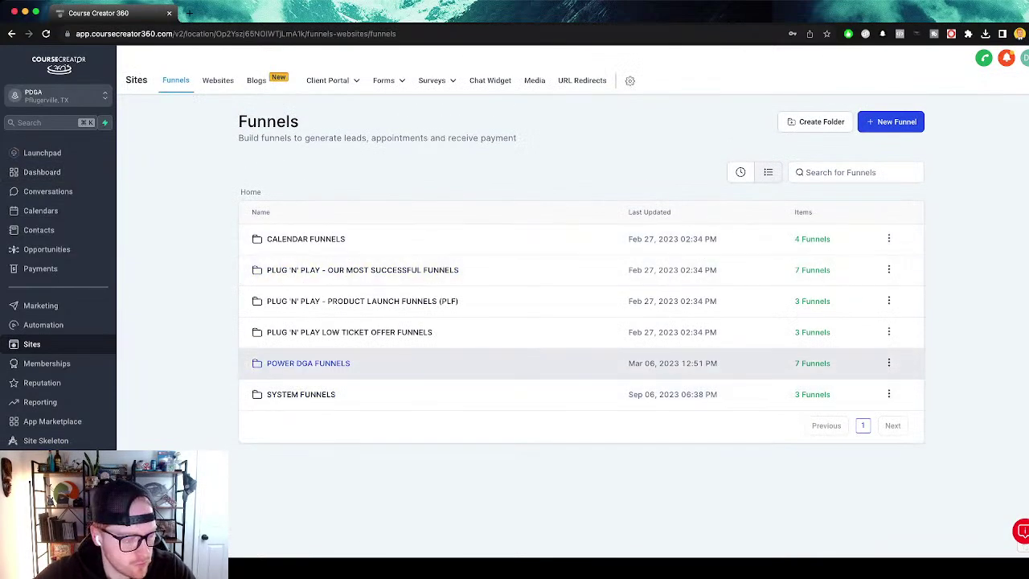
Create a new folder named WEBINAR FUNNELS from inside the POWER DGA FUNNELS folder.
left_click(308, 363)
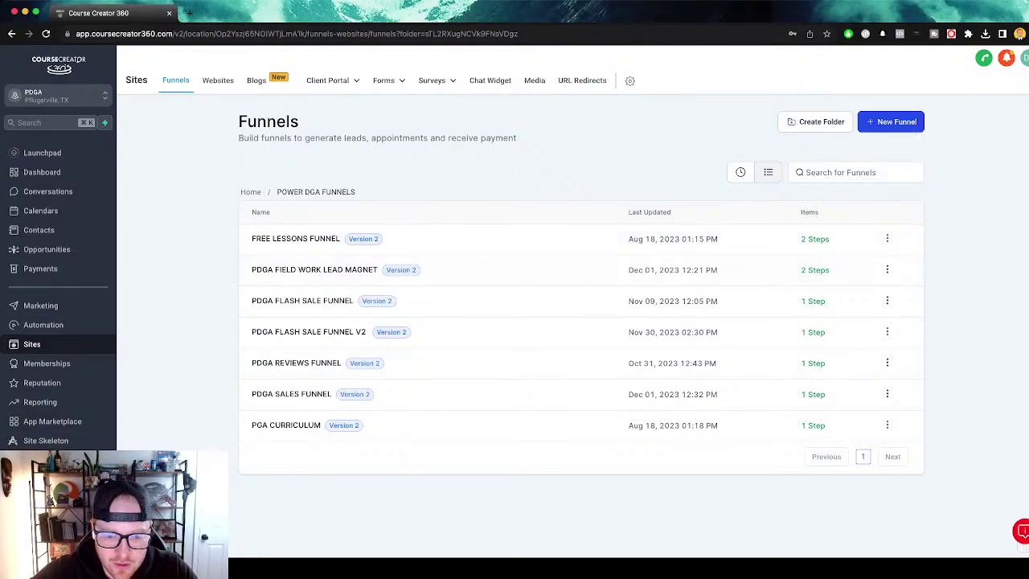
left_click(250, 191)
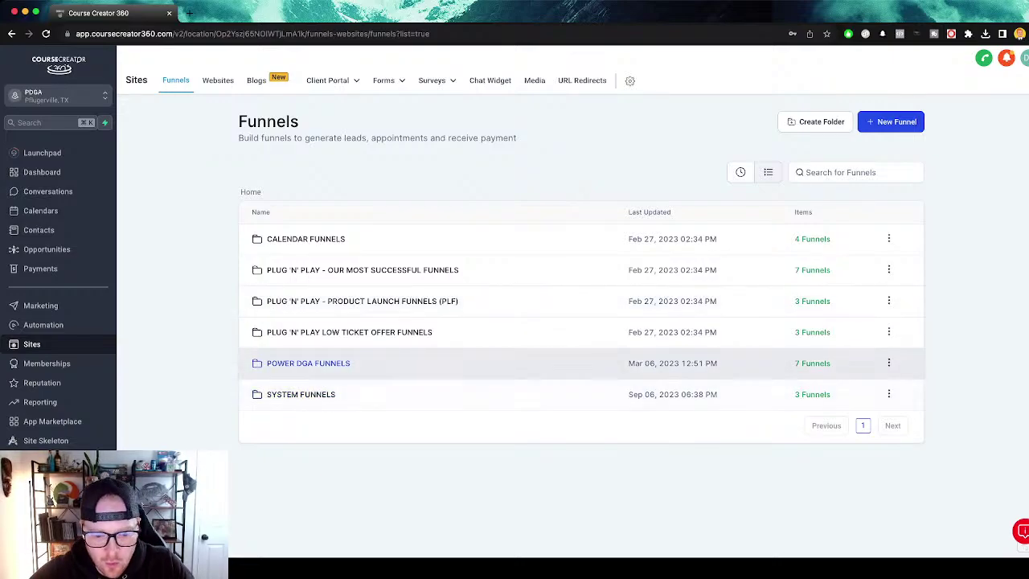
left_click(307, 363)
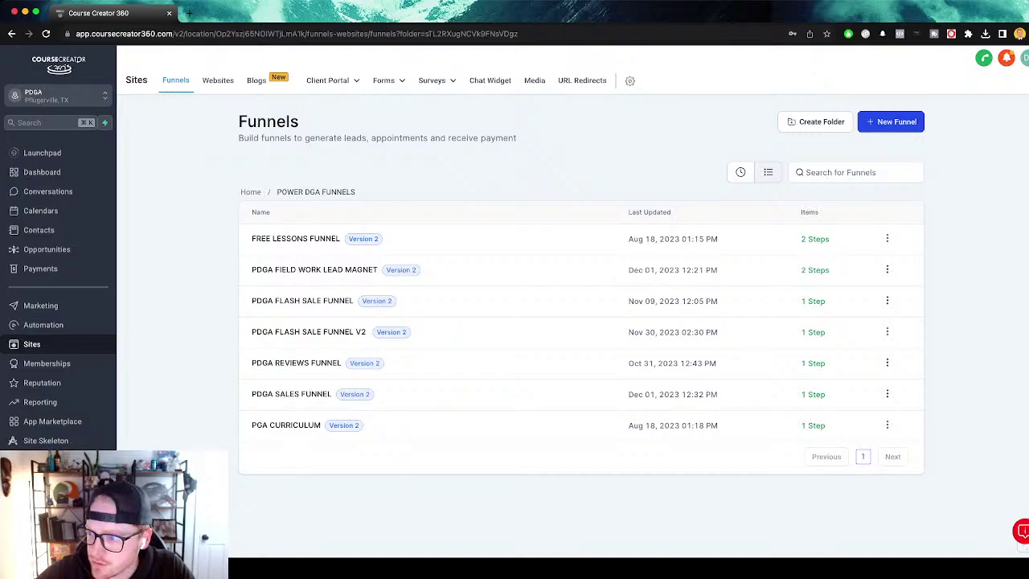
left_click(815, 122)
left_click(524, 309)
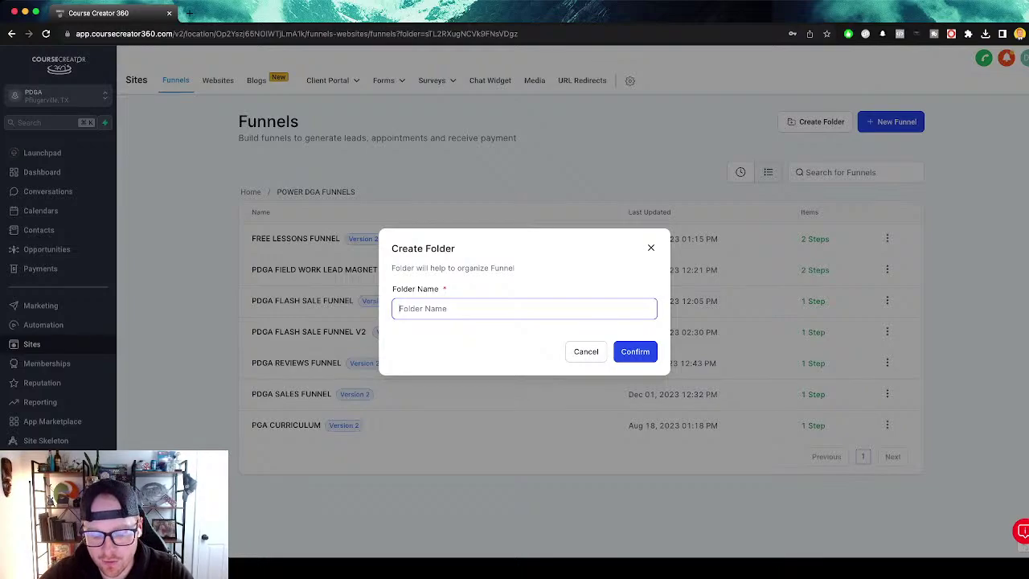
type("WE")
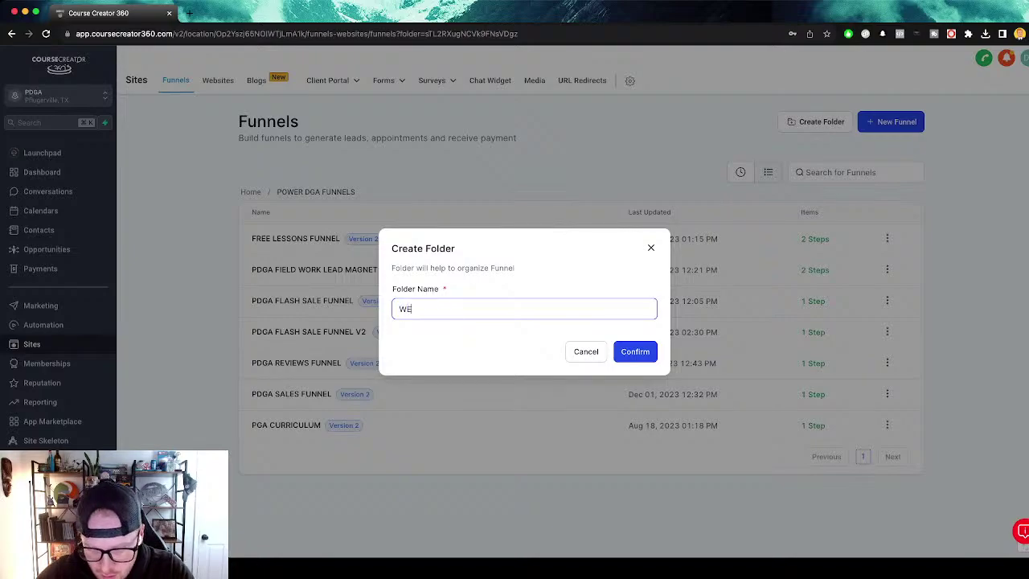
type("BINAR FUNNELS")
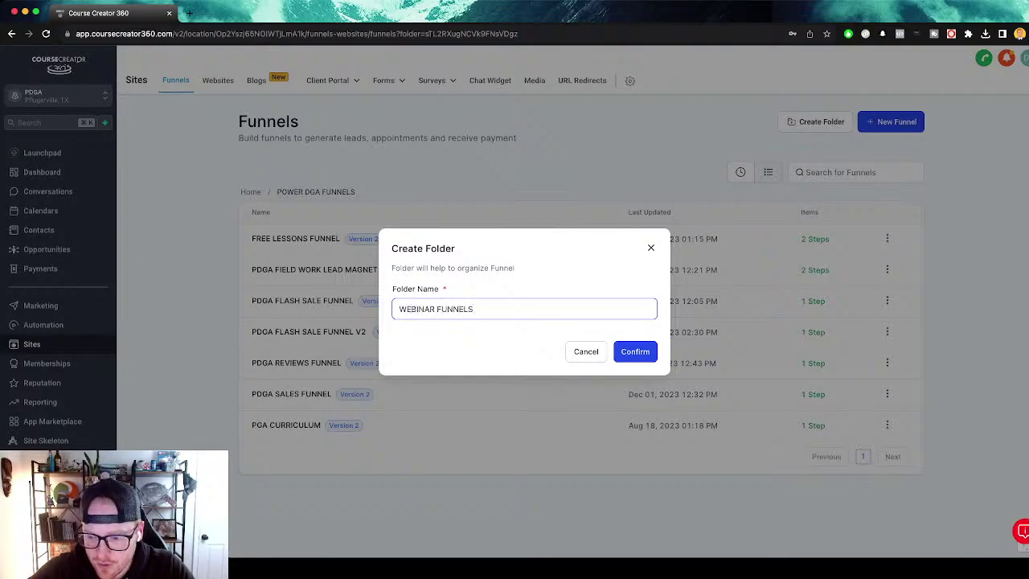
key("Return")
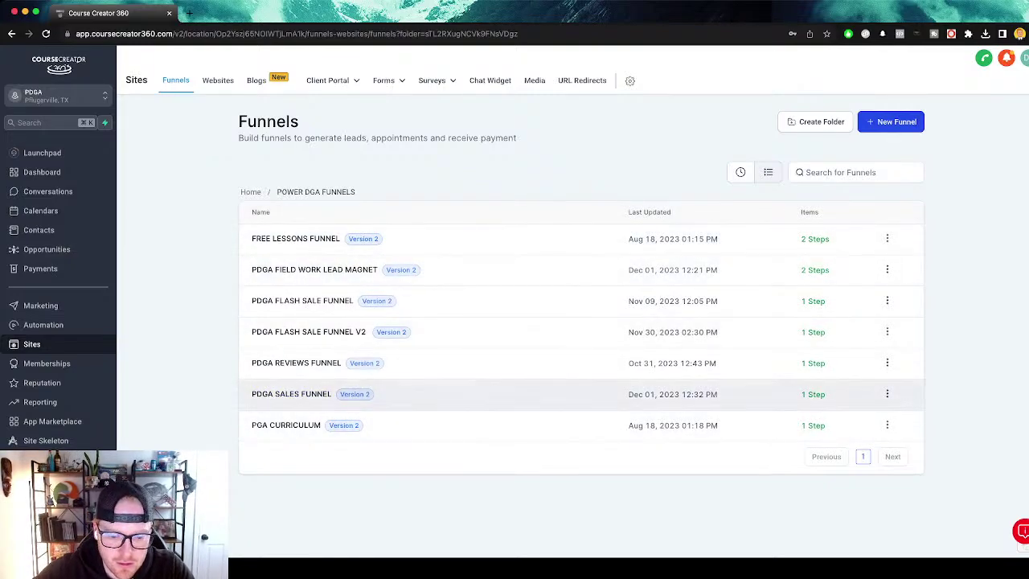
Reload the page, return to the home funnel list, and rename the WEBINAR FUNNELS folder to PDGA WEBINAR FUNNELS.
left_click(46, 34)
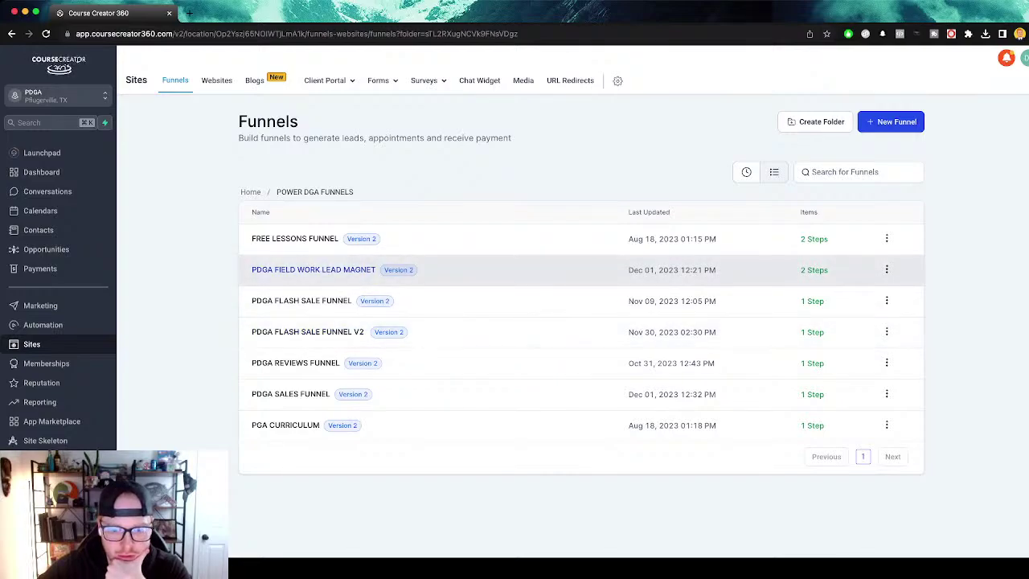
left_click(250, 191)
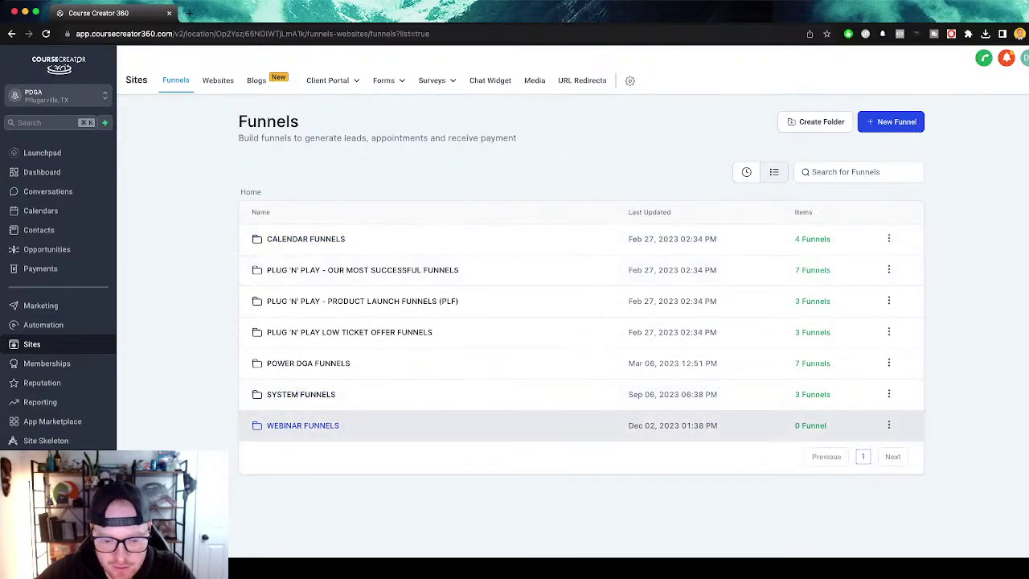
left_click(888, 425)
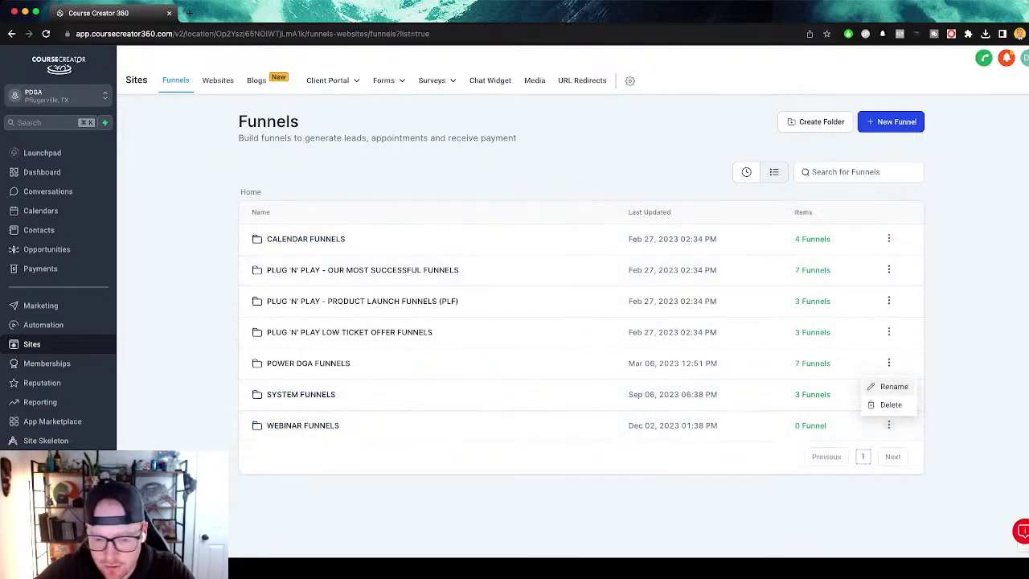
left_click(888, 386)
left_click(525, 309)
type("PDGA")
key("Return")
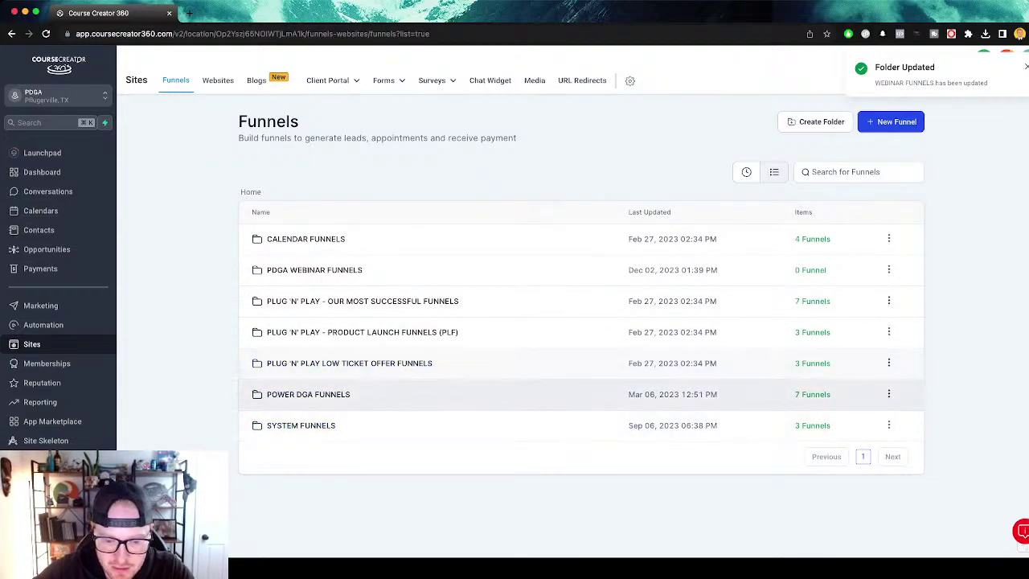
Check the POWER DGA FUNNELS folder, then open the PDGA WEBINAR FUNNELS folder.
left_click(307, 394)
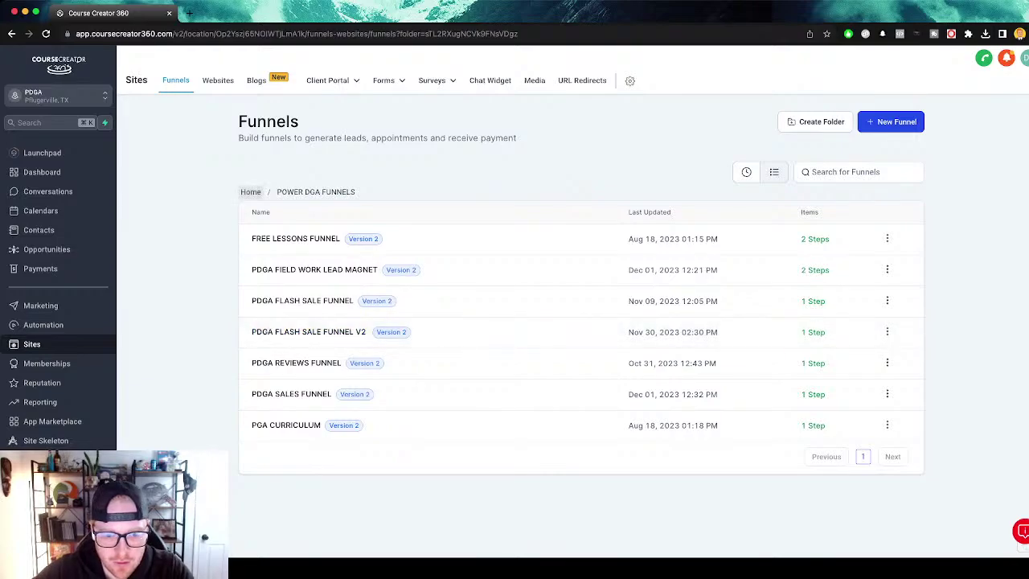
left_click(250, 191)
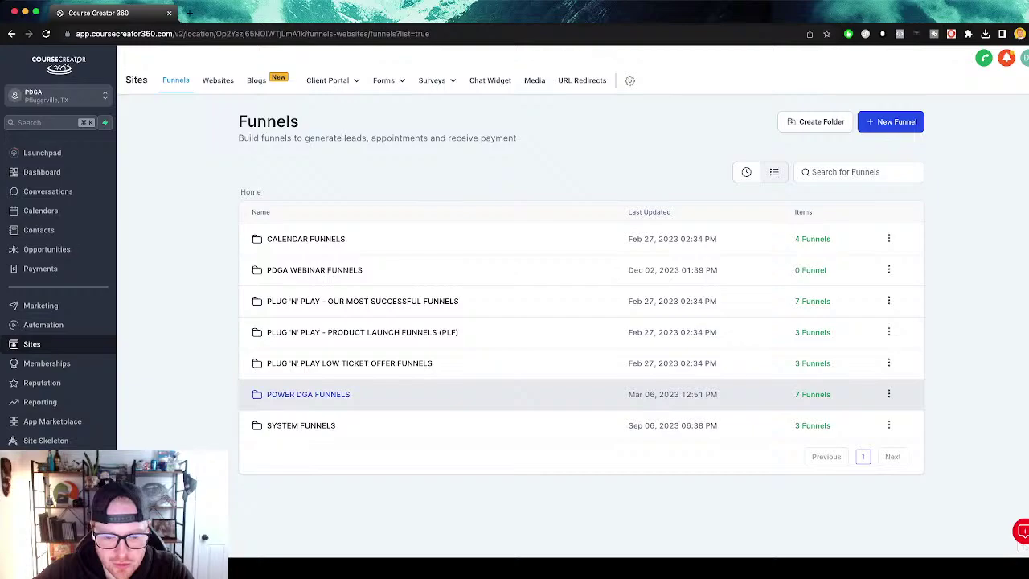
left_click(314, 270)
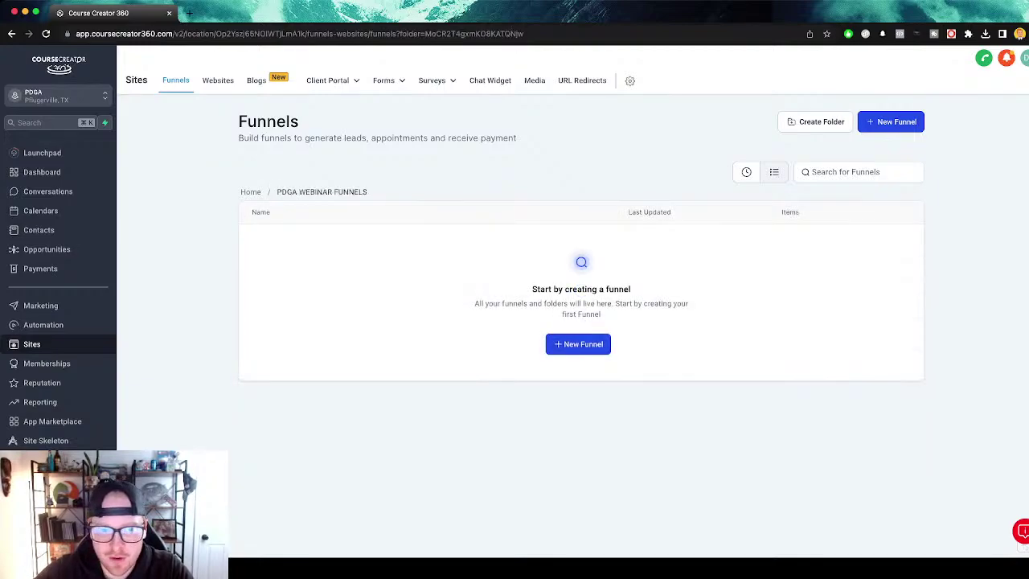
Load Course Creator 360 in a second browser tab and return to the original tab.
left_click(189, 13)
left_click(300, 218)
left_click(111, 13)
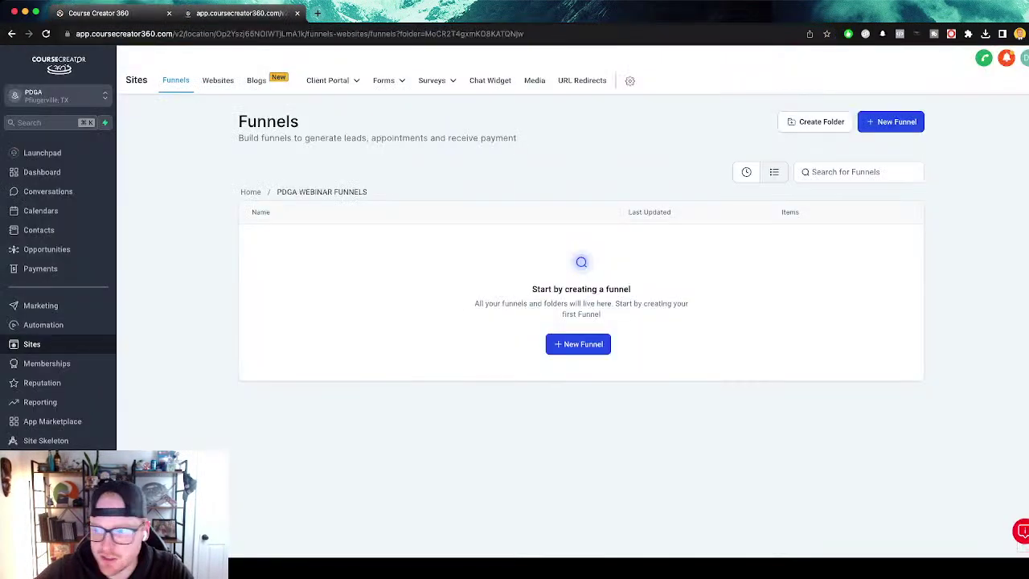
Create a blank funnel named "EZRA - Top 3 Amateur Technique Mistakes" in the PDGA WEBINAR FUNNELS folder.
left_click(891, 122)
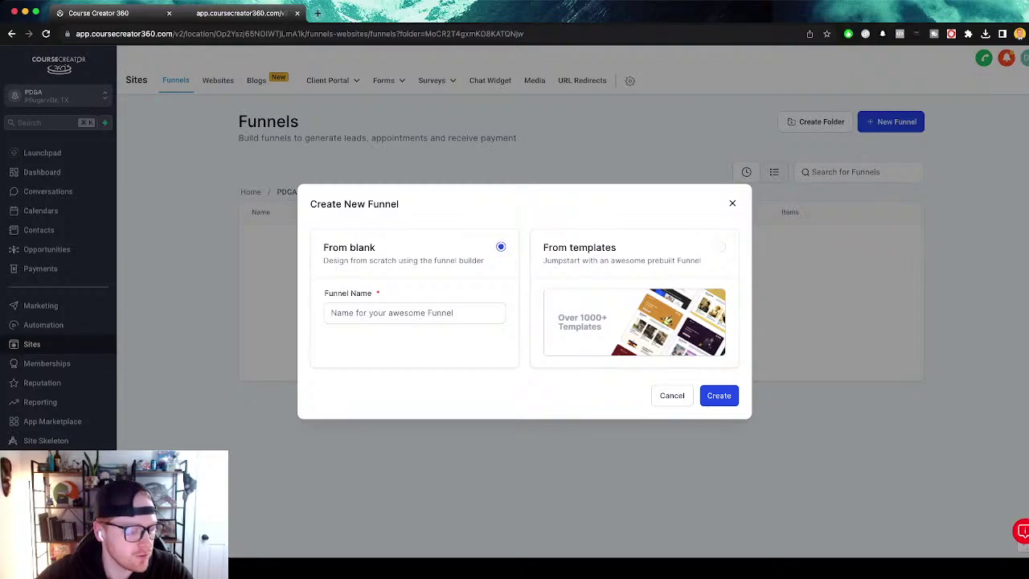
left_click(414, 312)
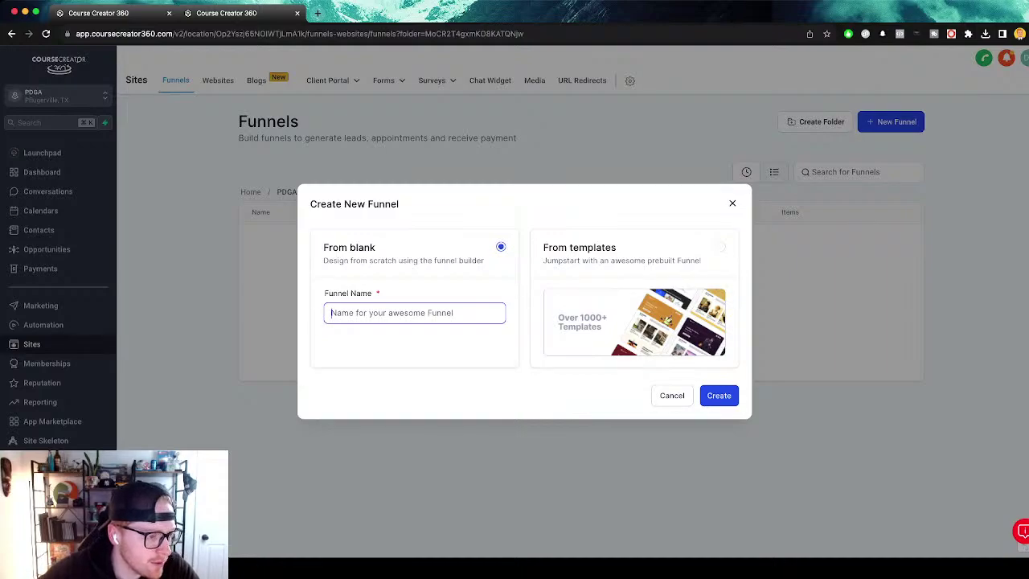
key("super+Tab")
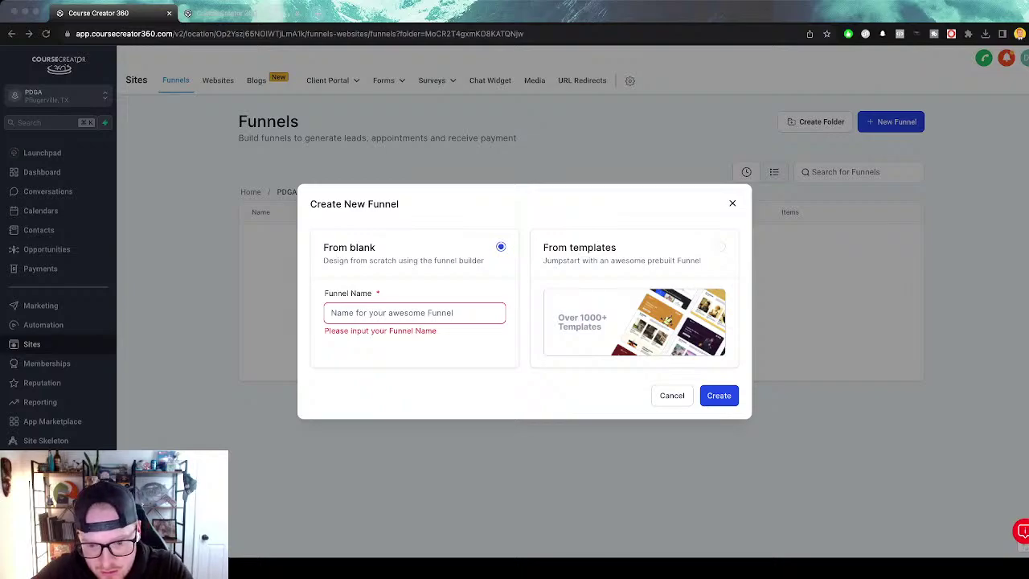
key("super+Tab")
type("EZRA ")
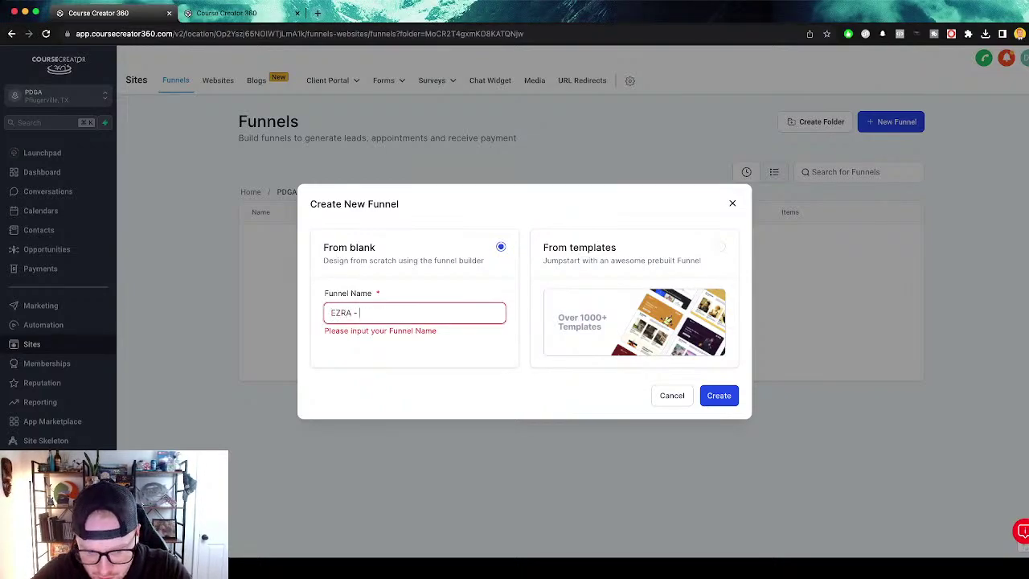
type("-")
type("Top 3 Amateur Technique Mistakes")
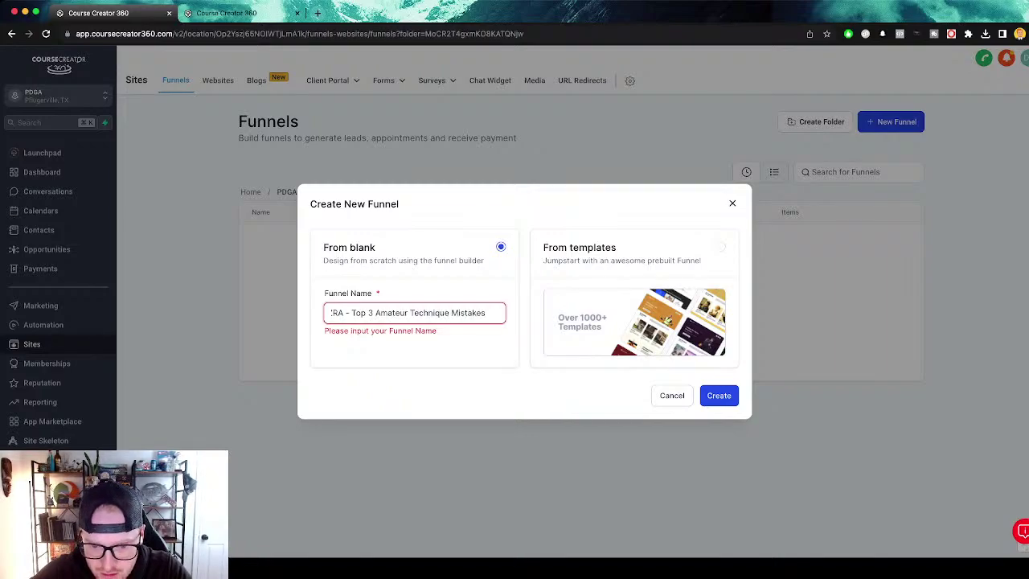
left_click(718, 395)
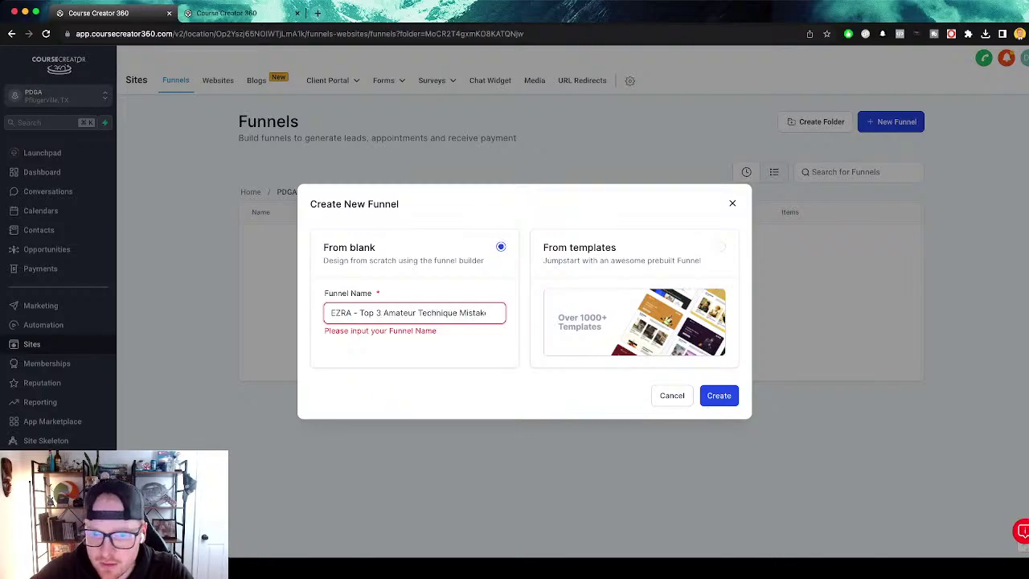
Switch the second browser tab to the PDGA account.
left_click(242, 13)
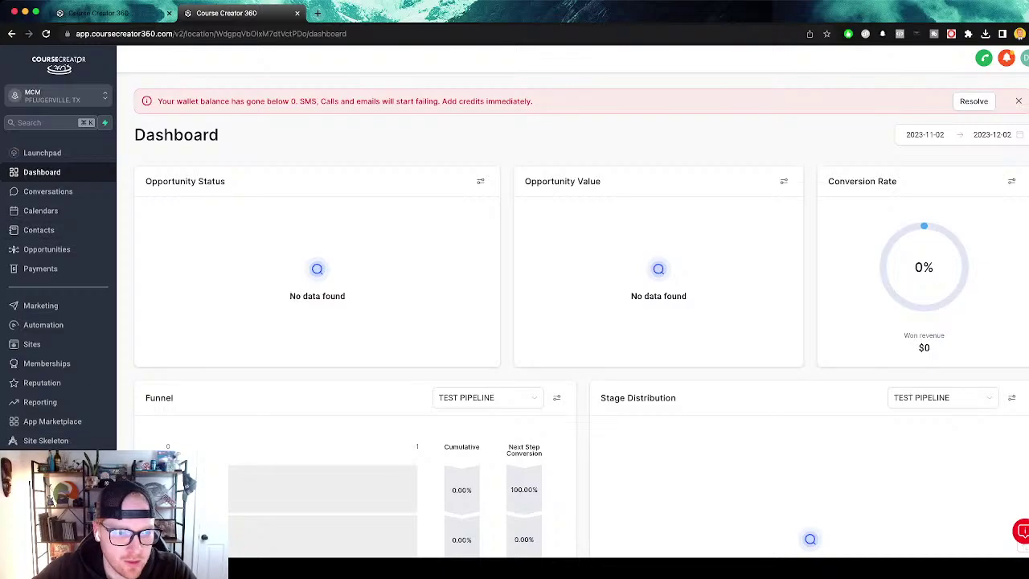
left_click(58, 95)
left_click(185, 232)
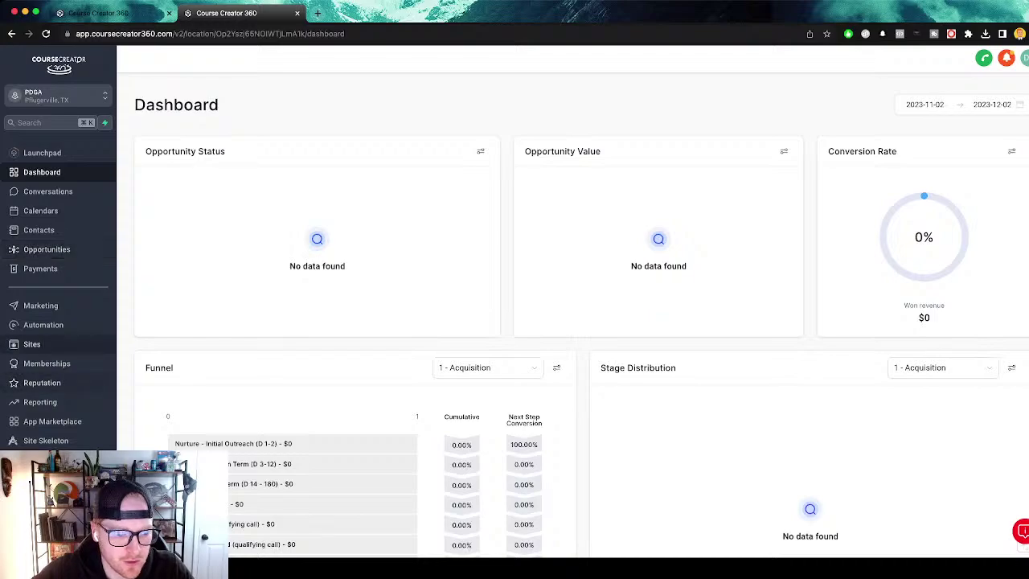
Open the settings of the PDGA FIELD WORK LEAD MAGNET funnel from the POWER DGA FUNNELS folder.
left_click(32, 344)
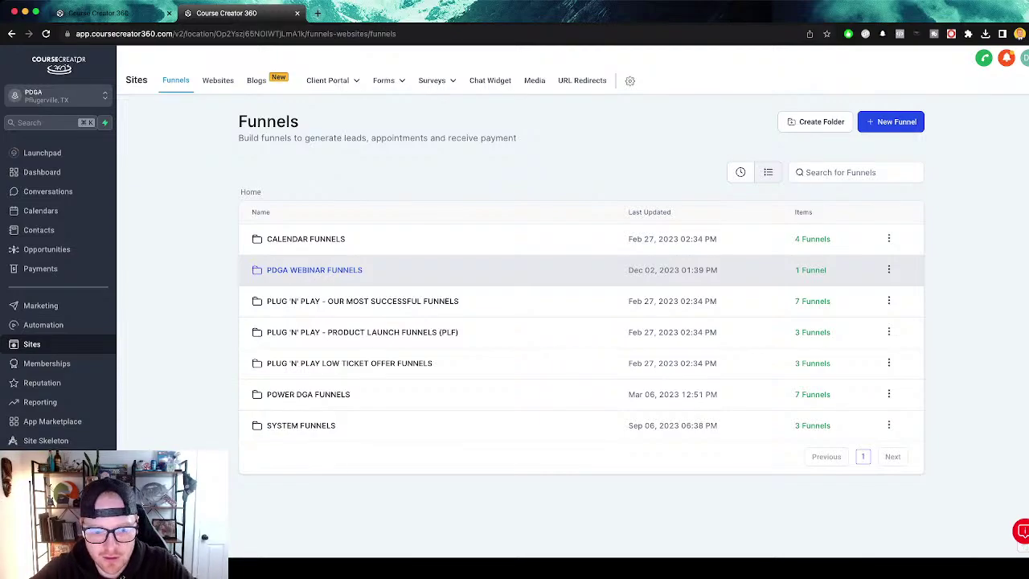
left_click(314, 270)
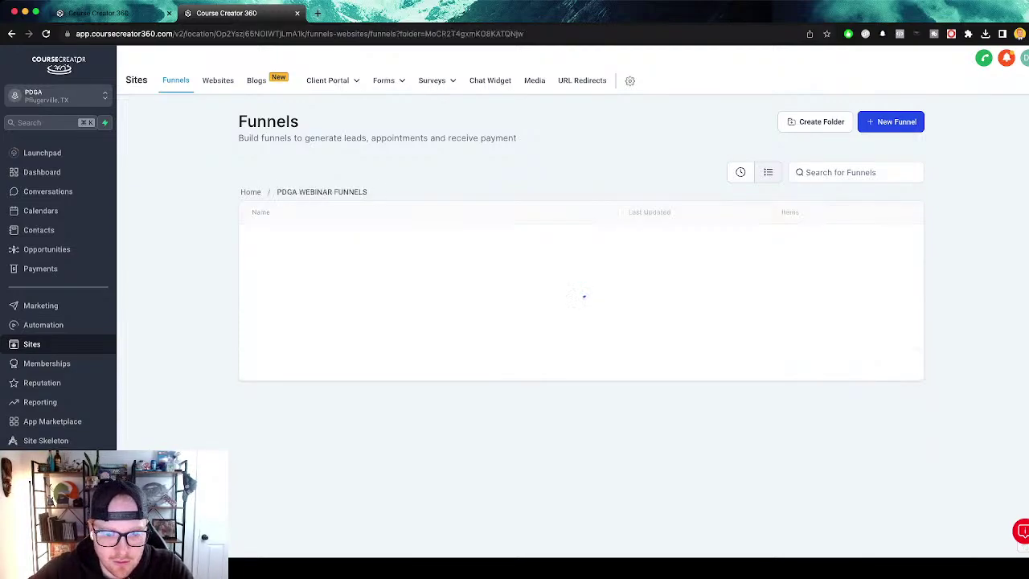
left_click(251, 191)
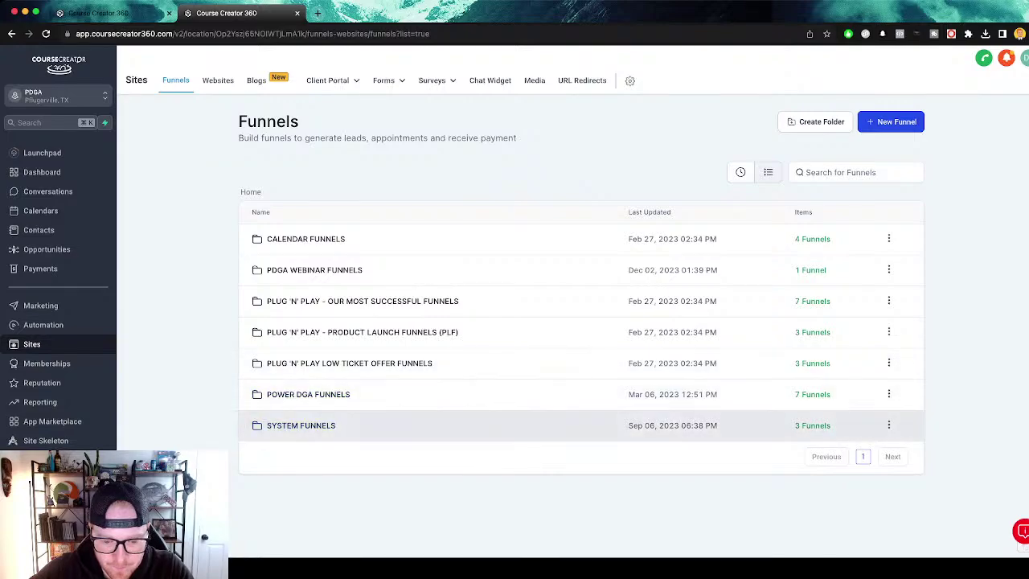
left_click(308, 394)
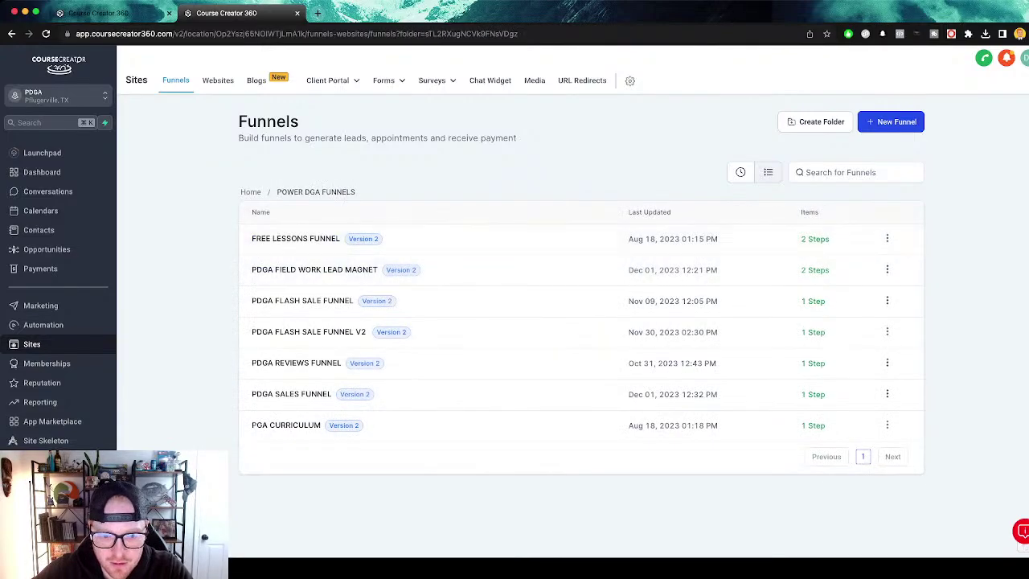
left_click(314, 269)
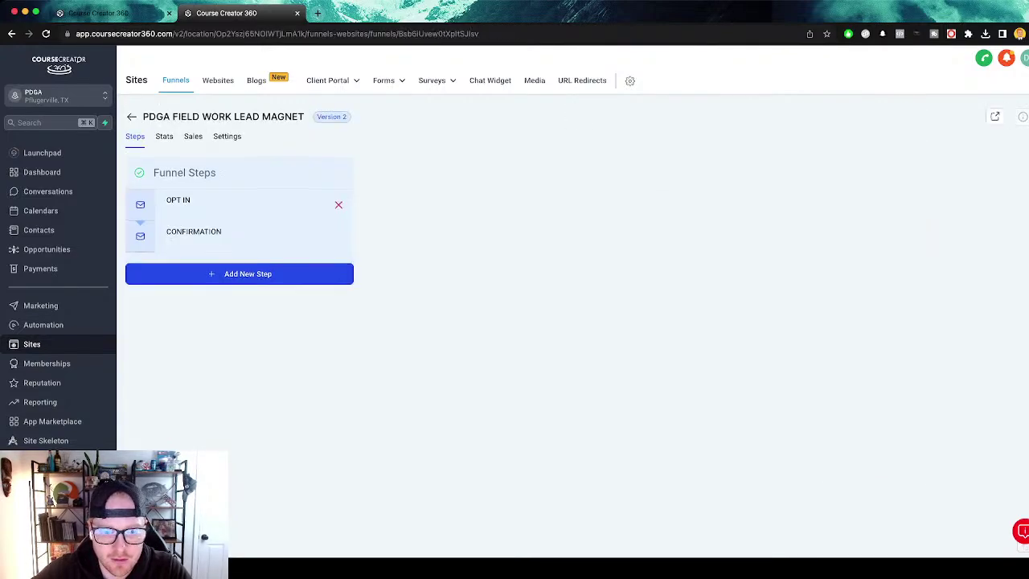
left_click(227, 136)
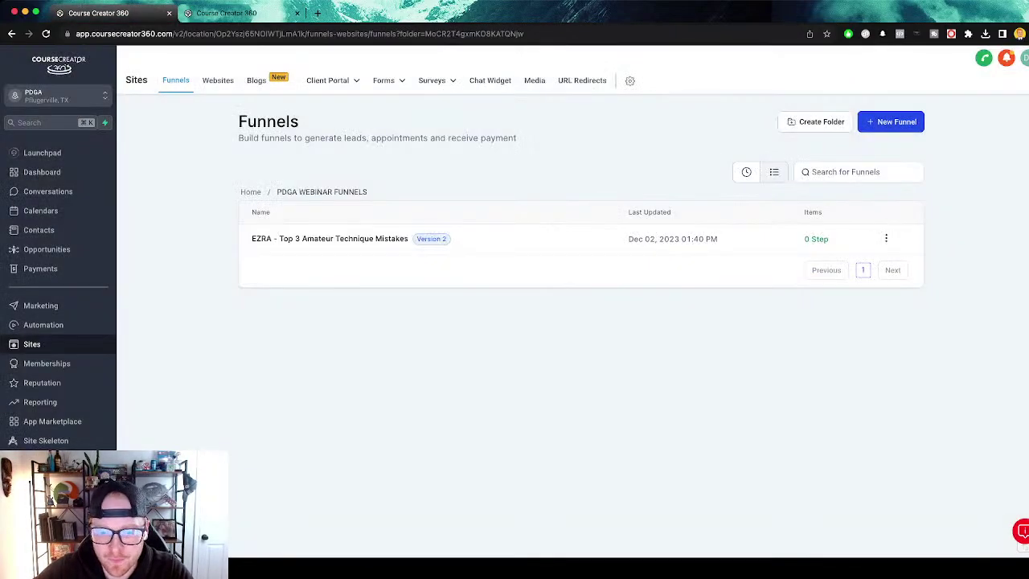
Set the domain of the "EZRA - Top 3 Amateur Technique Mistakes" funnel to powerdga.com in its settings.
left_click(329, 239)
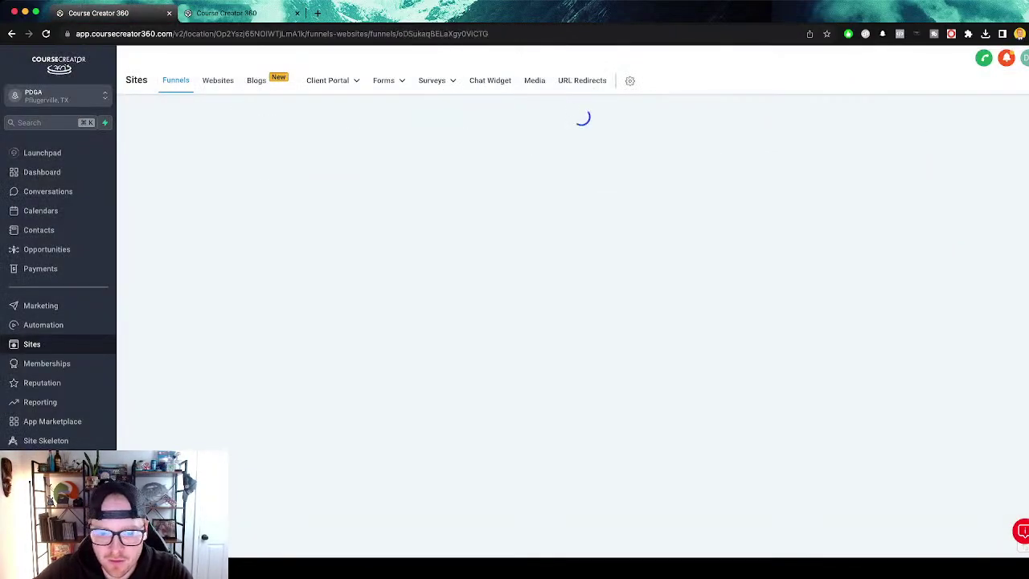
left_click(226, 136)
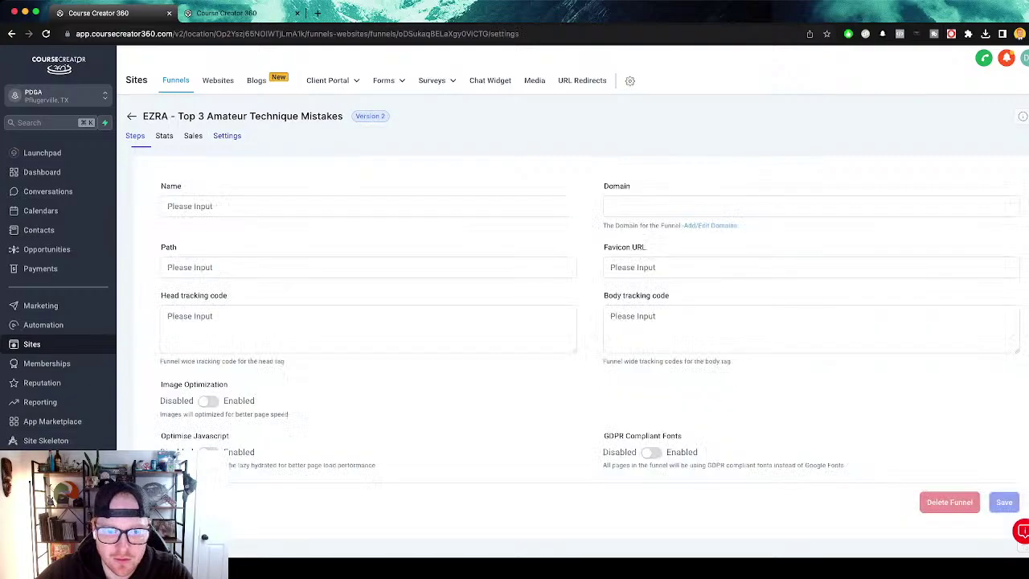
left_click(810, 206)
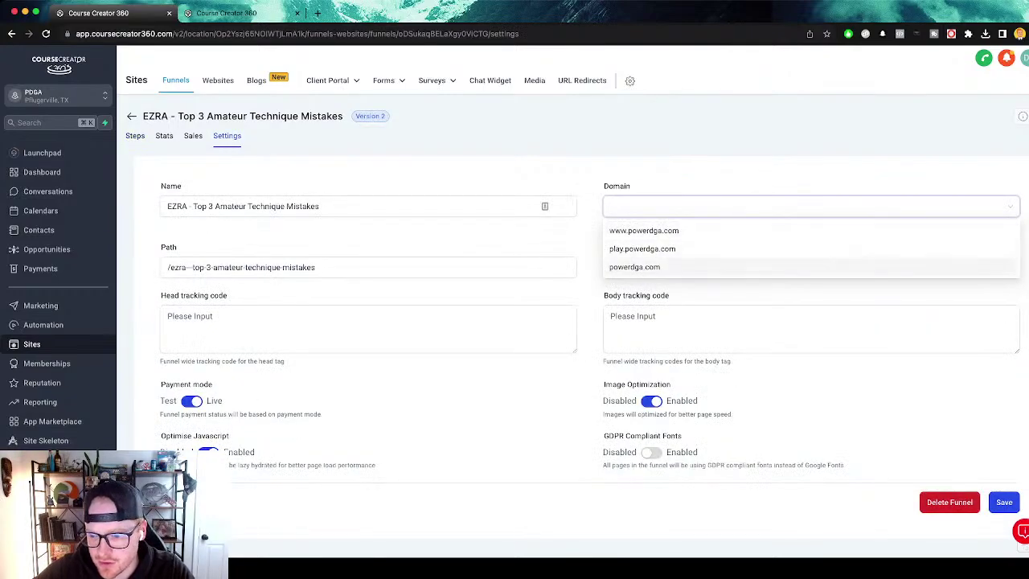
left_click(635, 267)
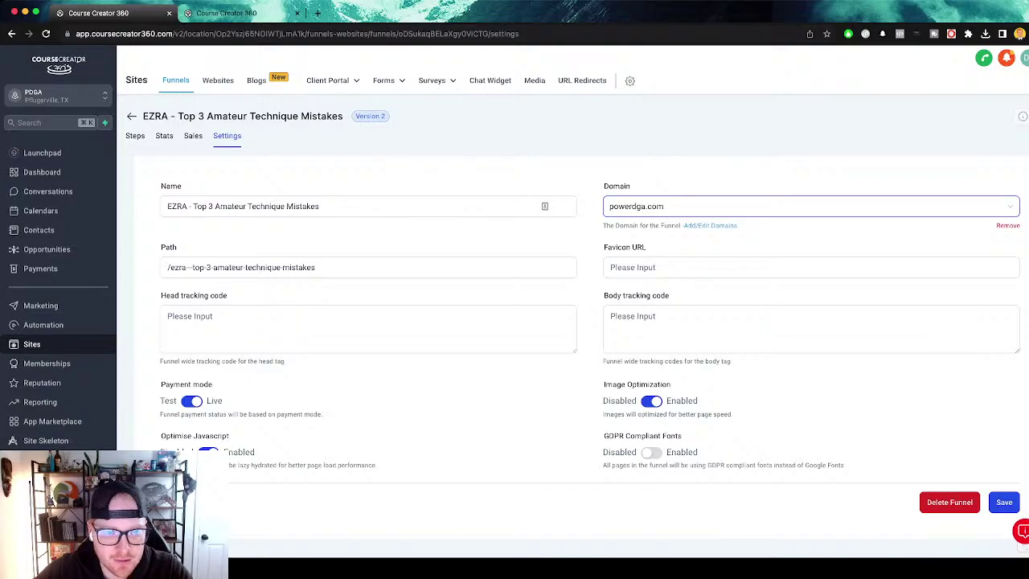
Copy the favicon URL from the PDGA FIELD WORK LEAD MAGNET settings into the new webinar funnel's favicon field.
key("ctrl+Tab")
key("ctrl+a")
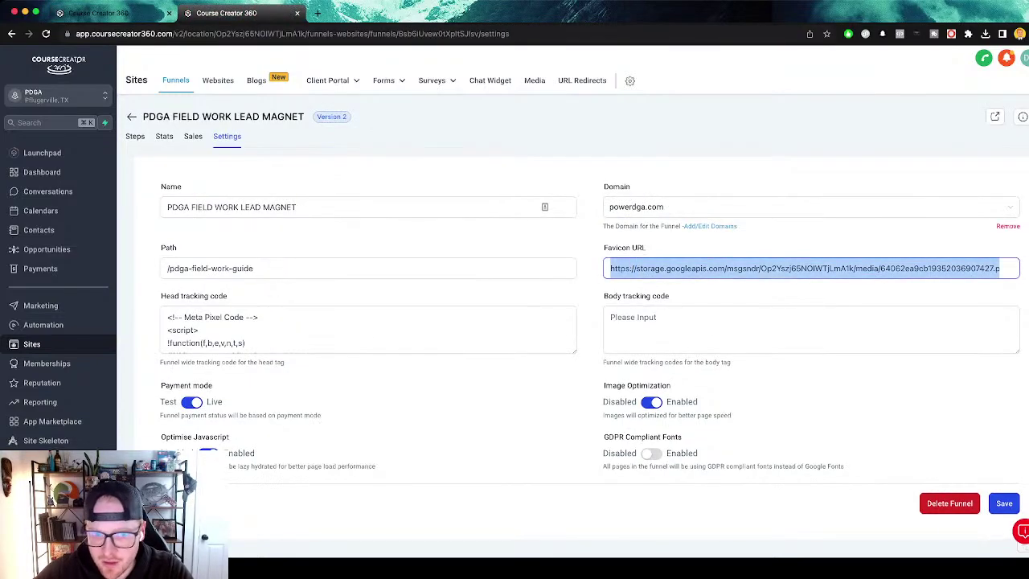
key("ctrl+shift+Tab")
left_click(687, 267)
type("https://storage.googleapis.com/msgsndr/Op2Yszj65NOIWTjLmA1k/media/64062ea9cb19352036907427.png")
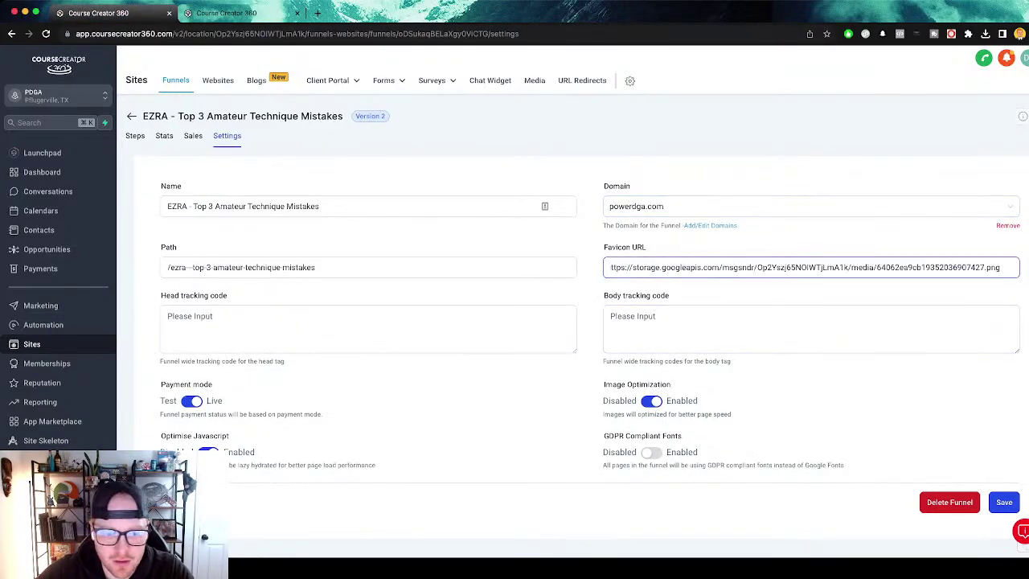
Copy the head tracking code from the PDGA FIELD WORK LEAD MAGNET settings into the new webinar funnel's settings and save them.
key("ctrl+Tab")
left_click_drag(167, 314, 274, 354)
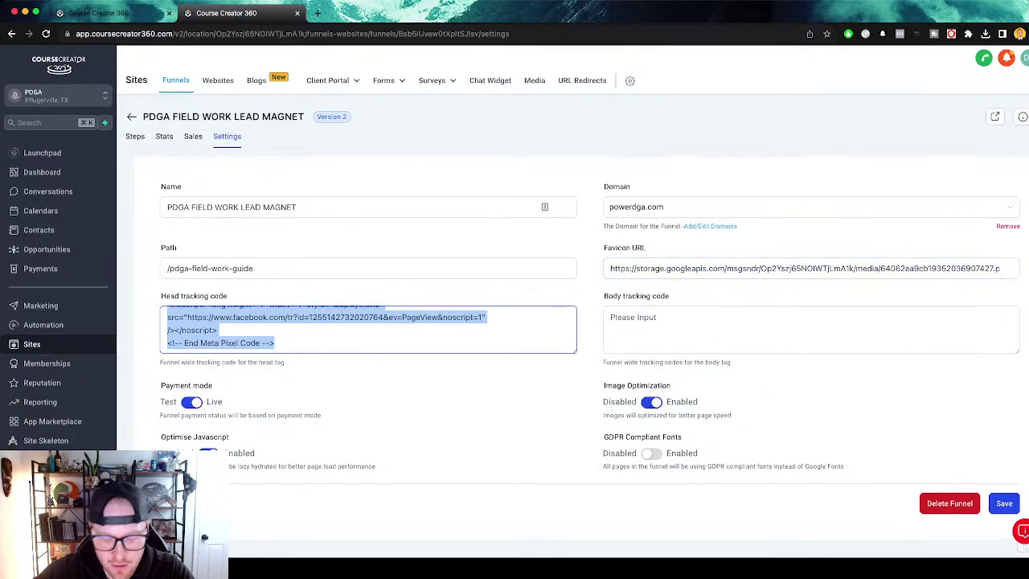
key("ctrl+c")
key("ctrl+shift+Tab")
key("ctrl+v")
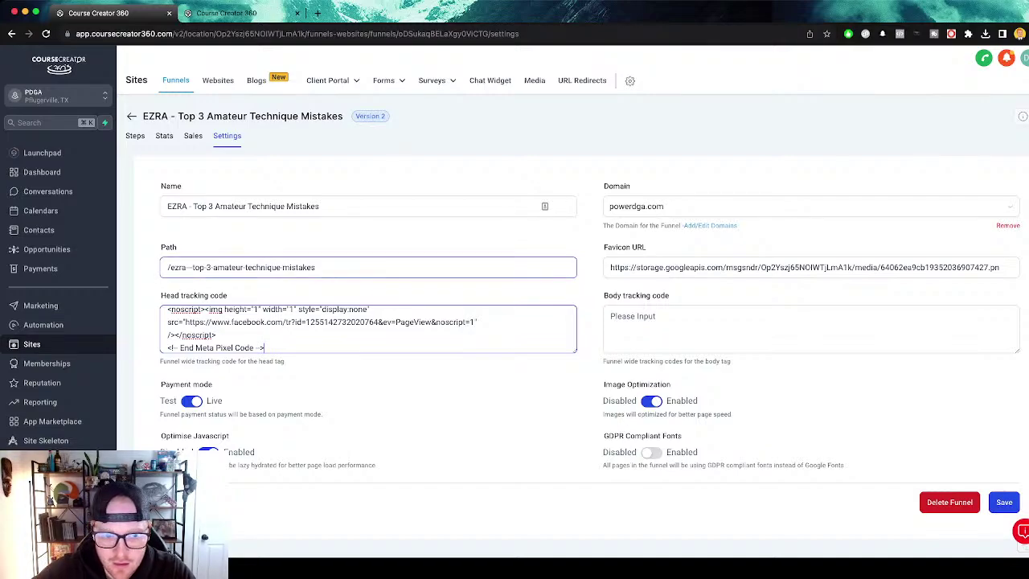
left_click(1003, 502)
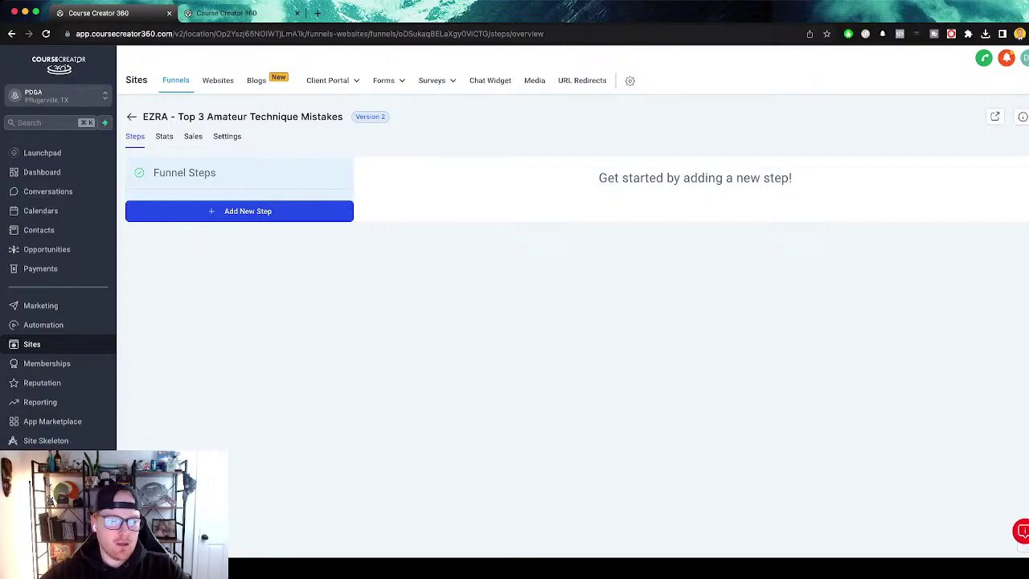
Start a new step in the webinar funnel with the page name OPT-IN PAGE.
left_click(239, 211)
left_click(524, 254)
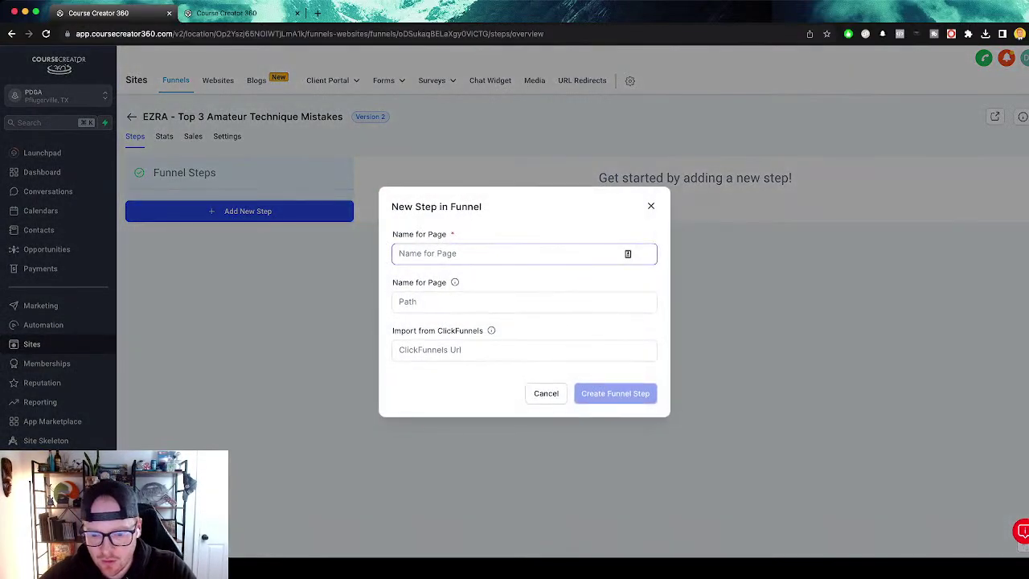
type("OP")
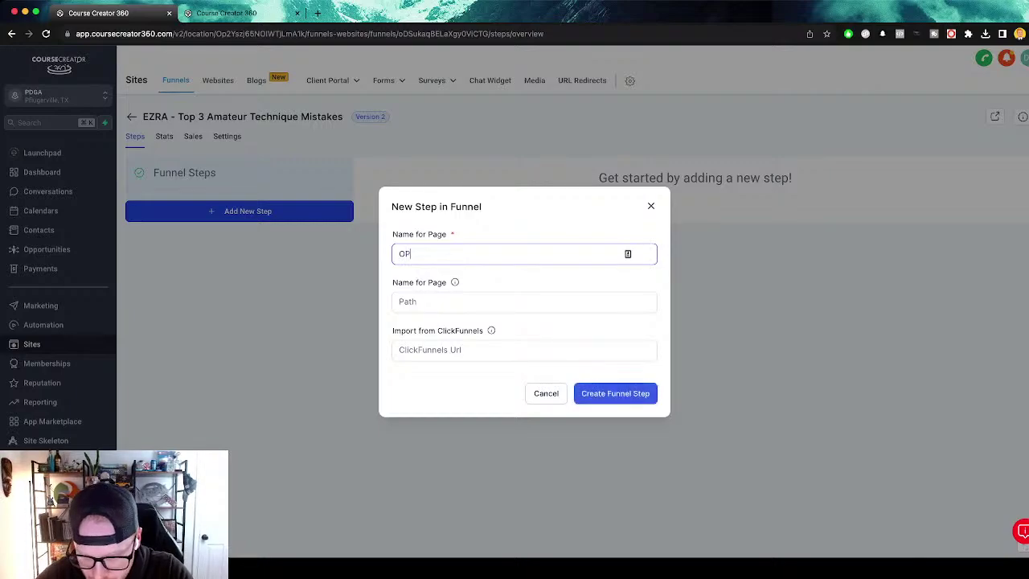
type("T-IN PAGE")
key("Tab")
Enter the webinar title as the step's path, hyphenating the first gaps to give "/top-3-amateur-technique mistakes".
type("/")
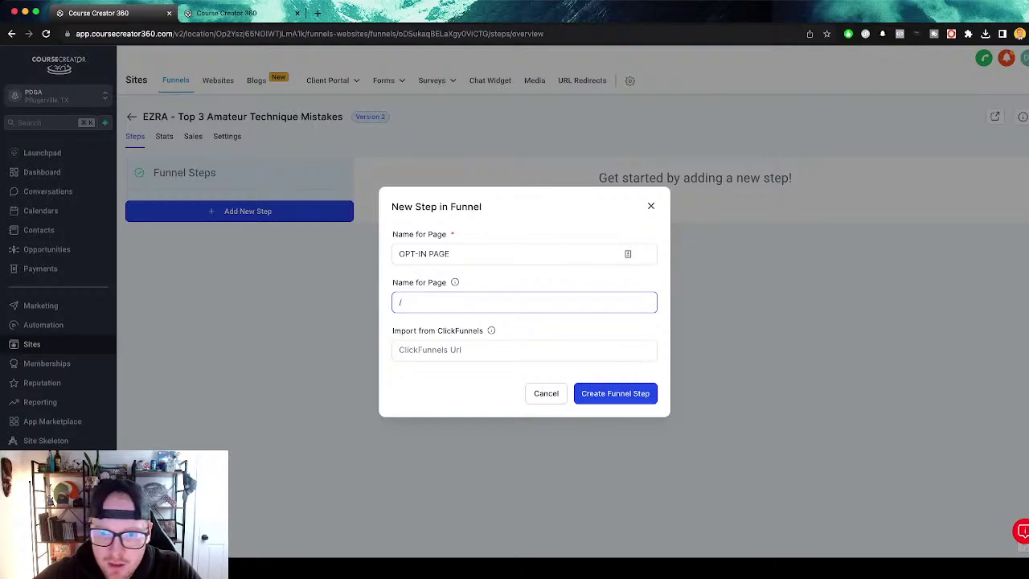
key("super+Tab")
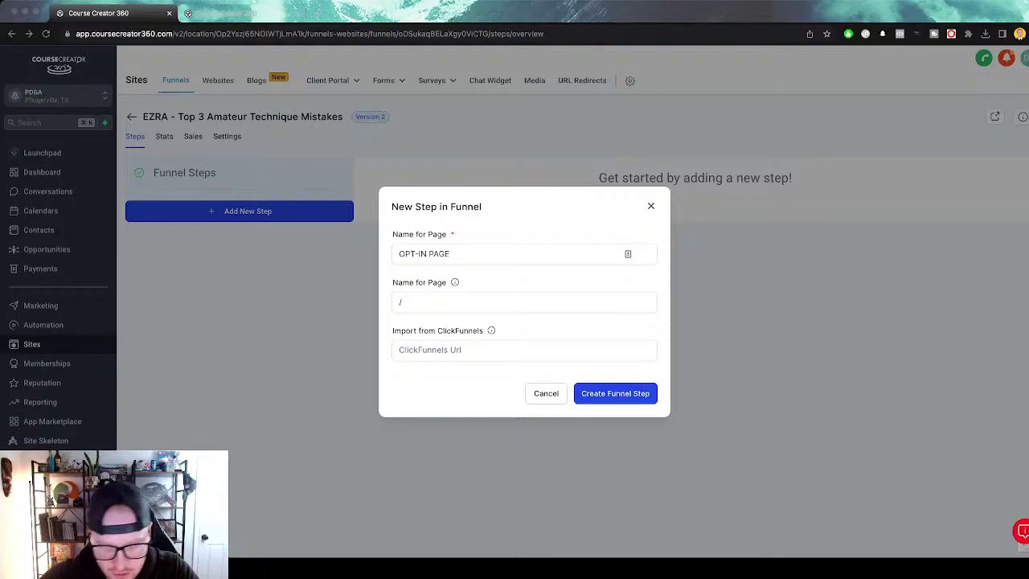
key("super+Tab")
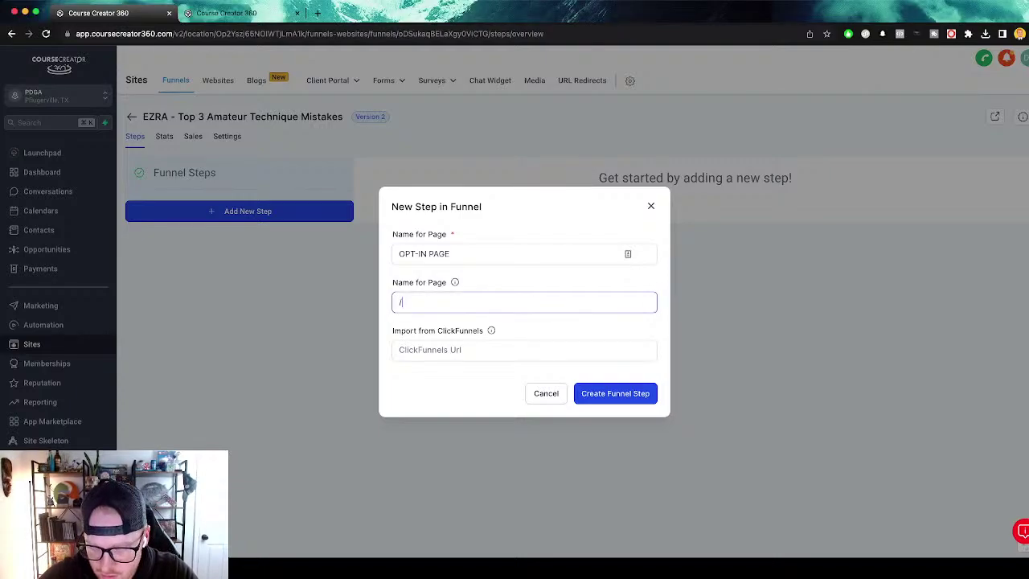
key("super+v")
key("BackSpace")
type("-")
key("BackSpace")
type("-")
key("BackSpace")
type("-")
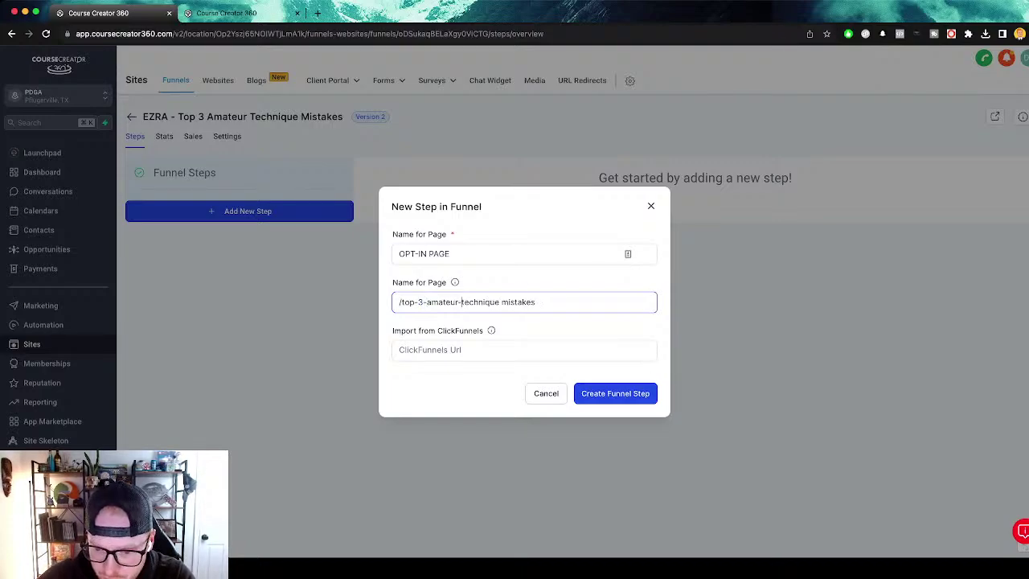
key("shift+Left")
key("shift+Left")
key("shift+Left")
key("shift+Left")
key("shift+Left")
key("shift+Left")
key("shift+Left")
key("shift+Left")
key("shift+Left")
key("shift+Left")
key("shift+Left")
key("shift+Left")
key("shift+Left")
key("shift+Left")
key("shift+Left")
key("shift+Left")
key("shift+Left")
key("shift+Left")
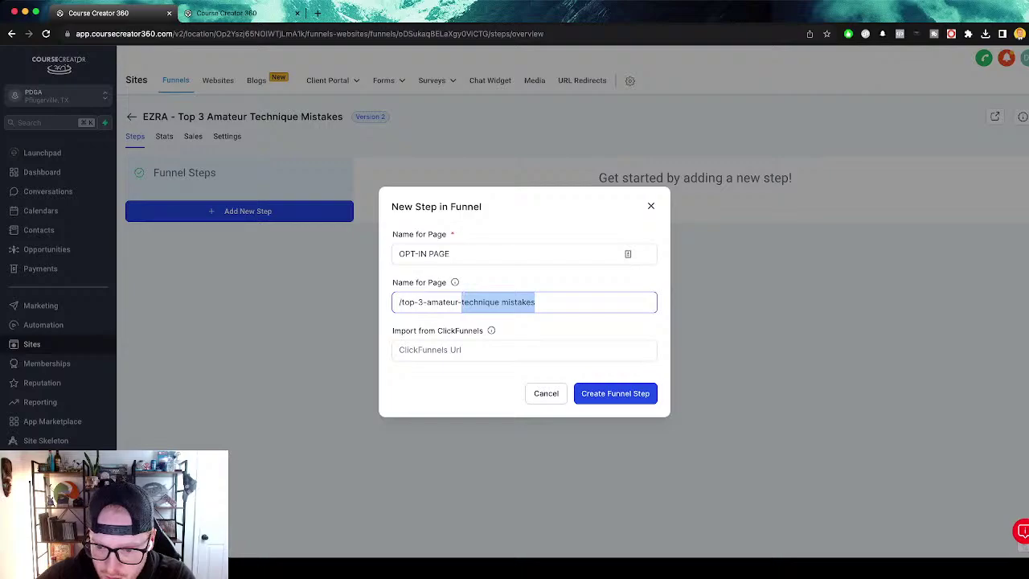
key("BackSpace")
type("mis")
key("super+z")
key("super+z")
key("Right")
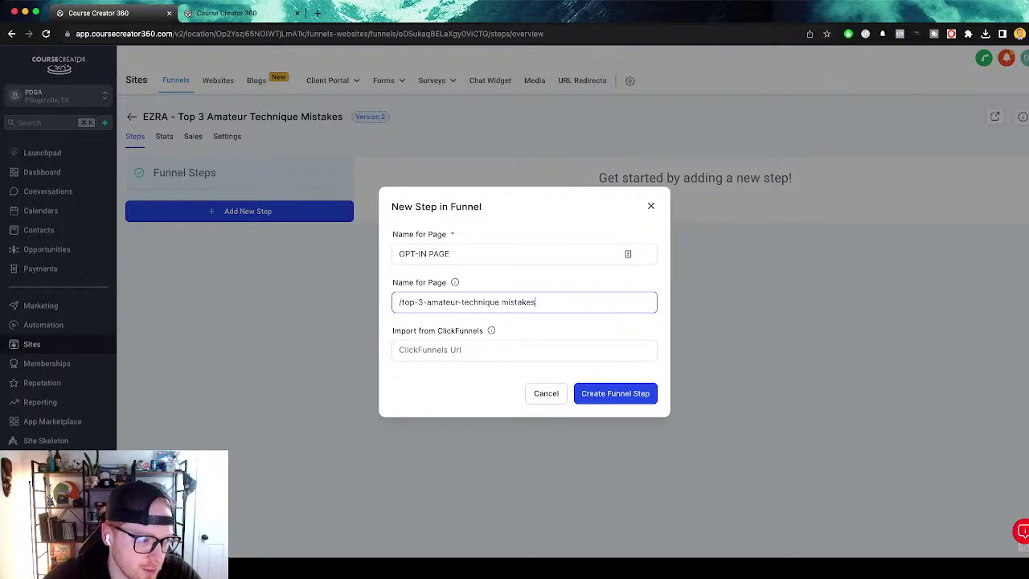
Replace the remaining space so the path reads "/top-3-amateur-technique-mistakes" and create the OPT-IN PAGE step.
left_click_drag(473, 303, 501, 303)
left_click(501, 302)
key("BackSpace")
type("-")
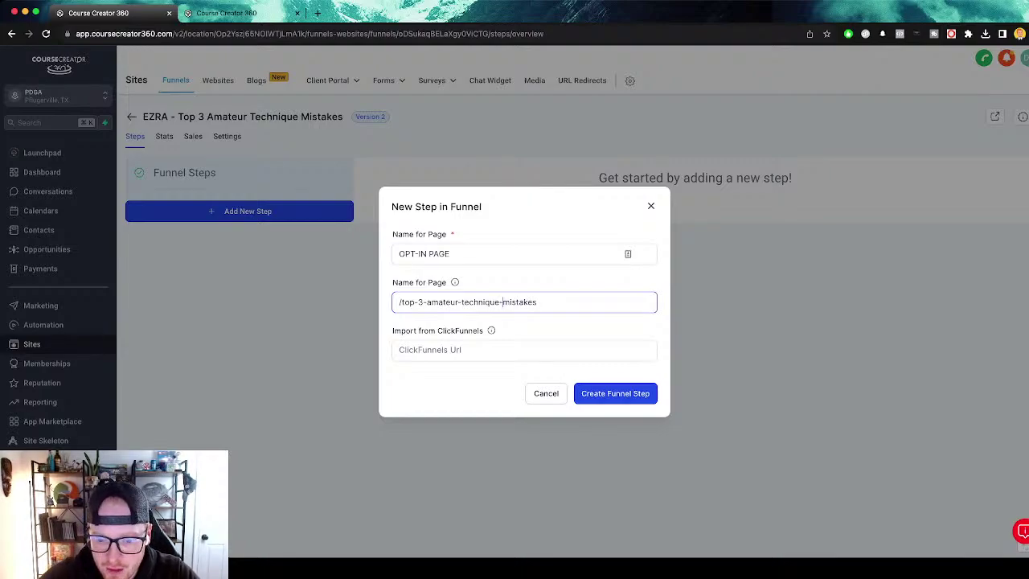
key("Return")
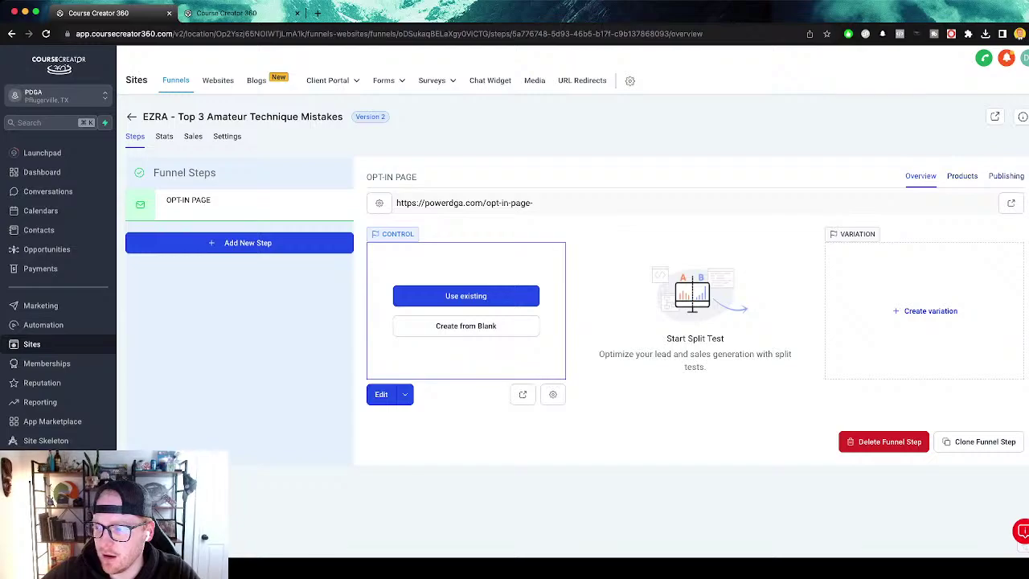
left_click(1006, 175)
left_click_drag(532, 273, 489, 274)
key("super+v")
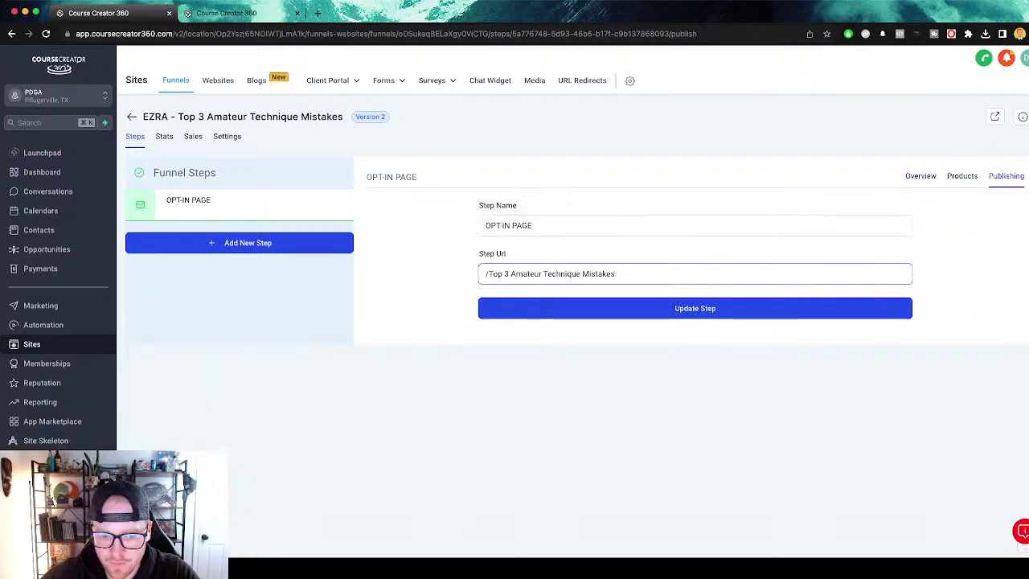
key("super+z")
left_click(921, 175)
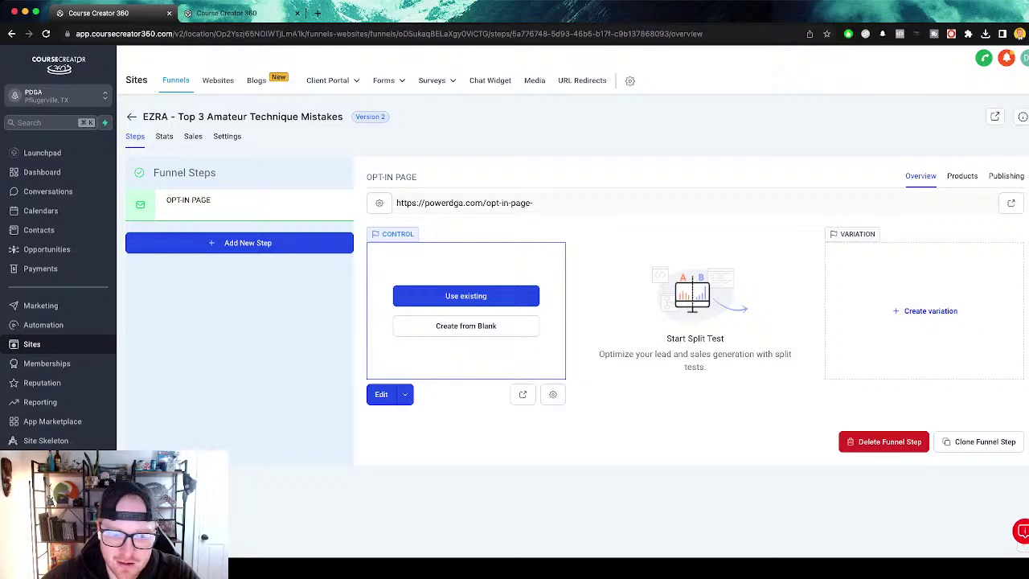
left_click_drag(536, 203, 442, 203)
left_click(442, 204)
Set the OPT-IN PAGE step's URL to "/Top-3-Amateur-Technique-Mistakes-opt-in" in its publishing settings and update the step.
left_click(1005, 176)
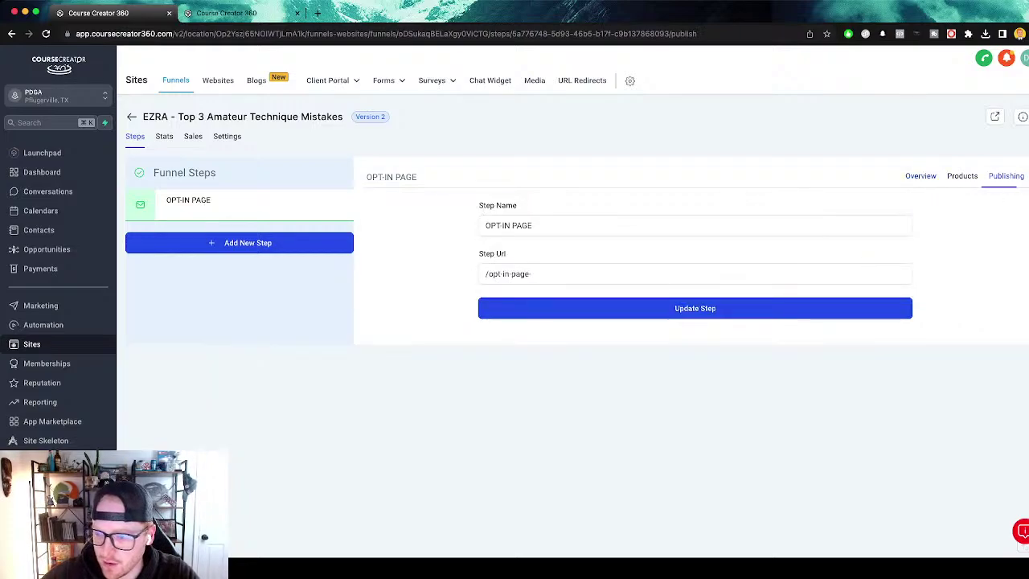
left_click_drag(532, 274, 489, 273)
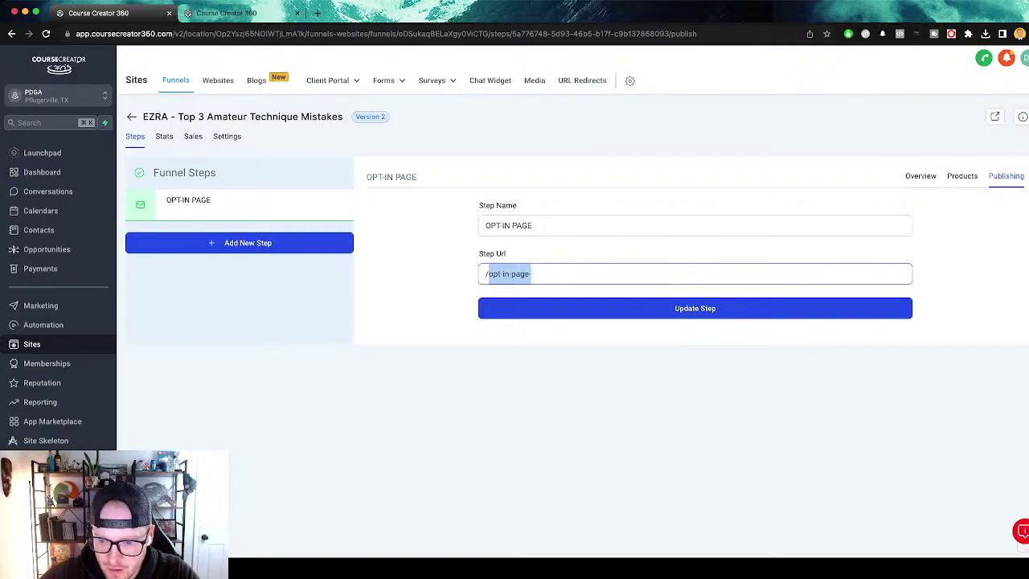
key("super+v")
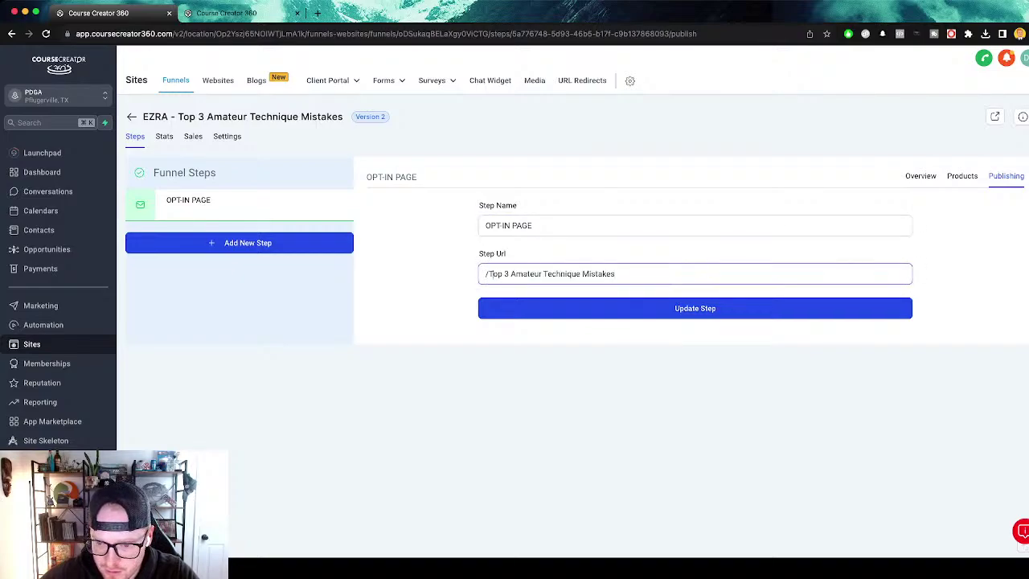
key("BackSpace")
type("-")
left_click(511, 273)
key("BackSpace")
type("-3-")
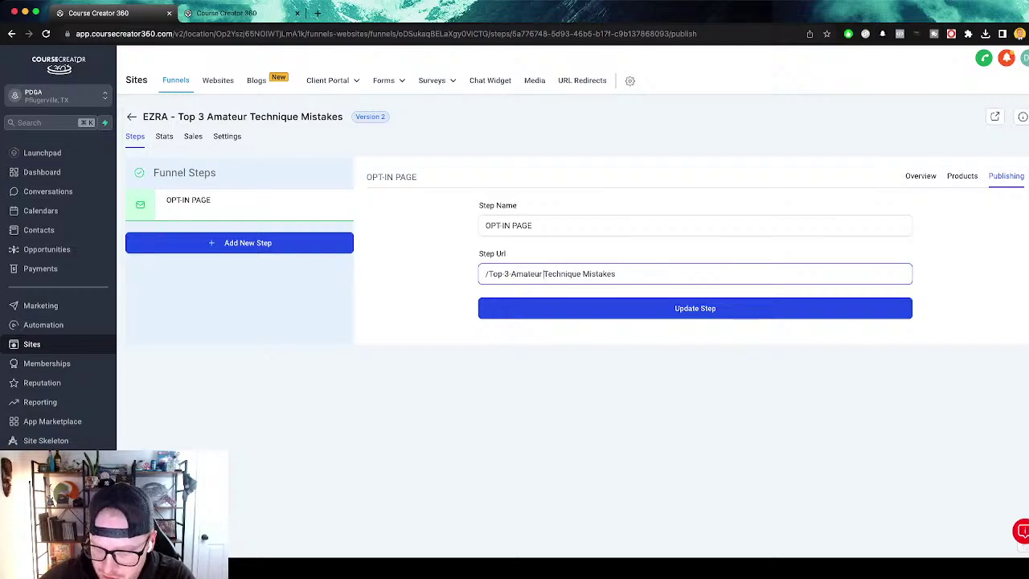
key("BackSpace")
type("-")
key("BackSpace")
type("-Mistakes-op")
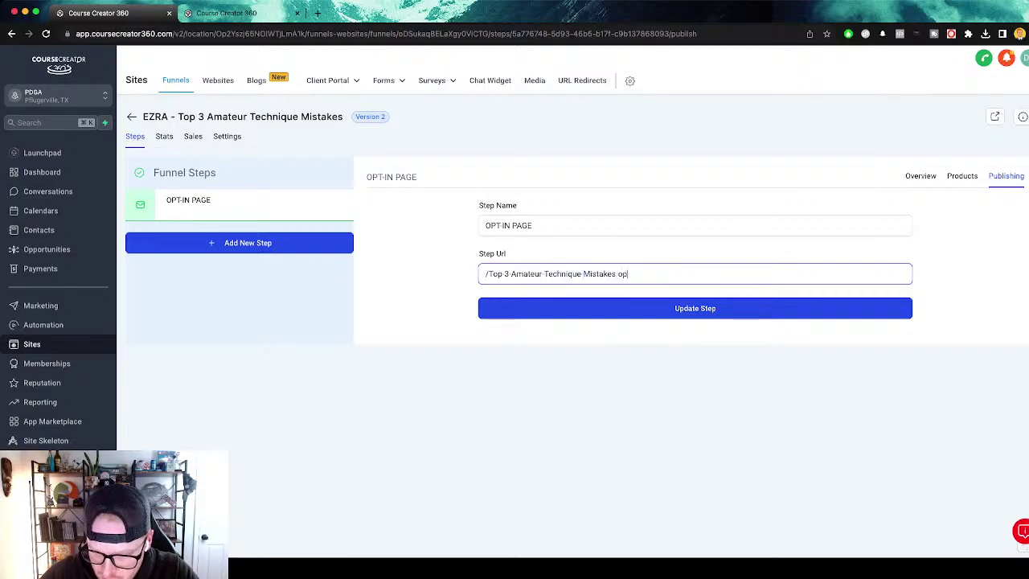
type("t-in")
key("Return")
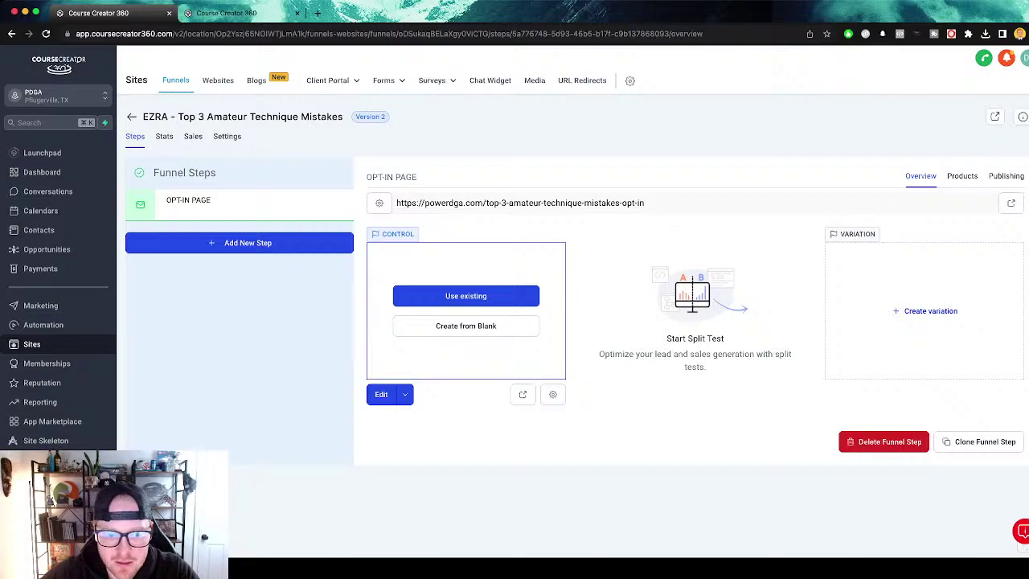
left_click(239, 243)
left_click(455, 253)
type("WATCH ROOM")
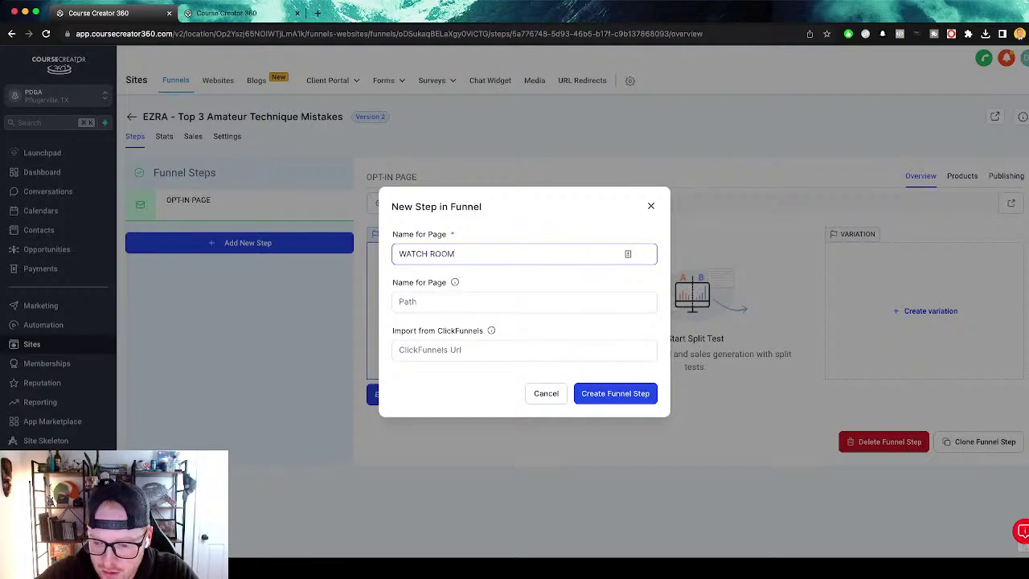
left_click(650, 206)
Copy the opt-in page's URL path and start a new funnel step named WATCH ROOM.
left_click_drag(645, 204, 463, 203)
key("ctrl+c")
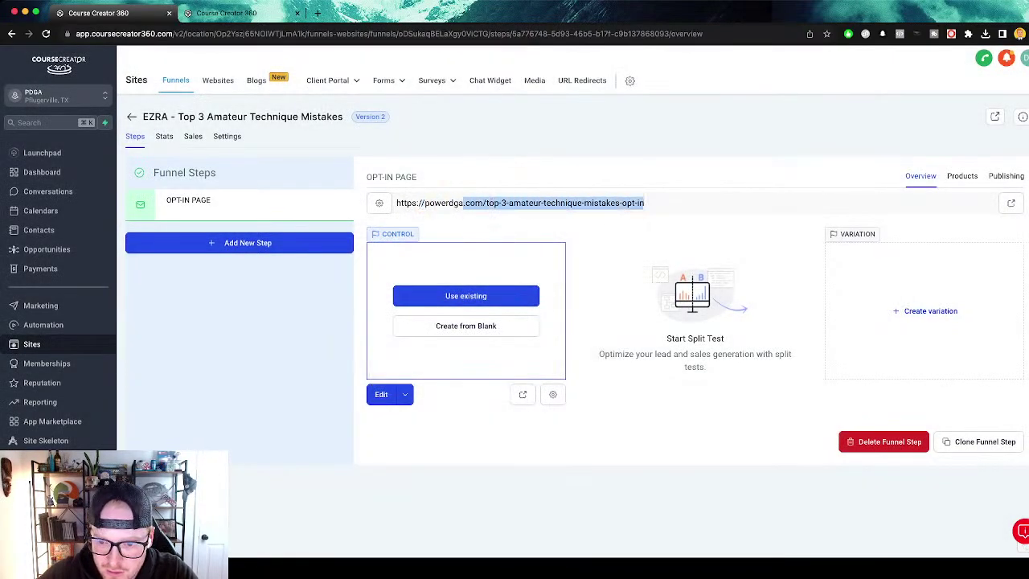
left_click(314, 243)
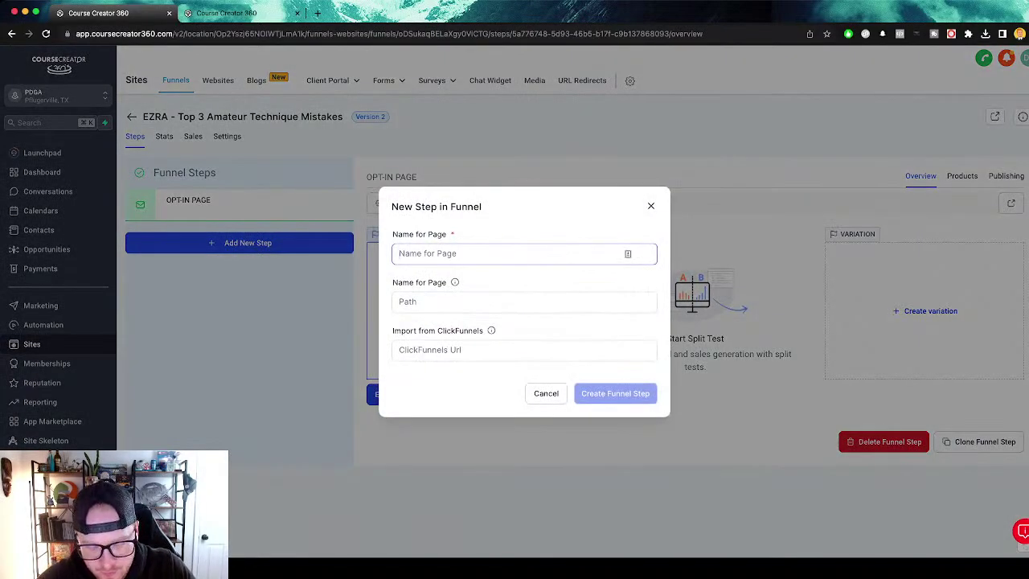
type("WATCH ROOM")
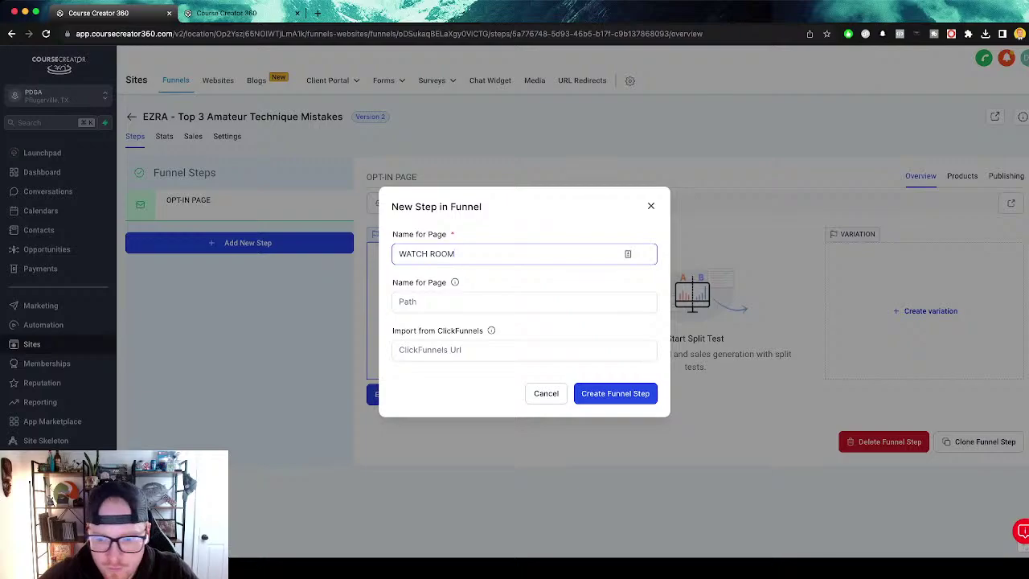
key("Tab")
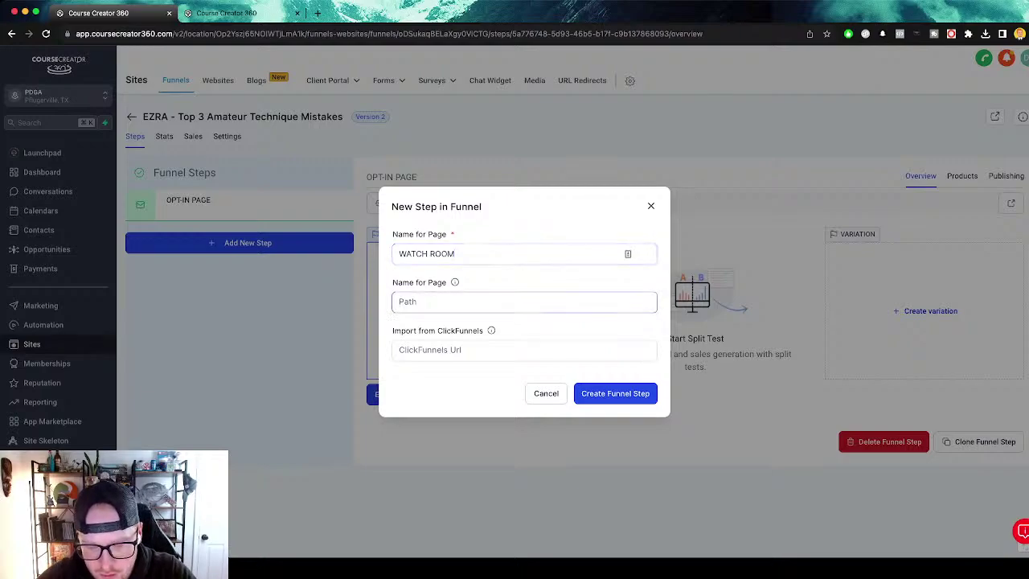
Fill the WATCH ROOM step's path with "/top-3-amateur-technique-mistakes-opt-in", including the leading slash.
key("ctrl+v")
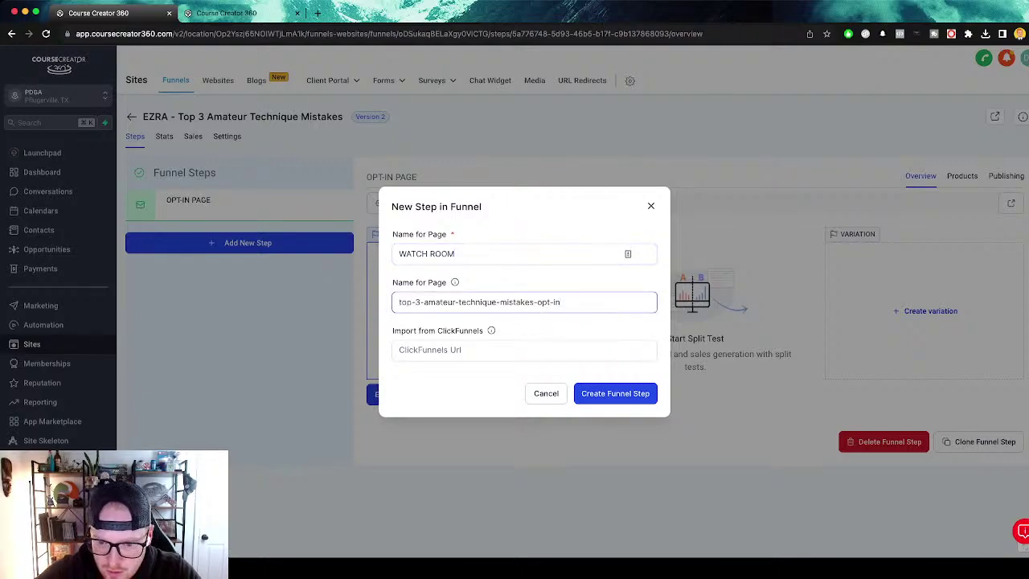
key("super+a")
key("Right")
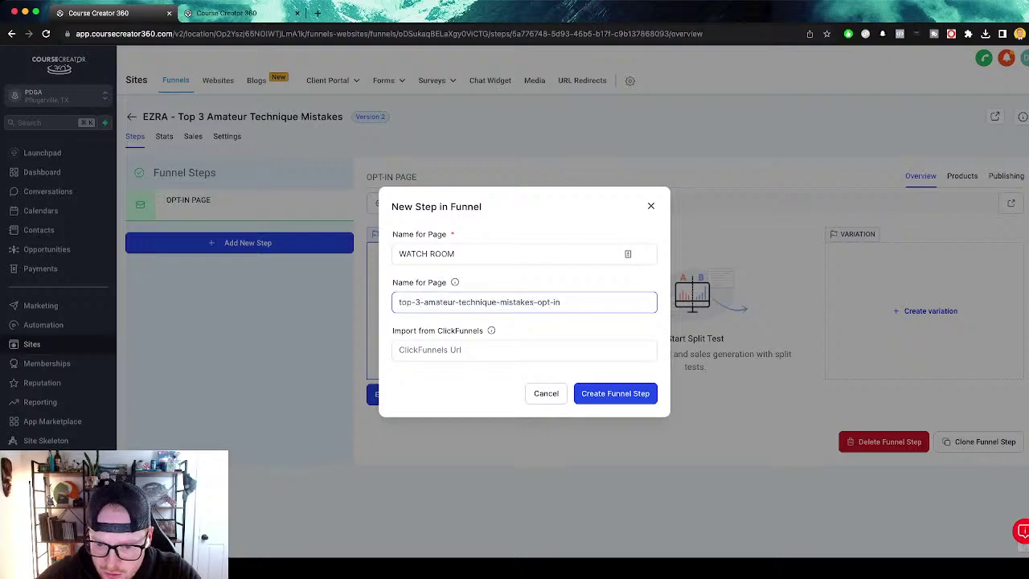
key("ctrl+a")
key("super+c")
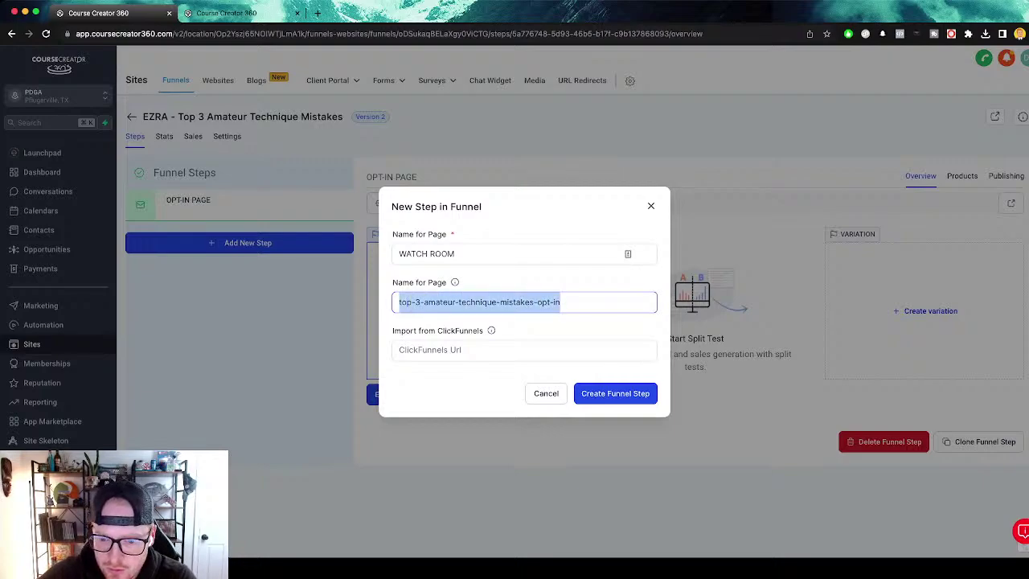
key("BackSpace")
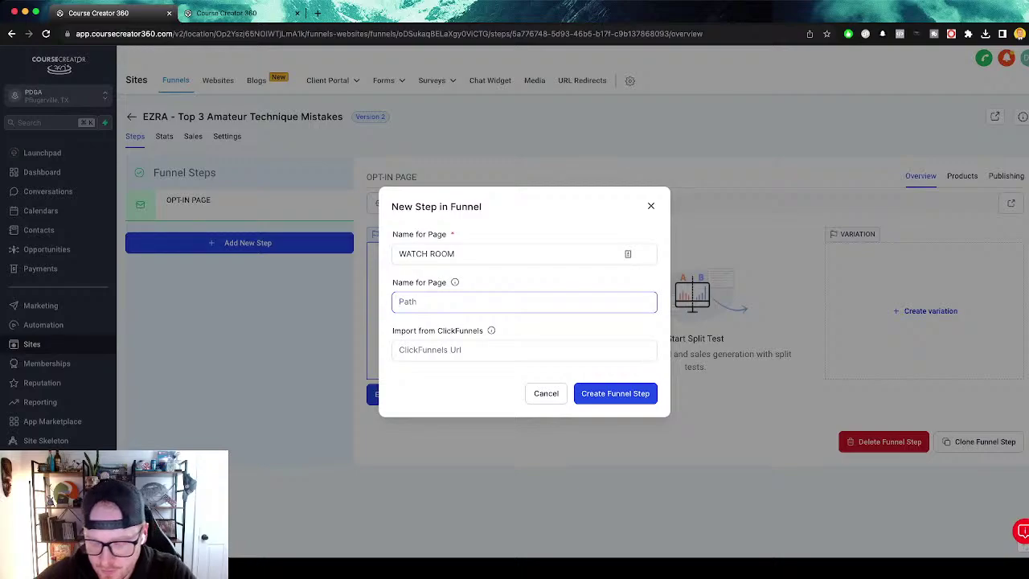
type("/top-3-amateur-technique-mistakes-opt-in")
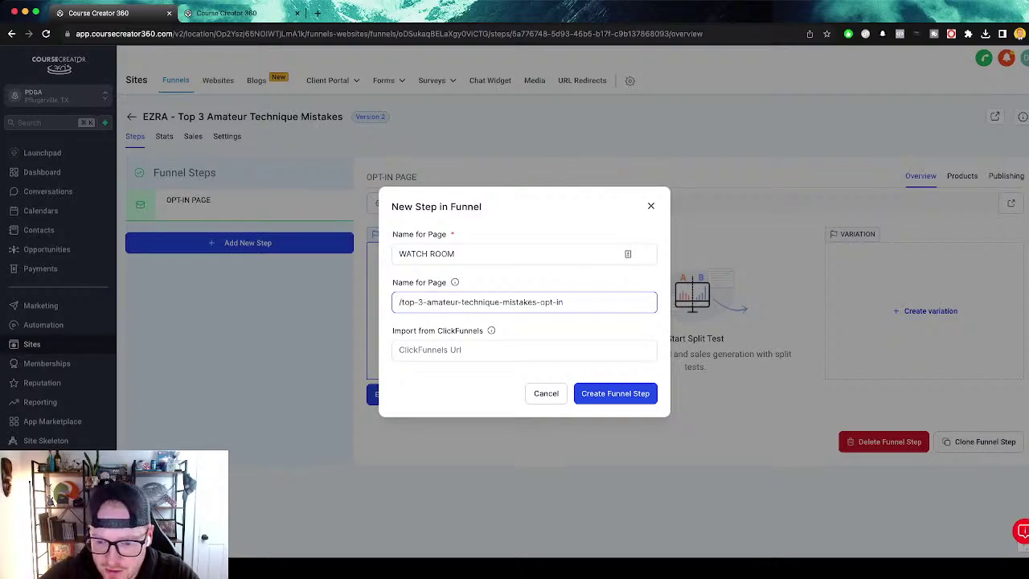
Replace "opt-in" at the end of the path with "watch-room" and create the WATCH ROOM step.
key("shift+Left")
key("shift+Left")
key("shift+Left")
key("shift+Left")
key("shift+Left")
key("shift+Left")
type("watch-room")
key("Return")
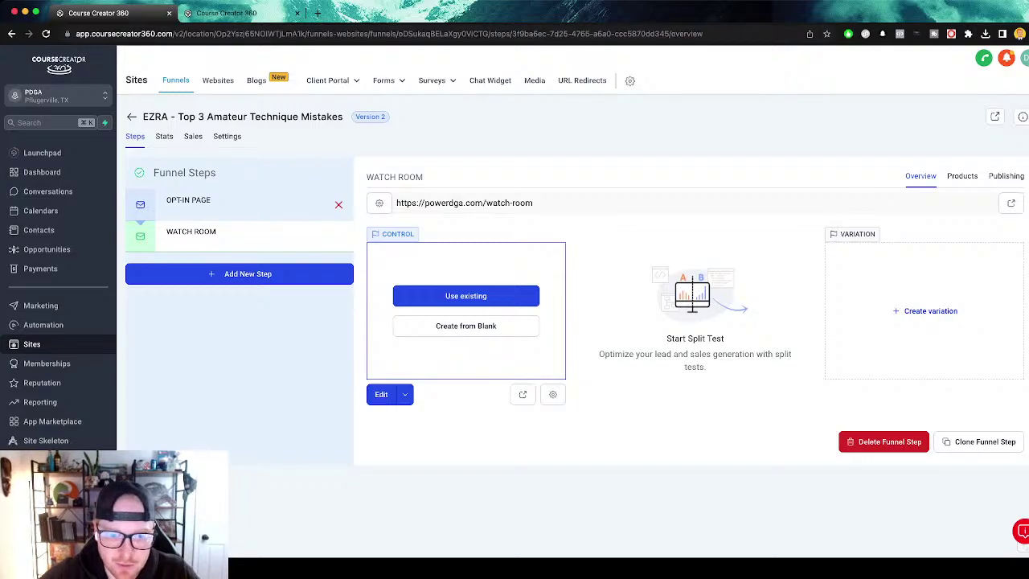
Open the form builder and go through the PDGA account's list of existing forms.
mouse_move(388, 81)
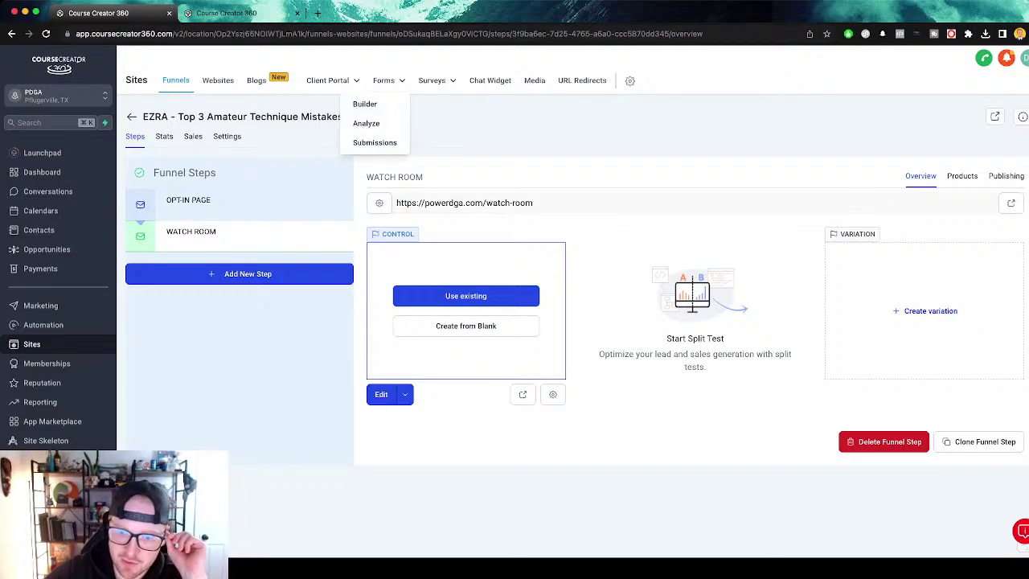
left_click(364, 103)
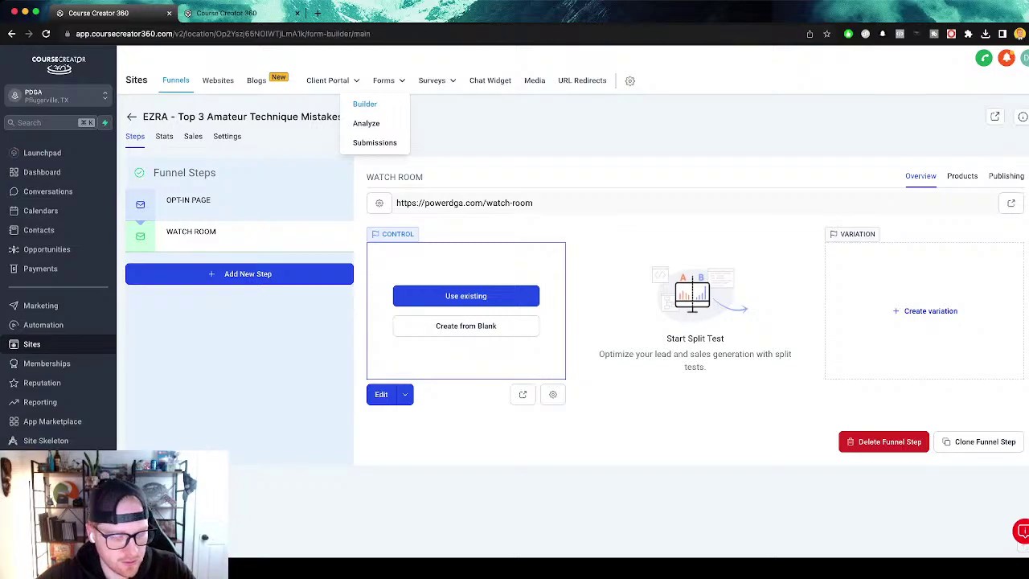
scroll(322, 241, "down", 1)
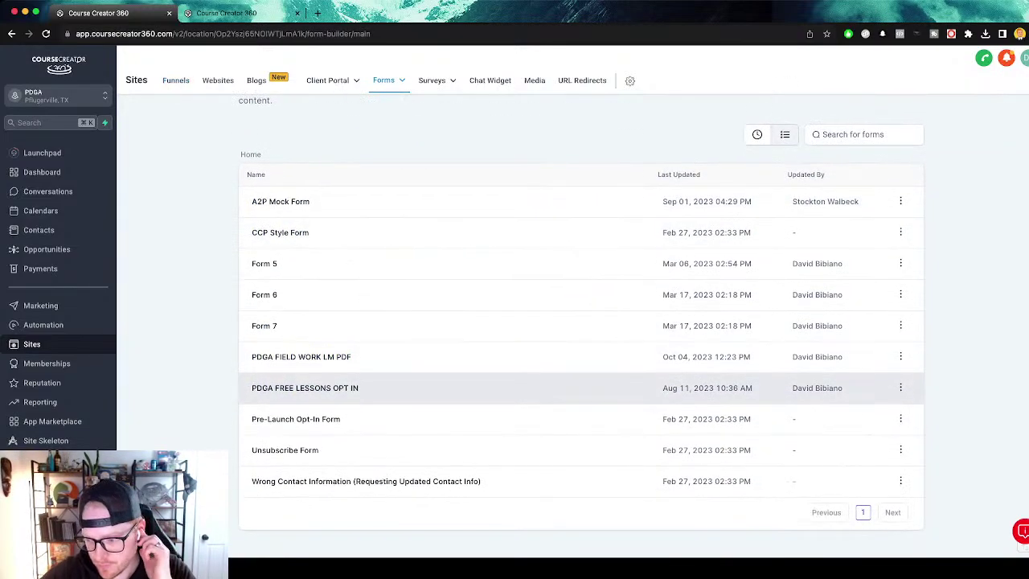
Create a new form from scratch and name it "Webinar top-3-amateur-technique-mistakes-opt-in".
scroll(450, 378, "up", 1)
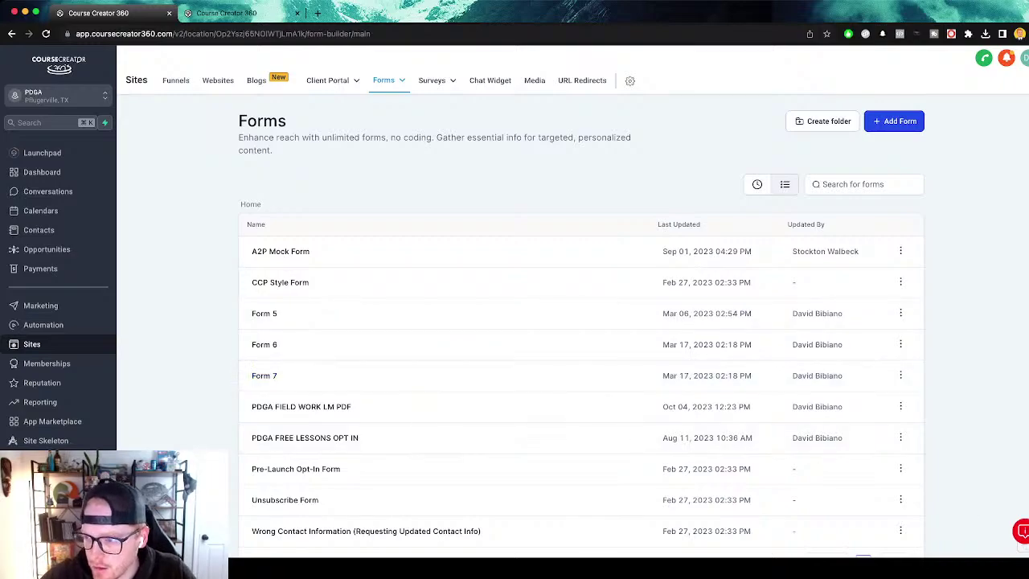
left_click(894, 120)
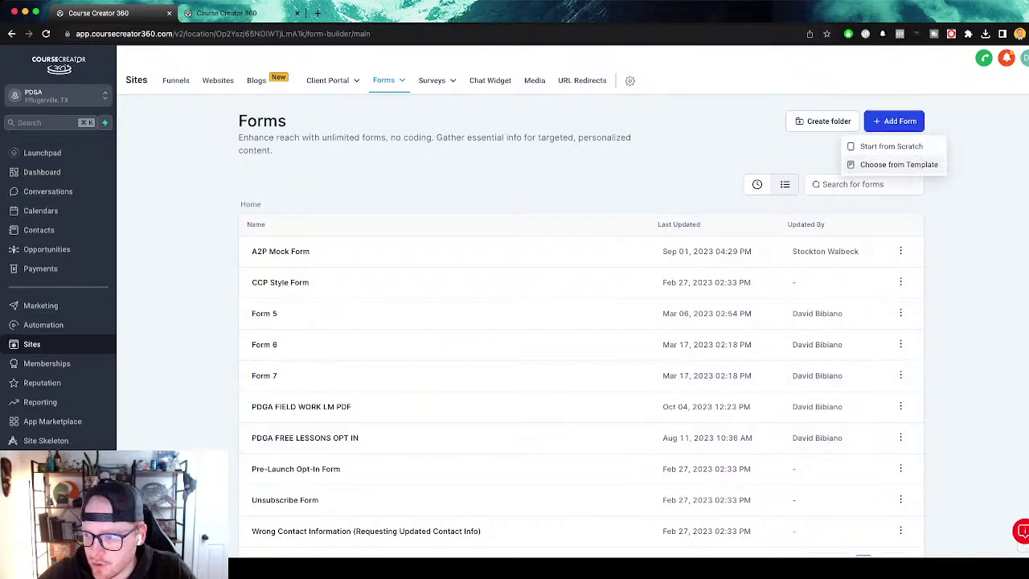
left_click(891, 147)
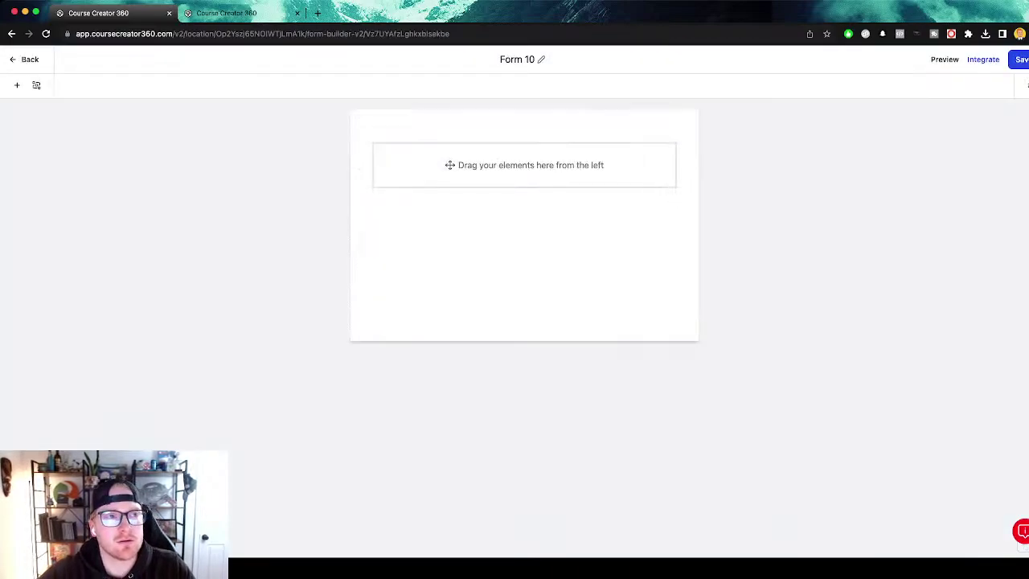
left_click(541, 59)
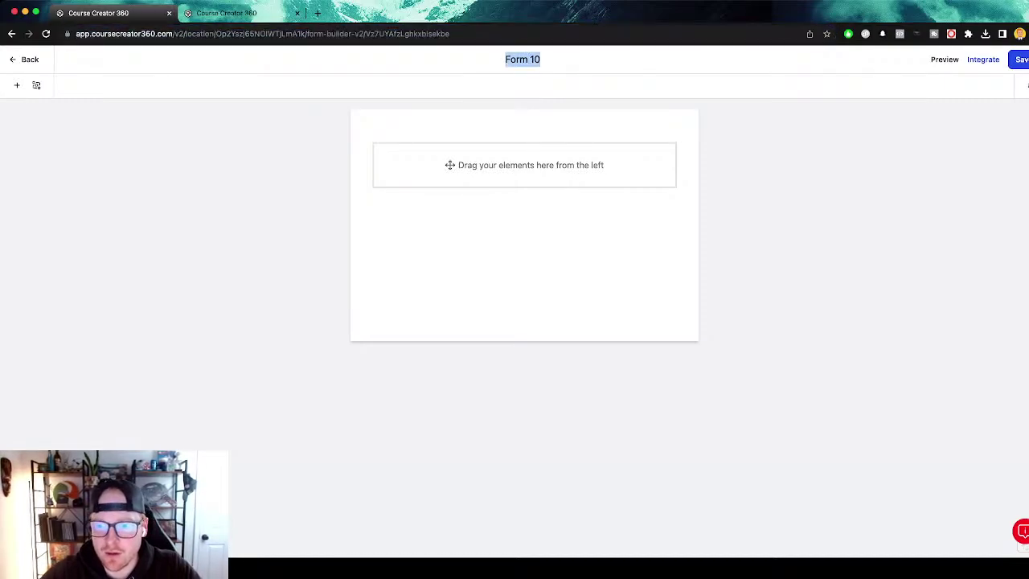
key("super+v")
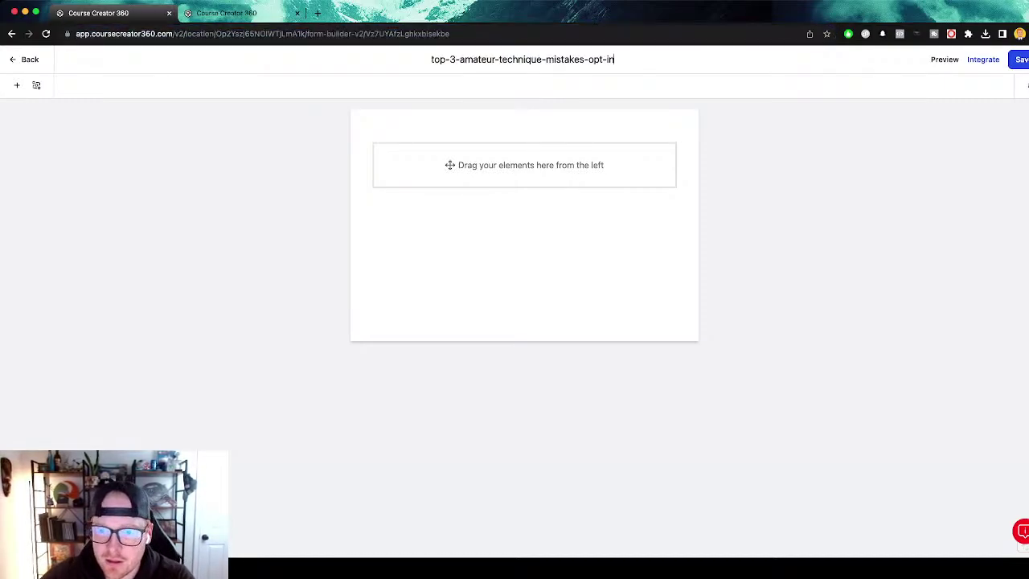
type("Webinar")
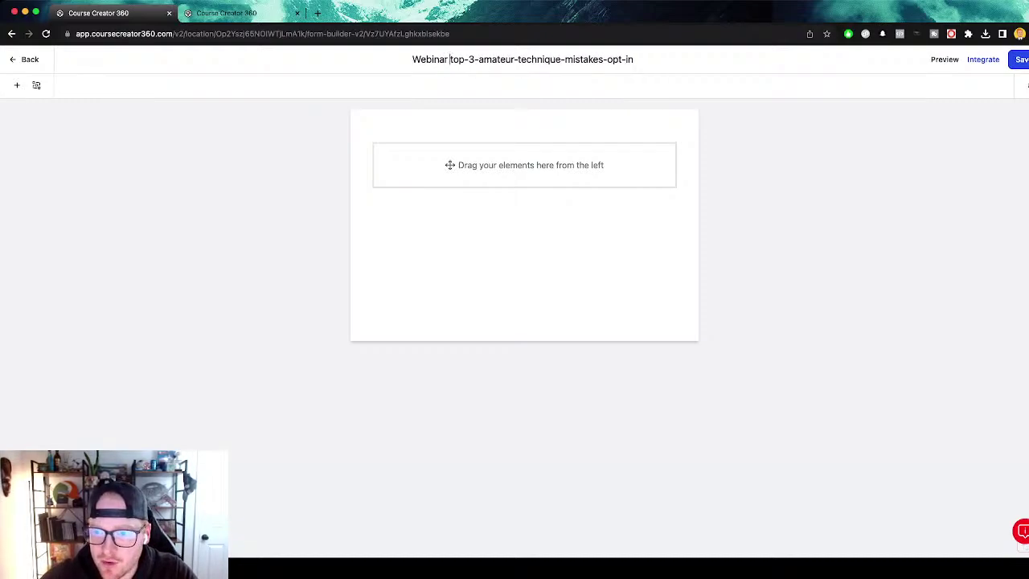
key("Return")
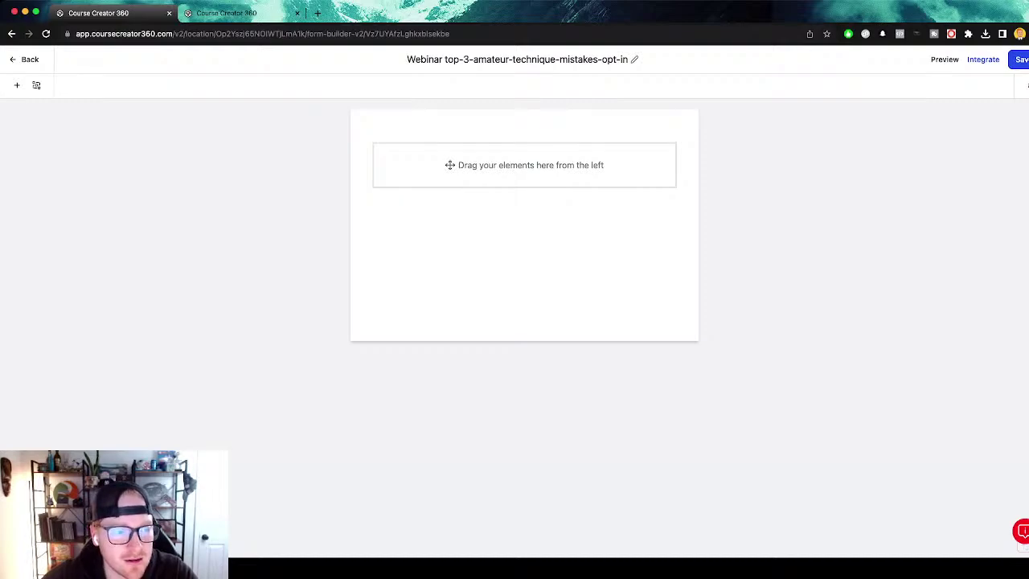
Add Full Name, Email and Phone fields plus a submit button to the webinar form.
left_click(17, 85)
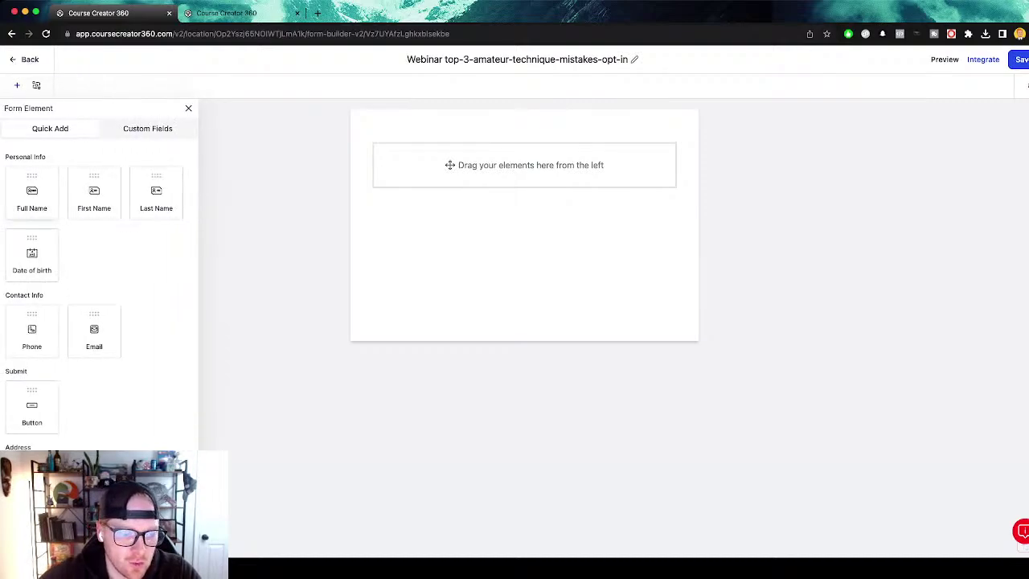
left_click(32, 193)
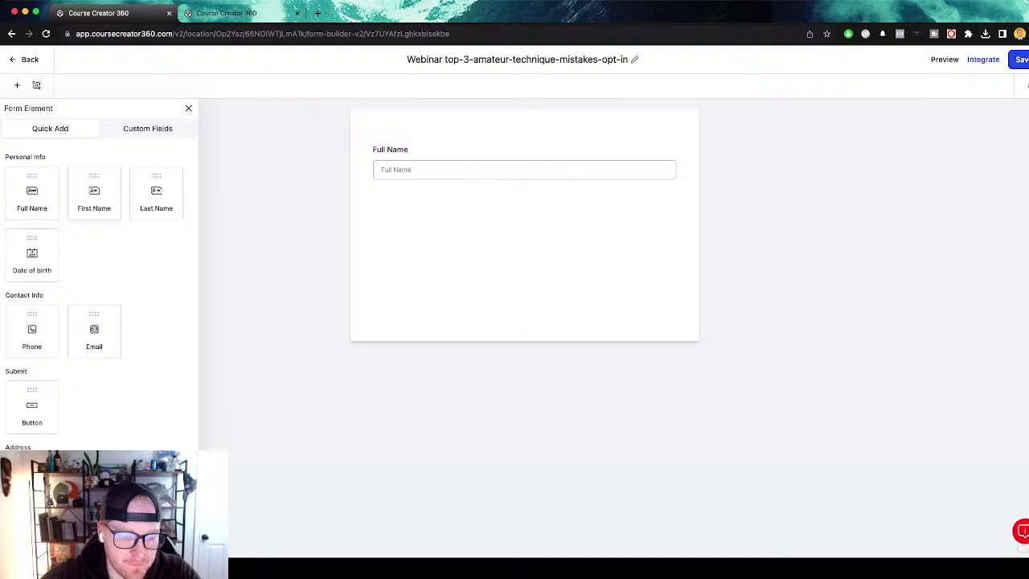
scroll(94, 298, "down", 2)
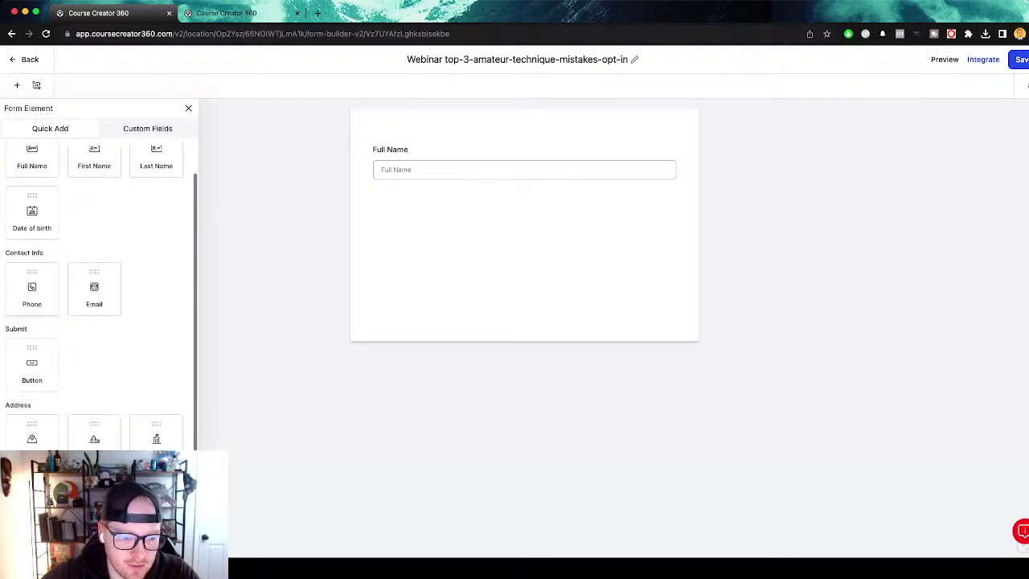
left_click(94, 290)
left_click(32, 289)
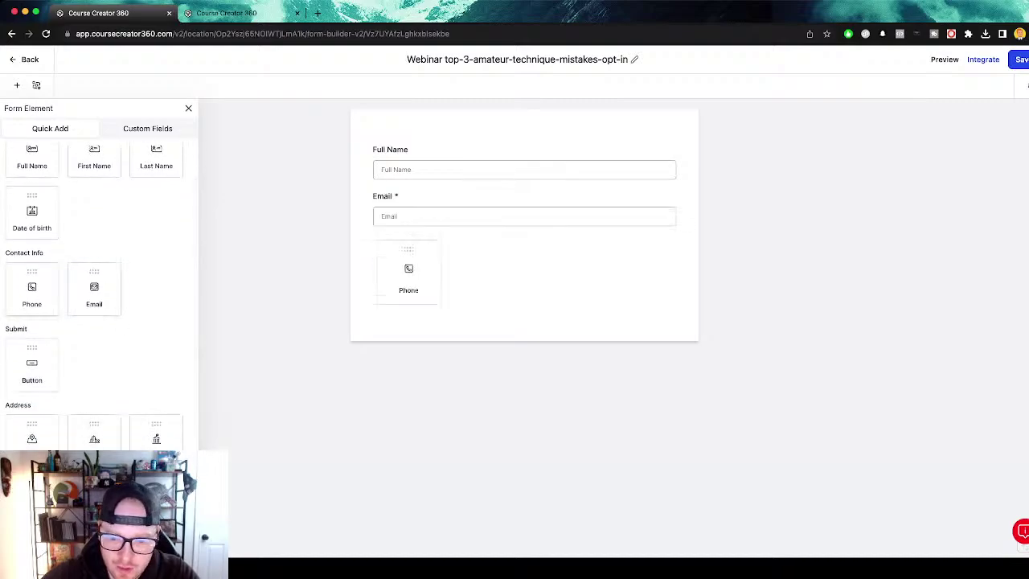
left_click(33, 366)
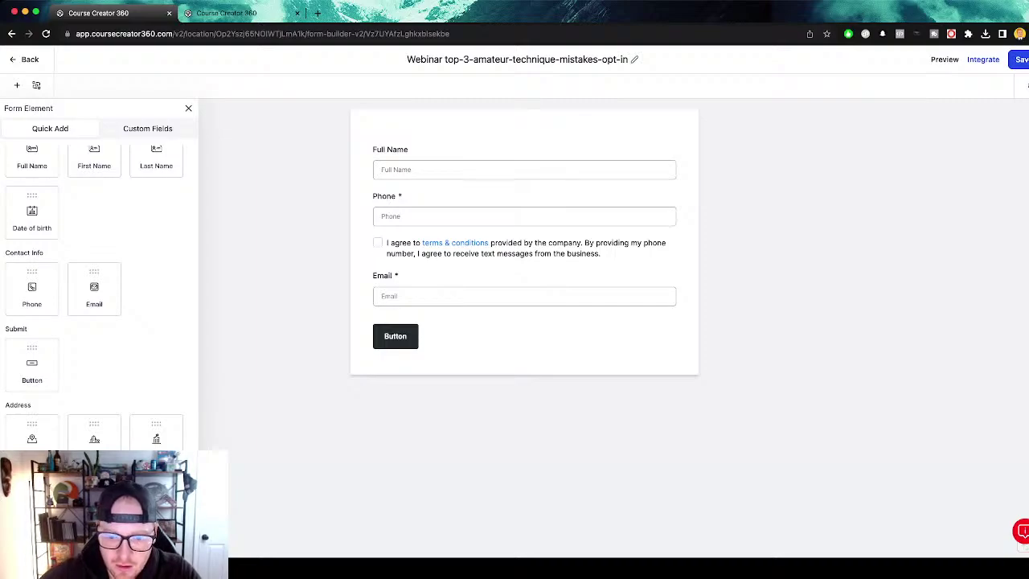
Move the Email field above Phone and place the terms & conditions consent checkbox directly below the Phone field.
left_click(523, 216)
left_click_drag(514, 291, 514, 212)
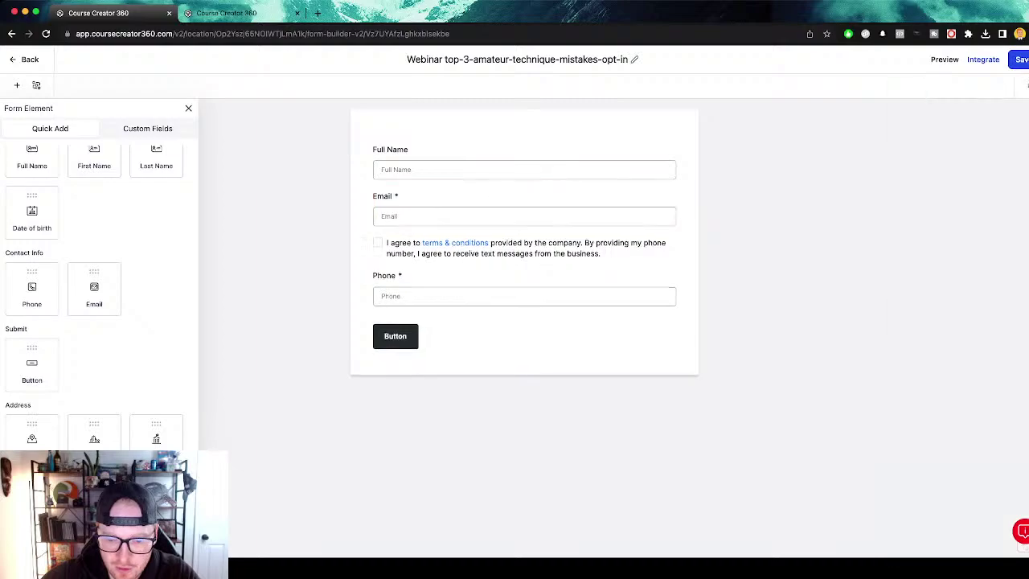
left_click_drag(514, 247, 514, 294)
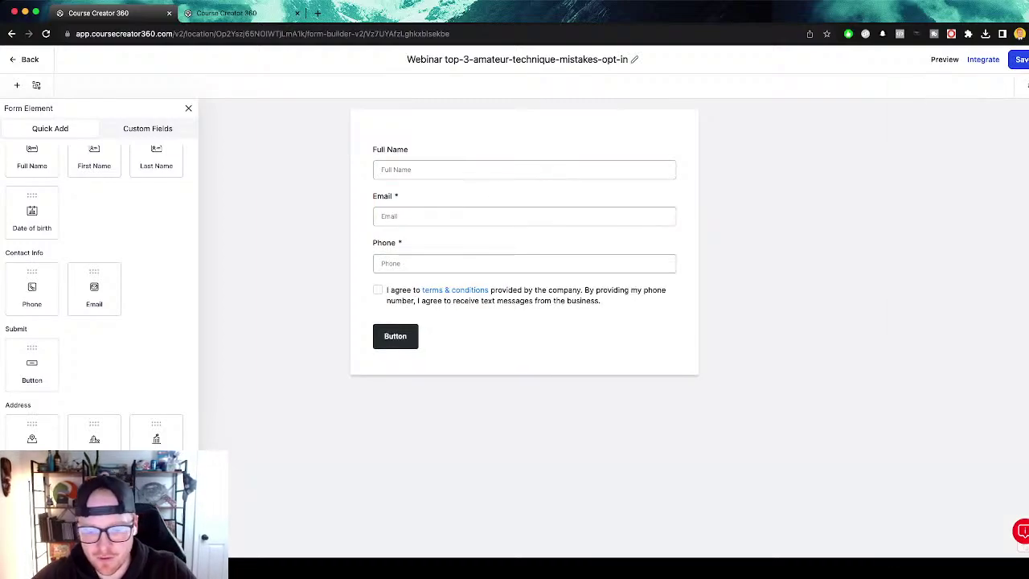
Change the submit button's background colour to green #3CB328FF.
left_click(394, 336)
scroll(963, 319, "down", 1)
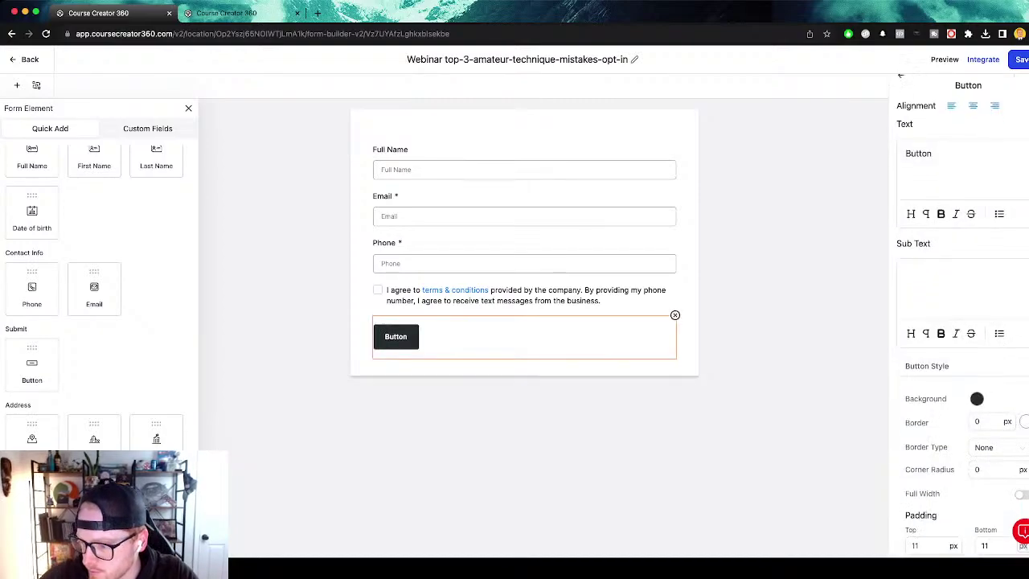
left_click(977, 399)
left_click(955, 347)
left_click_drag(941, 319, 1000, 293)
left_click_drag(996, 275, 1006, 273)
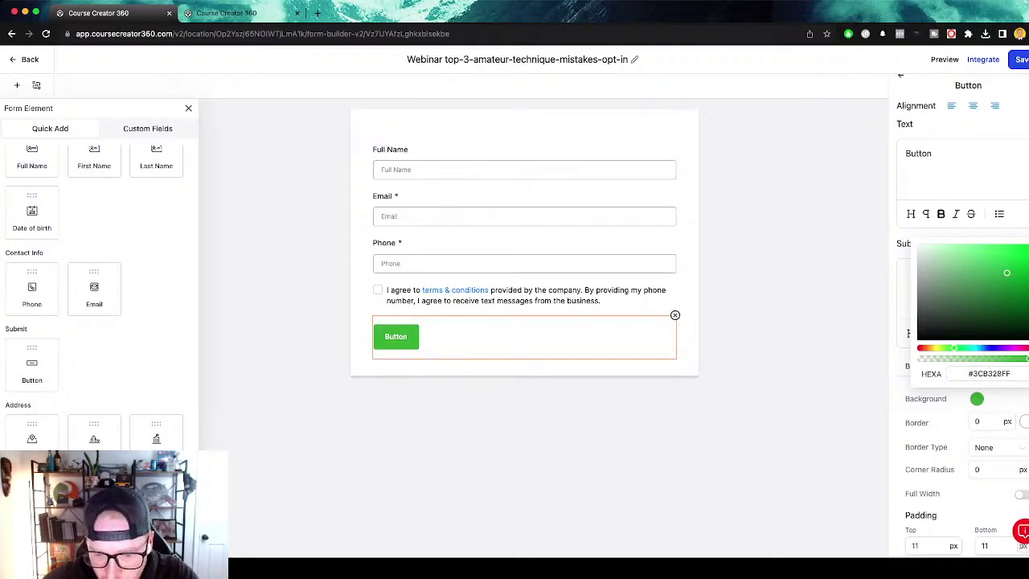
Replace the submit button's text with "WATCH THE WEBINAR NOW!" and centre the button in the form.
double_click(919, 154)
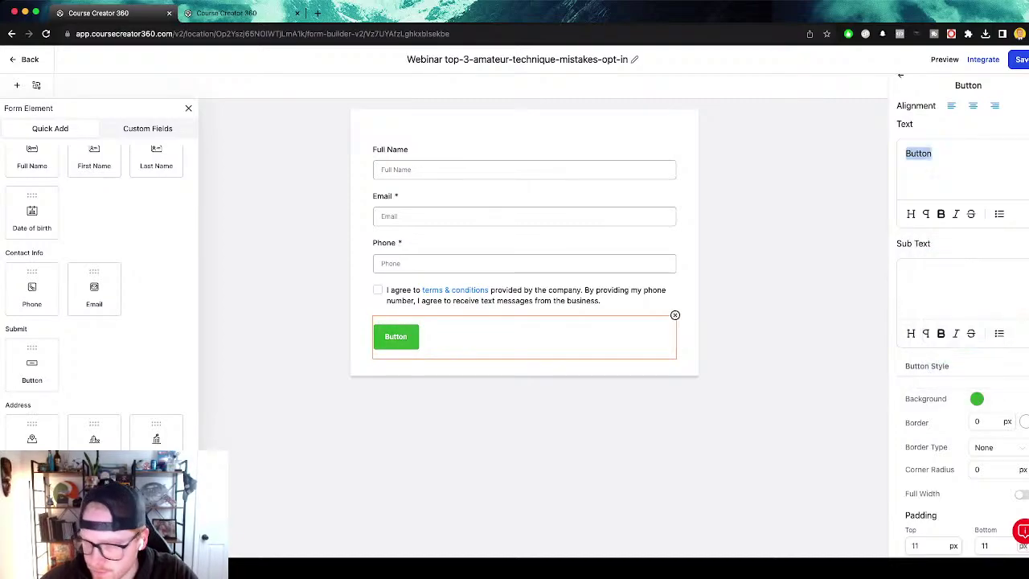
type("WAC HTHE =")
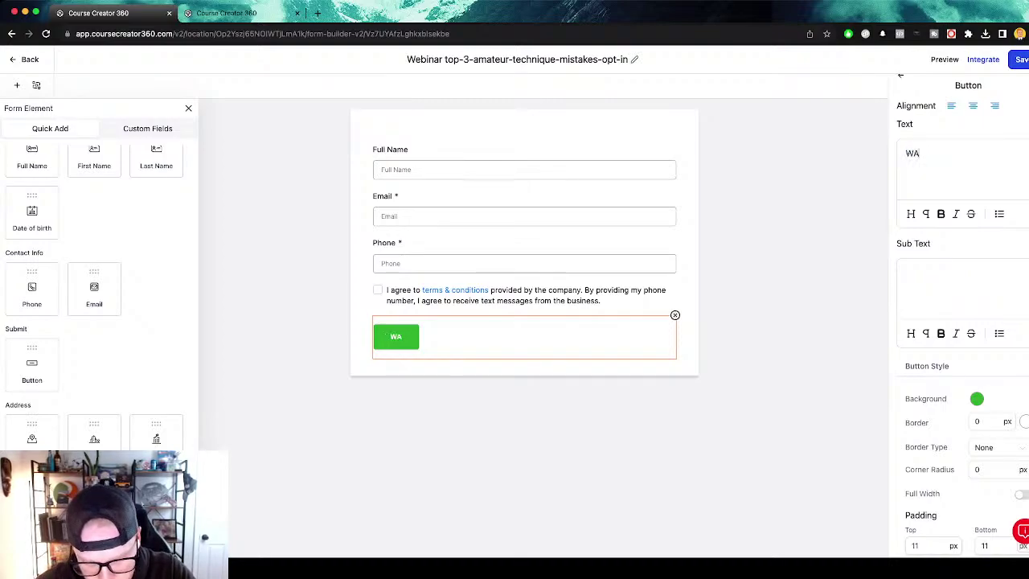
key("BackSpace")
key("BackSpace")
key("BackSpace")
key("BackSpace")
key("BackSpace")
key("BackSpace")
key("BackSpace")
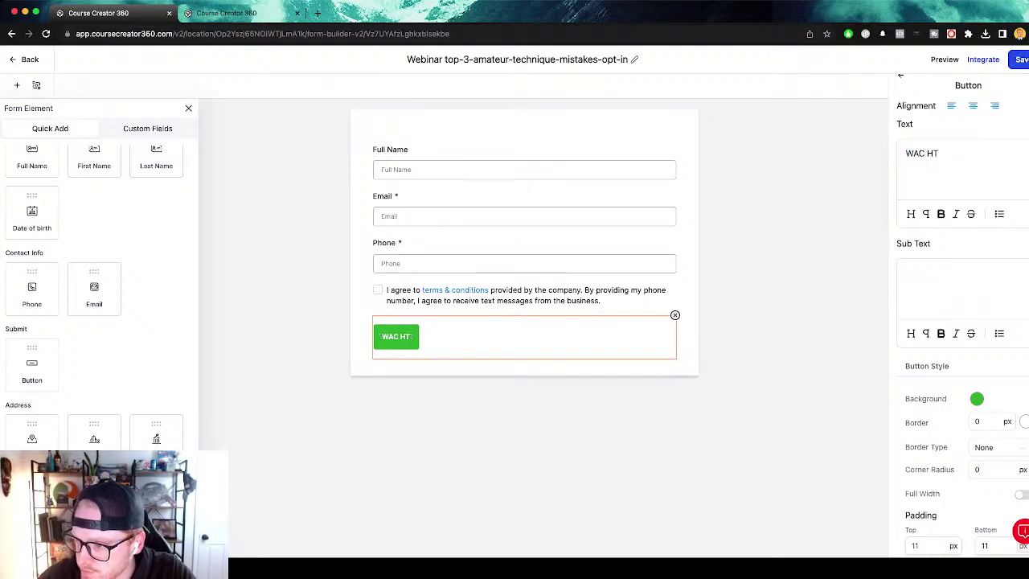
type("T")
key("BackSpace")
key("BackSpace")
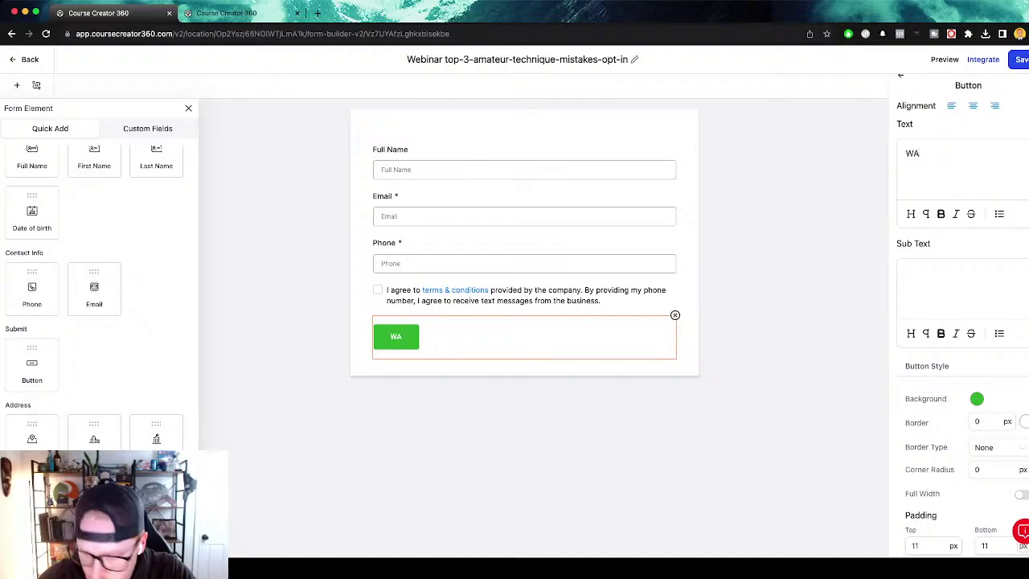
type("TCH THE WEBI")
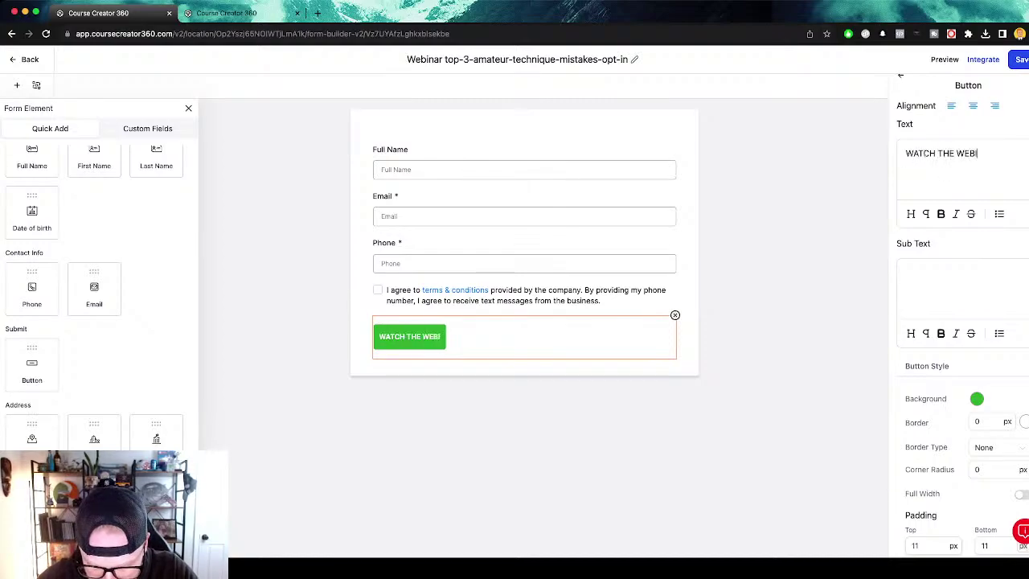
type("NAR NOW!")
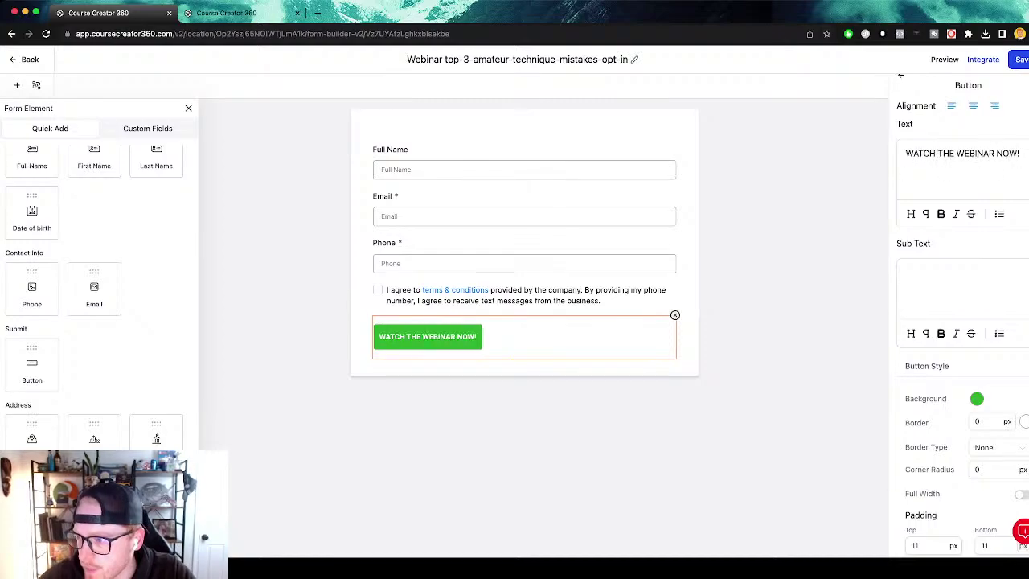
left_click(973, 106)
Set the submit button's text size to 30 px and save the form.
scroll(962, 321, "down", 5)
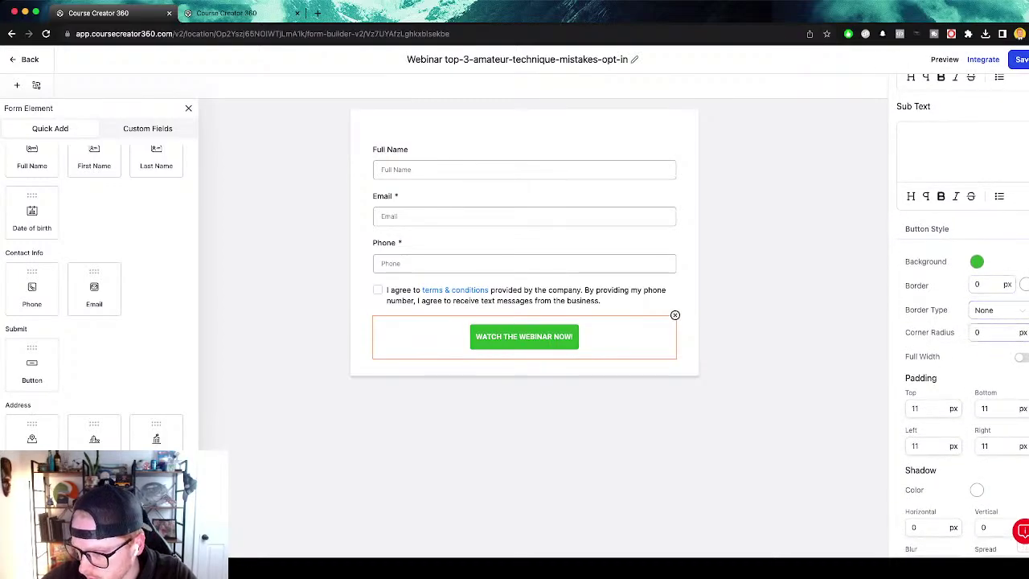
scroll(963, 321, "down", 6)
scroll(962, 322, "up", 11)
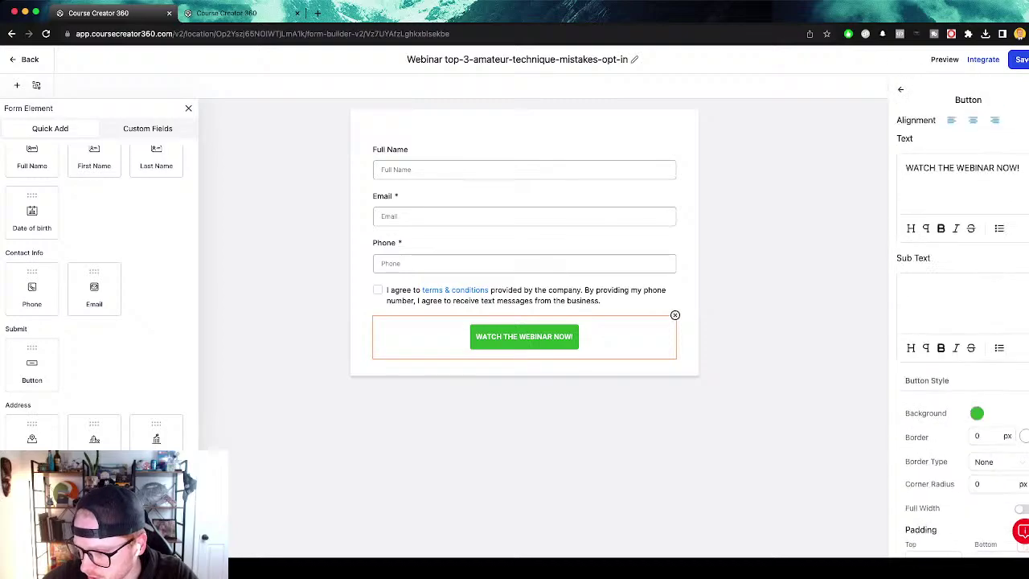
scroll(962, 322, "down", 3)
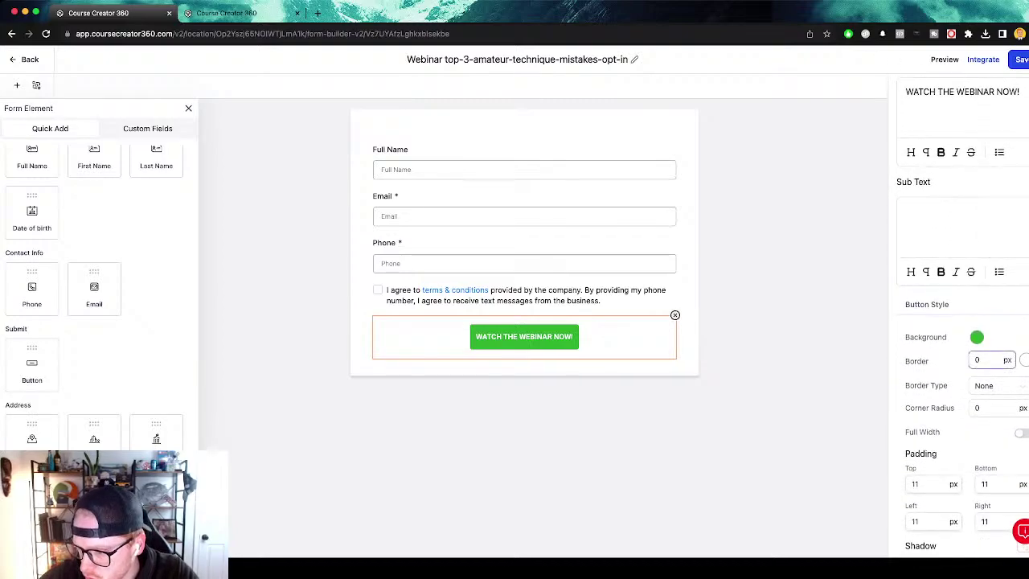
scroll(963, 322, "down", 8)
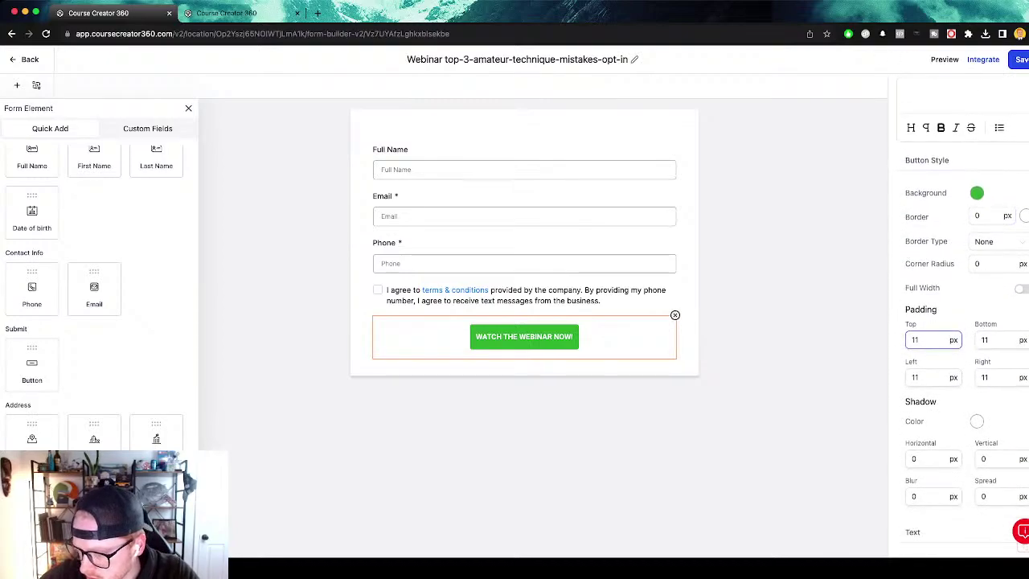
scroll(962, 321, "down", 6)
double_click(978, 388)
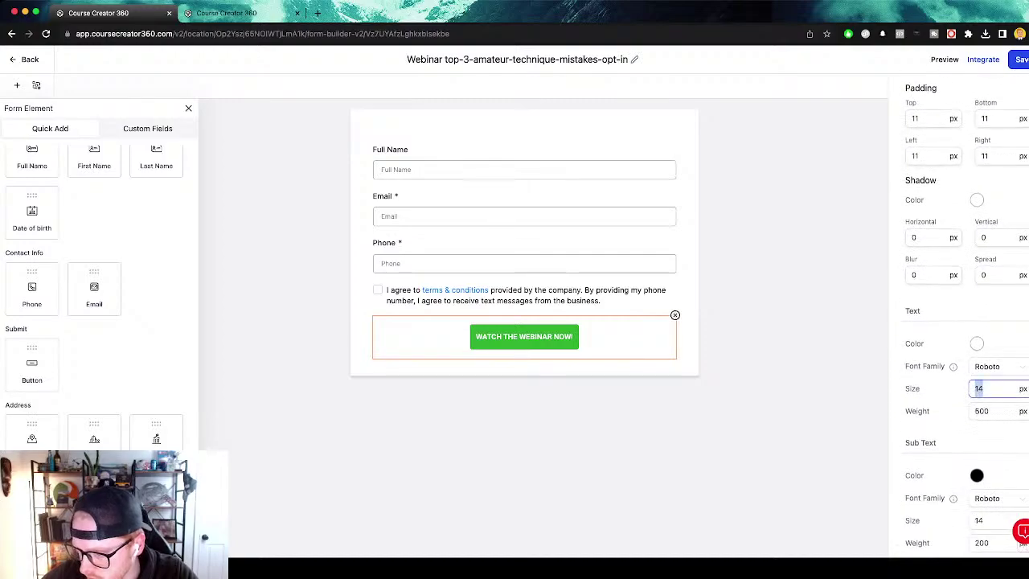
type("20")
key("BackSpace")
key("BackSpace")
type("30")
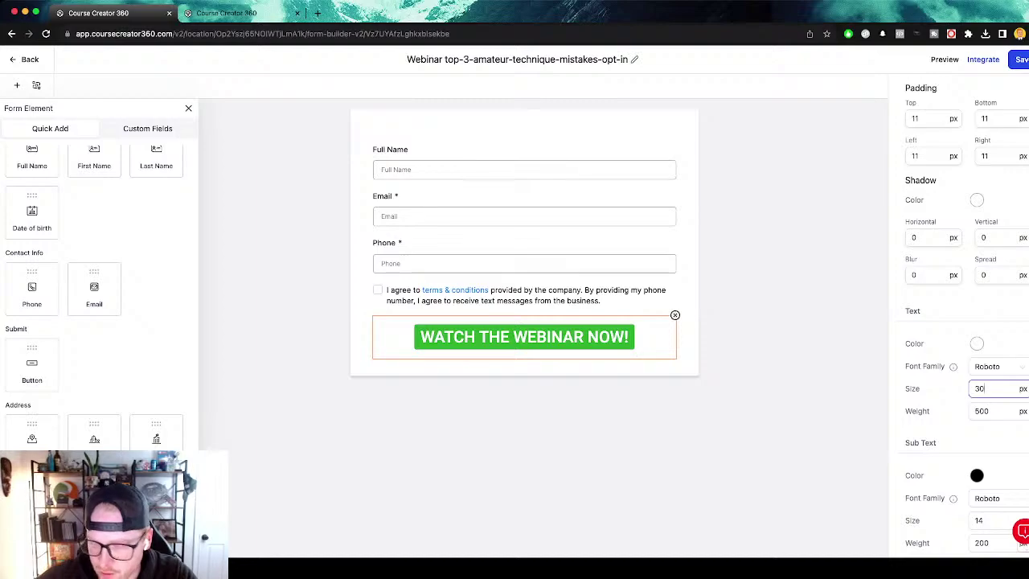
scroll(962, 321, "up", 6)
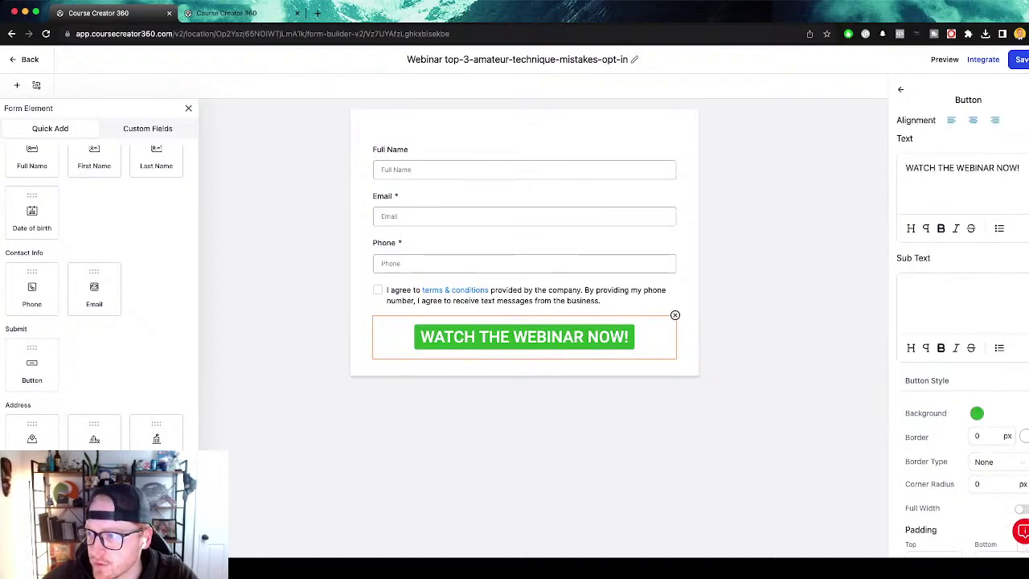
key("super+s")
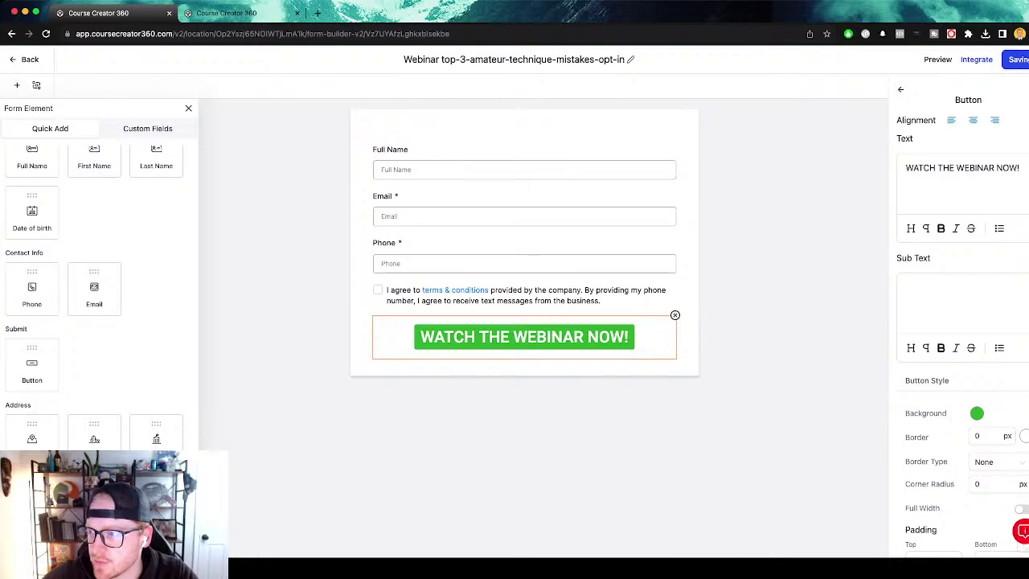
Return to the funnels list and open the "Top 3 Amateur Technique Mistakes" funnel's steps in the PDGA WEBINAR FUNNELS folder.
key("super+[")
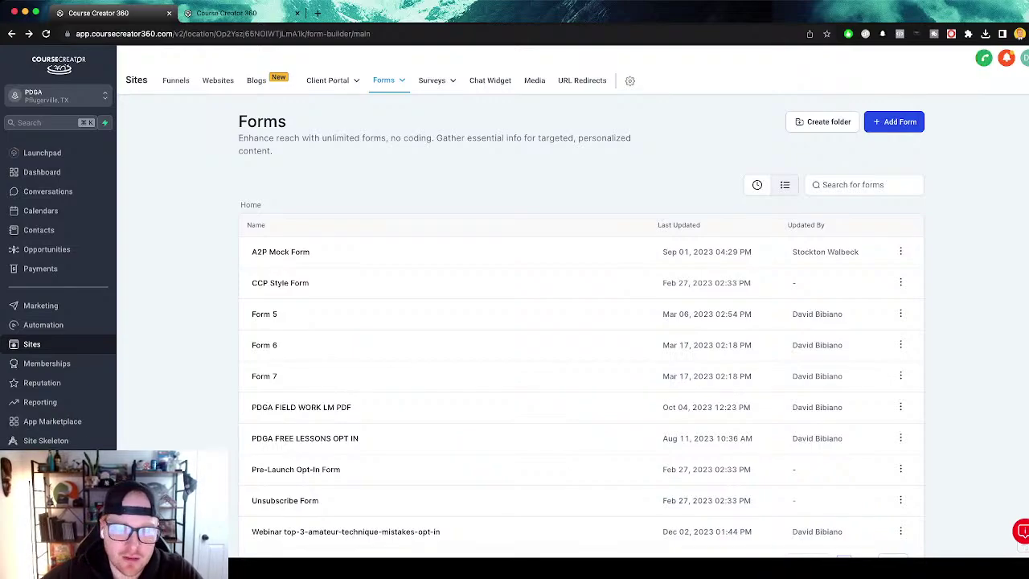
key("super+[")
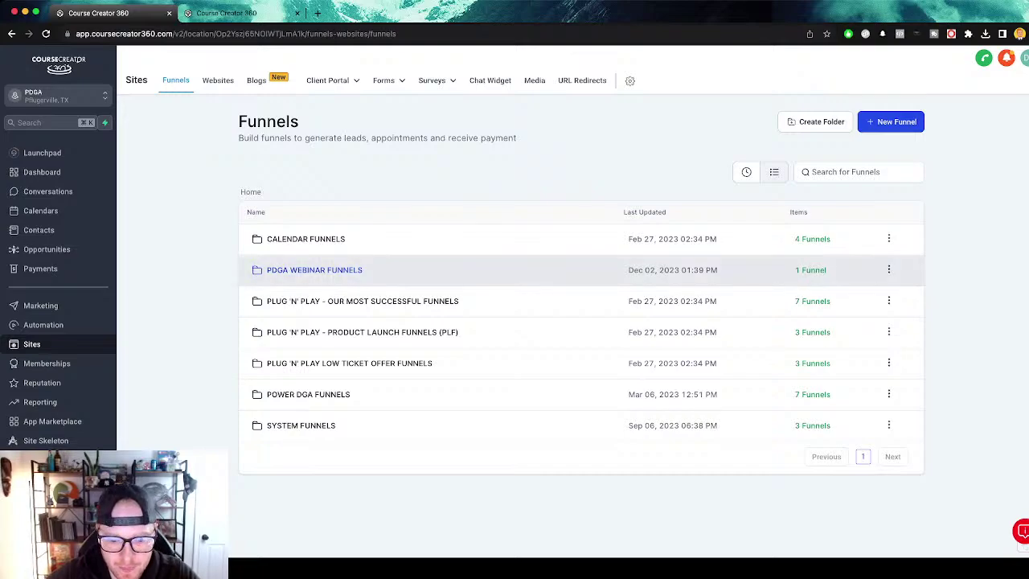
left_click_drag(294, 394, 266, 270)
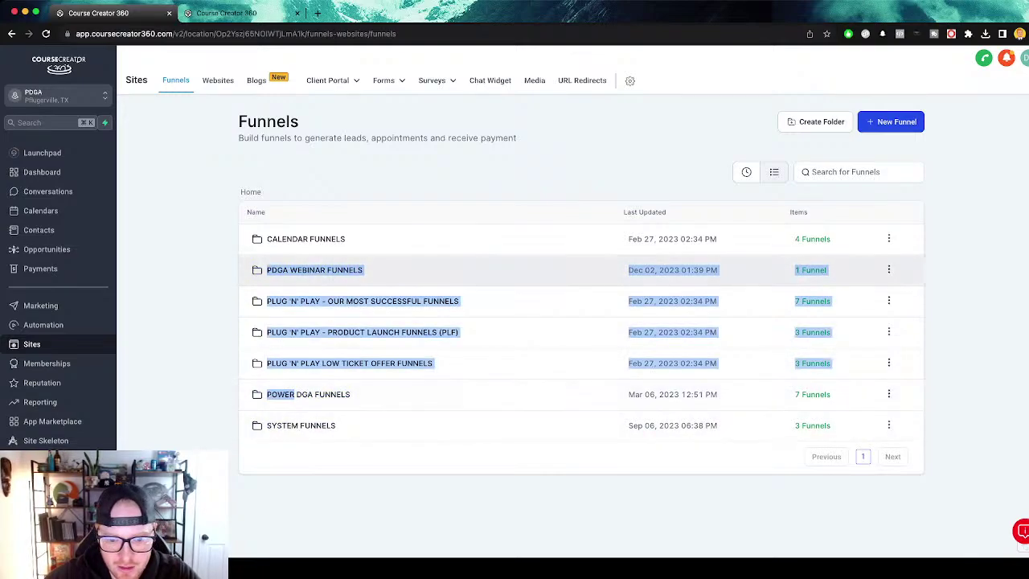
left_click(314, 270)
left_click(322, 239)
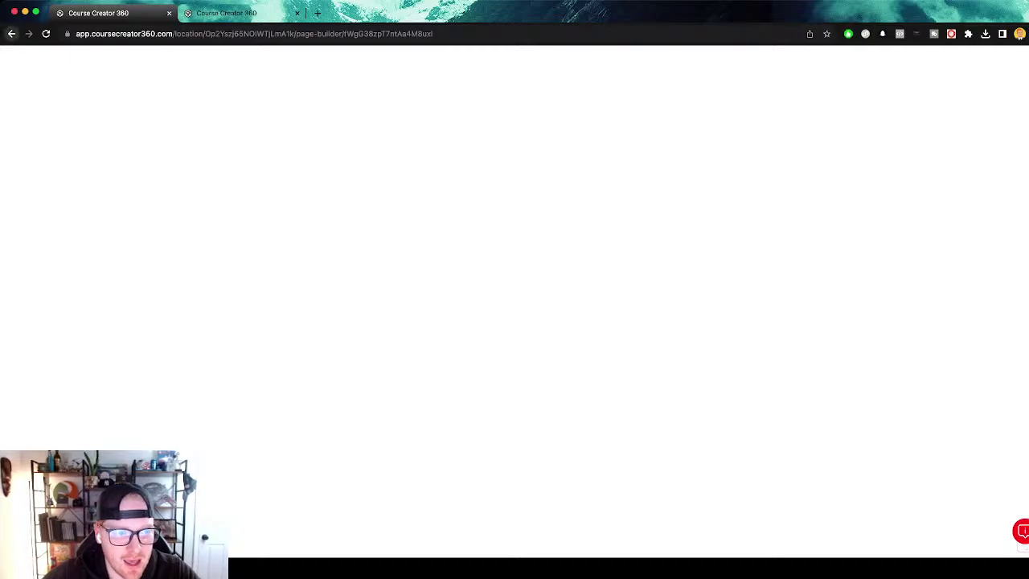
left_click(11, 33)
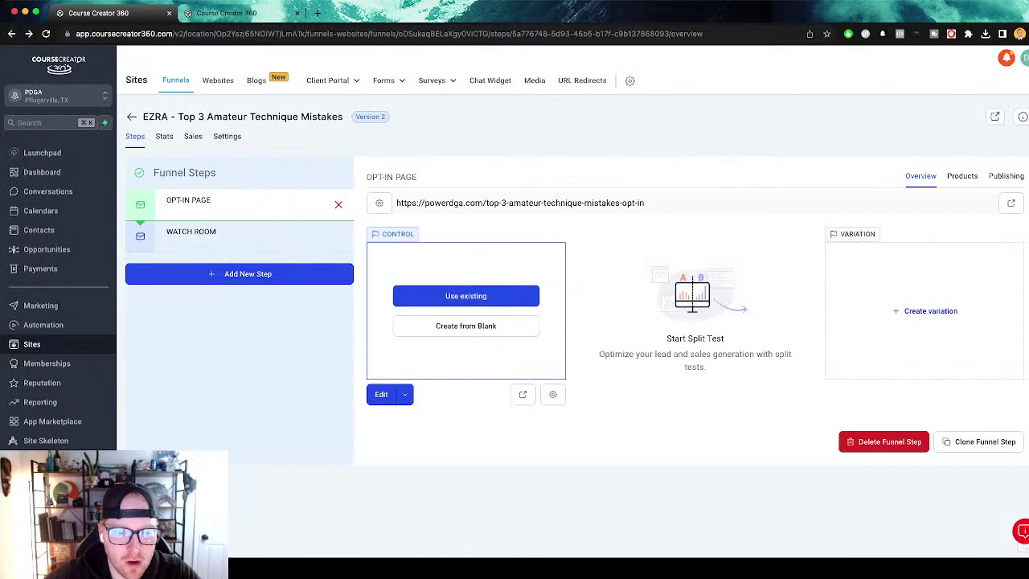
Open the sales page of the PDGA SALES FUNNEL for editing from the POWER DGA FUNNELS folder in the other browser tab.
left_click(233, 13)
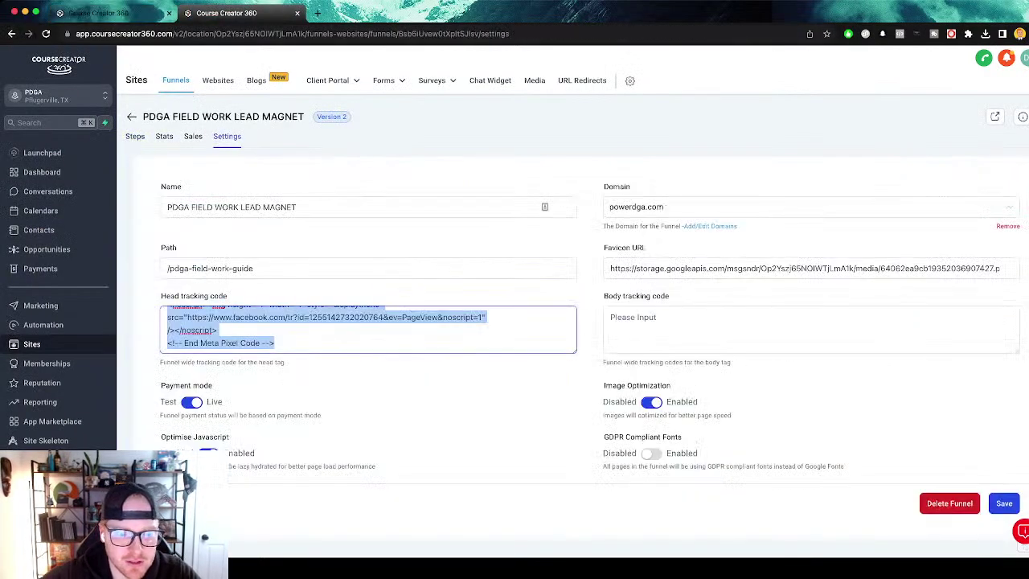
left_click(131, 117)
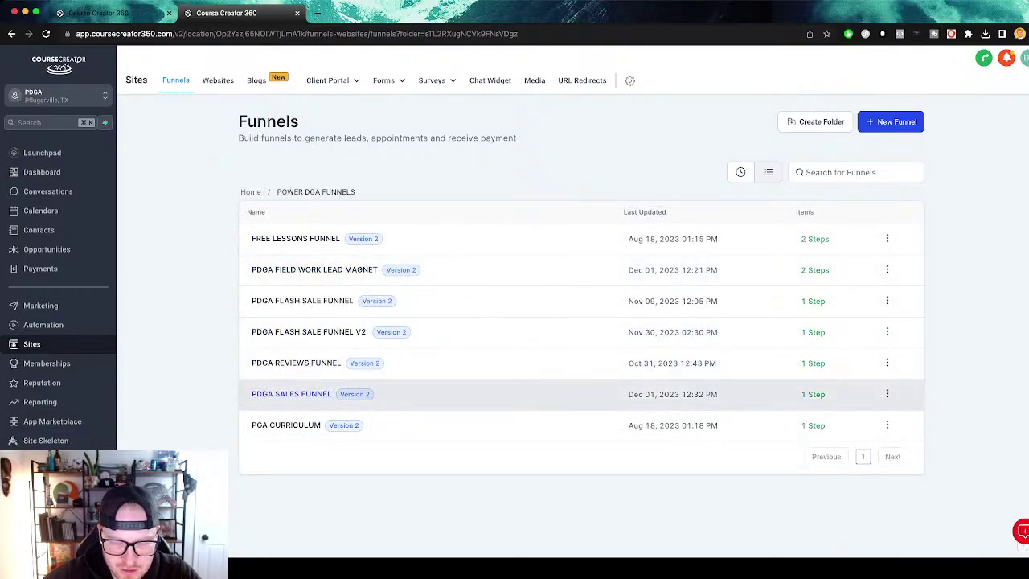
left_click(281, 394)
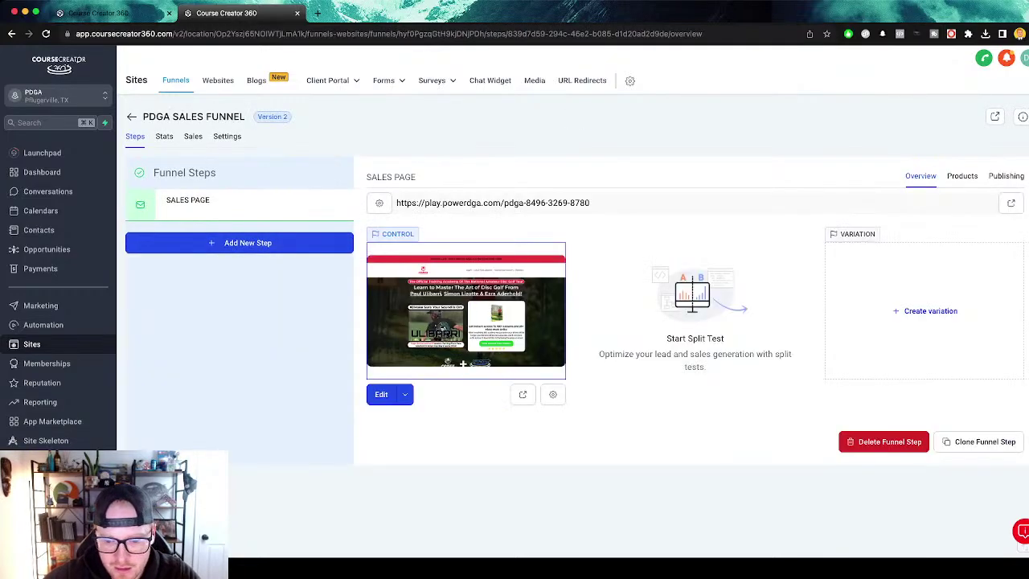
left_click(381, 393)
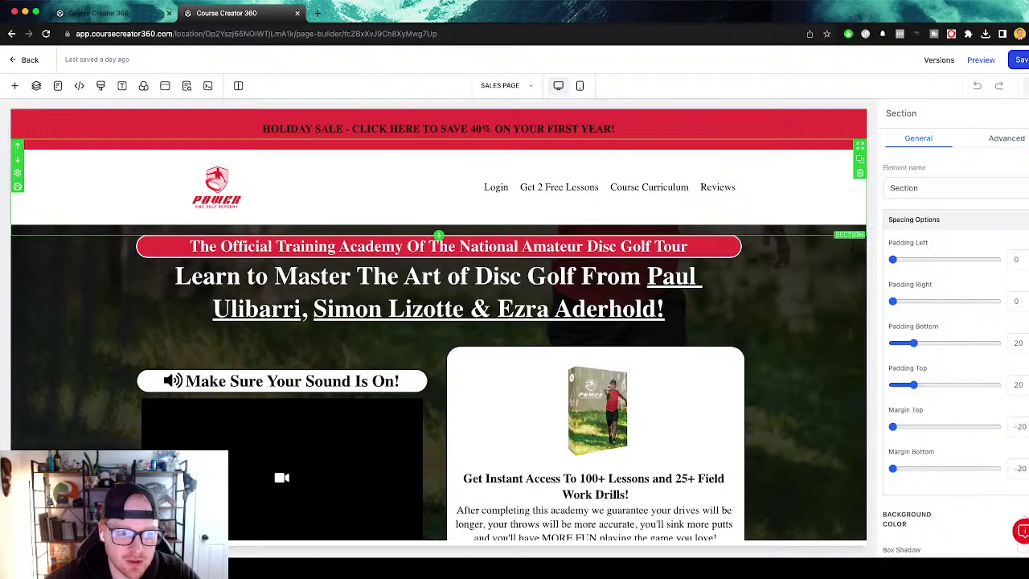
Save the navigation header section as a template named "PDGA Main Header / Menu" and copy that name.
left_click(18, 186)
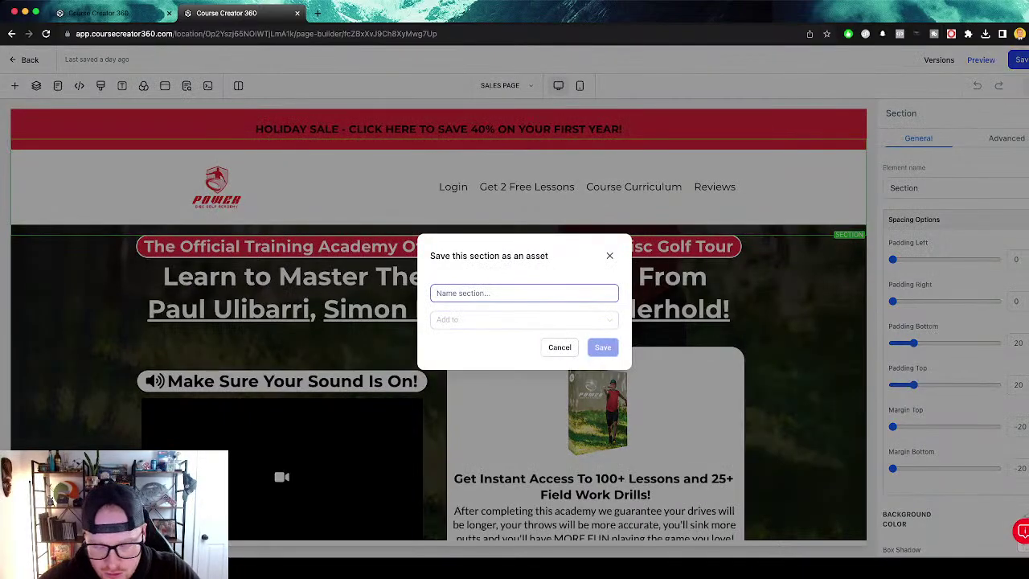
type("PDGA Main Header / Menu")
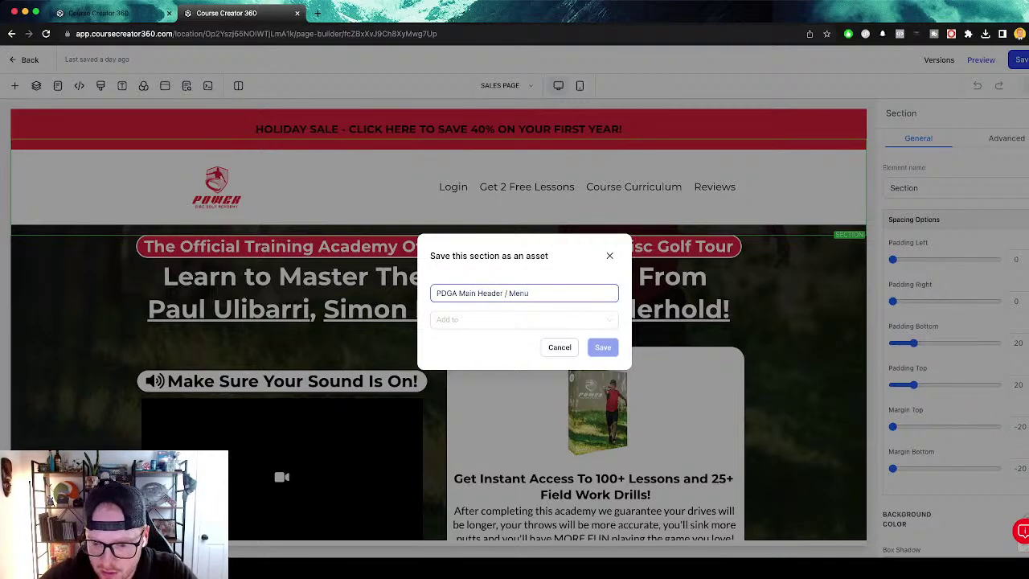
key("alt+shift+Left")
key("alt+shift+Left")
key("alt+shift+Left")
key("alt+shift+Left")
key("alt+shift+Left")
key("super+c")
left_click(523, 319)
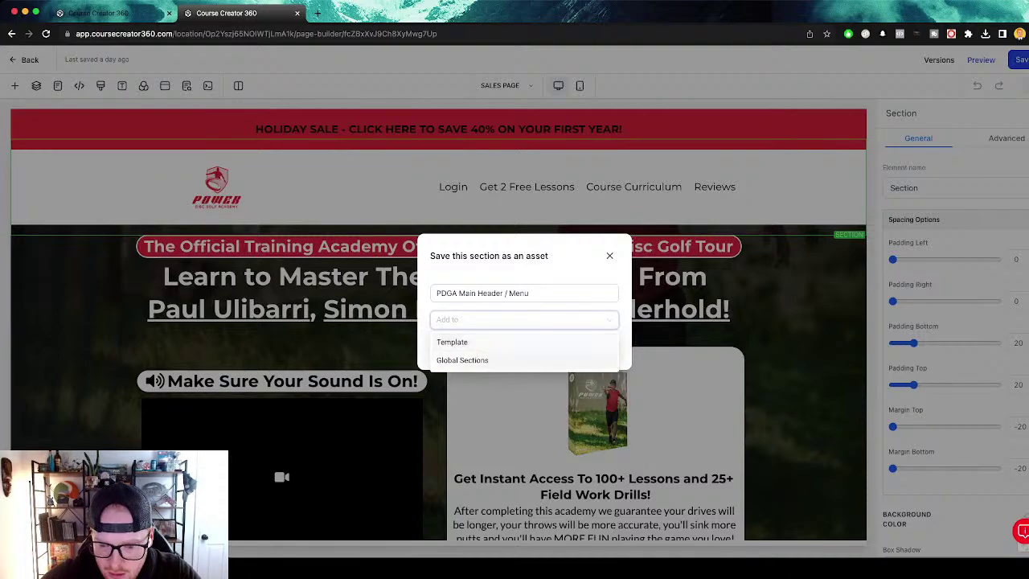
left_click(523, 342)
left_click(602, 346)
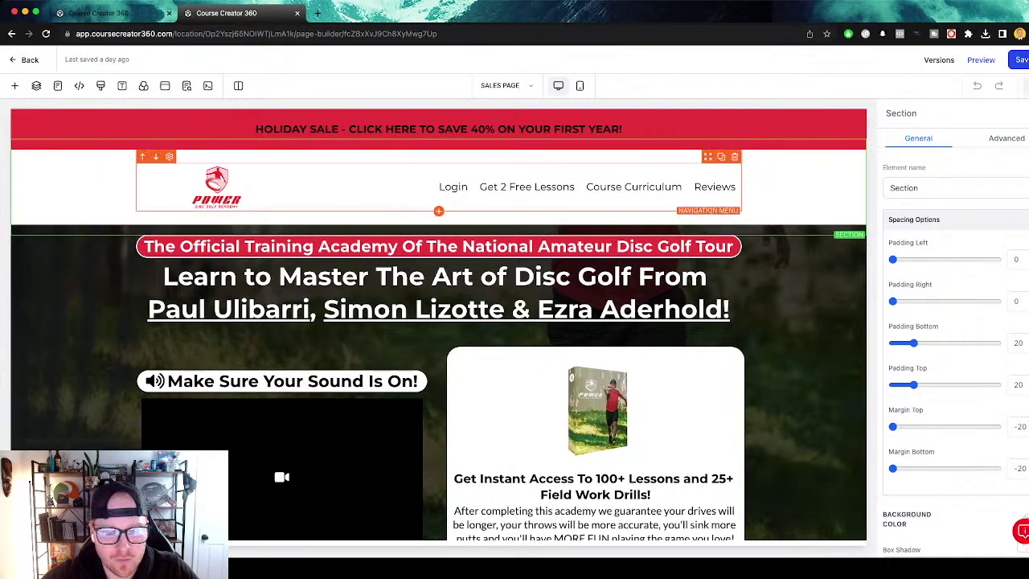
Return to the "Top 3 Amateur Technique Mistakes" funnel and create its opt-in page from blank.
left_click(108, 13)
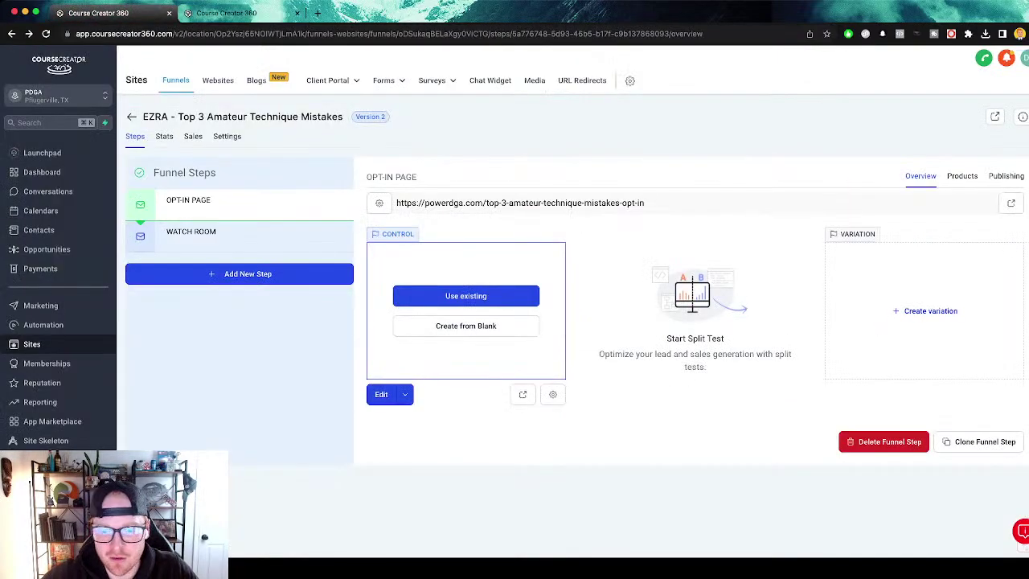
left_click(466, 296)
left_click(449, 302)
left_click(605, 390)
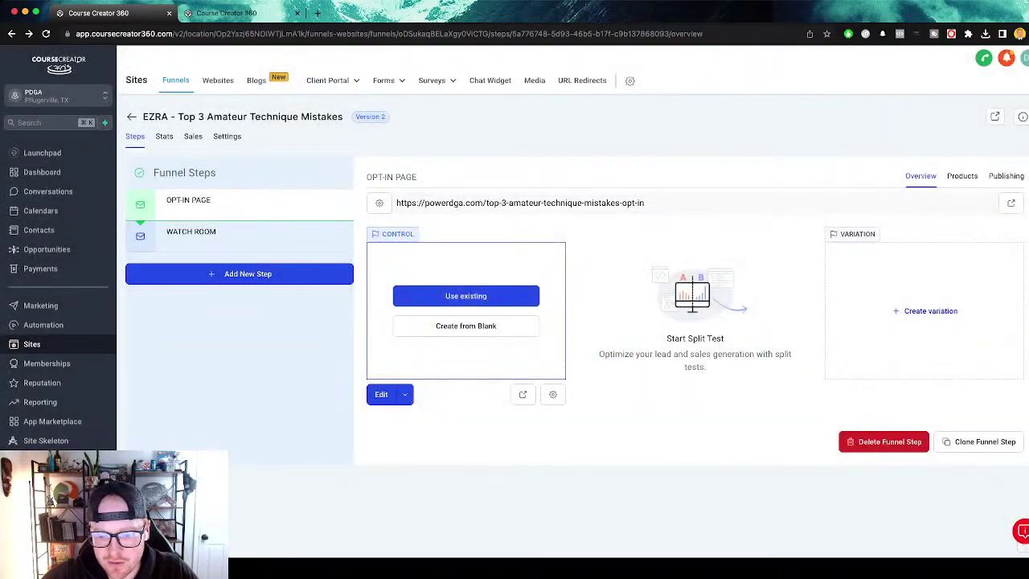
left_click(467, 326)
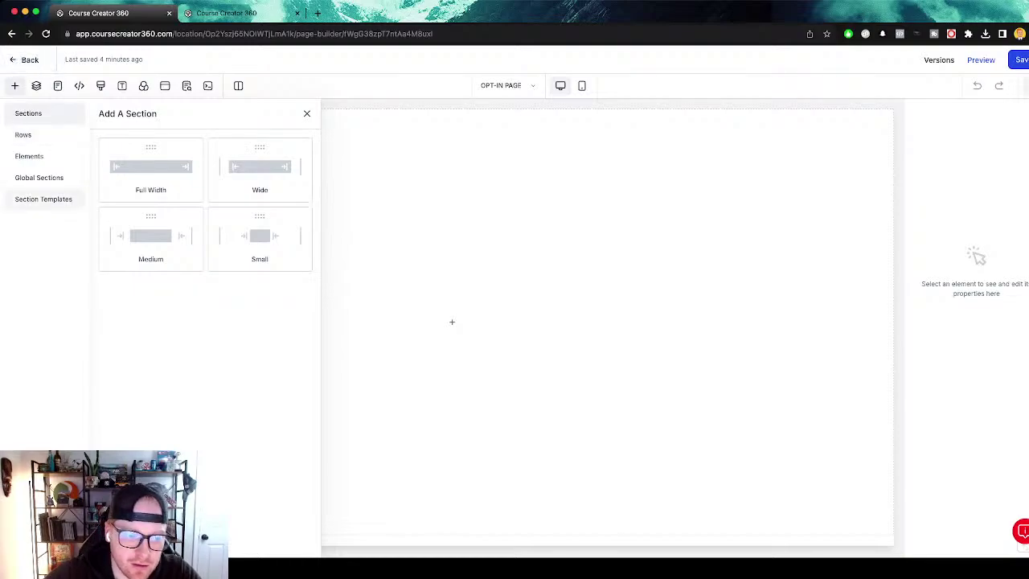
Find the "PDGA Main Header / Menu" section template and insert it at the top of the opt-in page.
left_click(44, 198)
left_click(205, 146)
key("super+v")
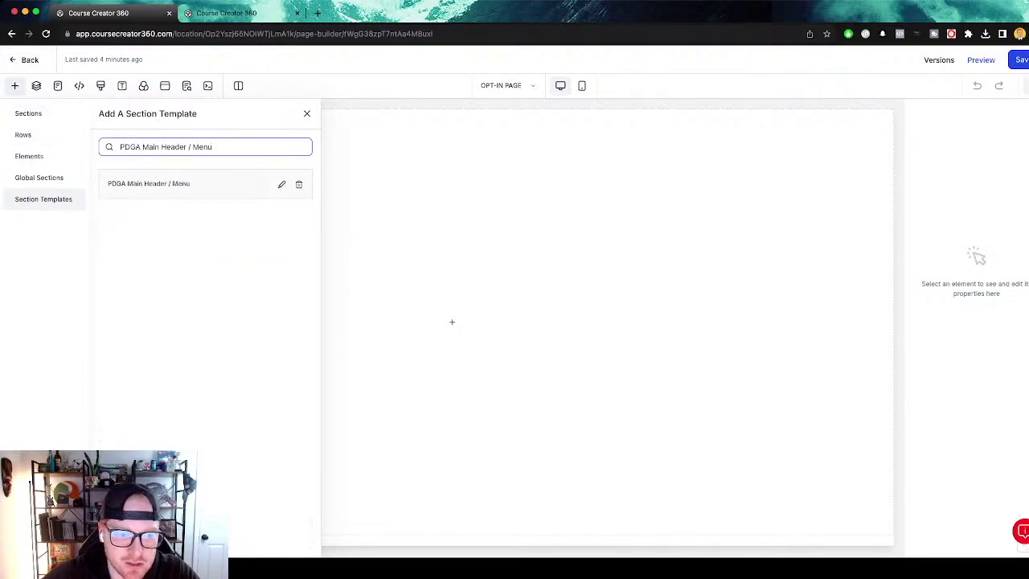
left_click_drag(189, 184, 452, 137)
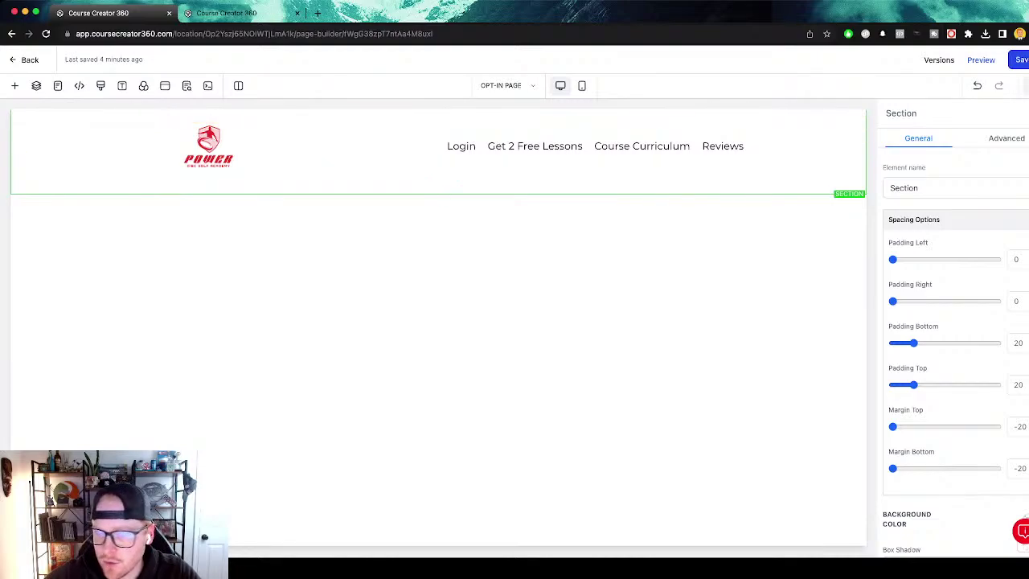
left_click(1028, 114)
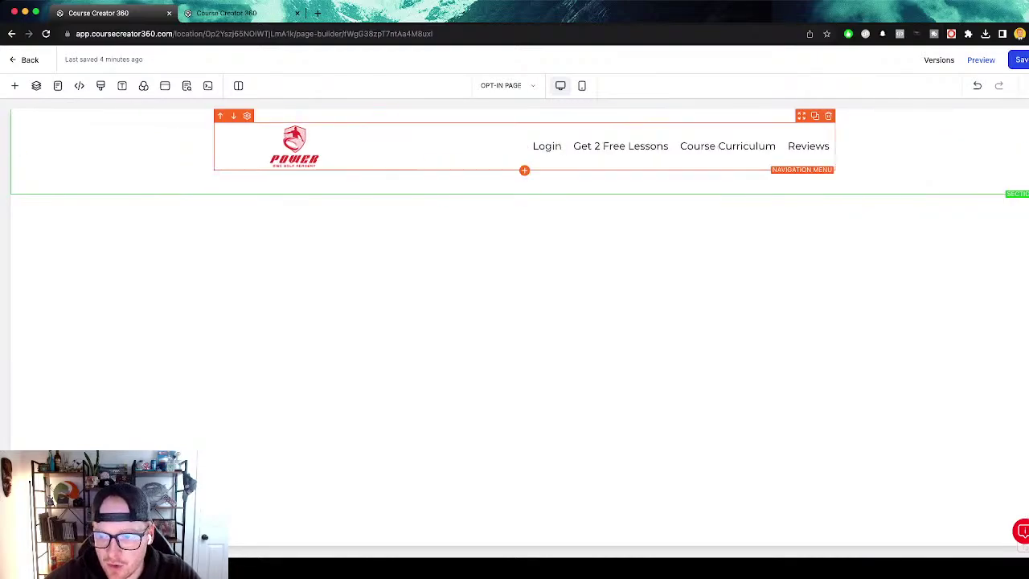
Set the header section's bottom padding to 0 and its top padding to 10.
left_click(17, 146)
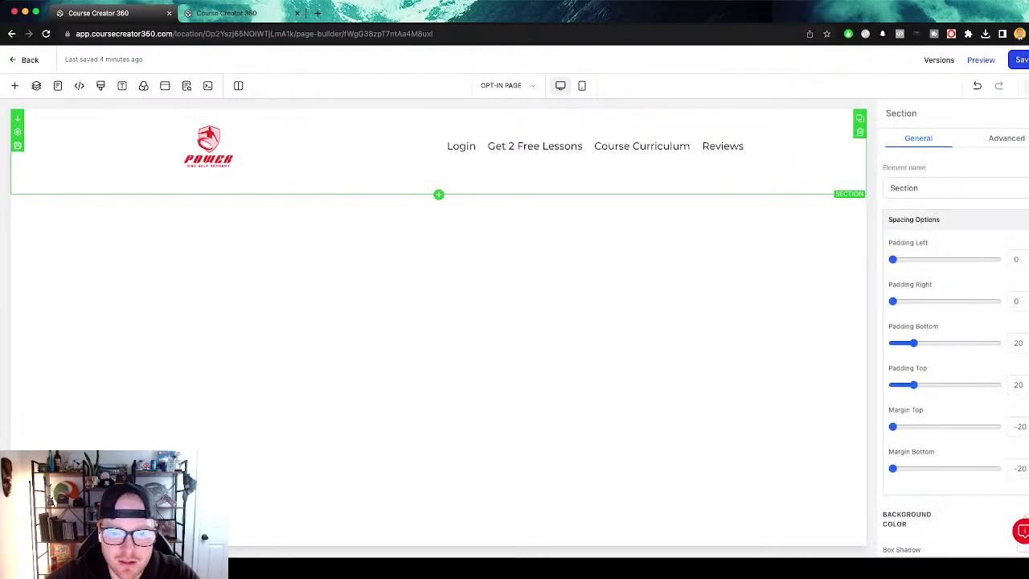
scroll(956, 338, "down", 3)
scroll(956, 338, "up", 3)
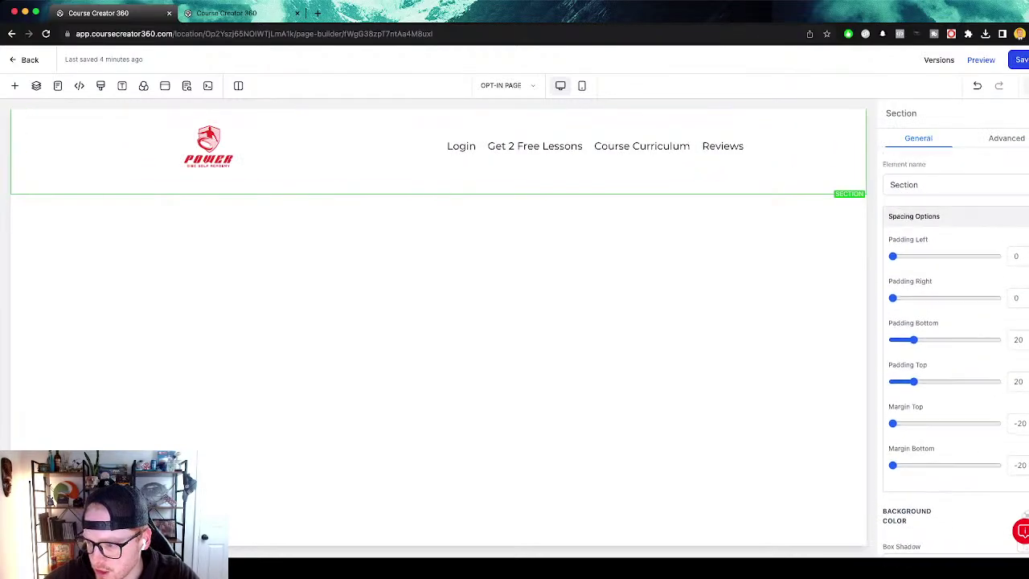
left_click_drag(913, 382, 889, 383)
left_click_drag(913, 341, 889, 341)
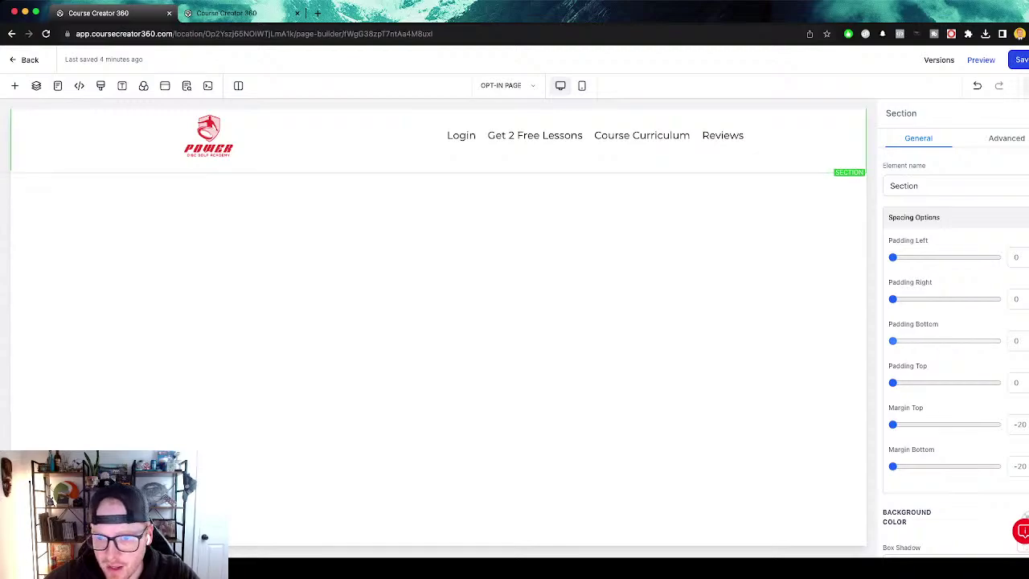
left_click_drag(893, 382, 903, 383)
scroll(956, 338, "down", 1)
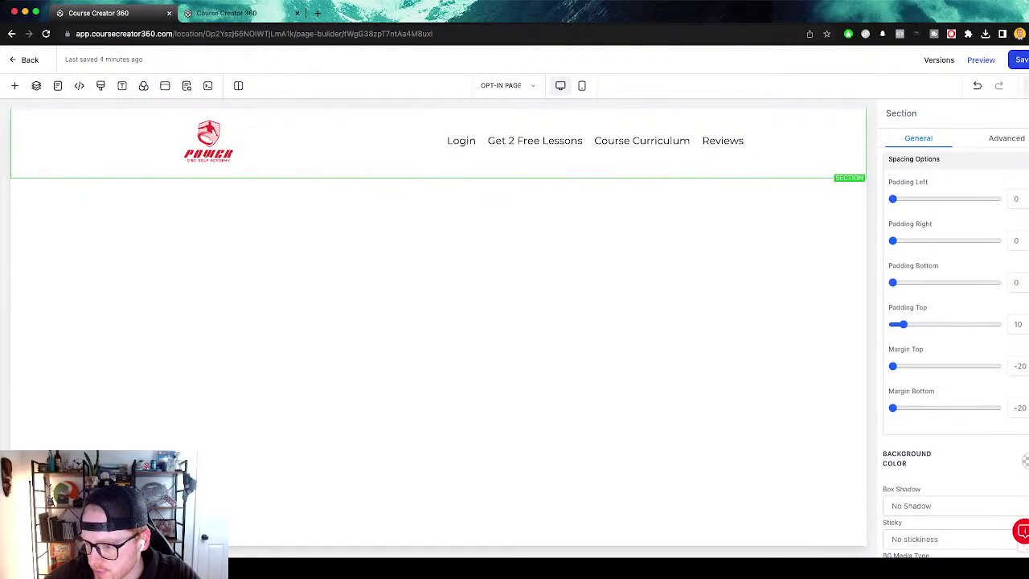
left_click(1028, 113)
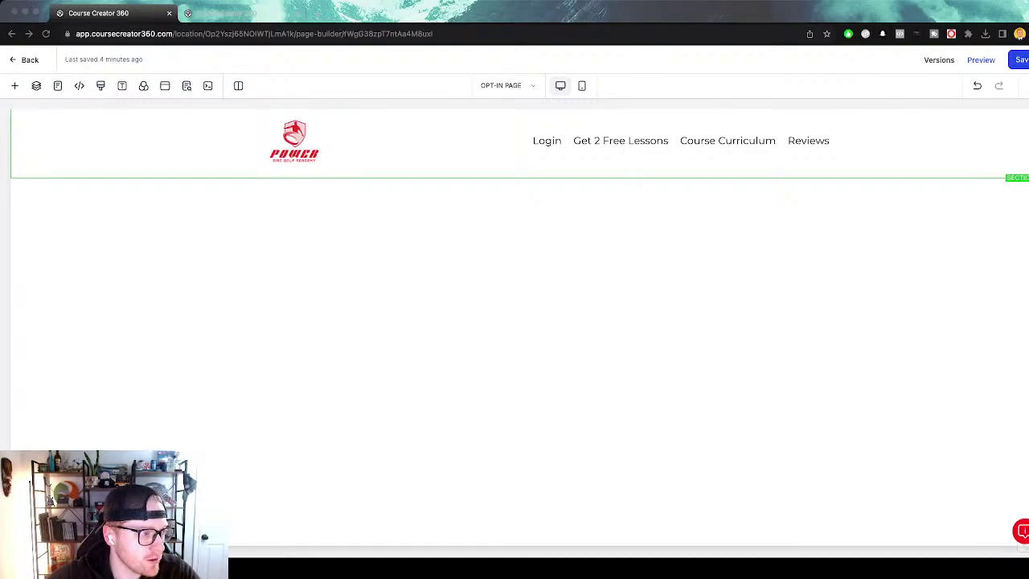
Switch to the MCM URLS & TAGS Google Sheet and open the opt-in link for the 36 Min $40k Webinar.
key("ctrl+3")
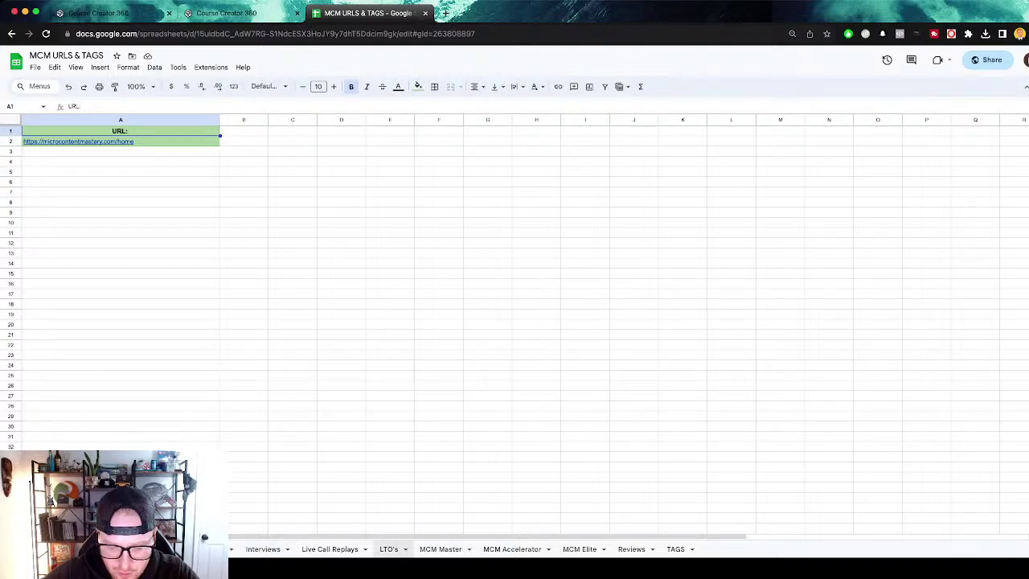
left_click(235, 549)
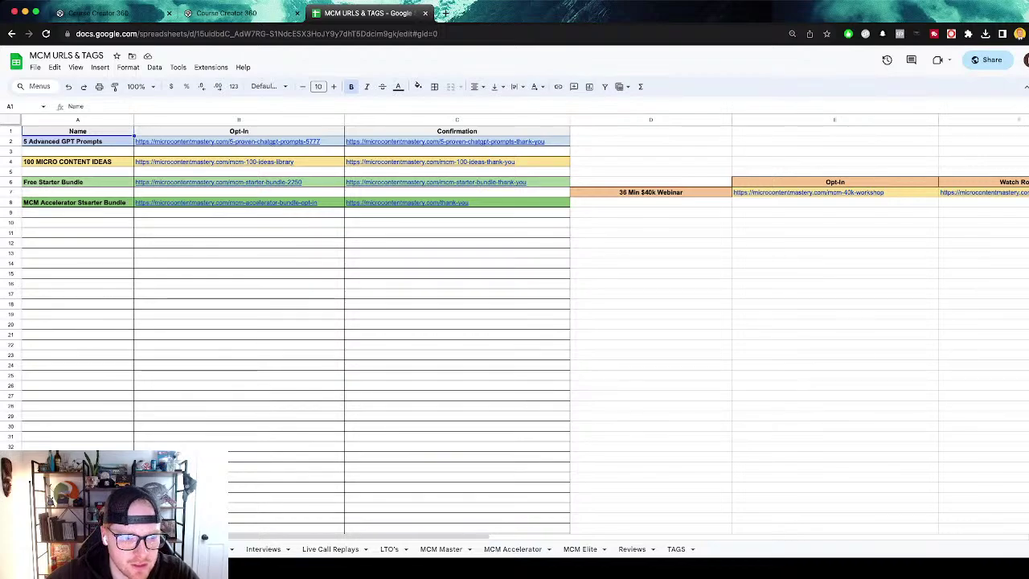
left_click(751, 193)
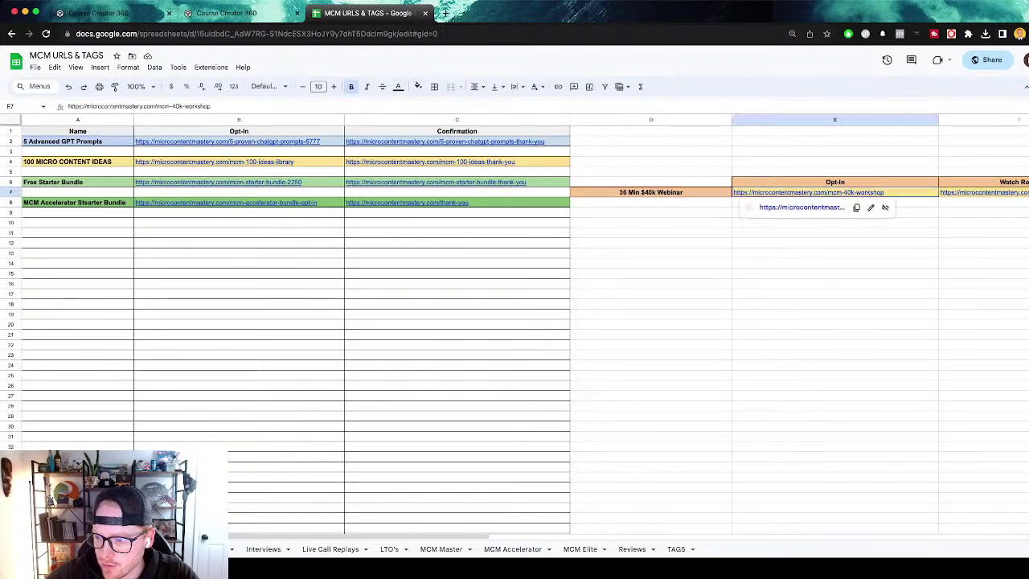
left_click(764, 206)
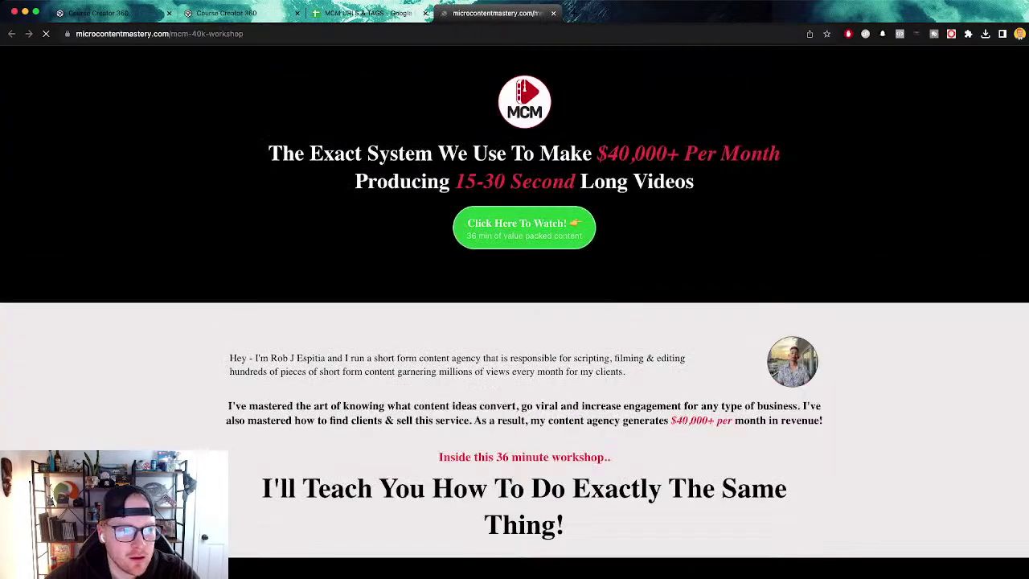
Examine the workshop opt-in page's headline, watch button and section layout, and close the page.
scroll(515, 302, "down", 5)
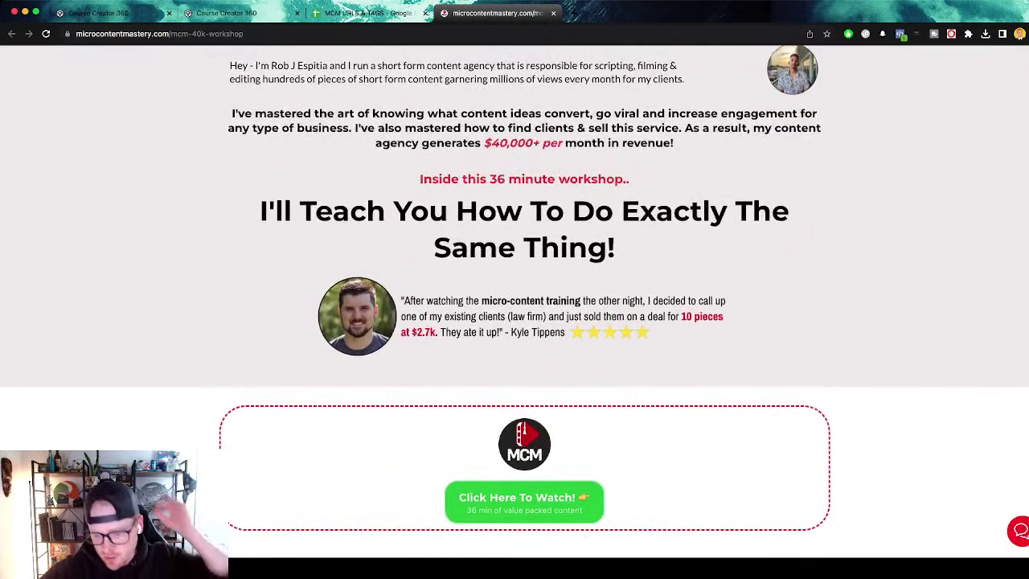
scroll(515, 302, "up", 5)
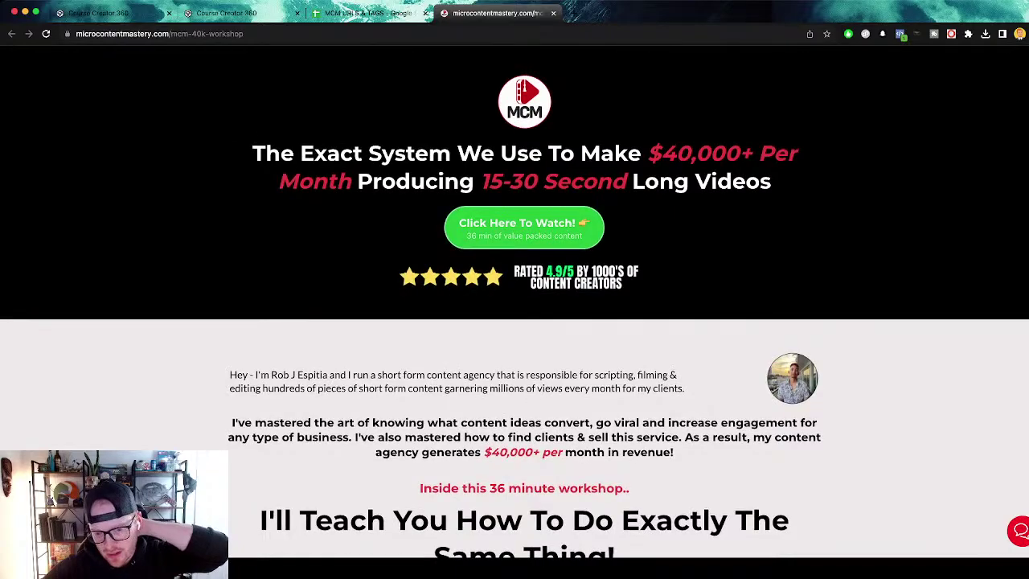
scroll(514, 302, "down", 5)
scroll(515, 302, "up", 5)
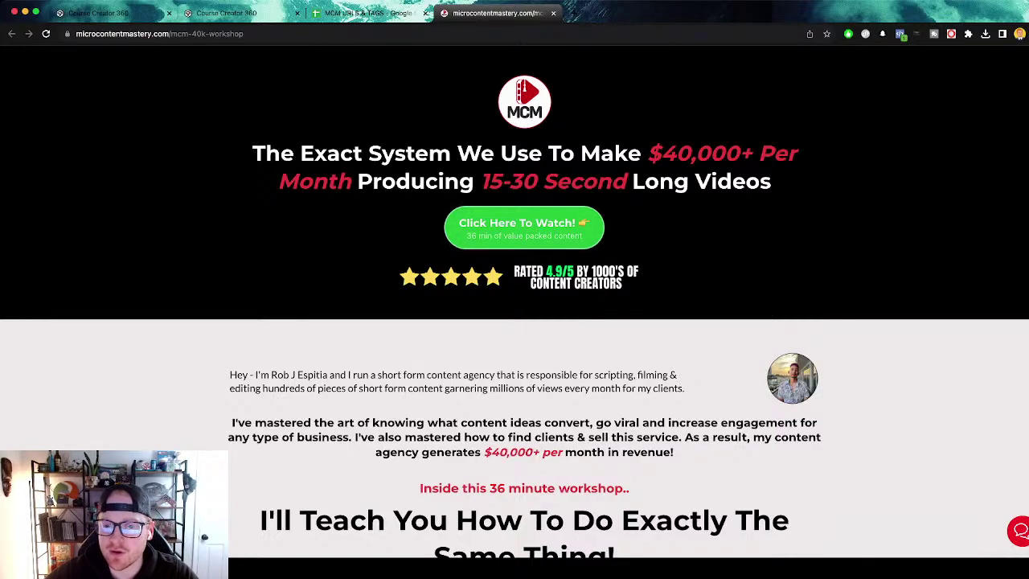
left_click(524, 227)
key("super+w")
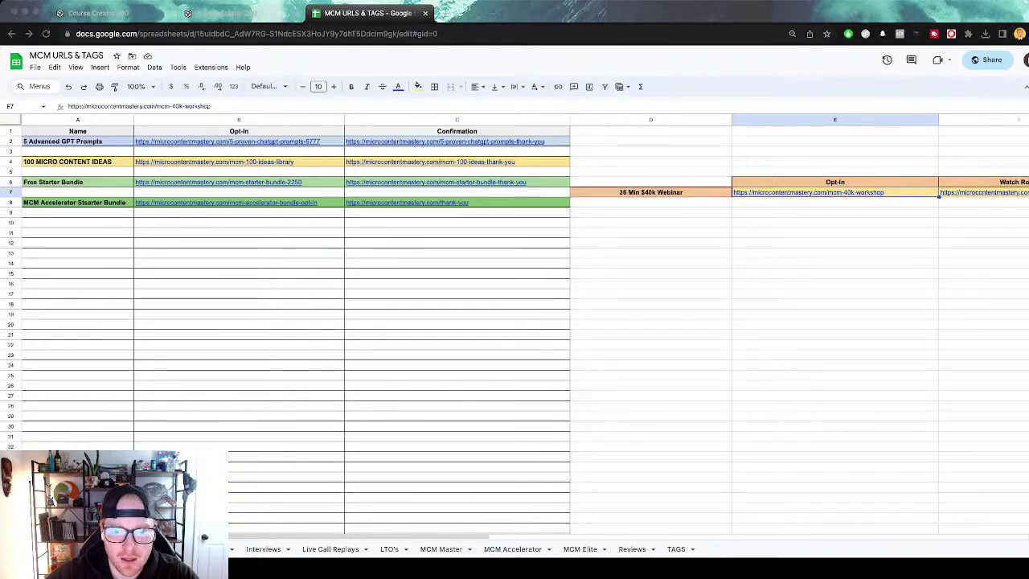
Examine the PDGA sales page's hero, academy and bonus content sections as a design reference.
left_click(226, 13)
scroll(438, 322, "down", 2)
scroll(439, 322, "down", 10)
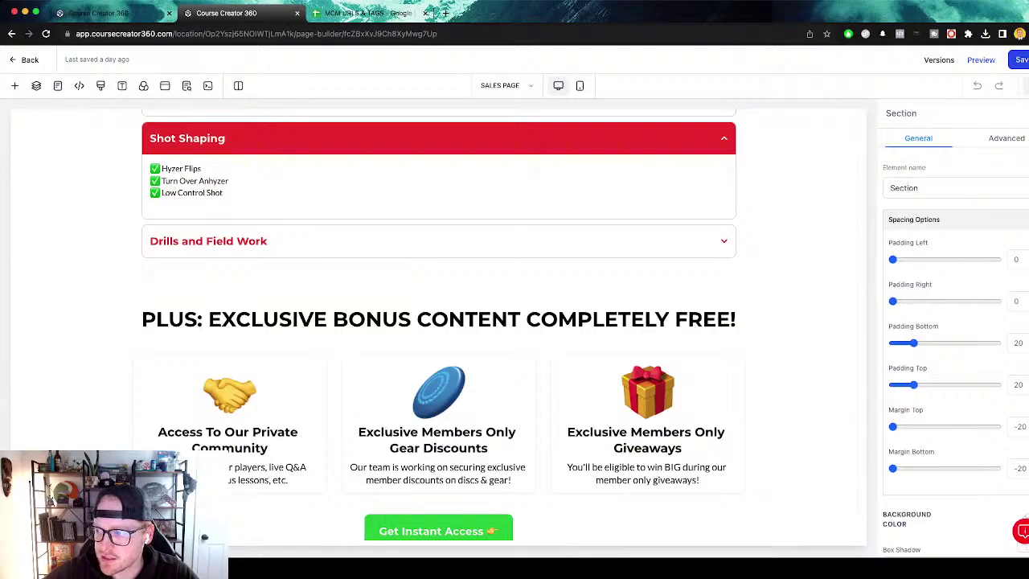
scroll(518, 321, "up", 15)
scroll(519, 322, "up", 3)
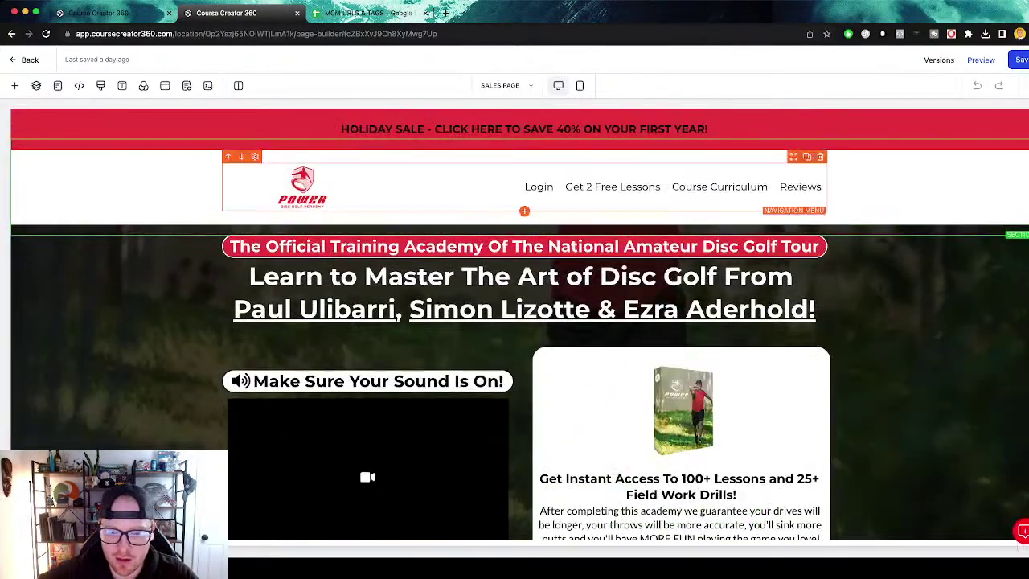
scroll(519, 324, "up", 5)
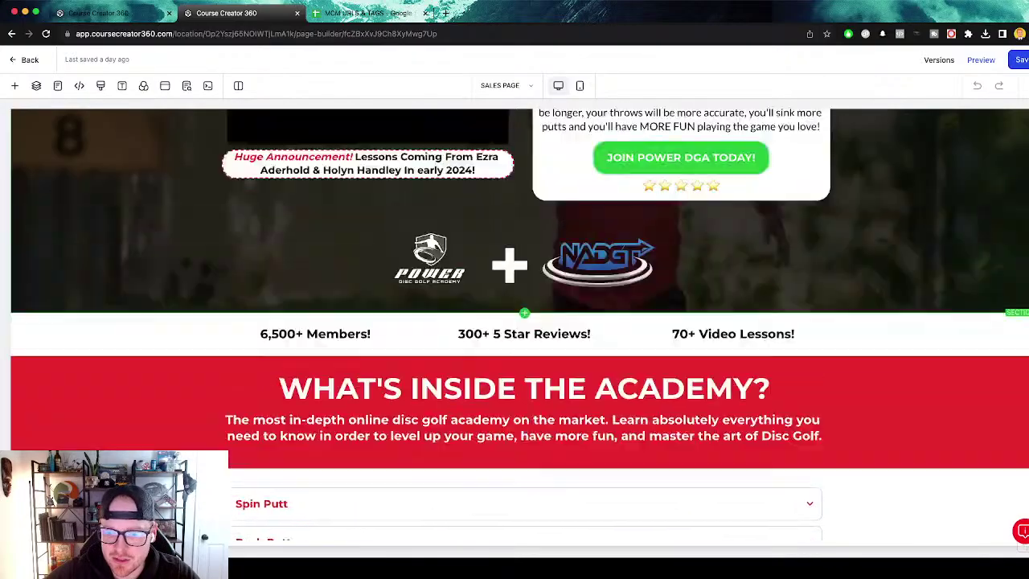
scroll(519, 324, "down", 10)
scroll(520, 324, "up", 20)
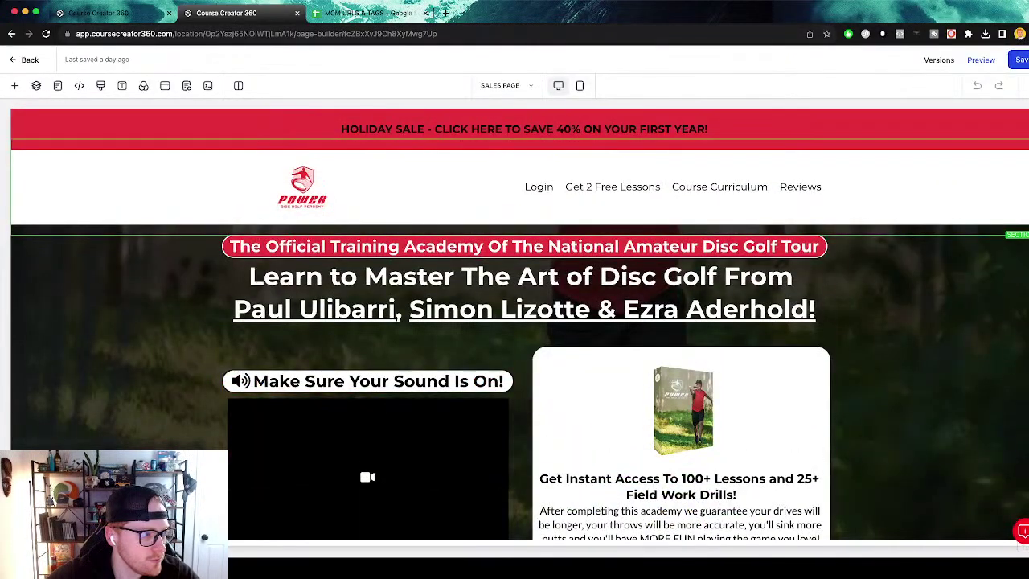
left_click(256, 34)
Return to the opt-in page and add a full-width section directly below the header.
left_click(113, 13)
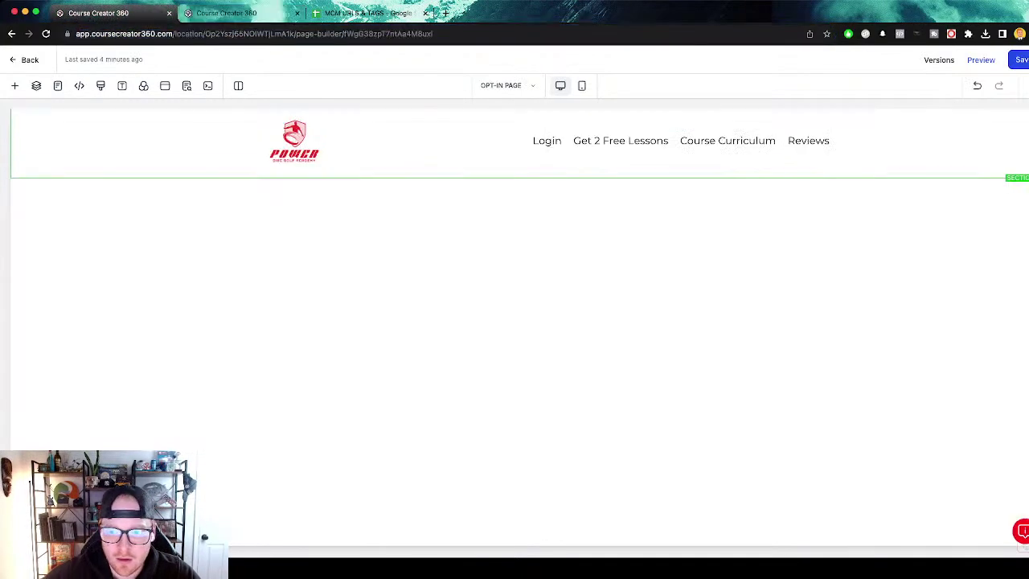
left_click(14, 85)
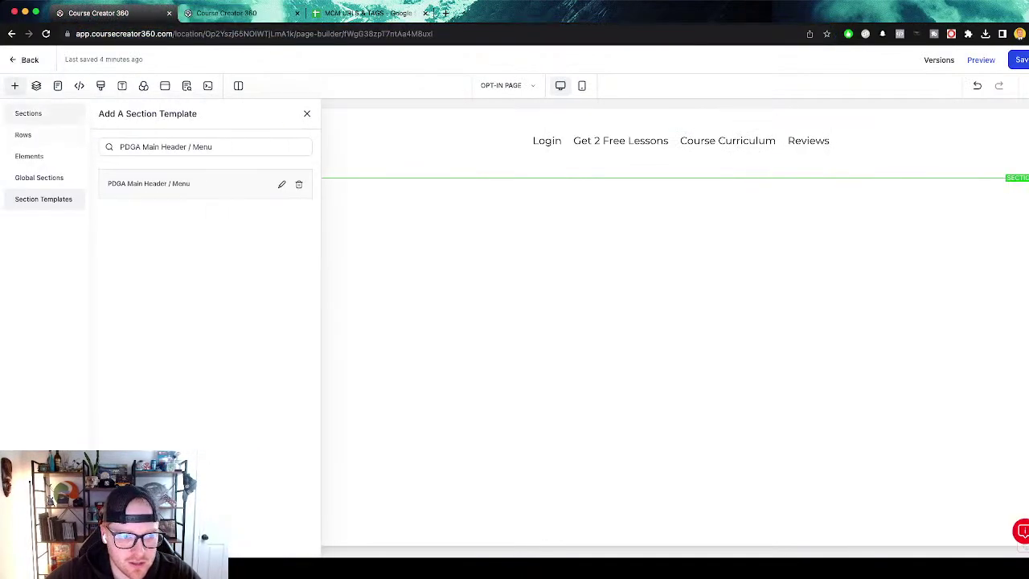
left_click(28, 114)
left_click_drag(151, 166, 515, 204)
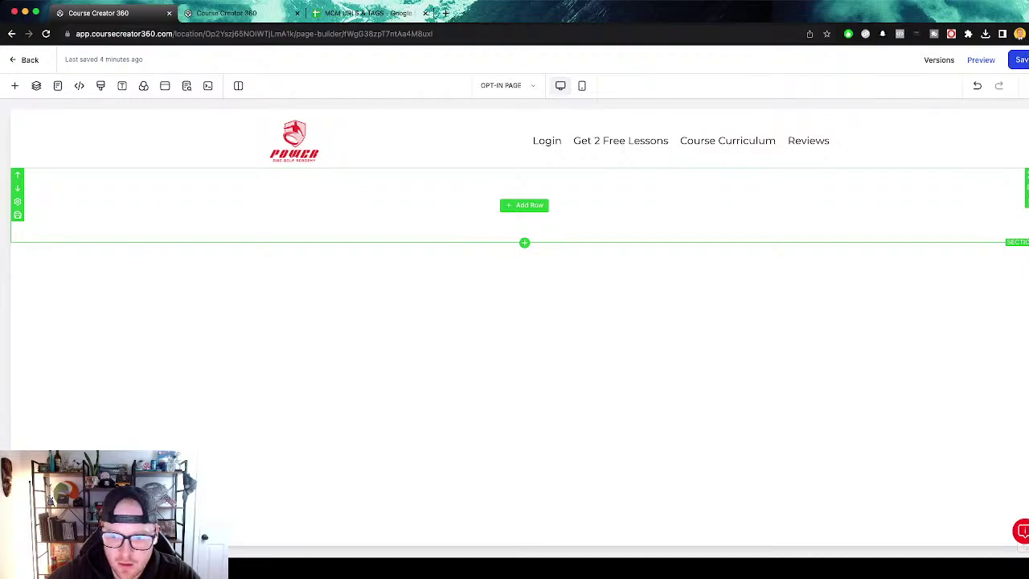
Set the background color of the new section below the header to black.
left_click(16, 188)
scroll(955, 354, "down", 3)
left_click(1024, 389)
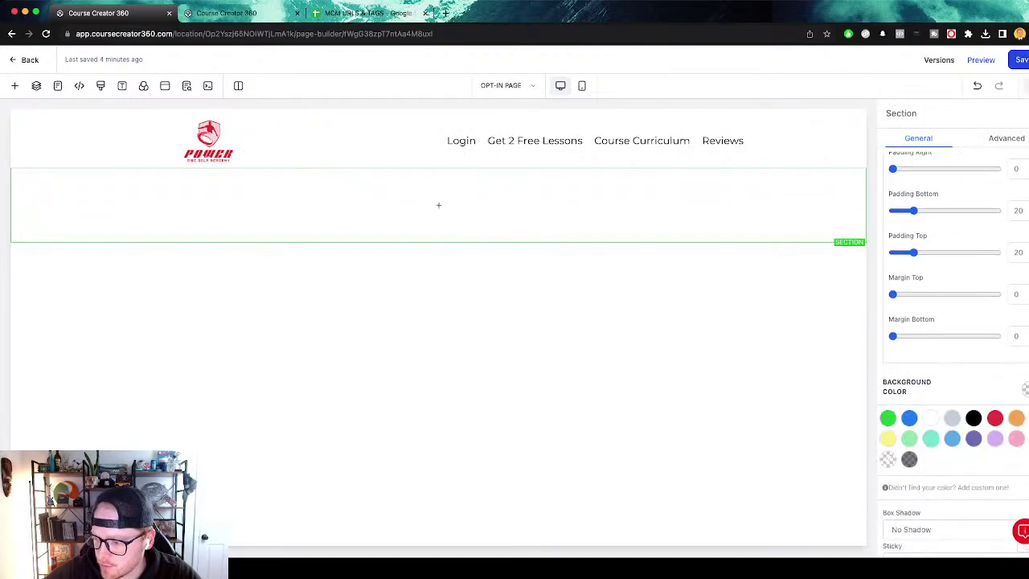
left_click(973, 418)
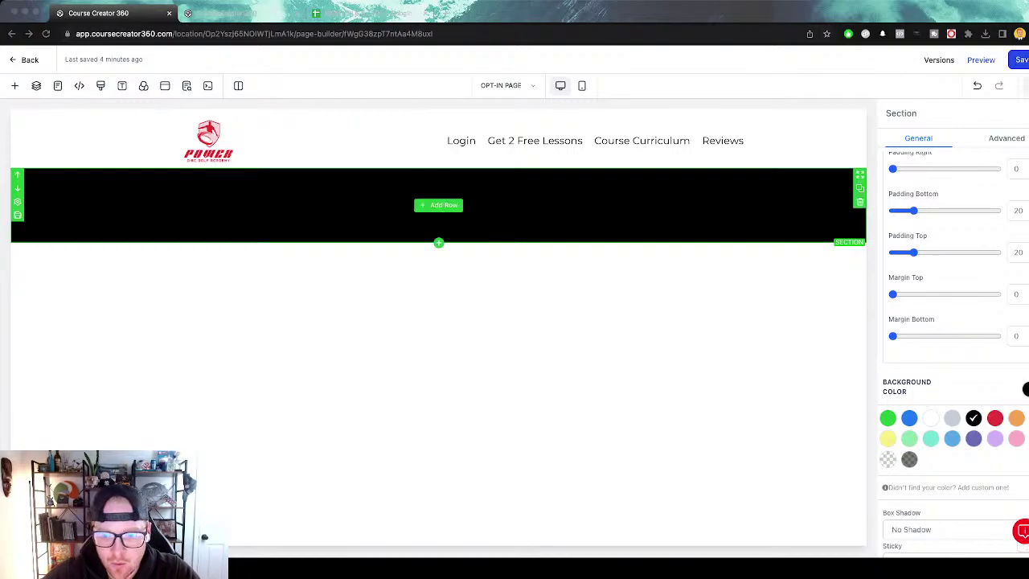
Add a one-column row to the black section and place a headline element in it.
left_click(438, 205)
left_click(152, 165)
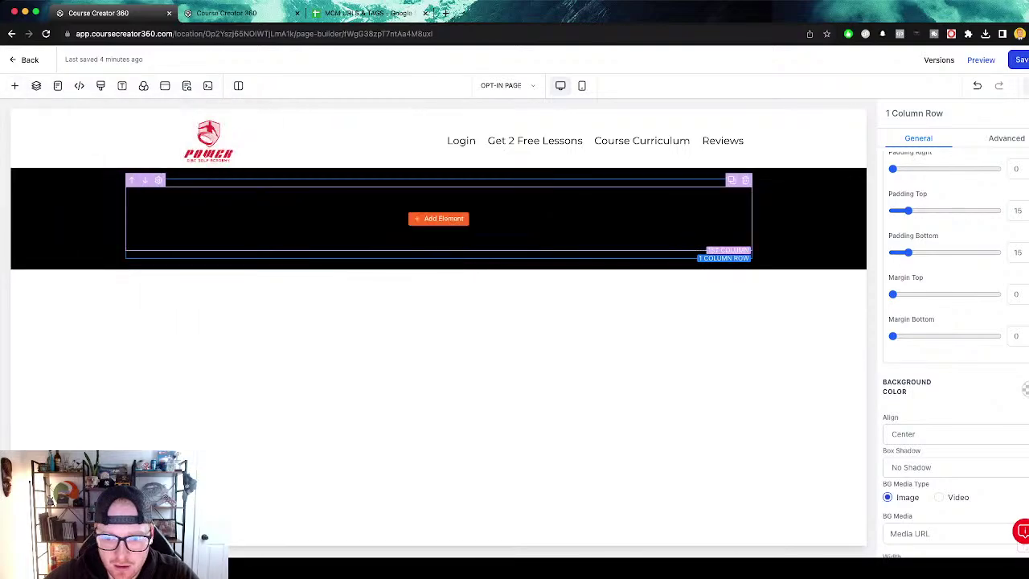
left_click(438, 218)
left_click(131, 208)
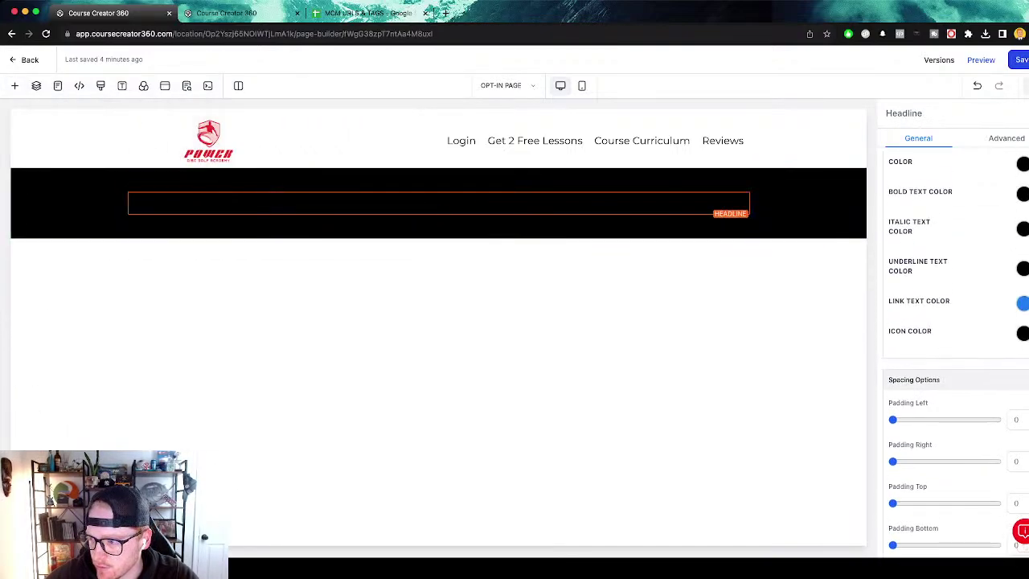
Replace the placeholder headline with "Learn The Top 3 Amateur Technique Mistakes" in bold white text.
triple_click(504, 203)
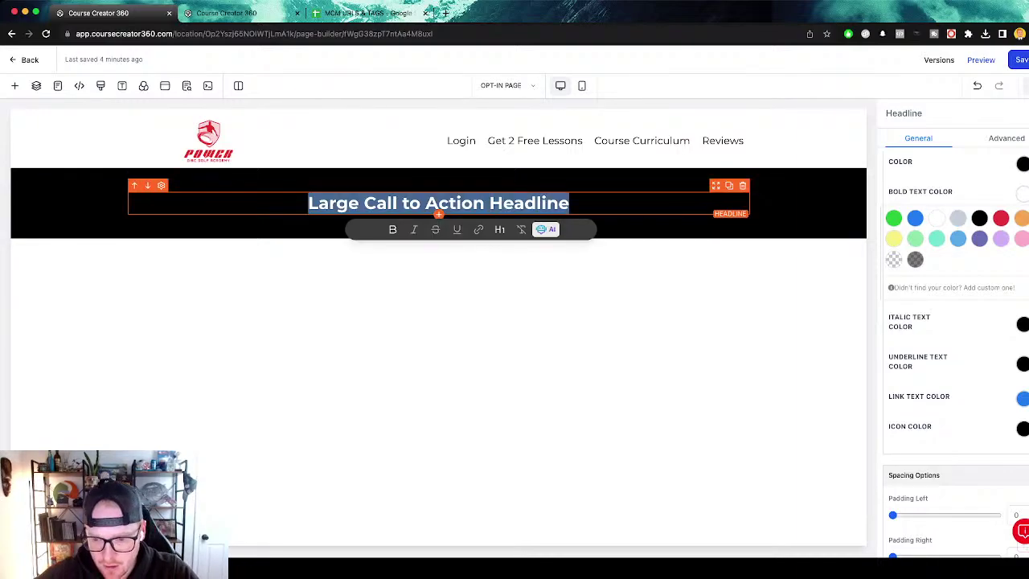
type("Learn The")
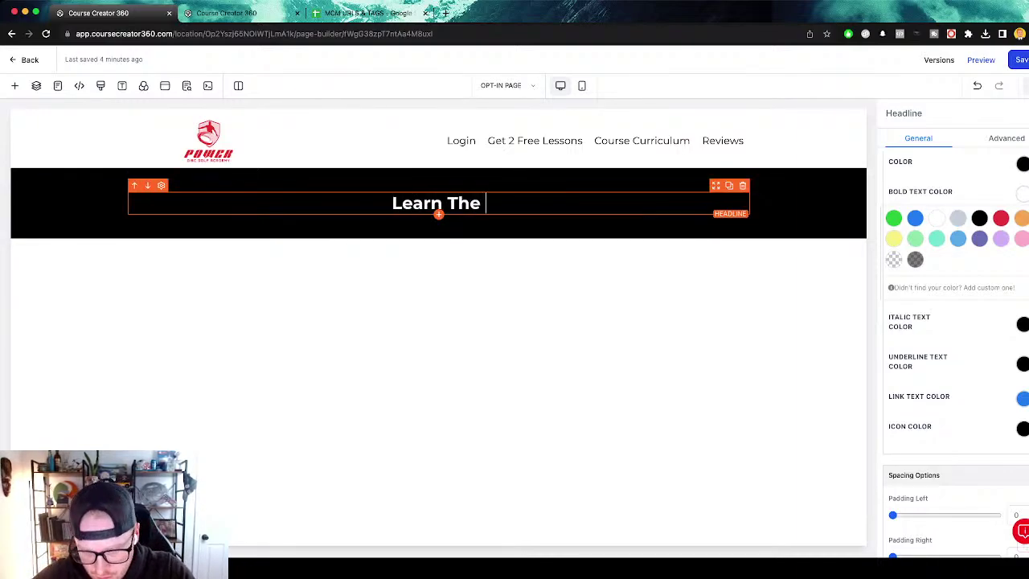
key("super+v")
triple_click(510, 202)
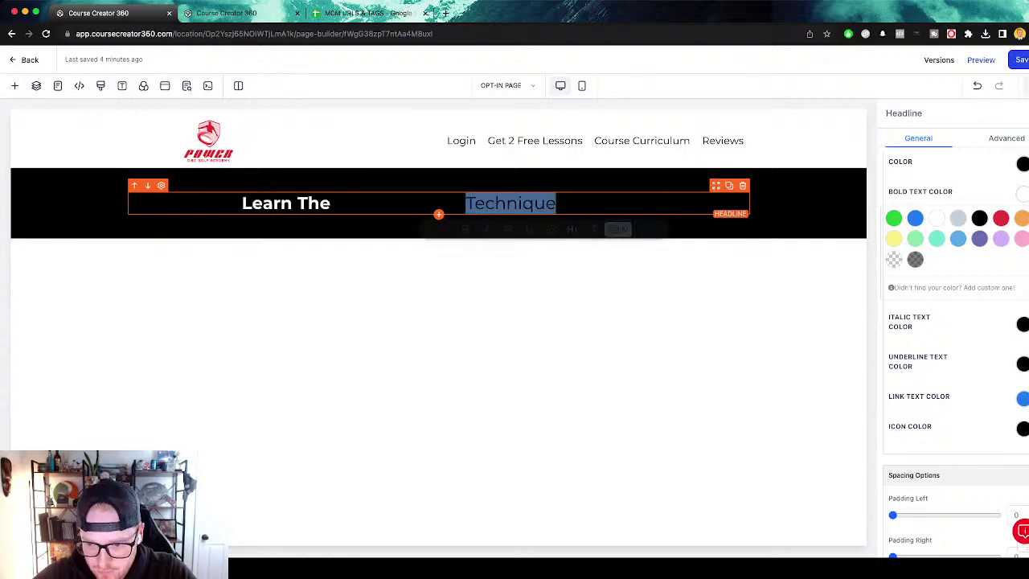
key("super+b")
left_click(643, 202)
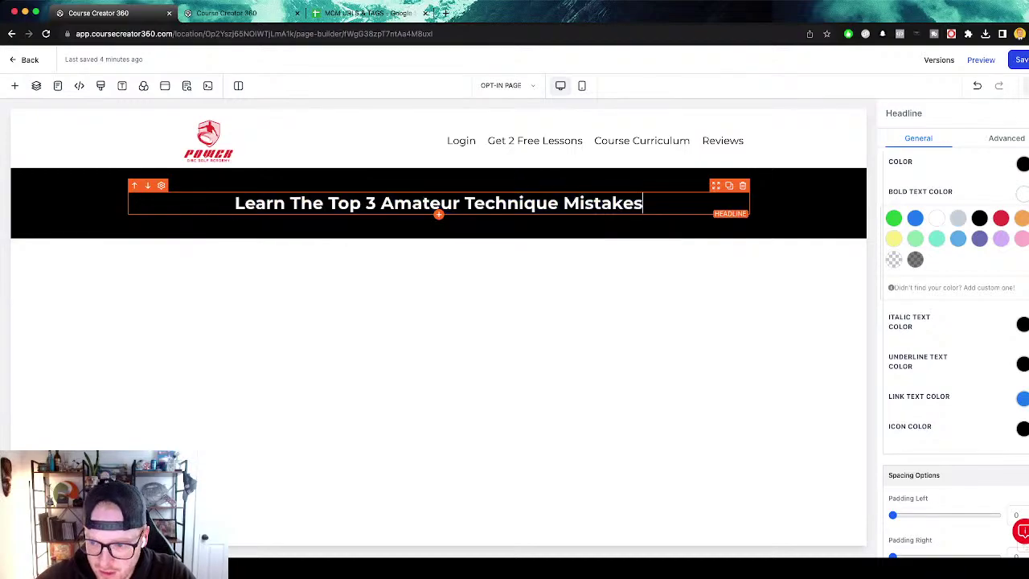
type("That")
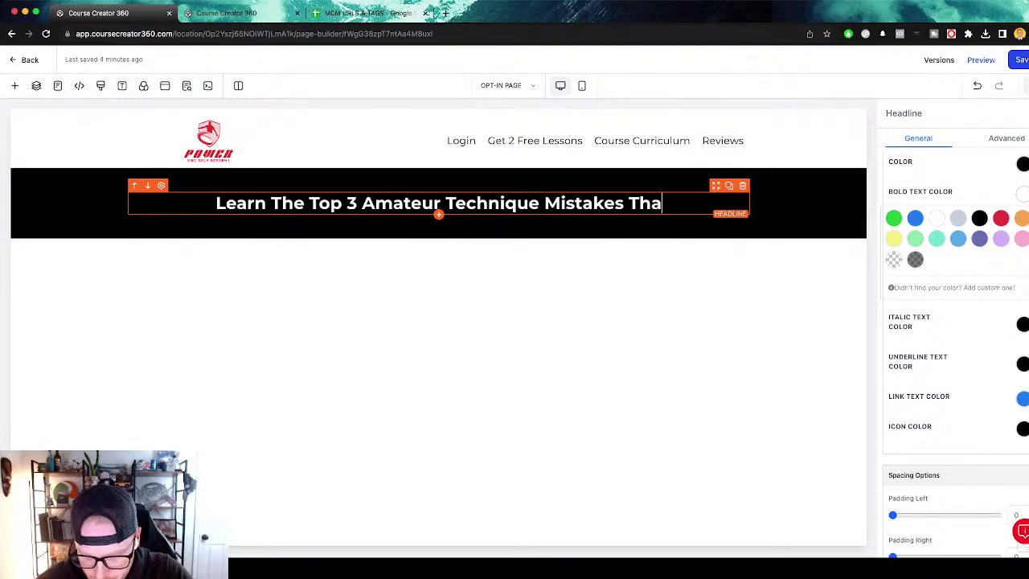
key("BackSpace")
key("BackSpace")
key("BackSpace")
key("BackSpace")
key("BackSpace")
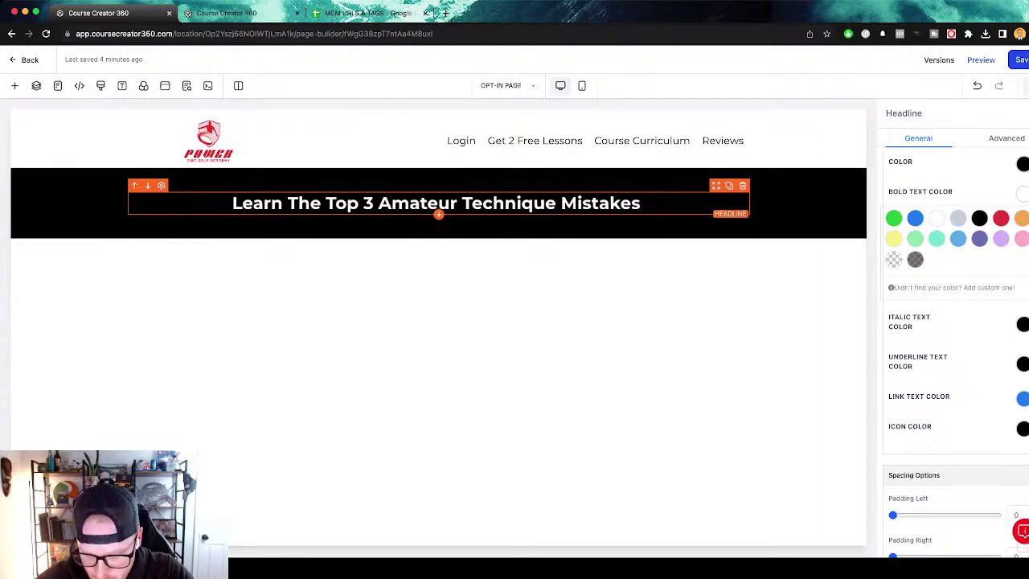
type("U")
key("BackSpace")
Extend the end of the headline with "You're Making That Are Holding Back Your Game".
type("You're")
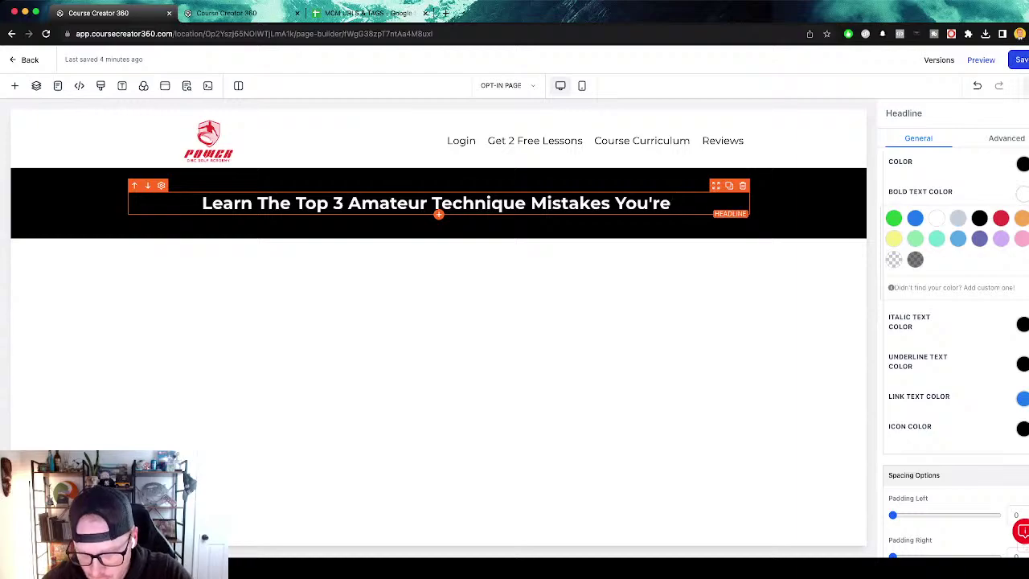
type("M")
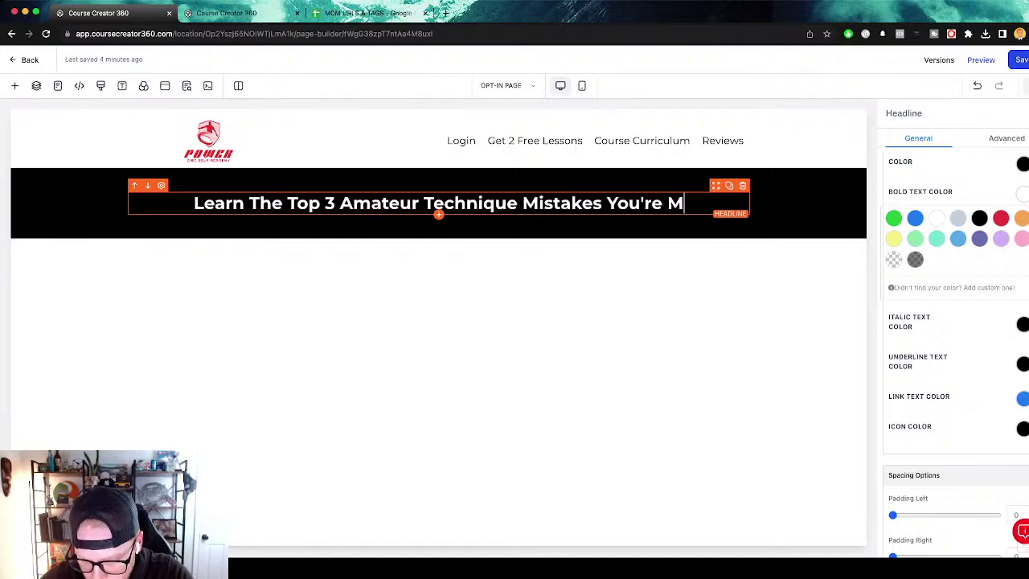
type("aking That Ar")
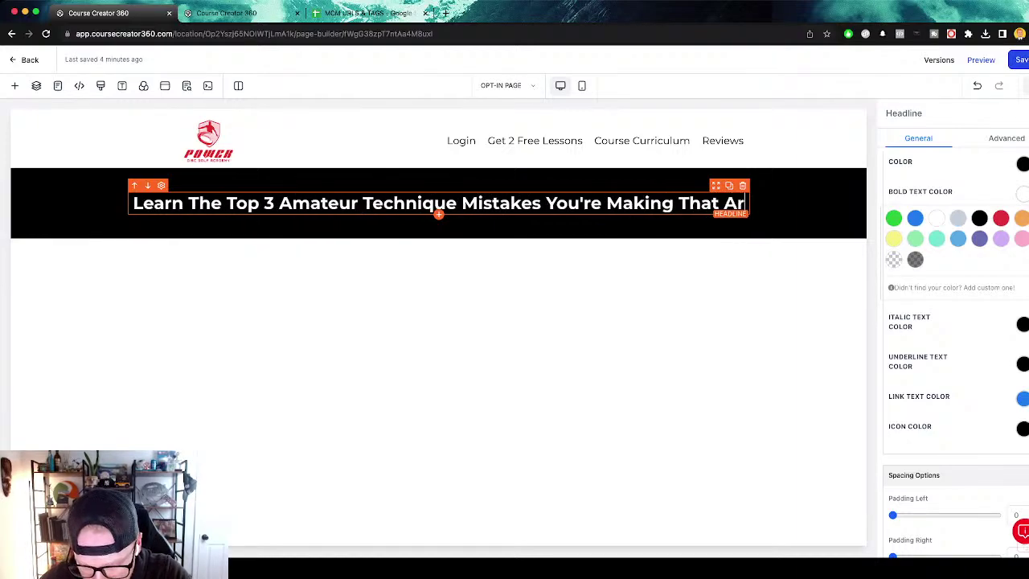
type("e Holding Back Your Game")
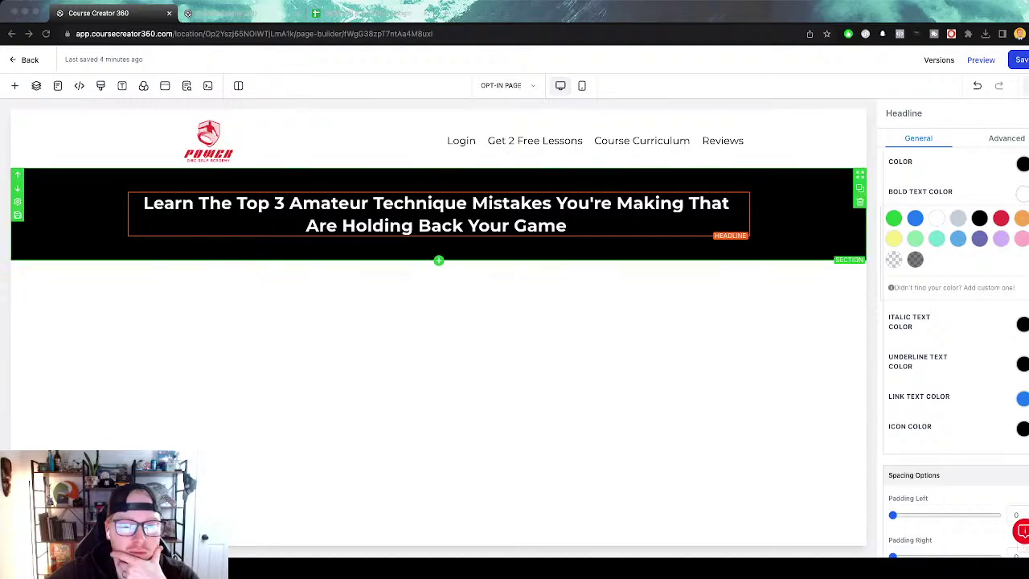
Add a sub-headline above the headline and give it a red background.
left_click(611, 226)
left_click(14, 86)
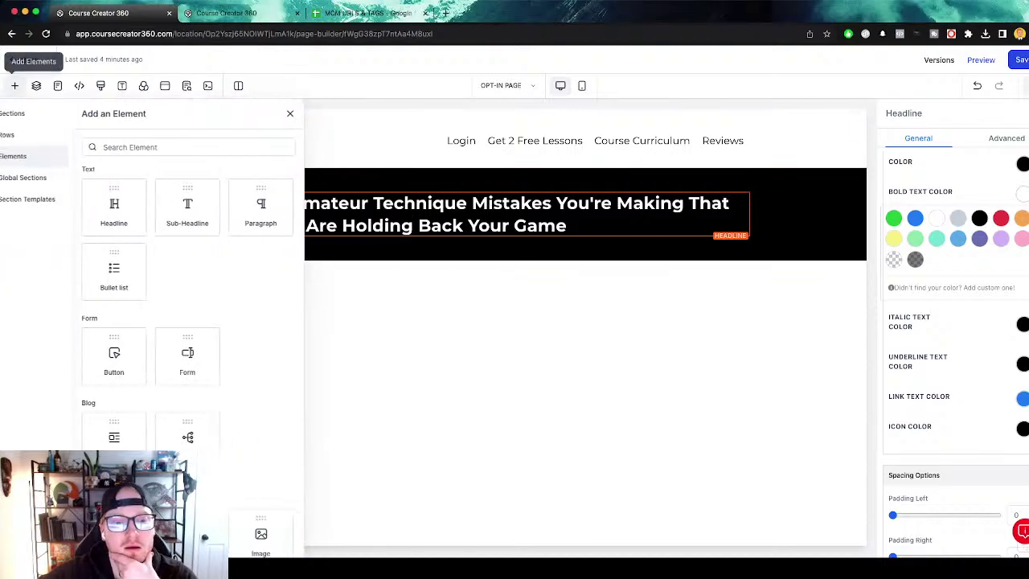
left_click_drag(202, 211, 160, 221)
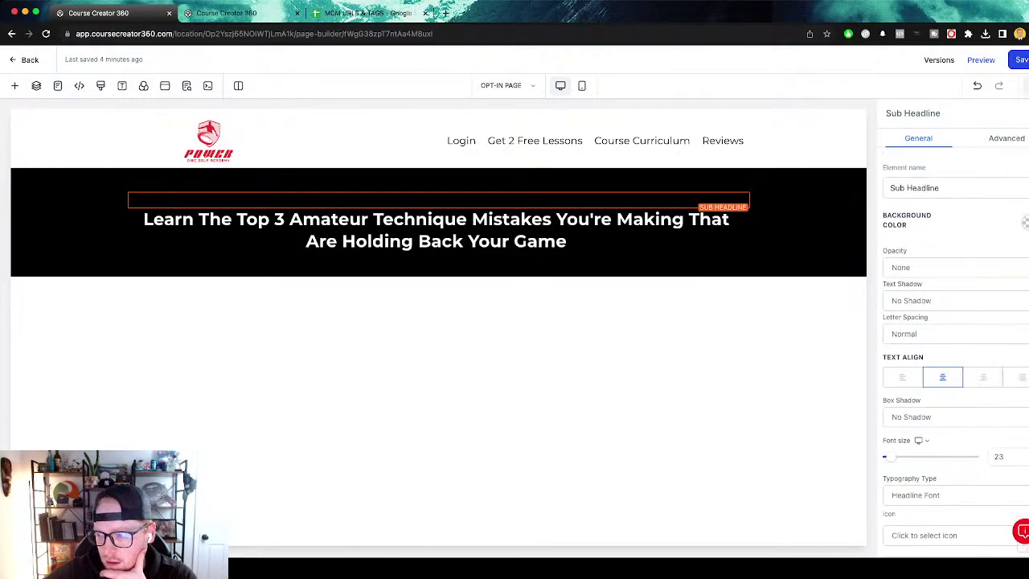
left_click(1025, 222)
left_click(995, 251)
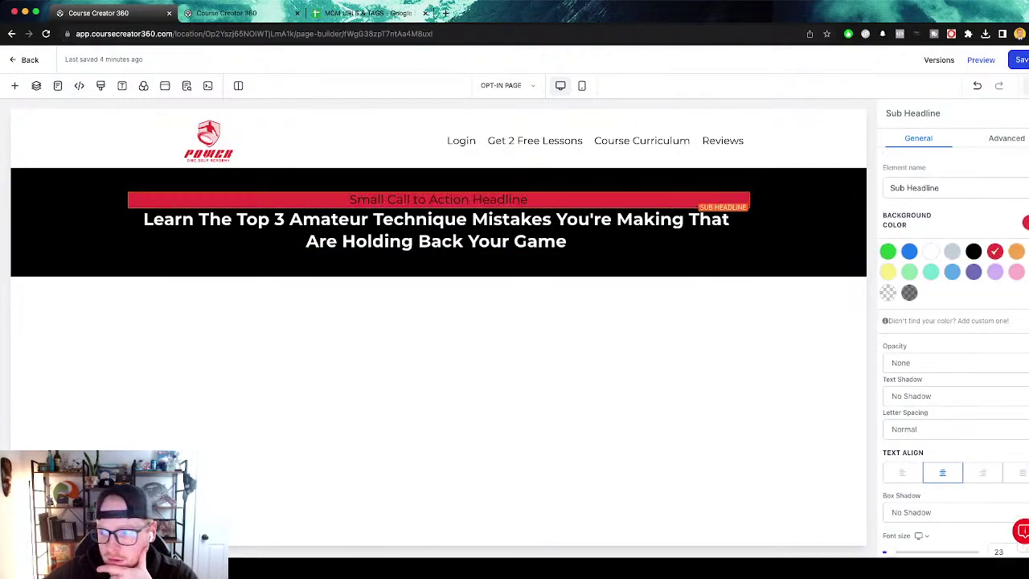
Give the sub-headline a full border and open its border radius setting.
left_click(1005, 137)
left_click(956, 215)
left_click(956, 232)
scroll(956, 345, "down", 2)
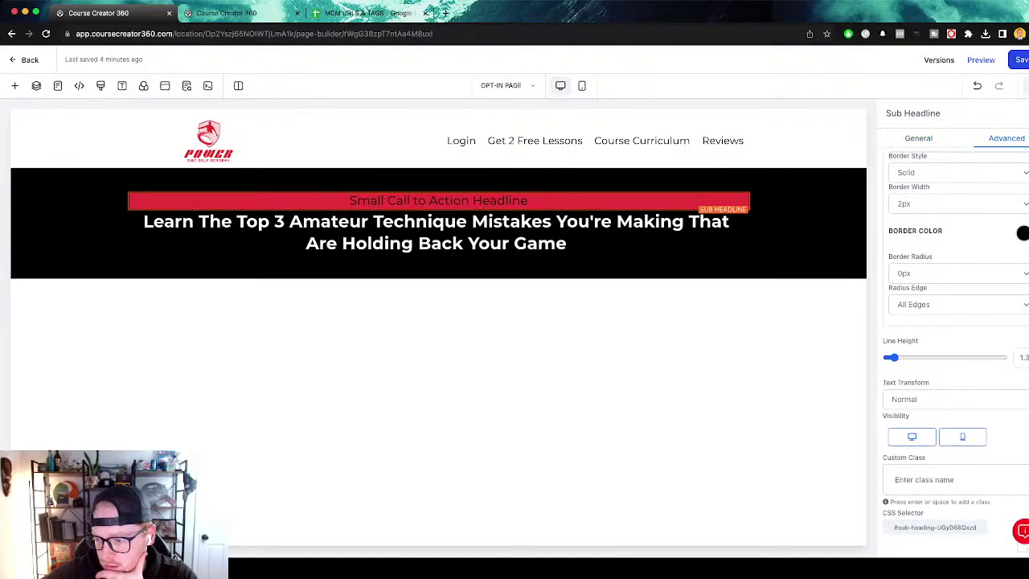
left_click(956, 272)
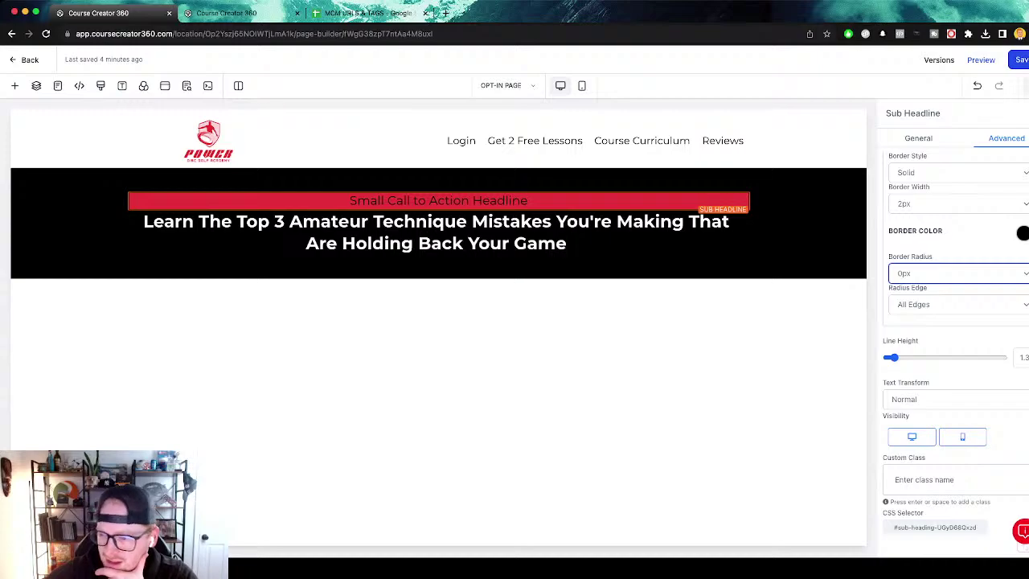
scroll(955, 346, "up", 2)
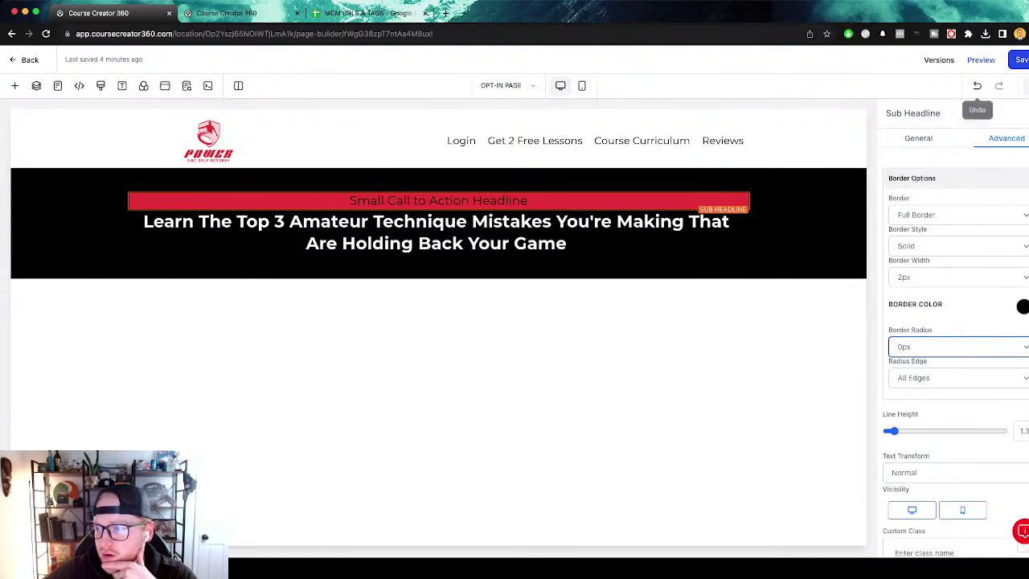
Clear the placeholder text of the sub-headline.
triple_click(439, 200)
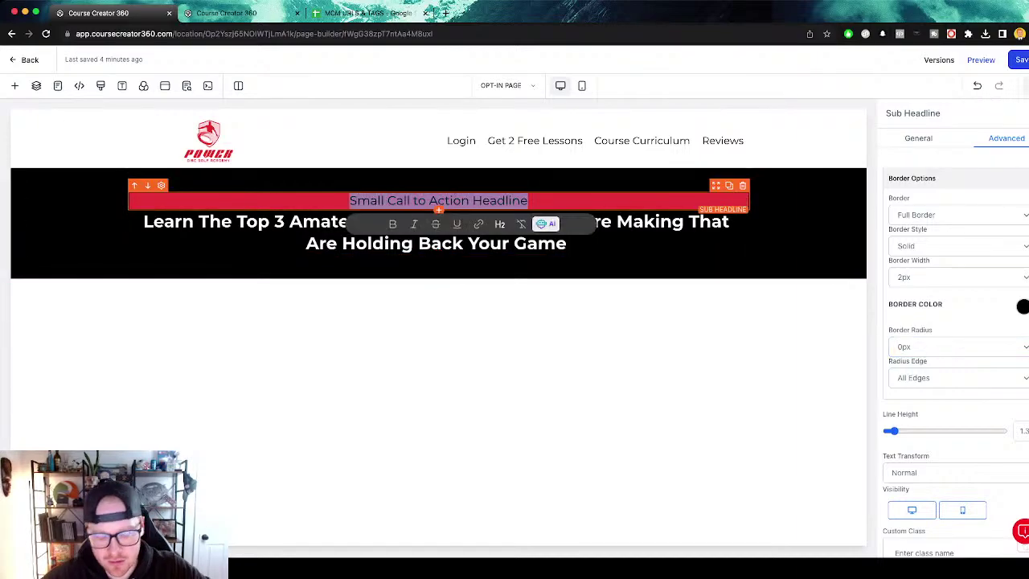
key("BackSpace")
type("LIVE W")
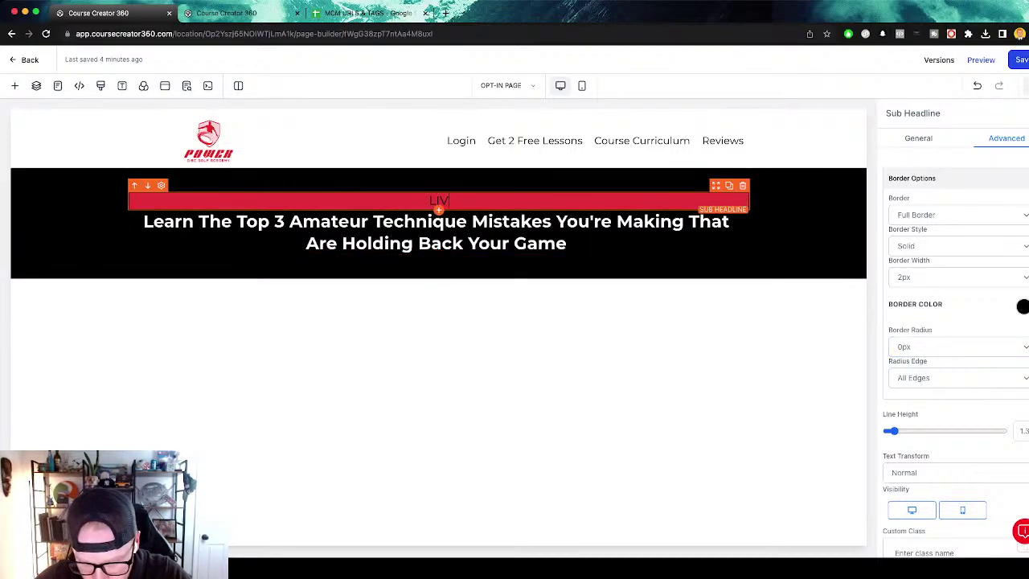
key("BackSpace")
key("BackSpace")
key("BackSpace")
key("BackSpace")
key("BackSpace")
key("BackSpace")
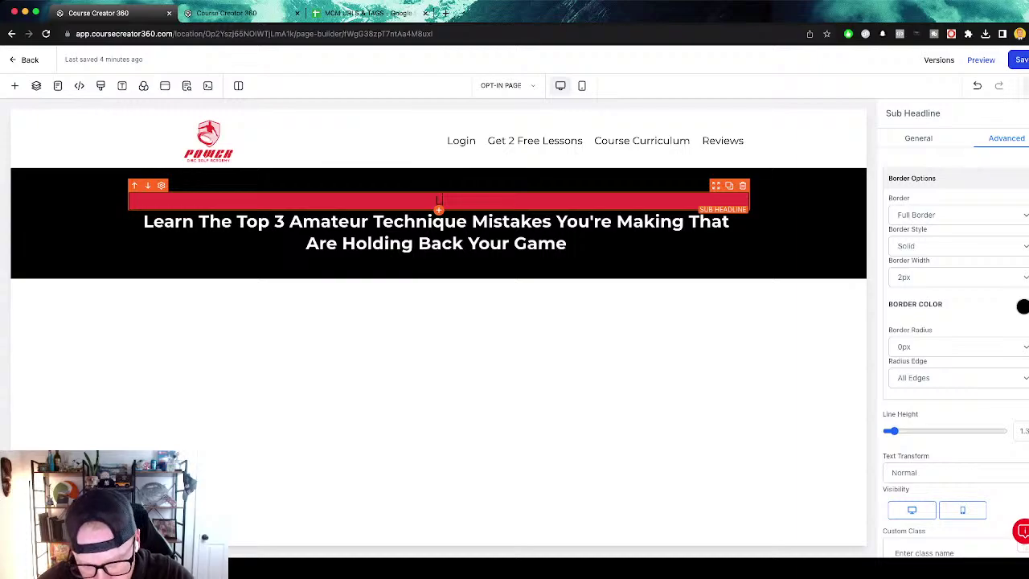
Enter "FREE WORKSHOP FROM EZRA ADERHOLD" as the sub-headline text and make it bold.
type("FREE")
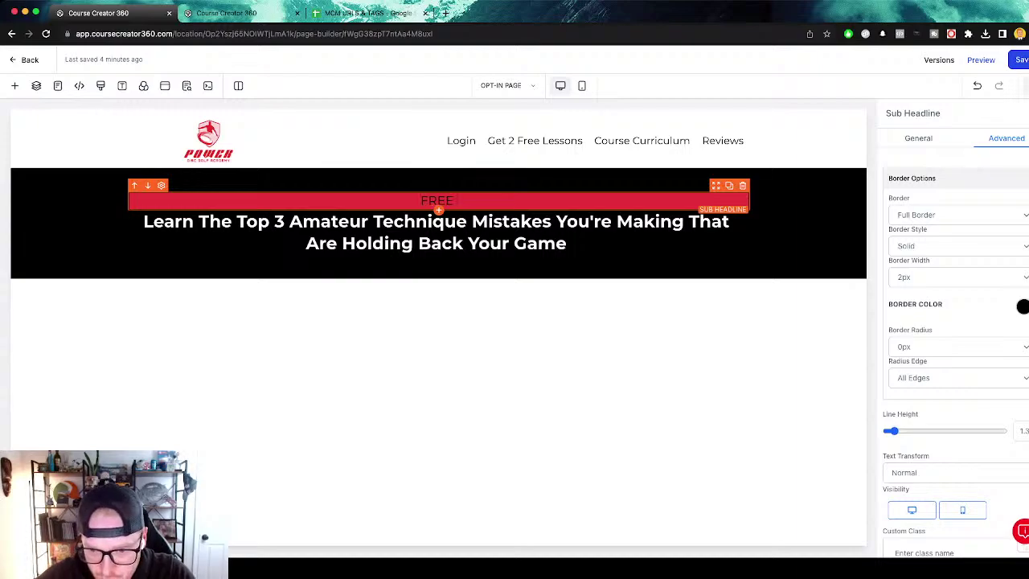
type(" WORKSHOP")
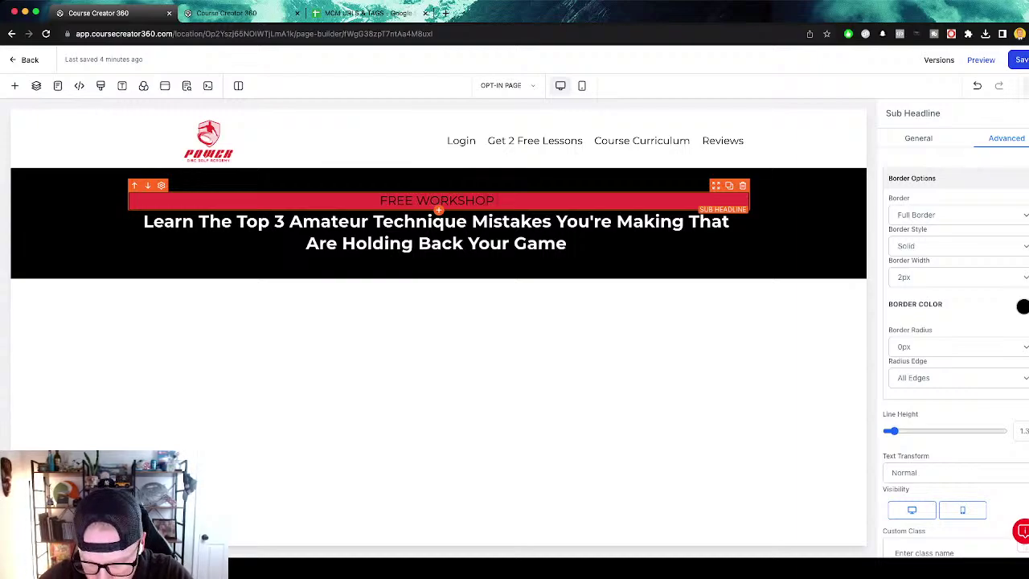
type(" FROM EZRA")
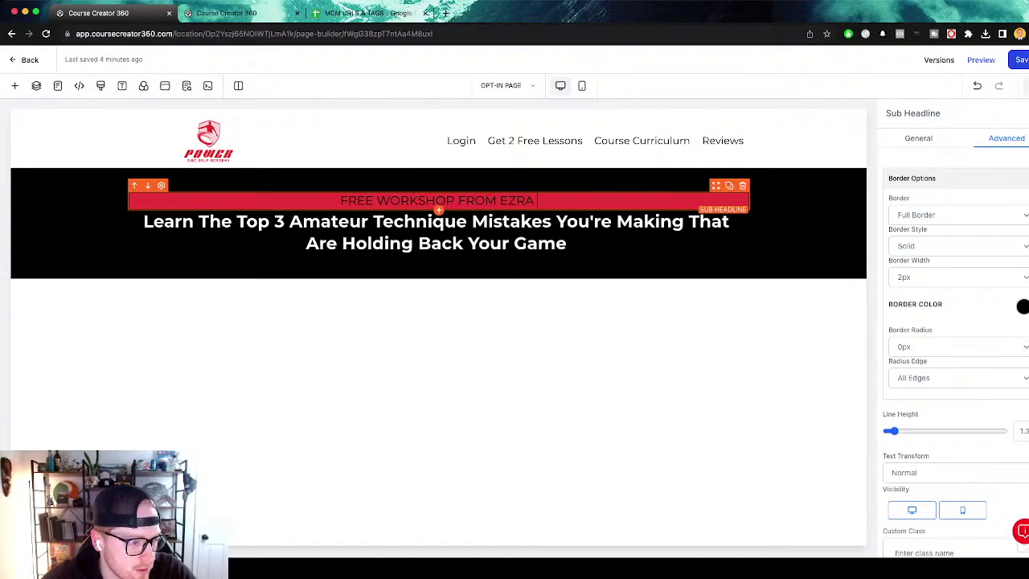
type(" AD")
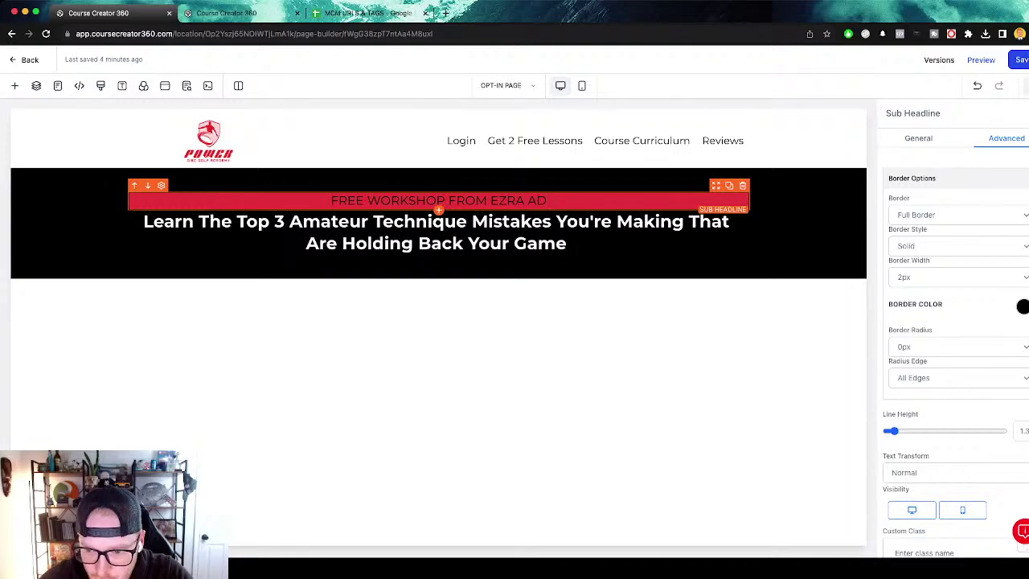
type("ERHOLD")
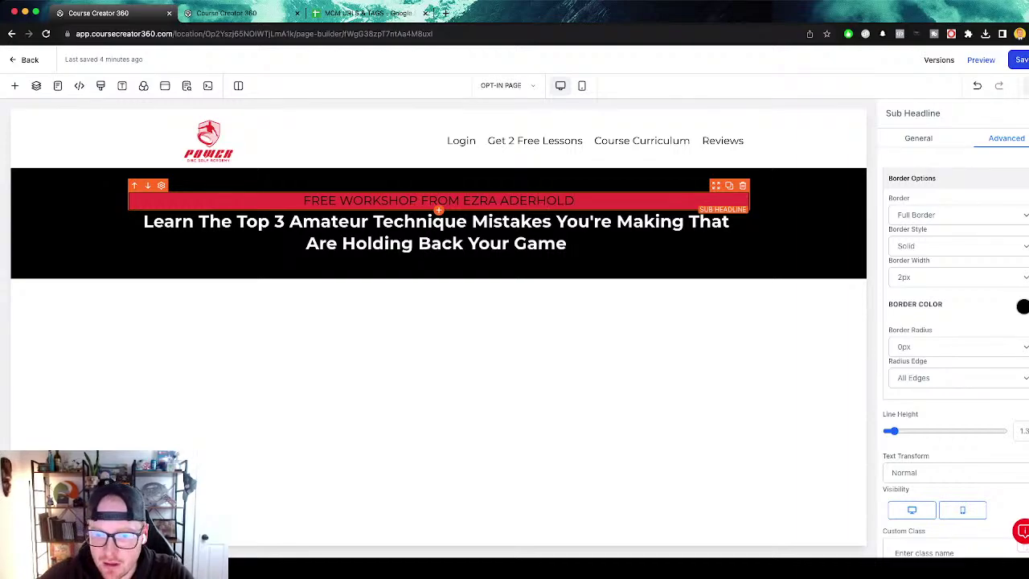
key("super+a")
key("super+b")
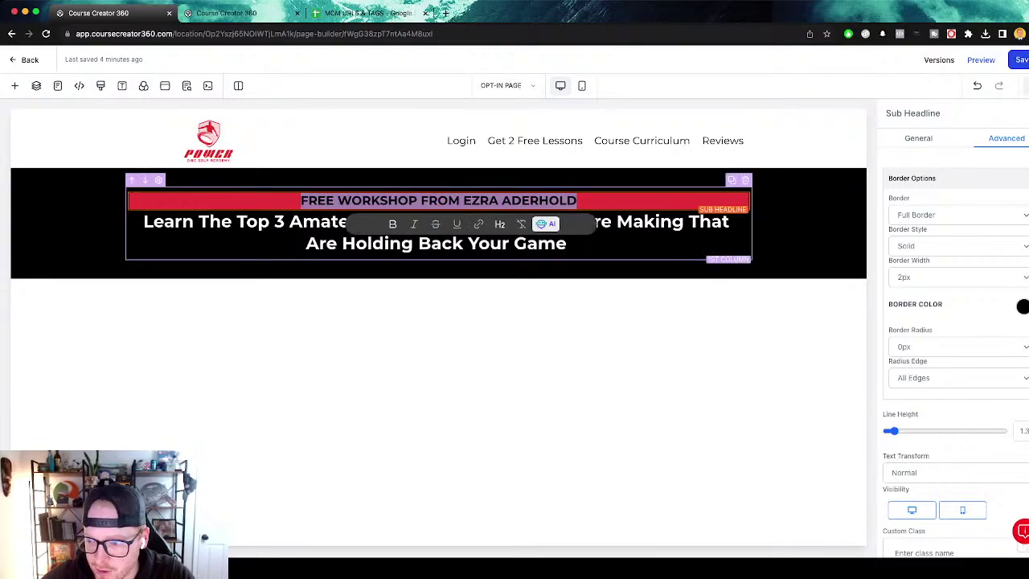
left_click(804, 233)
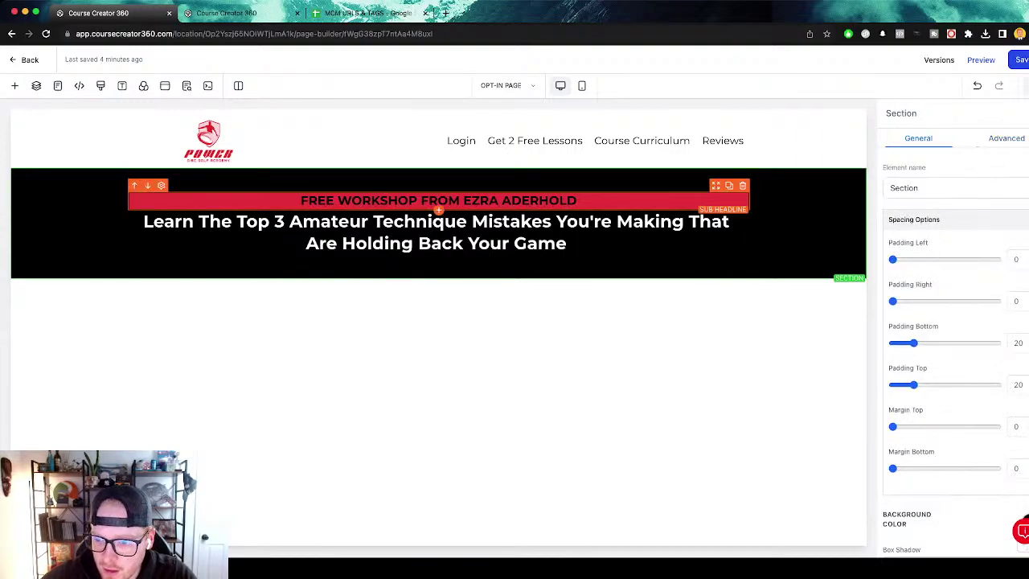
Italicize the whole sub-headline text.
triple_click(438, 200)
left_click(438, 189)
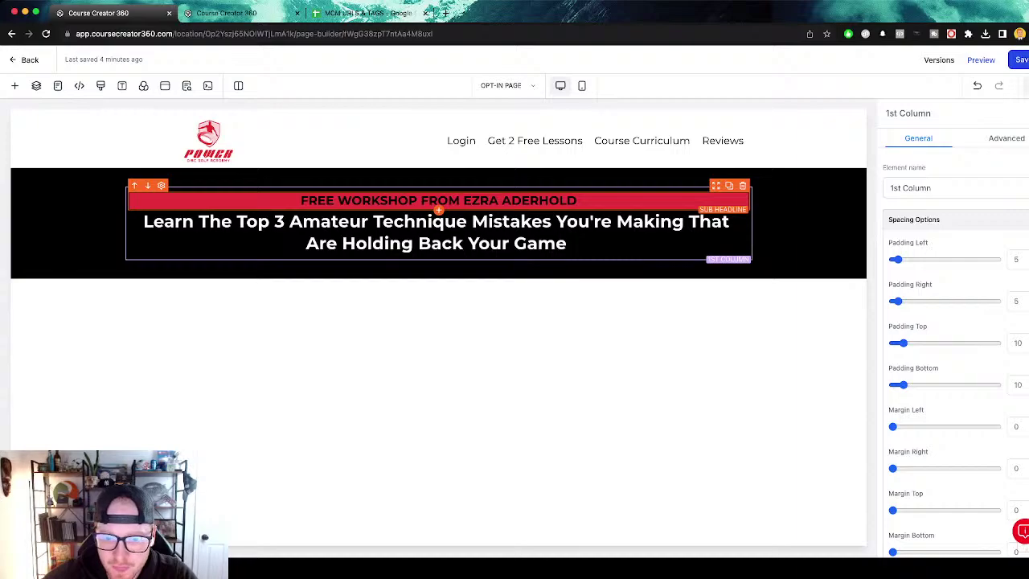
left_click(378, 201)
triple_click(378, 200)
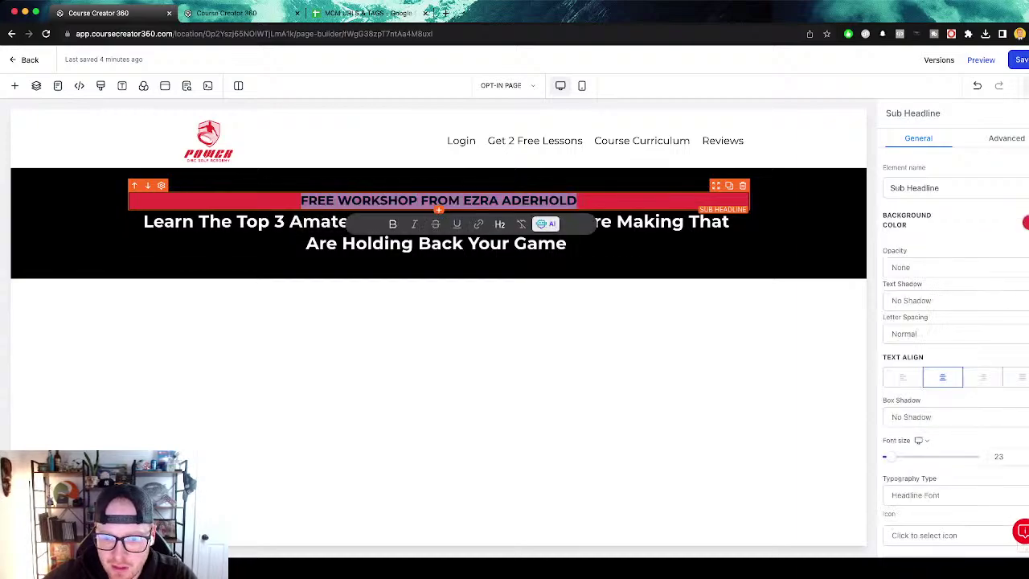
key("super+i")
Give the column that holds the sub-headline and headline a full border.
left_click(438, 254)
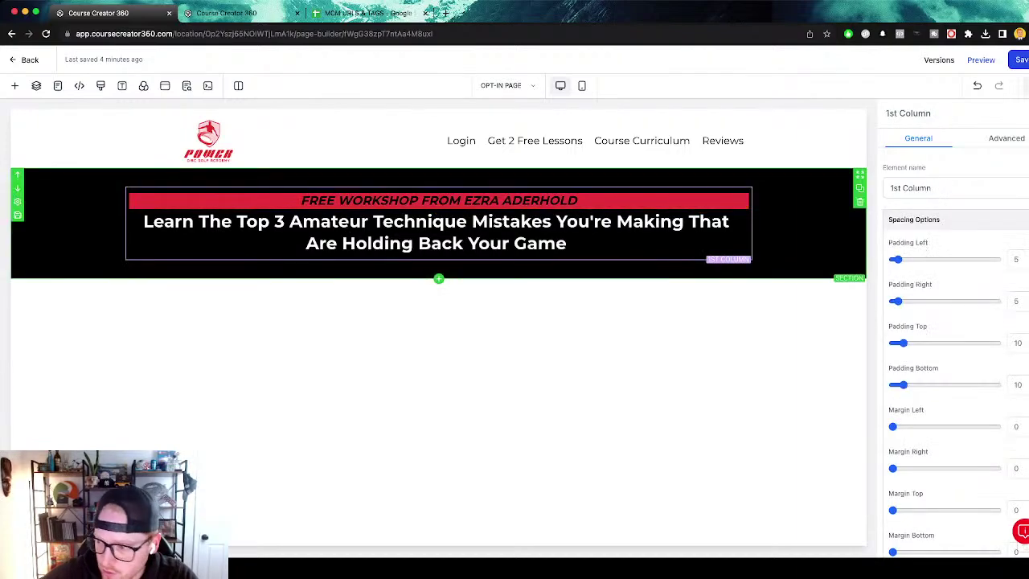
scroll(955, 354, "down", 3)
left_click(1006, 138)
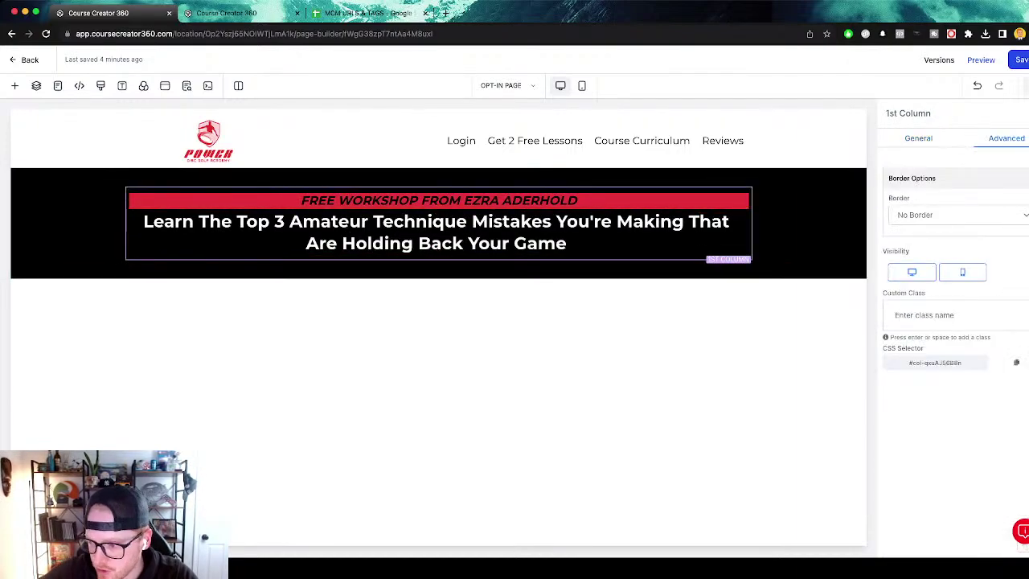
left_click(958, 215)
left_click(924, 230)
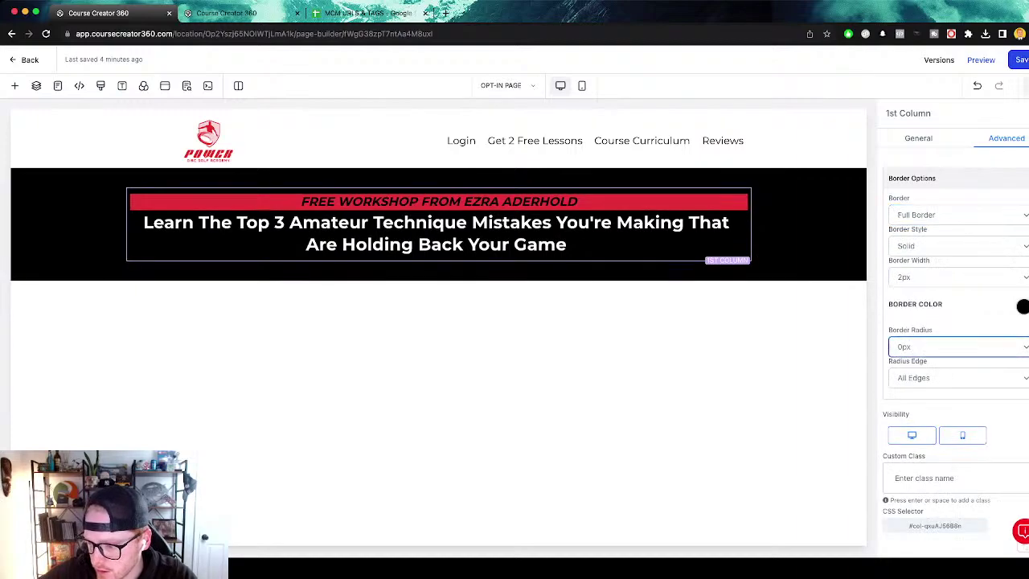
Set the column's border radius to 15px on all edges.
left_click(925, 393)
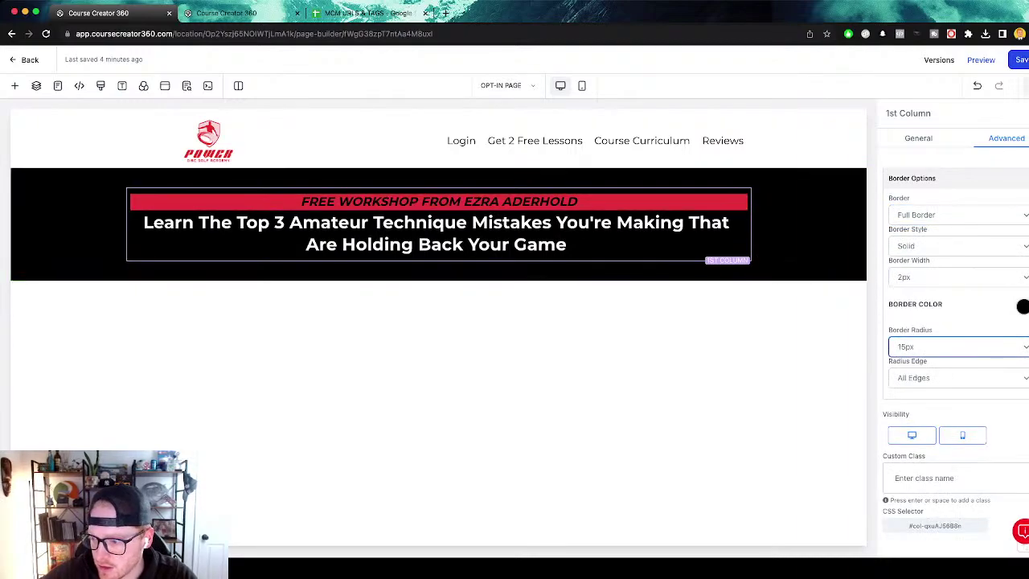
left_click(958, 378)
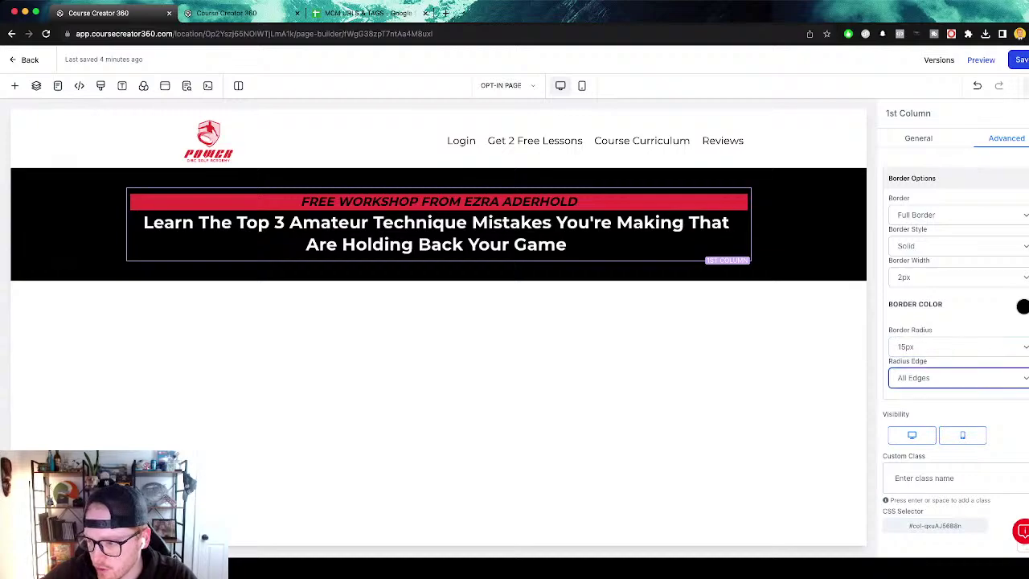
Remove the sub-headline's red background by making its background color transparent.
left_click(439, 211)
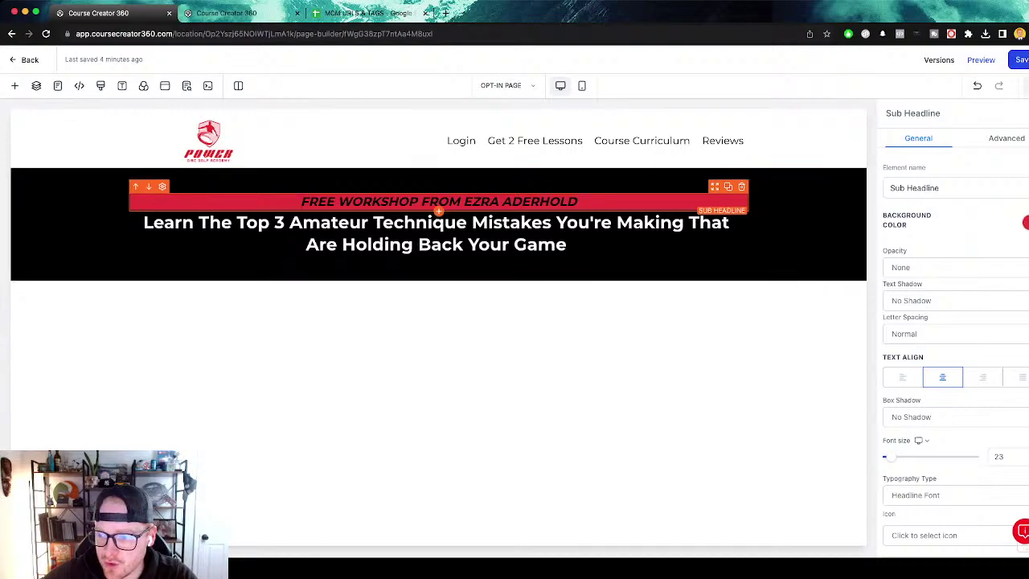
triple_click(438, 201)
left_click(577, 201)
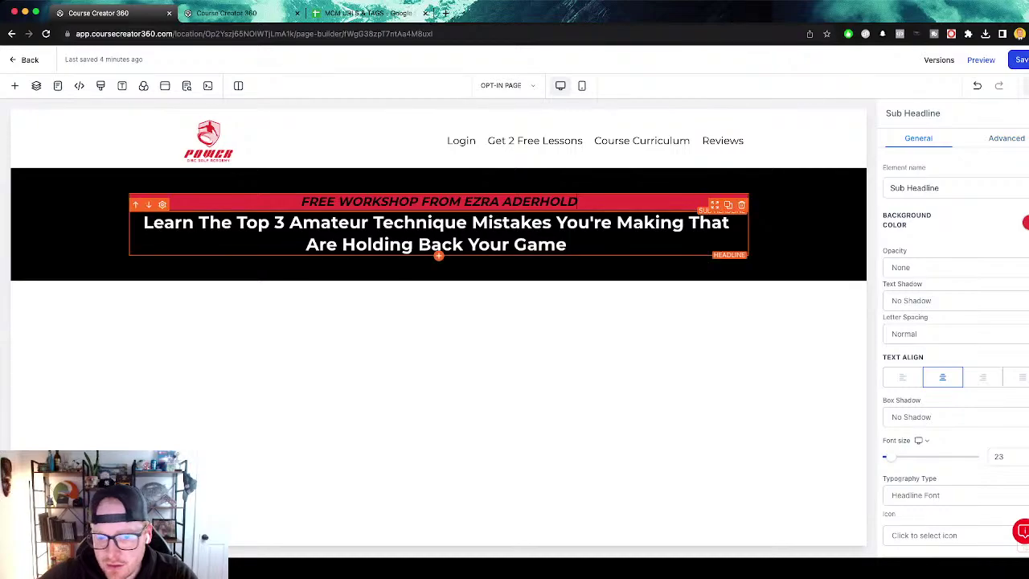
left_click(1005, 138)
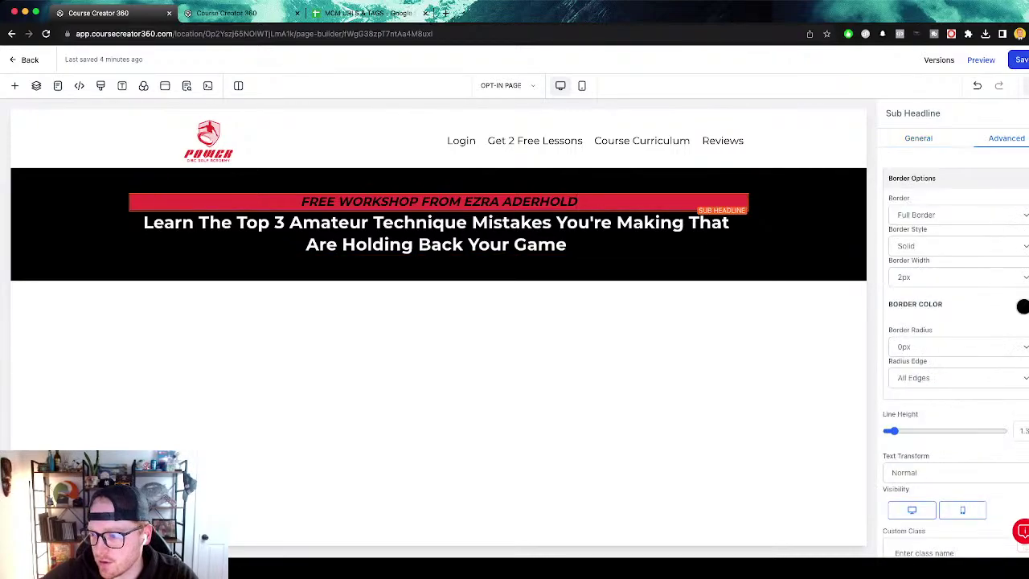
left_click(918, 138)
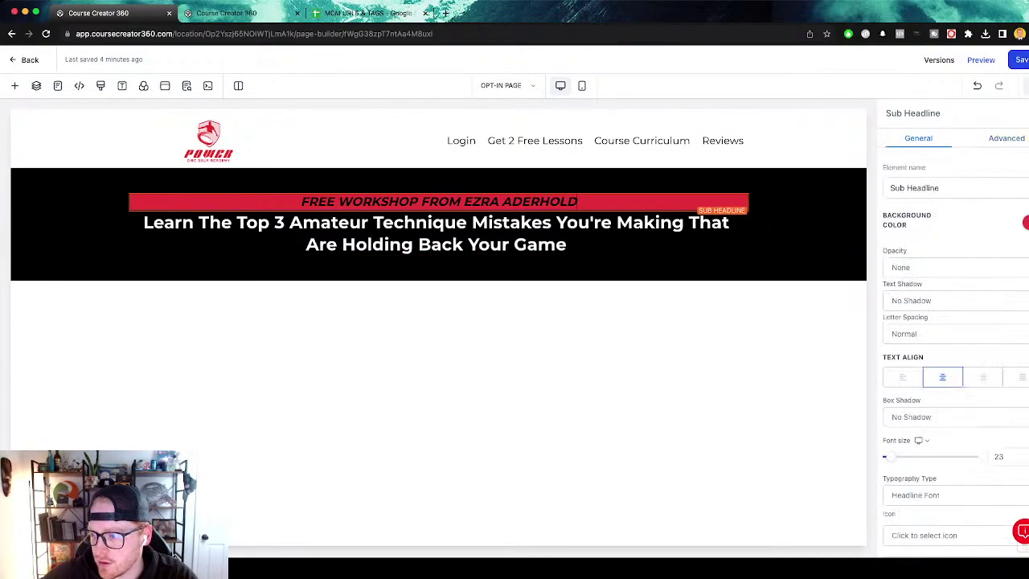
left_click(1024, 222)
left_click(887, 293)
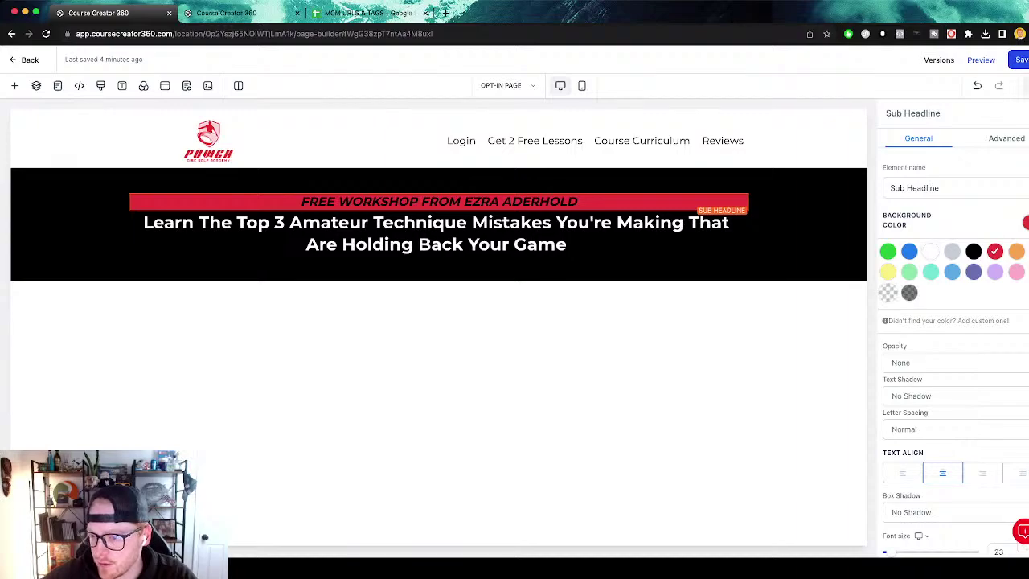
Set the sub-headline's italic text color to red.
double_click(480, 201)
triple_click(481, 201)
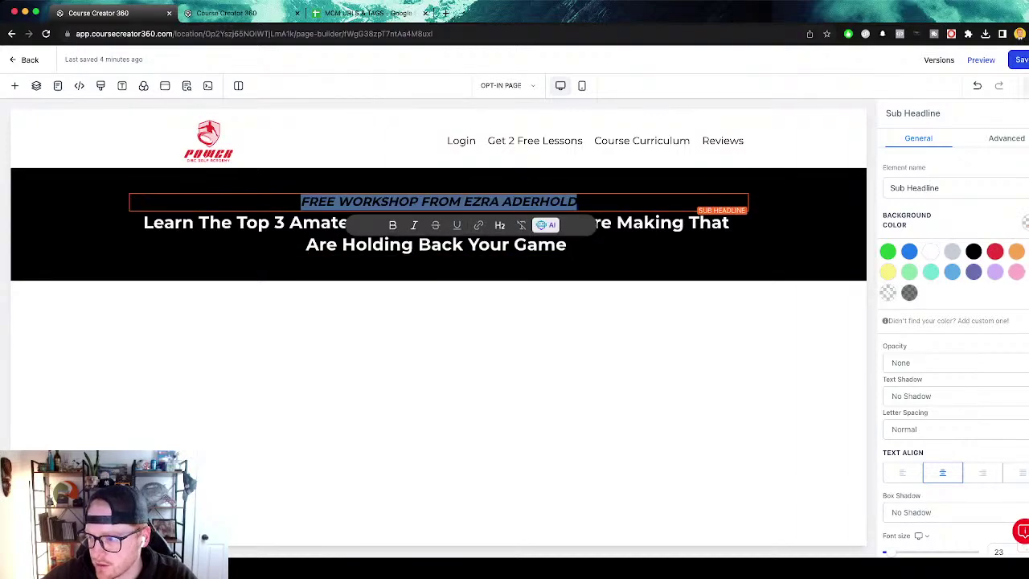
scroll(995, 251, "down", 4)
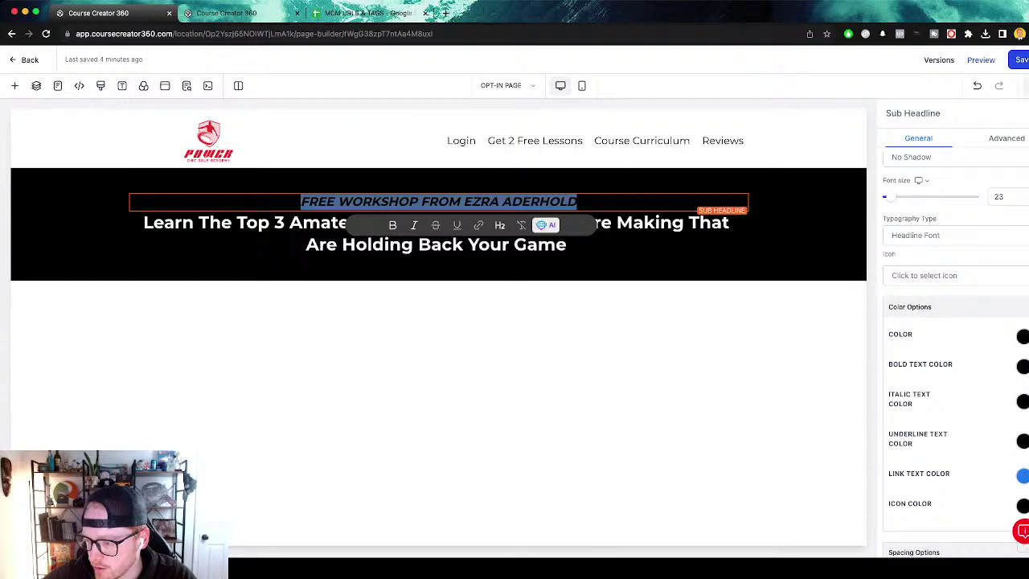
left_click(1023, 401)
left_click(1001, 430)
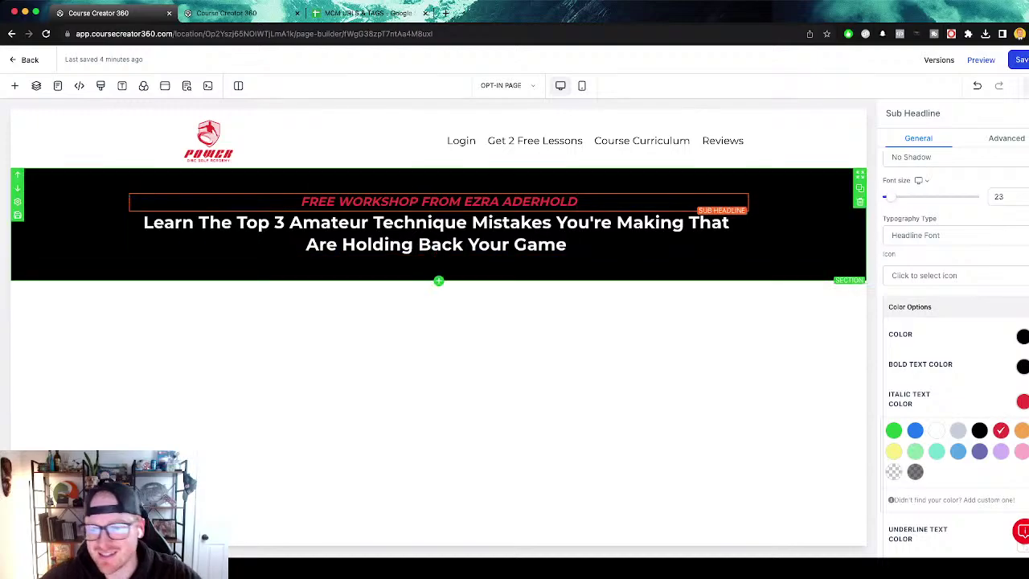
Set the sub-headline's italic text color to bright green.
left_click(538, 186)
triple_click(539, 201)
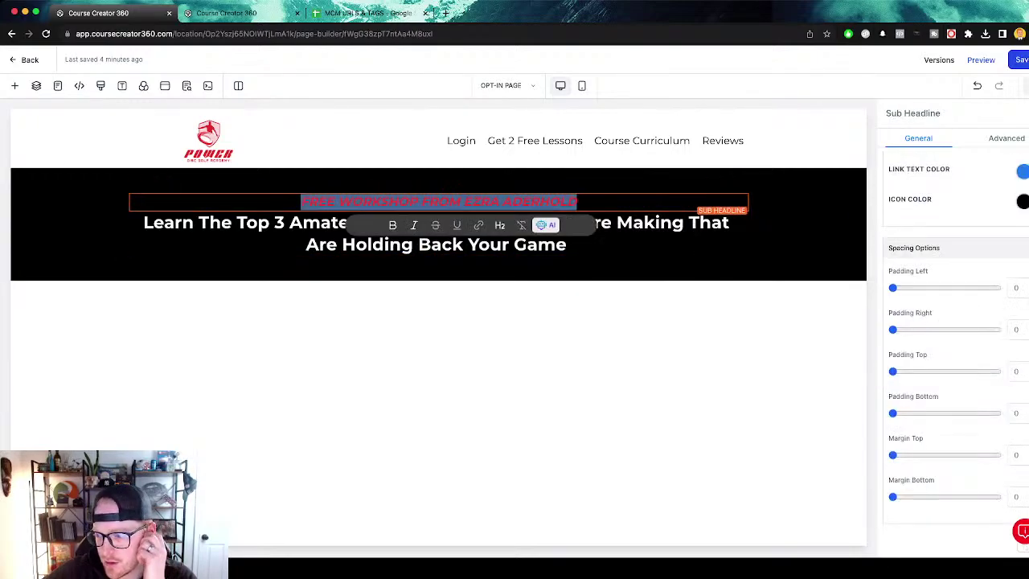
scroll(954, 346, "up", 2)
left_click(1023, 268)
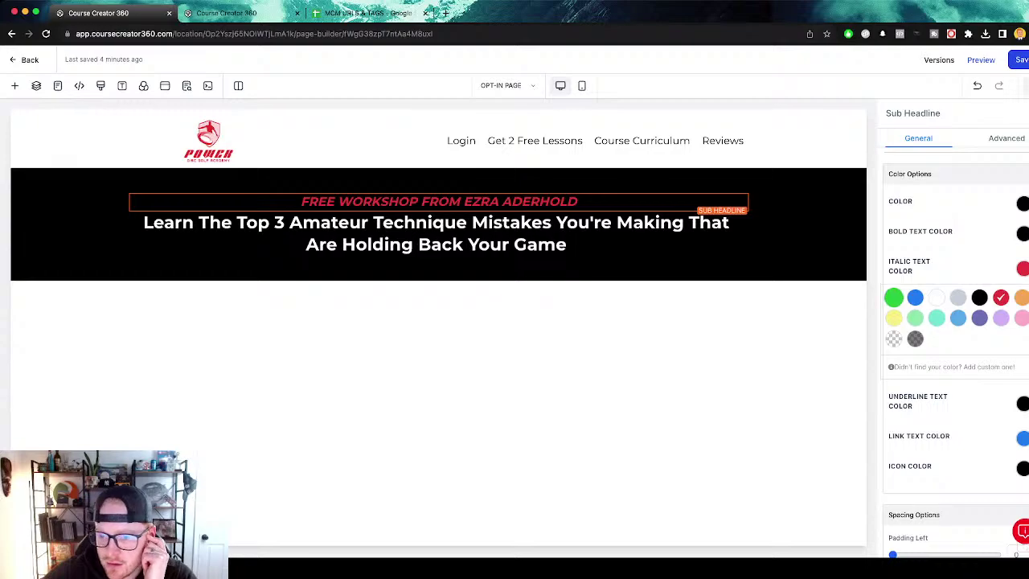
left_click(893, 297)
scroll(1002, 296, "down", 3)
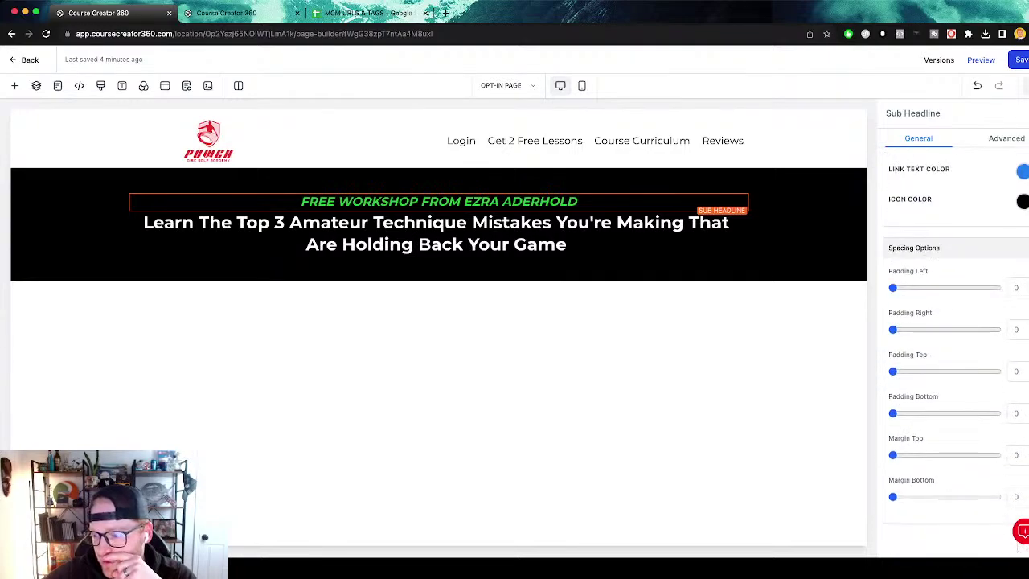
Set the sub-headline's font size to 25.
scroll(1002, 296, "up", 8)
scroll(955, 362, "down", 2)
left_click(999, 394)
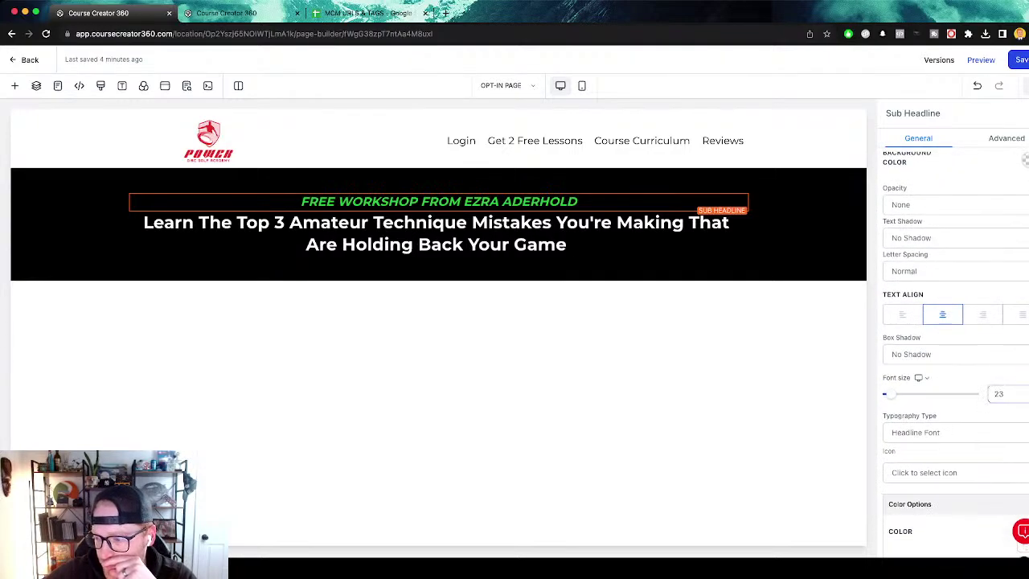
double_click(998, 394)
type("25")
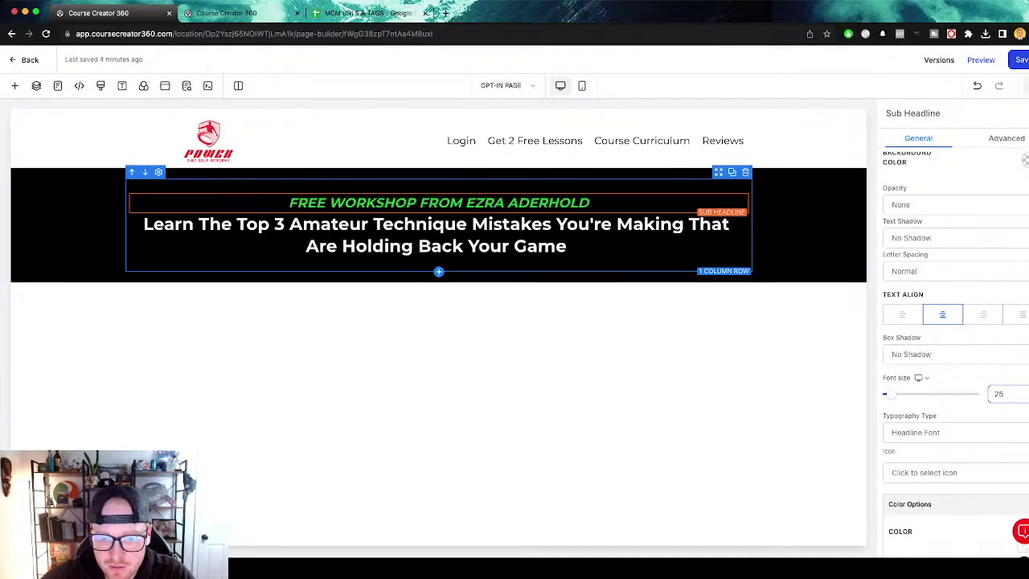
Rewrite the sub-headline in title case as "Free Workshop From Ezra Aderhold".
left_click(440, 246)
double_click(438, 203)
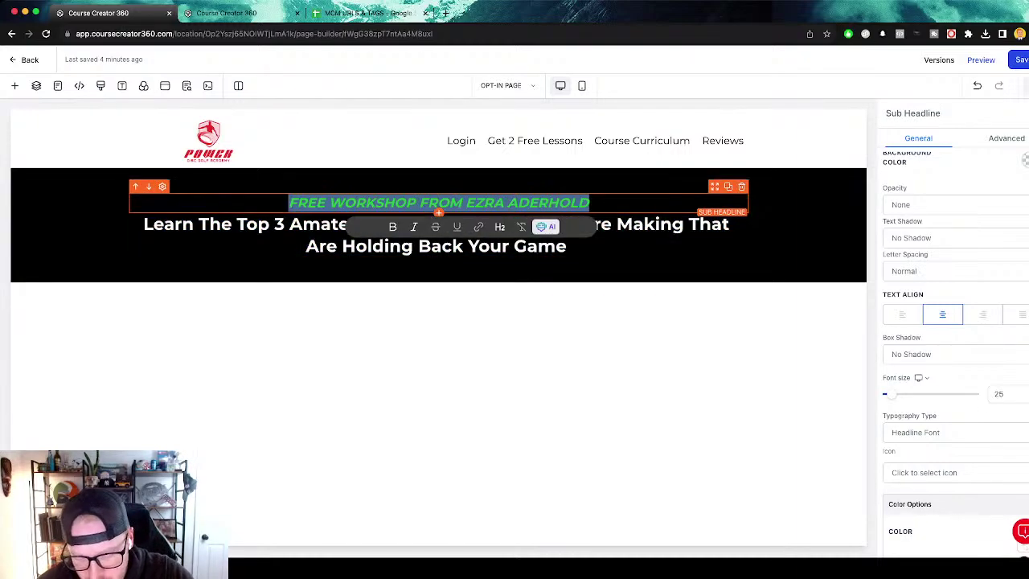
type("Free W")
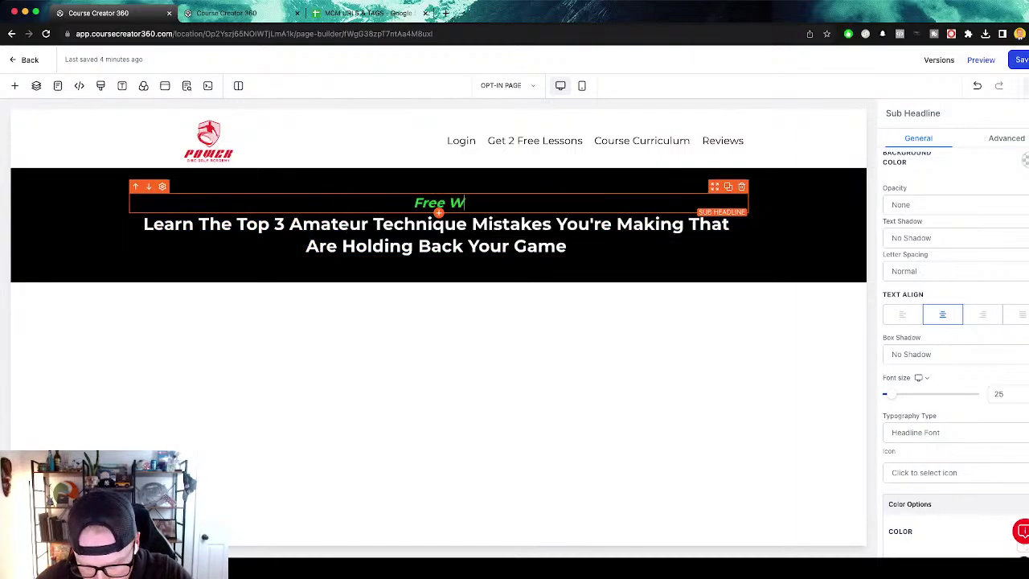
type("okrshop From E")
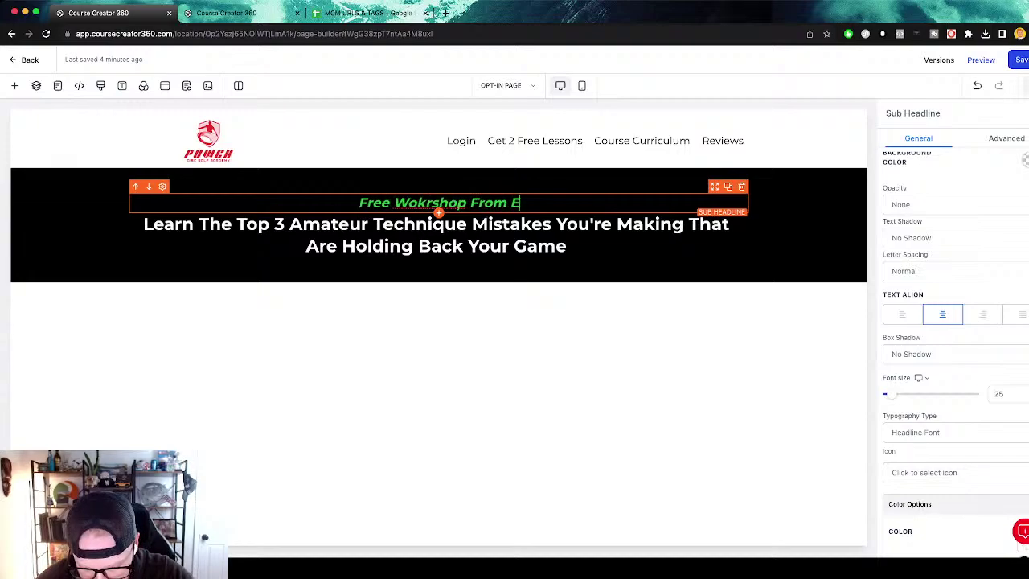
type("zra Aderhold")
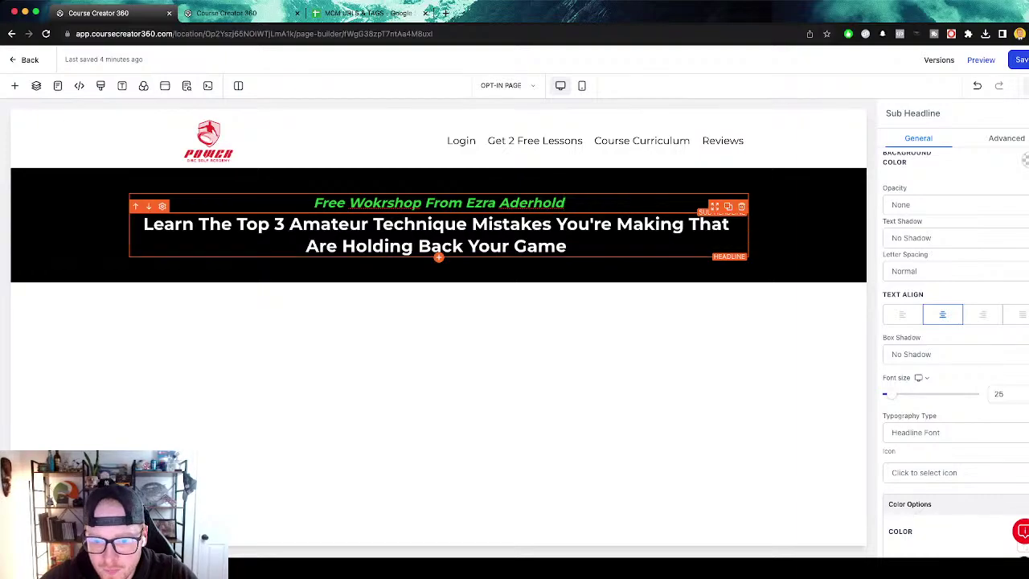
double_click(383, 203)
type("Workshop")
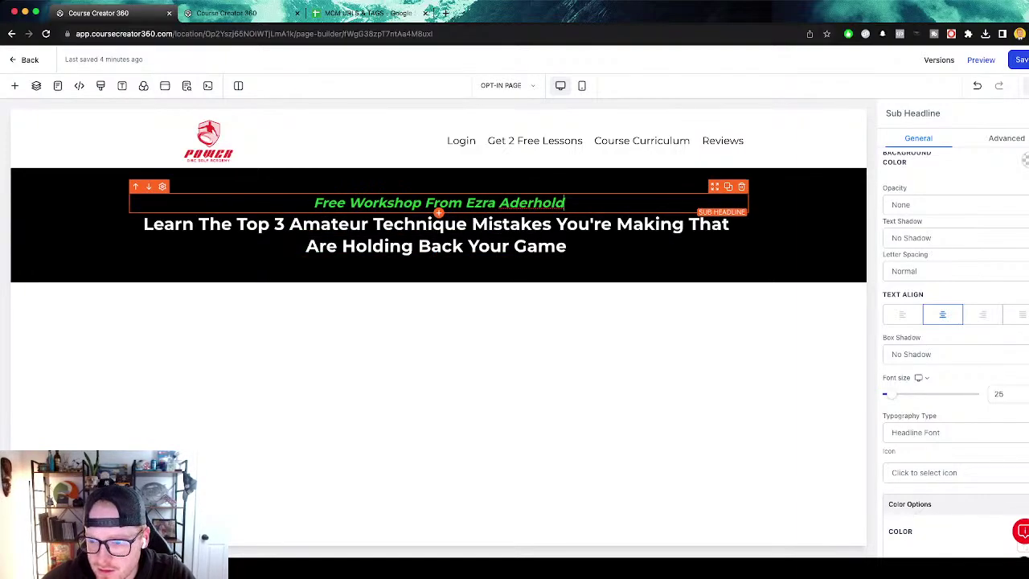
Search the sub-headline's icons for "down" and choose the level-down-alt icon.
scroll(952, 346, "down", 6)
scroll(952, 346, "up", 5)
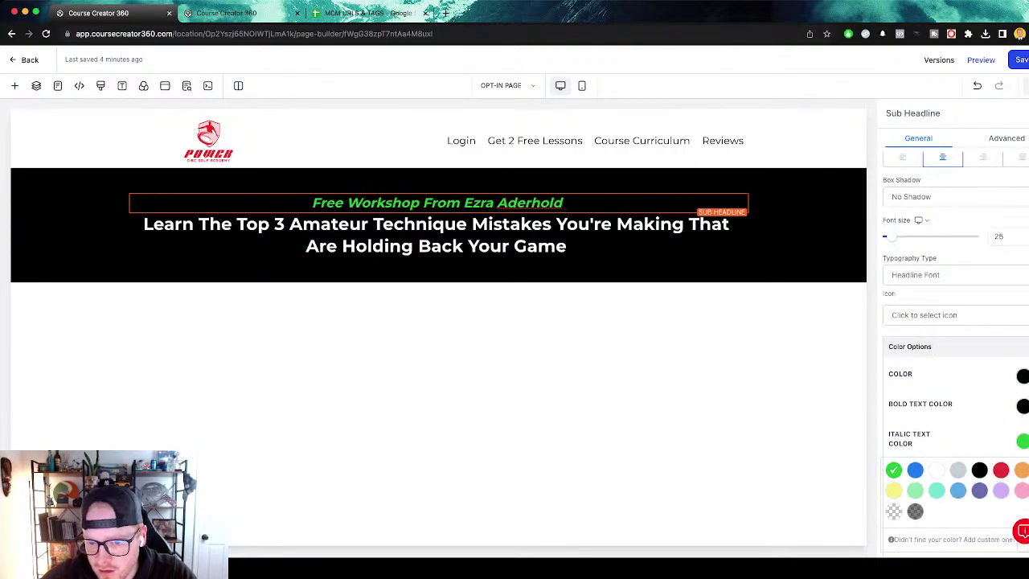
left_click(924, 314)
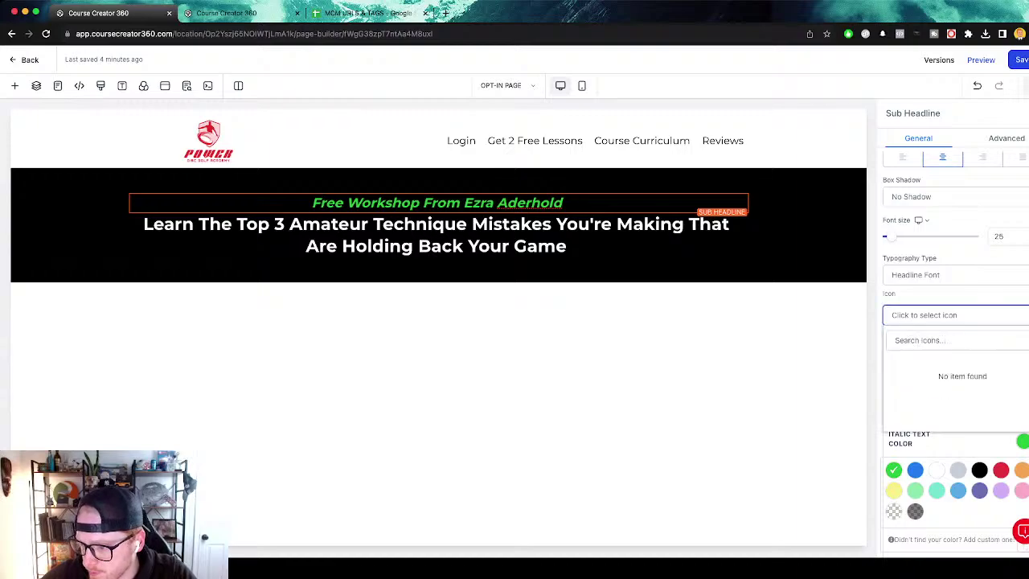
type("down")
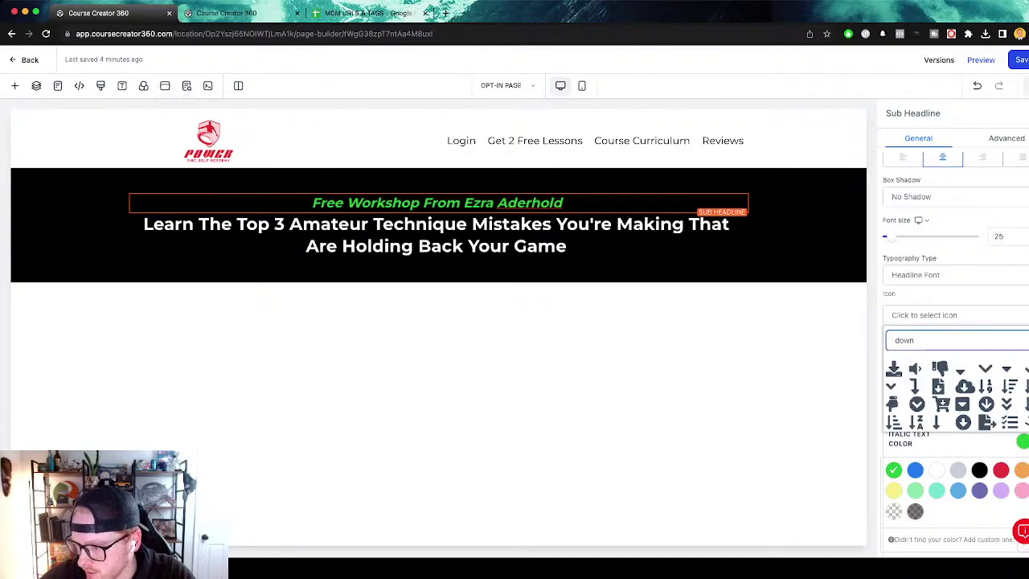
left_click(914, 386)
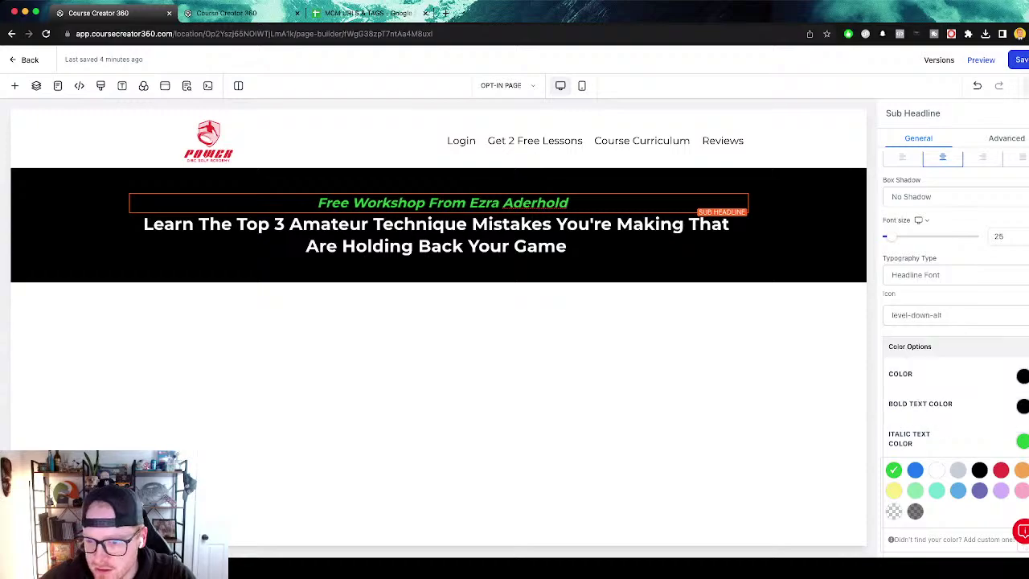
Set the sub-headline's icon color to bright green, matching its text.
scroll(955, 353, "up", 4)
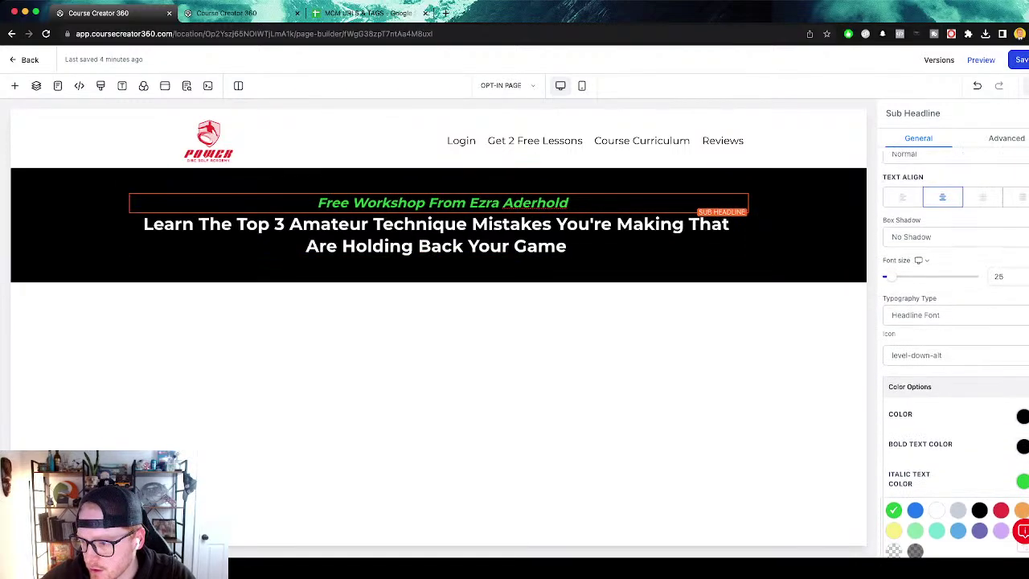
scroll(955, 353, "up", 1)
scroll(955, 354, "down", 8)
scroll(955, 354, "up", 2)
left_click(1023, 341)
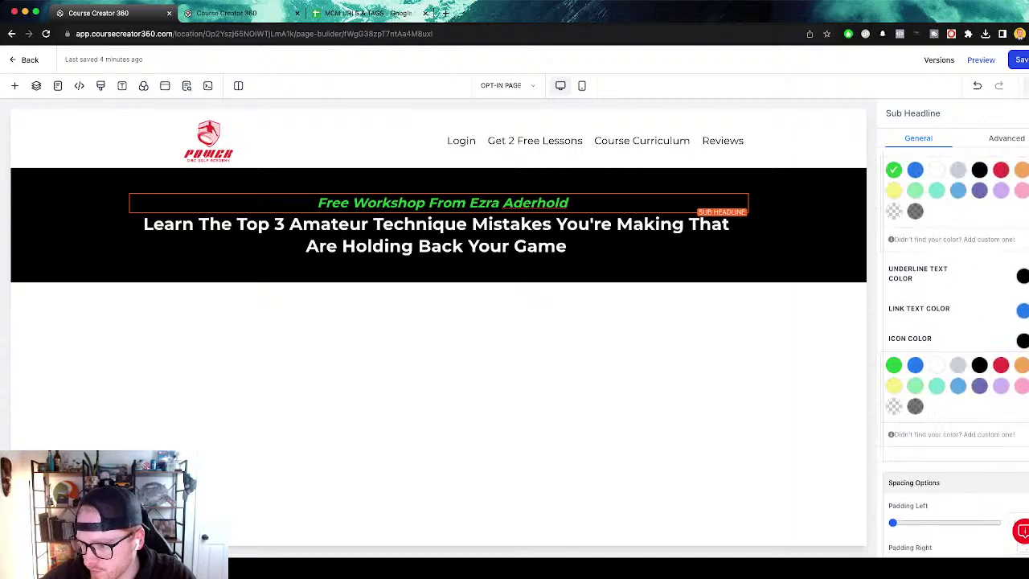
left_click(936, 365)
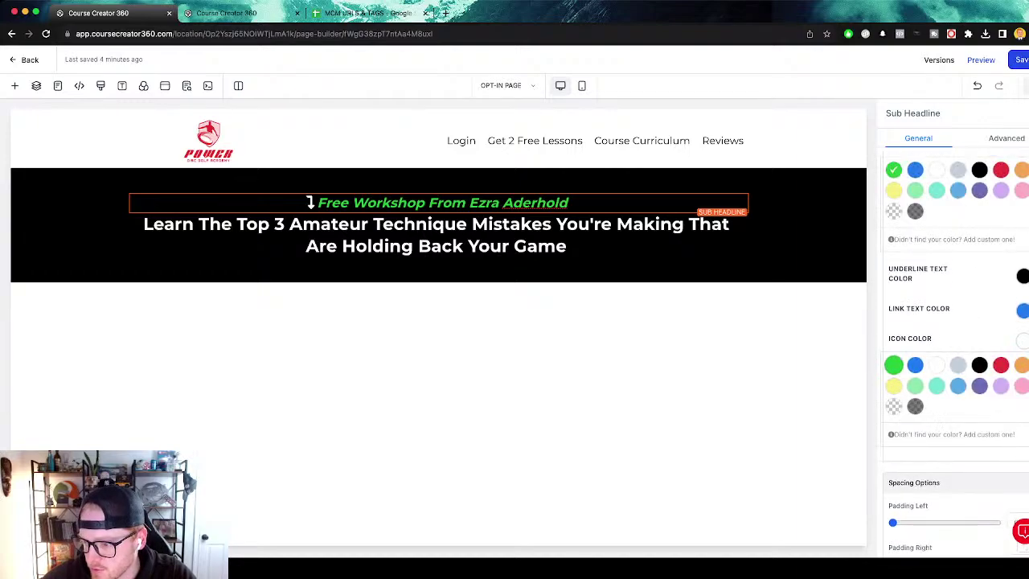
left_click(893, 364)
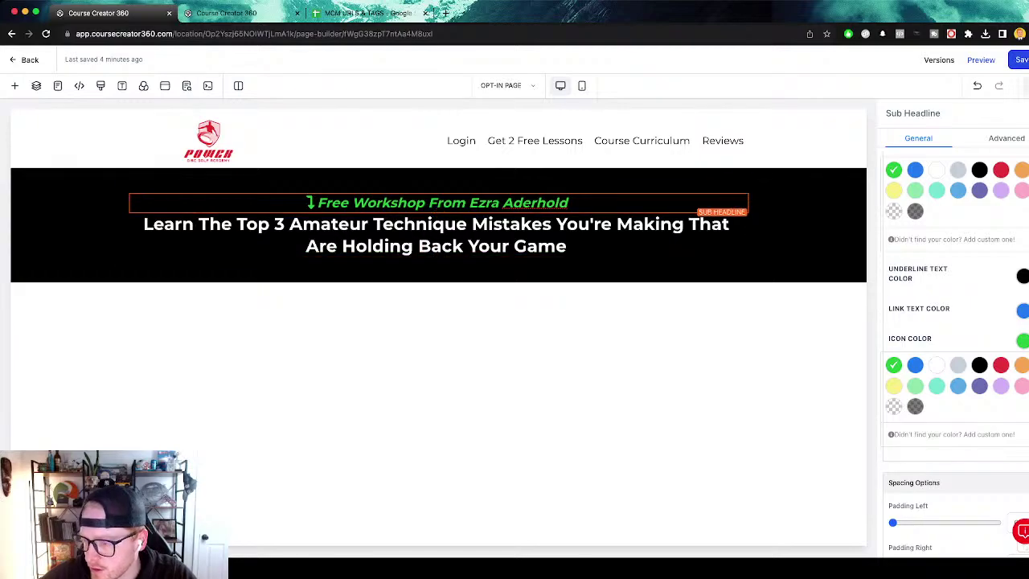
Change the sub-headline's icon to hand-point-down.
scroll(955, 354, "up", 4)
scroll(955, 354, "down", 2)
scroll(955, 353, "up", 2)
left_click(955, 322)
triple_click(917, 321)
double_click(905, 346)
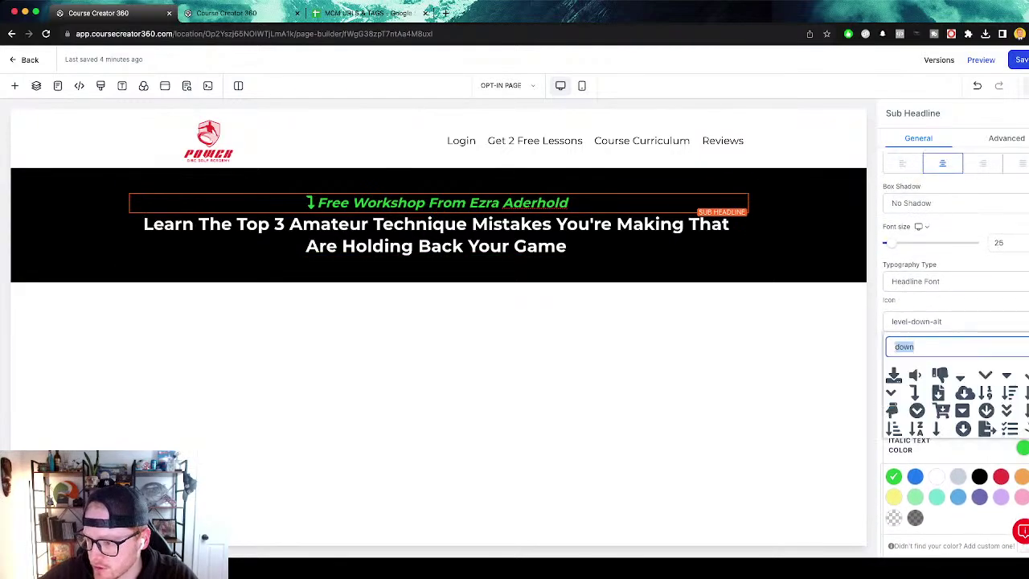
scroll(955, 394, "down", 3)
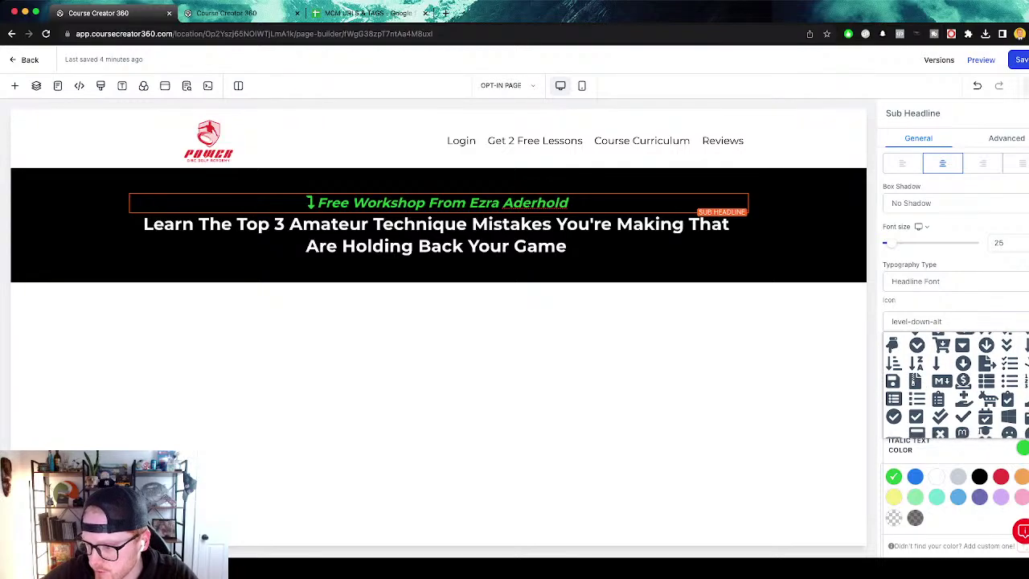
left_click(956, 301)
Change the sub-headline's icon to a plain straight down arrow and close the element settings.
left_click(955, 322)
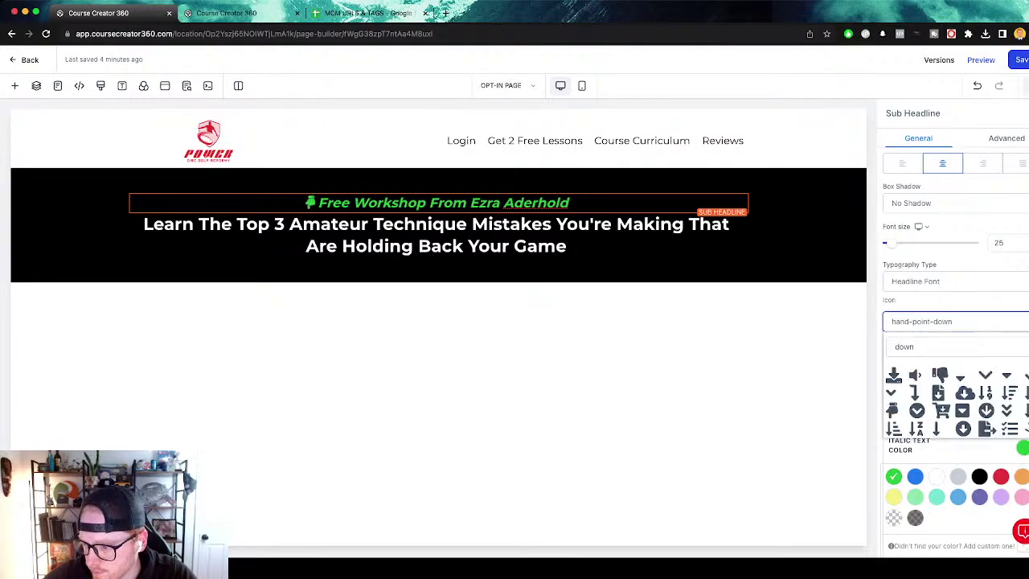
scroll(955, 394, "down", 1)
left_click(1026, 364)
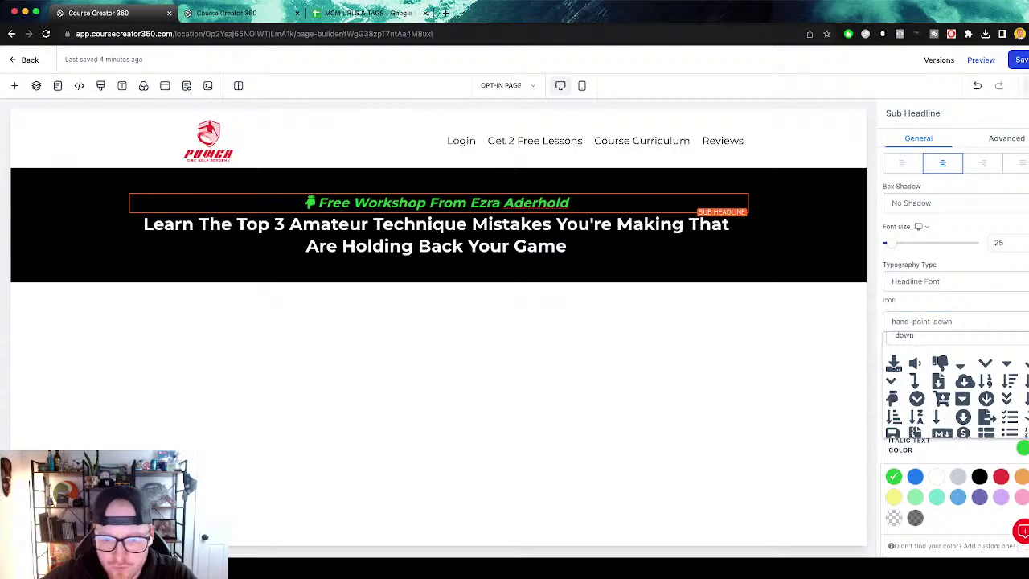
left_click(1028, 114)
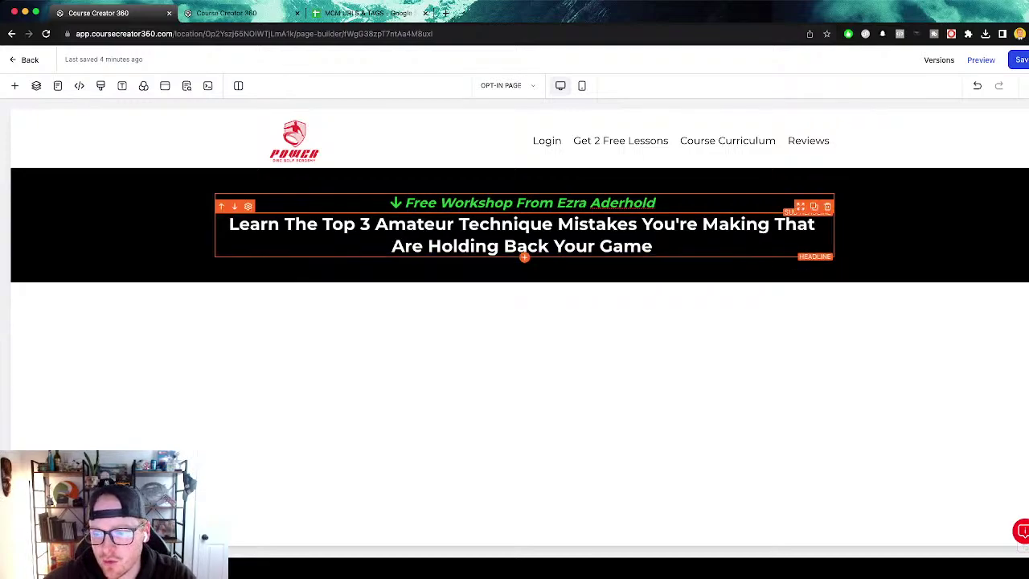
Delete "You're Making That Are Holding Back Your Game" from the end of the main headline.
key("shift+ctrl+Right")
key("shift+ctrl+Right")
key("shift+ctrl+Right")
key("shift+ctrl+Right")
key("shift+ctrl+Right")
key("shift+ctrl+Right")
key("shift+ctrl+Right")
key("shift+ctrl+Right")
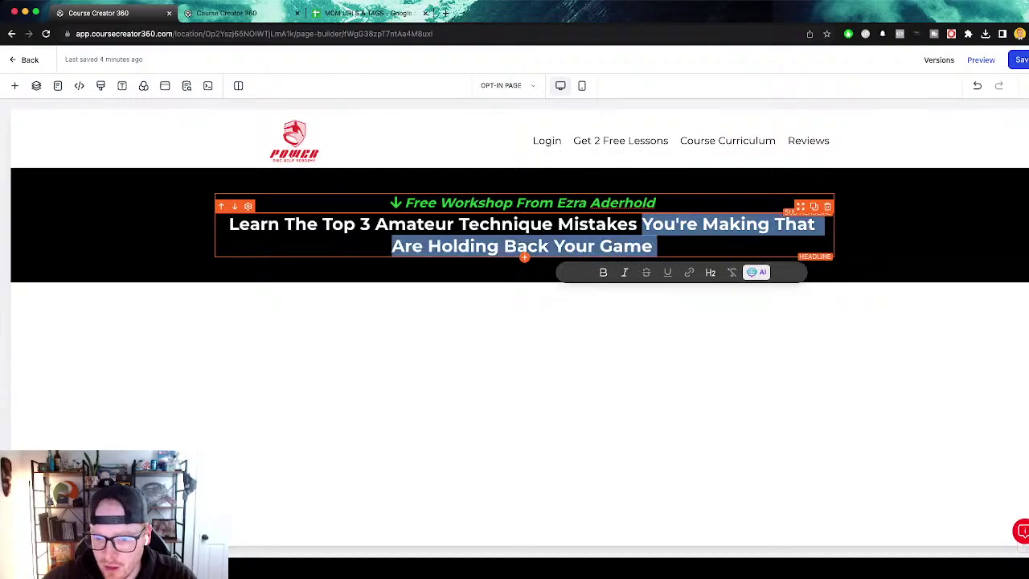
key("BackSpace")
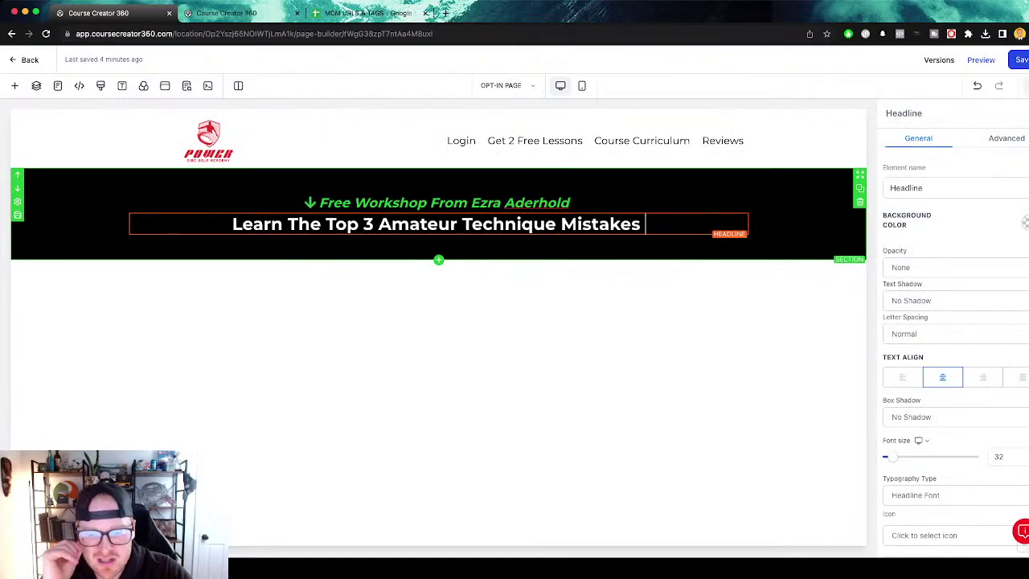
Append "You're Probably Making" to the end of the main headline, correcting the spelling of "Probably".
type("Y")
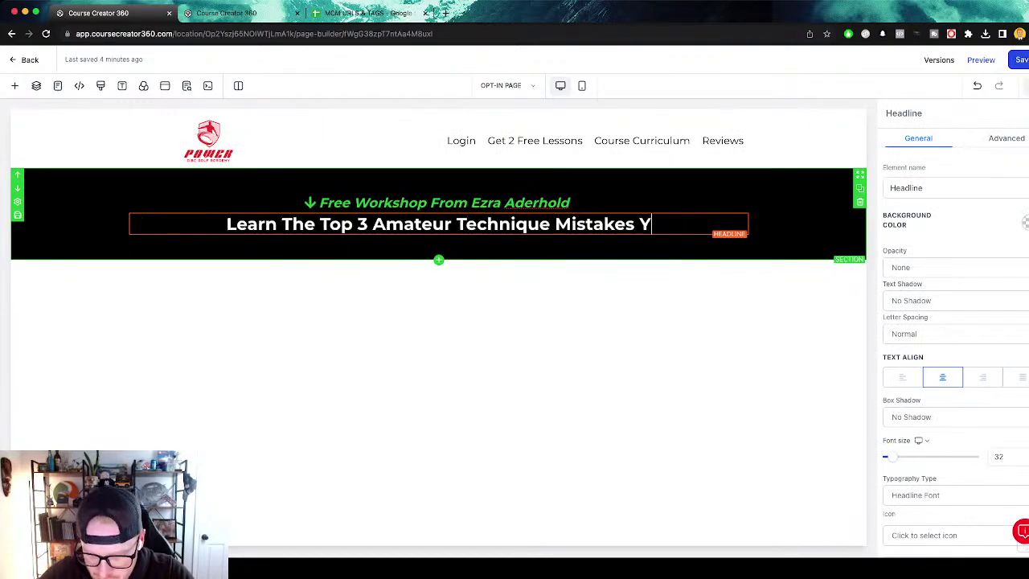
type("ou're Pro")
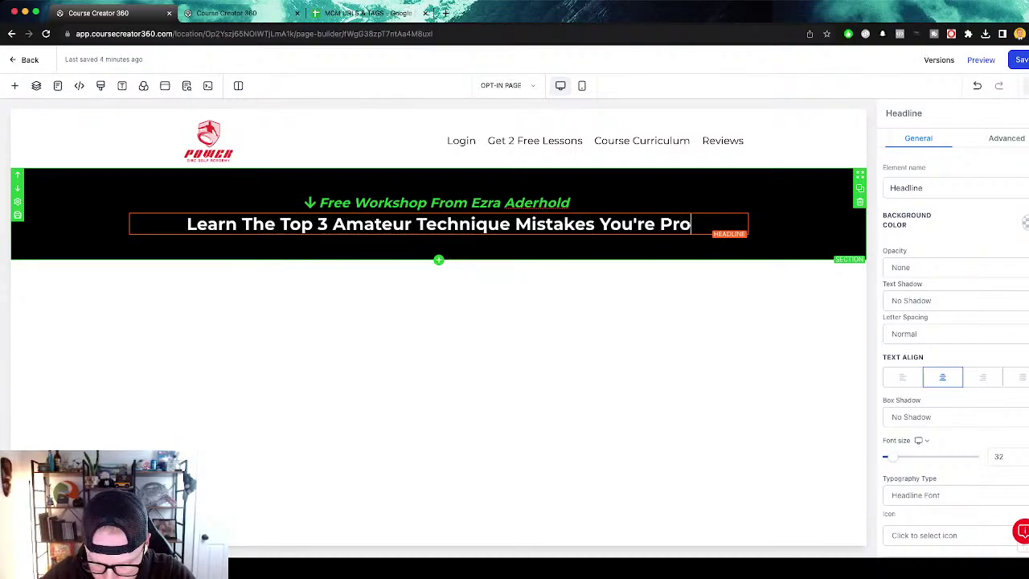
type("bbaly Making")
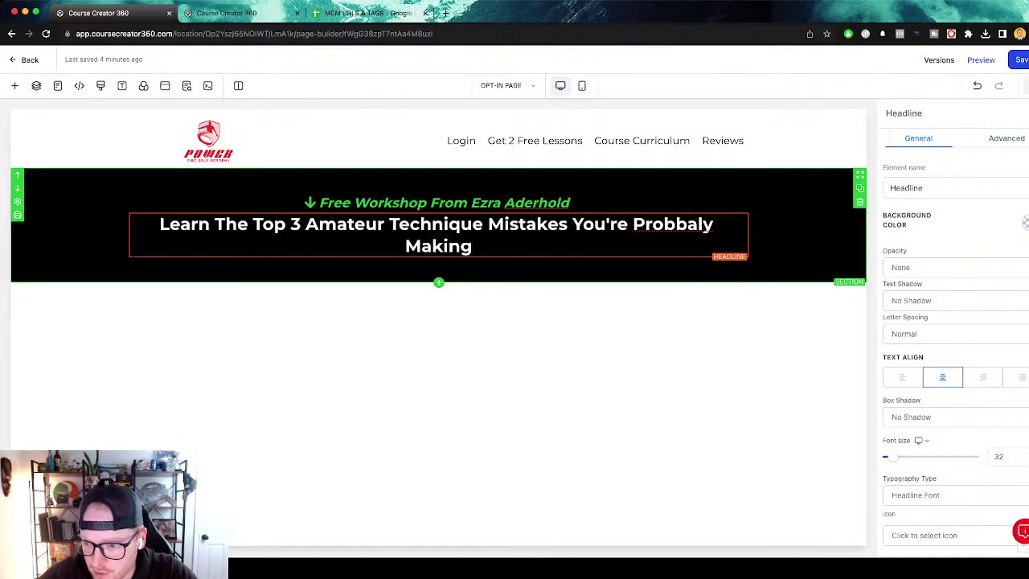
right_click(673, 225)
left_click(698, 235)
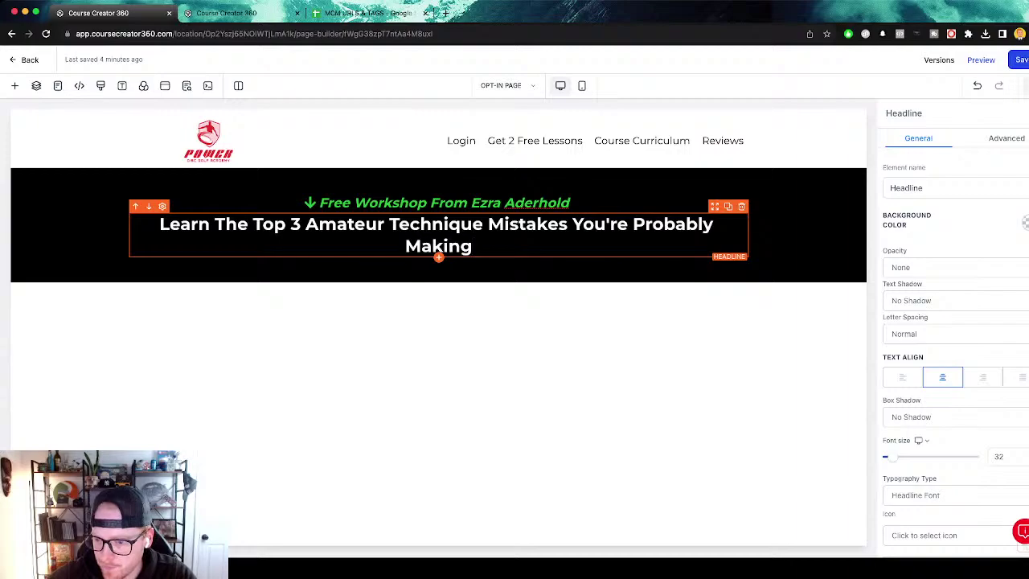
Complete the main headline with "& How To Correct Them FAST!" after "Making", fixing the capitalization of "Them".
type("!")
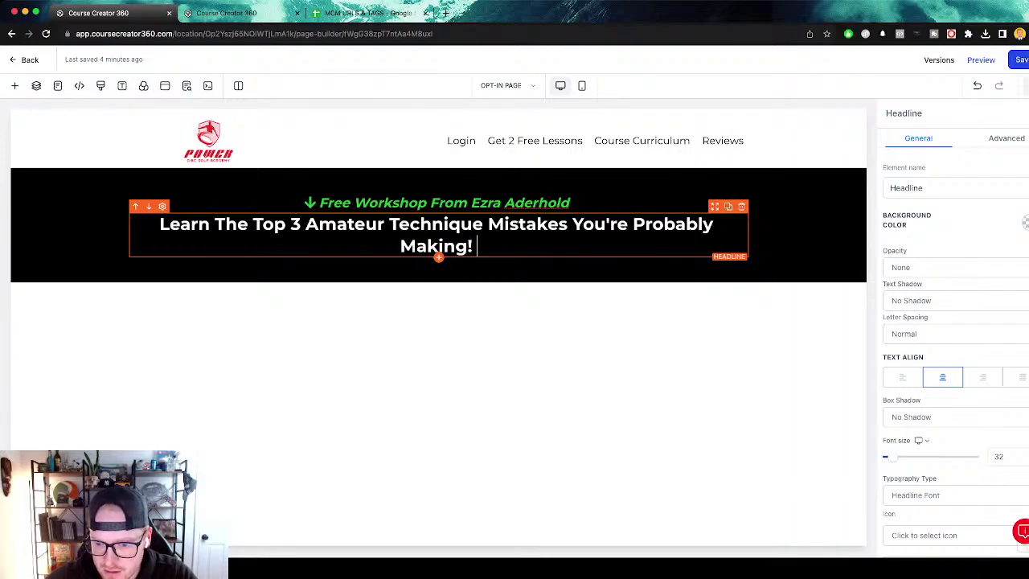
scroll(953, 338, "down", 3)
scroll(953, 337, "up", 3)
key("BackSpace")
type("& How")
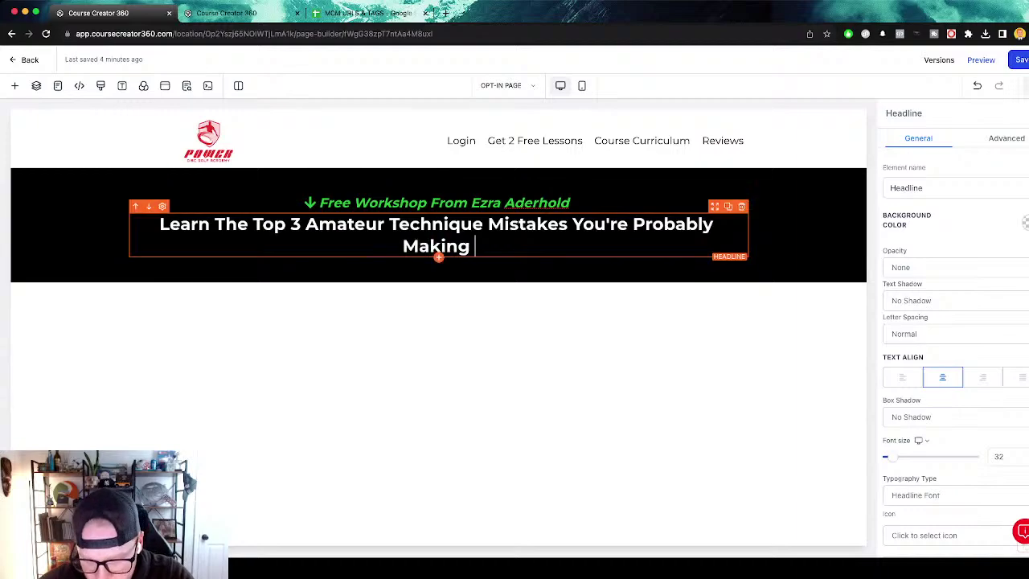
type(" To")
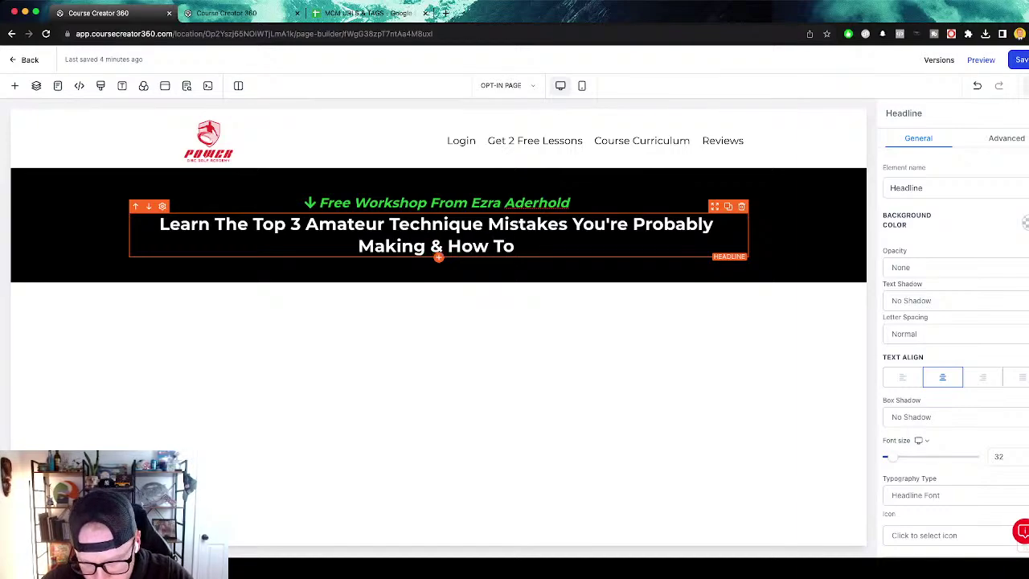
type("Correct ")
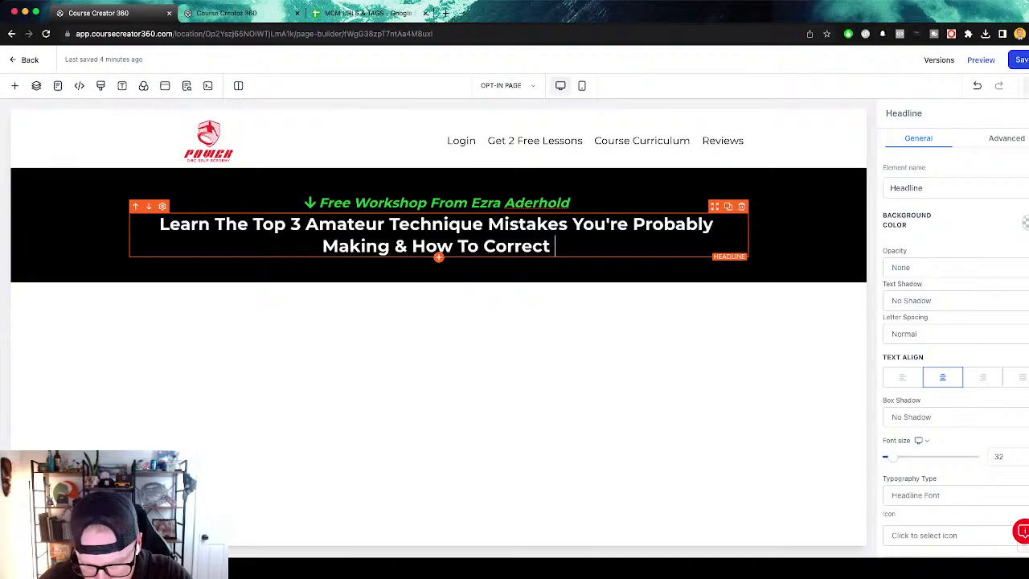
type("THem FAST!")
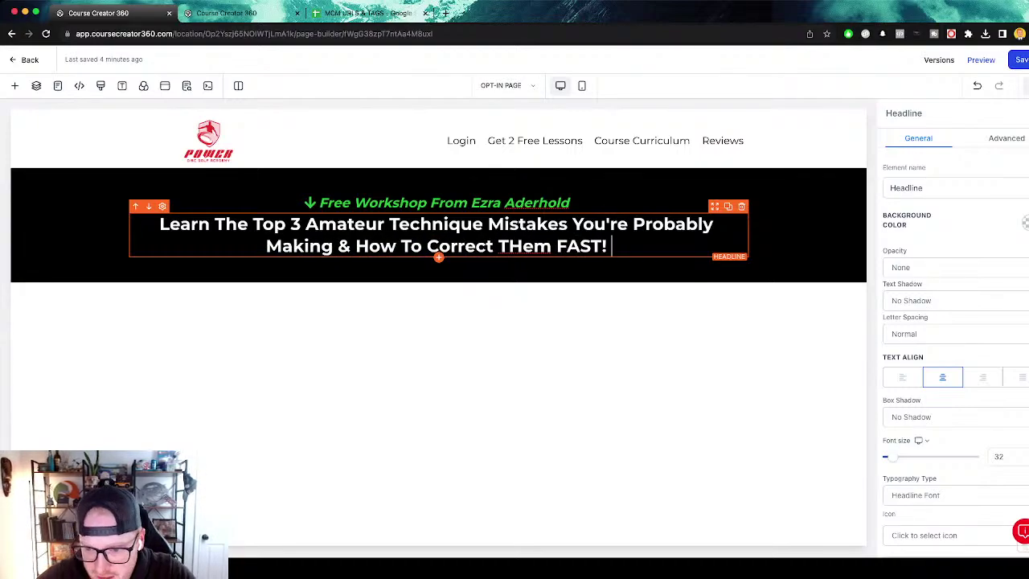
left_click(525, 246)
key("BackSpace")
type("h")
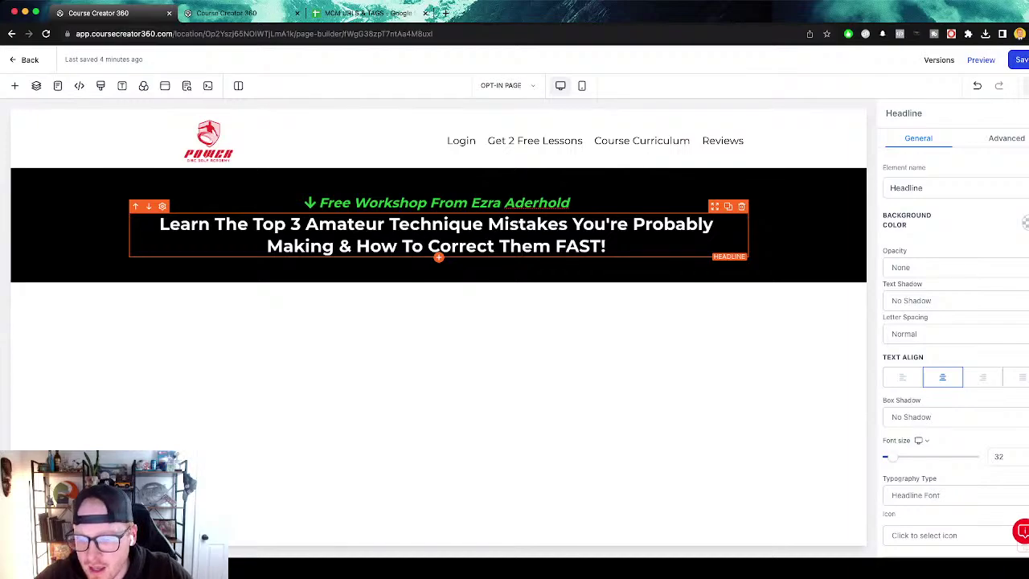
Set the main headline's font size to 40 and its top margin to 8.
left_click(610, 246)
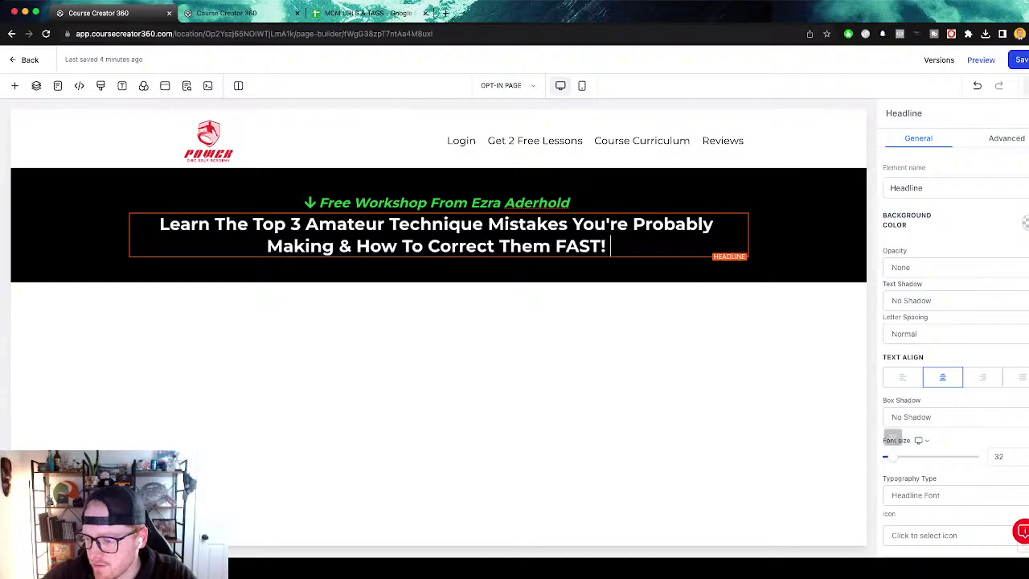
double_click(991, 457)
type("50")
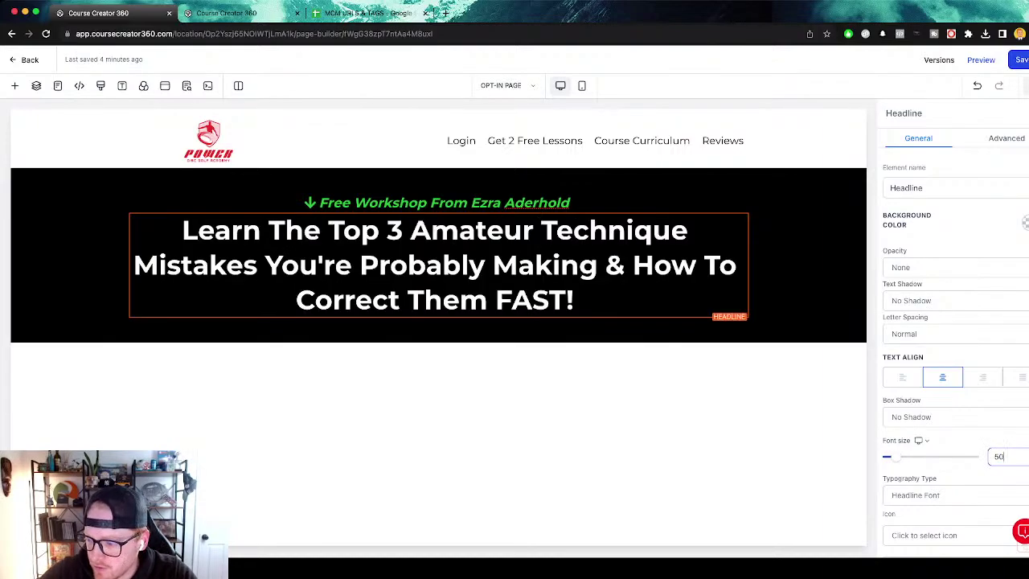
key("super+a")
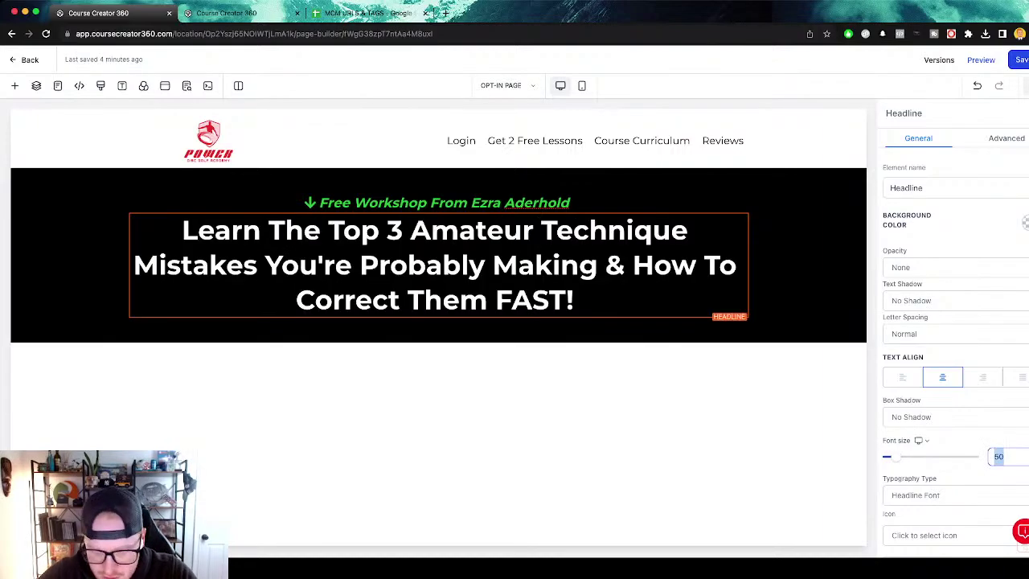
type("40")
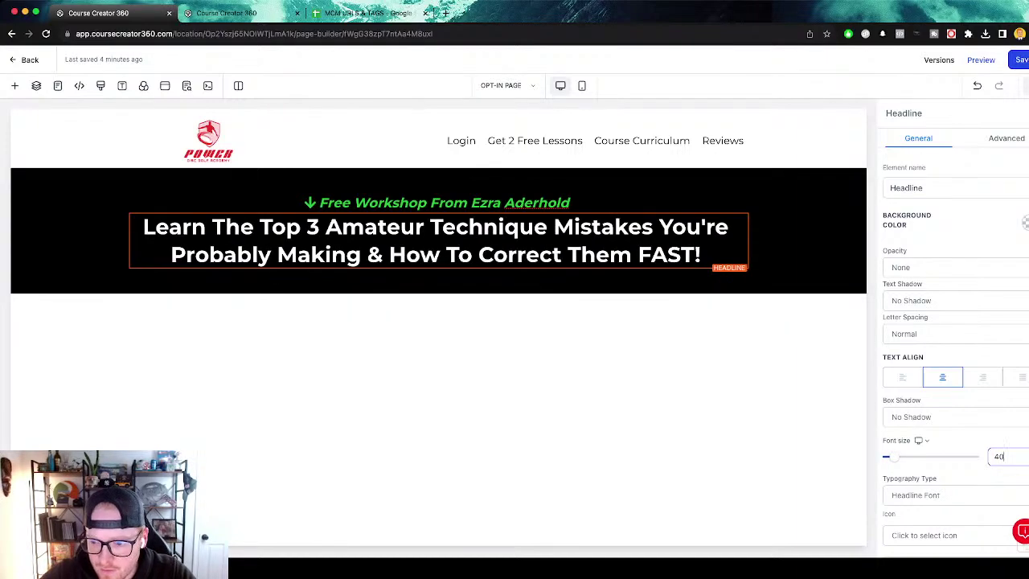
scroll(952, 362, "down", 5)
left_click_drag(892, 455, 901, 455)
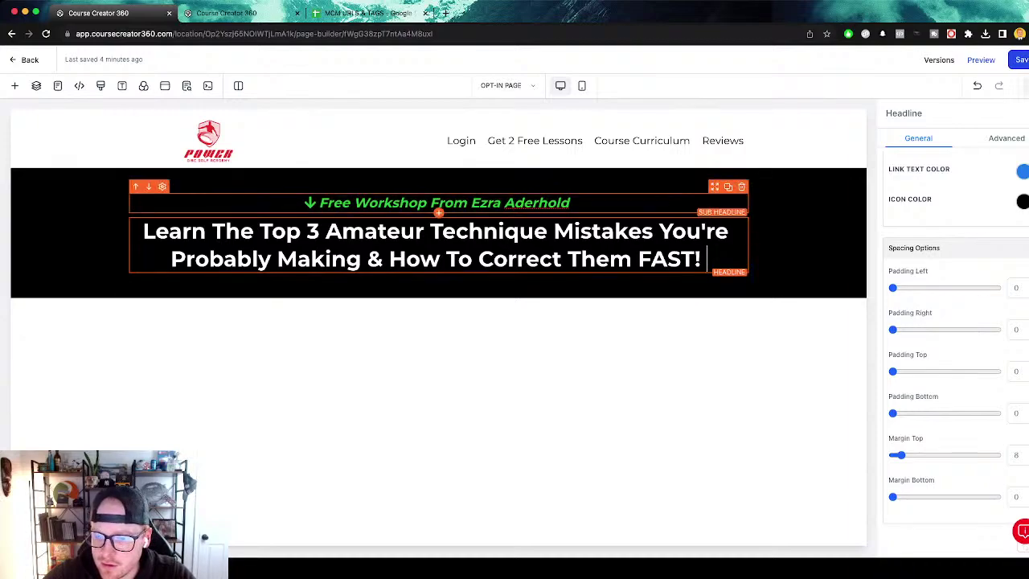
Duplicate the green sub-headline beneath the main headline and discard the copy.
left_click(727, 186)
left_click(149, 206)
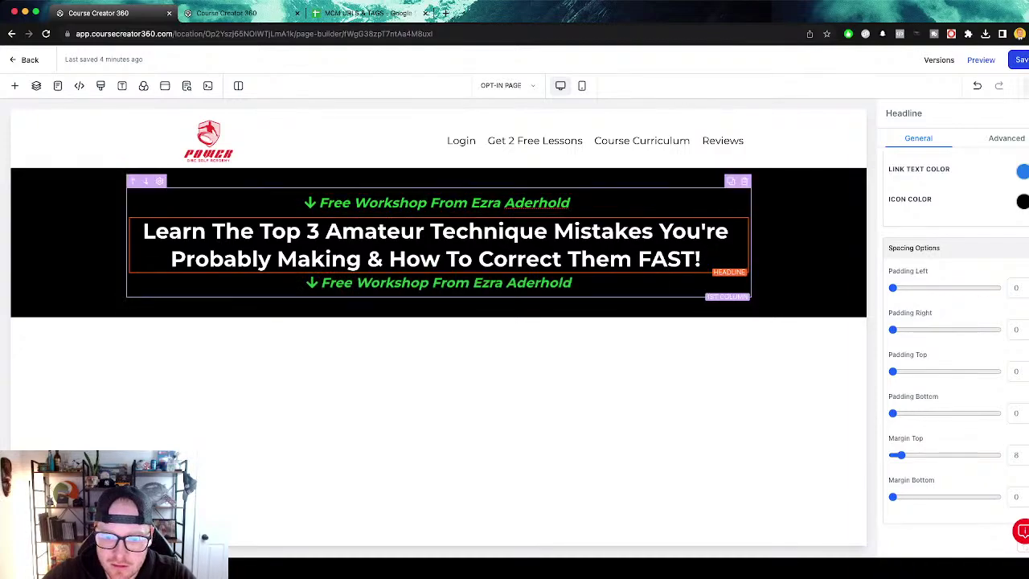
triple_click(390, 282)
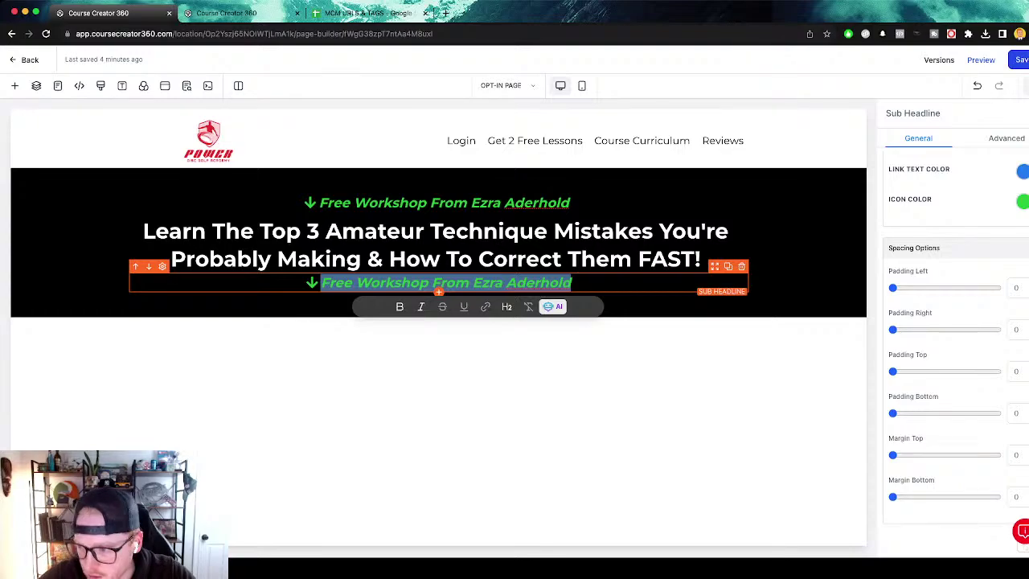
scroll(952, 338, "up", 5)
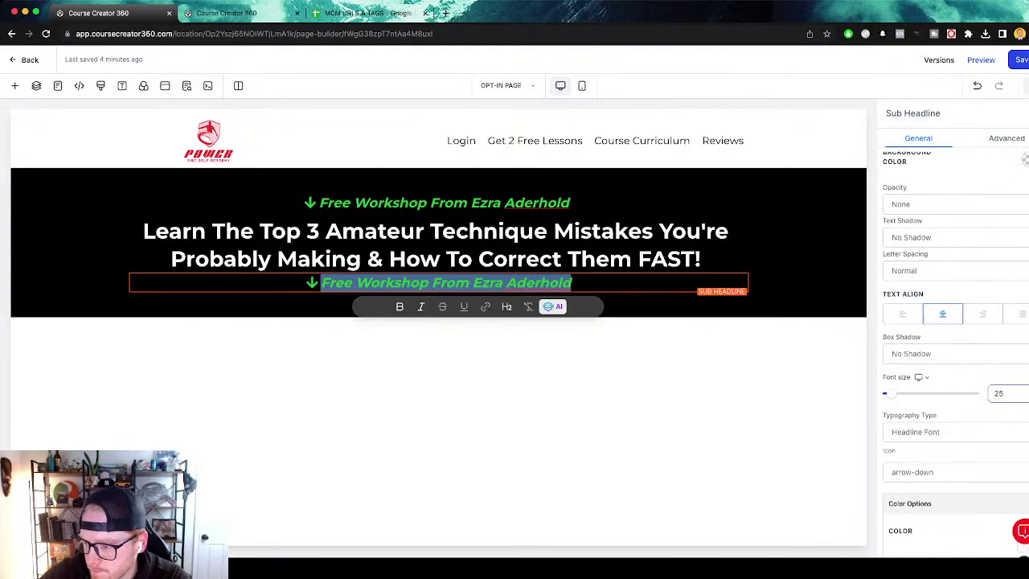
scroll(952, 338, "down", 3)
triple_click(923, 343)
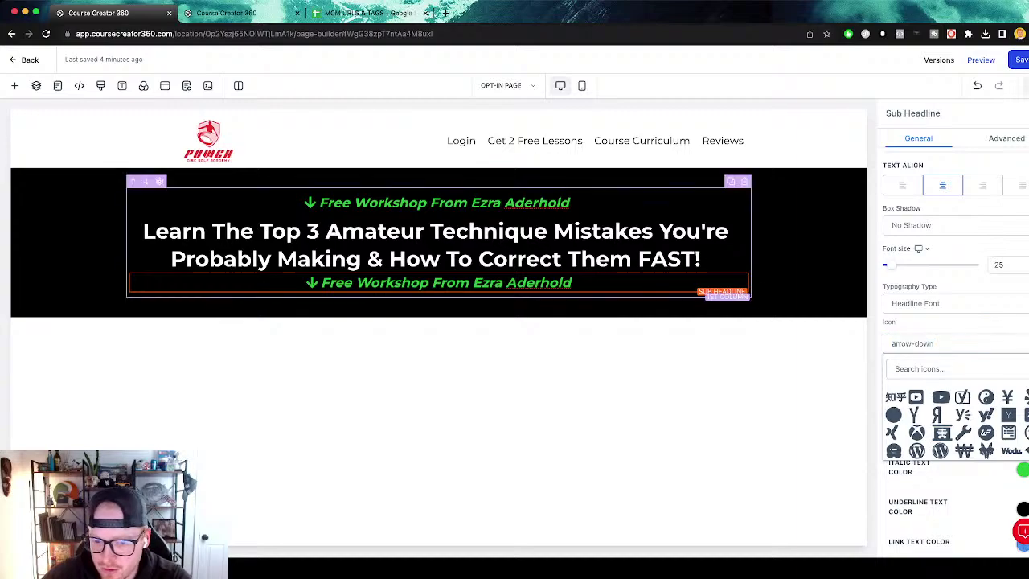
left_click(741, 266)
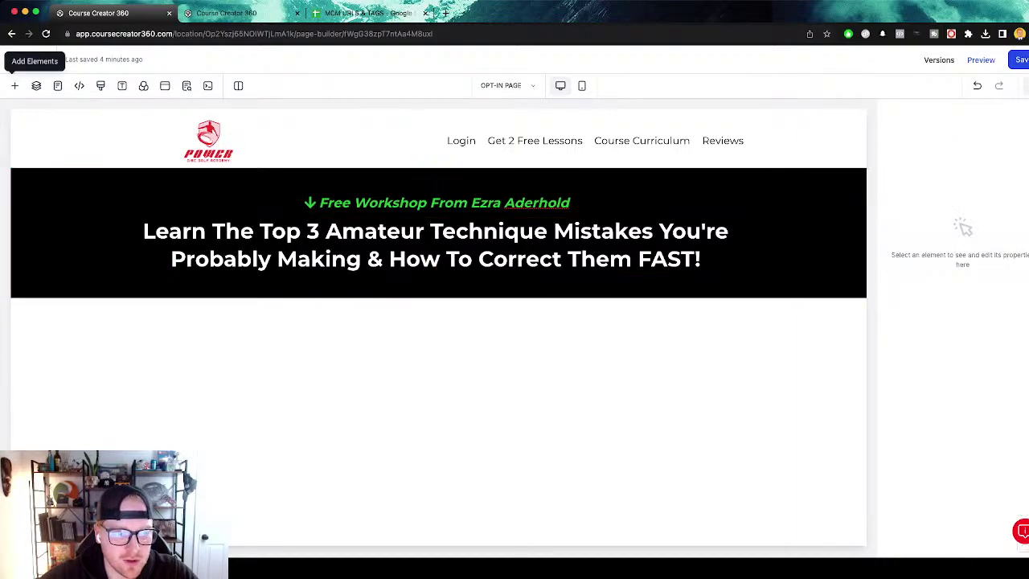
Add a new sub-headline beneath the main headline and style its text bold, italic and bright green.
left_click(15, 85)
left_click_drag(204, 207, 420, 281)
triple_click(420, 281)
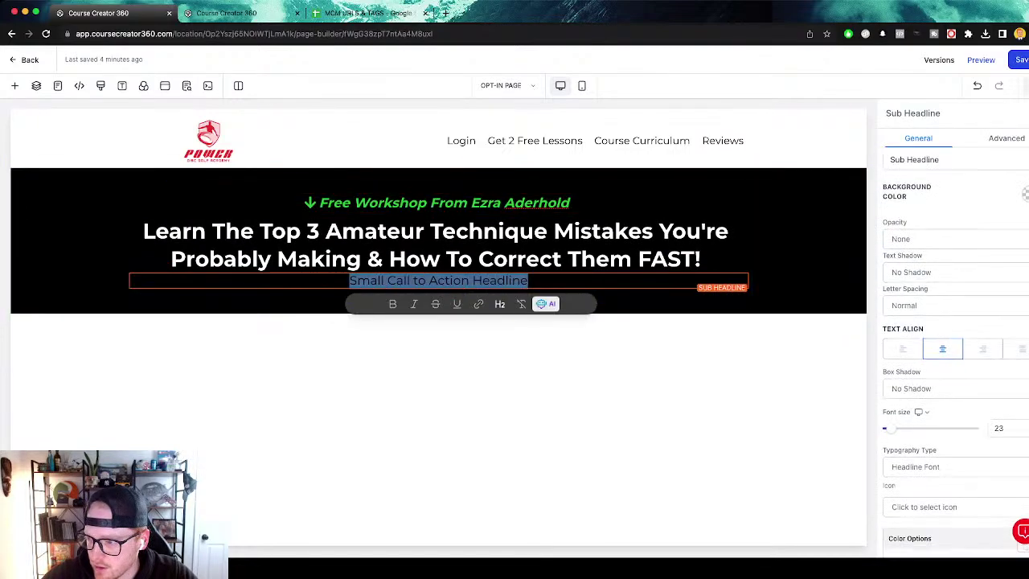
key("ctrl+i")
scroll(955, 338, "down", 5)
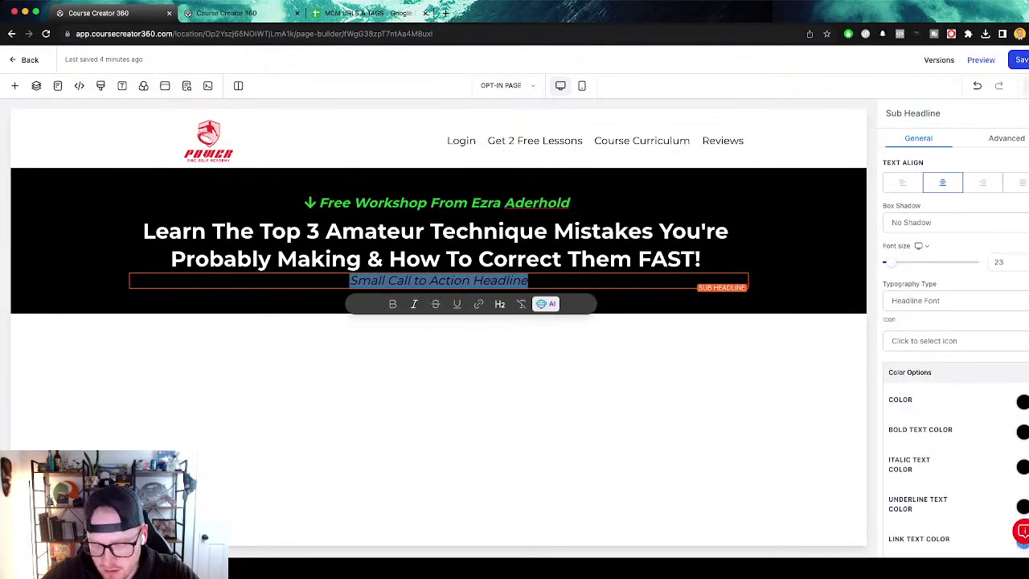
key("ctrl+b")
scroll(956, 337, "down", 2)
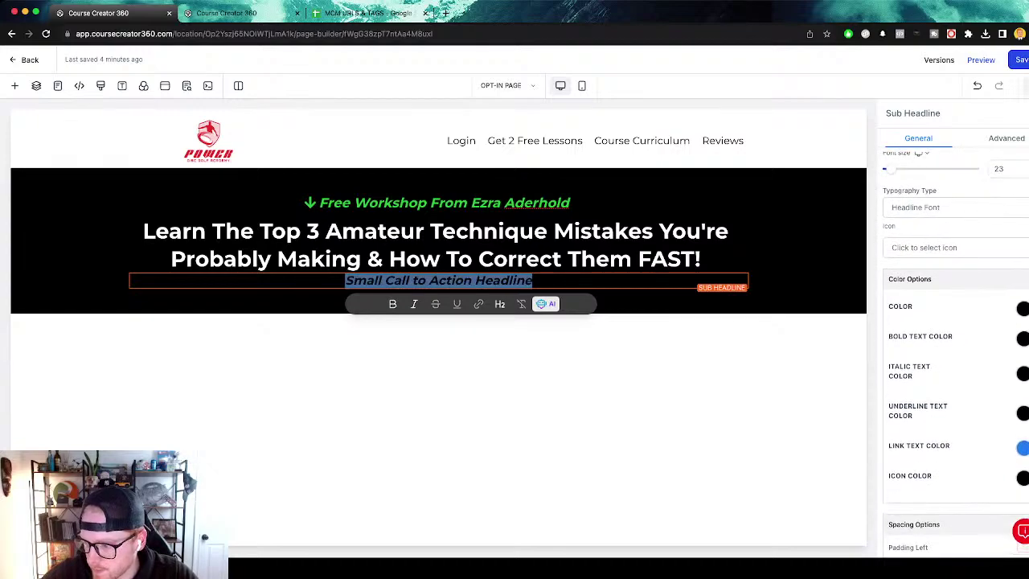
left_click(1022, 373)
left_click(894, 402)
Replace the new sub-headline's placeholder text with "Number 3 May Shock You".
left_click_drag(533, 280, 346, 280)
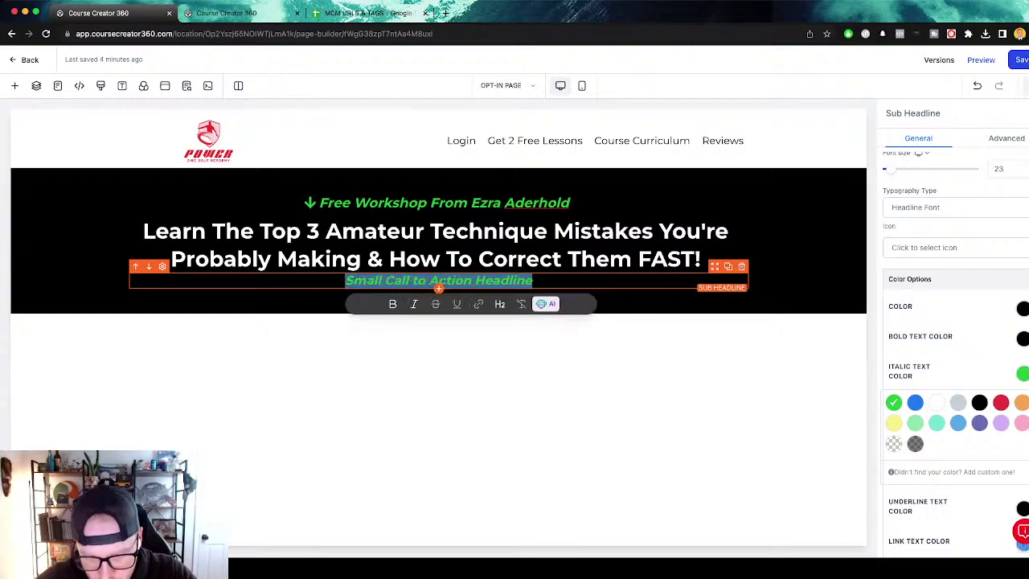
type("Numbe")
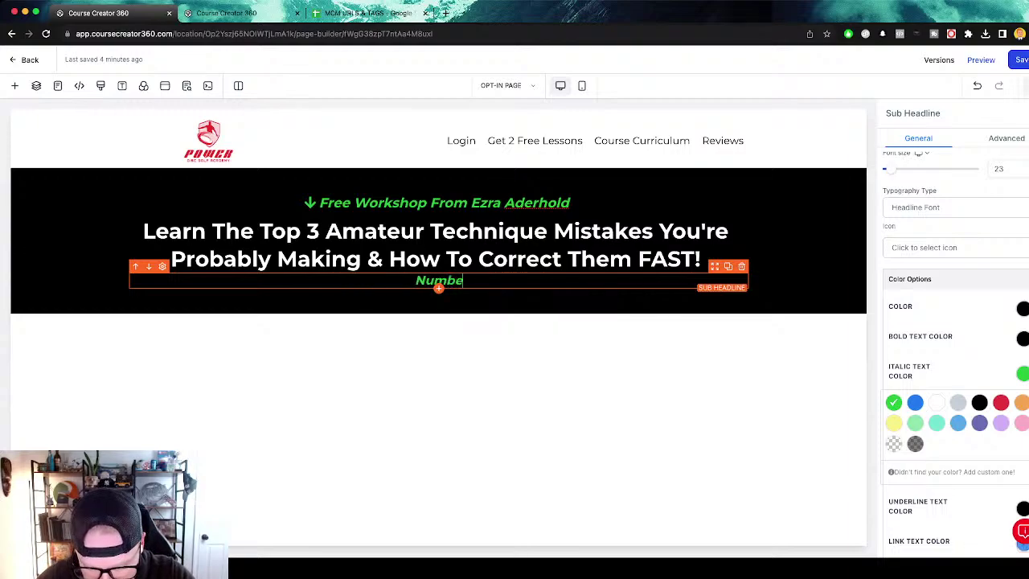
type("r 3 M")
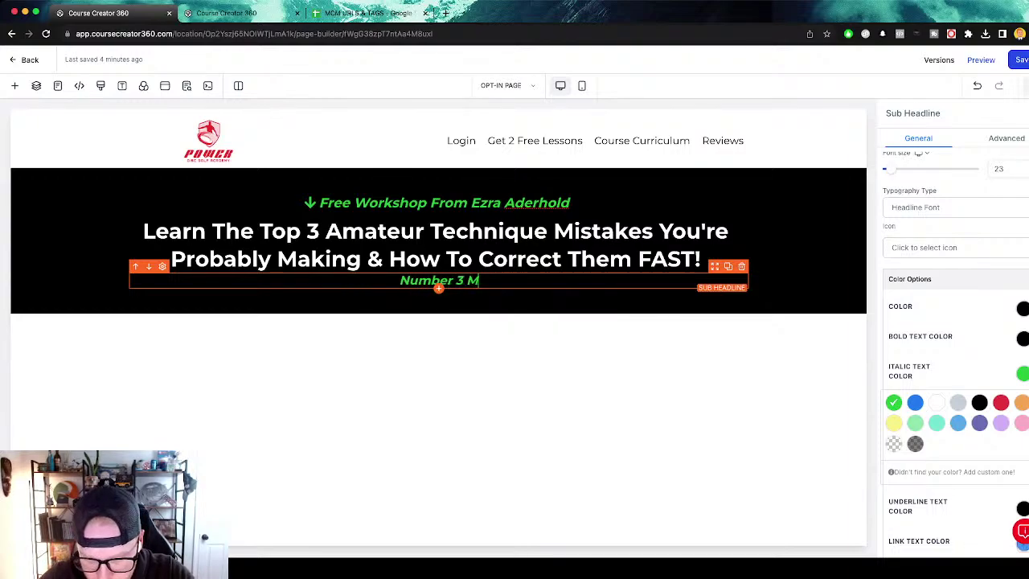
type("ay Shock You!")
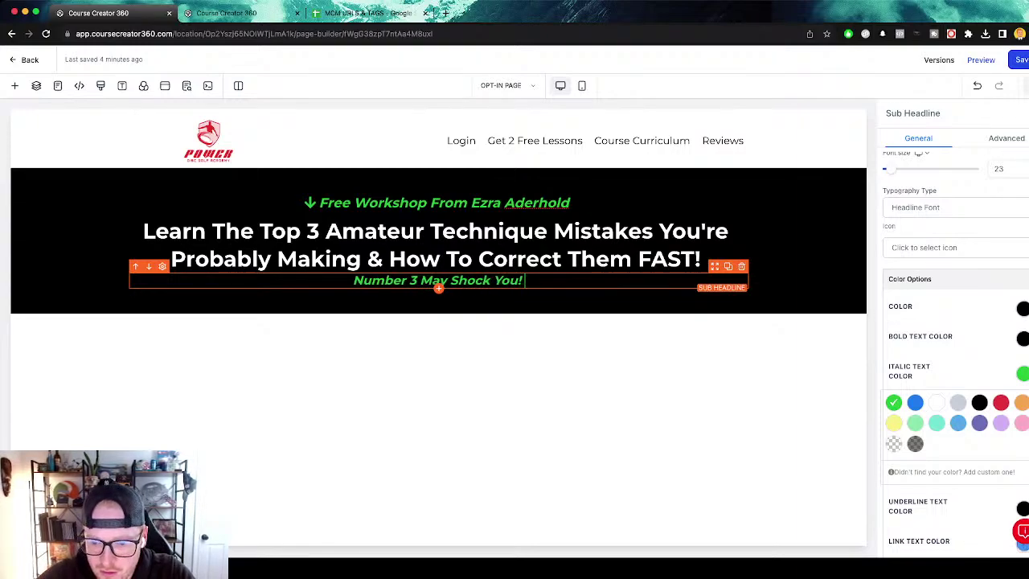
key("Escape")
scroll(955, 362, "down", 2)
key("BackSpace")
Add a little top margin to the lower sub-headline and set its font size to 15.
scroll(955, 361, "down", 4)
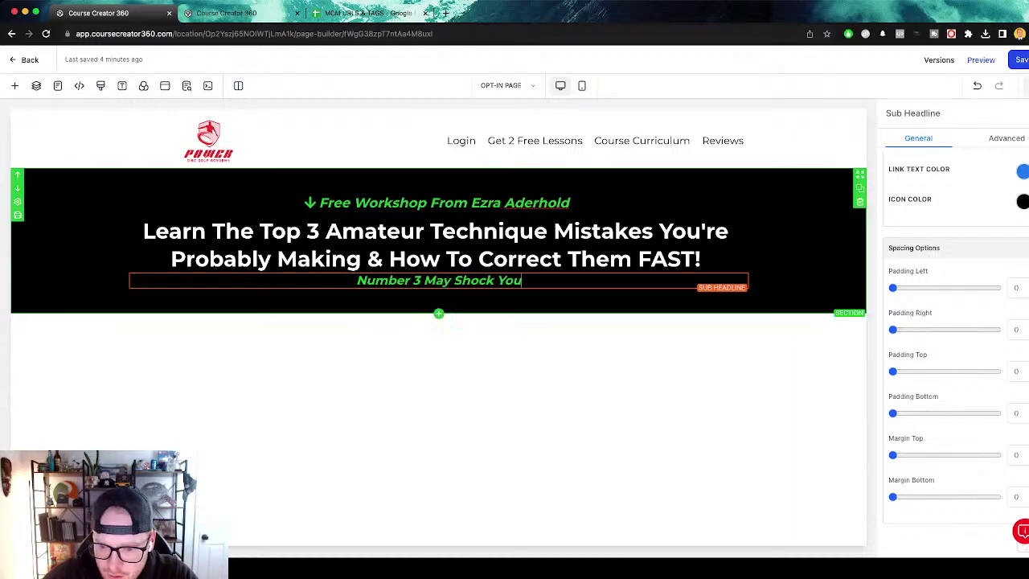
left_click_drag(893, 455, 899, 455)
scroll(955, 361, "up", 5)
double_click(998, 324)
type("15")
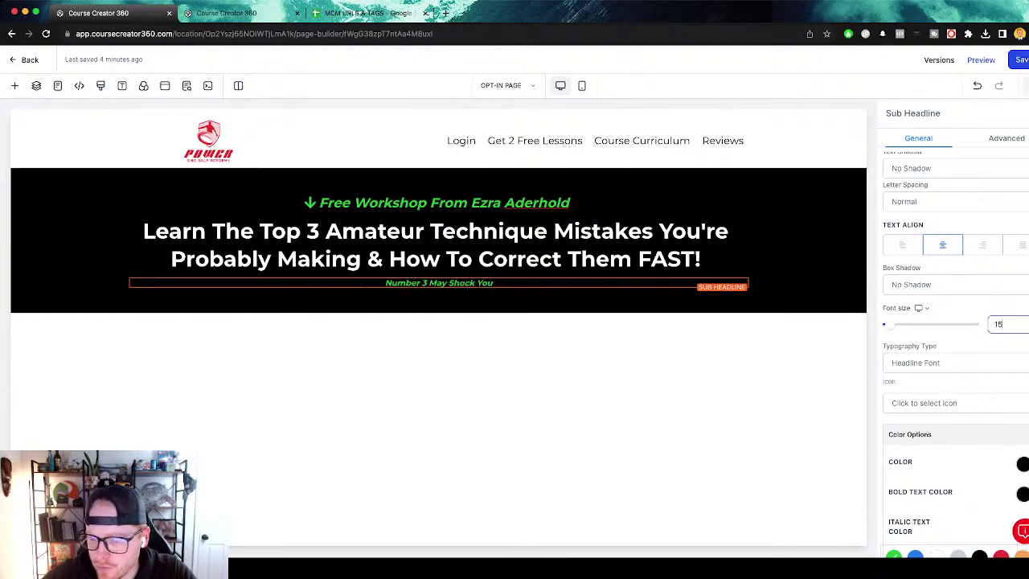
Delete the "Number 3 May Shock You" sub-headline and close the section settings.
left_click(438, 299)
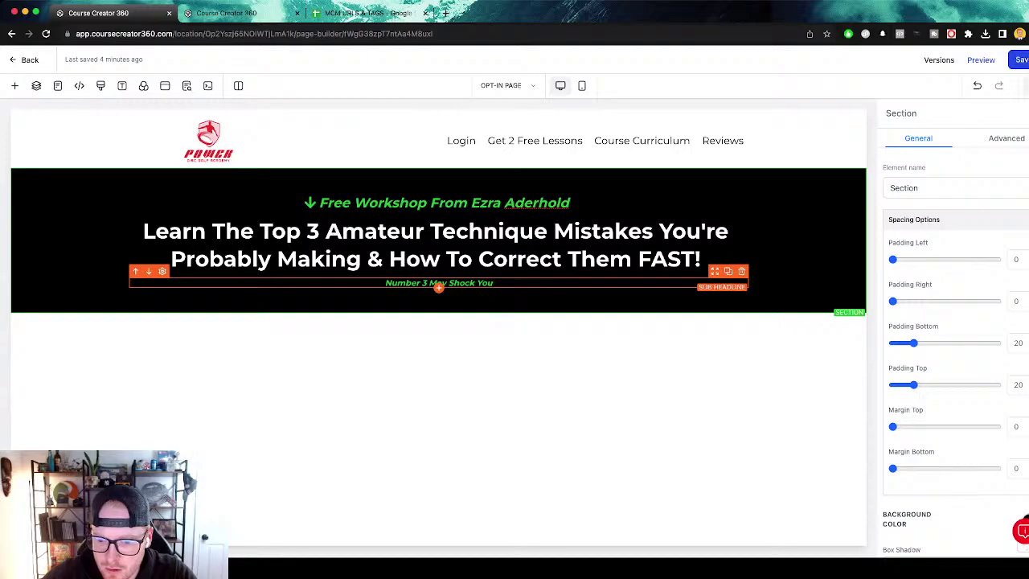
left_click(741, 271)
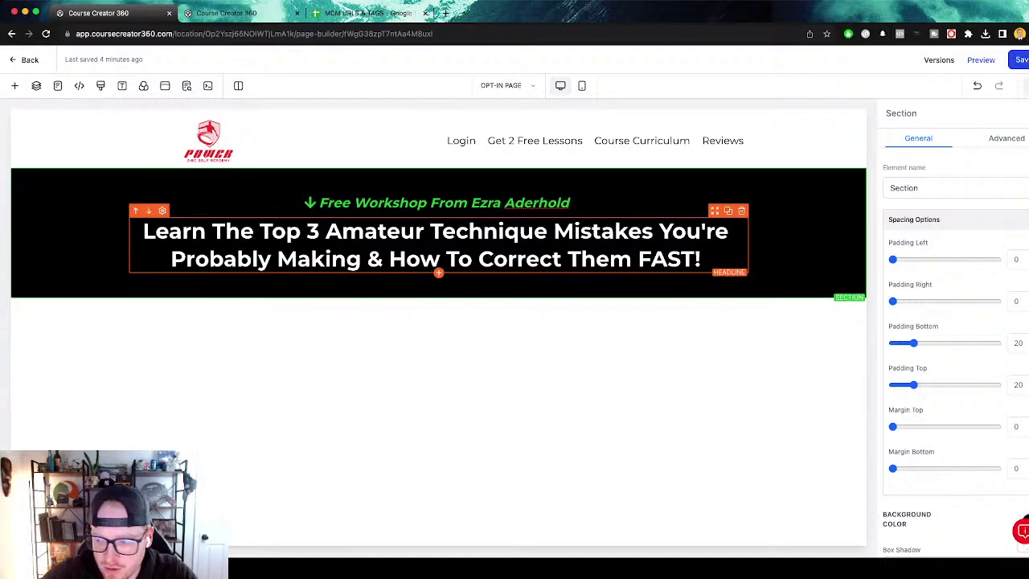
left_click(1028, 113)
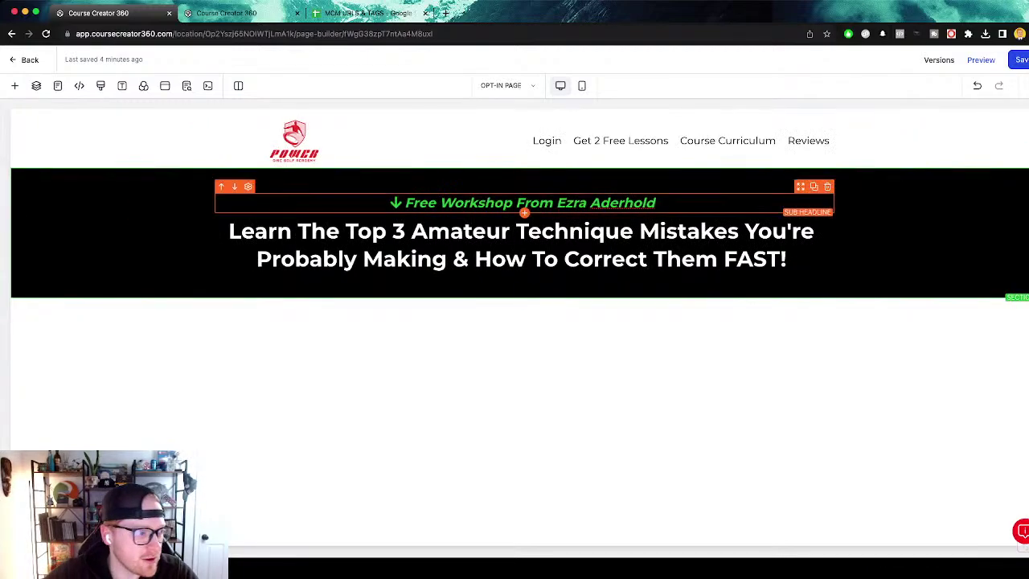
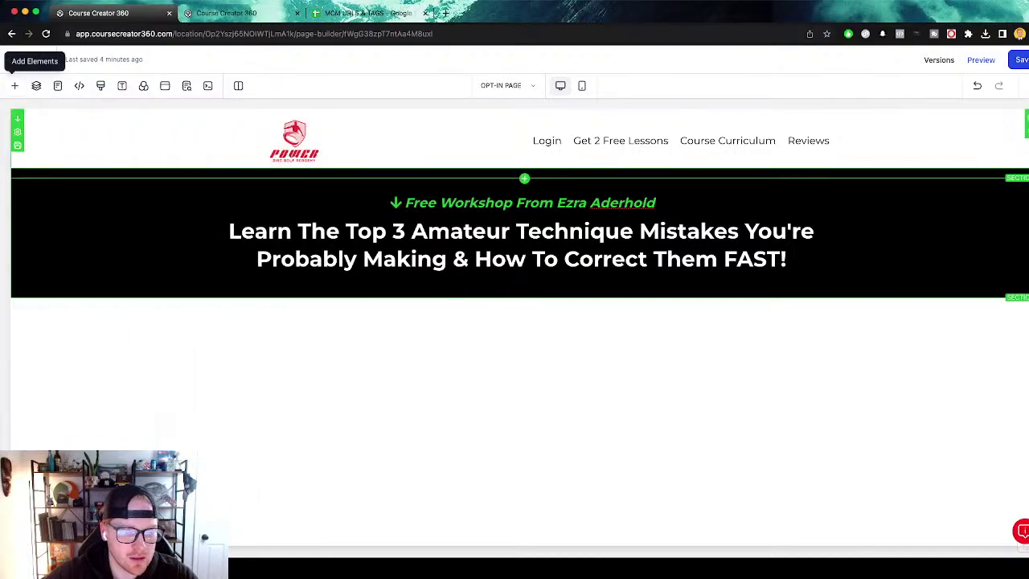
Add a two-column row beneath the headline in the black section and place an image element in its first column.
left_click(15, 85)
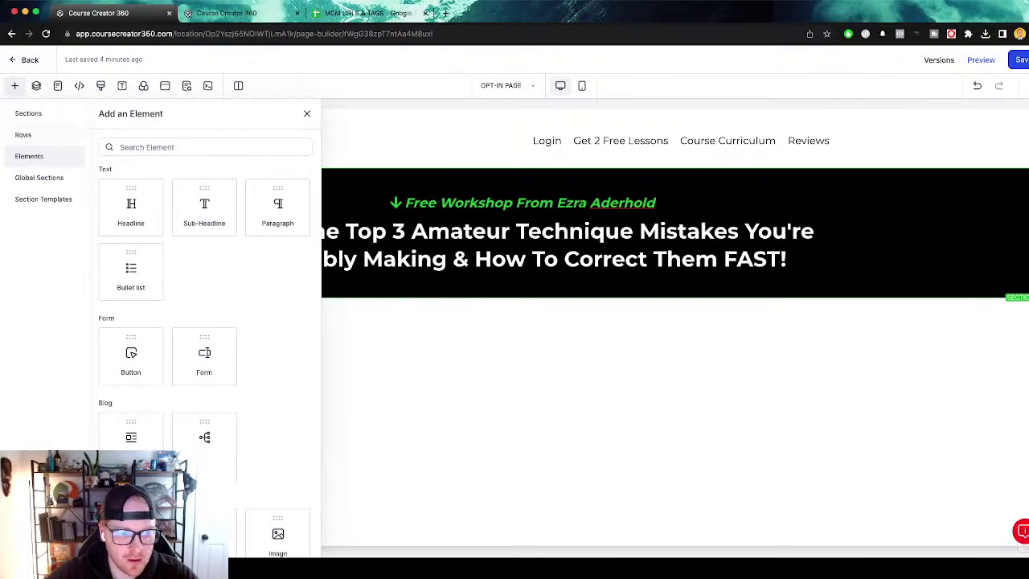
left_click(28, 113)
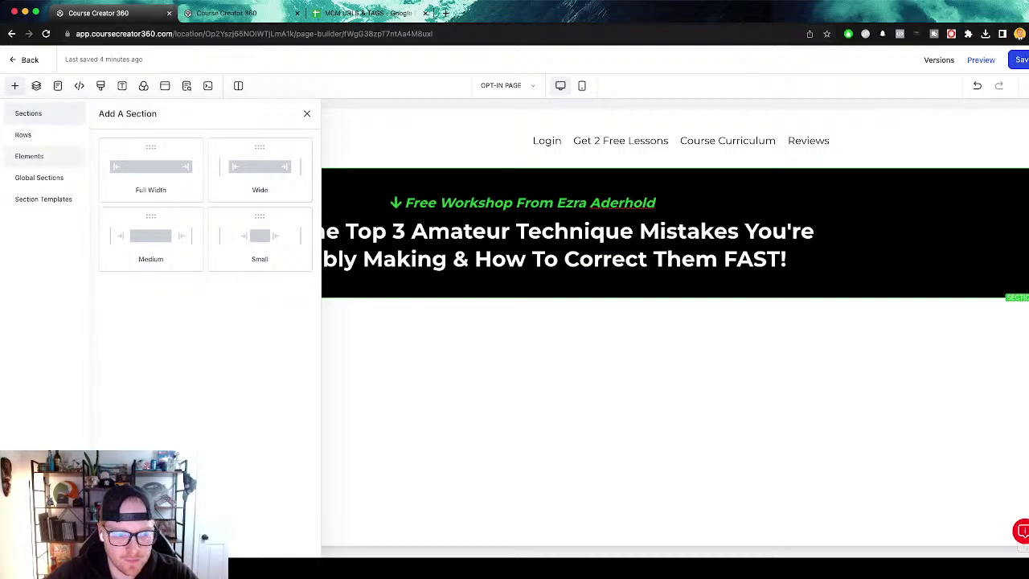
left_click(24, 134)
left_click_drag(260, 169, 337, 285)
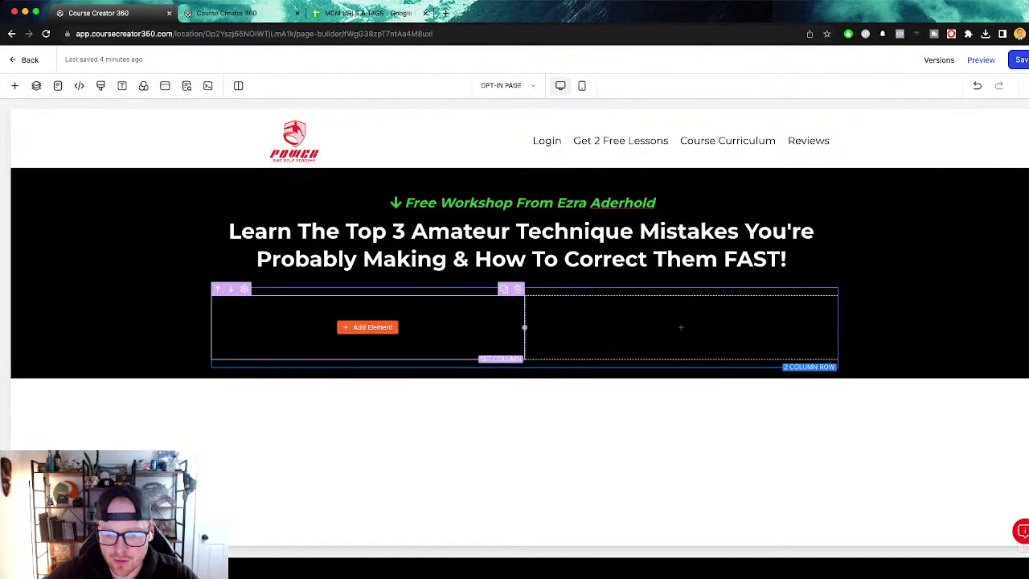
left_click(367, 327)
scroll(241, 346, "down", 3)
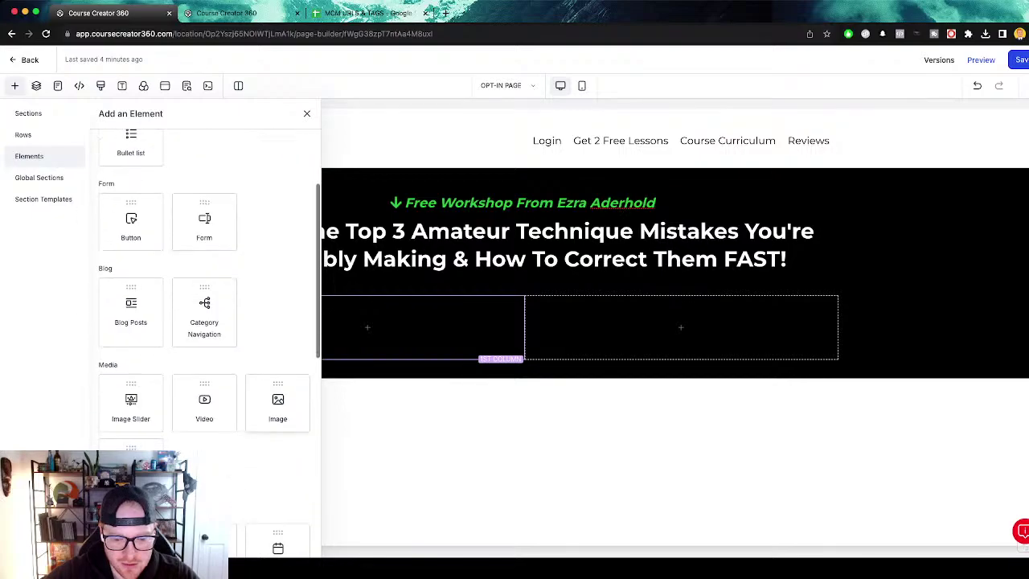
left_click(275, 404)
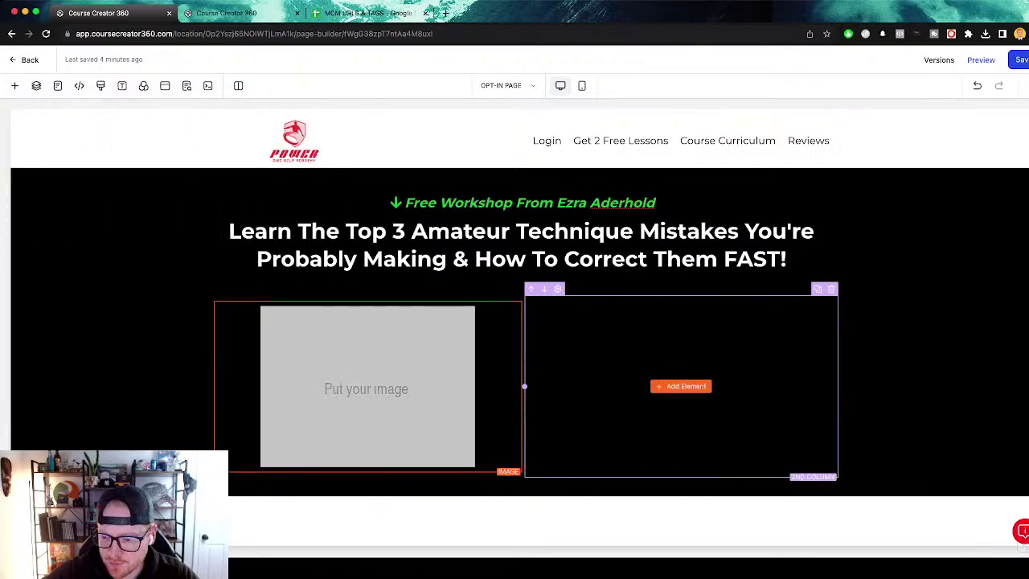
Give the second column of the new row a white background.
left_click(681, 386)
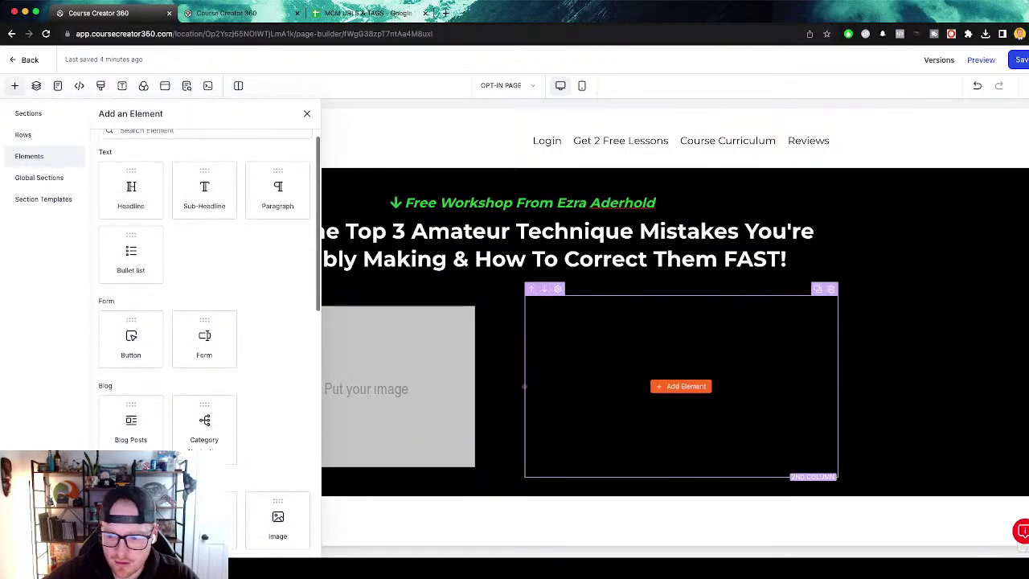
left_click(723, 361)
scroll(952, 346, "down", 5)
scroll(953, 345, "up", 1)
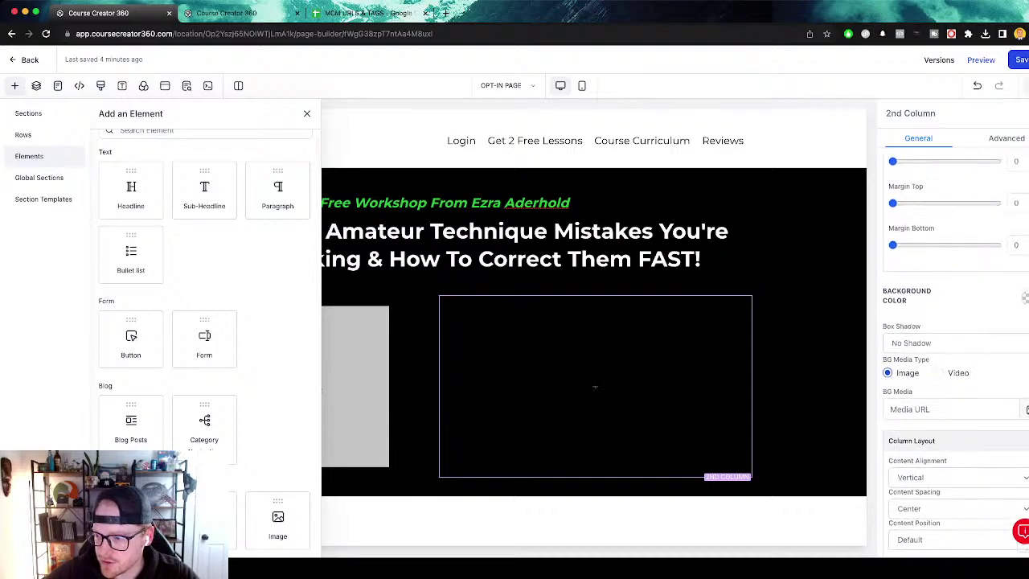
left_click(1025, 297)
left_click(931, 327)
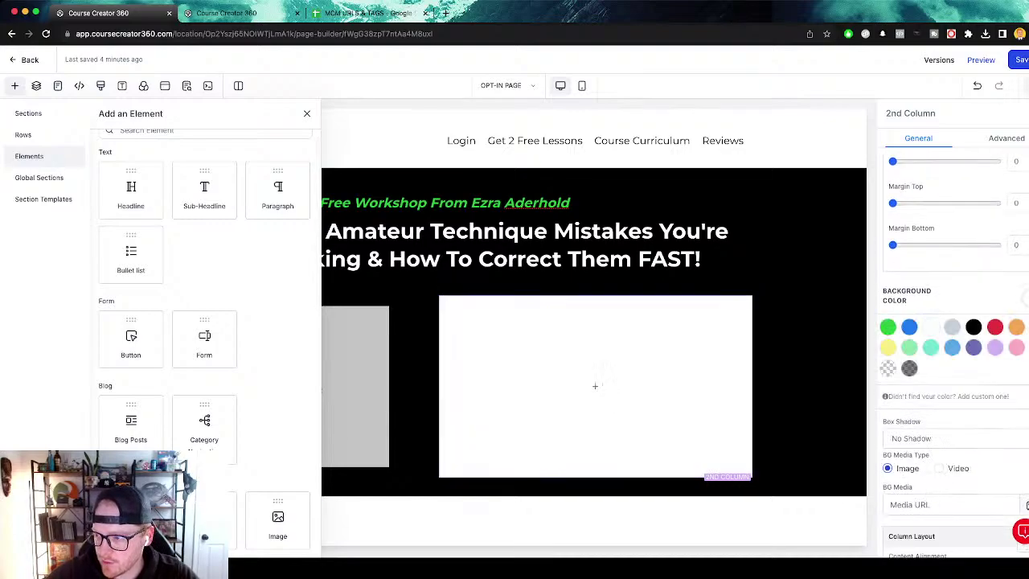
Apply a full border with a 15px radius to the second column and close the open settings.
left_click(1007, 138)
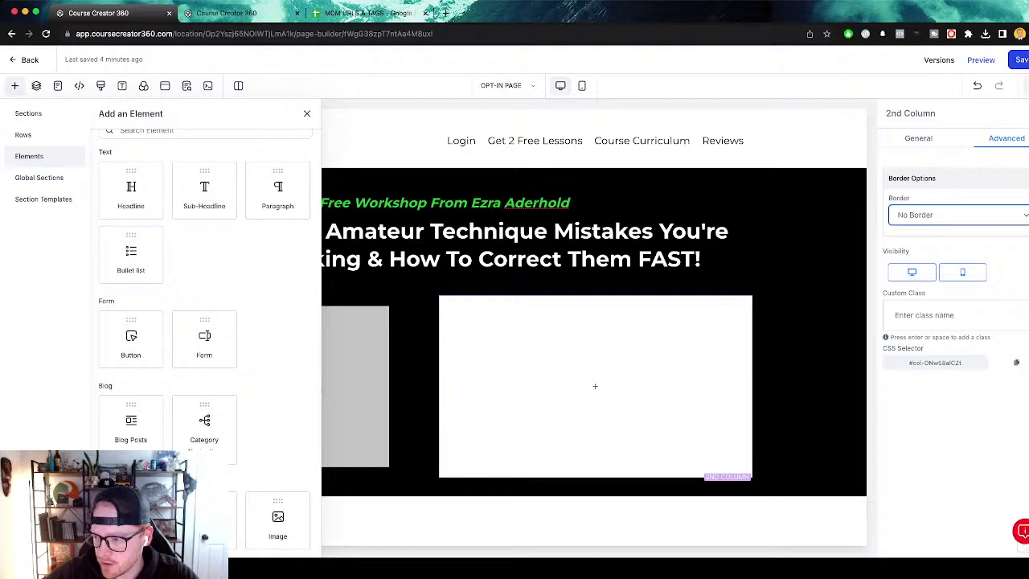
left_click(916, 230)
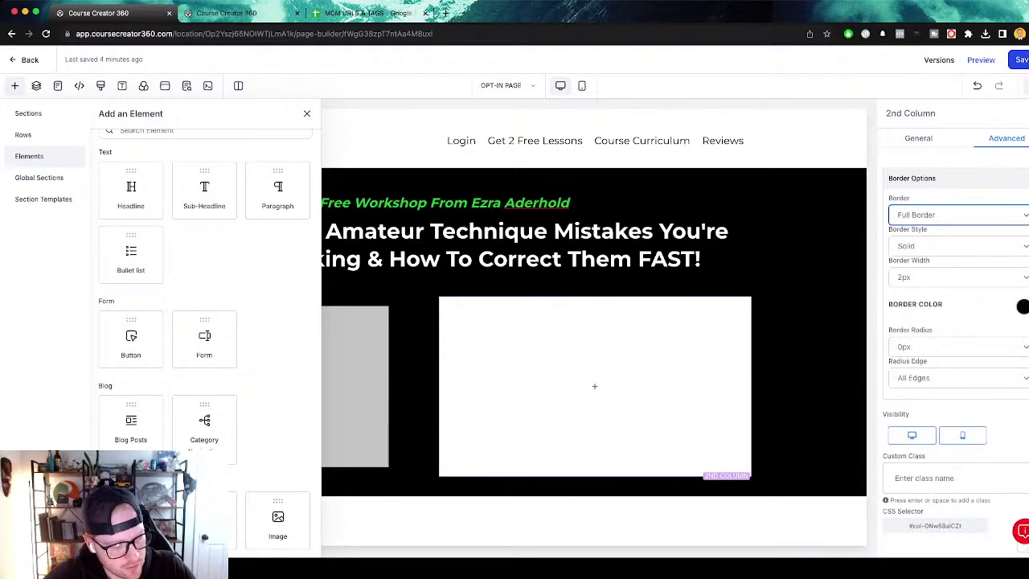
key("super+Tab")
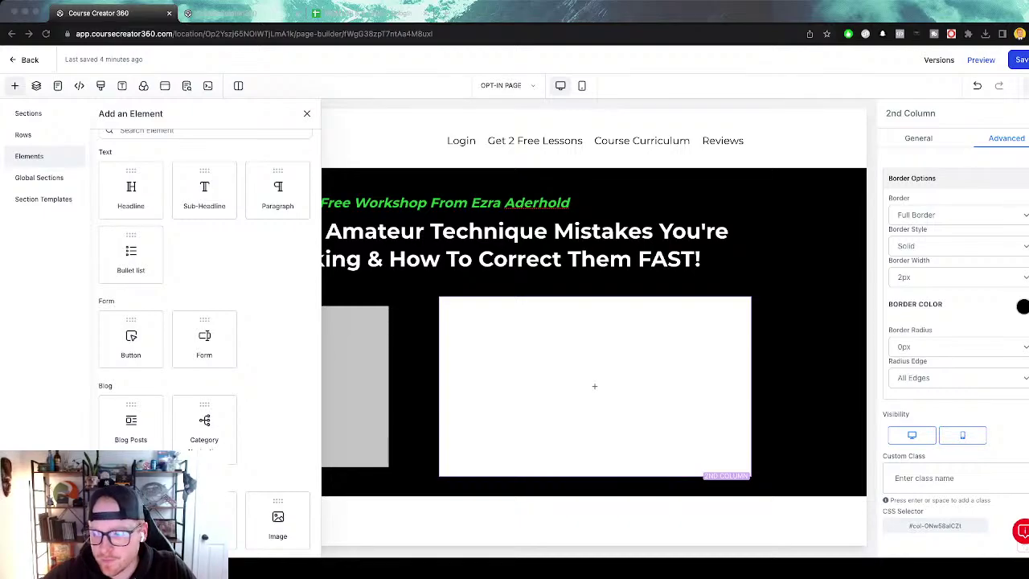
key("super+Tab")
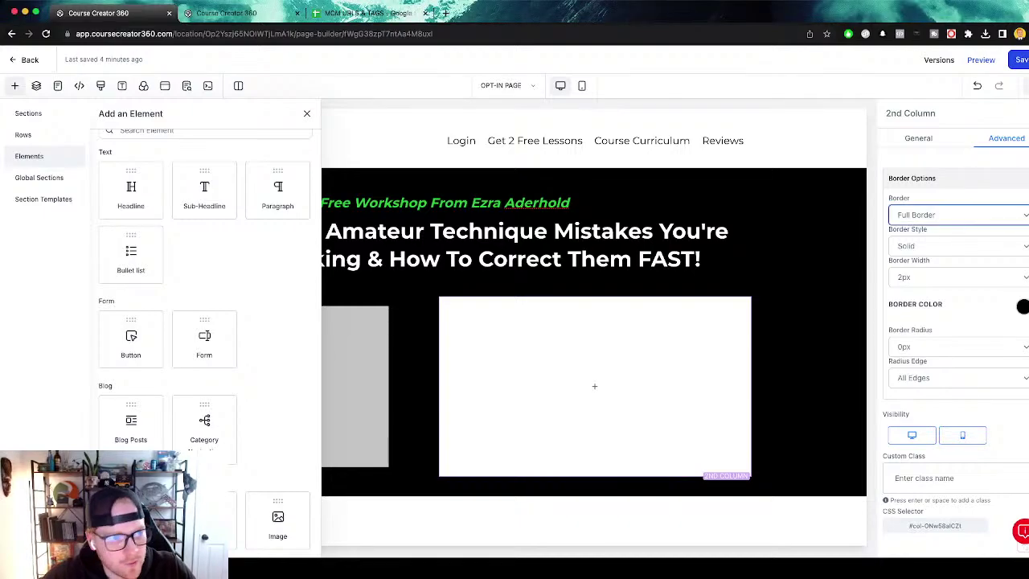
left_click(958, 377)
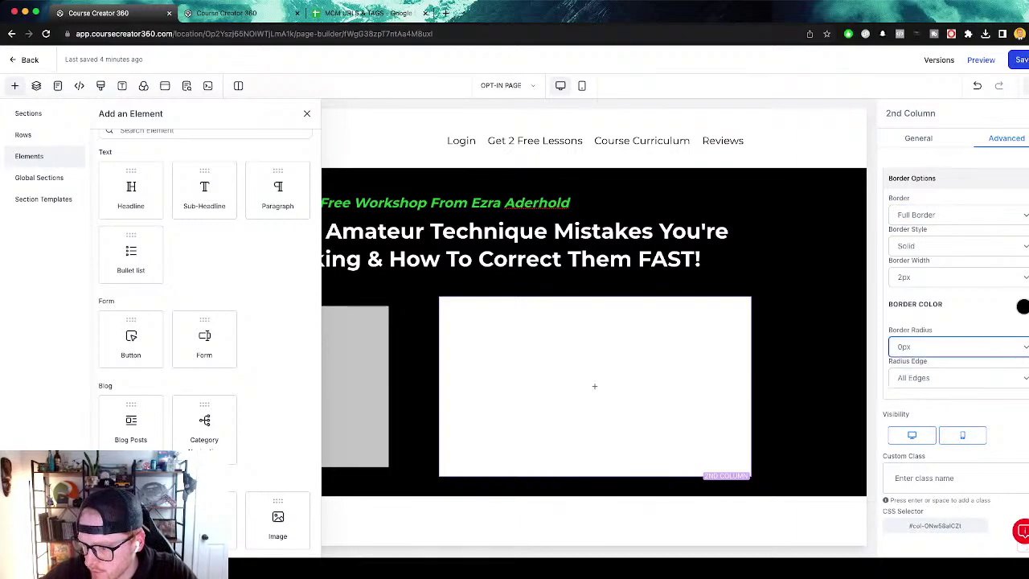
left_click(925, 372)
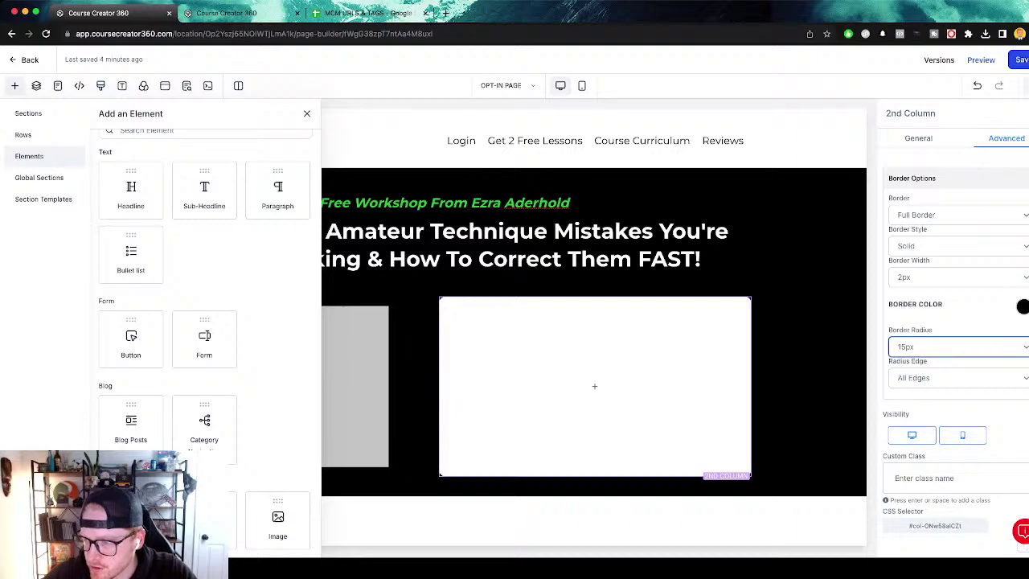
left_click(1027, 114)
left_click(306, 113)
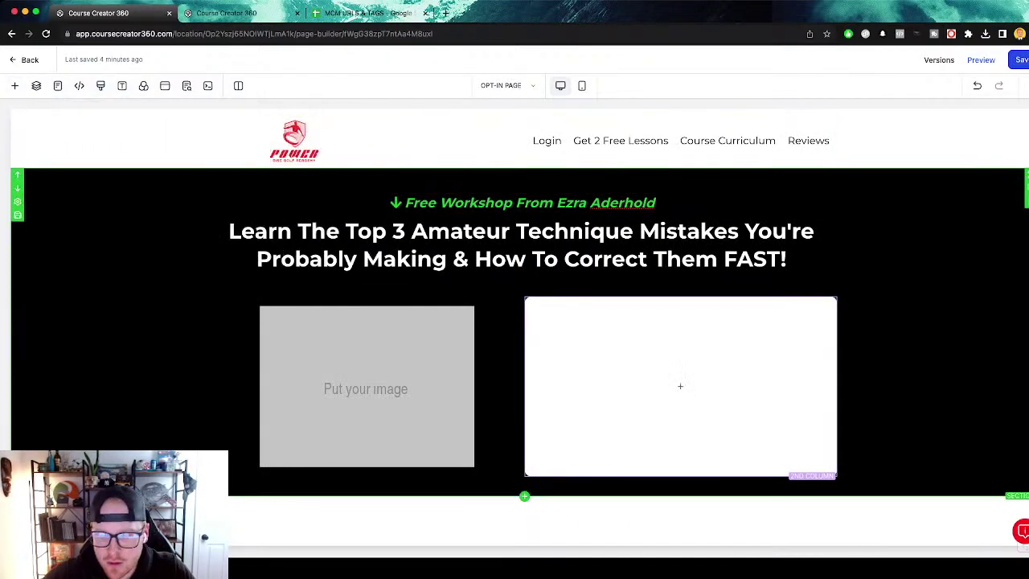
left_click(366, 388)
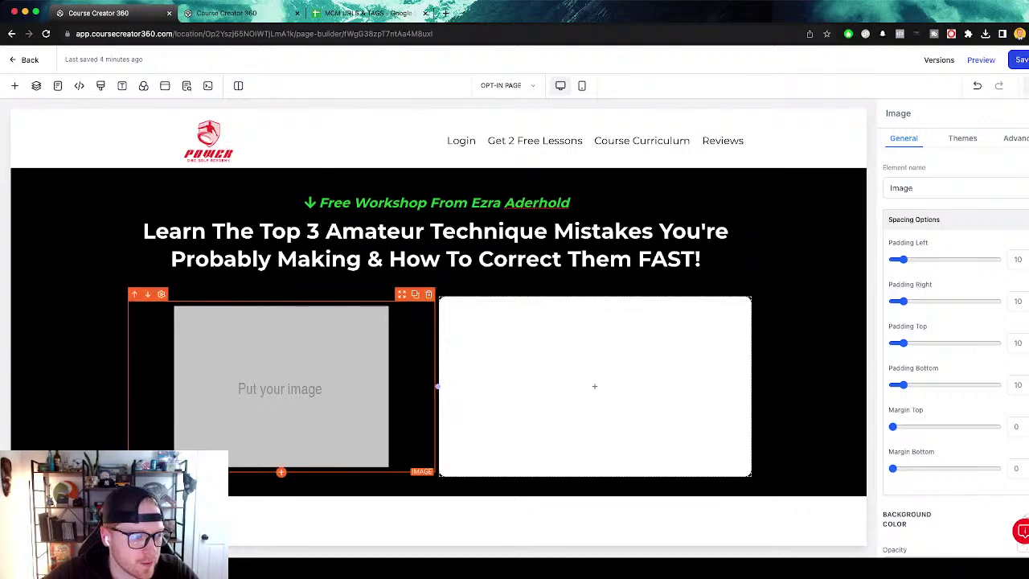
key("super+Tab")
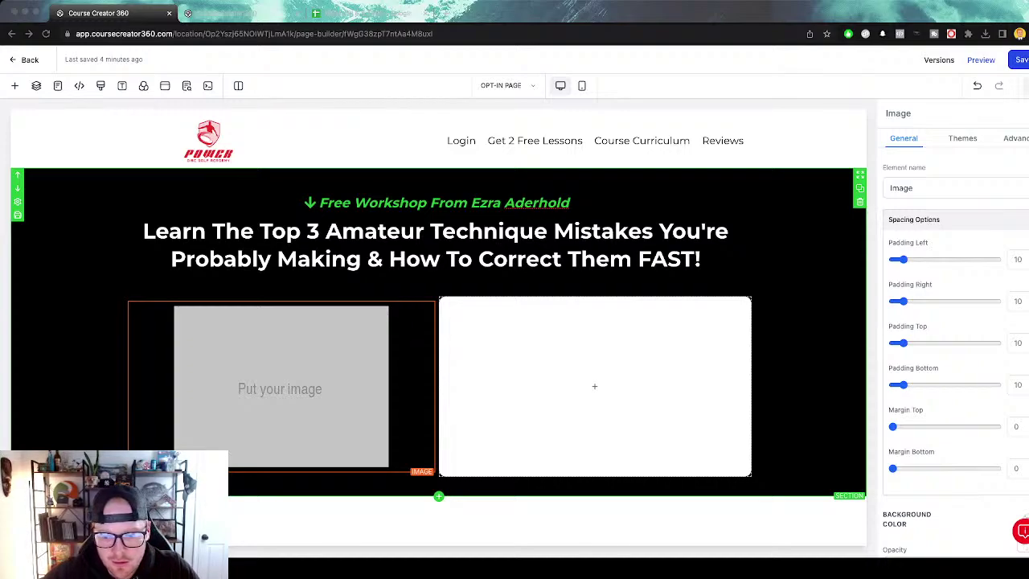
key("super+Tab")
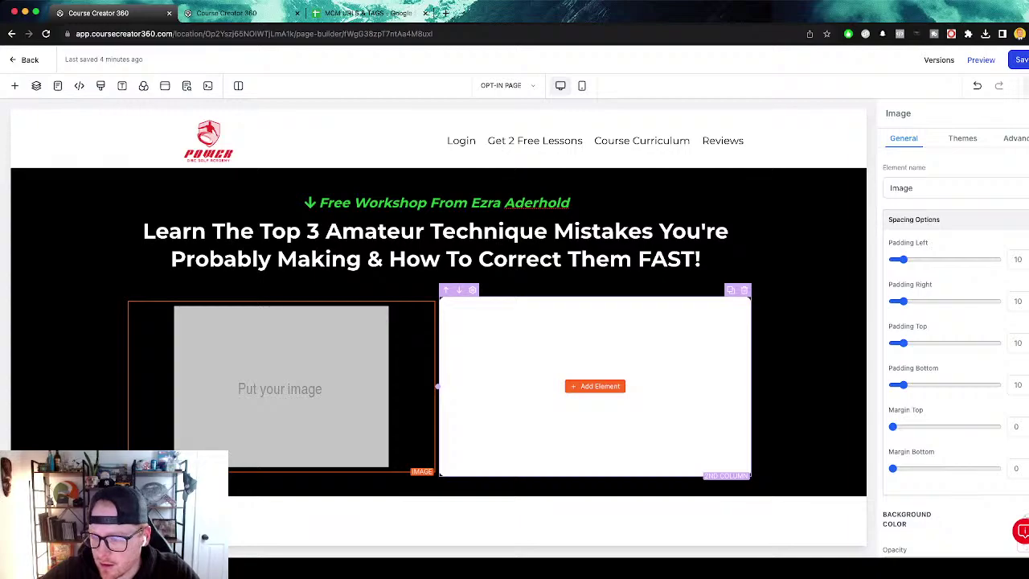
left_click(1028, 113)
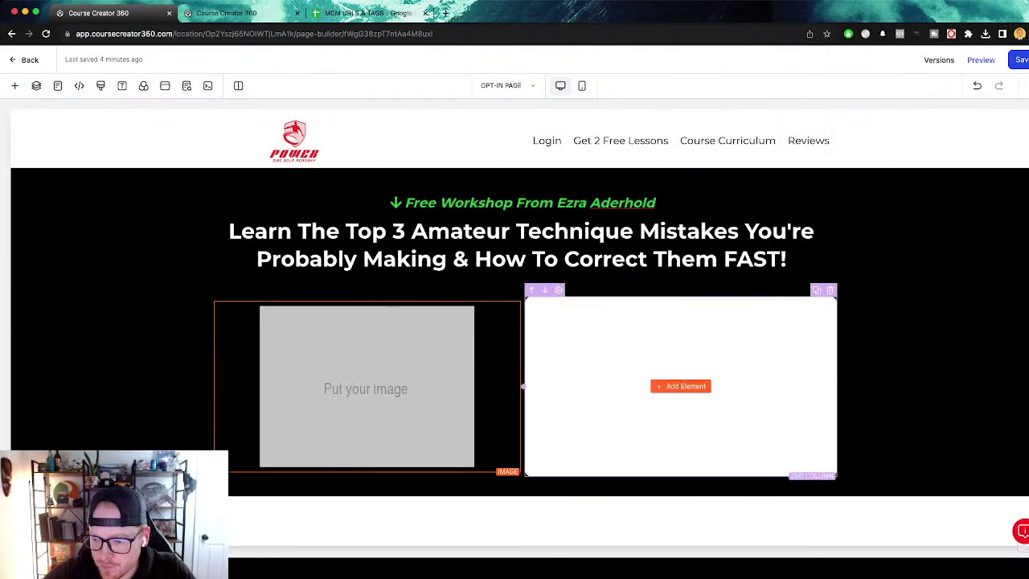
Add a headline, a paragraph and a button, stacked in that order, to the white second column.
left_click(680, 385)
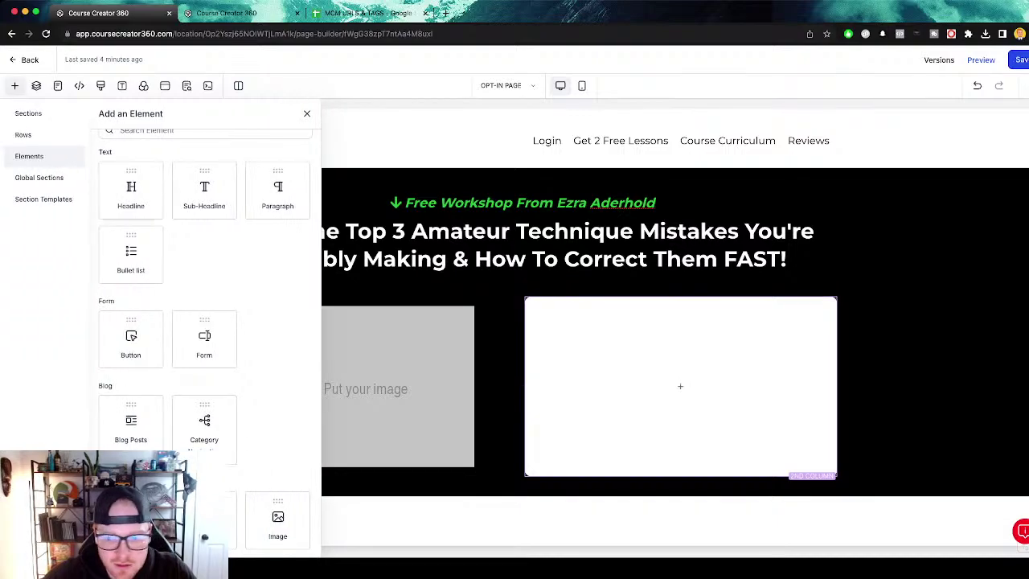
left_click_drag(131, 189, 678, 393)
left_click(14, 85)
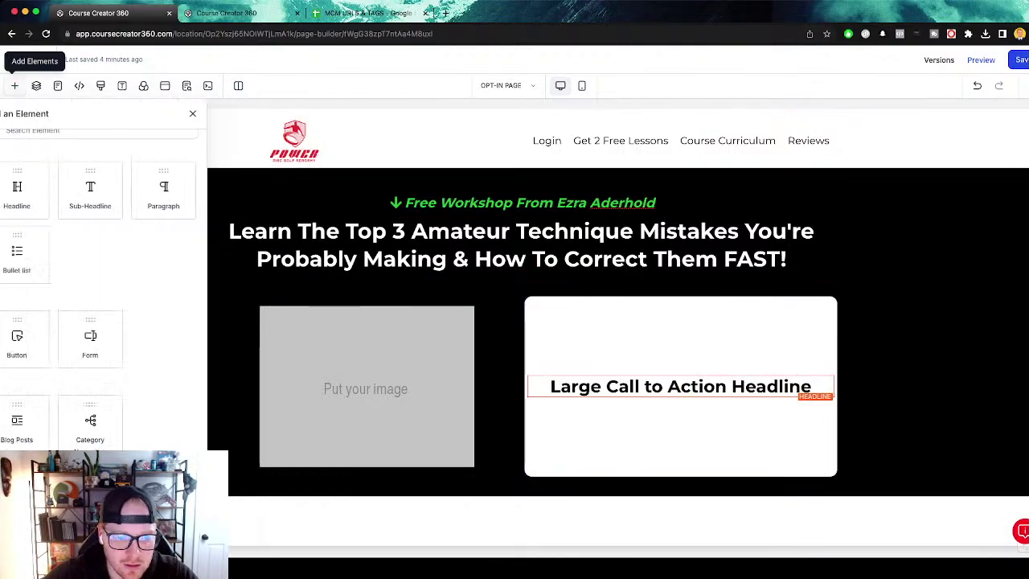
left_click_drag(276, 191, 680, 402)
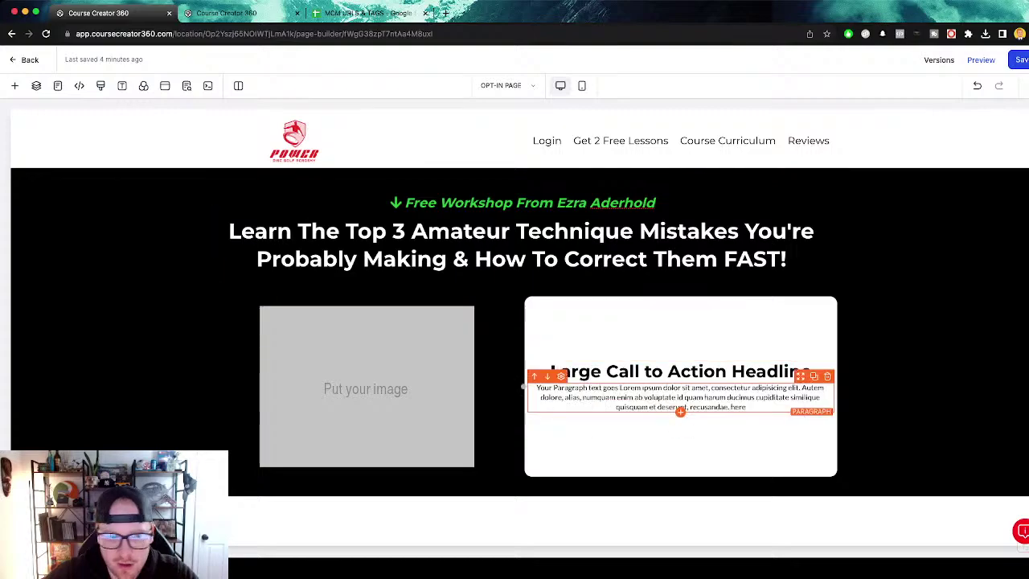
left_click(14, 85)
left_click_drag(131, 335, 523, 386)
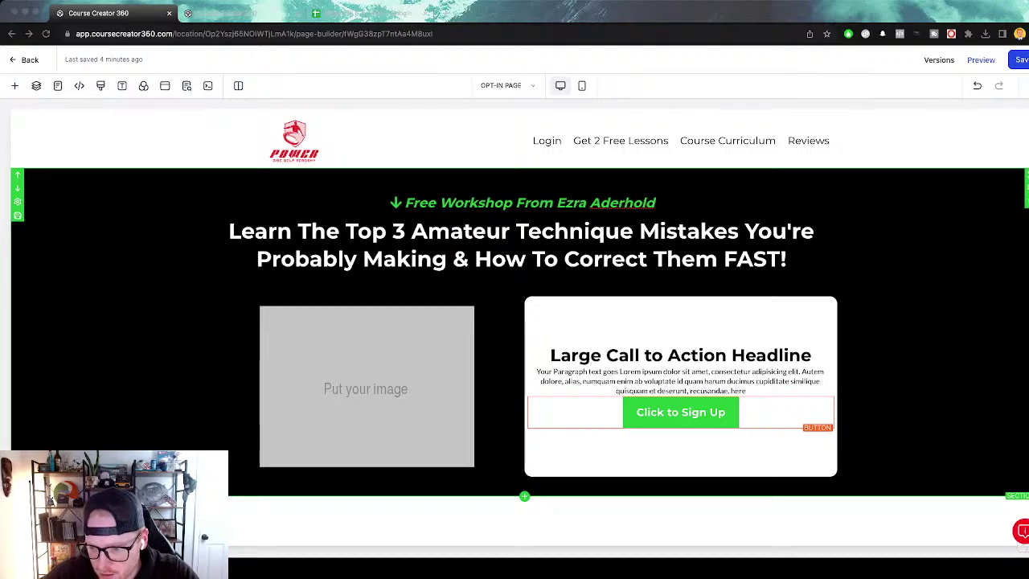
Replace the placeholder paragraph with the Power Disc Golf Academy Webinar description and set its font size to 18.
left_click(680, 381)
key("super+a")
type("n this Power Disc Golf Academy Webinar, Ezra Aderhold will be covering the Top 3 Amateur Technique Mistakes. These mistakes rob power and distance, decrease accuracy and make it hard for you to score well on the disc golf course.  These mistakes include rounding, poor pull through and an incorrect brace. Ezra will help you to identify if one of these is something that is hurting your game. He will also discuss how to fix these mistakes.  This is a jam packed 30 minute webinar conversation. Also included is a Q&A session where Ezra answers questions about these mistakes.")
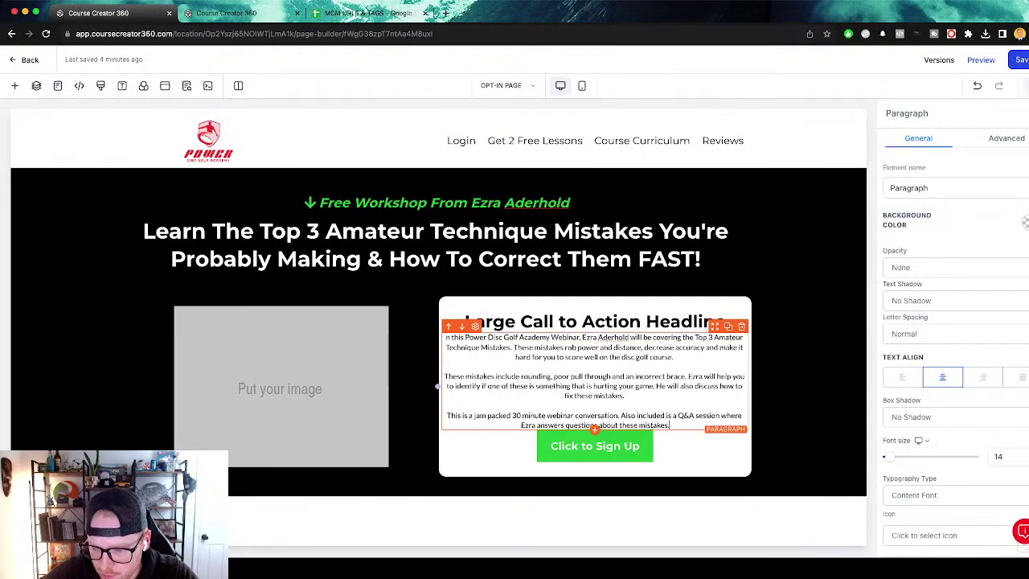
key("super+a")
scroll(955, 354, "down", 1)
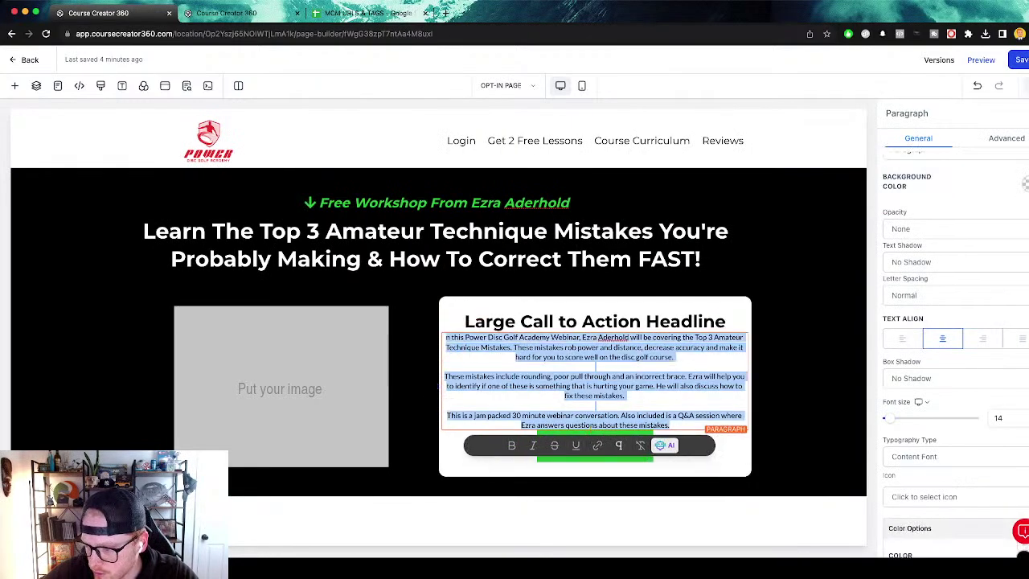
double_click(998, 418)
type("18")
key("Return")
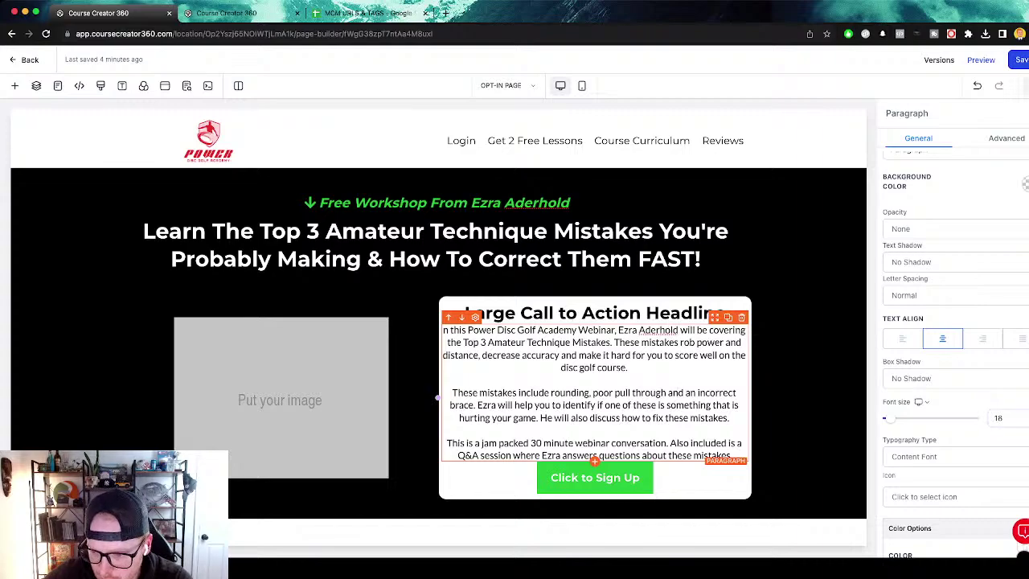
Cut the paragraph's opening sentence introducing the webinar, so the text starts with "These mistakes rob power and distance".
left_click(796, 397)
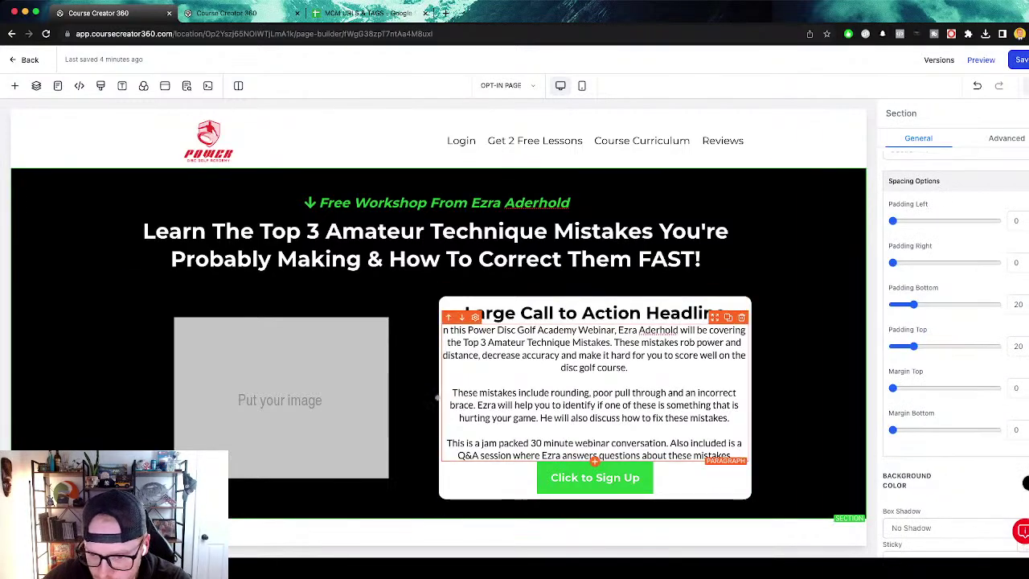
left_click(437, 397)
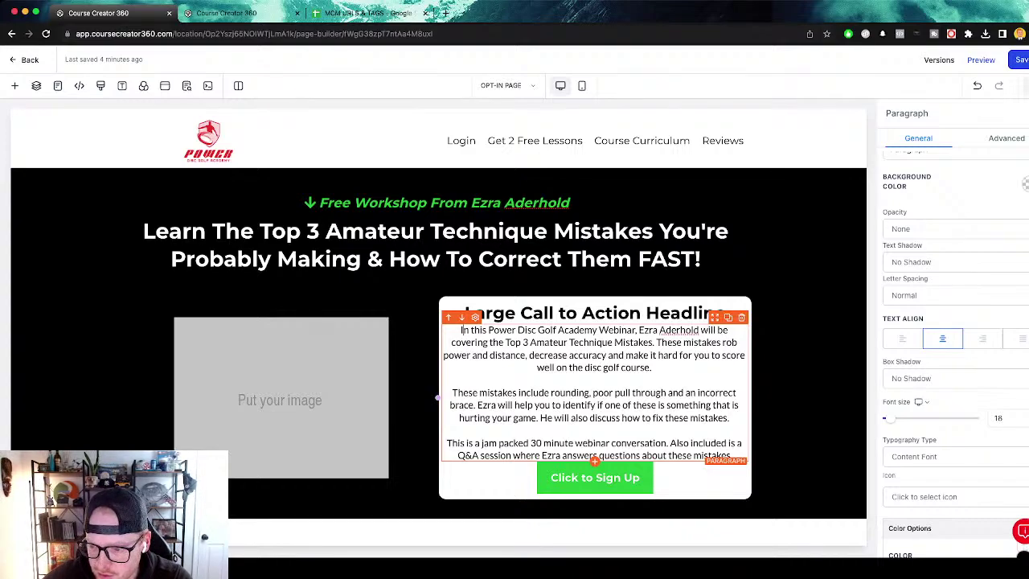
left_click_drag(657, 342, 460, 331)
key("super+x")
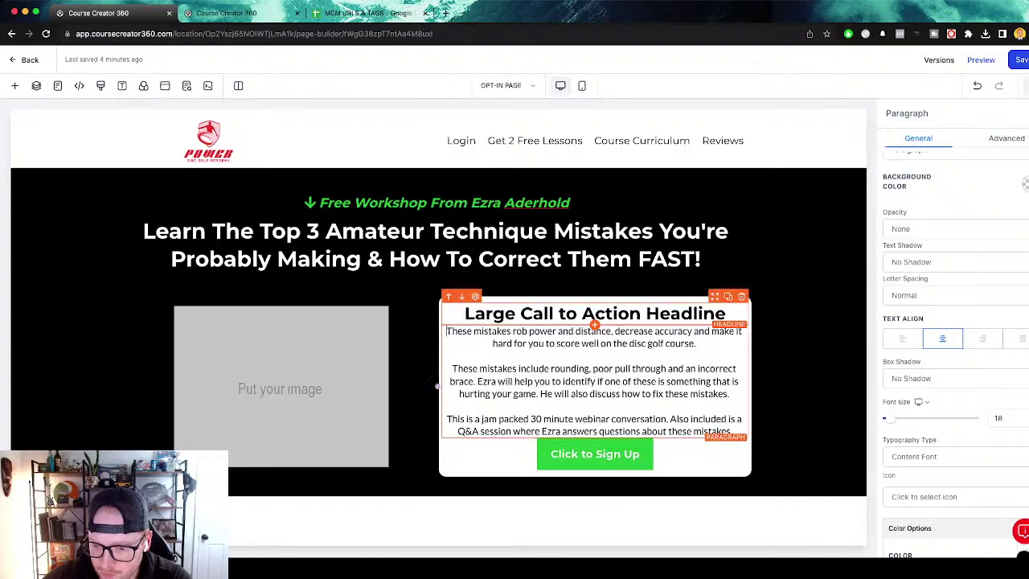
Replace the white column's placeholder headline with "Learn The Top 3 Mistakes".
left_click_drag(726, 313, 464, 314)
type("Lea")
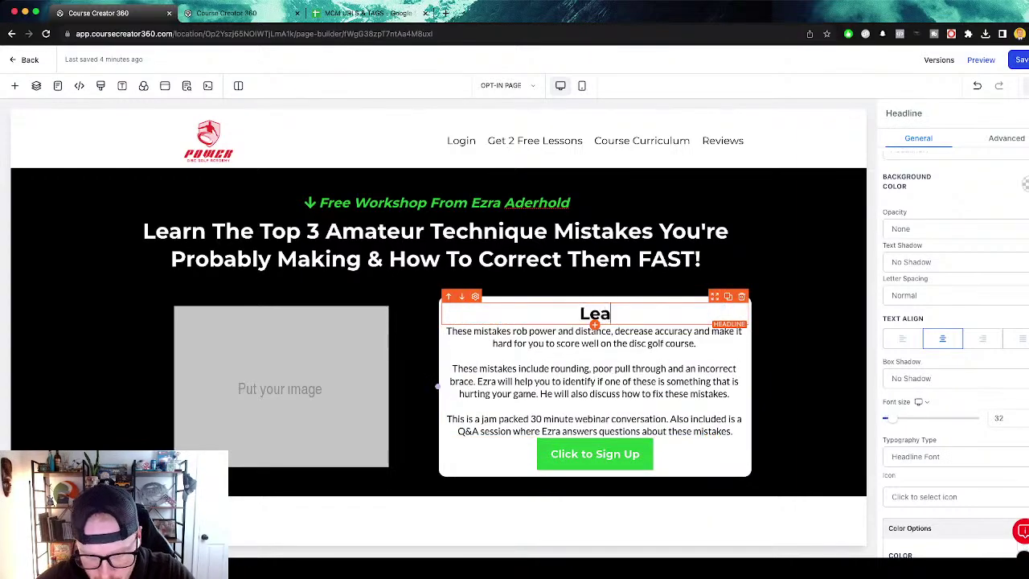
type("rn THe Top 3")
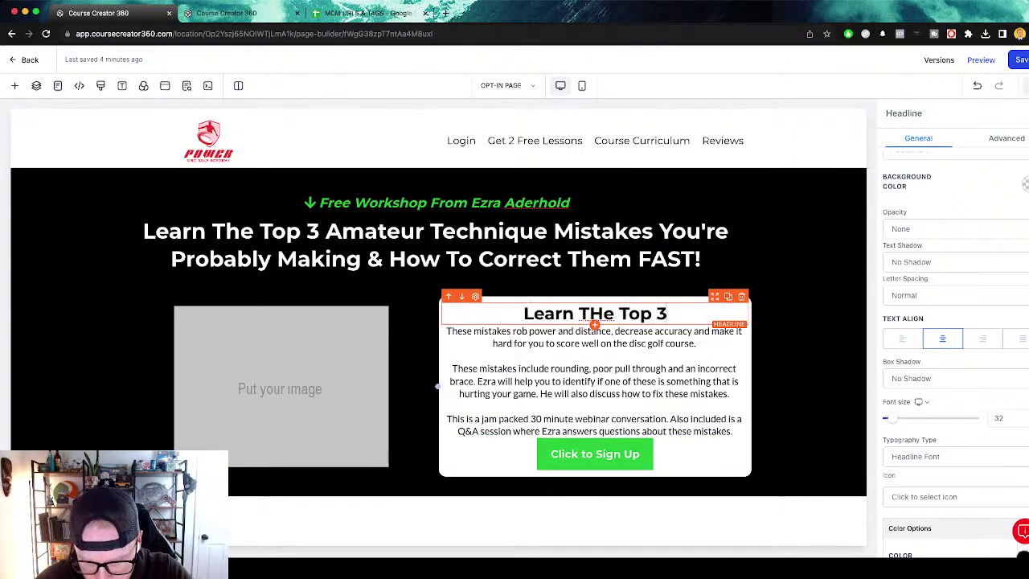
type(" Mistakes")
triple_click(552, 314)
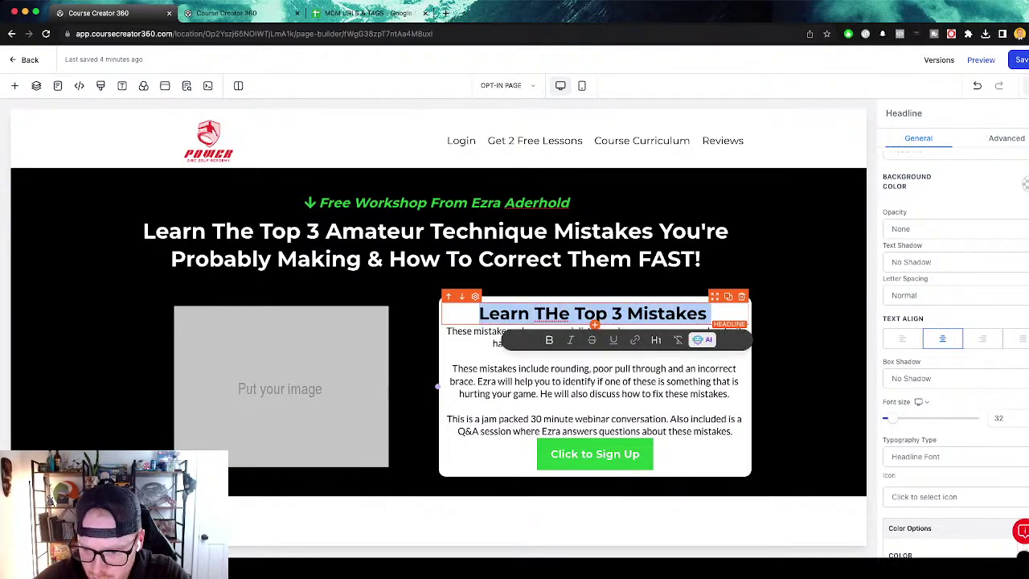
left_click(560, 313)
key("BackSpace")
type("h")
Extend the white column's headline with "That Are Holding Back Your Game" and set its font size to 25.
left_click(709, 313)
type("That Are Holding Back Your ")
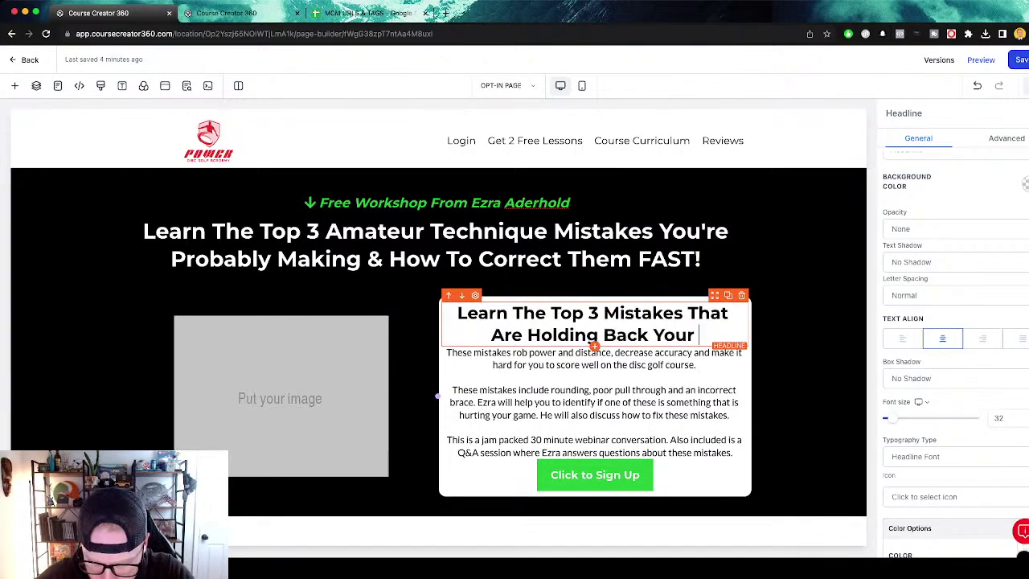
type("Game")
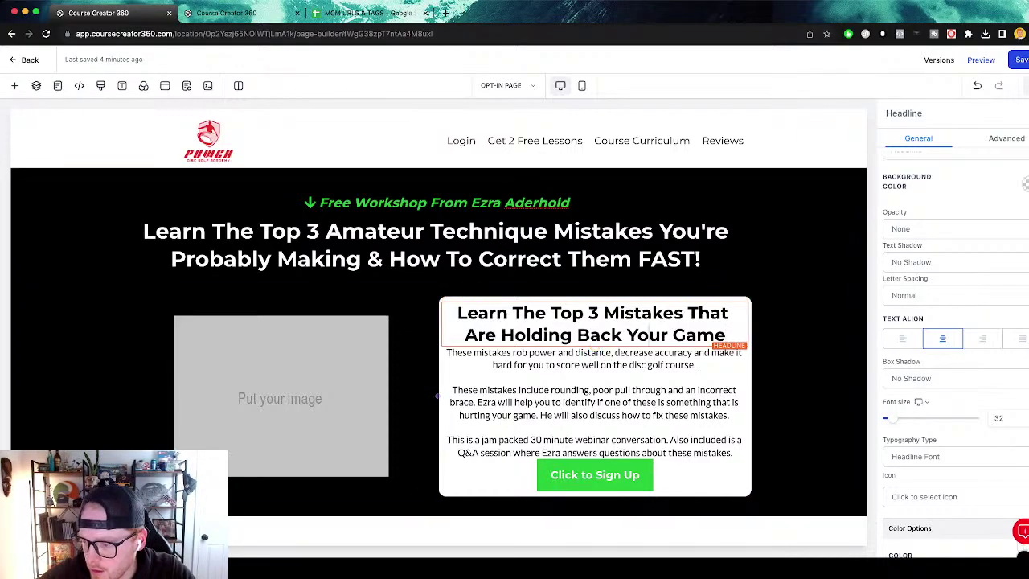
double_click(998, 418)
type("25")
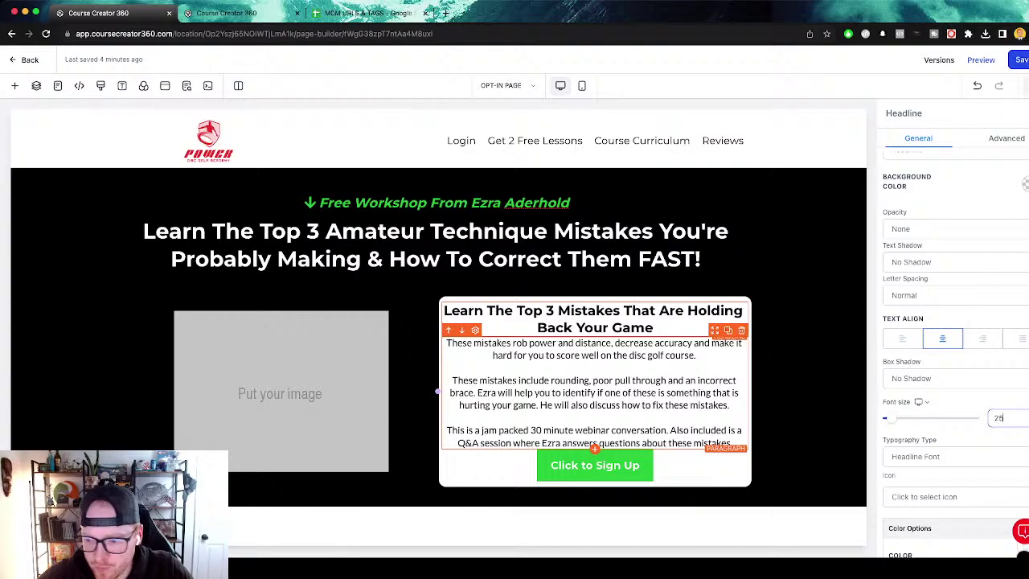
Delete "disc golf" from the paragraph's first sentence and remove the sentence listing rounding, poor pull through and an incorrect brace.
left_click(1027, 113)
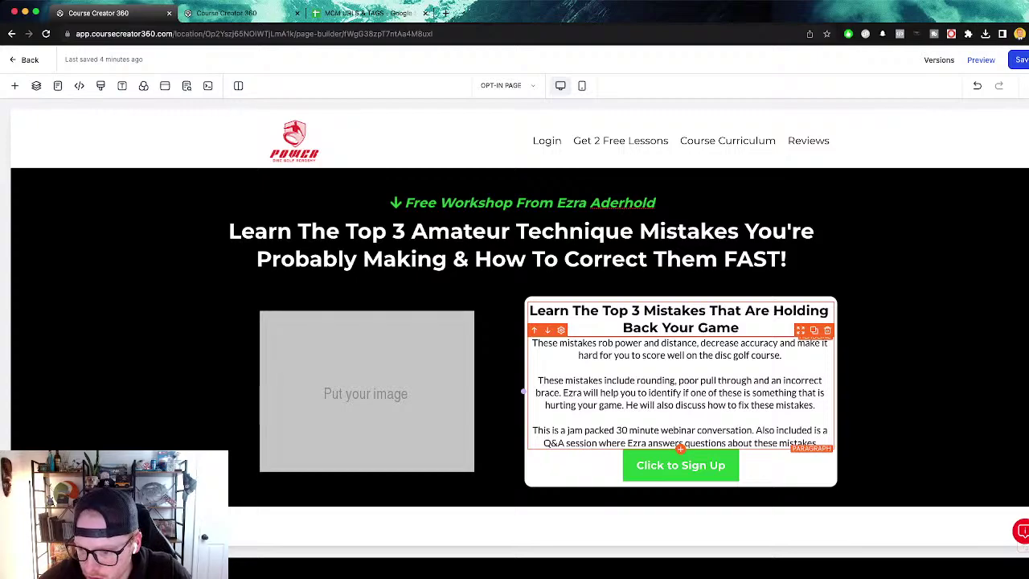
left_click_drag(752, 355, 713, 355)
key("BackSpace")
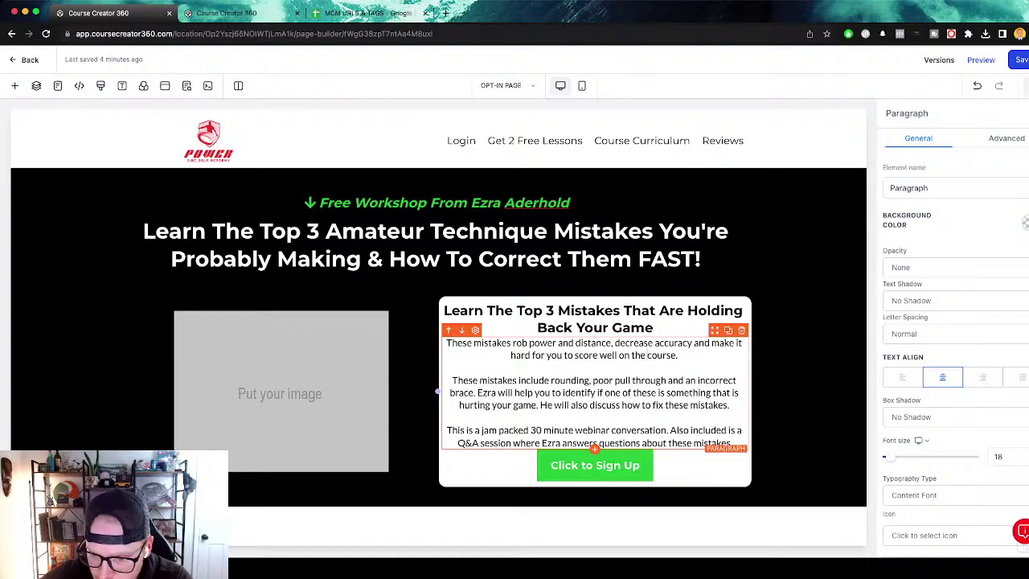
left_click_drag(478, 393, 452, 380)
key("BackSpace")
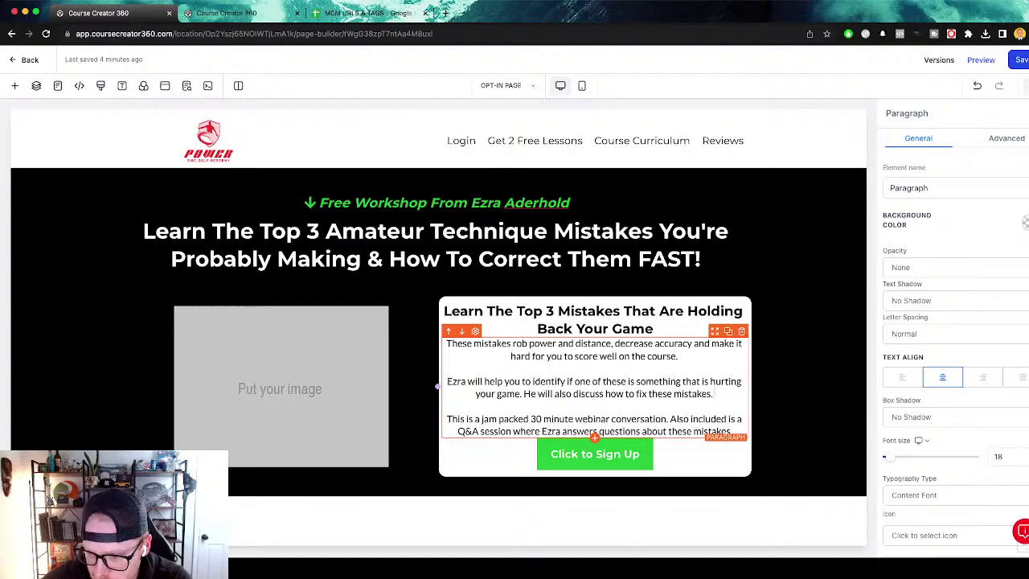
End the paragraph's last retained sentence with "in detail." and delete the closing text about the jam packed 30 minute webinar and Q&A.
key("BackSpace")
type("in d")
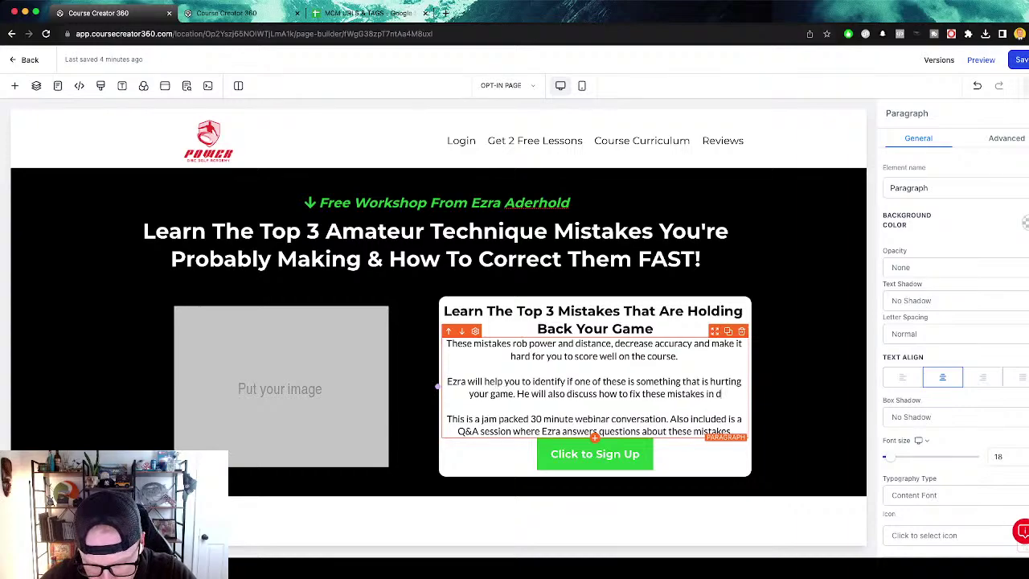
type("etail.")
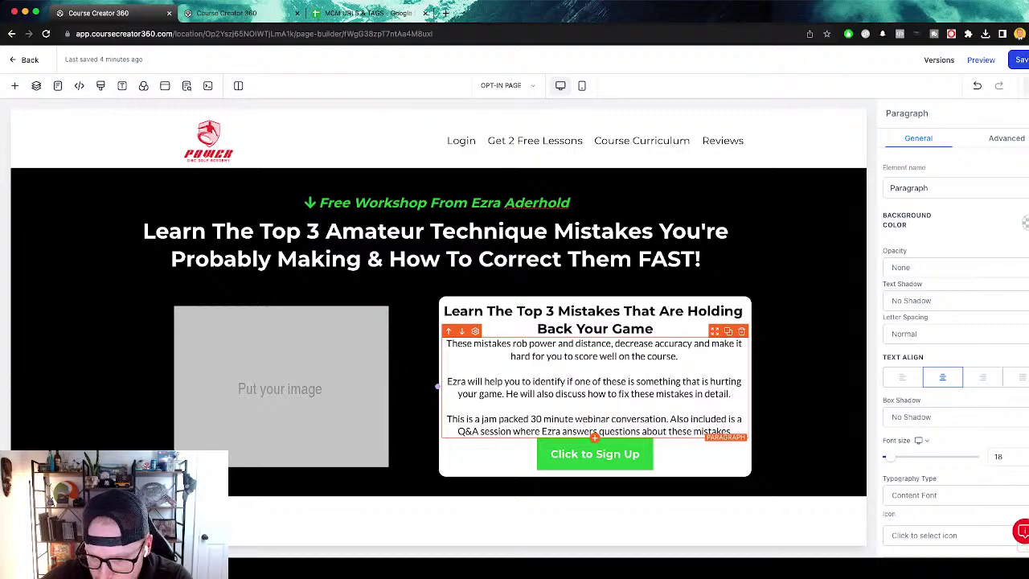
key("shift+Down")
key("shift+Down")
key("BackSpace")
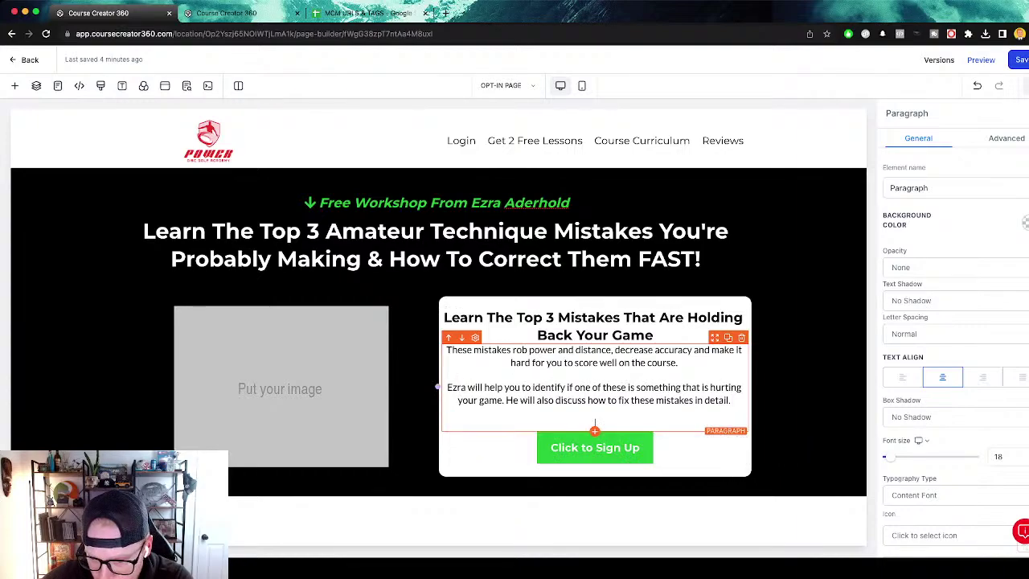
key("BackSpace")
Set the top margin of the sign-up button to 15 and of the paragraph above it to 11.
scroll(955, 356, "down", 2)
scroll(955, 356, "down", 5)
mouse_move(892, 455)
left_mouse_down()
mouse_move(904, 455)
mouse_move(889, 455)
left_mouse_up()
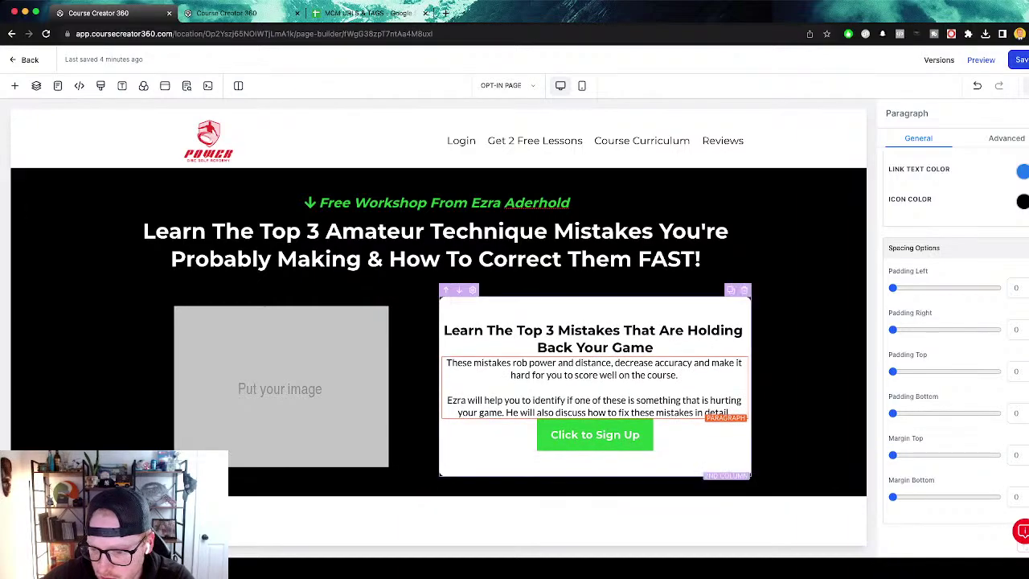
left_click(595, 434)
scroll(955, 353, "down", 1)
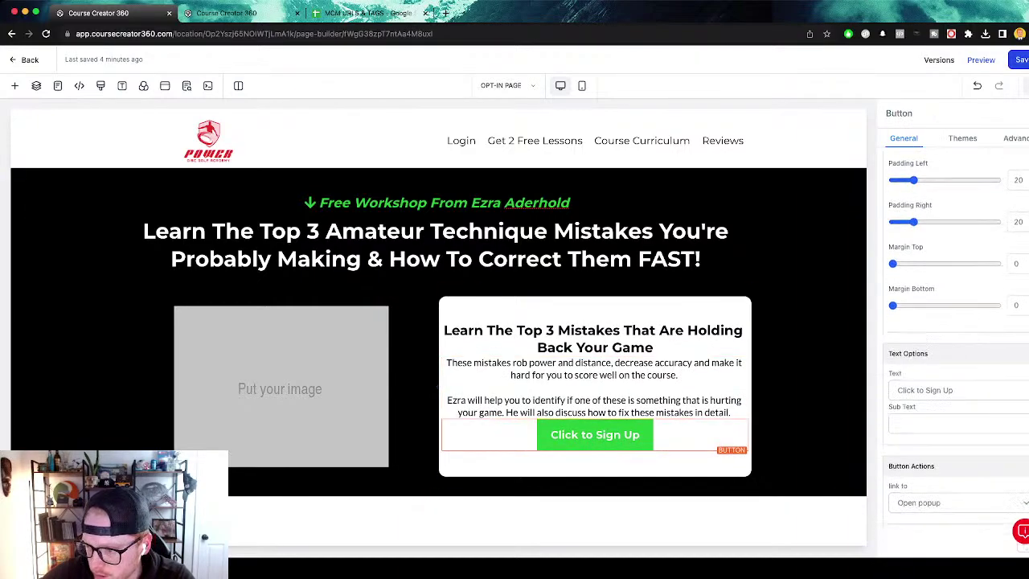
scroll(955, 354, "up", 4)
scroll(955, 354, "down", 4)
left_click_drag(892, 288, 908, 288)
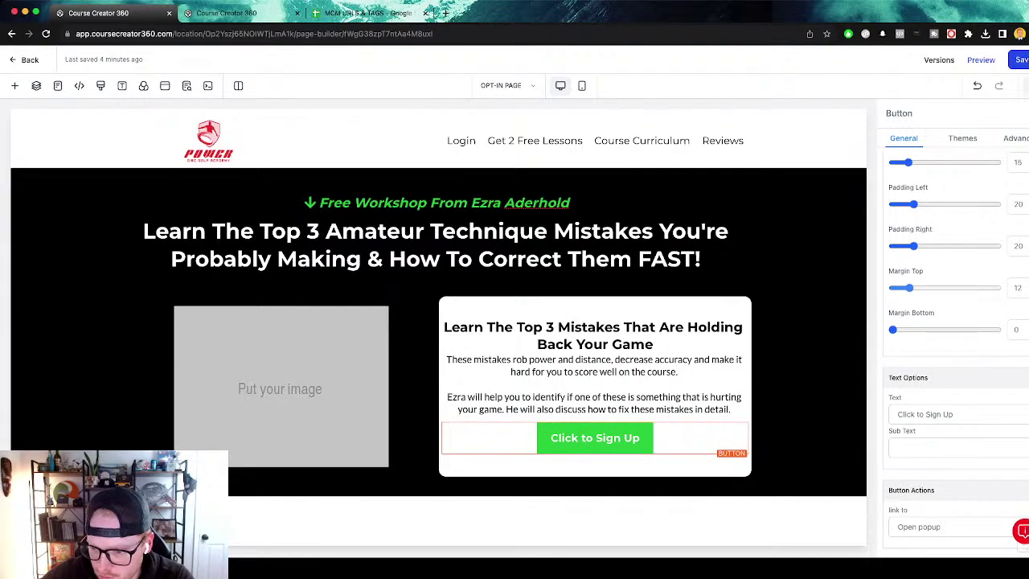
left_click(587, 370)
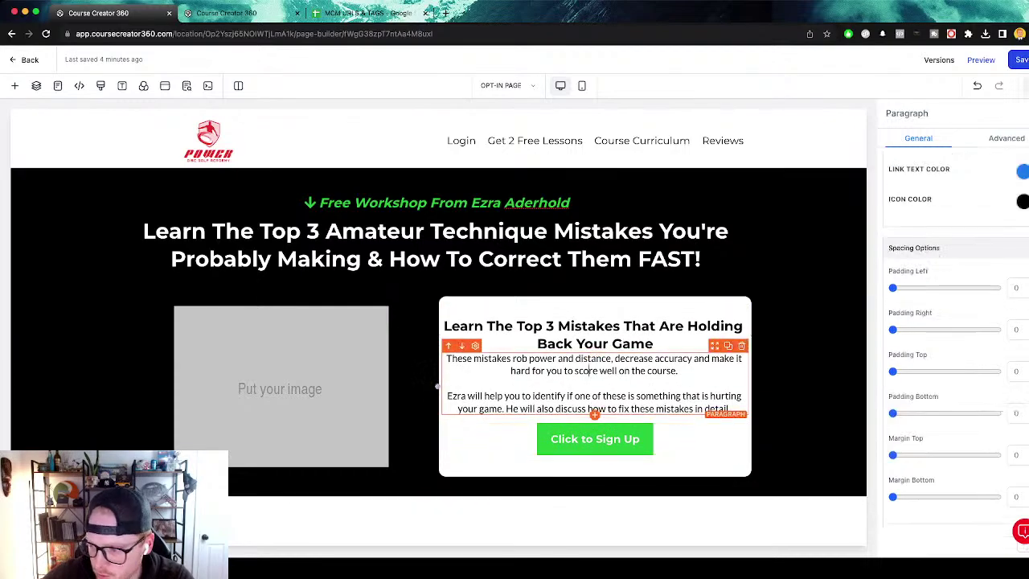
left_click_drag(893, 455, 903, 455)
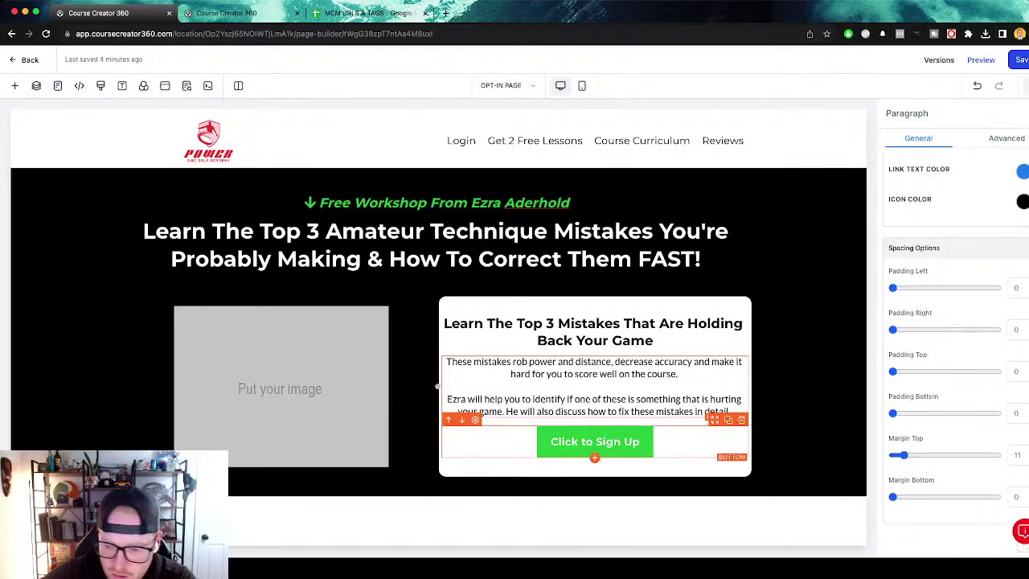
Apply the Glow (loop) effect to the sign-up button.
left_click(595, 442)
left_click(1014, 138)
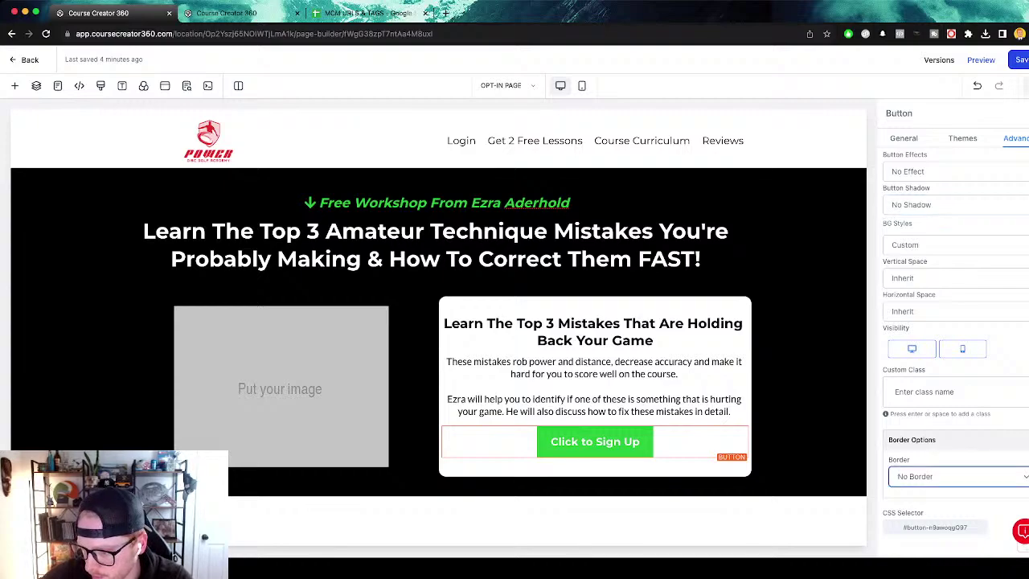
left_click(904, 138)
scroll(955, 345, "down", 5)
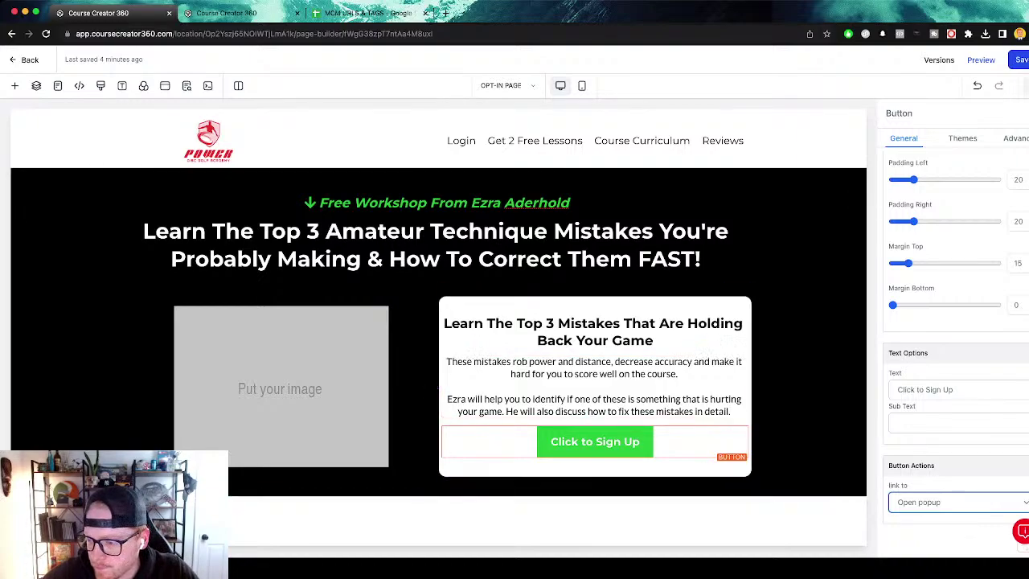
left_click(1015, 138)
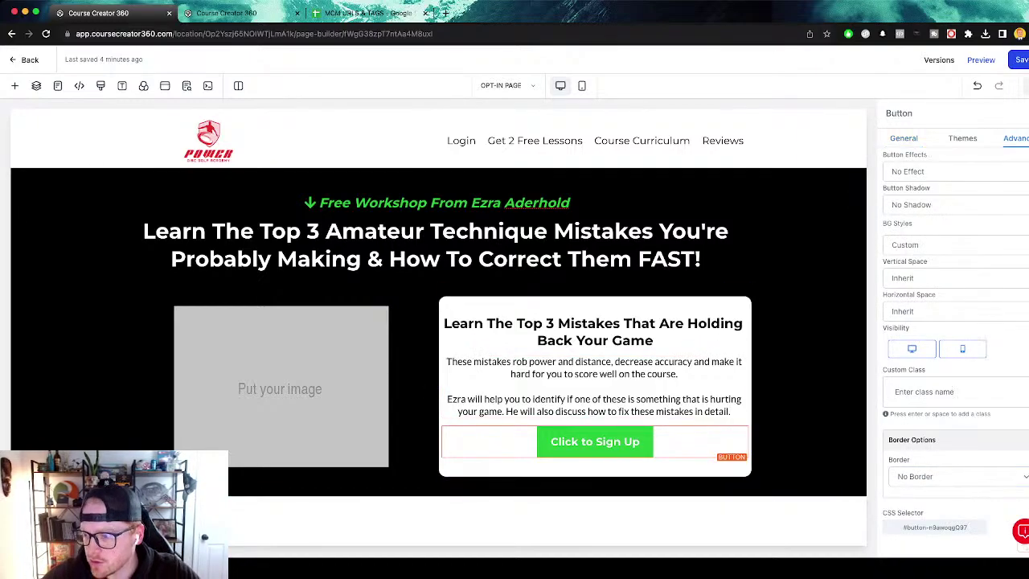
scroll(955, 322, "up", 2)
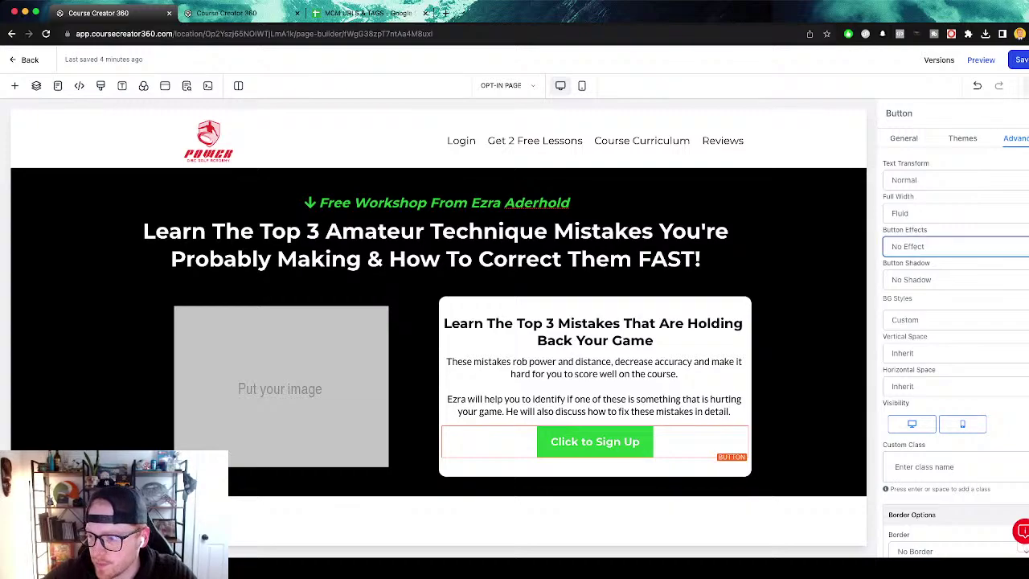
left_click(924, 260)
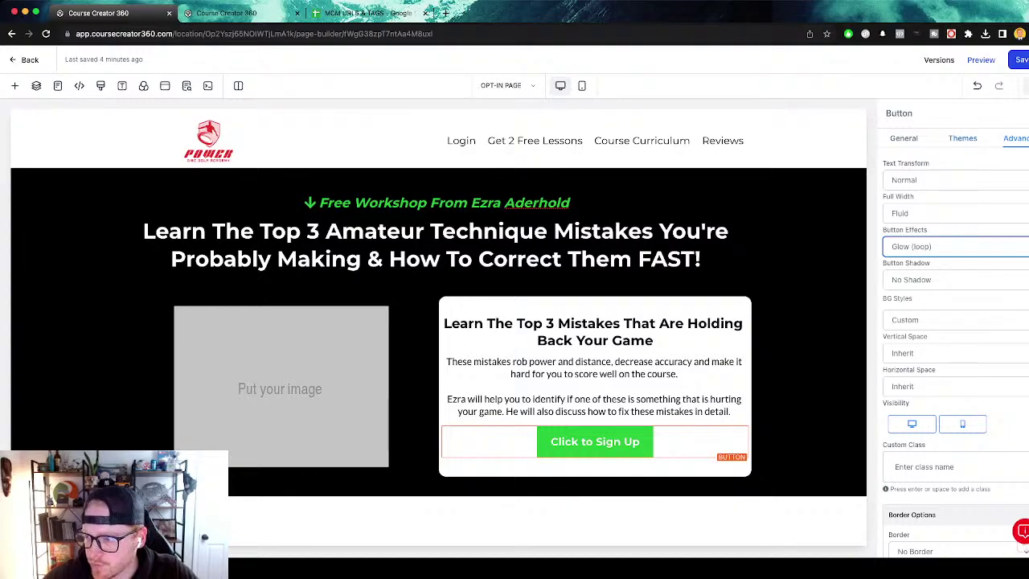
Give the sign-up button a full border with a 15px border radius.
scroll(956, 338, "down", 2)
left_click(957, 476)
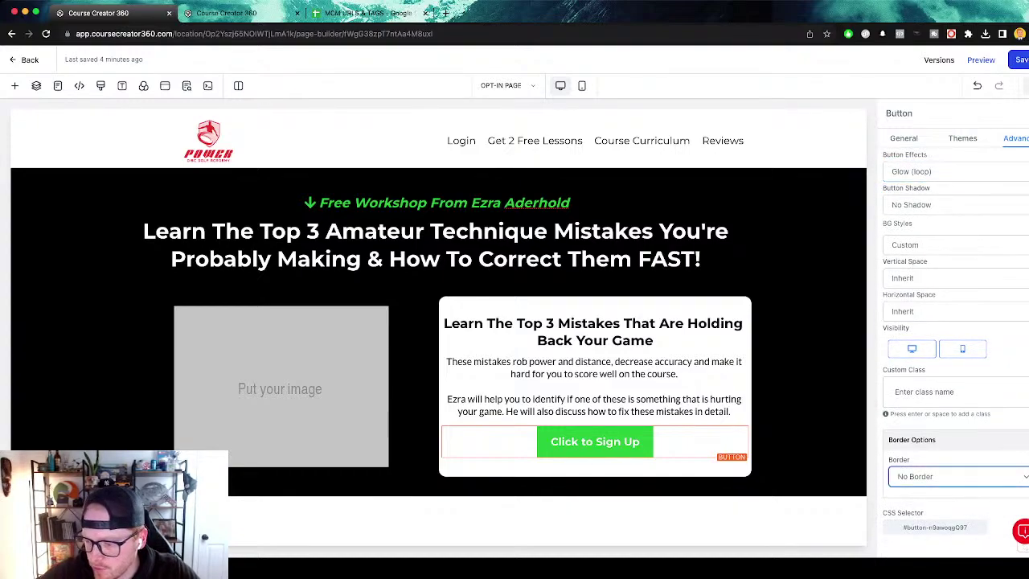
left_click(924, 493)
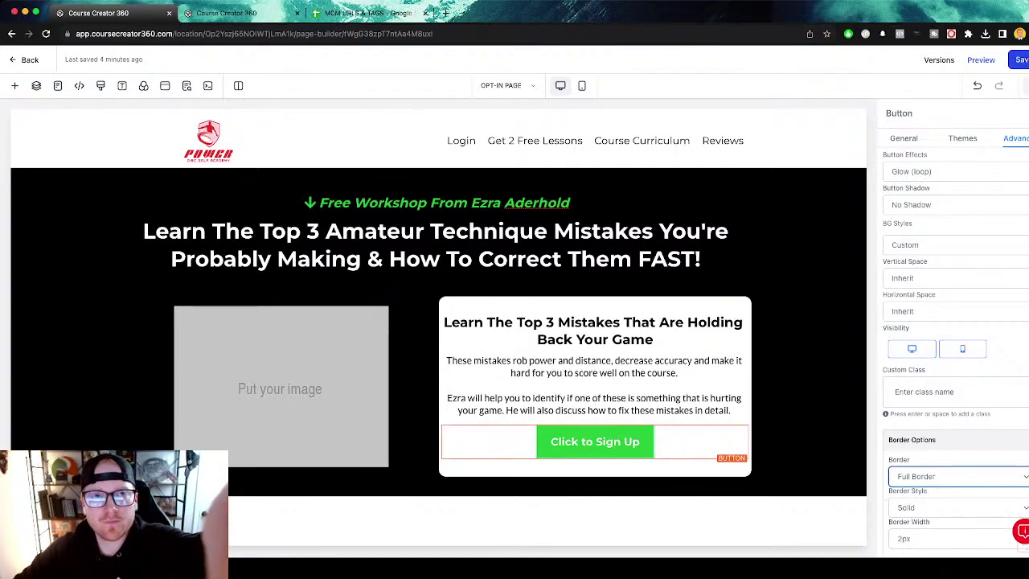
scroll(955, 354, "down", 3)
scroll(956, 373, "down", 2)
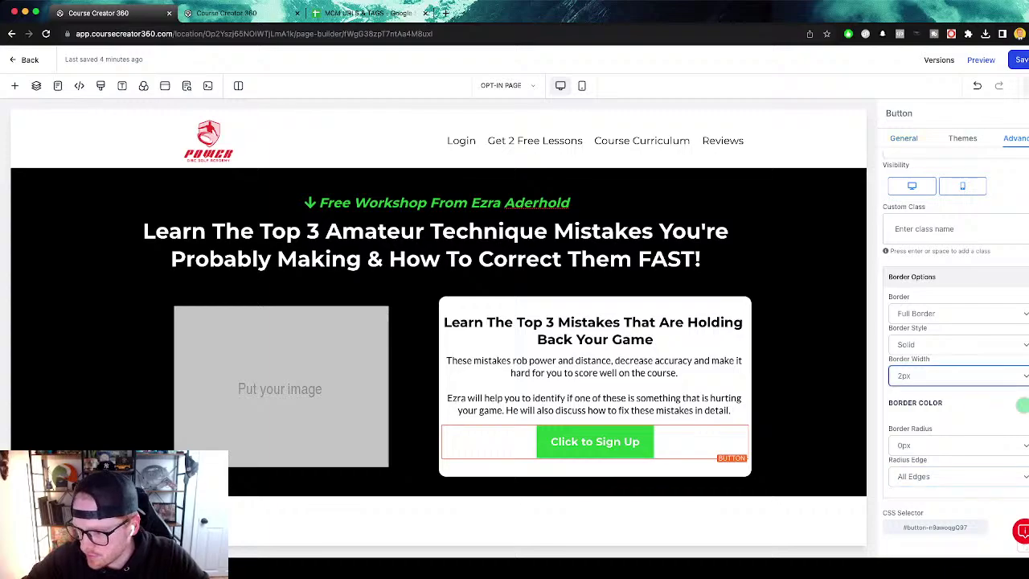
type("15")
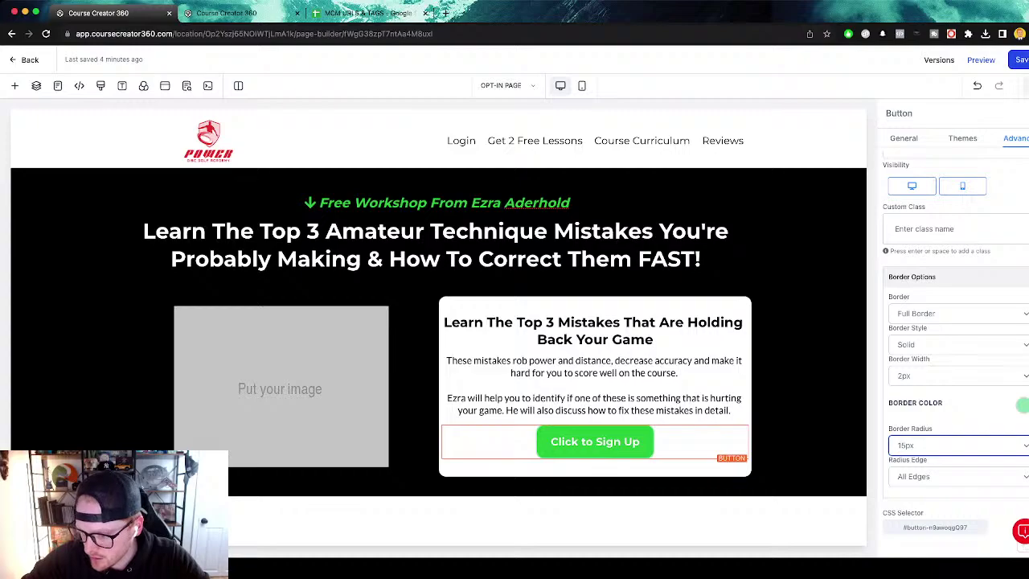
Try a 20px border radius on the sign-up button and revert it to 15px.
key("Down")
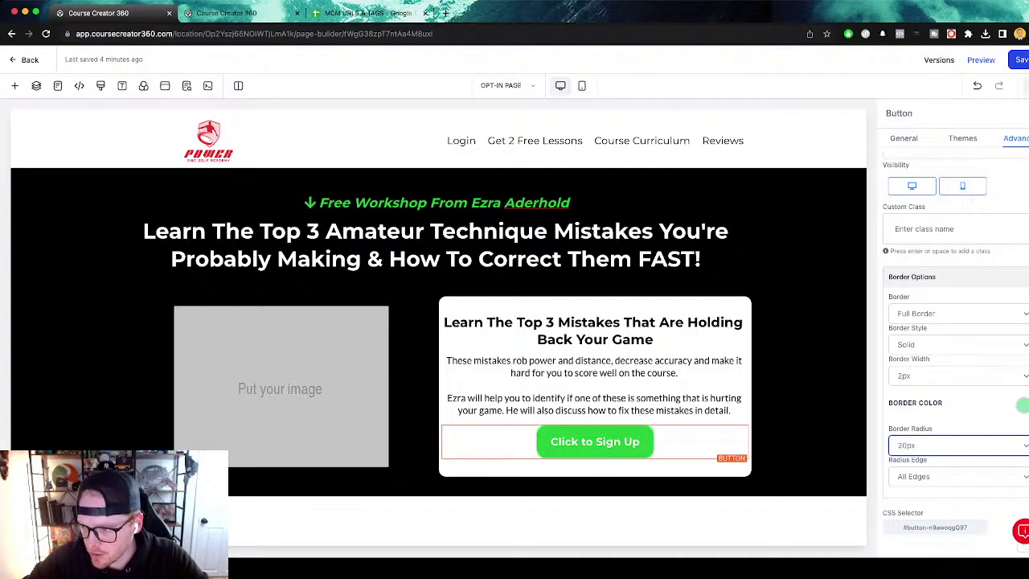
left_click(904, 138)
left_click(962, 139)
left_click(1014, 138)
left_click(957, 445)
key("Up")
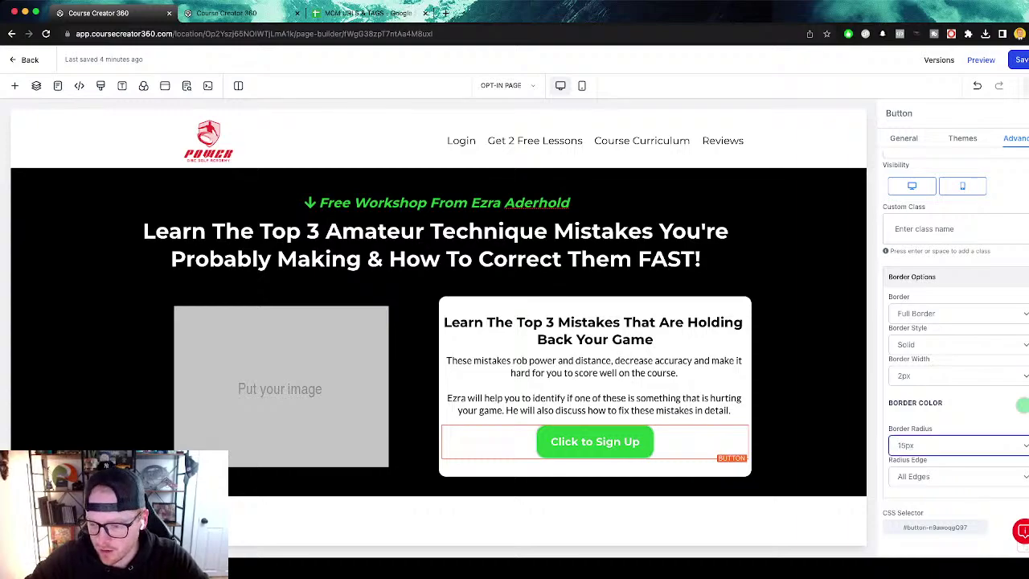
Replace the sign-up button's text with "WATCH NOW!".
left_click(903, 138)
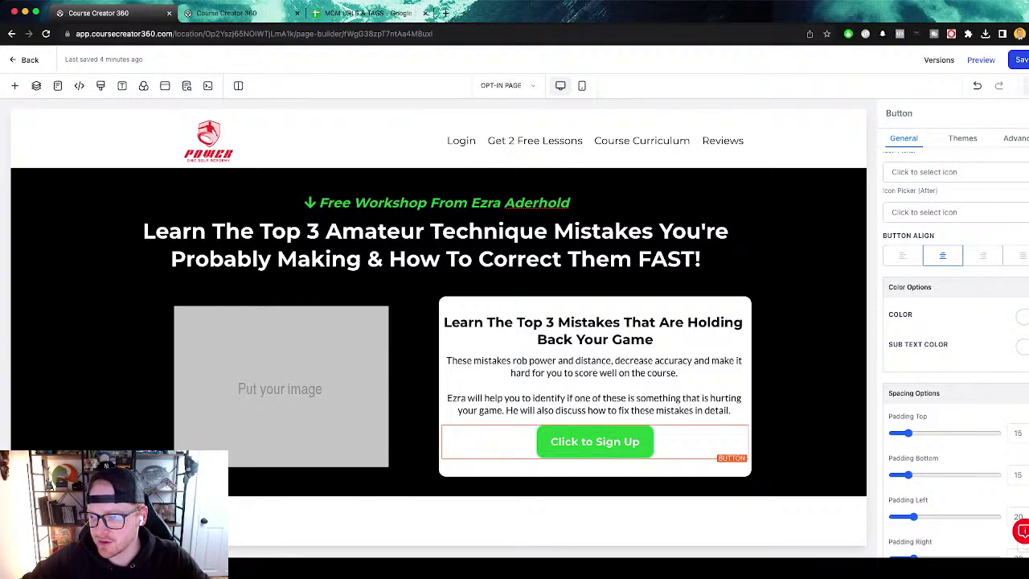
scroll(955, 354, "up", 5)
scroll(956, 353, "down", 6)
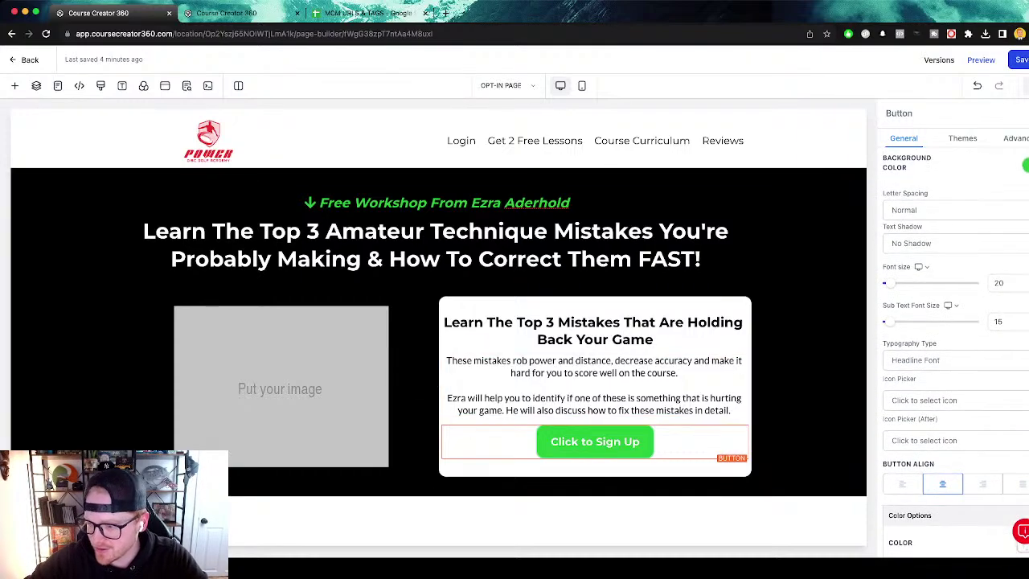
scroll(955, 354, "down", 5)
triple_click(925, 390)
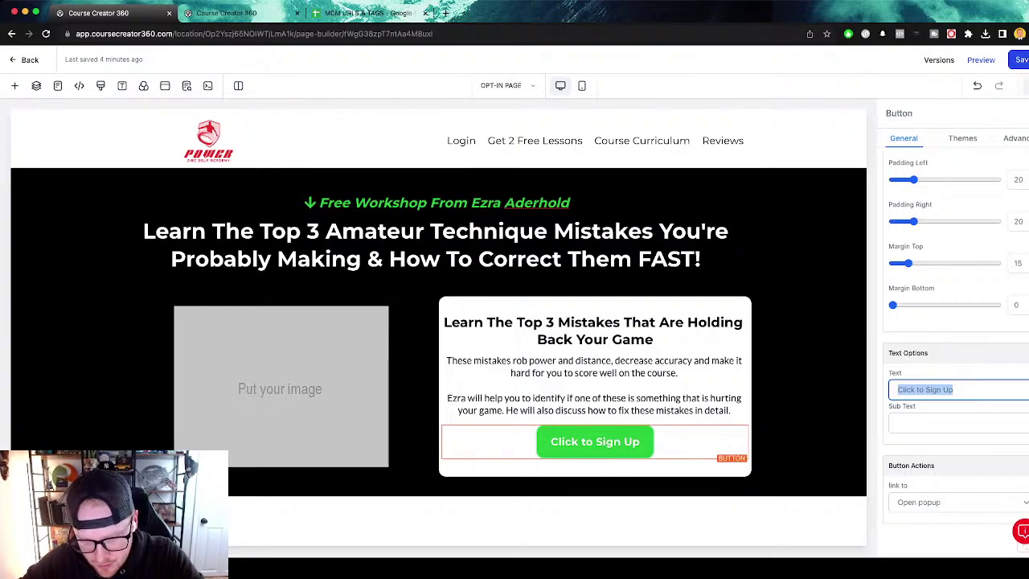
type("WATCH NOW!")
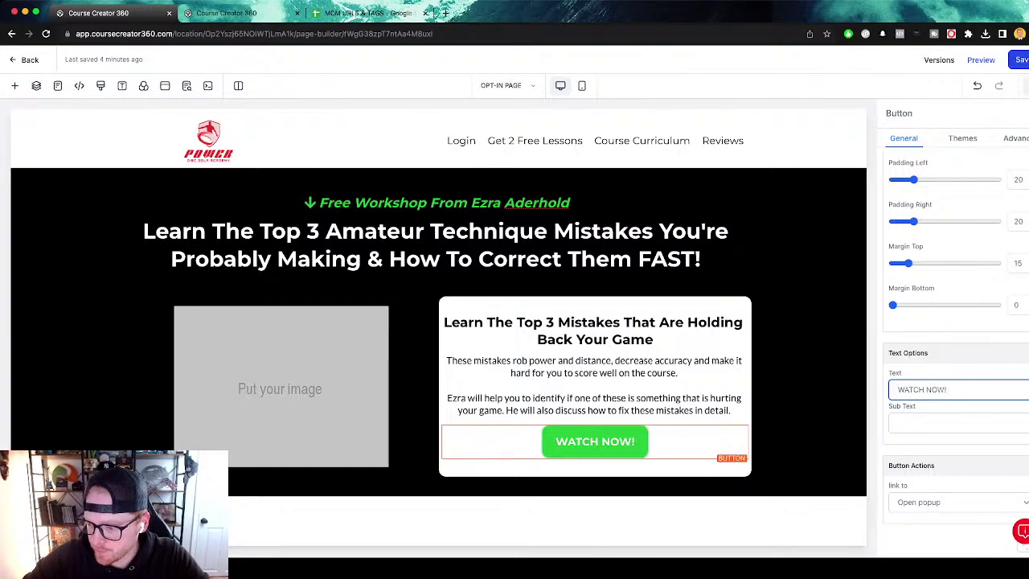
Add the sub text "get instant access" to the WATCH NOW! button.
left_click(957, 422)
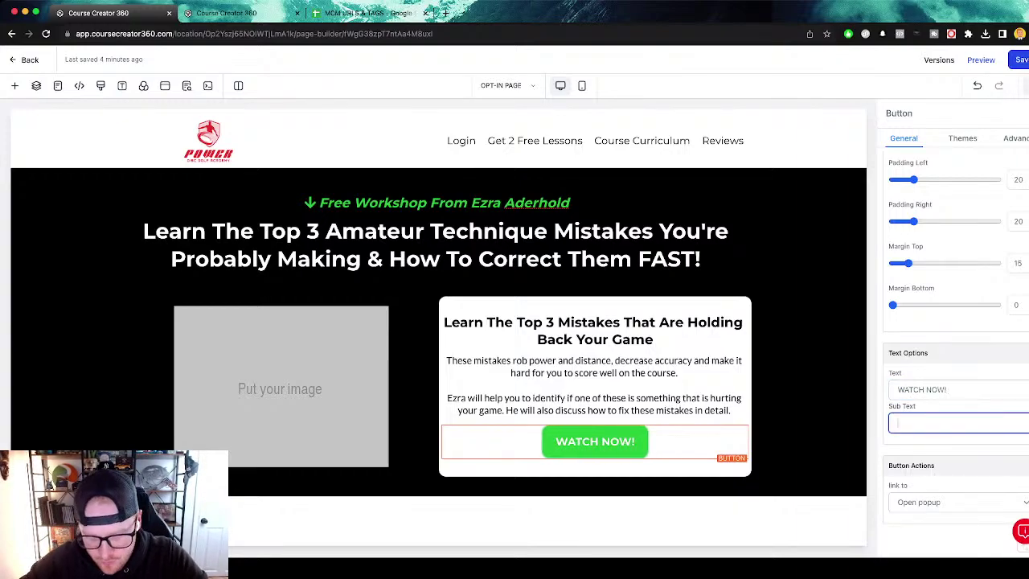
type("get nstant a")
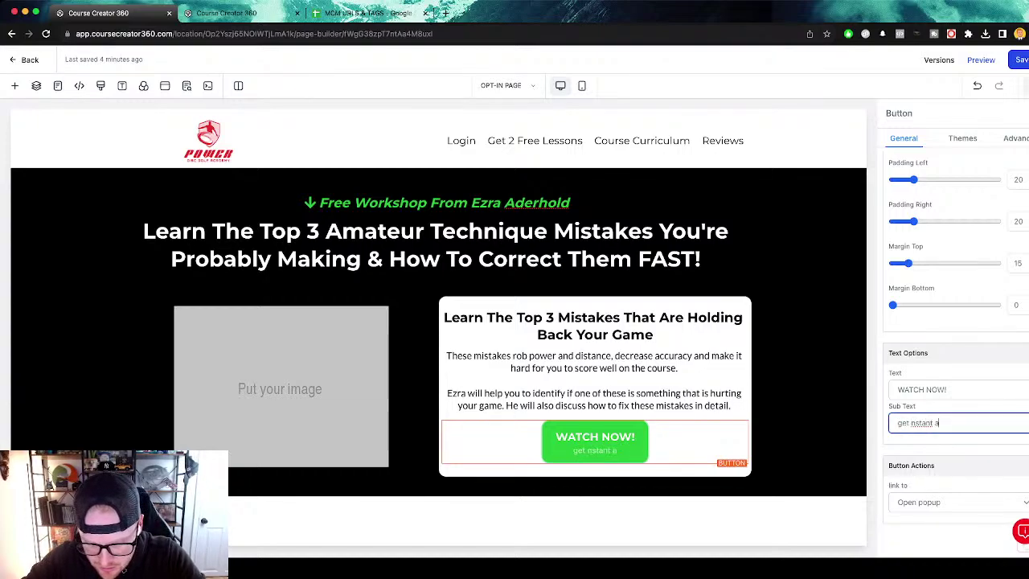
type("ccess")
double_click(917, 423)
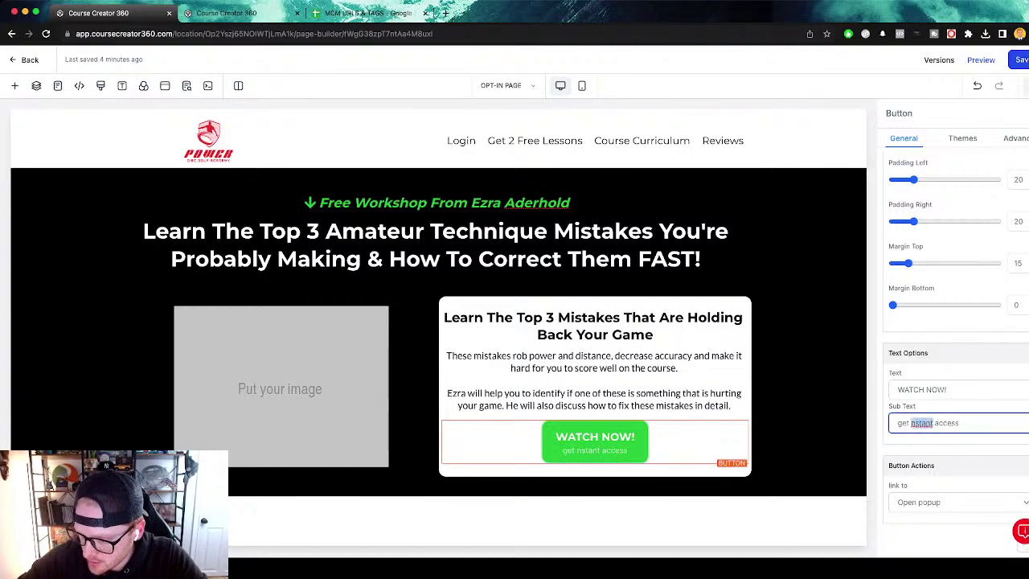
type("instant")
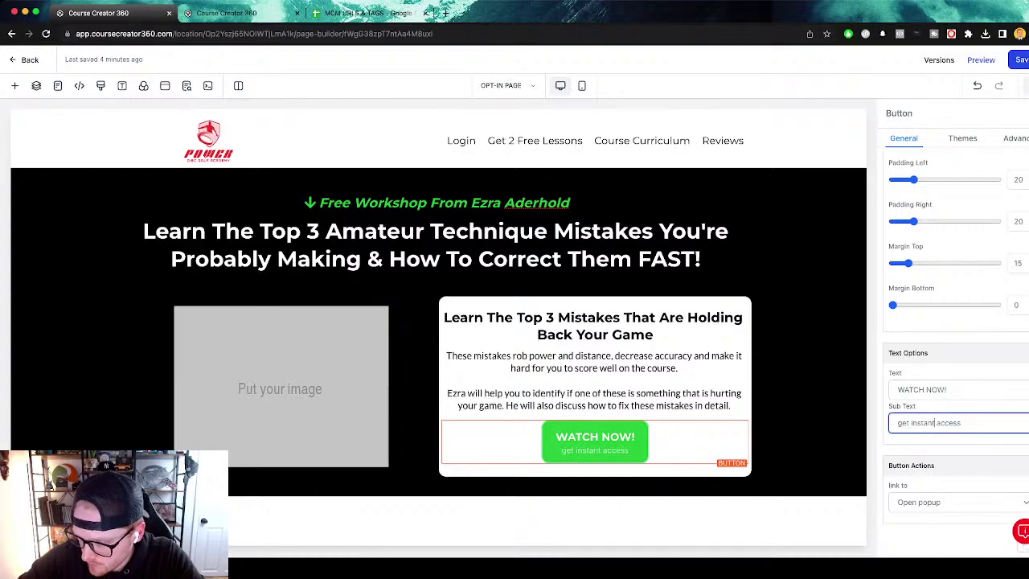
Clear the sub text "get instant access" from the WATCH NOW! button.
left_click(957, 390)
left_click(965, 423)
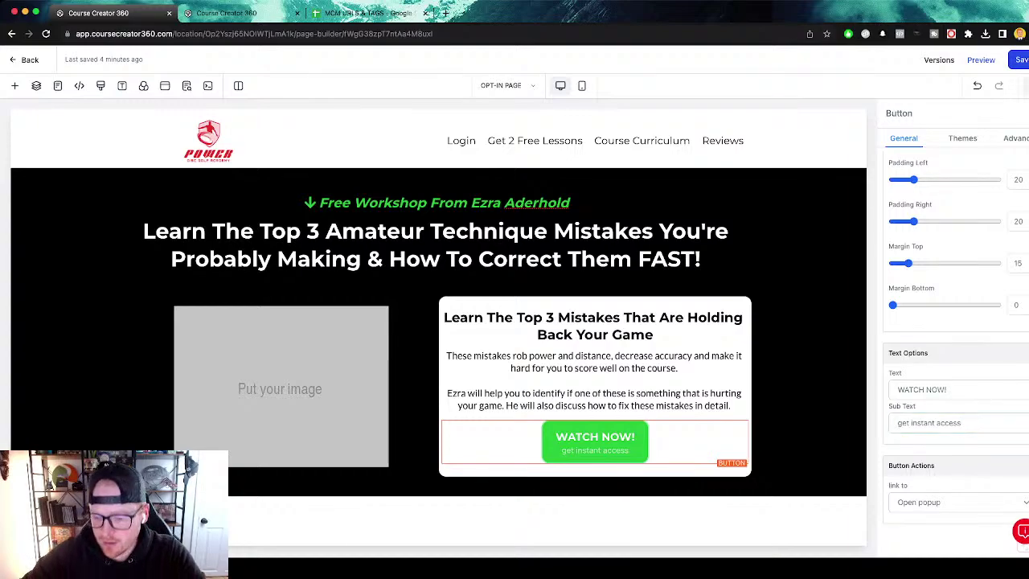
left_click(963, 422)
triple_click(949, 422)
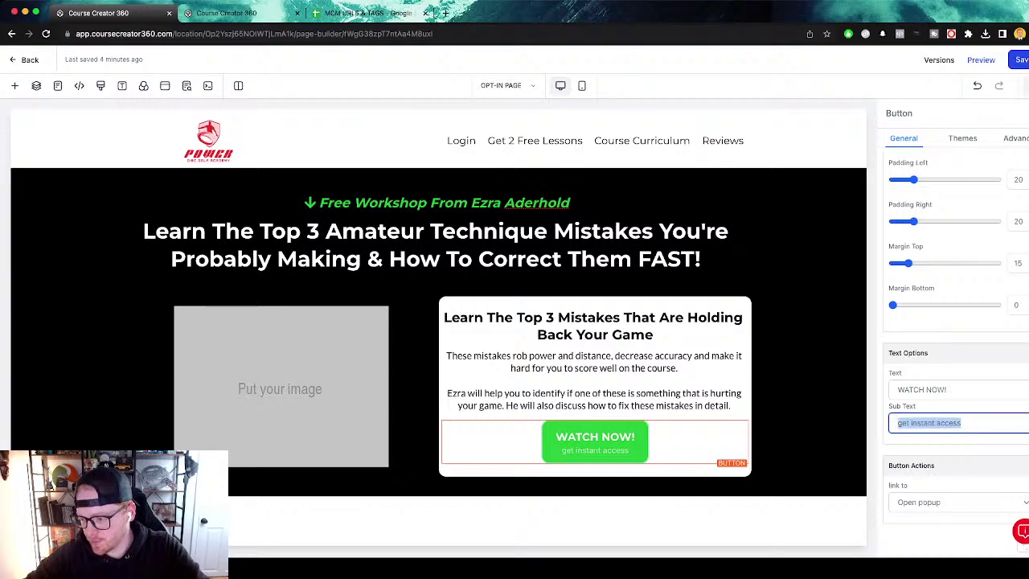
key("Down")
key("Return")
key("shift+alt+Left")
key("shift+alt+Left")
key("shift+alt+Left")
key("shift+alt+Left")
key("BackSpace")
key("super+Tab")
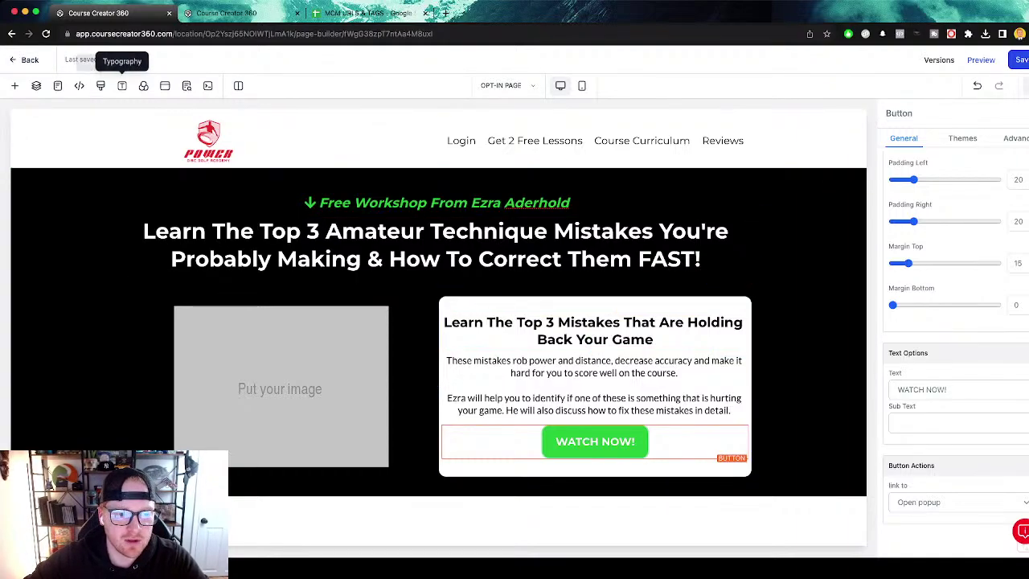
Open the page's popup for editing and add a one-column row to it.
left_click(165, 86)
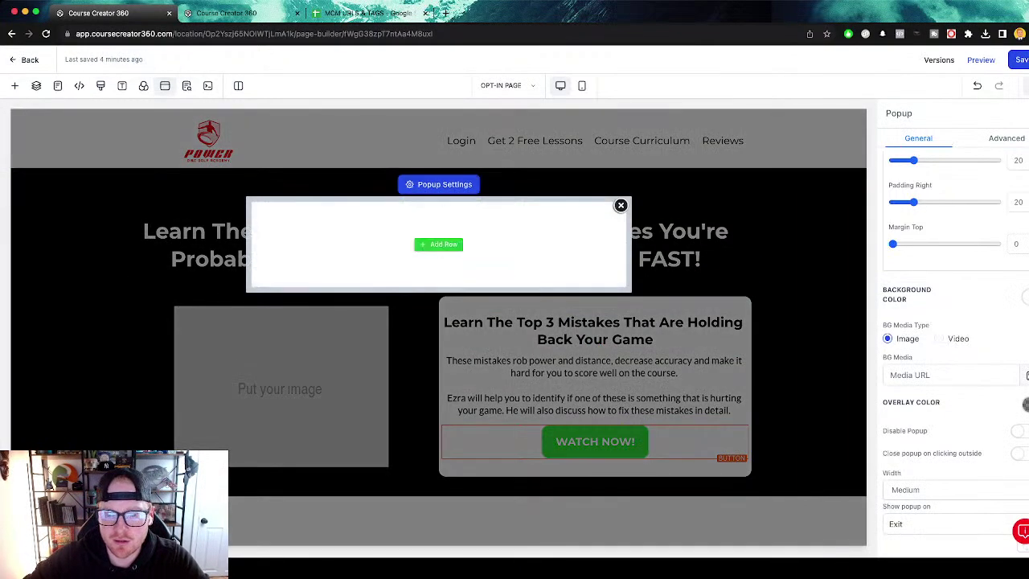
left_click(439, 244)
left_click(150, 168)
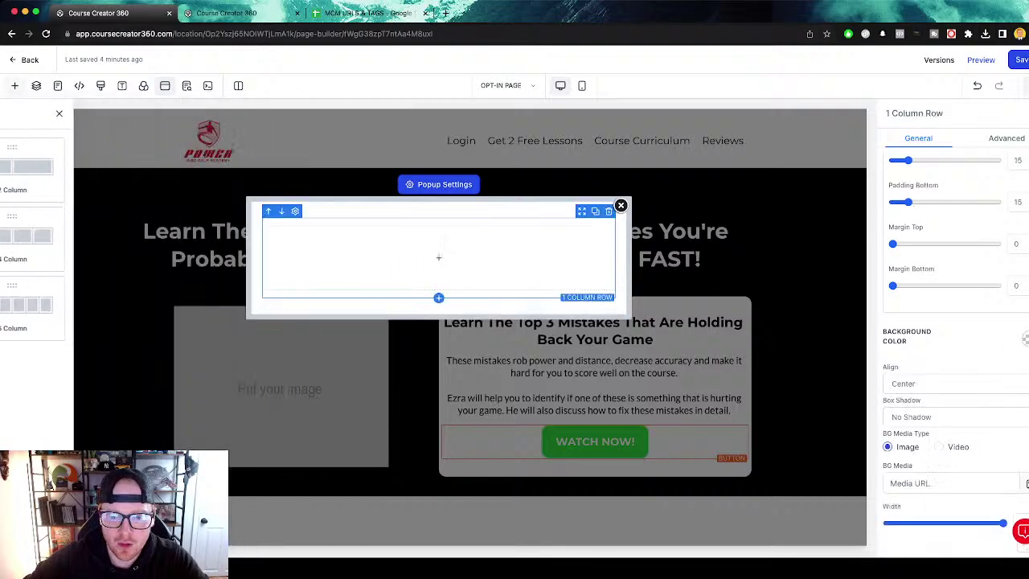
Find the Image element and place it in the popup's new column.
left_click(439, 257)
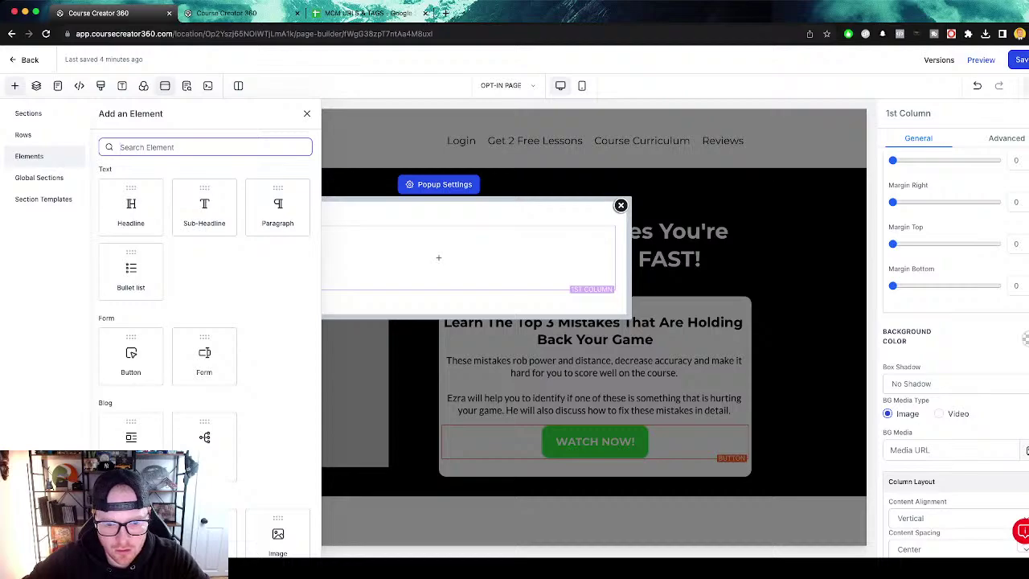
type("logo")
key("BackSpace")
key("BackSpace")
key("BackSpace")
key("BackSpace")
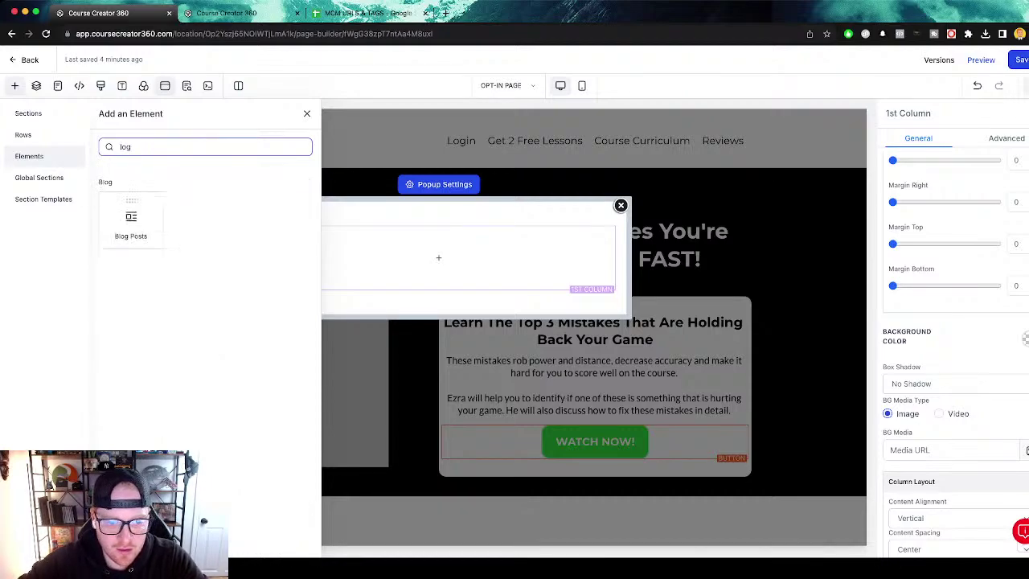
type("image")
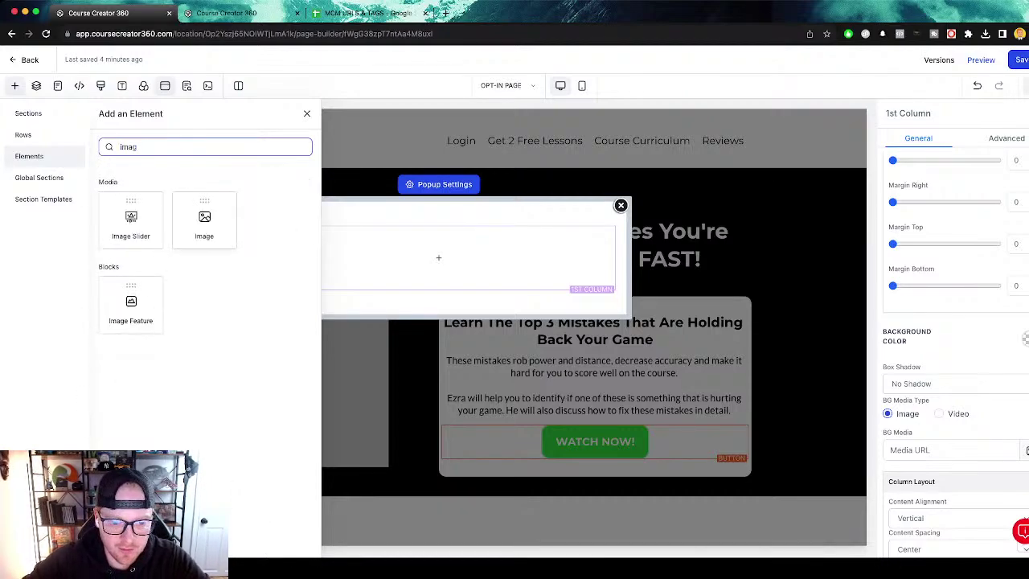
left_click_drag(205, 220, 322, 253)
Set the popup image to LONG IMAGE TEMPLATE.png from the PDGA BRANDING media folder.
scroll(955, 355, "down", 1)
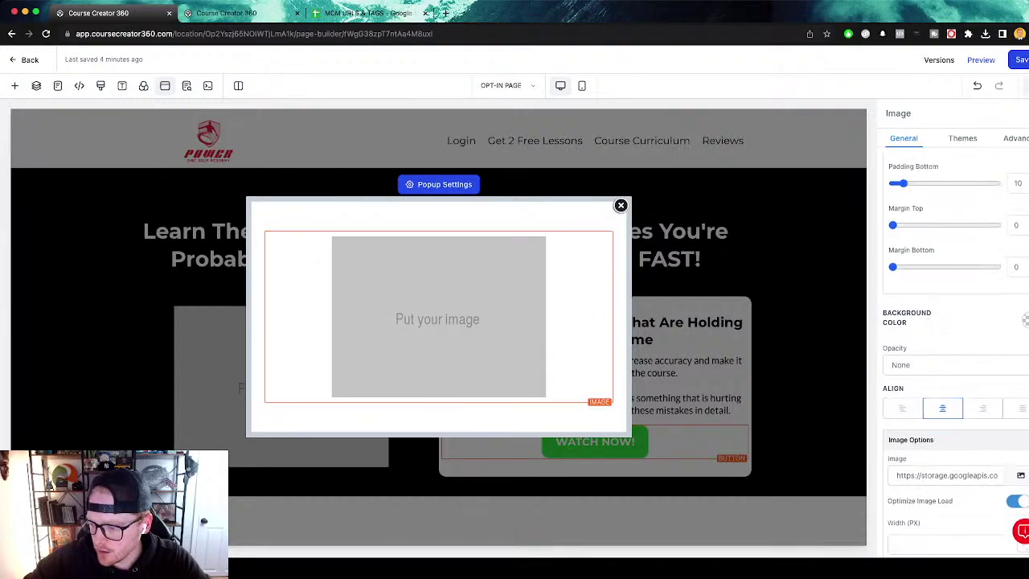
left_click(1020, 436)
left_click(977, 394)
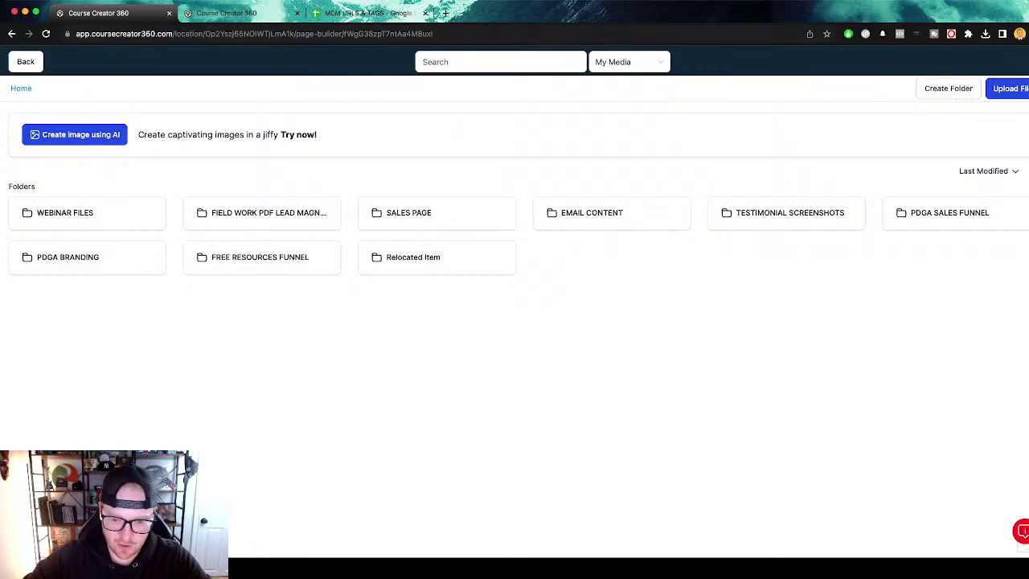
left_click(72, 258)
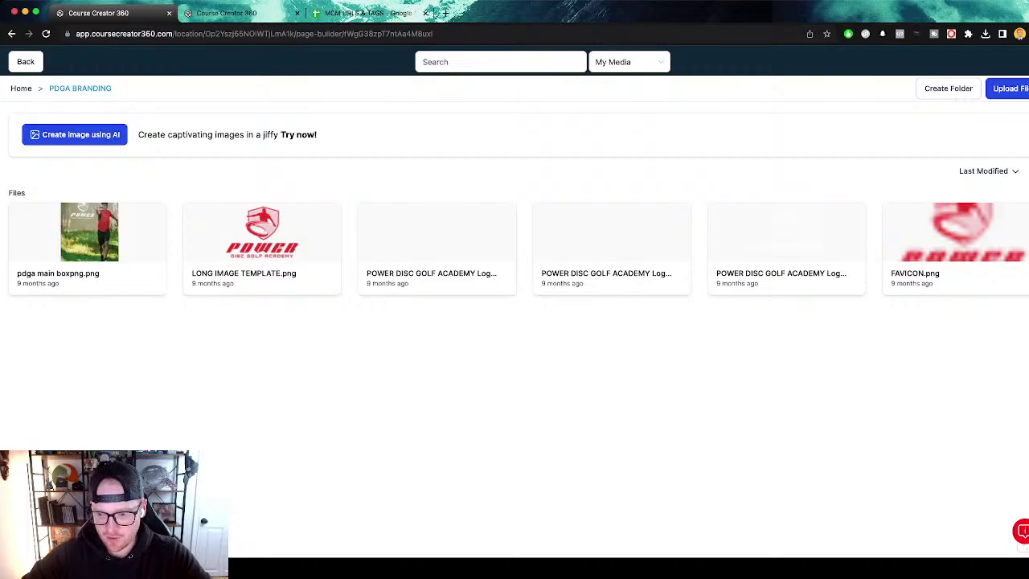
left_click(262, 237)
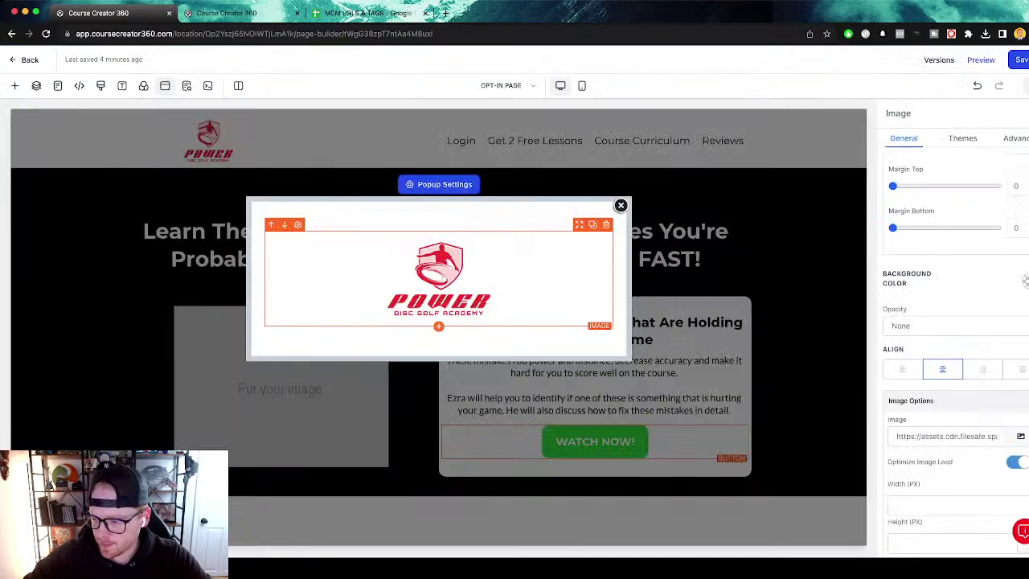
Set the popup logo's width to 200 px.
scroll(952, 462, "down", 1)
left_click(950, 416)
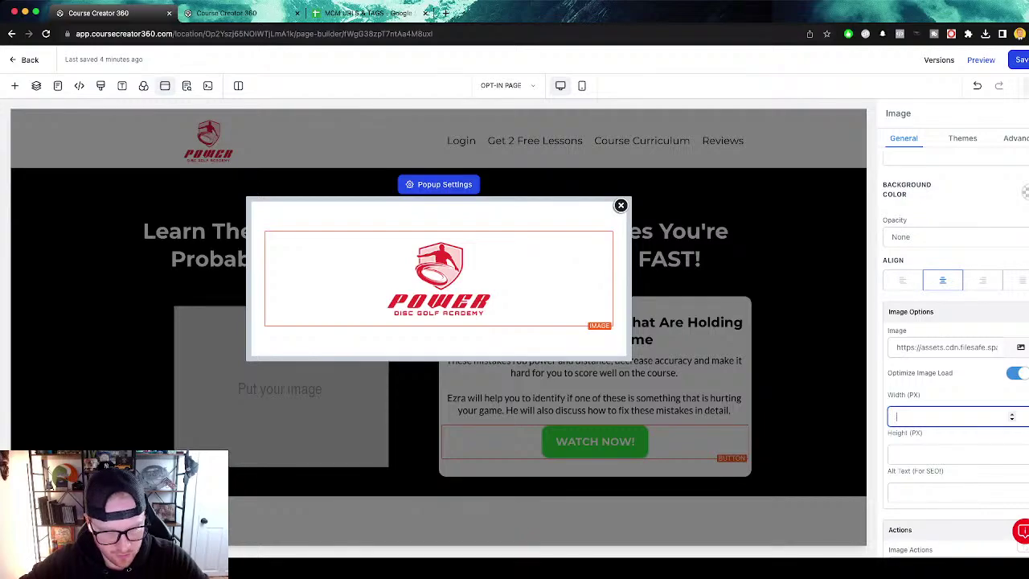
type("100")
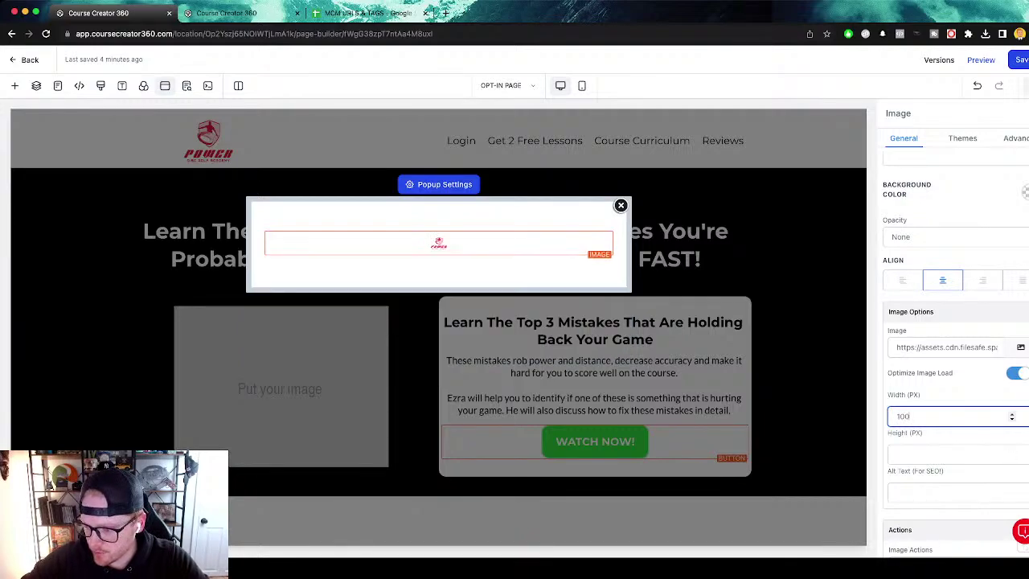
key("BackSpace")
key("BackSpace")
key("BackSpace")
type("200")
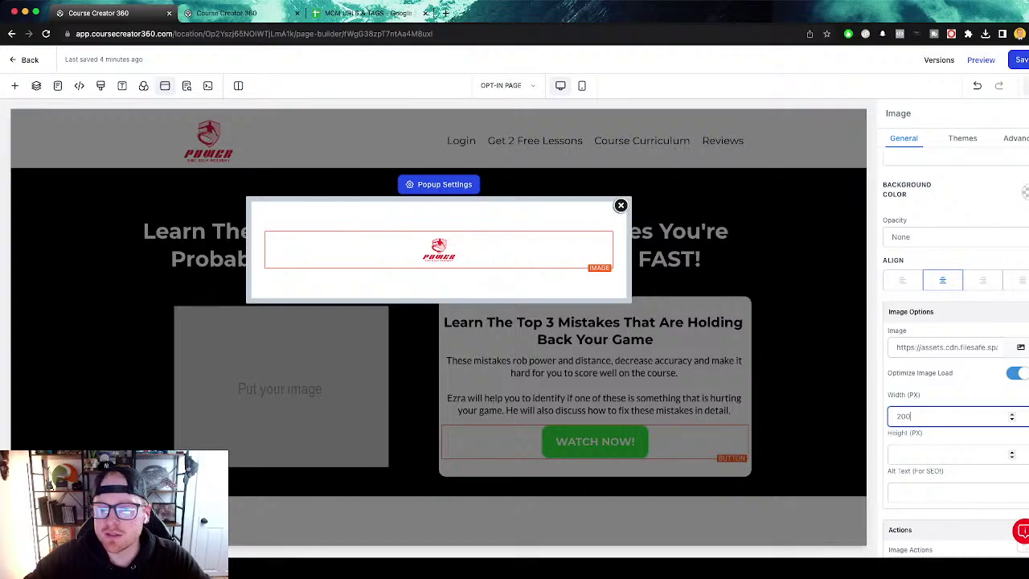
scroll(957, 455, "up", 1)
scroll(957, 402, "down", 2)
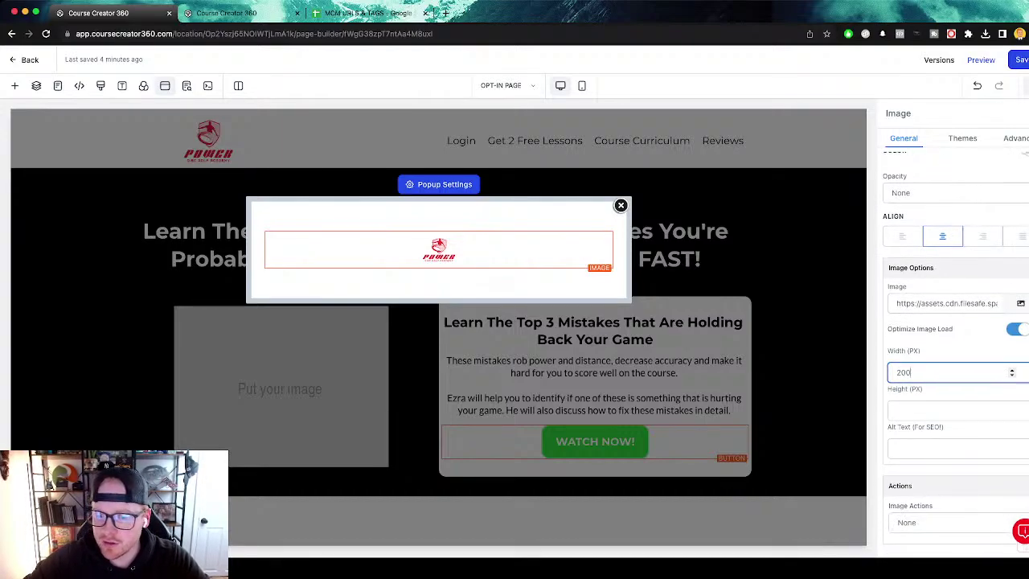
Add a Sub-Headline element directly below the logo in the popup.
left_click(14, 85)
left_click(22, 134)
left_click(28, 114)
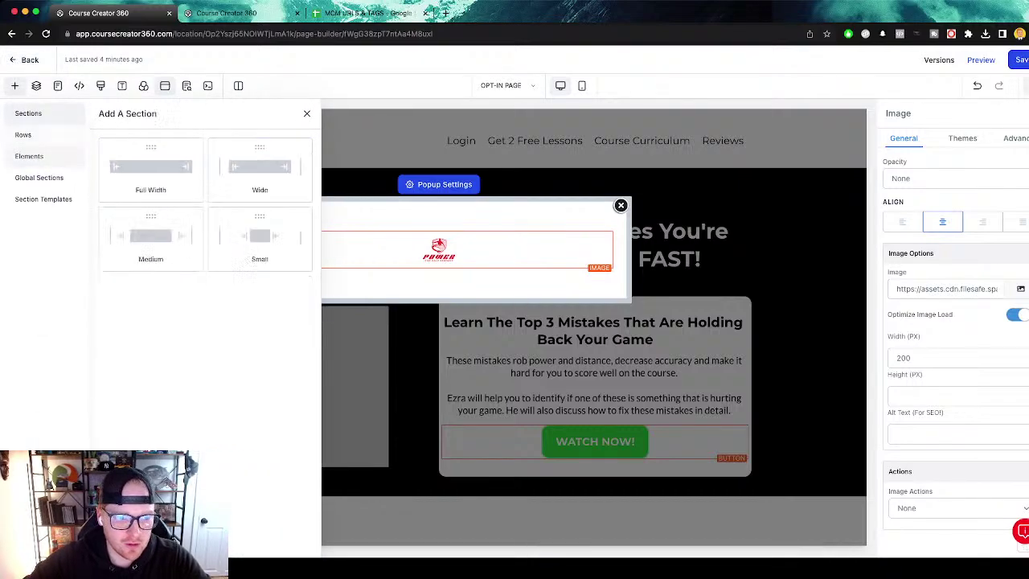
left_click(29, 156)
left_click_drag(204, 206, 338, 277)
Replace the sub-headline's placeholder text with "Just Let Us Know Where To Send Your Workshop!" and make it bold.
triple_click(438, 275)
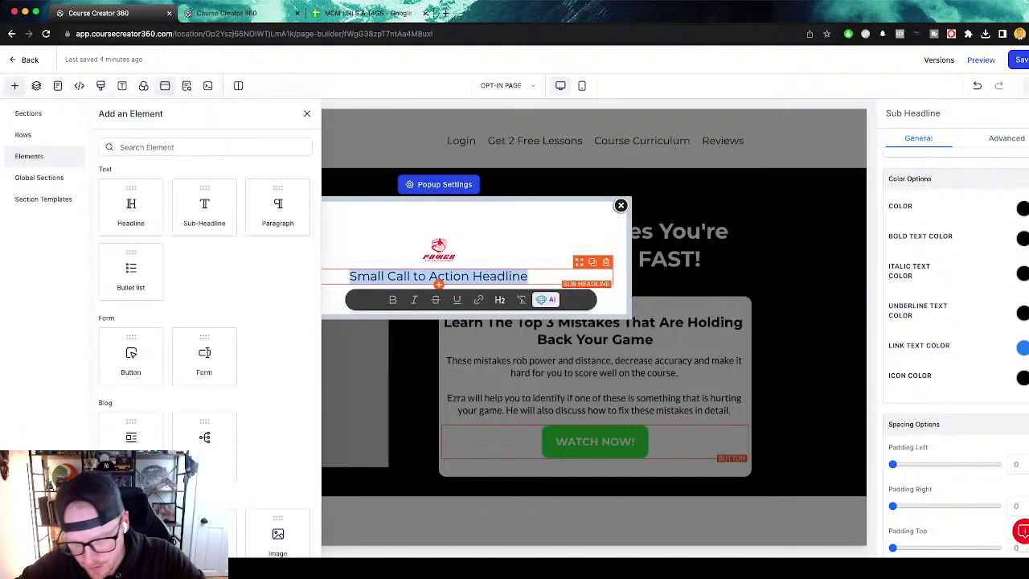
type("Just e")
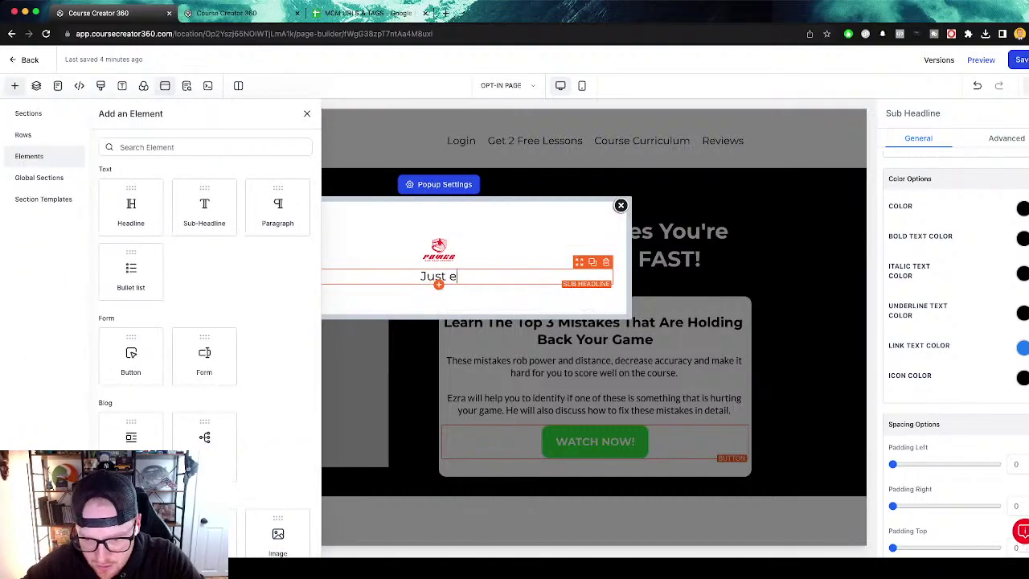
key("BackSpace")
type("Let Us ")
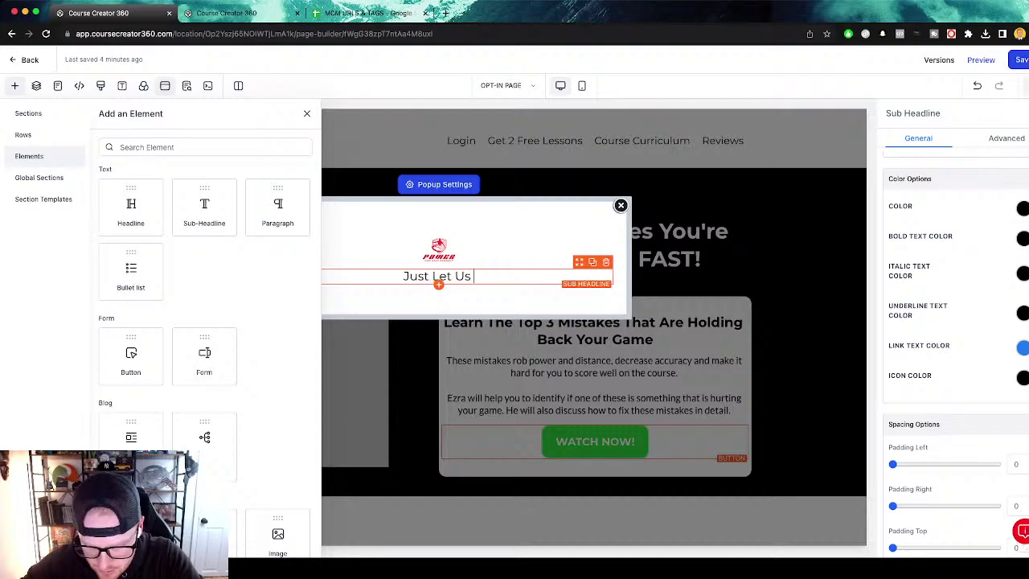
type("Know Where To S")
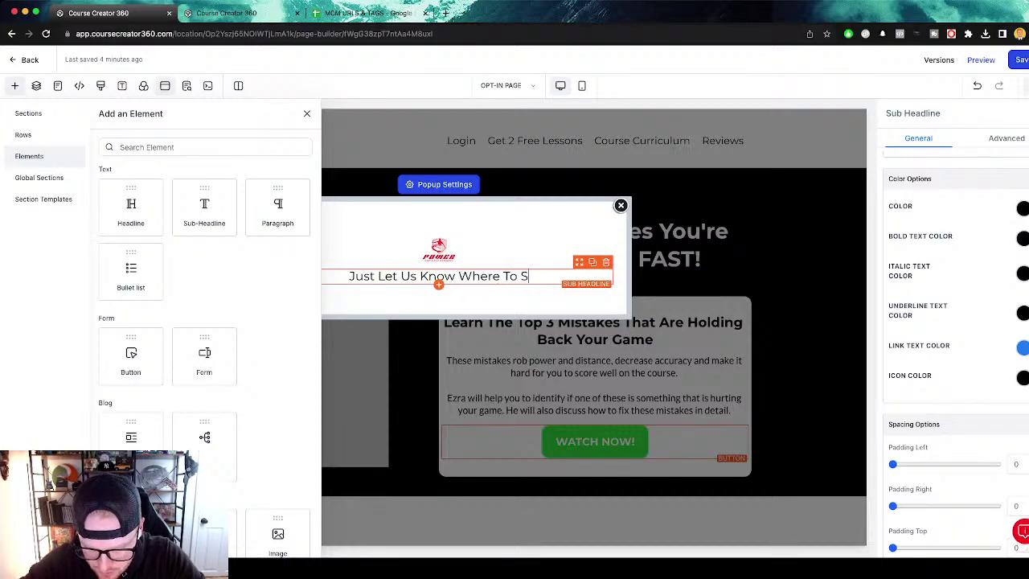
type("end Your W")
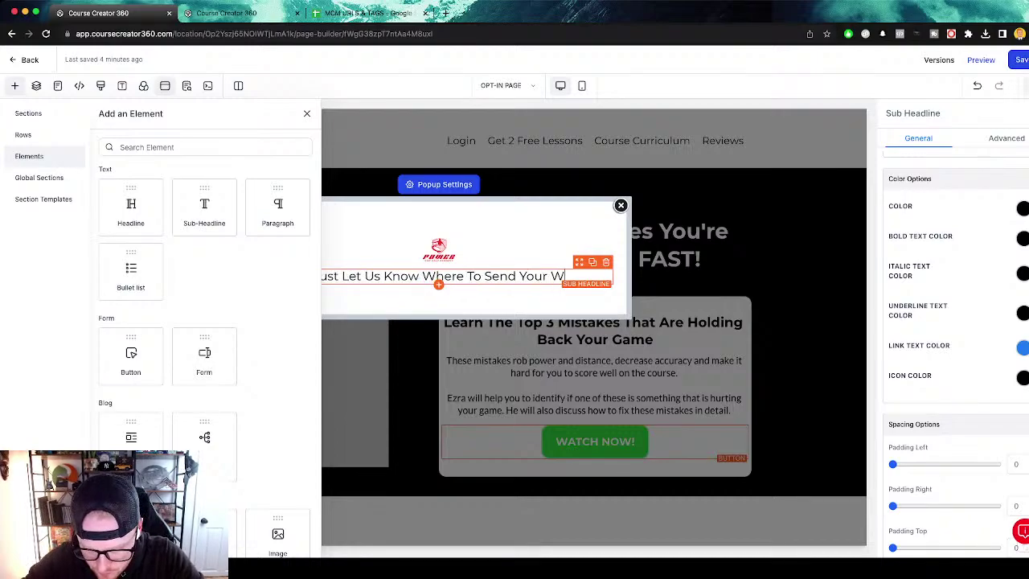
type("orkshop!")
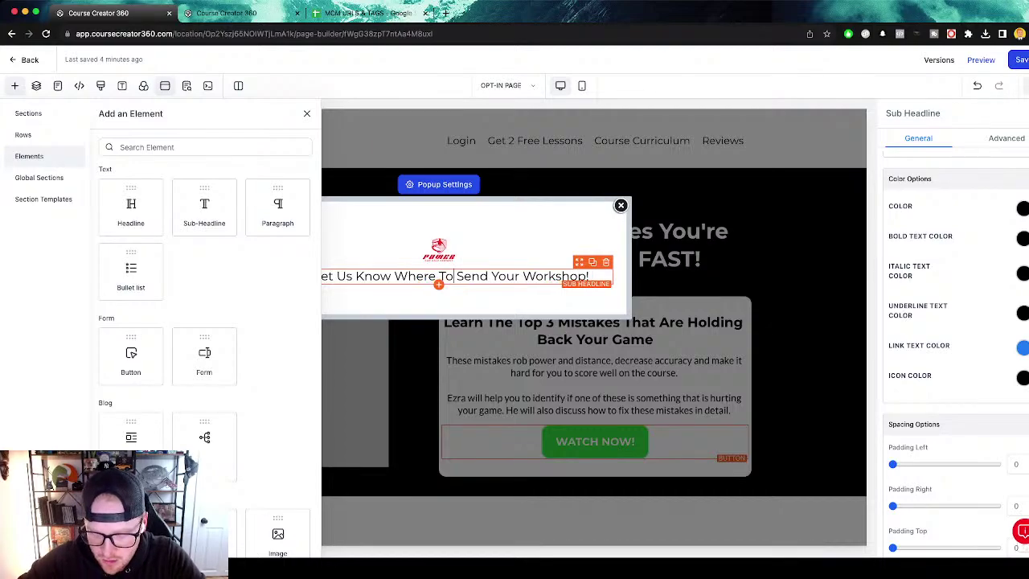
key("ctrl+a")
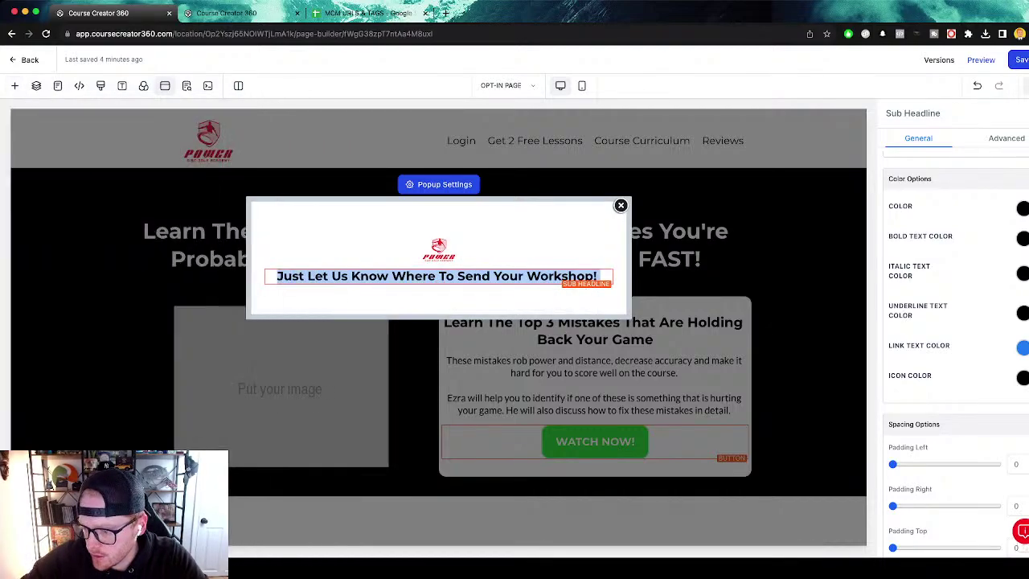
Set the popup sub-headline's font size to 15.
scroll(955, 354, "down", 3)
scroll(955, 354, "up", 7)
scroll(955, 354, "down", 1)
double_click(999, 408)
type("10")
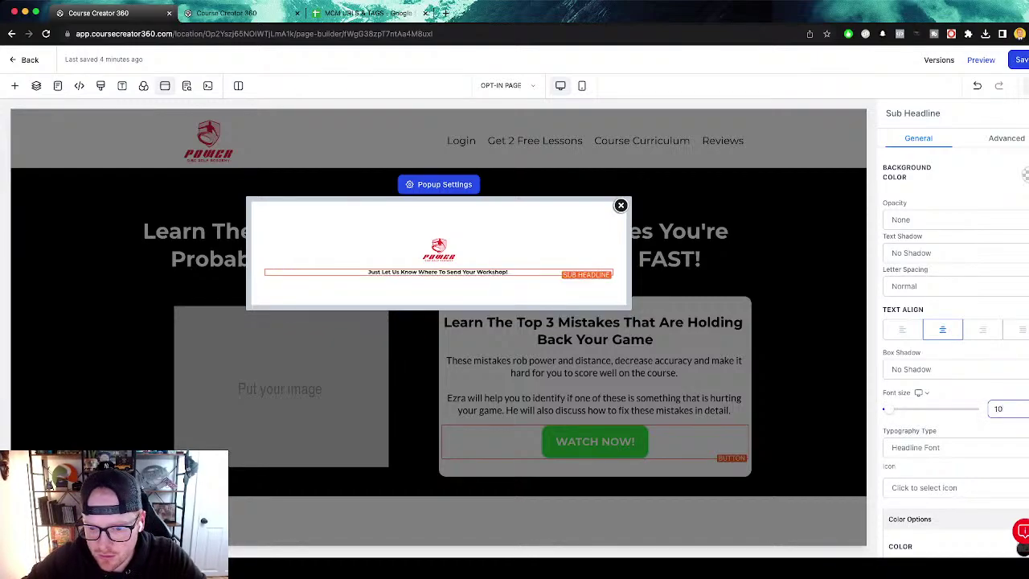
key("super+a")
type("15")
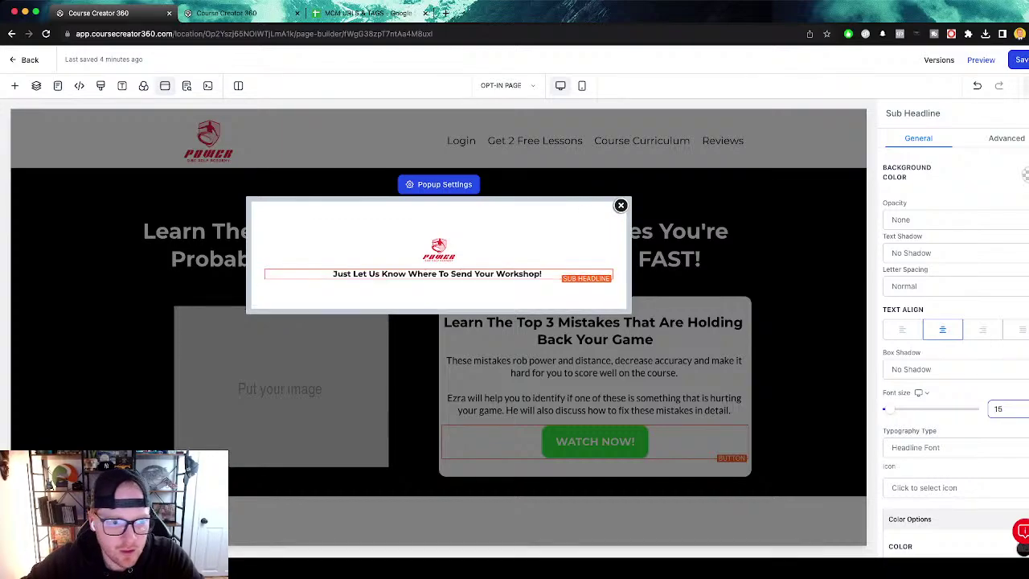
Find the Form element and place it below the sub-headline in the popup.
left_click(15, 85)
type("form")
left_click_drag(131, 217, 294, 306)
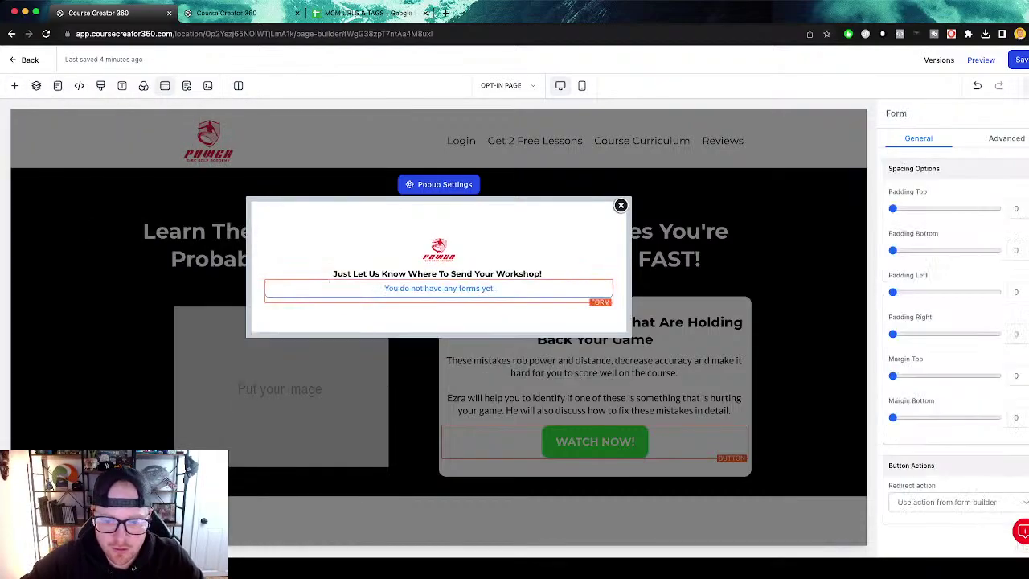
Assign the "Webinar top-3-amateur-technique-mistakes-opt-in" form to the popup's form element.
left_click(524, 256)
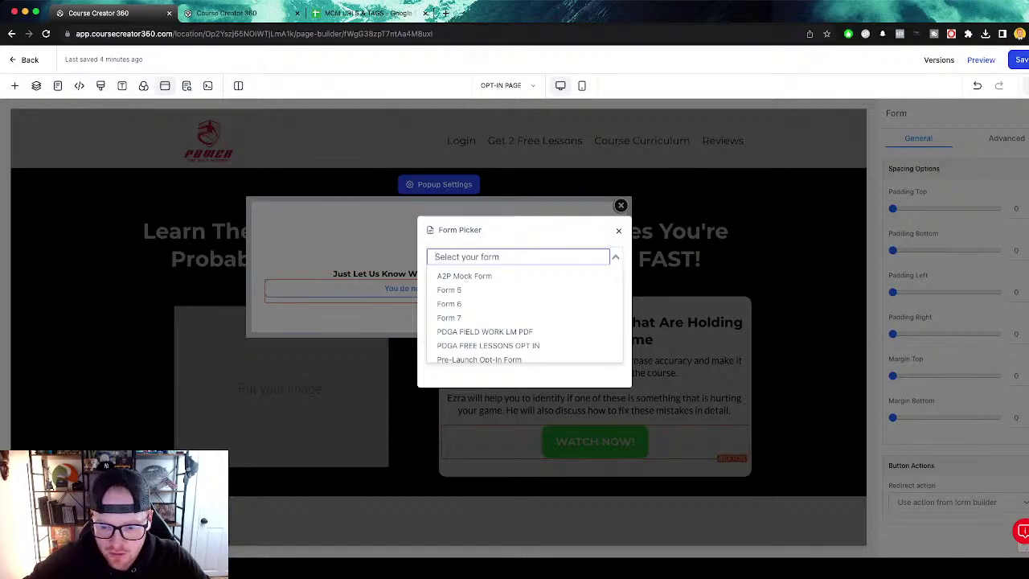
type("3")
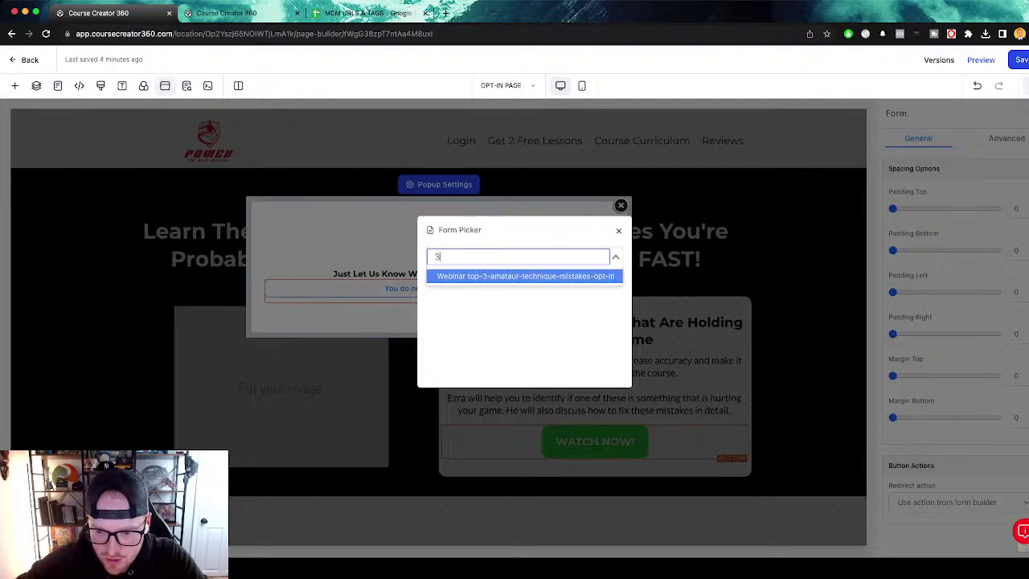
key("BackSpace")
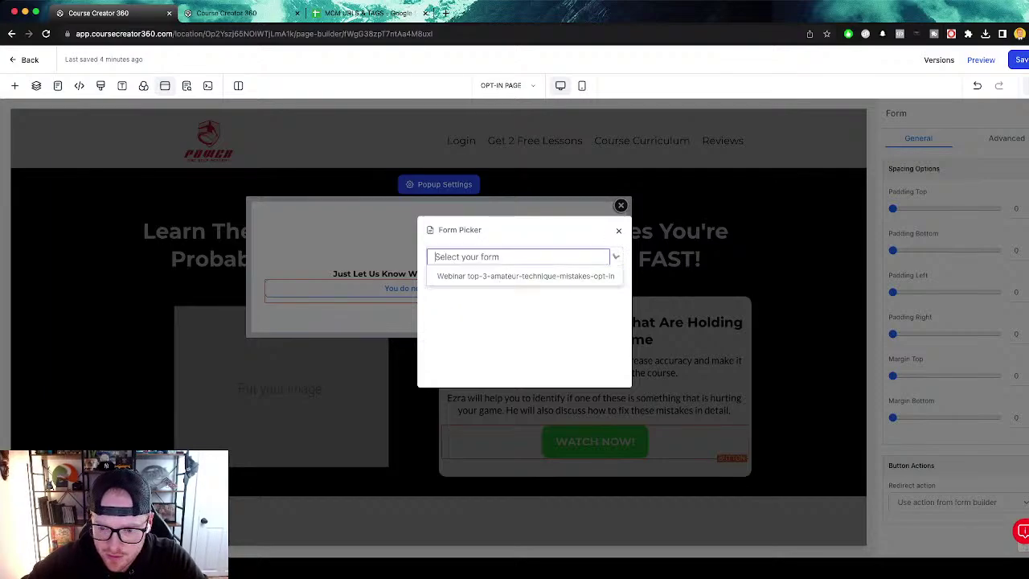
type("3")
key("Return")
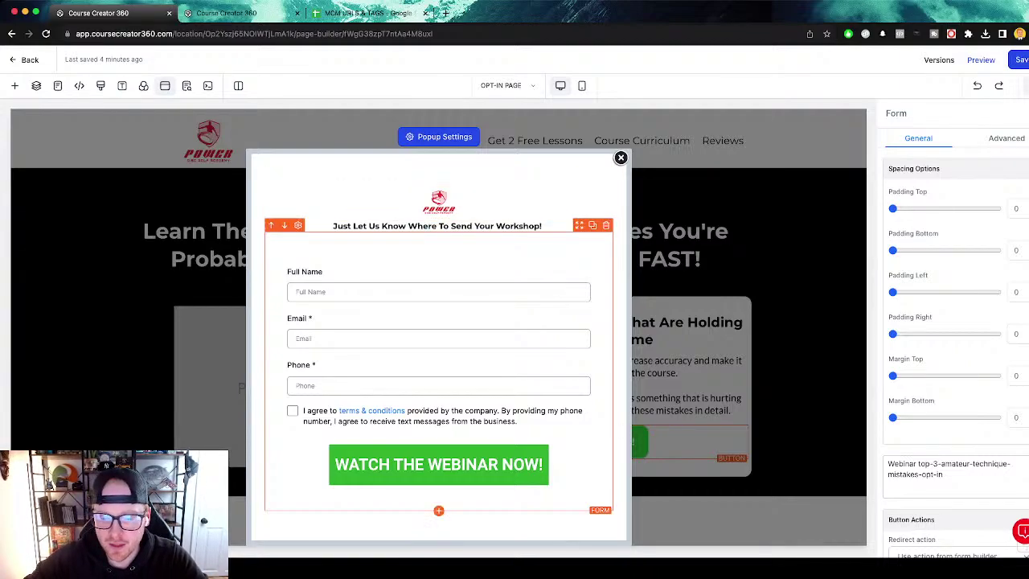
Keep the form's redirect action at "Use action from form builder" and save the page, dismissing the SEO metadata settings.
scroll(956, 356, "down", 2)
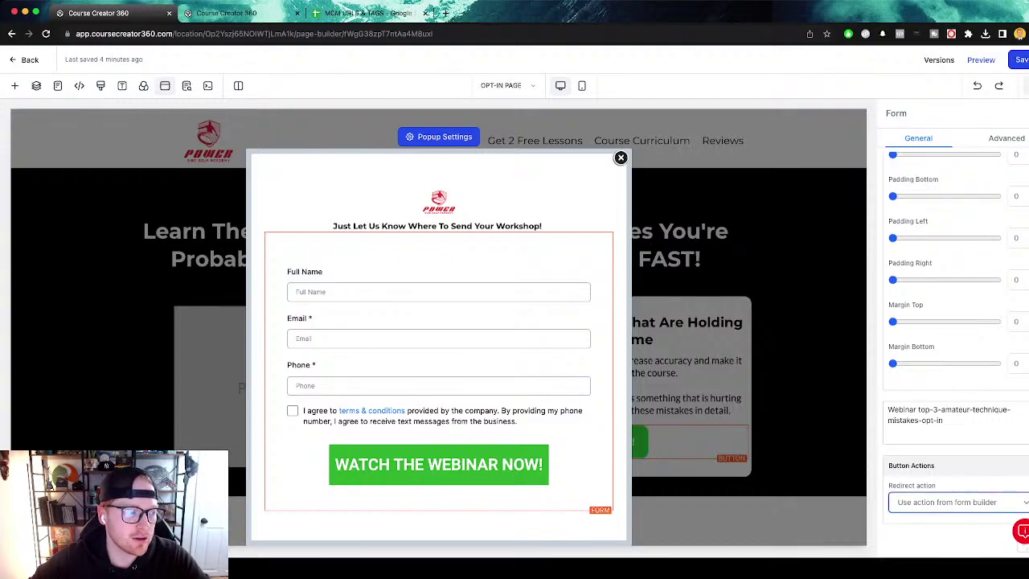
left_click(948, 515)
left_click(1019, 60)
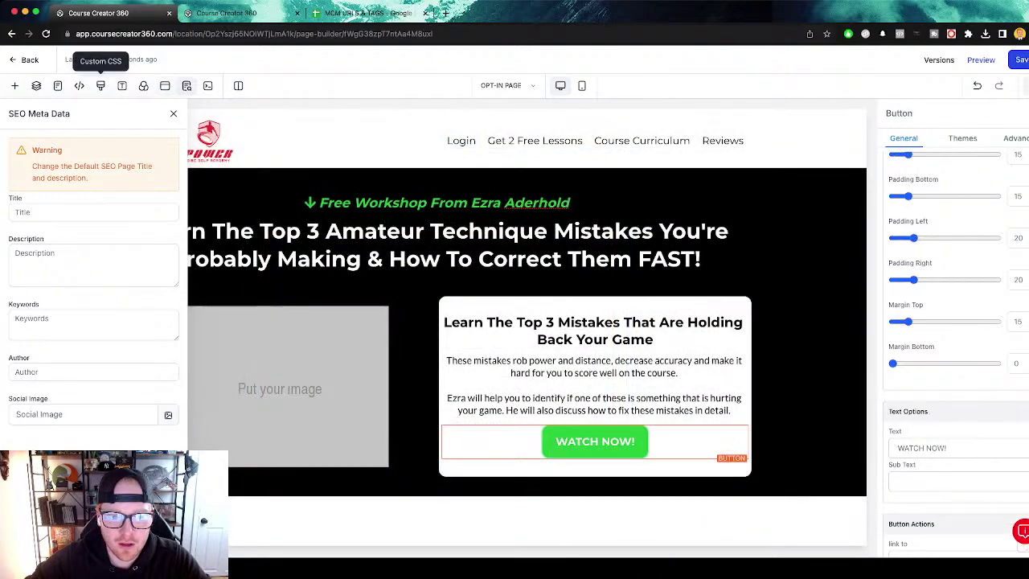
left_click(172, 113)
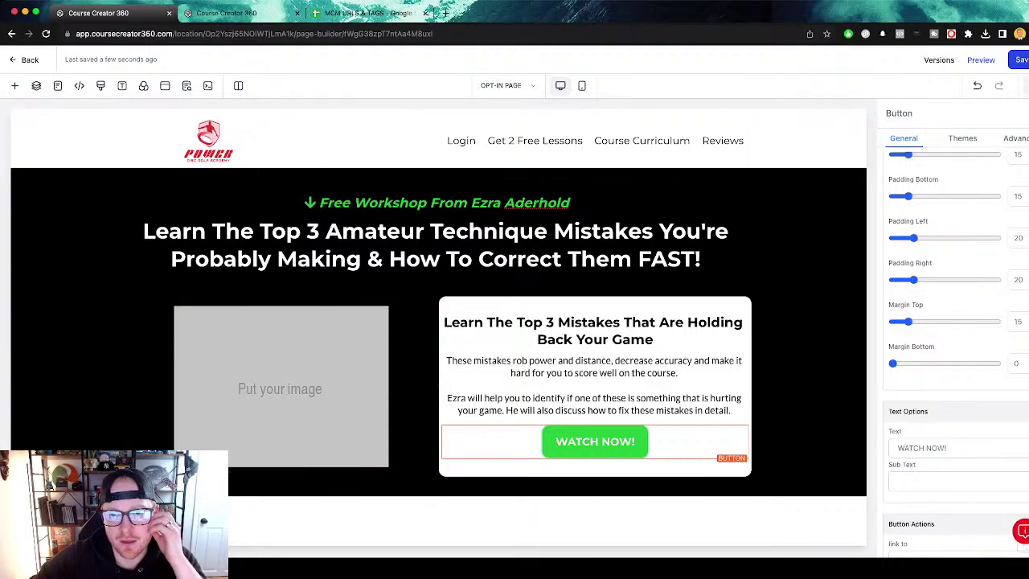
Open Canva in a new browser tab.
left_click(446, 13)
left_click(198, 330)
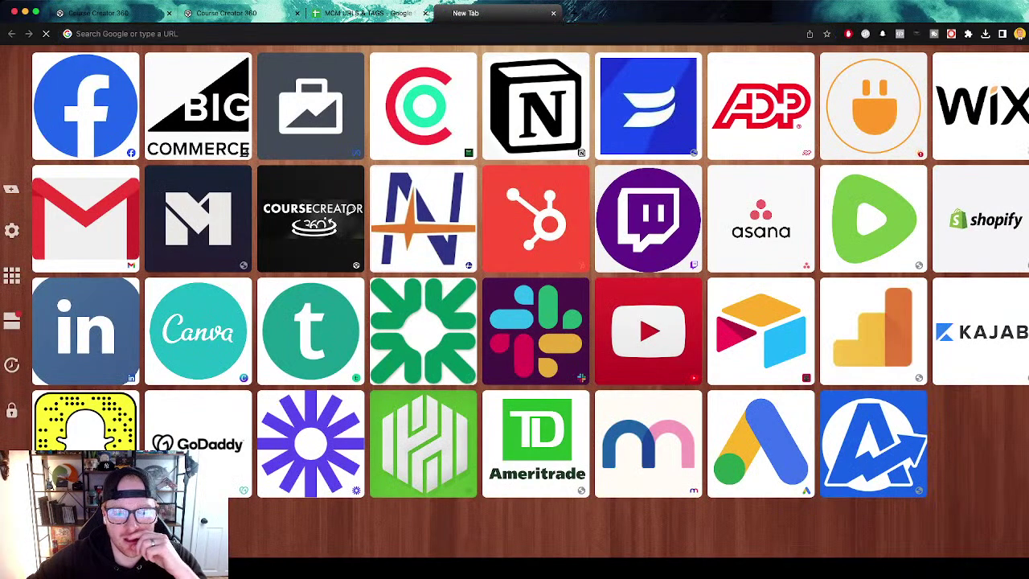
Open Mediamodifier in a new browser tab alongside Canva.
key("super+t")
left_click(648, 442)
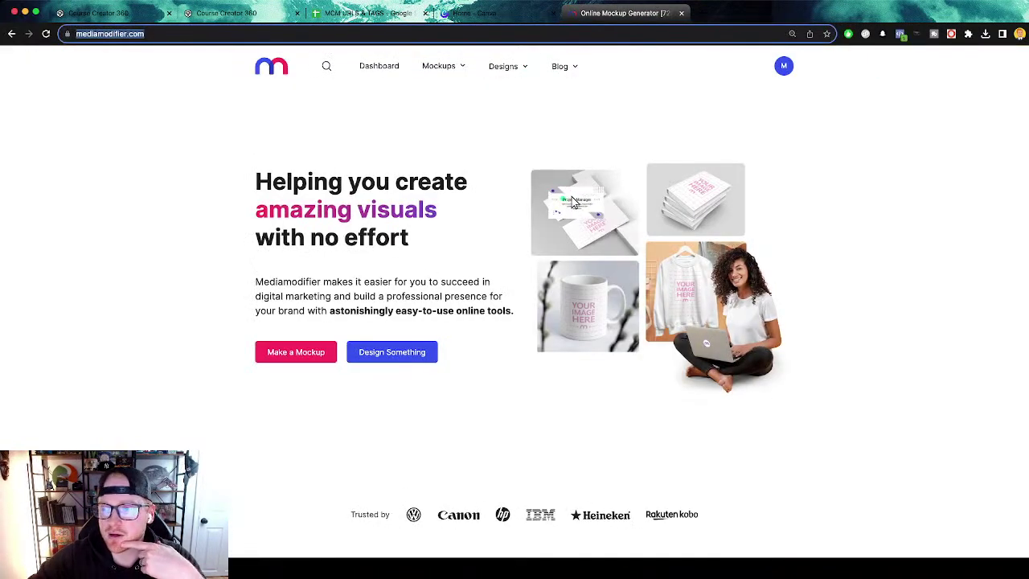
left_click(482, 13)
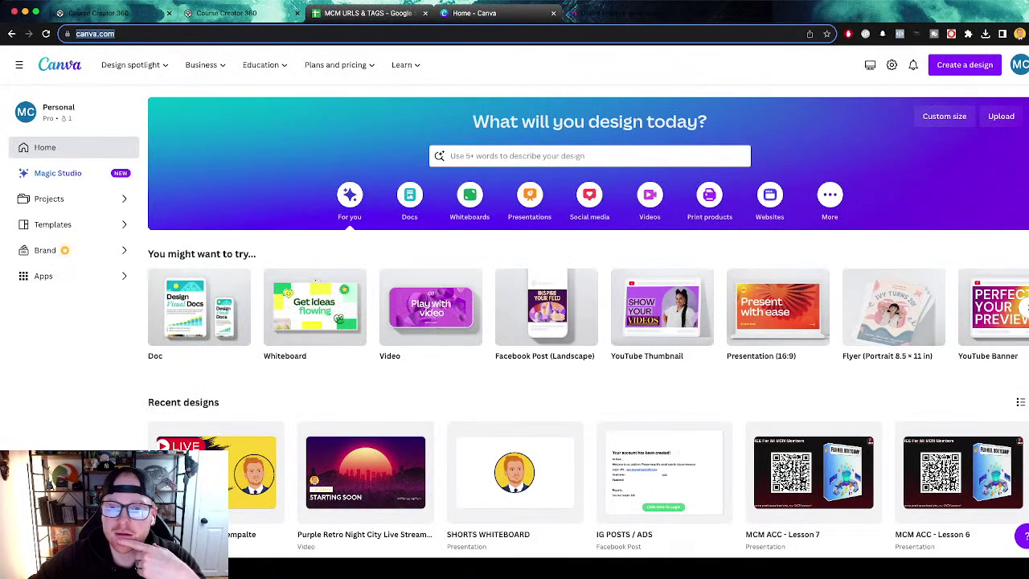
Leave the sales page editor in Course Creator 360 and open the WEBINAR FILES folder in the account's media library.
left_click(226, 12)
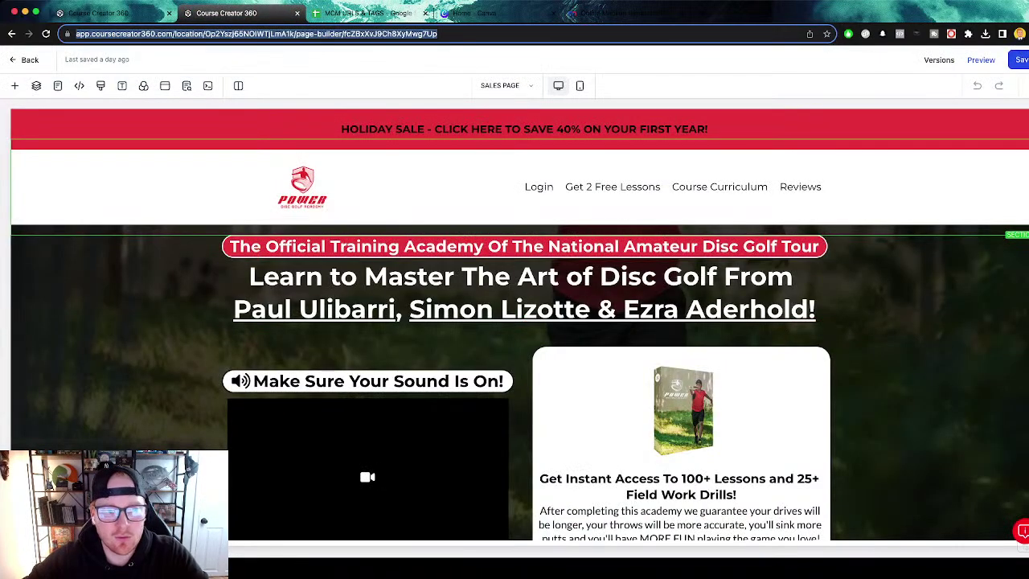
left_click(25, 61)
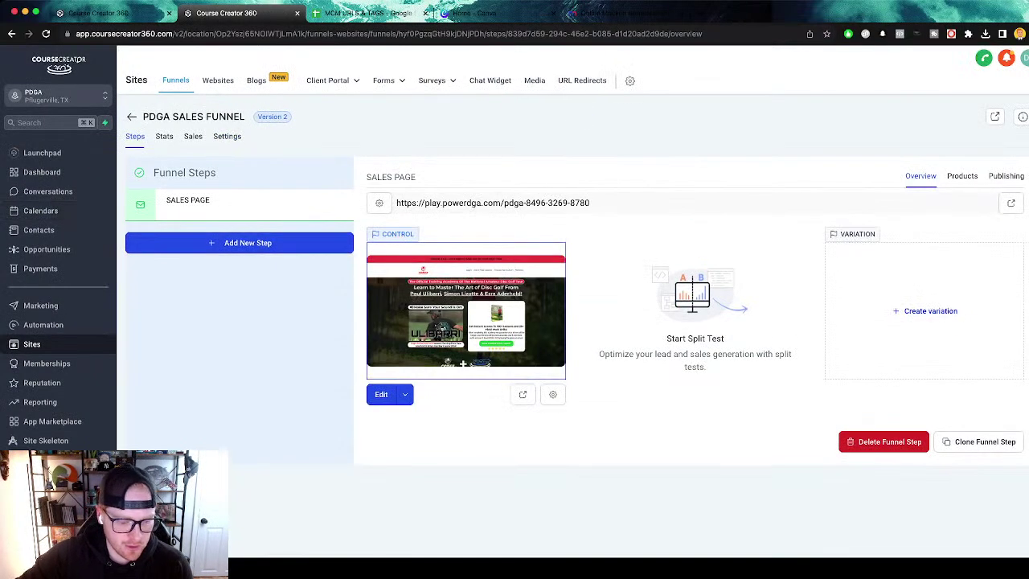
left_click(39, 540)
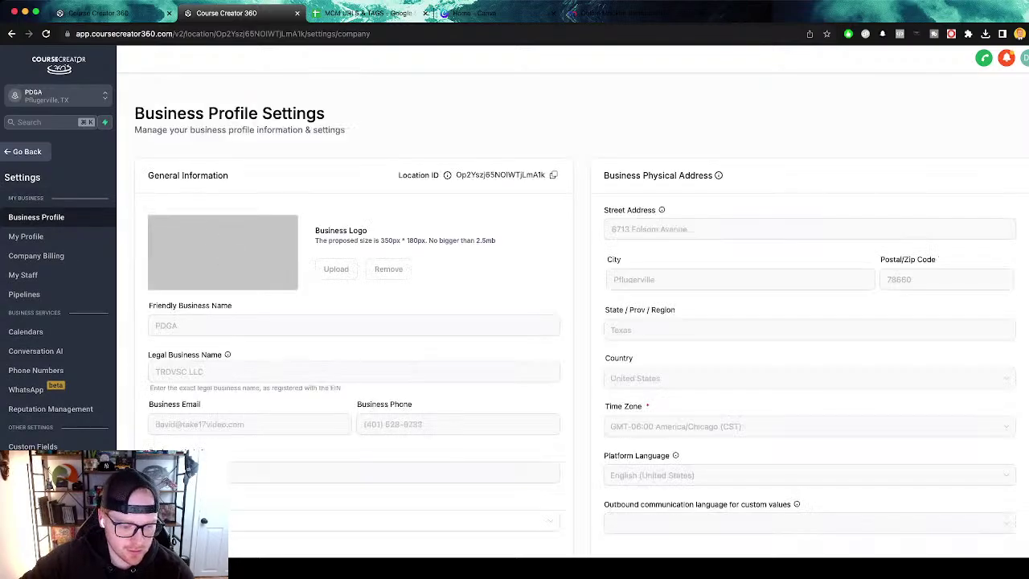
left_click(33, 523)
left_click(581, 265)
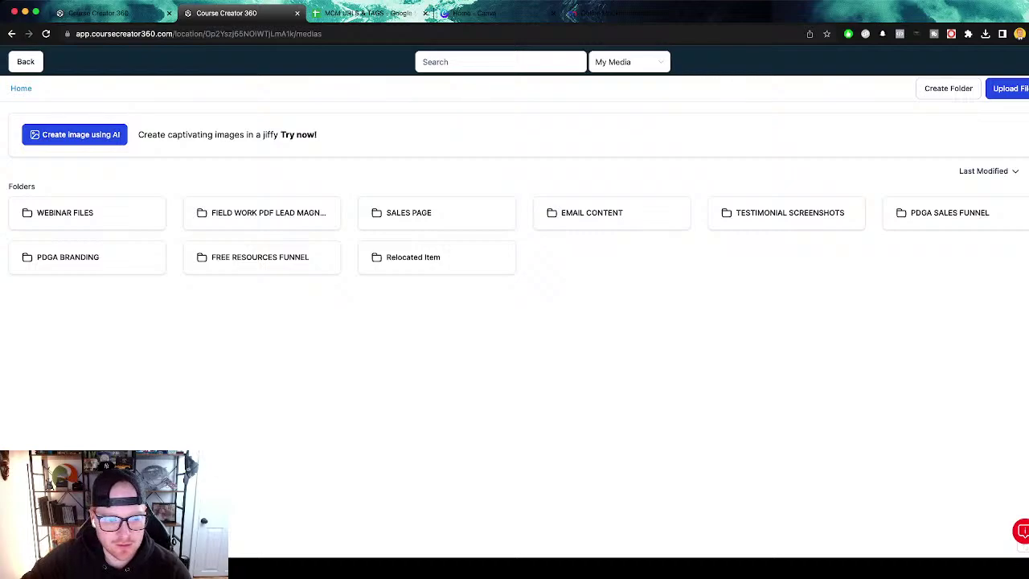
left_click(68, 213)
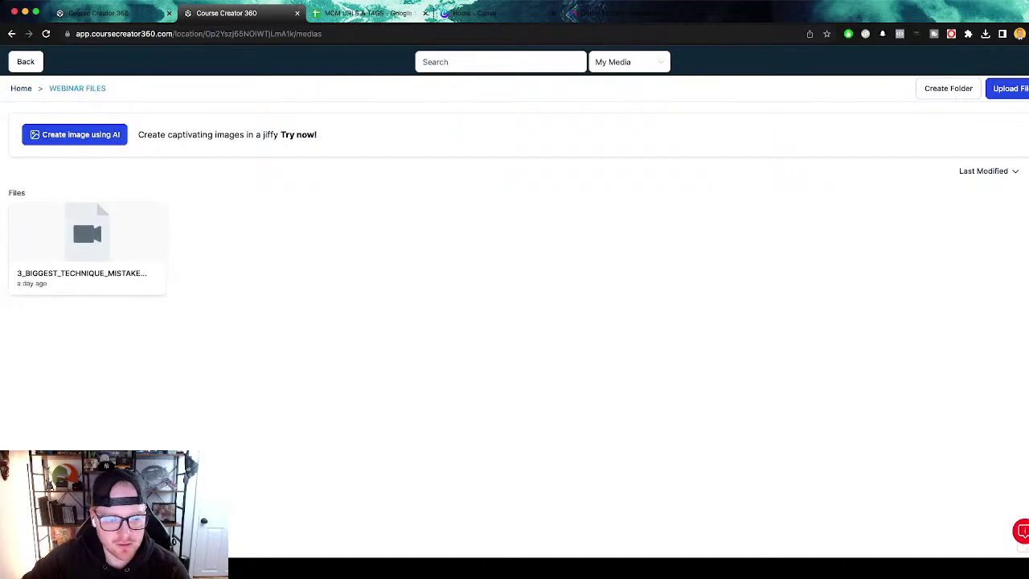
Copy the link of the 3_BIGGEST_TECHNIQUE_MISTAKE... video and load it in a new browser tab.
right_click(97, 233)
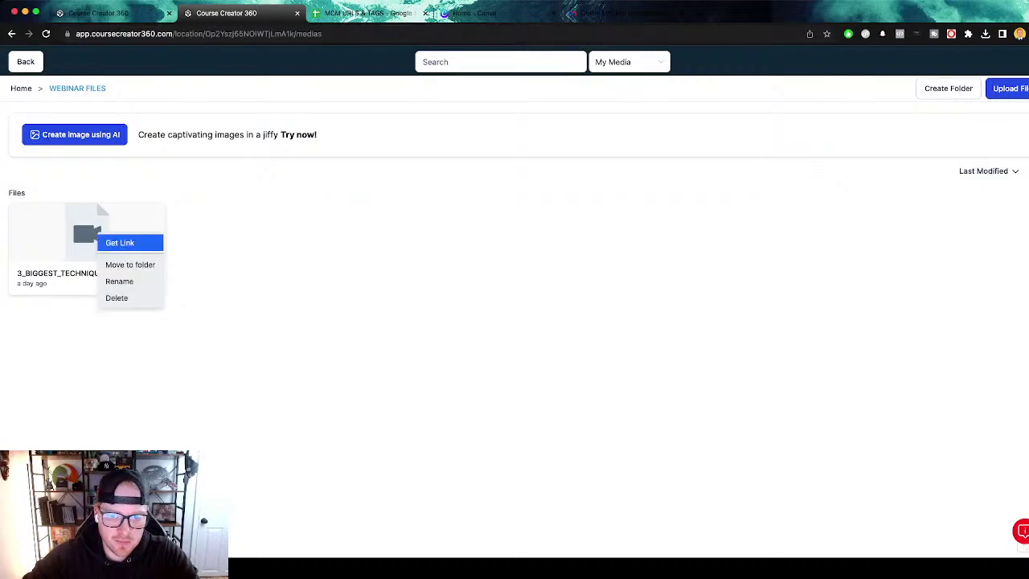
left_click(121, 242)
left_click(702, 13)
key("super+v")
key("Return")
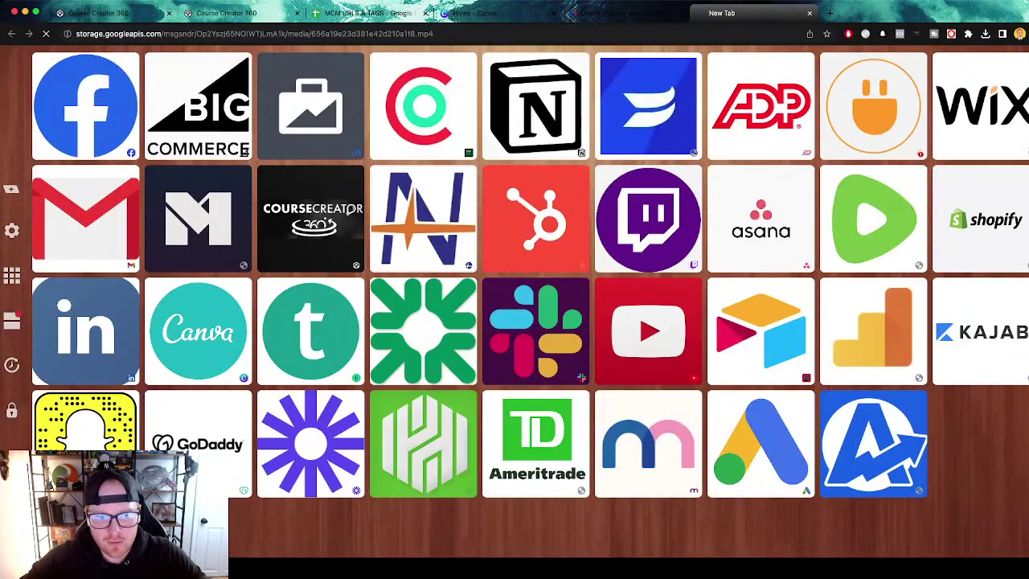
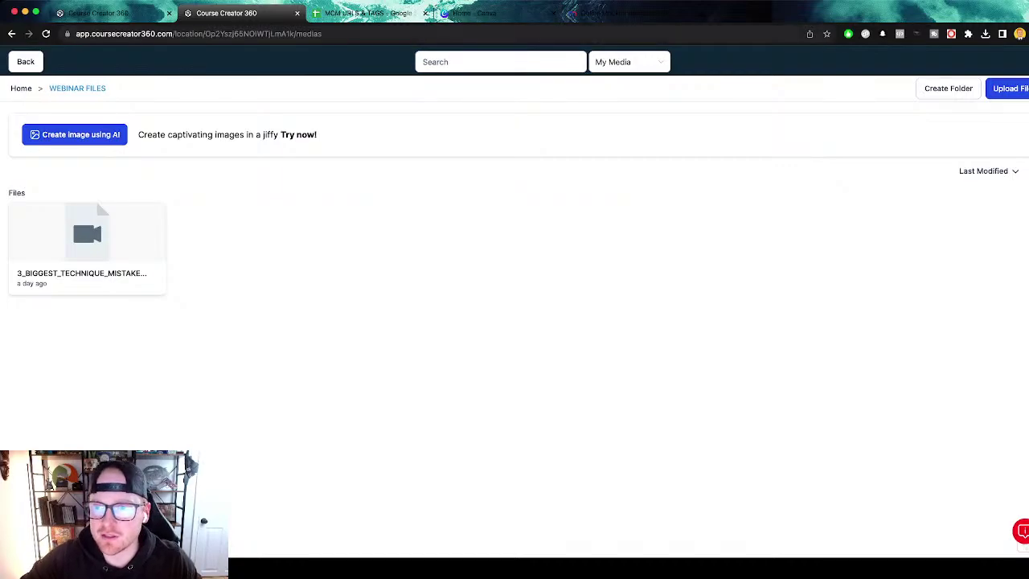
Search Mediamodifier's mockups for "product box" and open the Thin Standing Product Box Mockup Template.
left_click(624, 13)
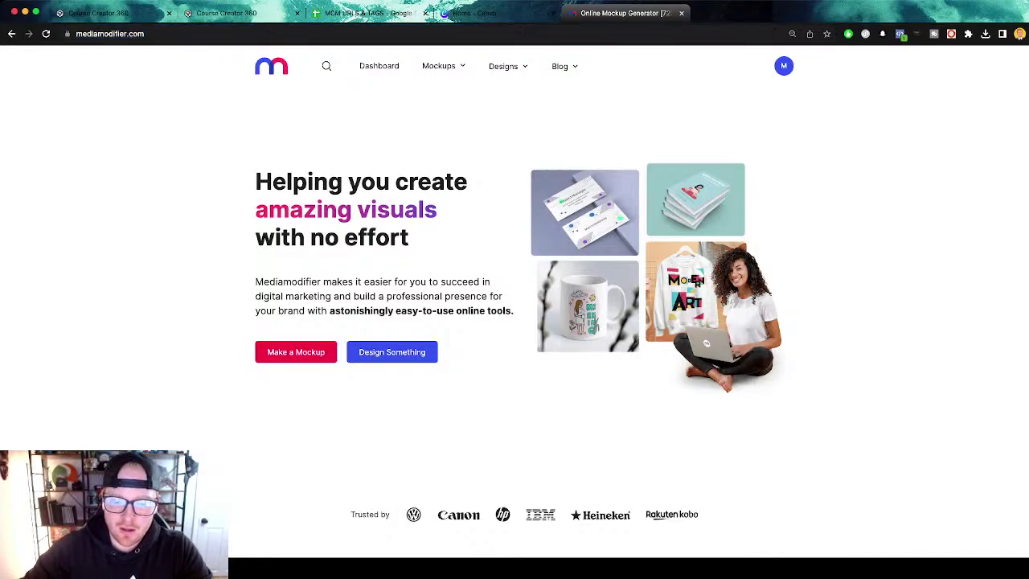
left_click(296, 351)
left_click(283, 214)
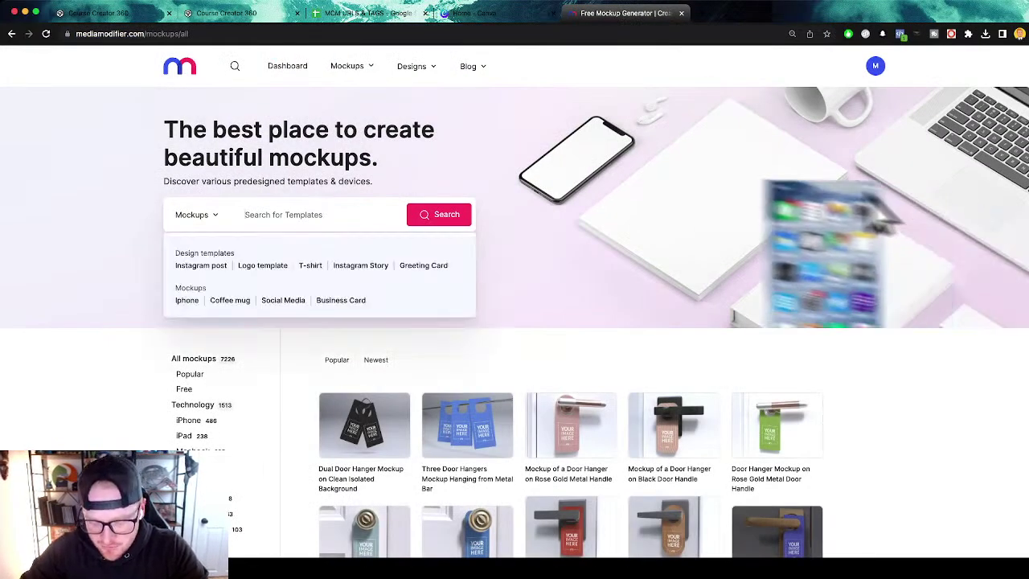
type("product box")
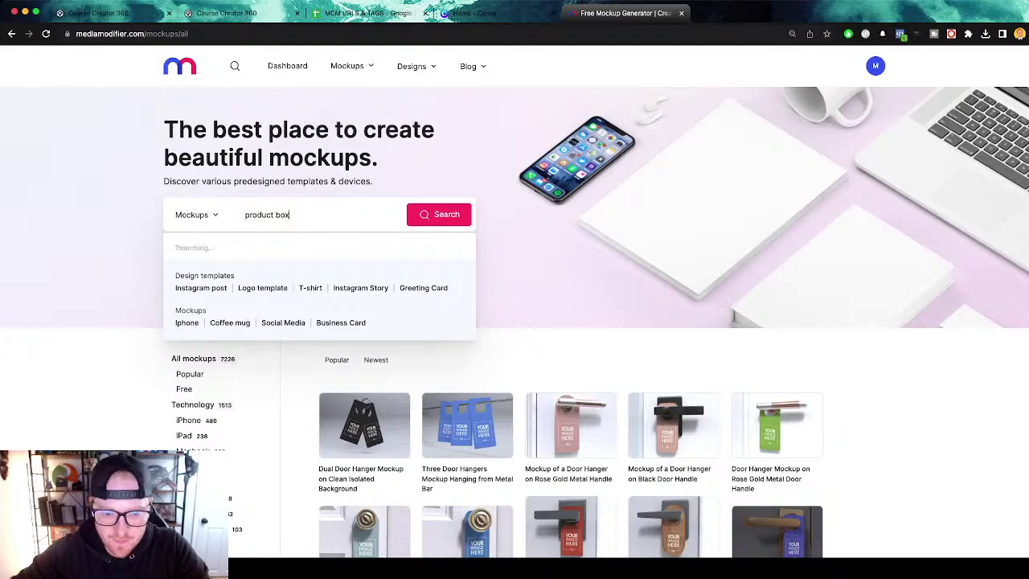
key("Return")
scroll(514, 362, "down", 3)
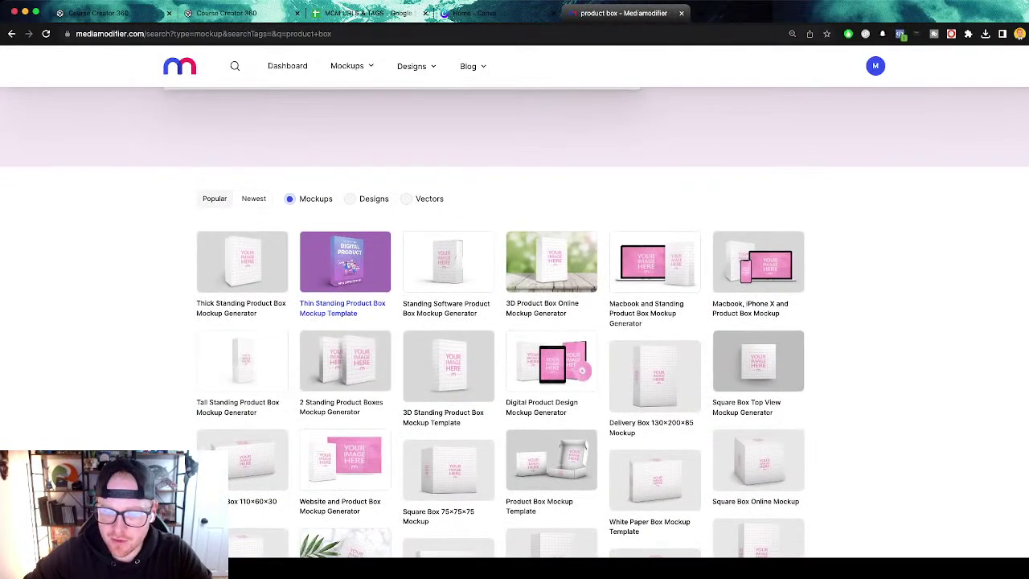
left_click(345, 289)
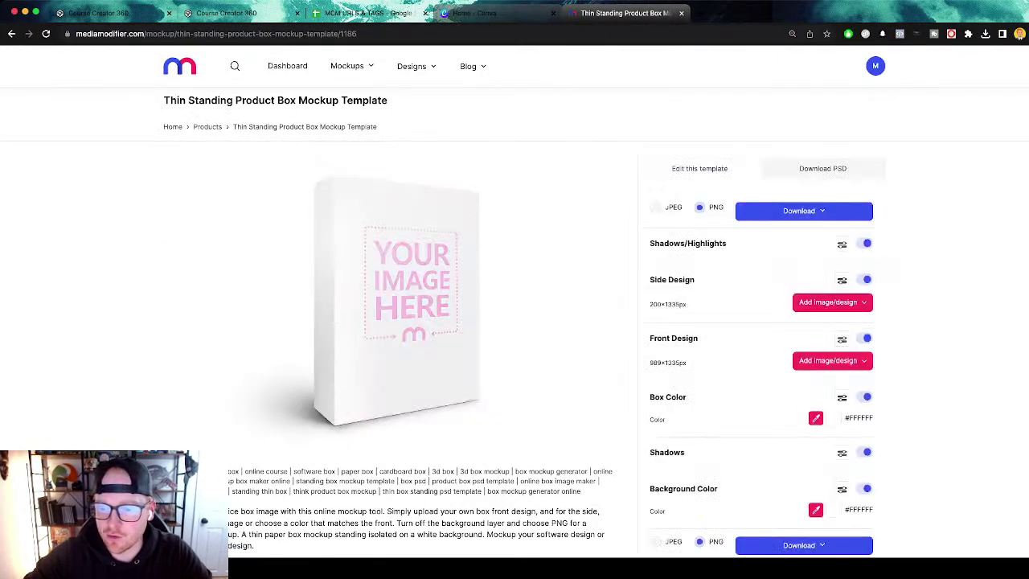
Examine the thin box template's front design dimensions and go back to Mediamodifier's mockup search.
scroll(515, 322, "down", 1)
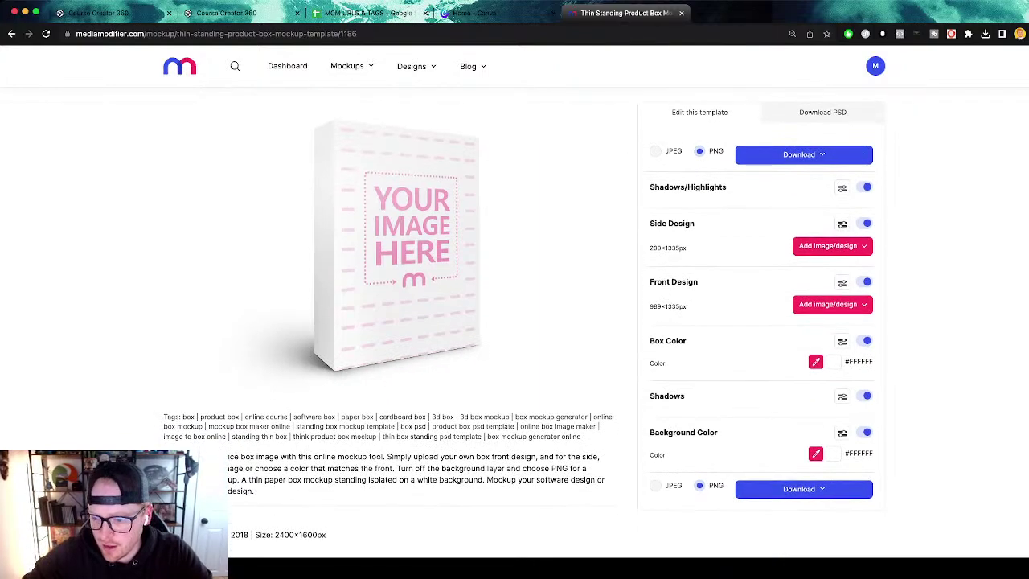
left_click_drag(687, 306, 653, 306)
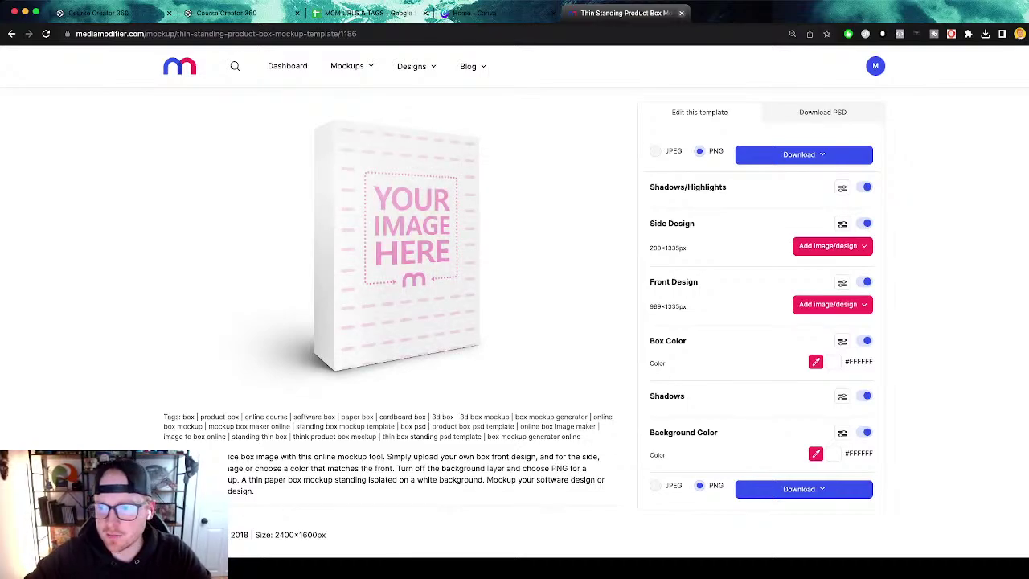
key("super+w")
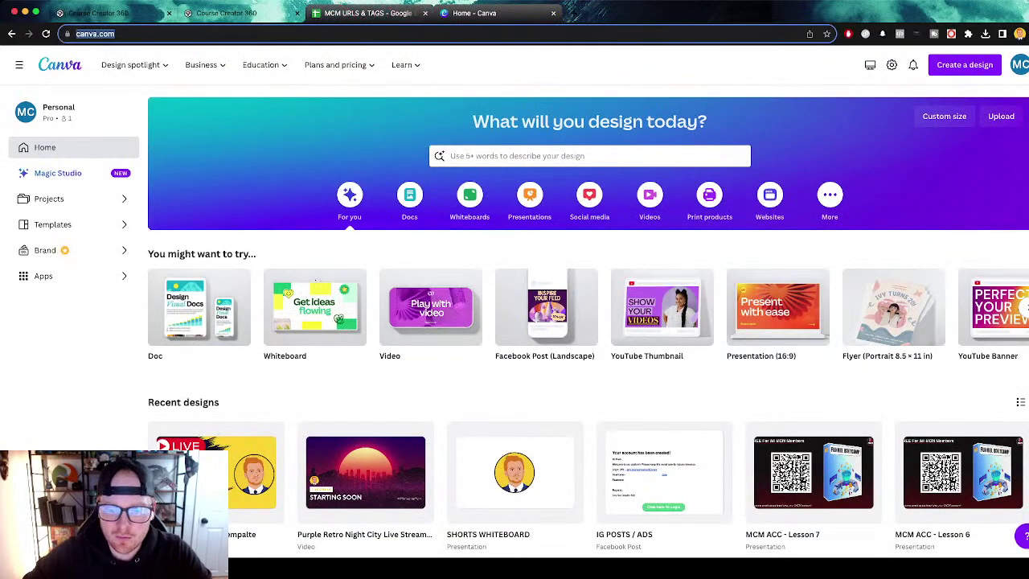
key("super+shift+t")
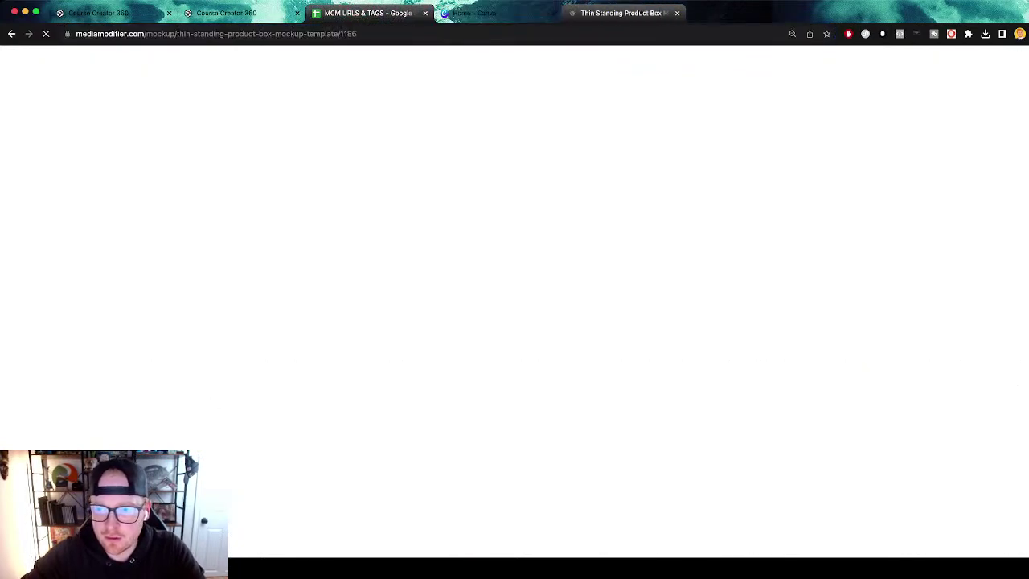
left_click(179, 66)
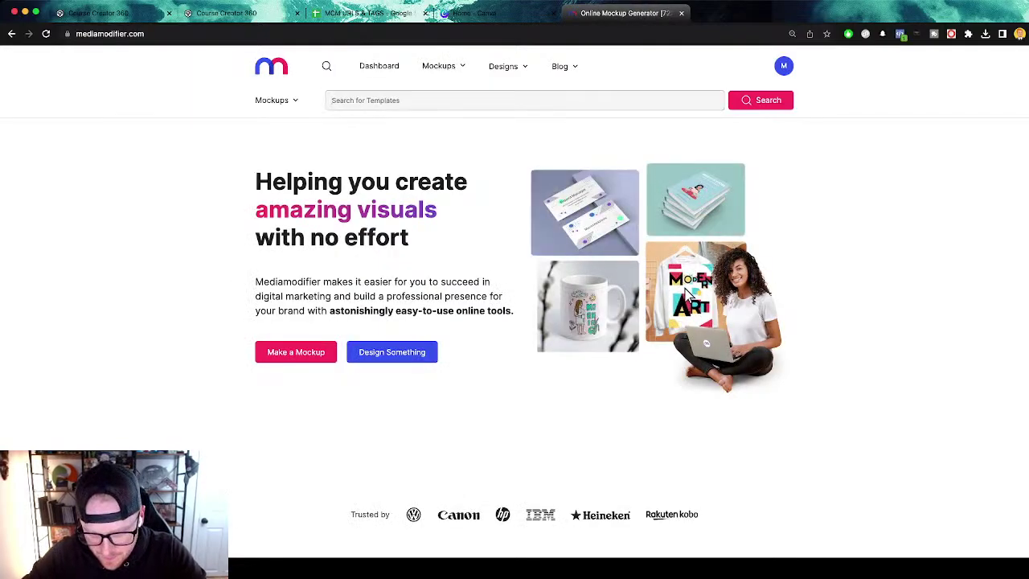
type("top")
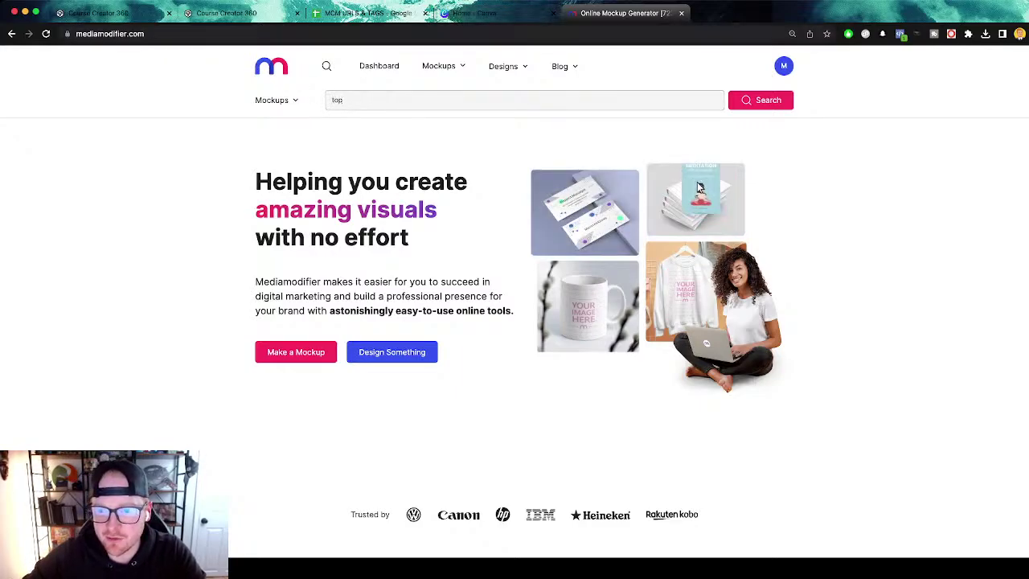
Open the BOX ART FRONT TEMPLATE design in Canva and look through its example pages.
left_click(474, 13)
scroll(365, 265, "down", 3)
scroll(400, 223, "down", 5)
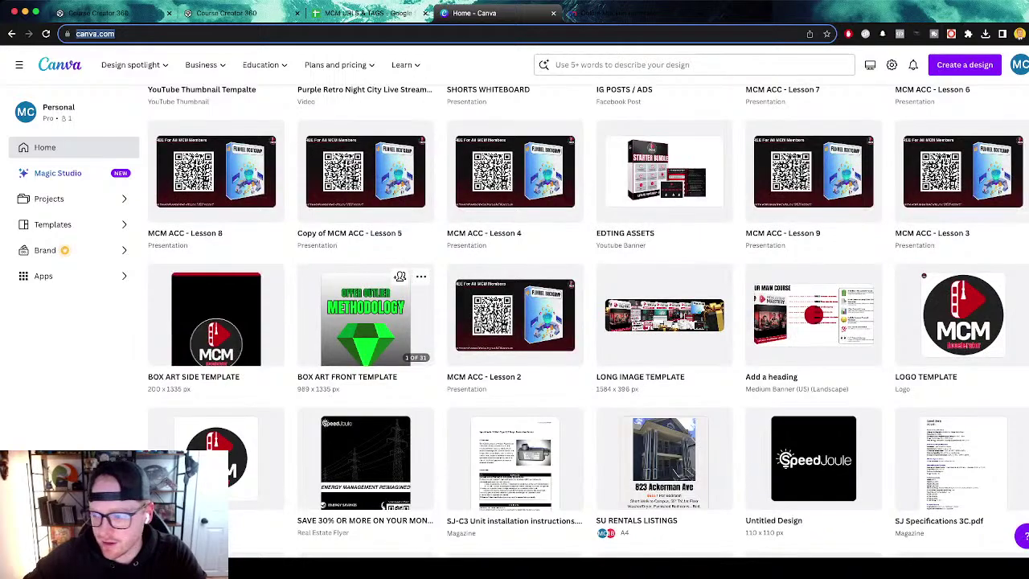
left_click(376, 326)
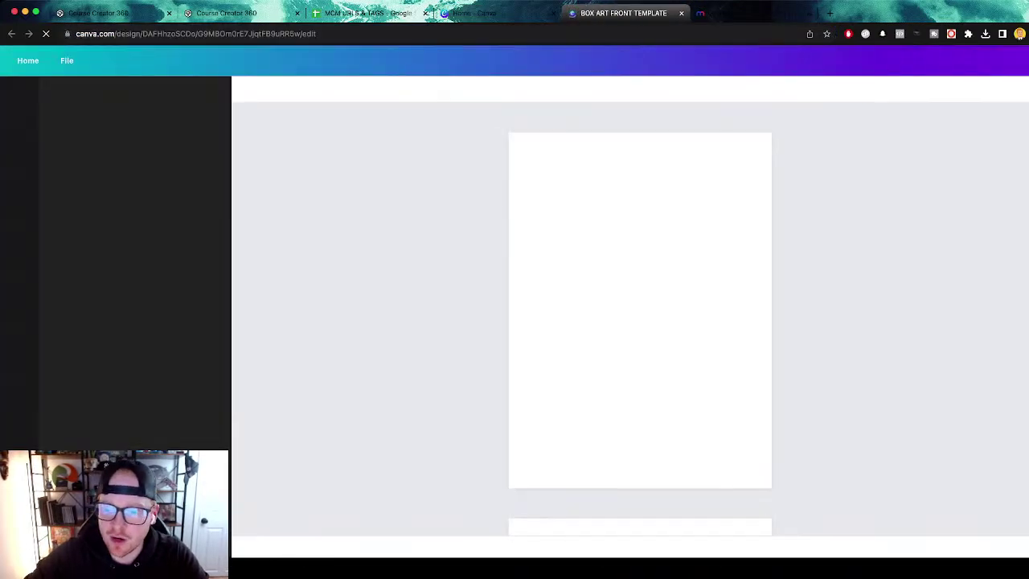
scroll(640, 322, "down", 20)
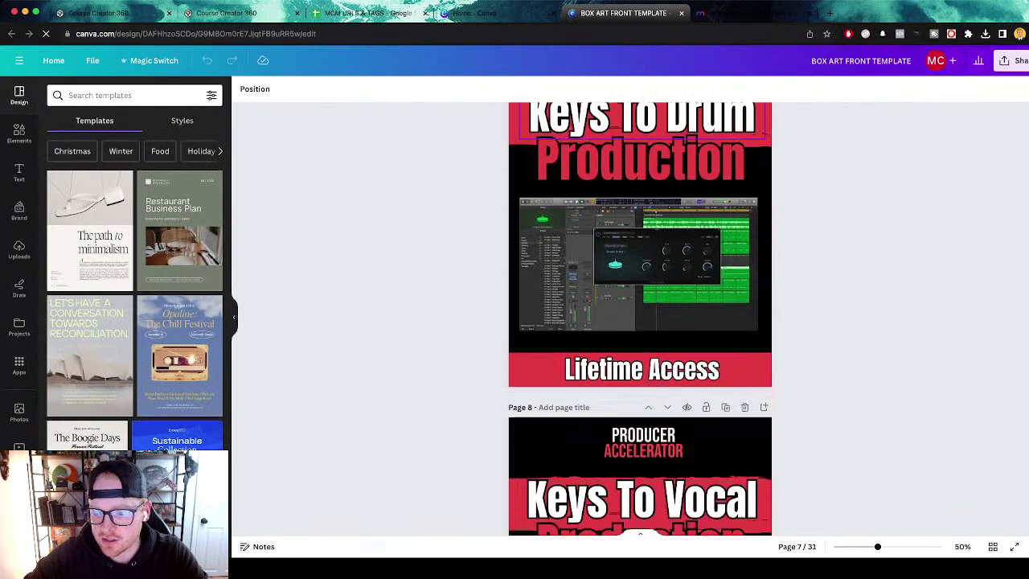
Search Mediamodifier's mockups for "computer" and open the Apple Devices Mockup Template.
key("ctrl+Tab")
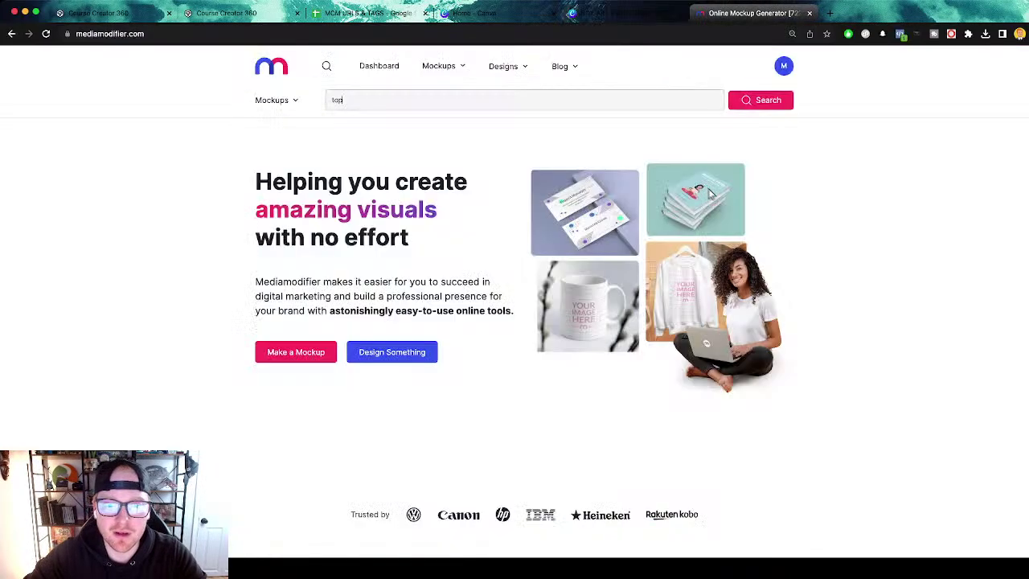
key("super+a")
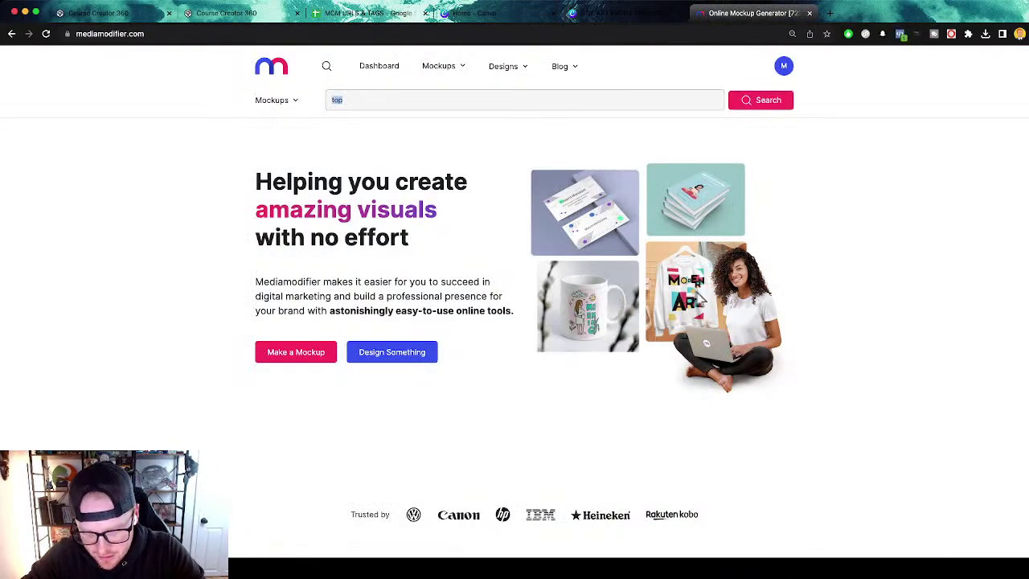
type("computer")
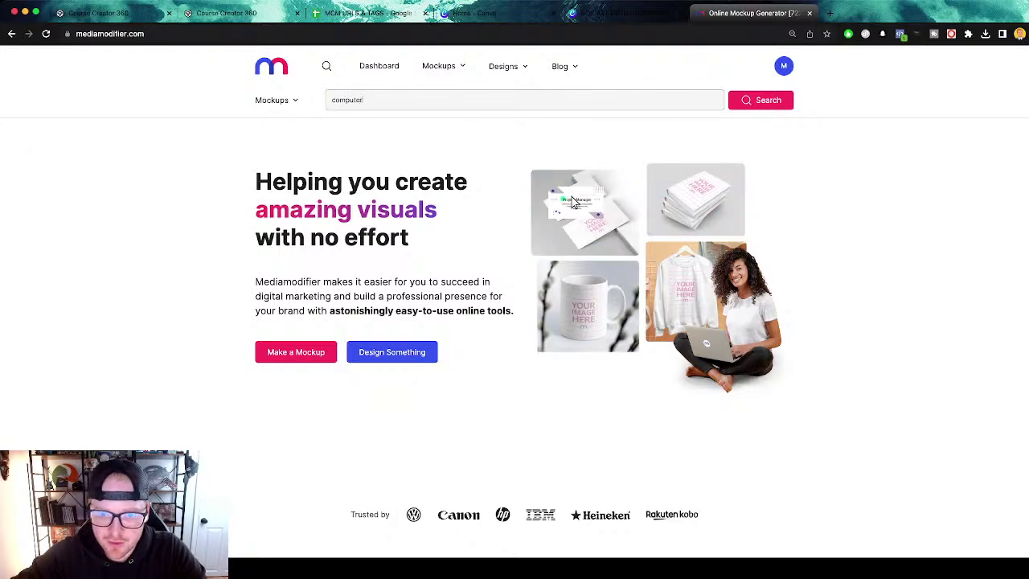
key("Return")
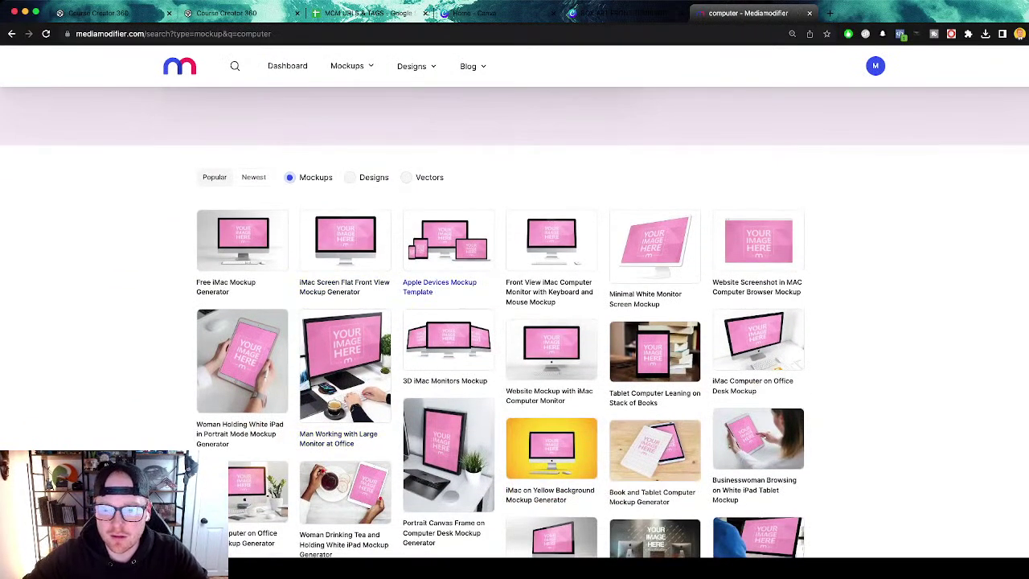
left_click(439, 283)
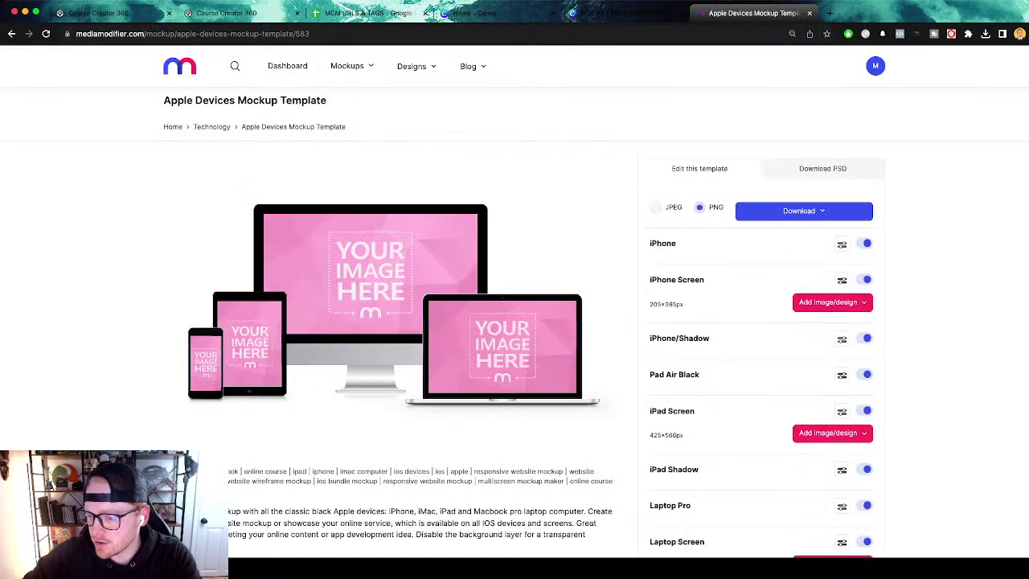
Place the "TOP 3 AM TECHNIQUE MISTAKES" slide image on the mockup's laptop screen, shifting the crop area before applying it.
scroll(762, 362, "down", 5)
scroll(762, 321, "down", 1)
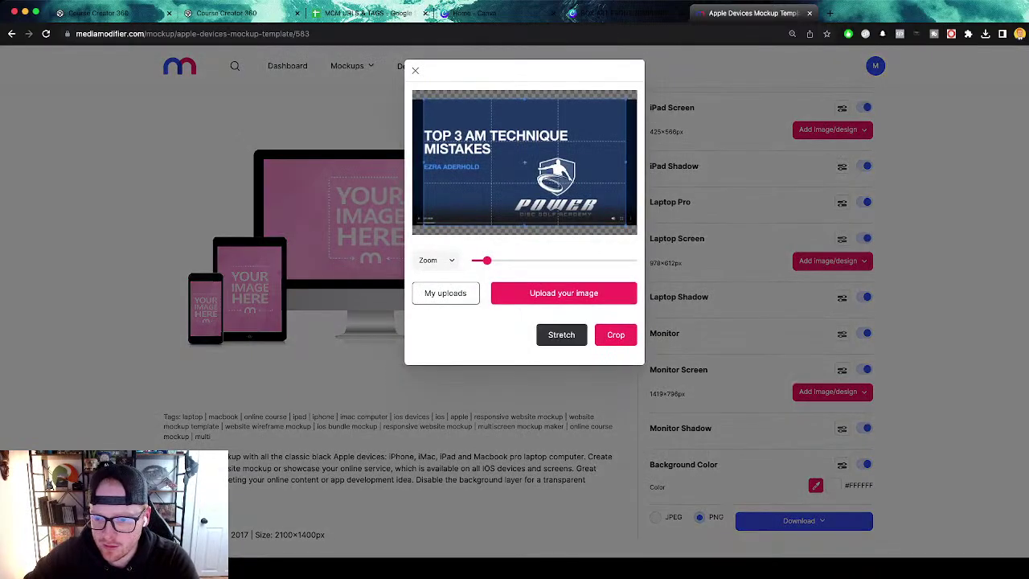
left_click_drag(524, 163, 517, 161)
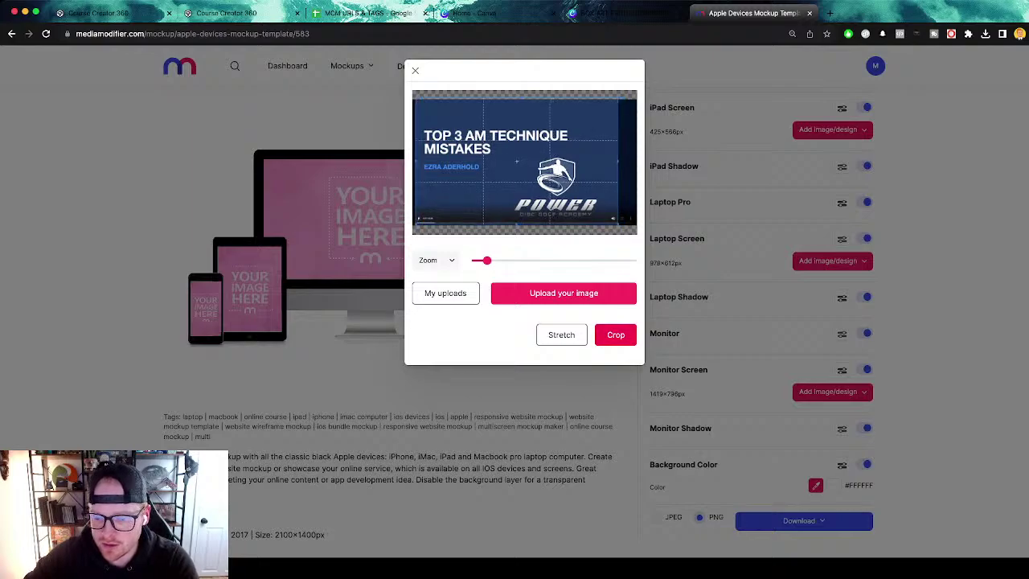
left_click(615, 335)
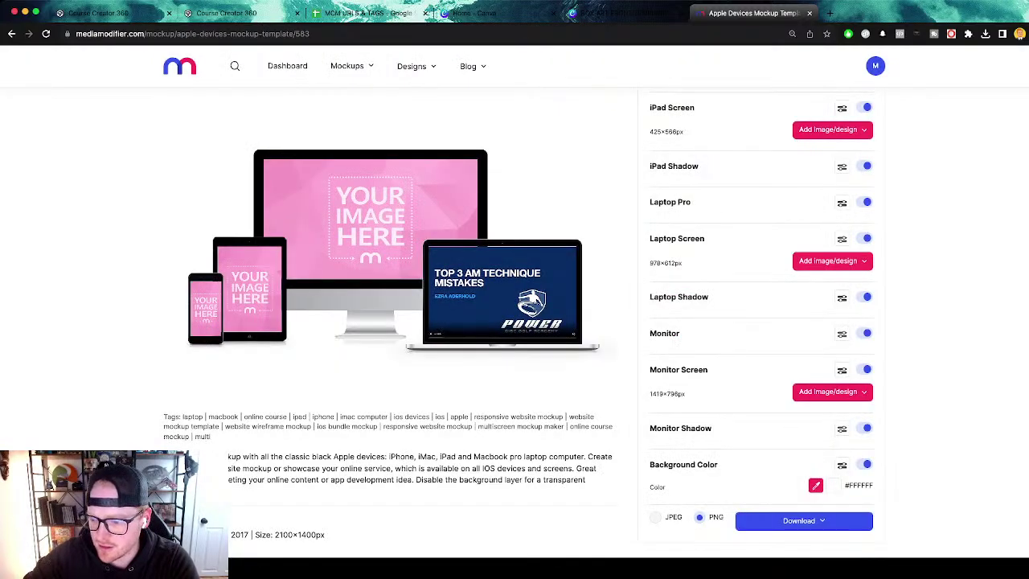
Reopen the laptop screen image, fine-tune its crop position and apply the crop again.
scroll(515, 322, "down", 1)
left_click(501, 205)
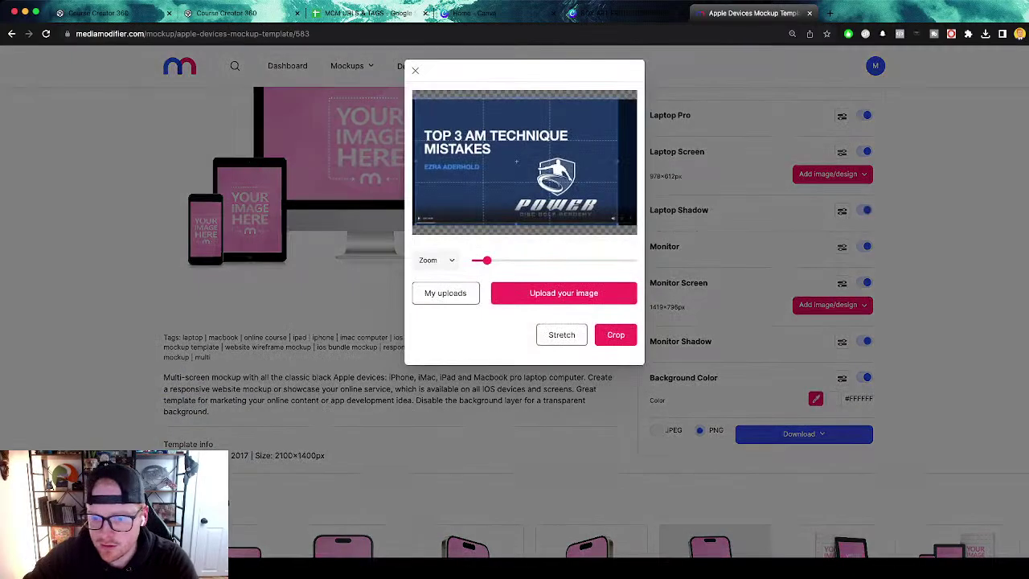
left_click_drag(517, 162, 517, 161)
left_click(615, 334)
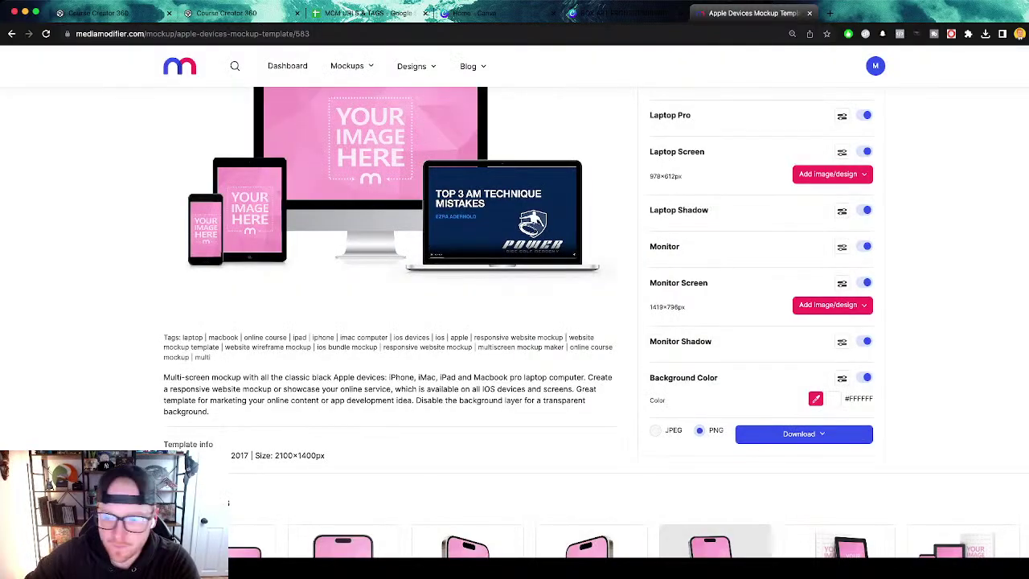
Place the indoor training video screenshot on the Apple Devices mockup's iPad screen, stretched to fit.
scroll(515, 322, "up", 1)
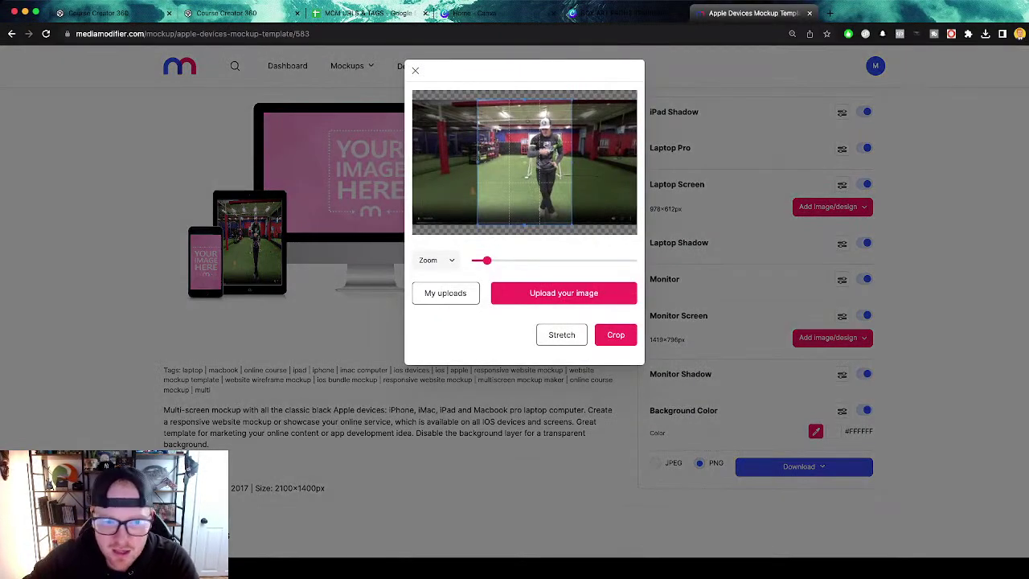
left_click(561, 334)
Open the iMac Screen Flat Front View Mockup Generator and crop the presenter's studio video screenshot onto its screen.
left_click(11, 33)
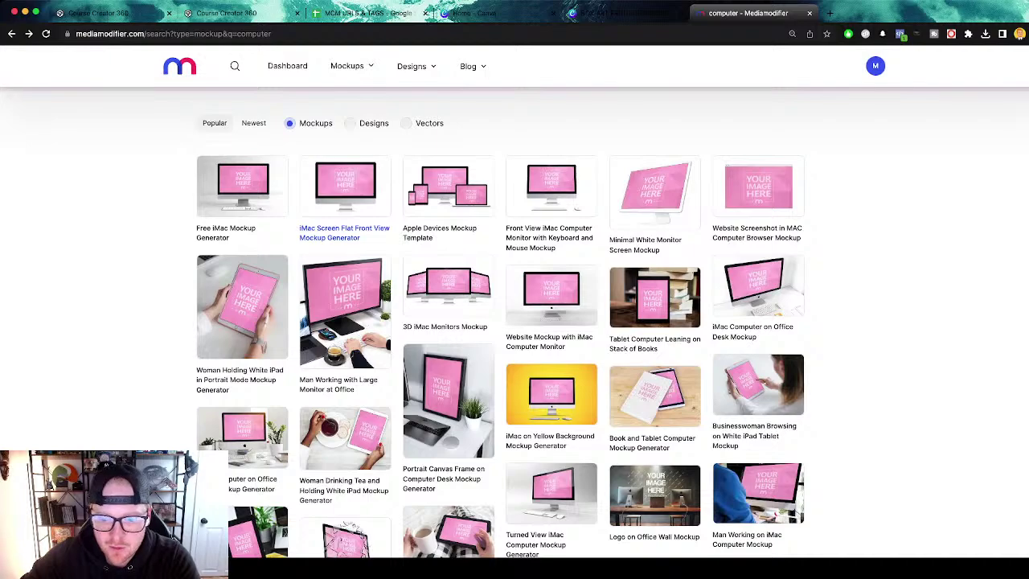
left_click(344, 232)
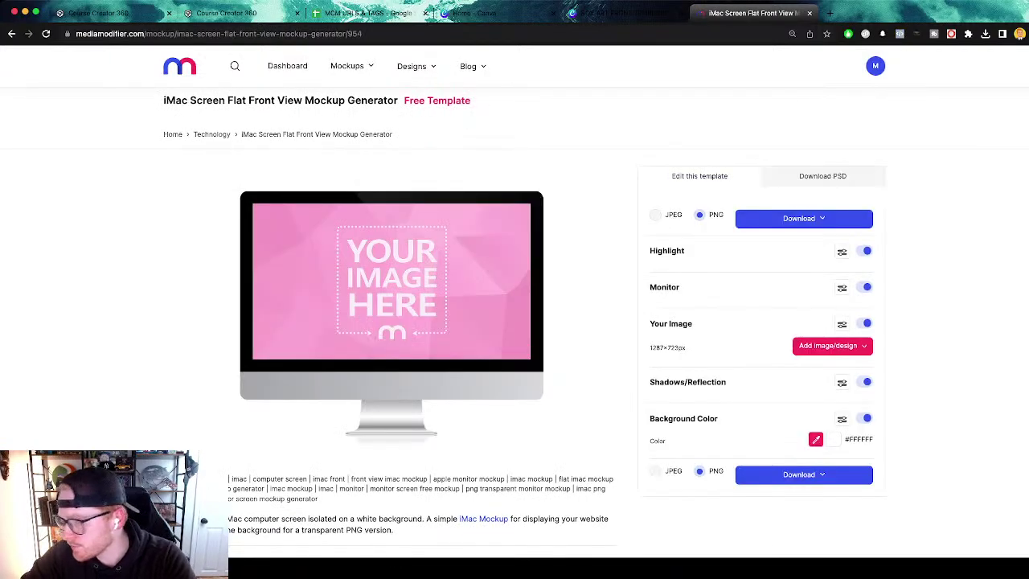
key("super+v")
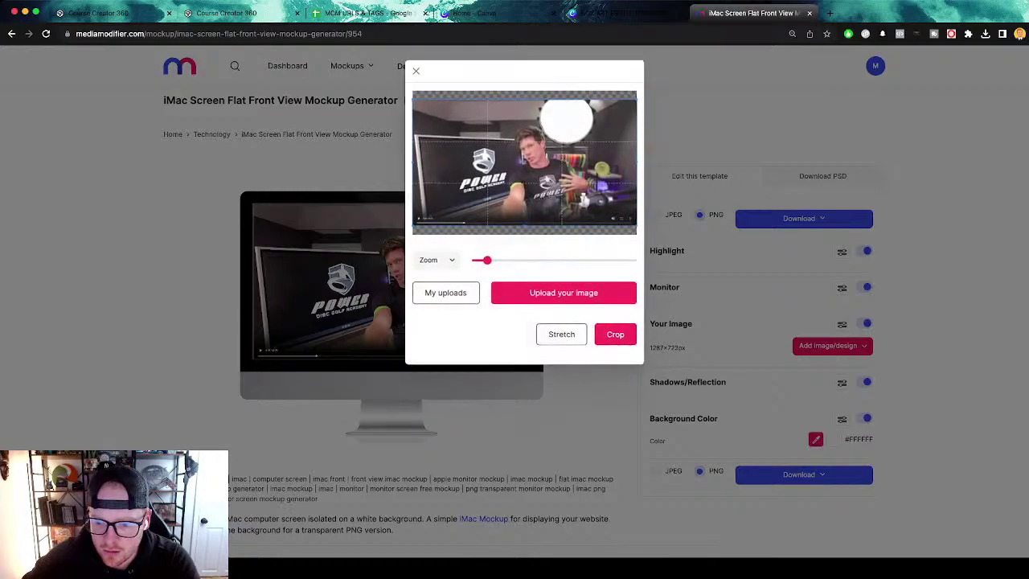
left_click(615, 334)
Turn off the iMac mockup's background color and shadows/reflection and download the image as PNG.
scroll(515, 322, "down", 1)
left_click(864, 379)
left_click(864, 343)
left_click(804, 435)
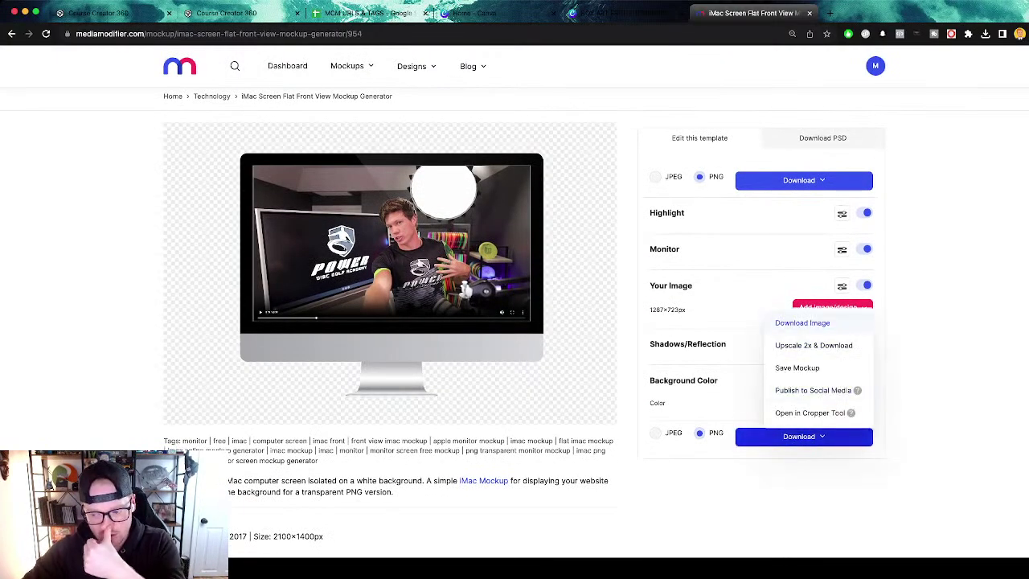
left_click(803, 322)
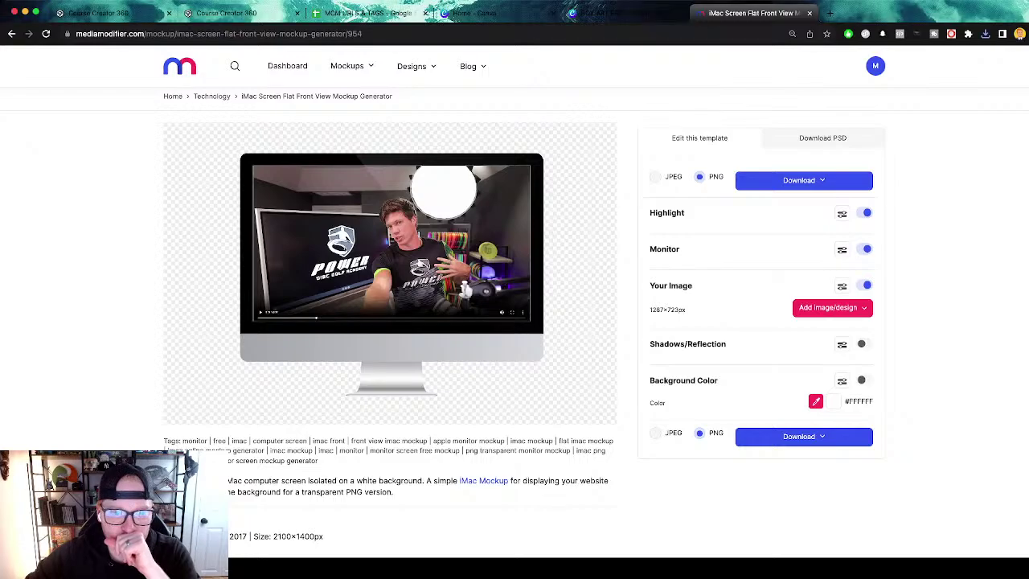
Return to the computer mockup results and open the MacBook Pro 16 Mockup Generator.
left_click(12, 33)
scroll(453, 435, "down", 1)
scroll(452, 436, "down", 3)
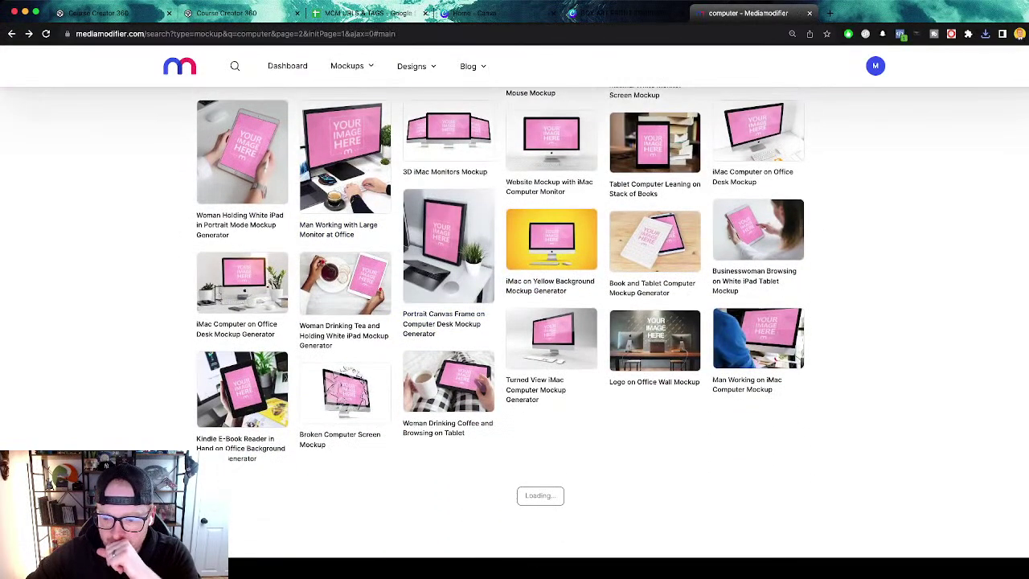
scroll(452, 425, "up", 3)
scroll(549, 297, "down", 1)
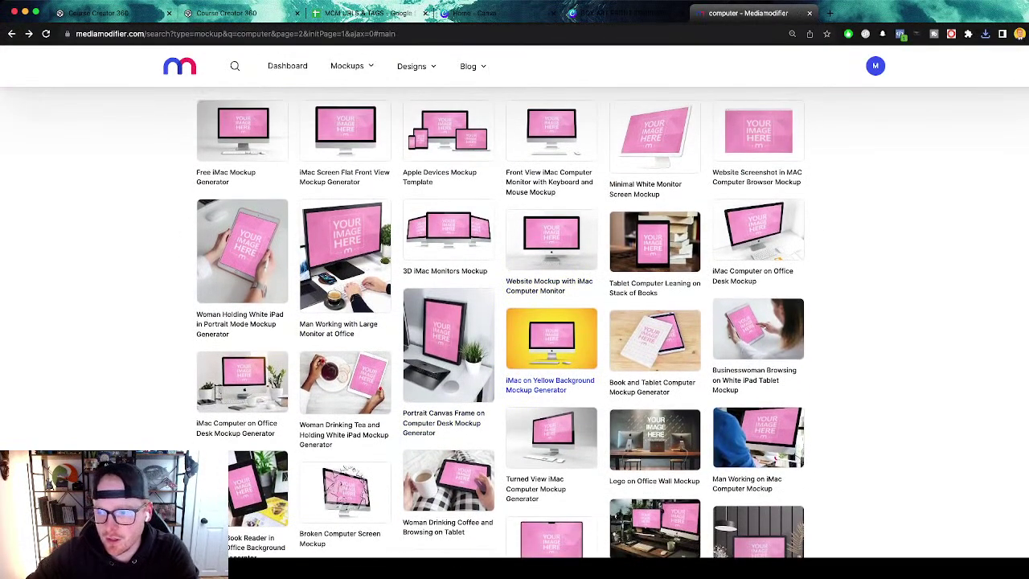
scroll(448, 295, "down", 5)
scroll(530, 313, "down", 3)
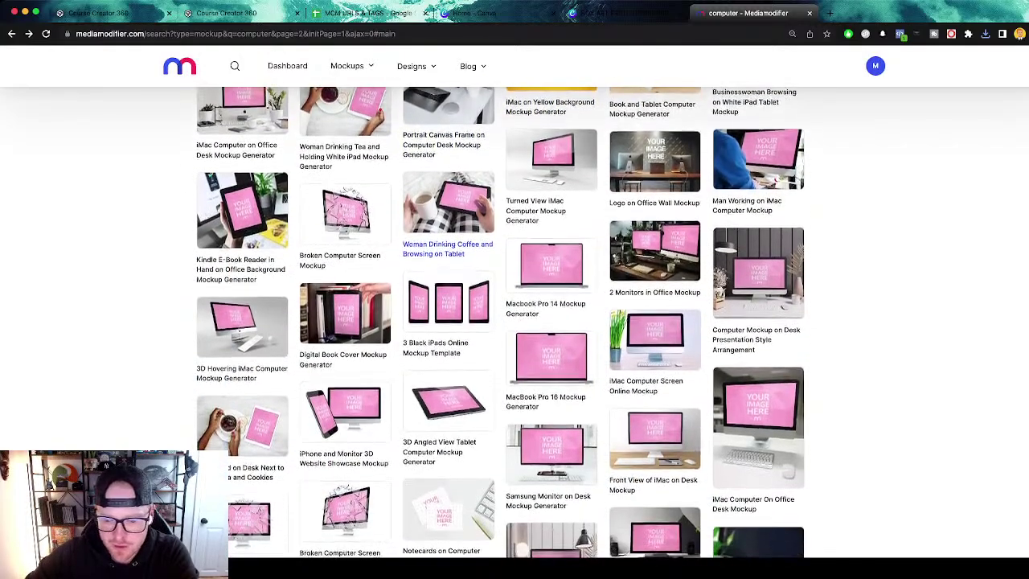
left_click(545, 313)
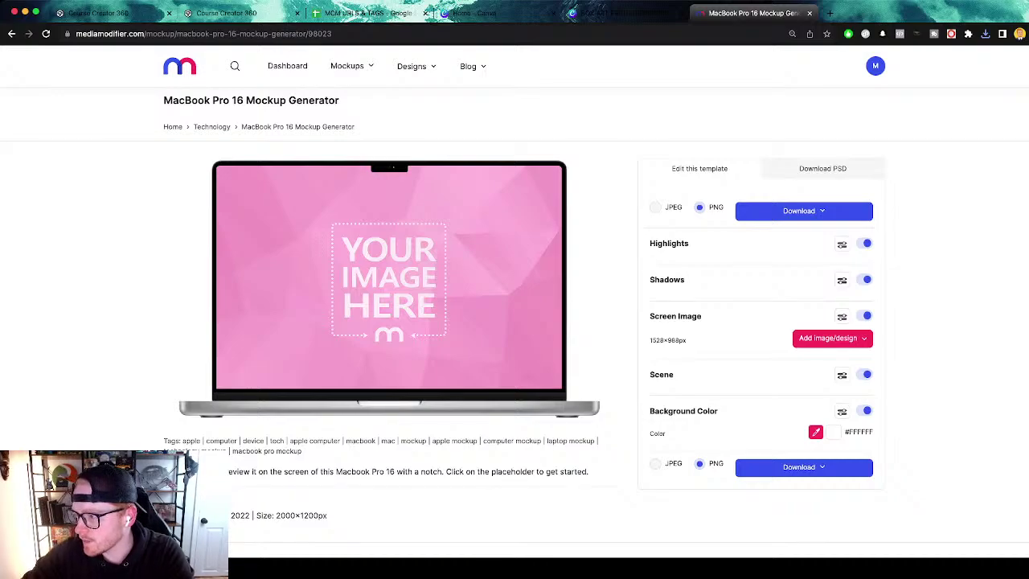
Stretch the "What is Rounding" slide screenshot onto the MacBook Pro 16 screen.
key("ctrl+v")
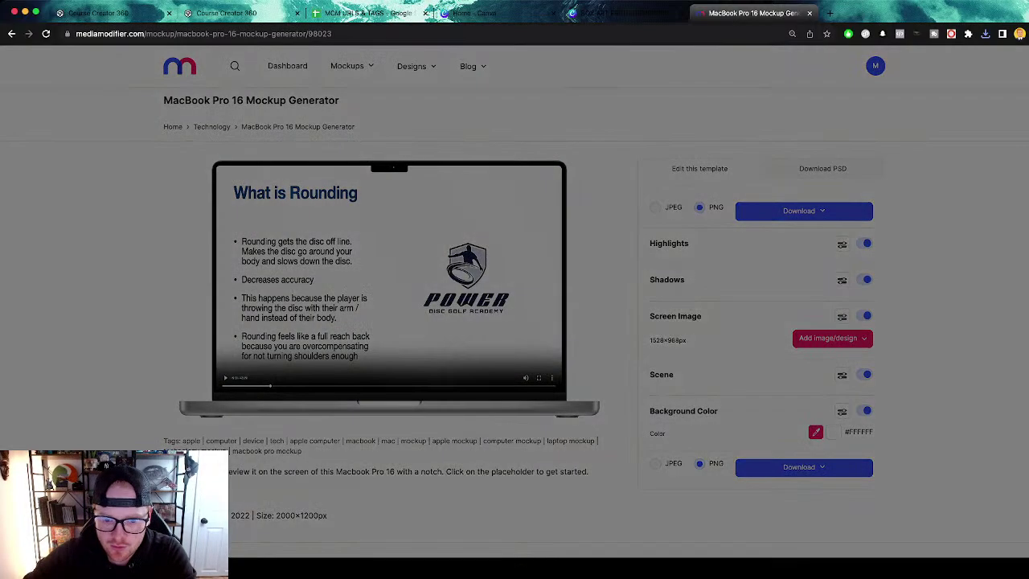
left_click(561, 334)
Turn off the MacBook mockup's background color, keep its scene layer on, and download the image as PNG.
left_click(864, 410)
left_click(864, 374)
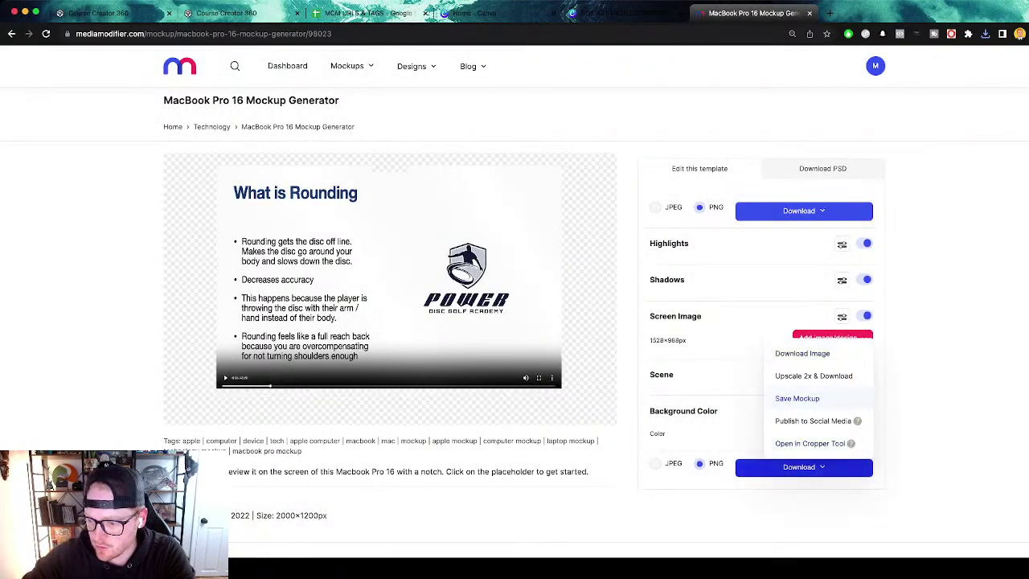
left_click(864, 374)
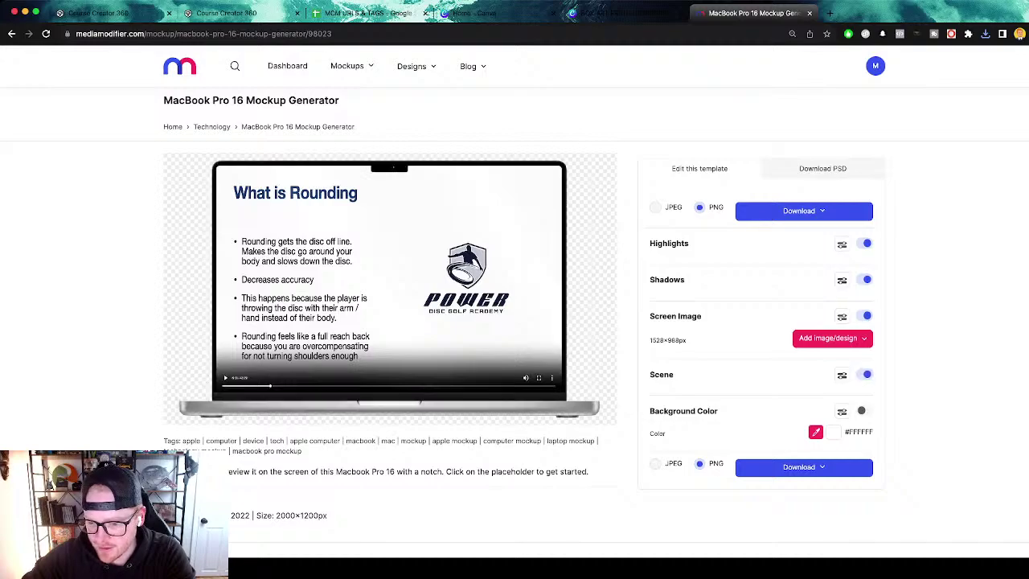
mouse_move(804, 467)
left_click(802, 353)
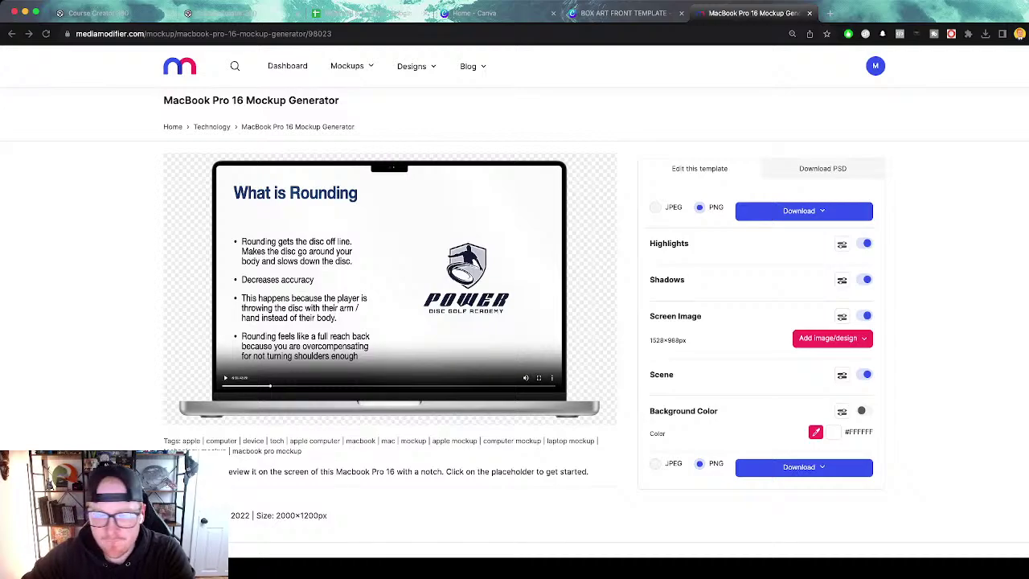
Go back to the computer mockup results and browse them for another suitable device mockup.
key("super+Left")
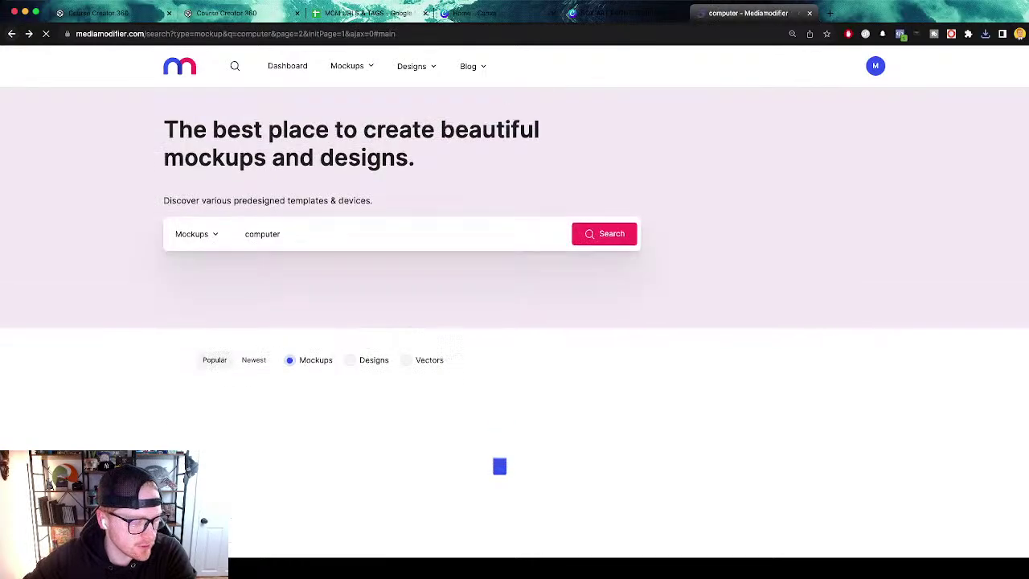
scroll(499, 321, "down", 5)
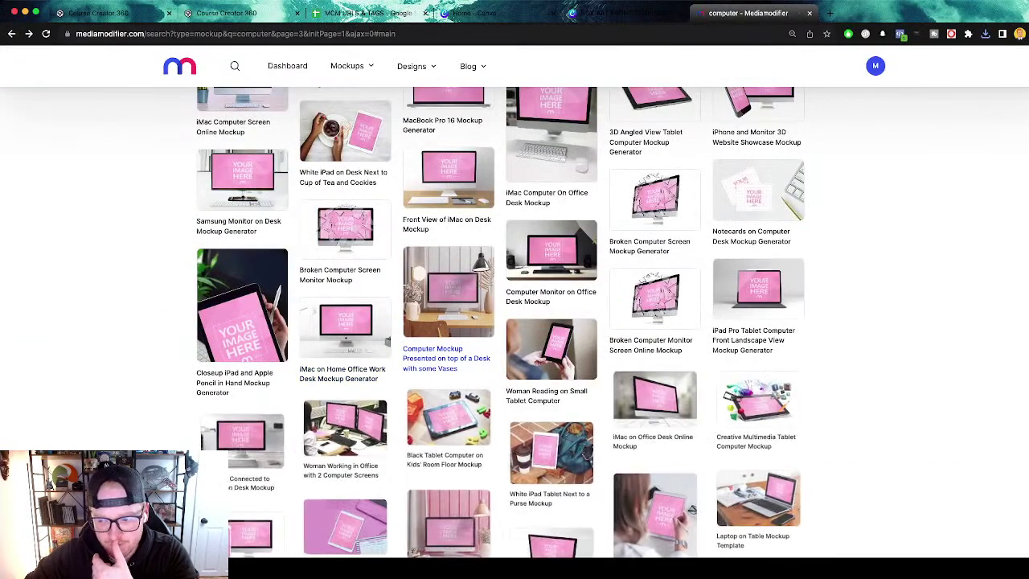
scroll(753, 217, "down", 2)
scroll(550, 305, "down", 5)
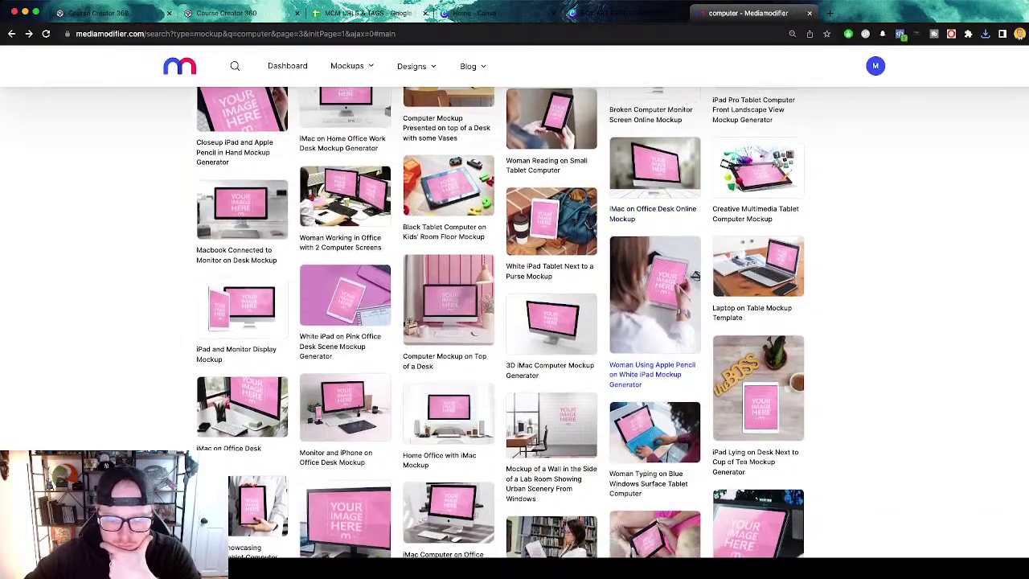
scroll(550, 305, "down", 5)
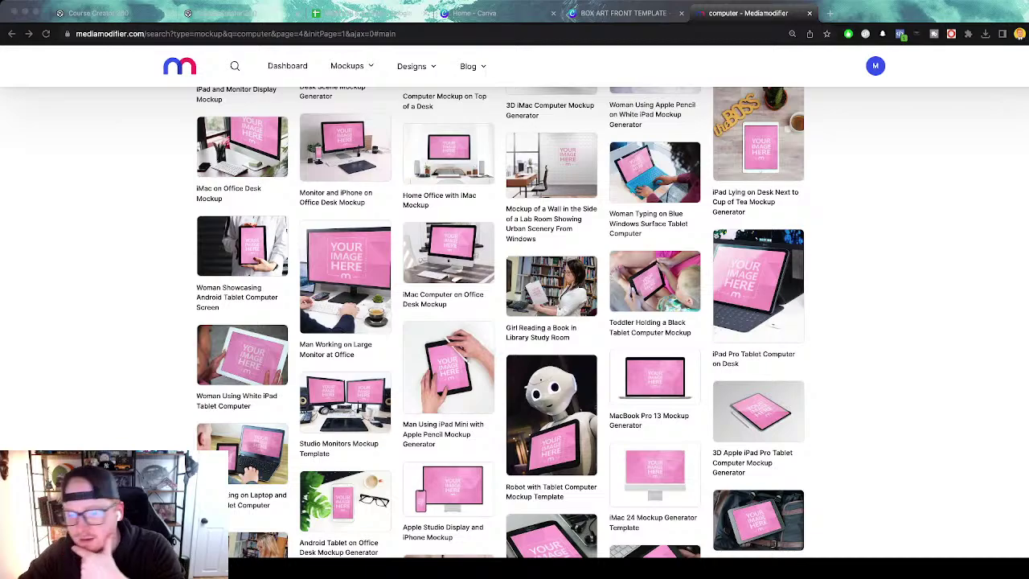
scroll(515, 321, "up", 20)
scroll(514, 321, "down", 3)
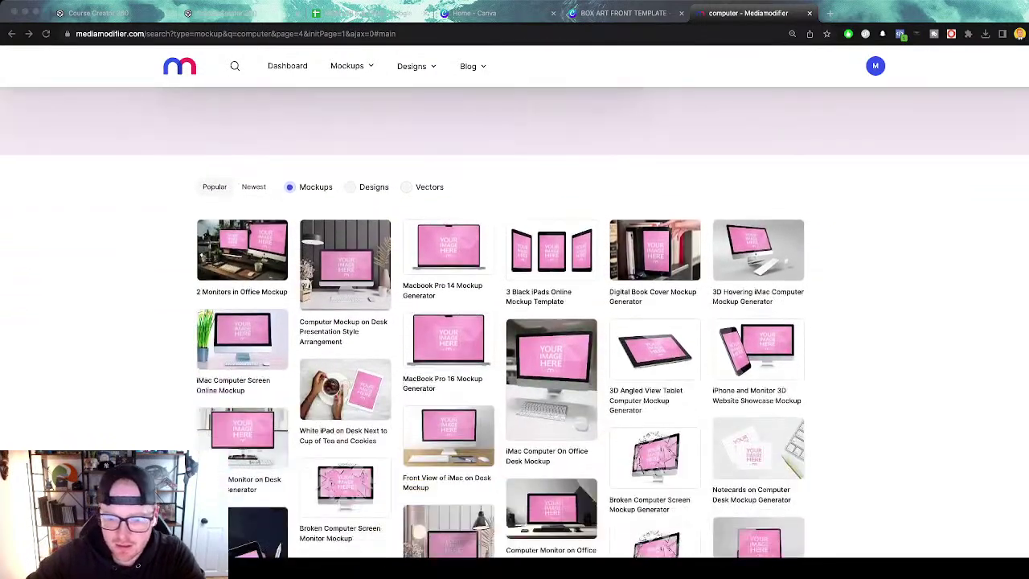
scroll(515, 321, "down", 1)
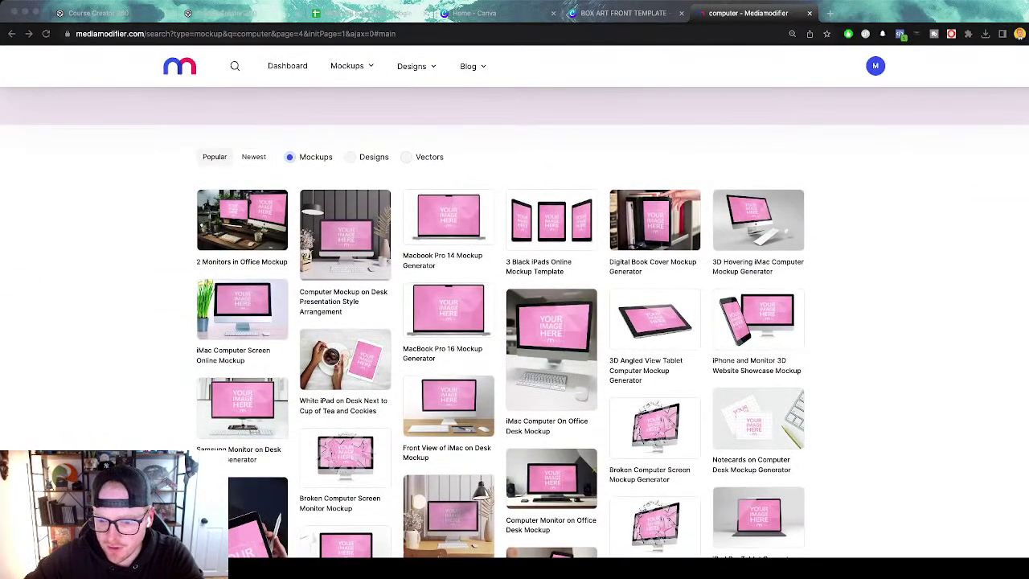
scroll(345, 290, "up", 6)
scroll(346, 289, "down", 6)
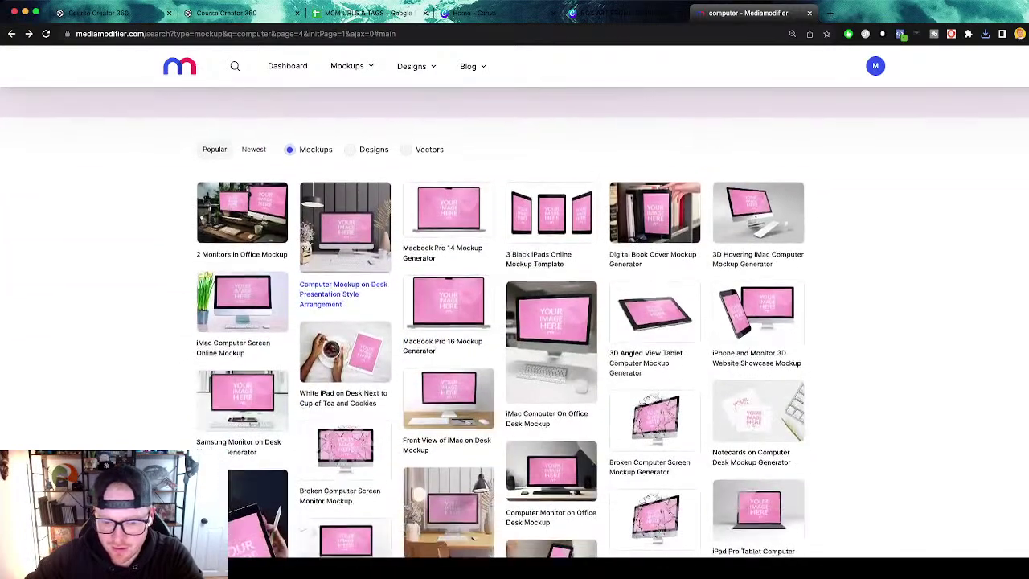
scroll(515, 322, "down", 2)
scroll(515, 321, "up", 2)
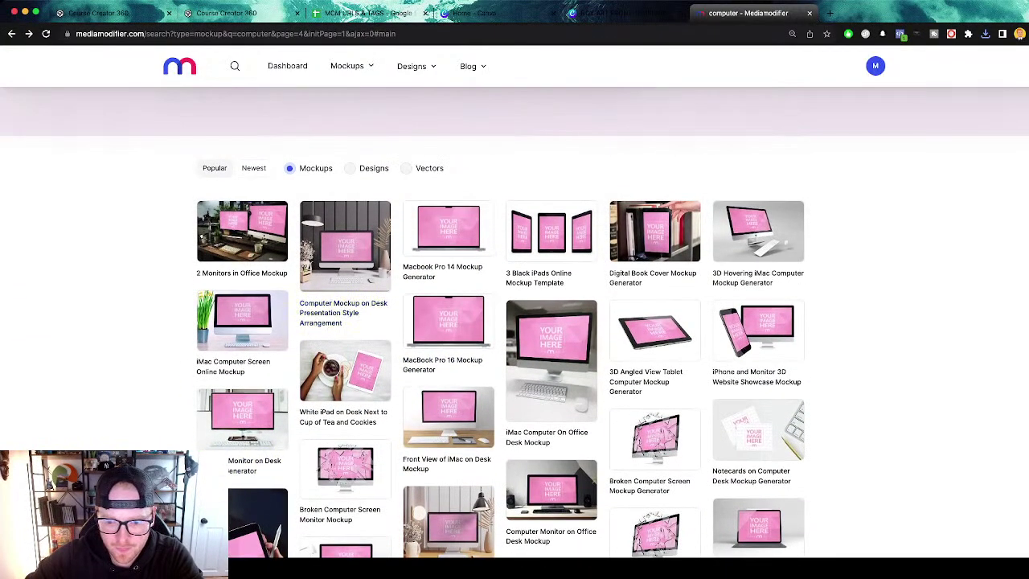
Search the mockups for "computer screen".
scroll(515, 321, "up", 5)
left_click(283, 234)
type("screen")
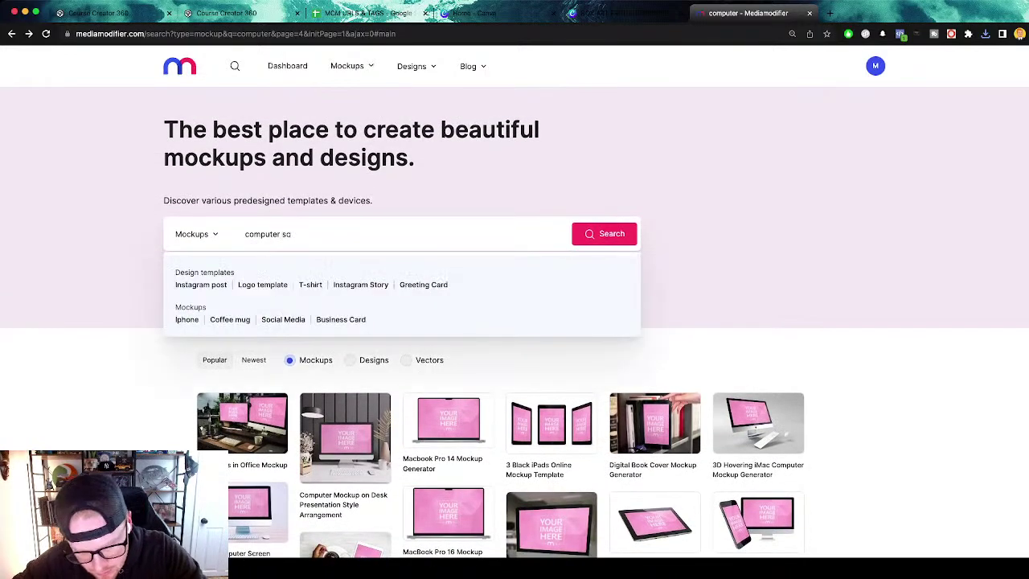
key("Return")
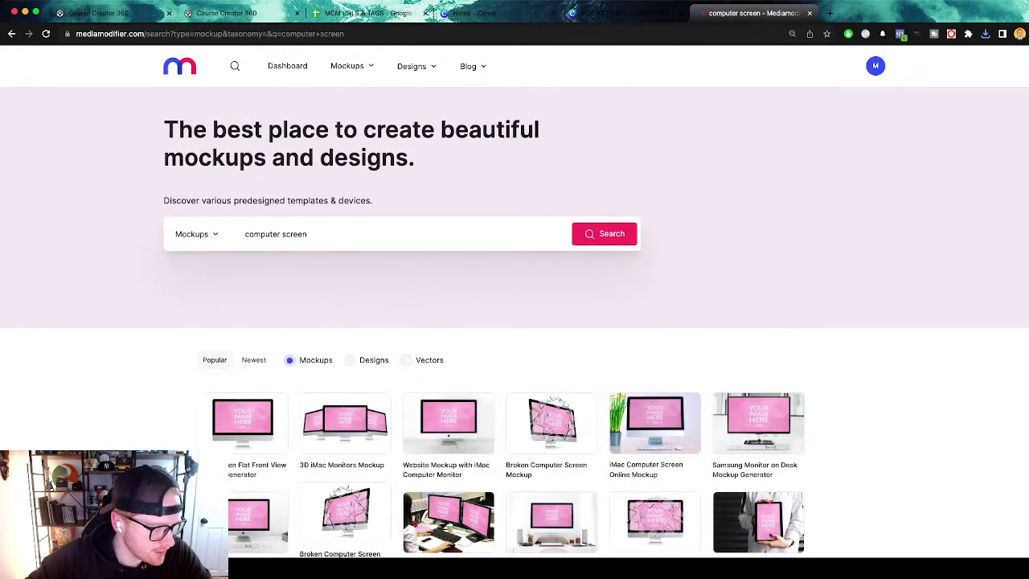
Reopen the iMac Screen Flat Front View Mockup Generator and stretch the presenter's studio screenshot onto its screen.
scroll(233, 322, "down", 4)
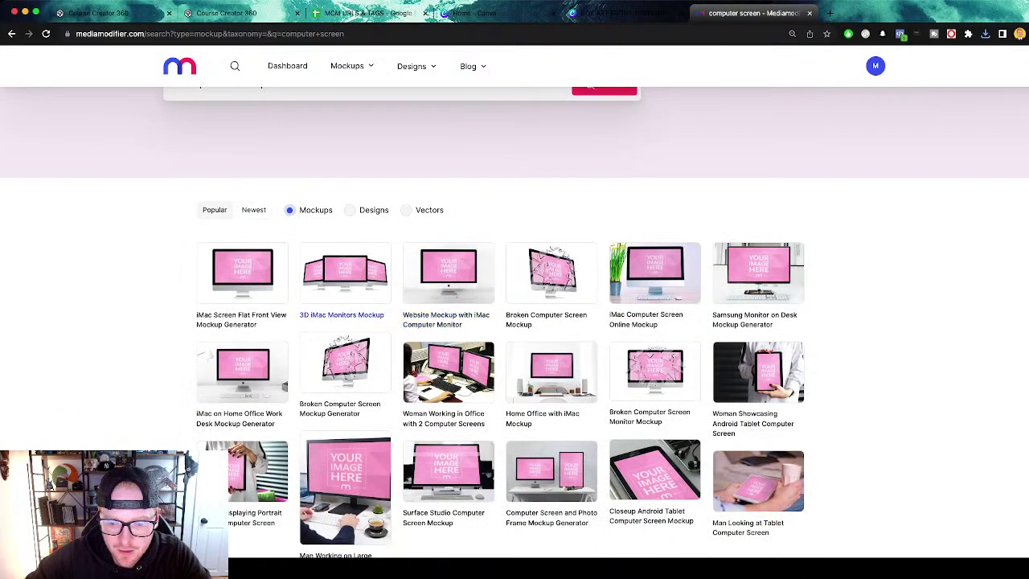
left_click(233, 315)
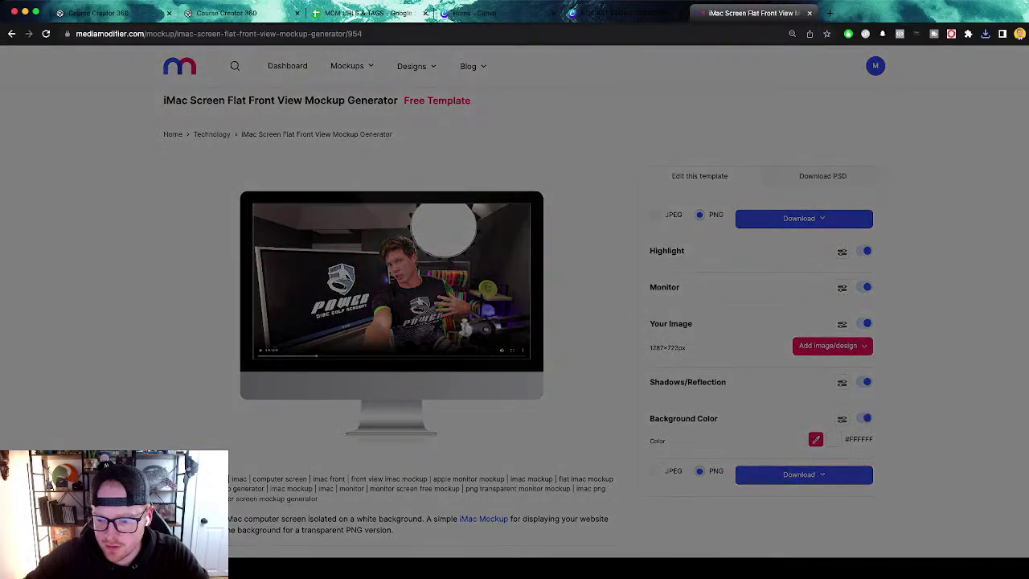
left_click(561, 334)
Switch off the shadows/reflection and background color on the reopened iMac mockup and download the transparent PNG again.
scroll(561, 334, "down", 1)
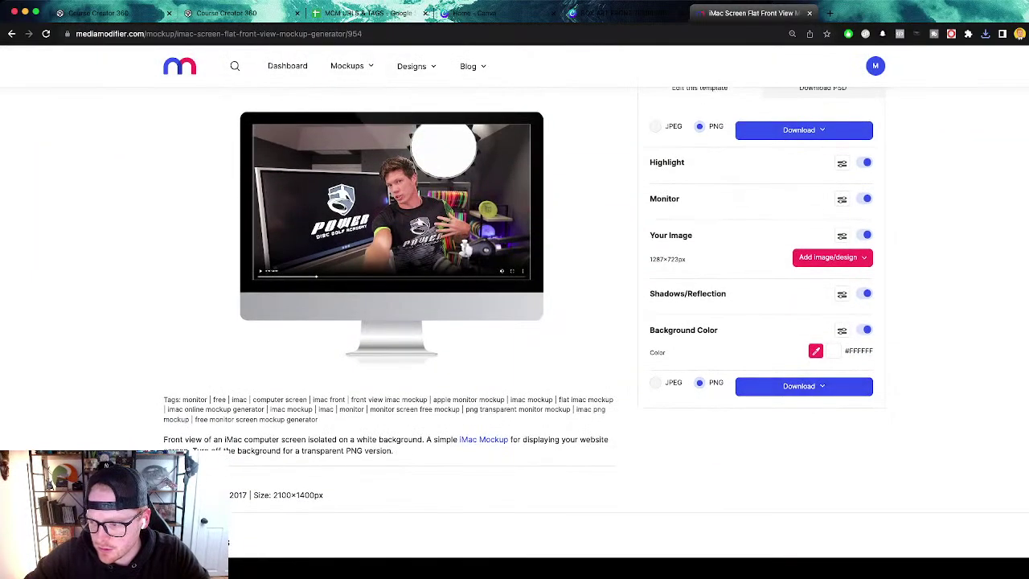
left_click(866, 293)
left_click(865, 330)
left_click(804, 386)
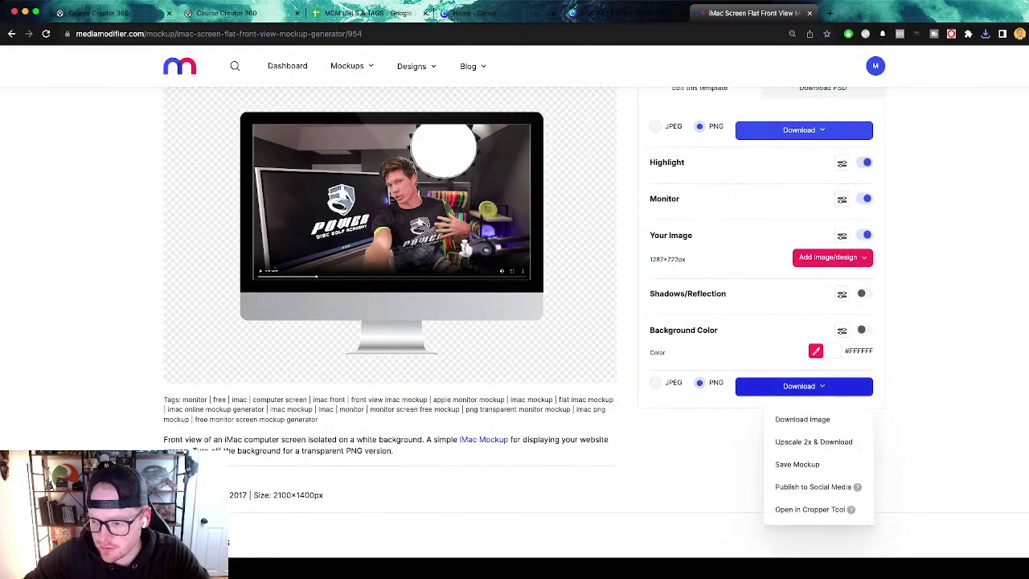
left_click(802, 419)
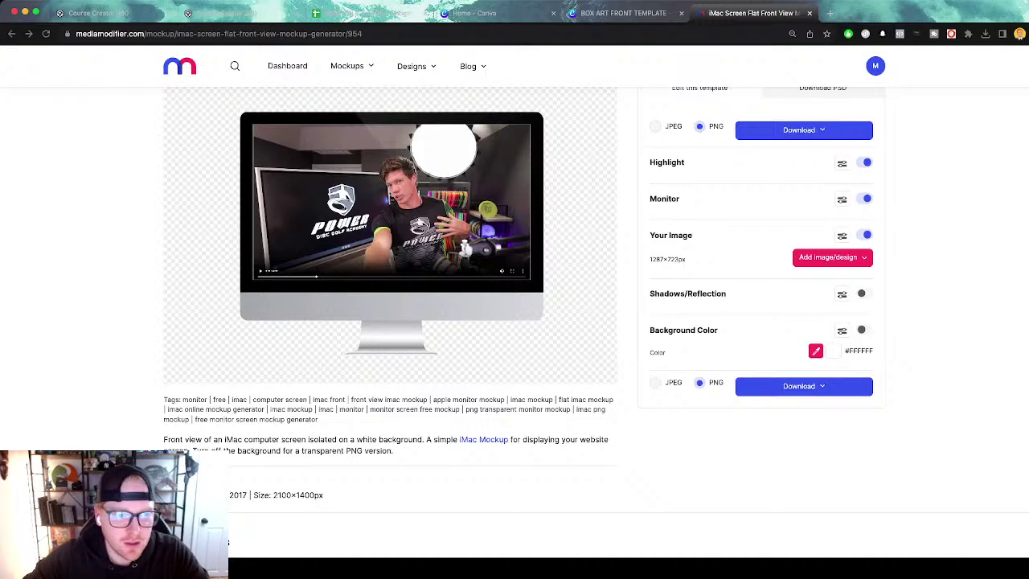
Return to the "computer screen" results, look through them and open the 3D iMac Monitors Mockup.
left_click(11, 34)
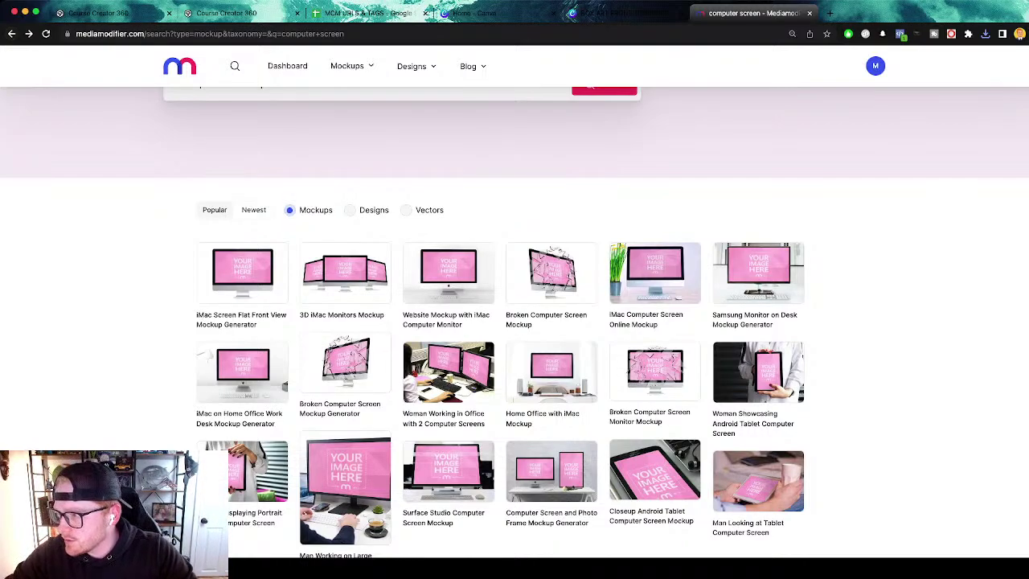
scroll(514, 321, "down", 6)
scroll(514, 322, "up", 4)
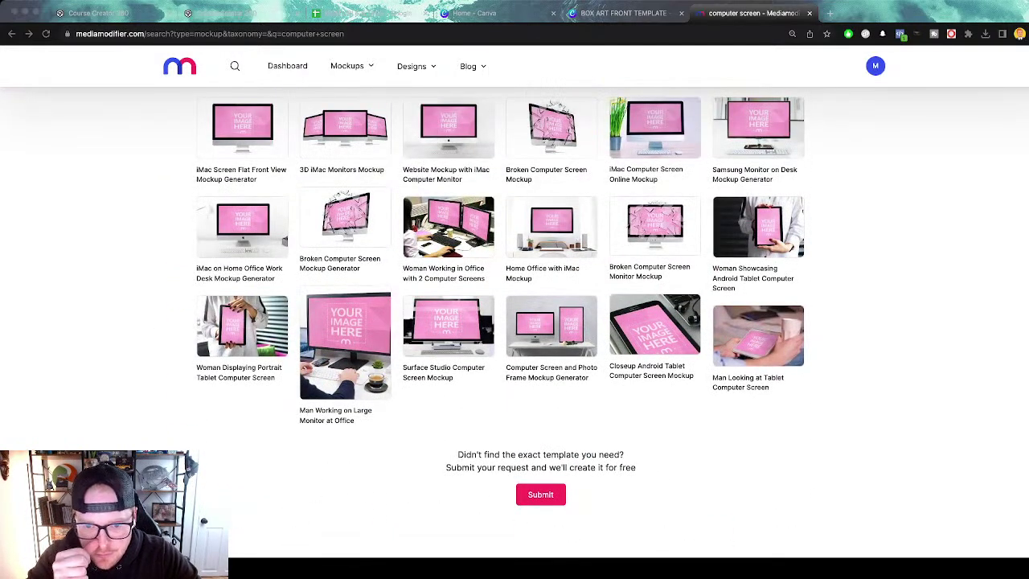
scroll(515, 321, "up", 3)
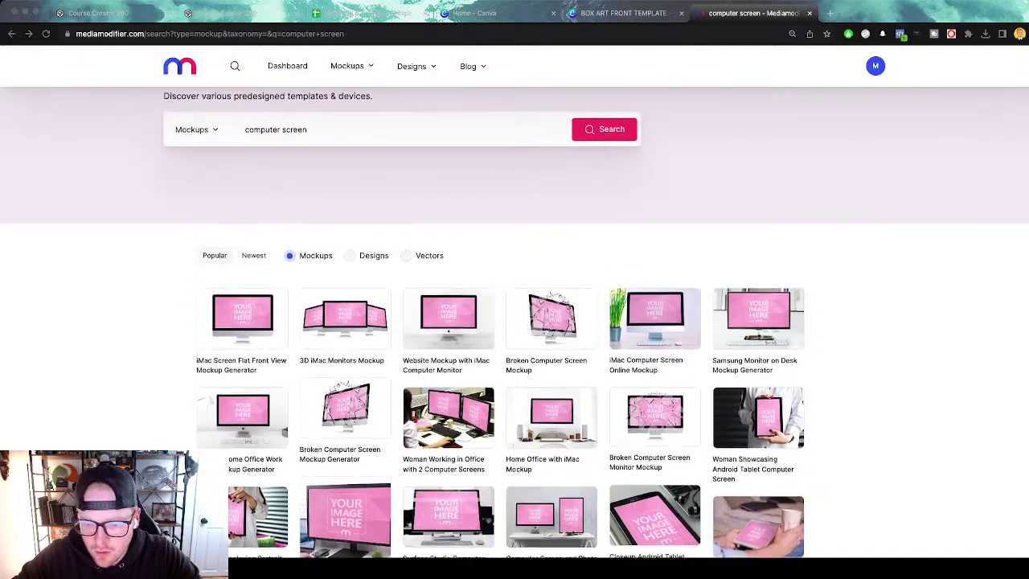
left_click(342, 362)
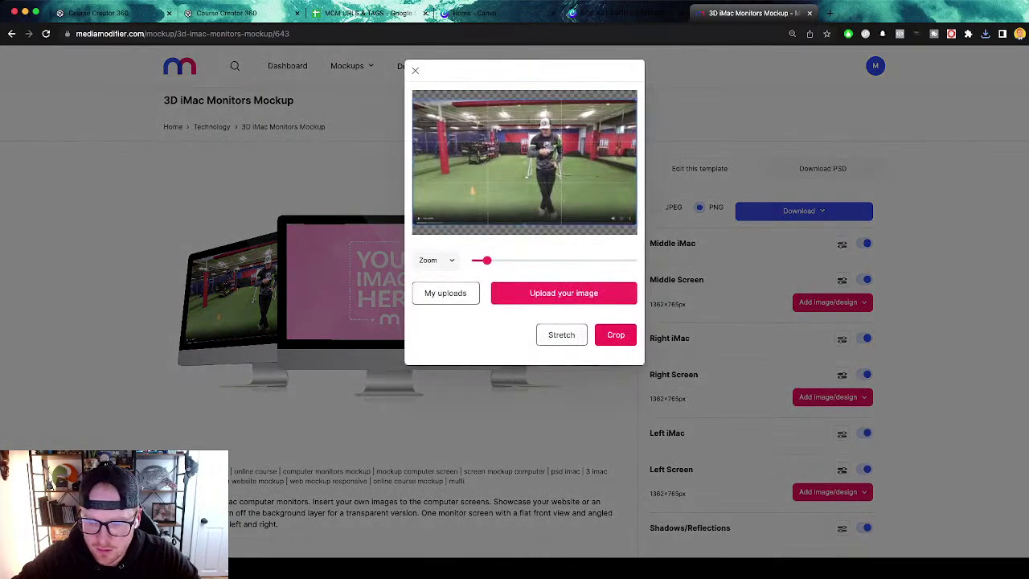
Fit the gym screenshot on the mockup's right iMac, the presenter's studio shot on the middle one and the "What is Rounding" slide on the left.
left_click(562, 334)
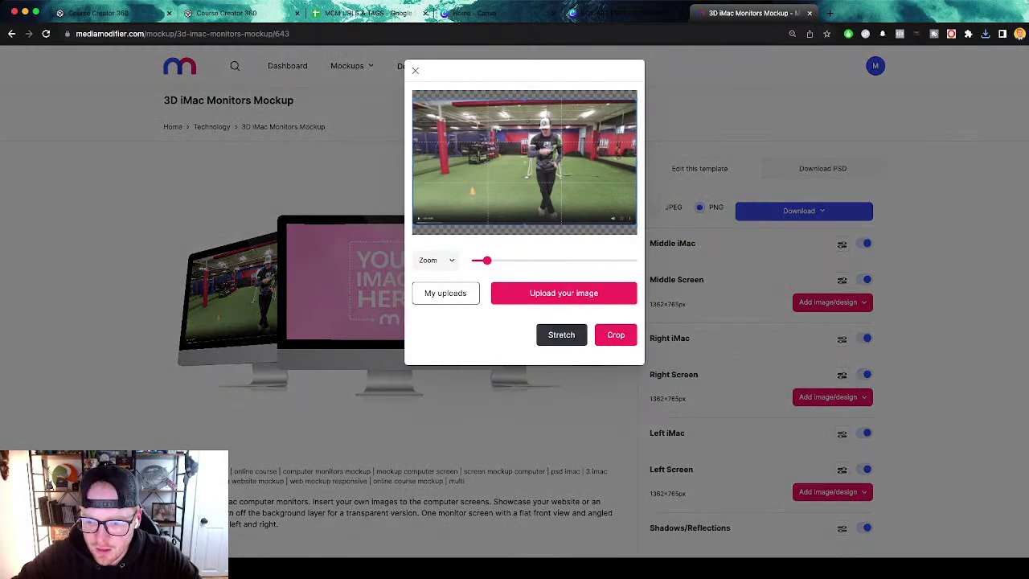
left_click(558, 335)
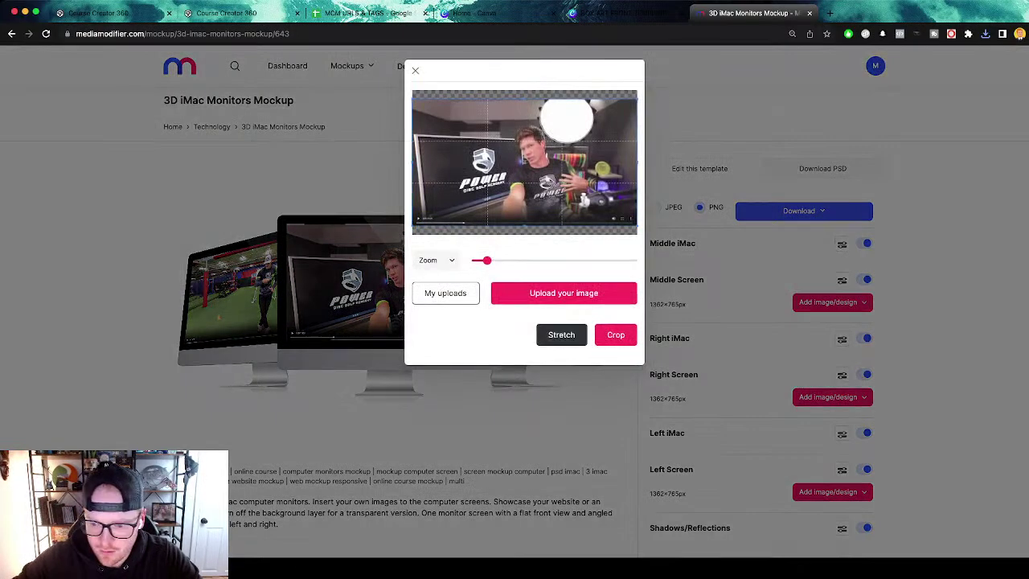
left_click(558, 334)
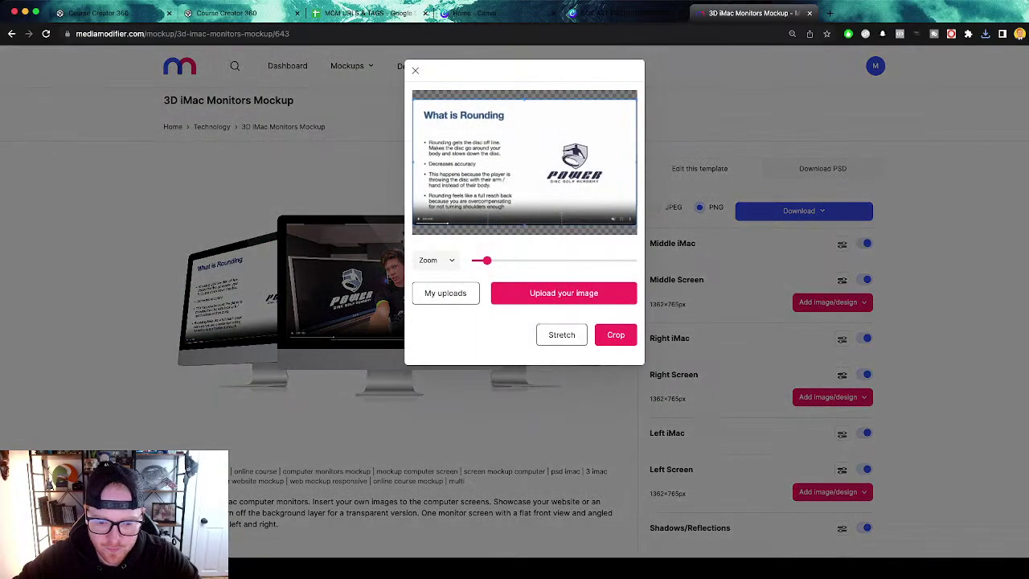
left_click(562, 335)
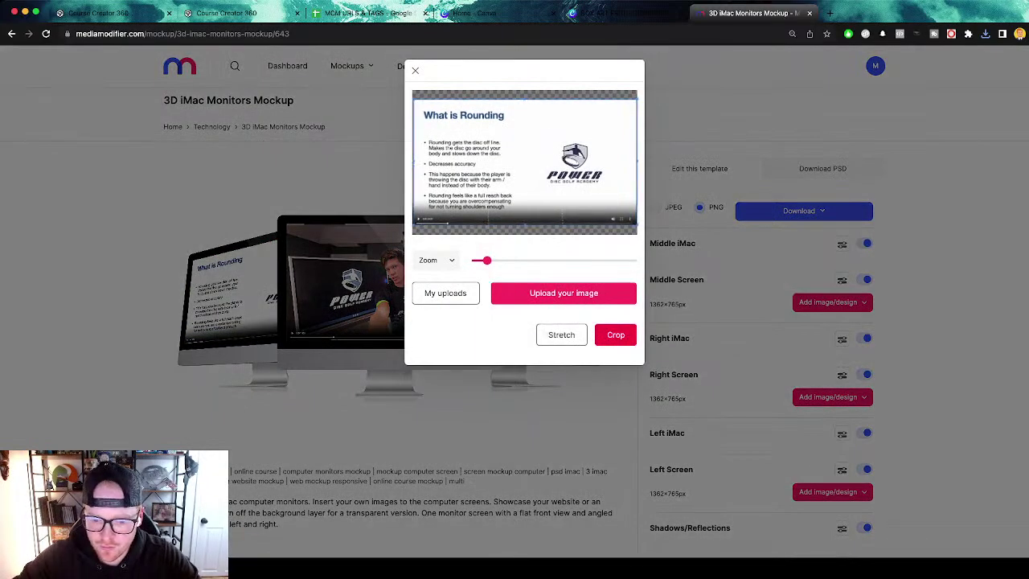
left_click(616, 335)
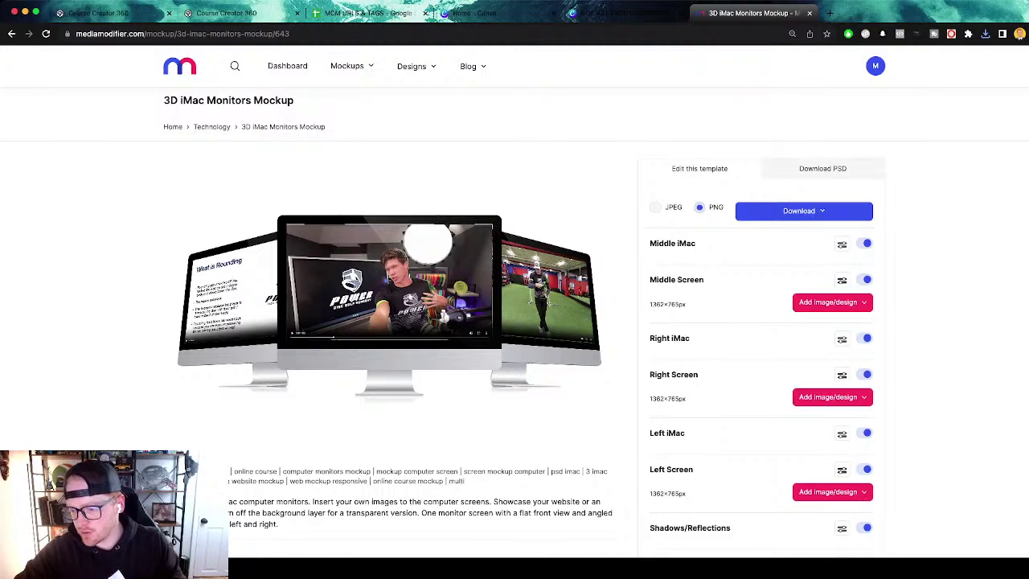
Switch off the shadows/reflections on the 3D iMac mockup and download it as a PNG image.
scroll(515, 322, "down", 4)
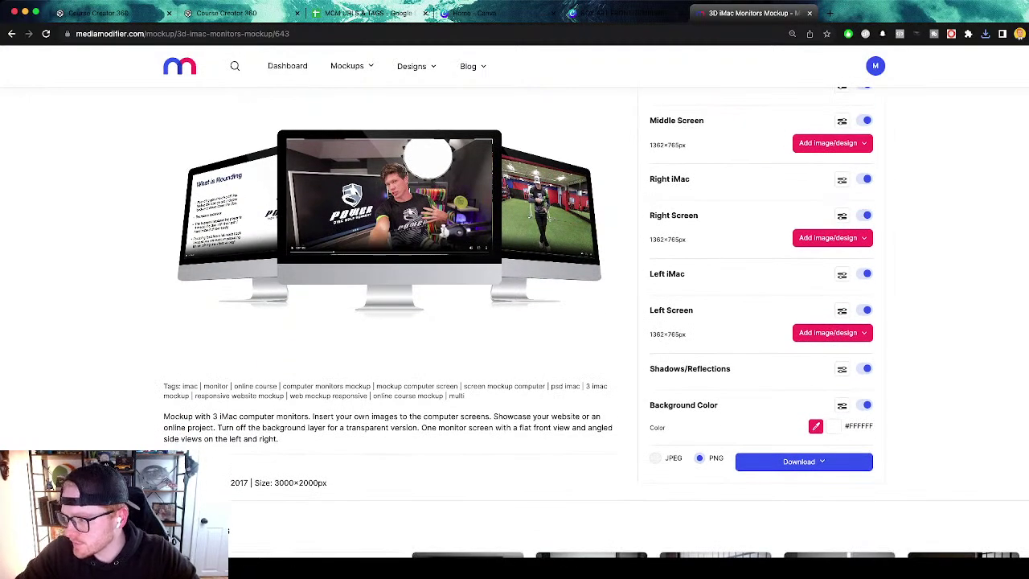
key("super+Tab")
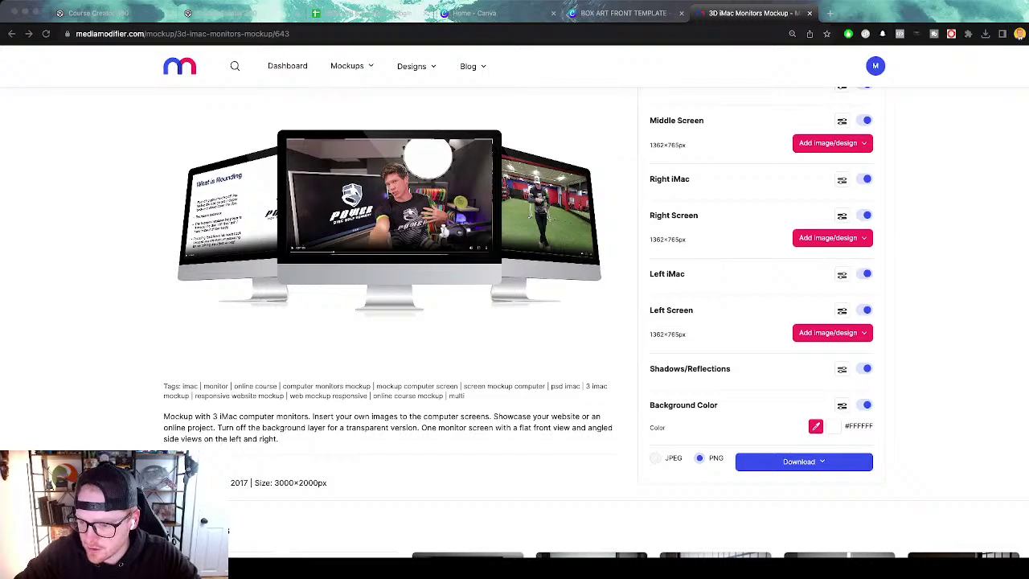
key("super+Tab")
left_click(864, 368)
left_click(804, 462)
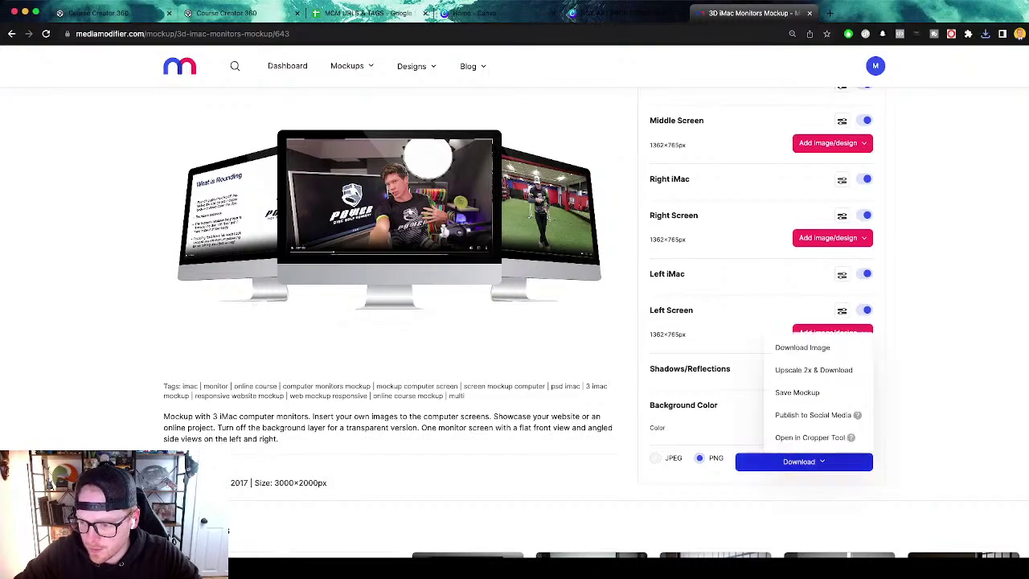
left_click(804, 347)
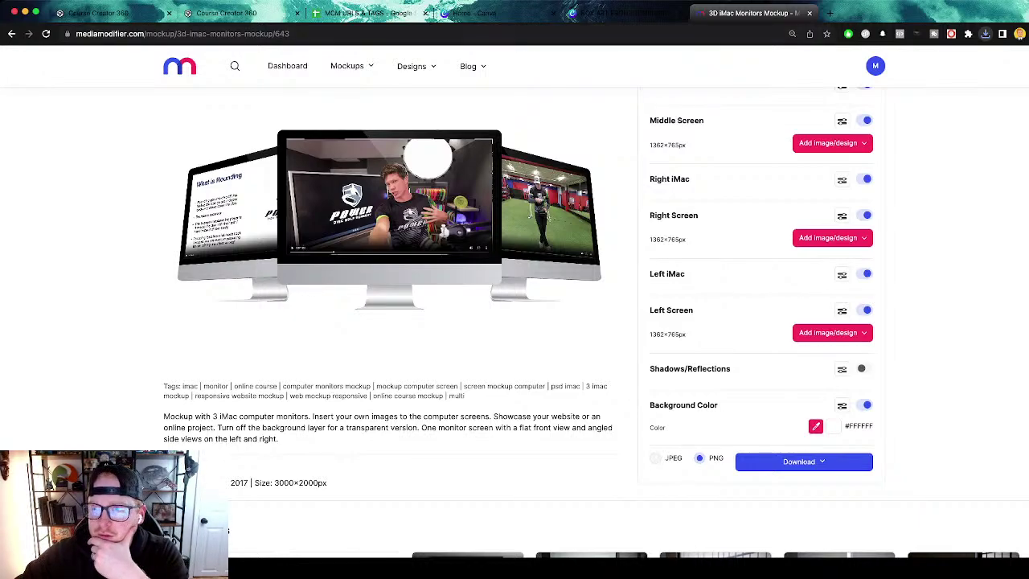
Back in the Course Creator 360 opt-in page, replace the placeholder image with the webinar bundle PNG, uploaded to the PDGA BRANDING folder.
key("super+w")
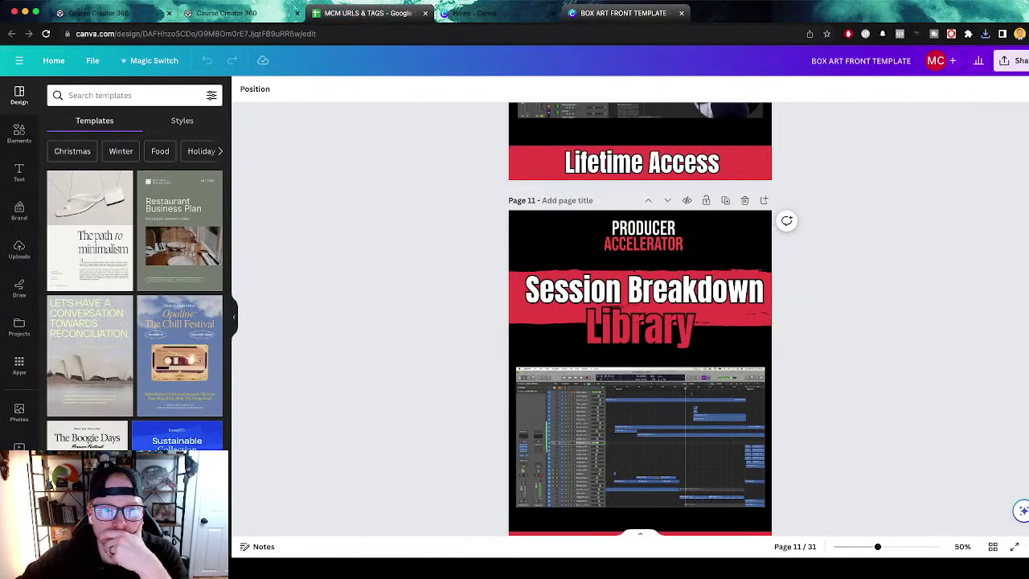
key("super+1")
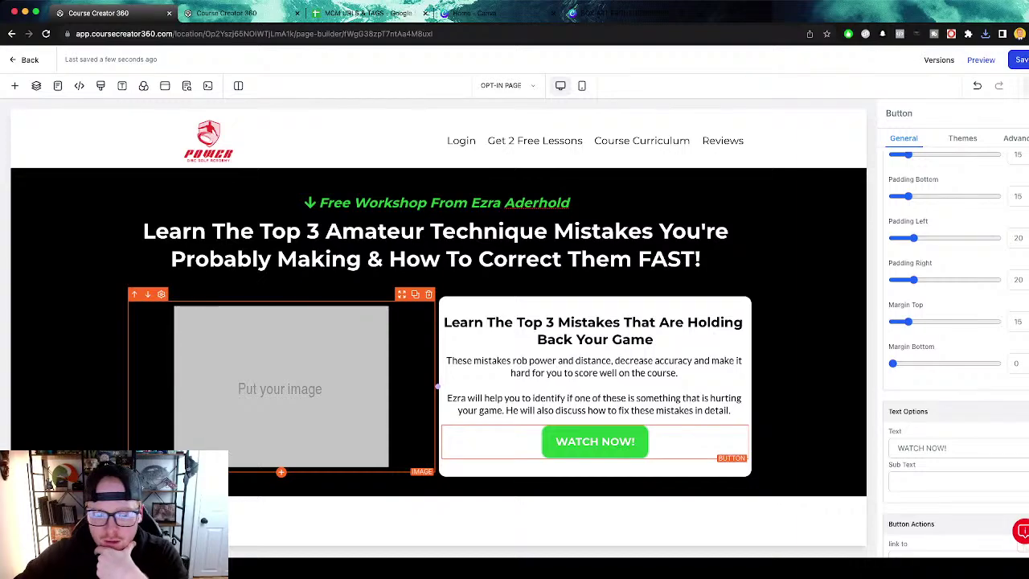
left_click(437, 387)
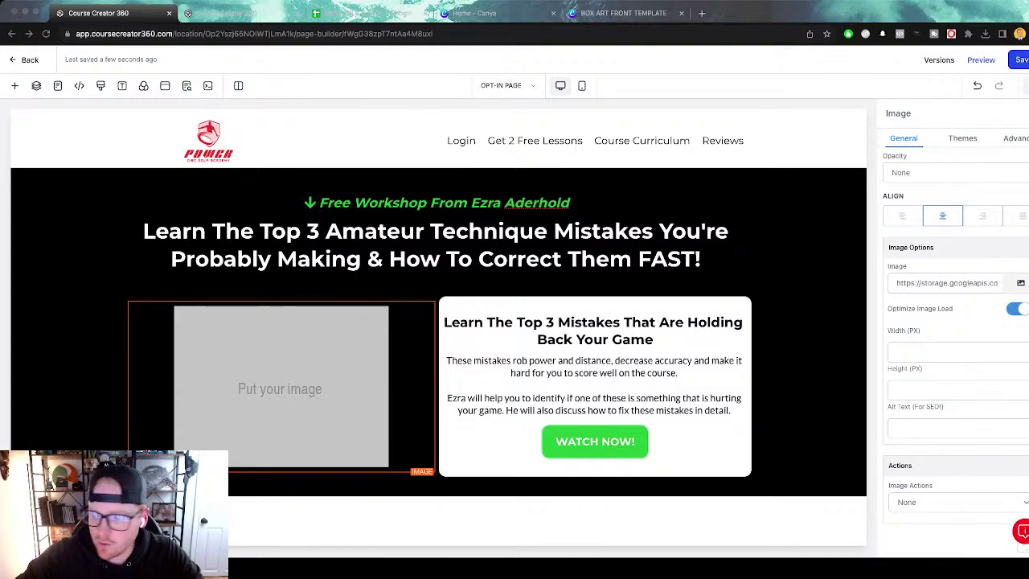
key("super+Tab")
left_click(1020, 282)
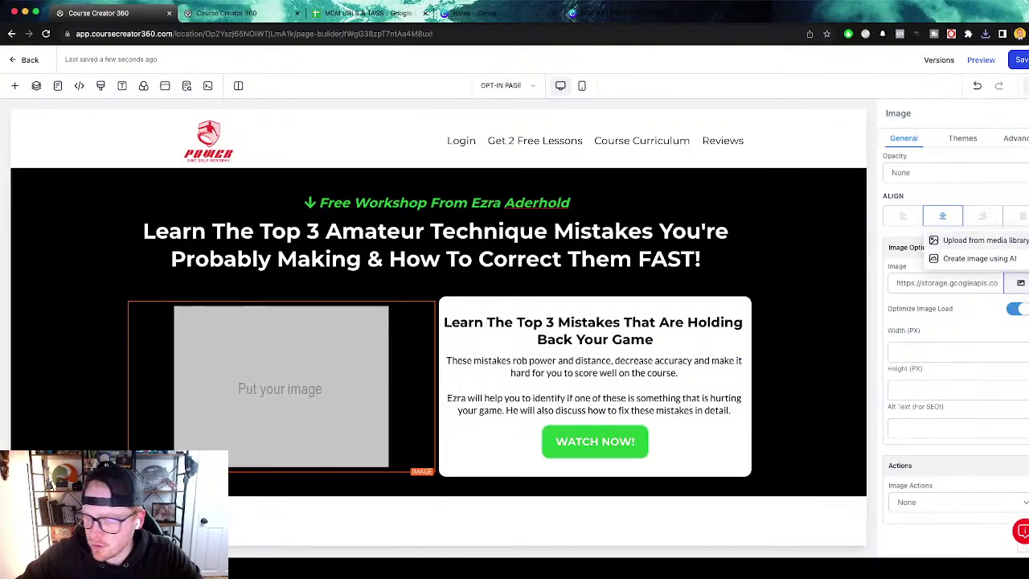
left_click(968, 240)
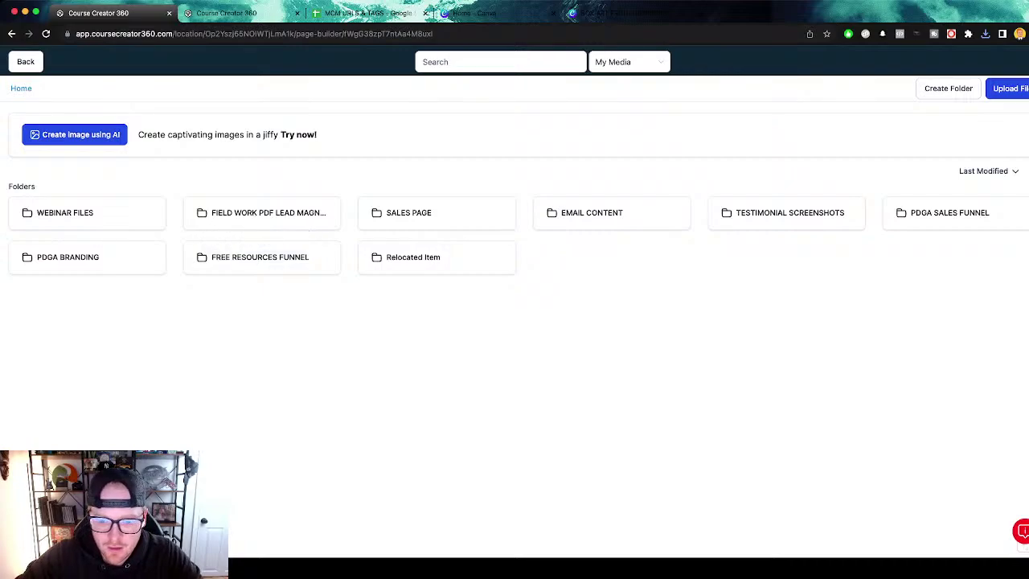
left_click(68, 257)
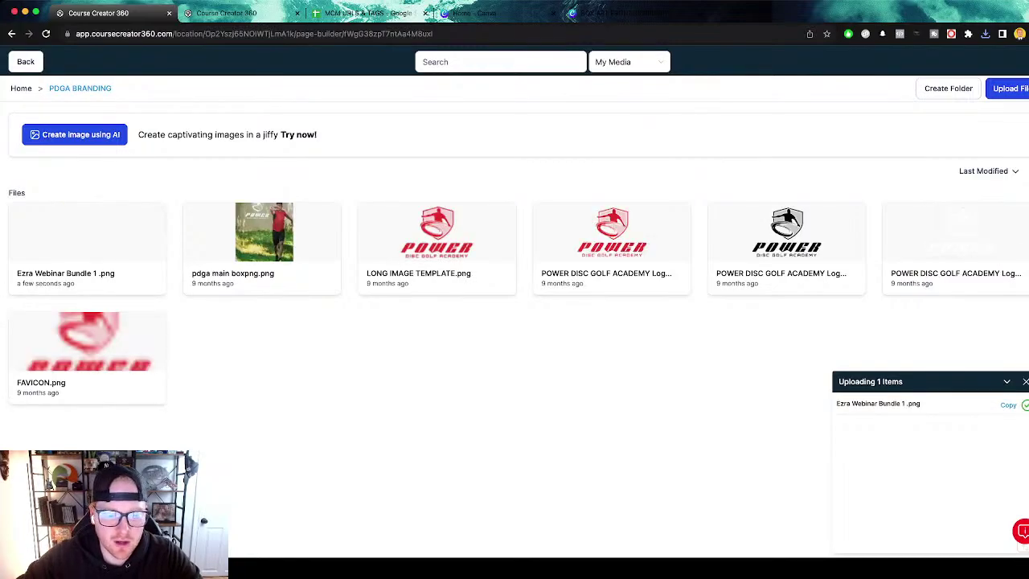
double_click(87, 241)
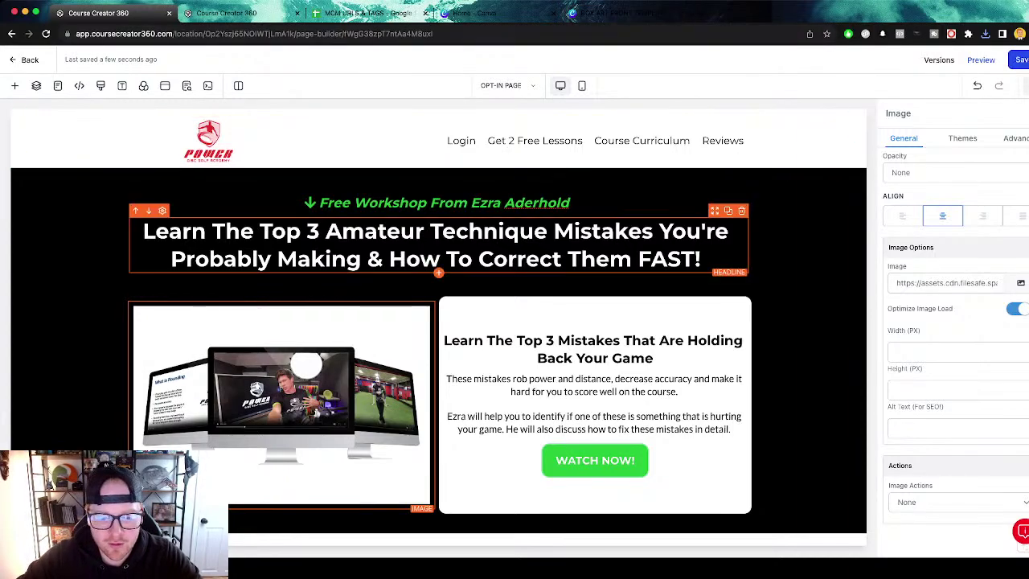
Switch to Canva, open the SHORTS WHITEBOARD design and replace its avatar with the three-iMac mockup image, placed in the page's upper-left corner.
left_click(621, 13)
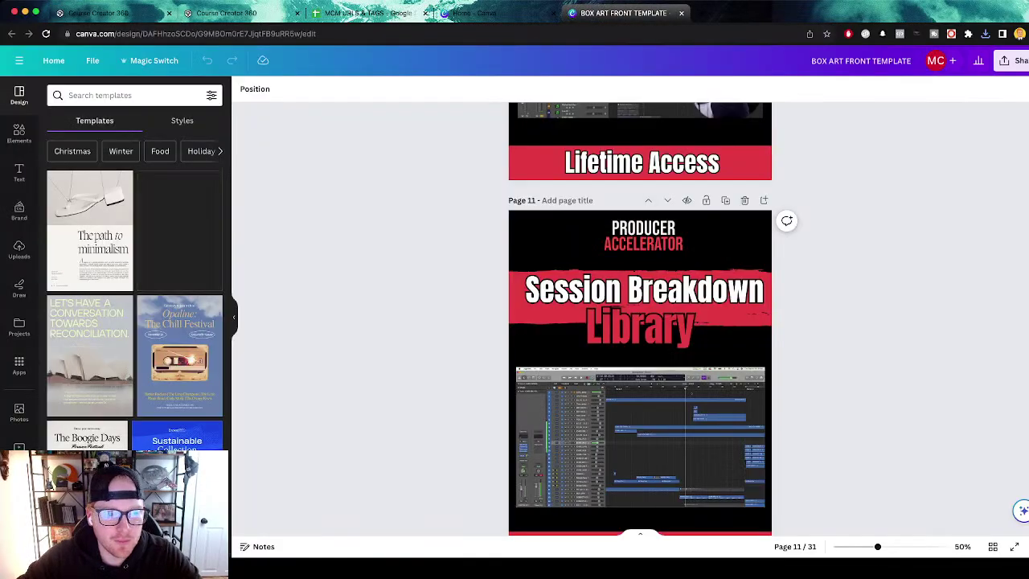
left_click(54, 61)
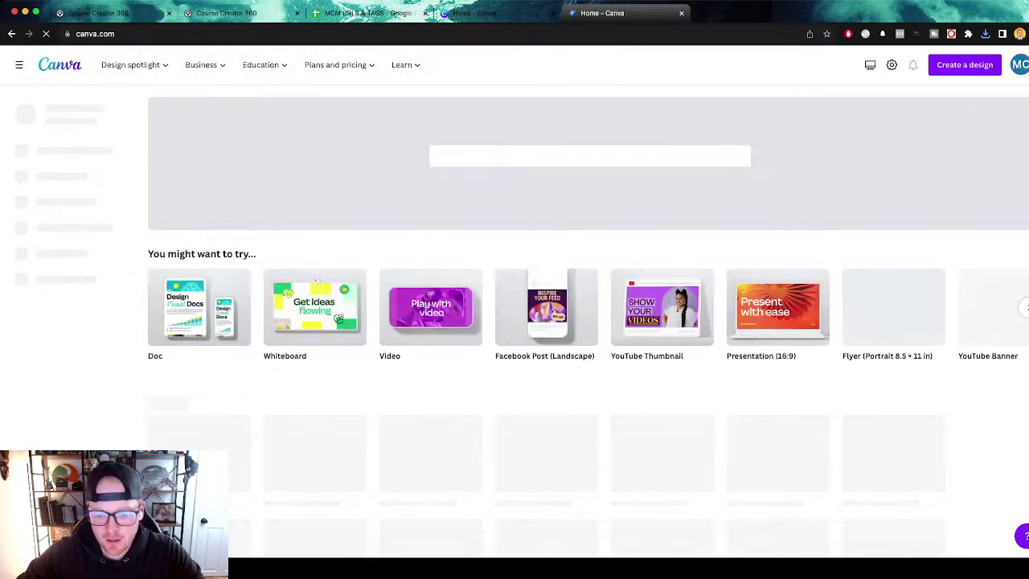
scroll(515, 321, "down", 2)
scroll(514, 354, "down", 3)
scroll(514, 353, "up", 1)
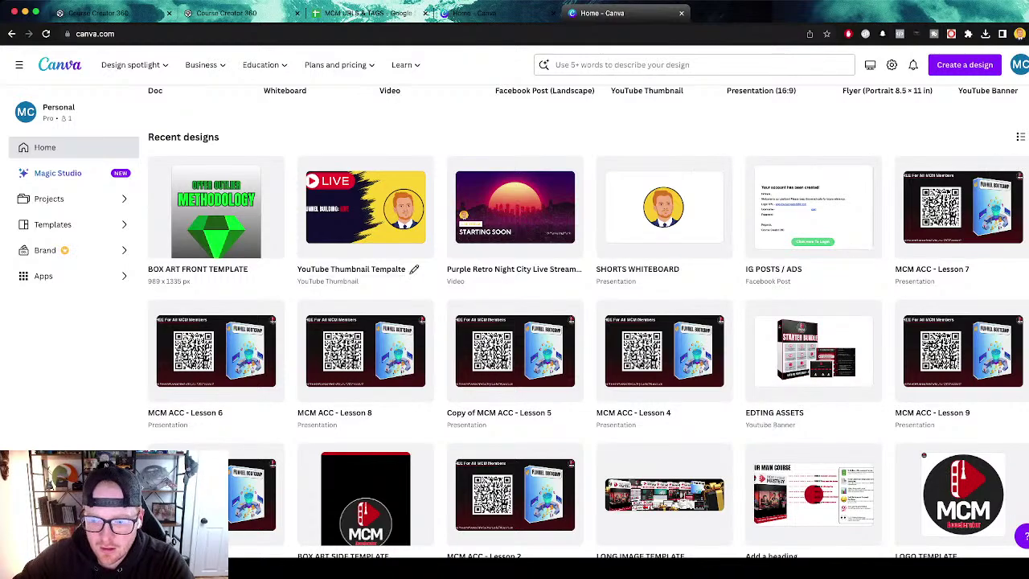
left_click(699, 169)
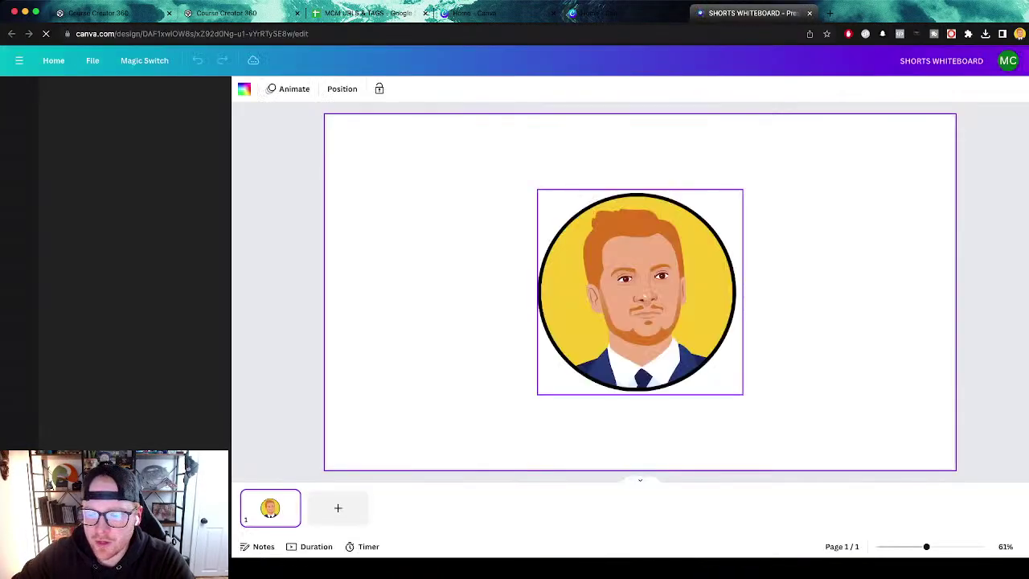
key("super+v")
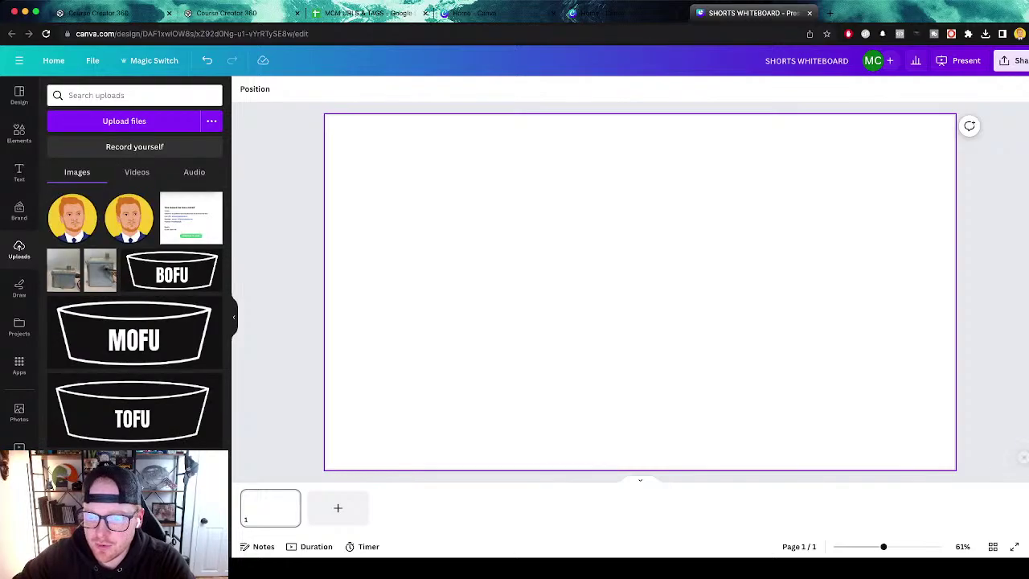
left_click_drag(640, 281, 515, 231)
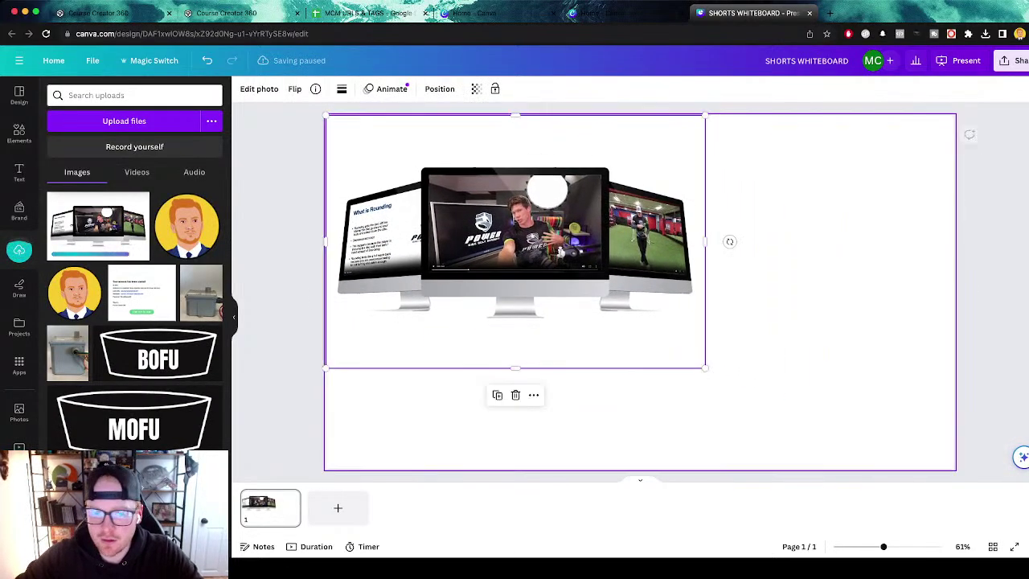
Set the whiteboard page's background color to black.
left_click(803, 354)
left_click(244, 88)
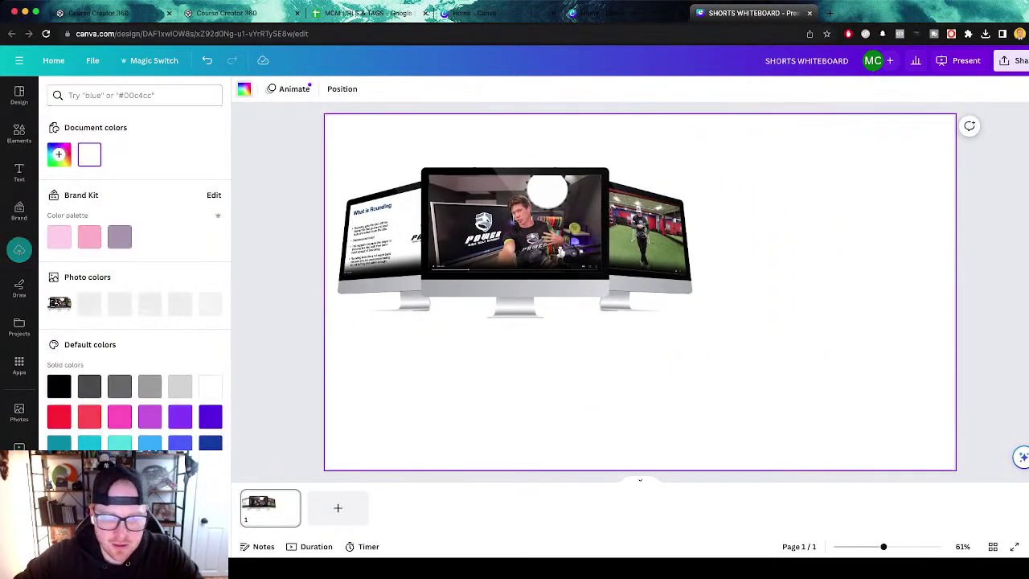
left_click(58, 386)
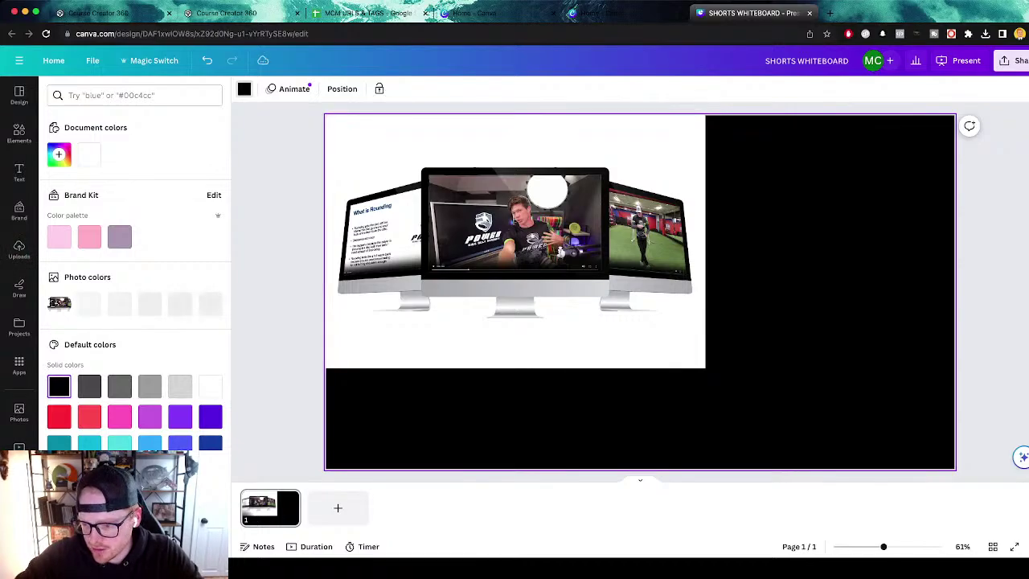
Enlarge the iMac mockup to the full page width, center it vertically and remove its background with BG Remover.
left_click(516, 241)
left_click_drag(705, 367, 952, 424)
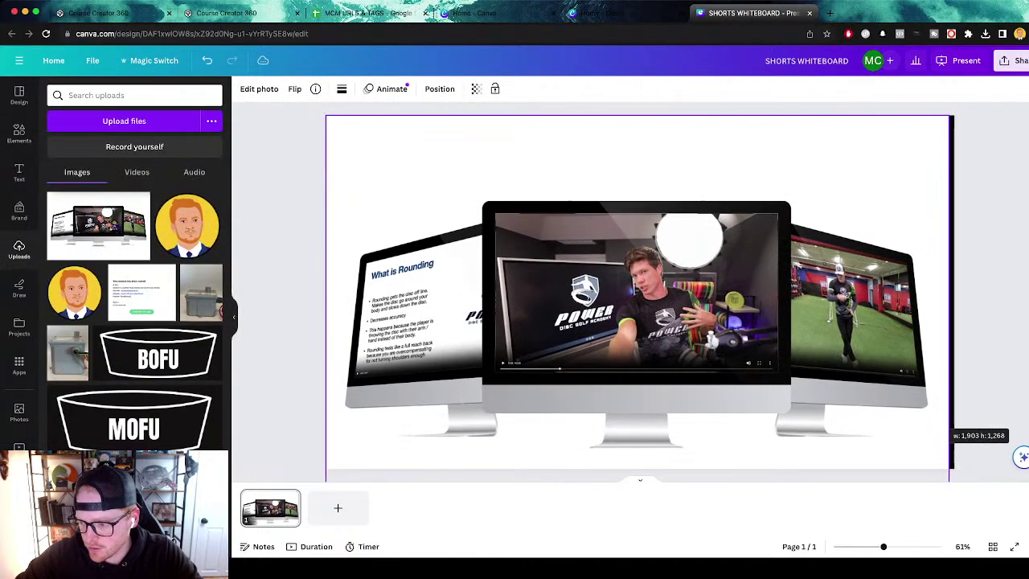
left_click_drag(812, 345, 812, 313)
left_click(259, 88)
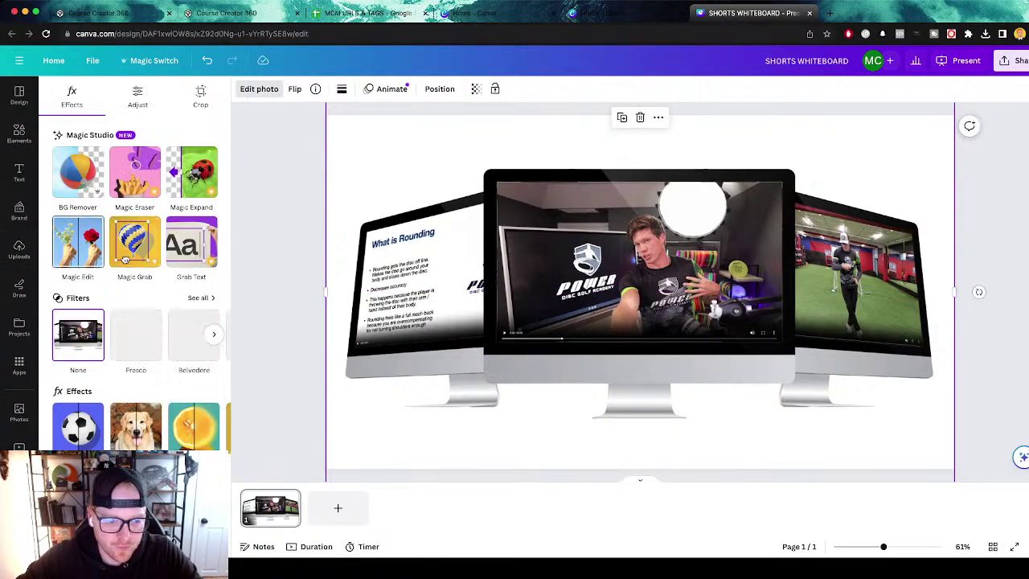
left_click(78, 171)
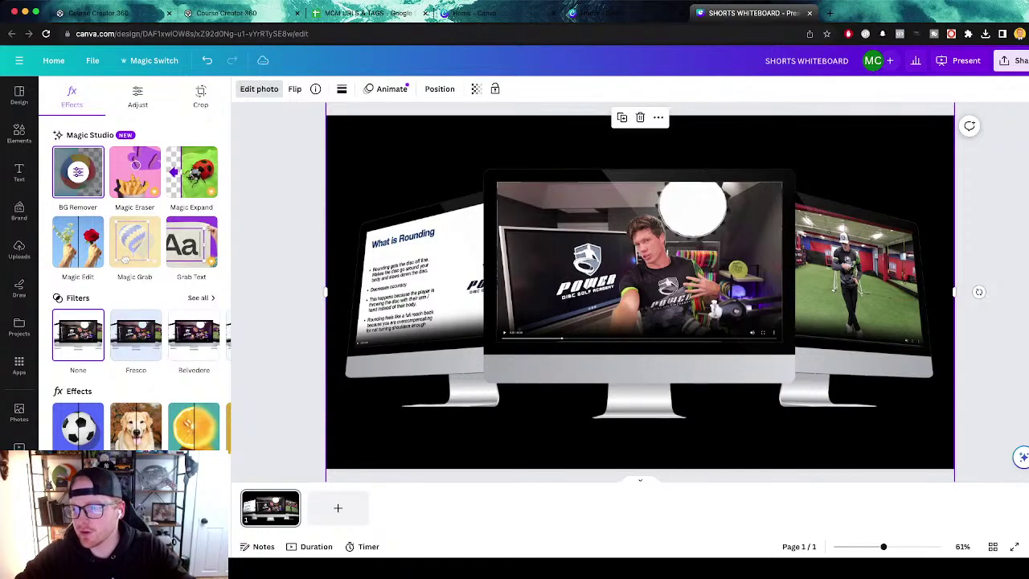
left_click(1015, 60)
key("Escape")
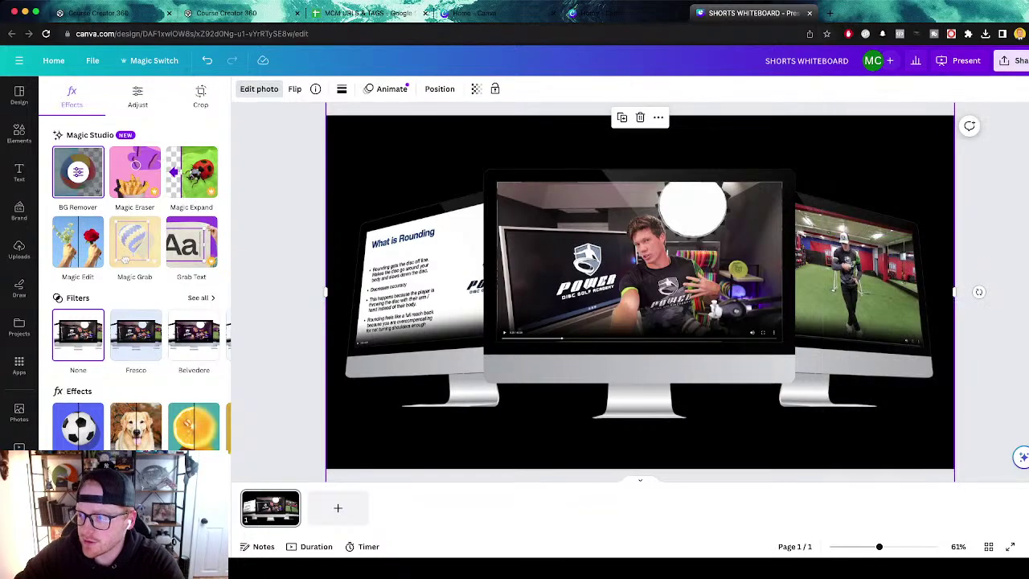
key("BackSpace")
left_click(1015, 61)
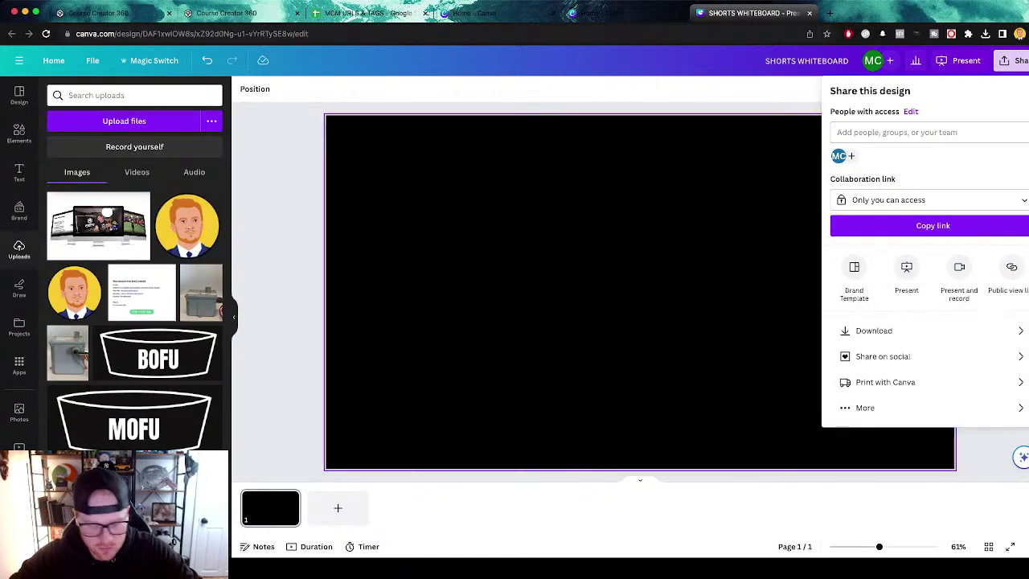
key("Escape")
key("ctrl+z")
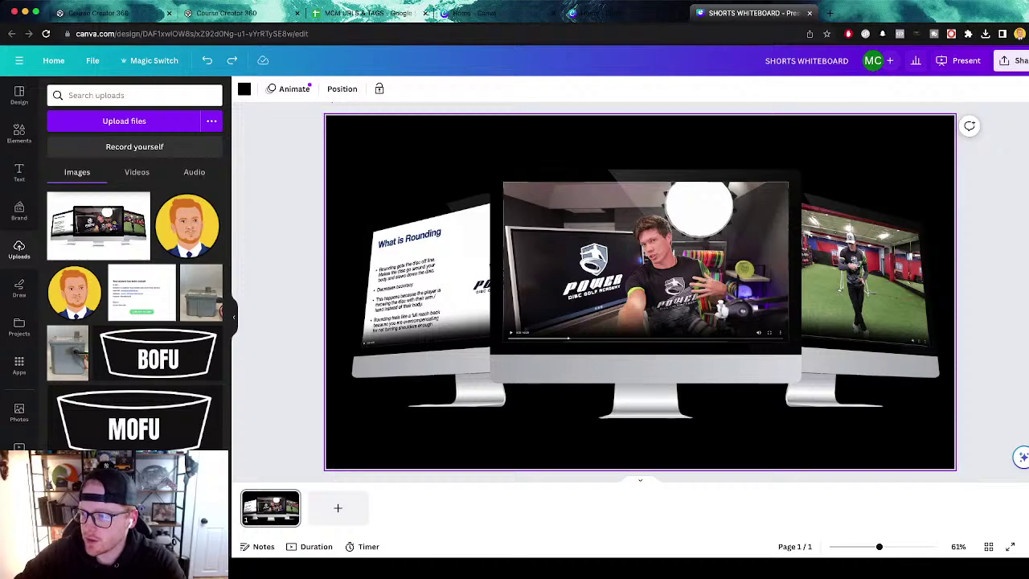
Download the SHORTS WHITEBOARD design with the iMac mockup as a PNG.
left_click(1015, 61)
left_click(869, 328)
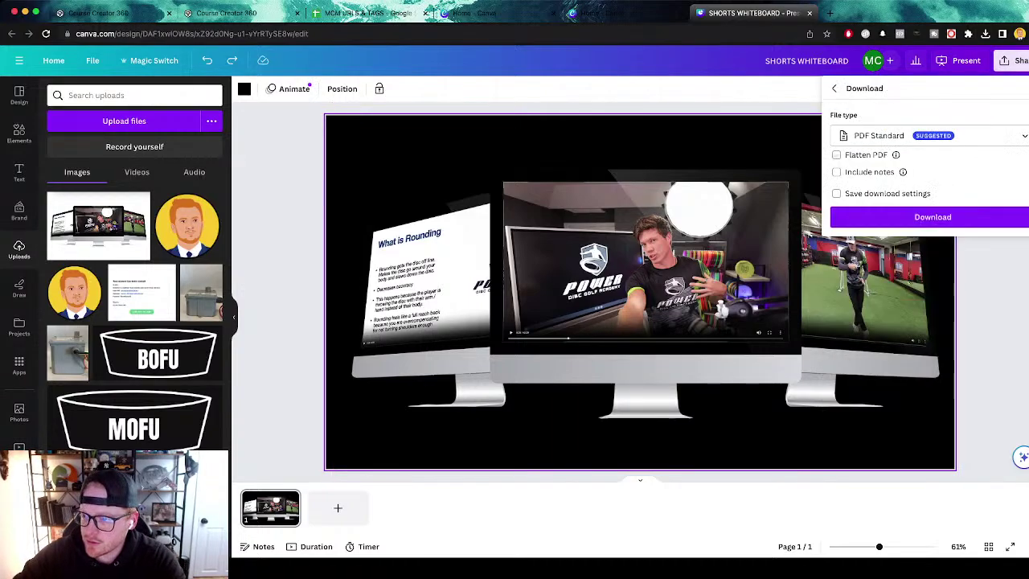
left_click(929, 135)
scroll(928, 232, "down", 3)
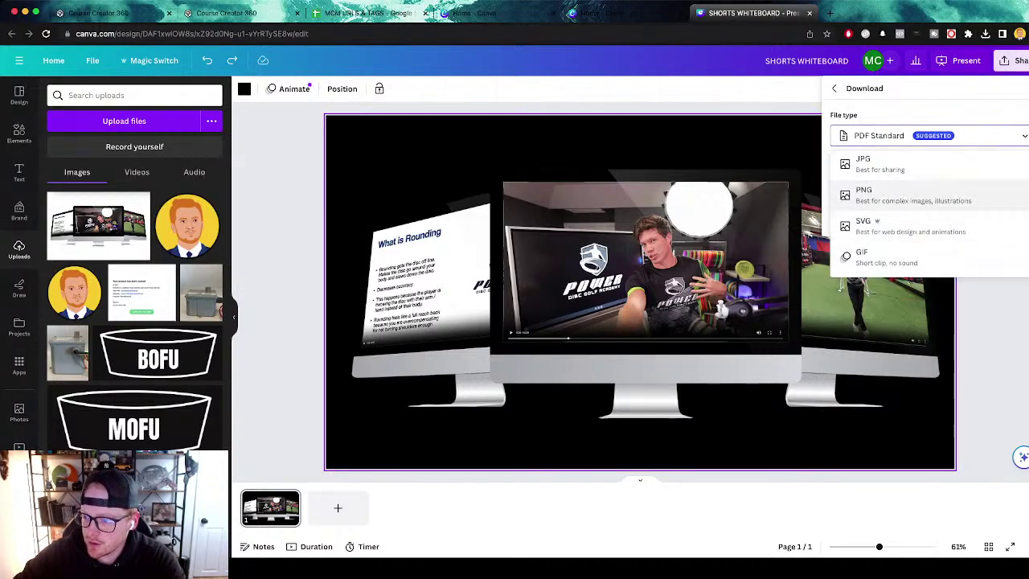
left_click(872, 195)
left_click(933, 262)
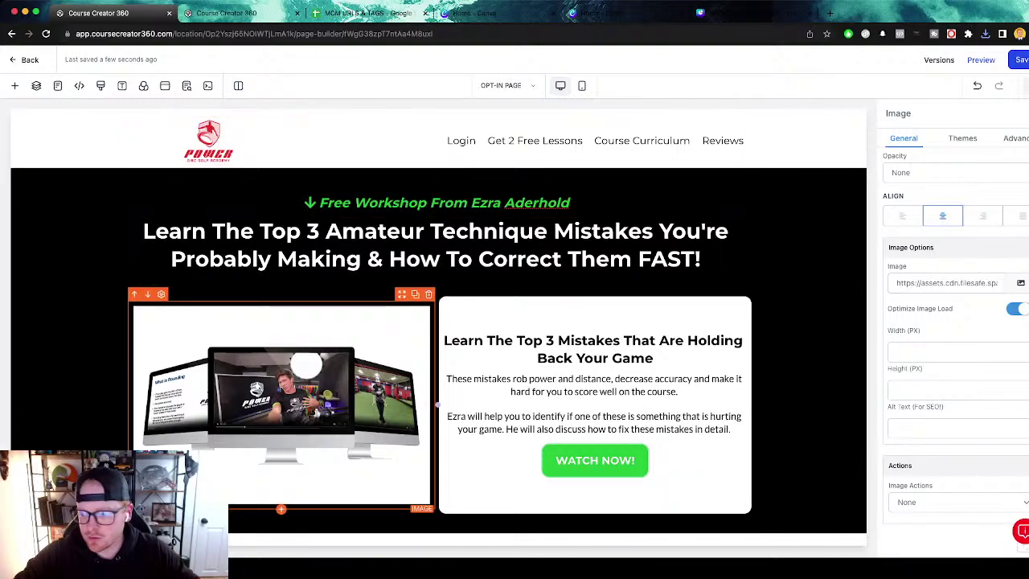
Open the media library for the mockup image and delete the Ezra Webinar Bundle file from the PDGA BRANDING folder.
left_click(1020, 283)
left_click(985, 239)
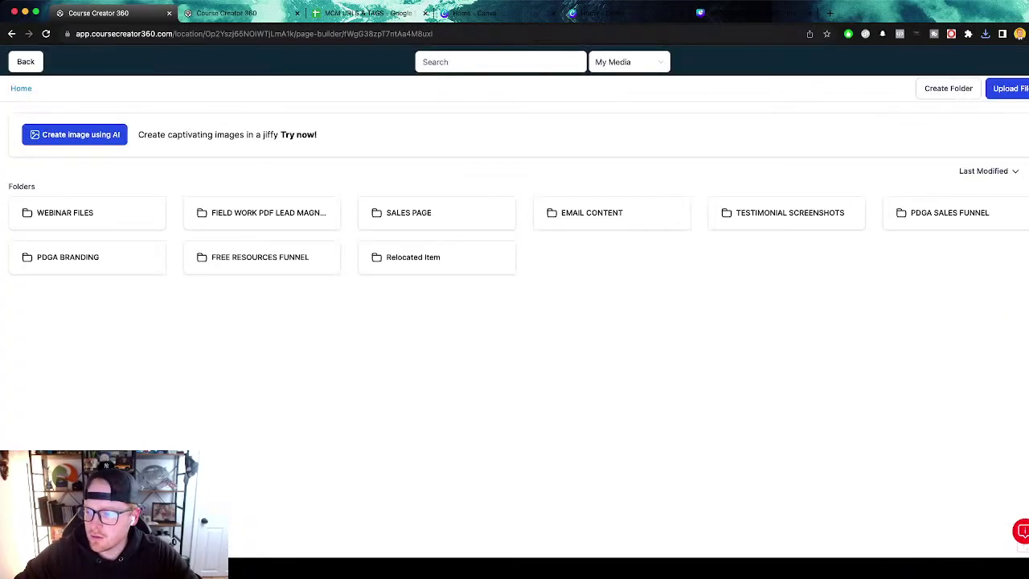
left_click(69, 257)
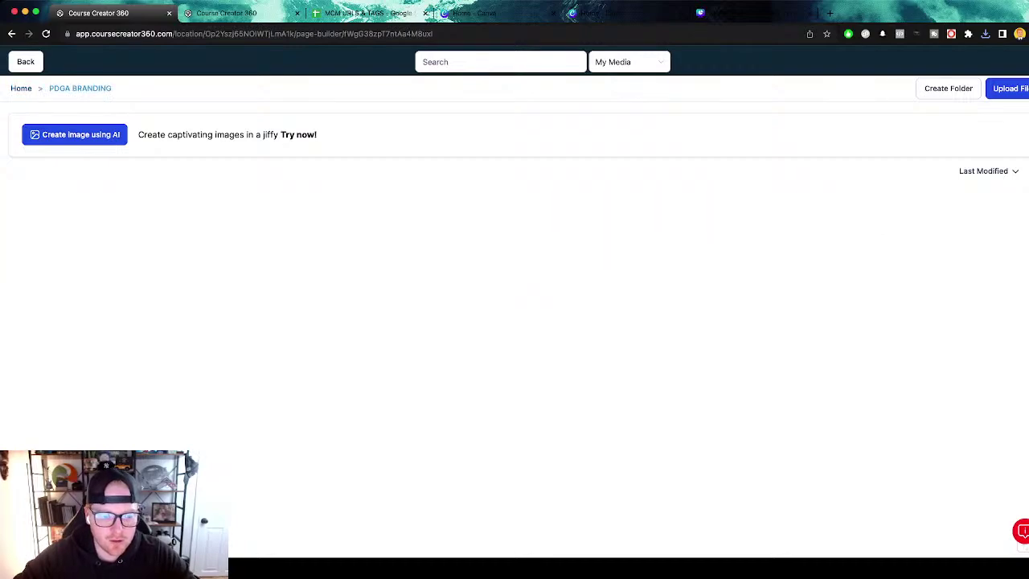
left_click(151, 215)
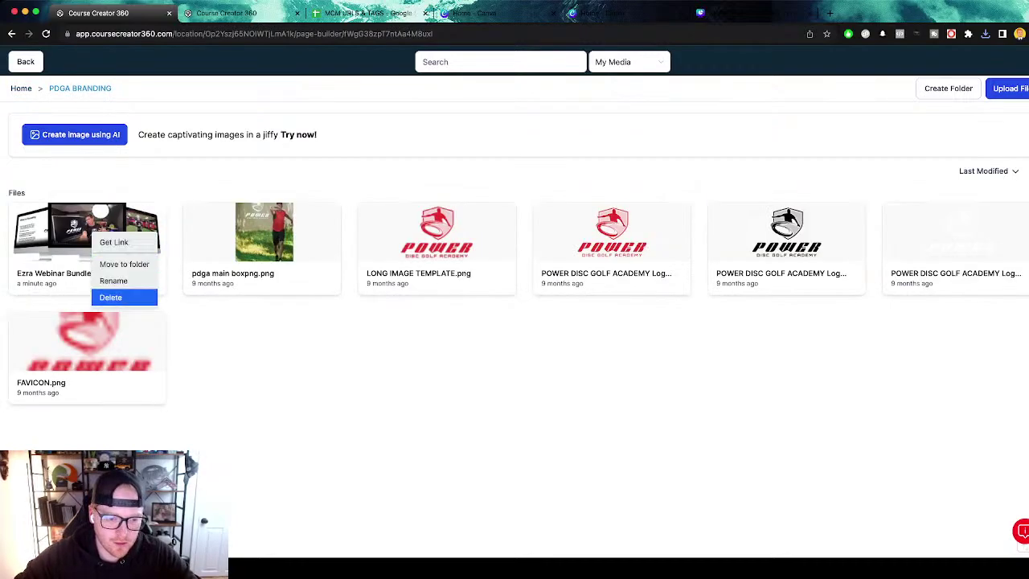
left_click(113, 297)
left_click(637, 322)
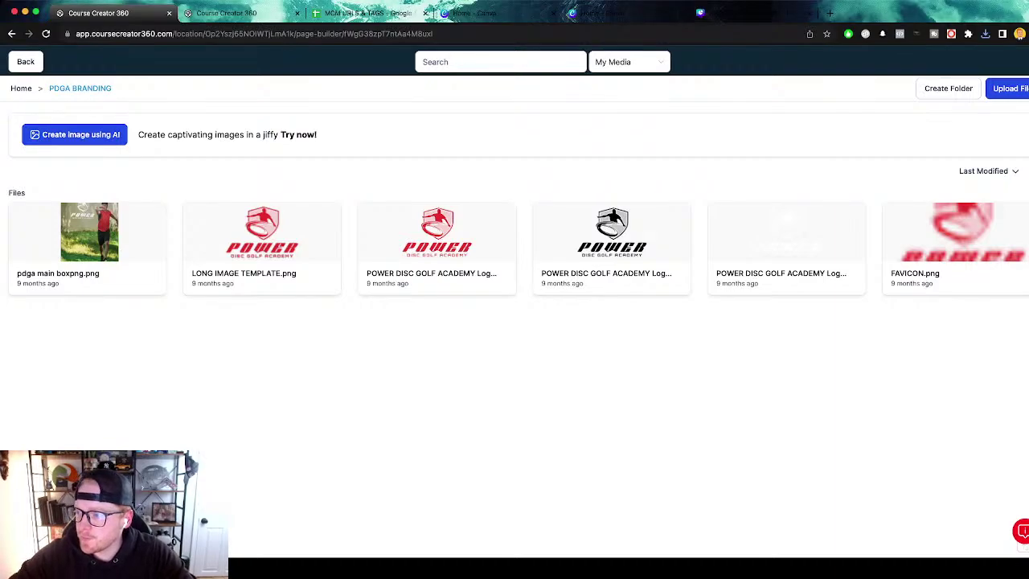
Upload Ezra Webinar 1 .png to the PDGA BRANDING folder and use it as the page's mockup image.
key("super+shift+5")
key("Return")
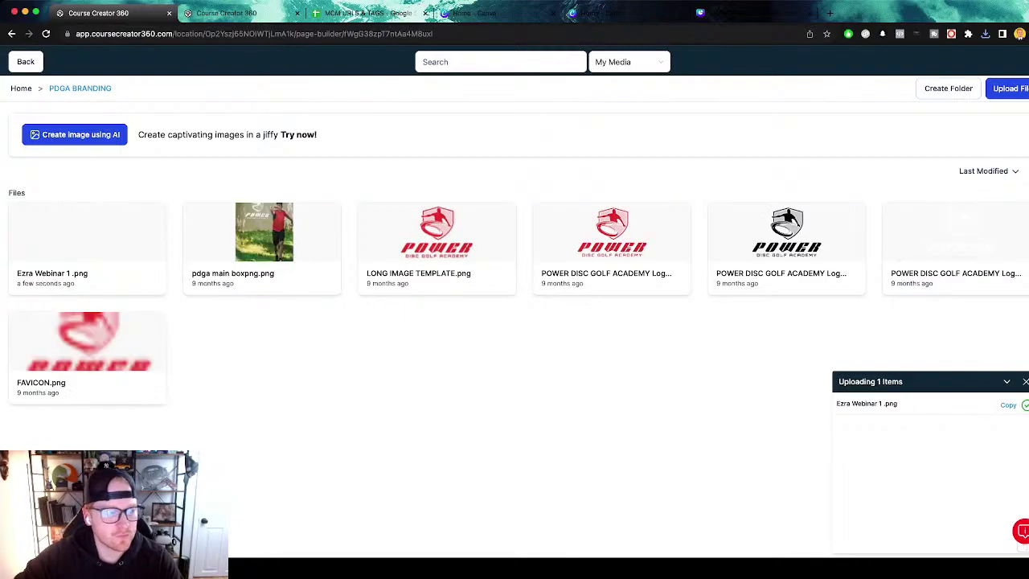
left_click(87, 241)
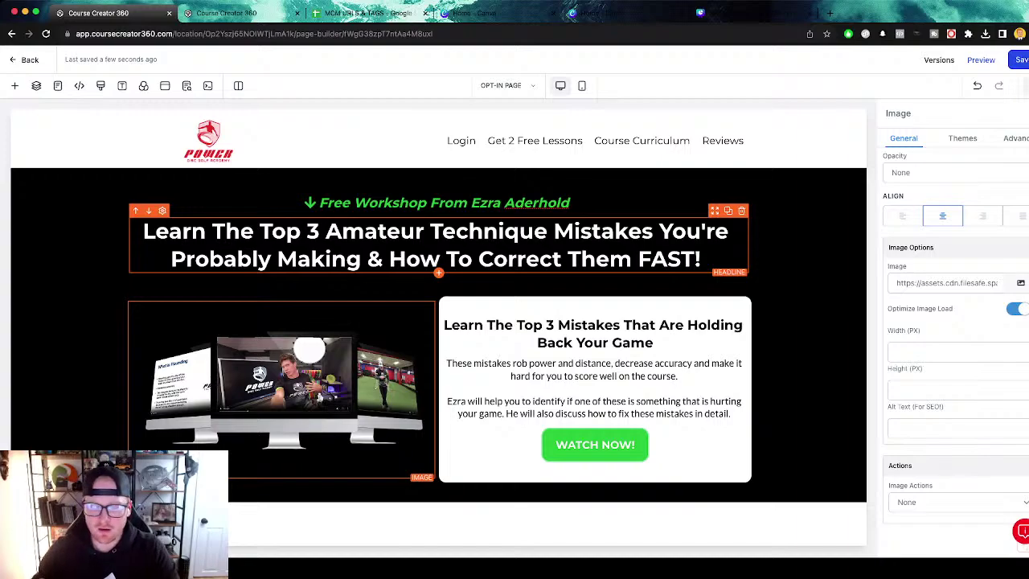
Add a new blank section below the black workshop section of the opt-in page.
left_click(437, 389)
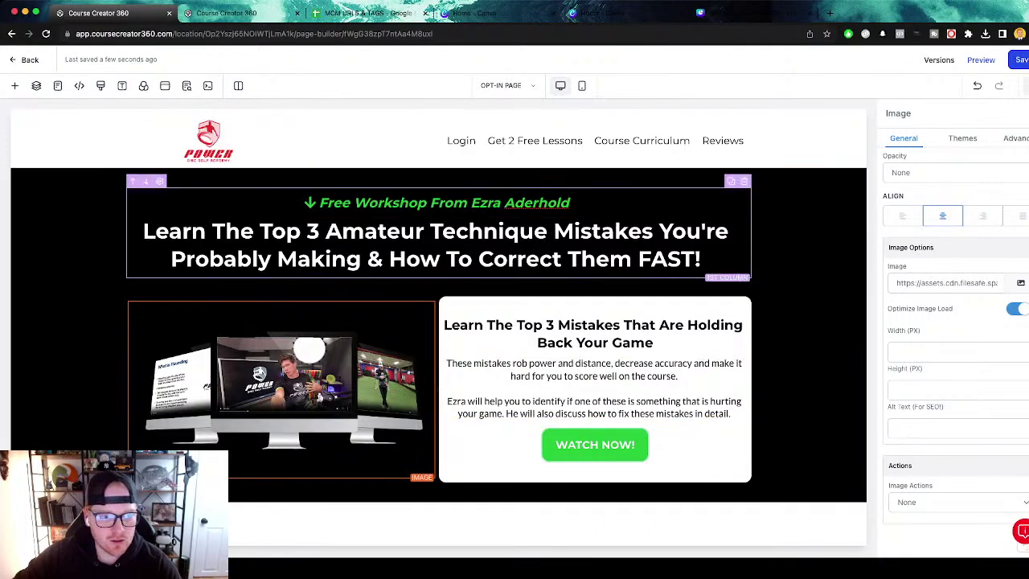
left_click(15, 85)
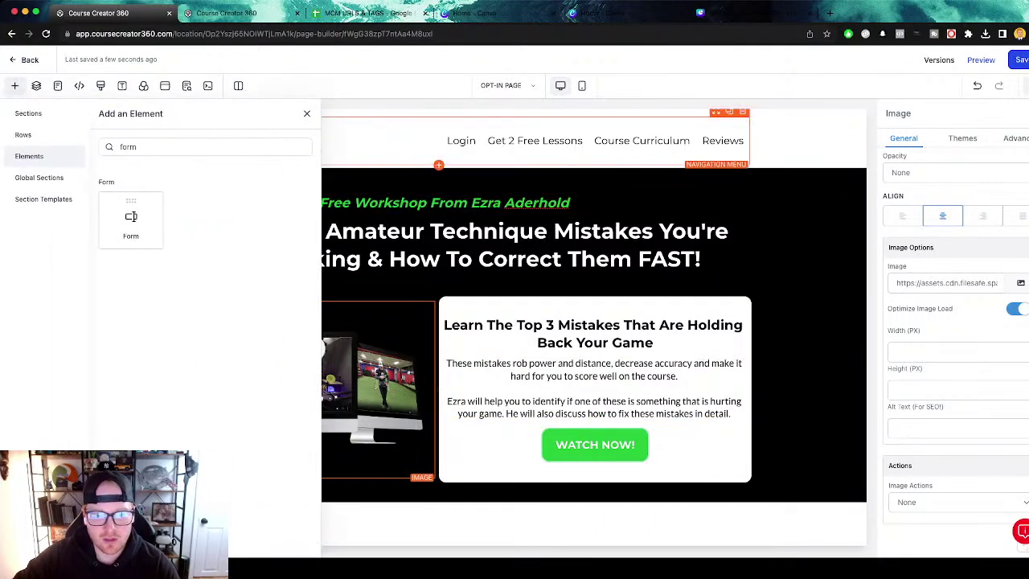
left_click(14, 85)
left_click(14, 85)
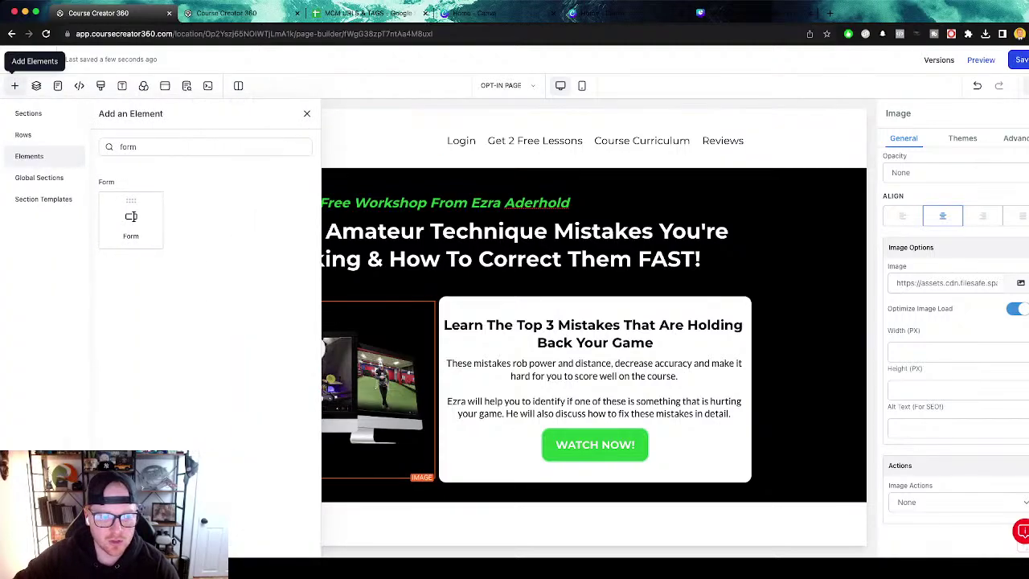
left_click(29, 114)
left_click(144, 161)
scroll(438, 326, "down", 2)
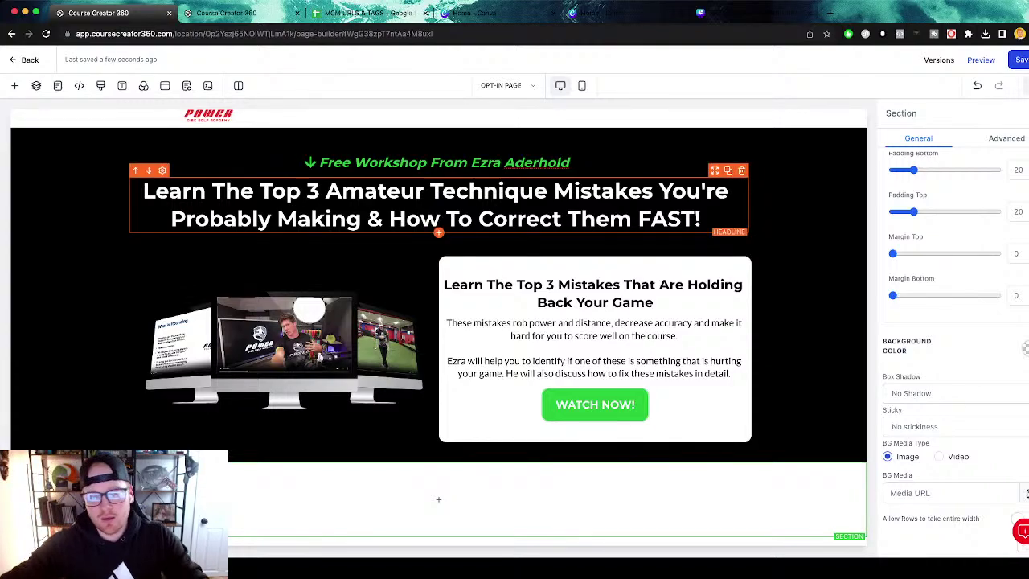
Open powerdga.com in a new tab, examine its instructor bios section, and return to the page builder.
left_click(233, 13)
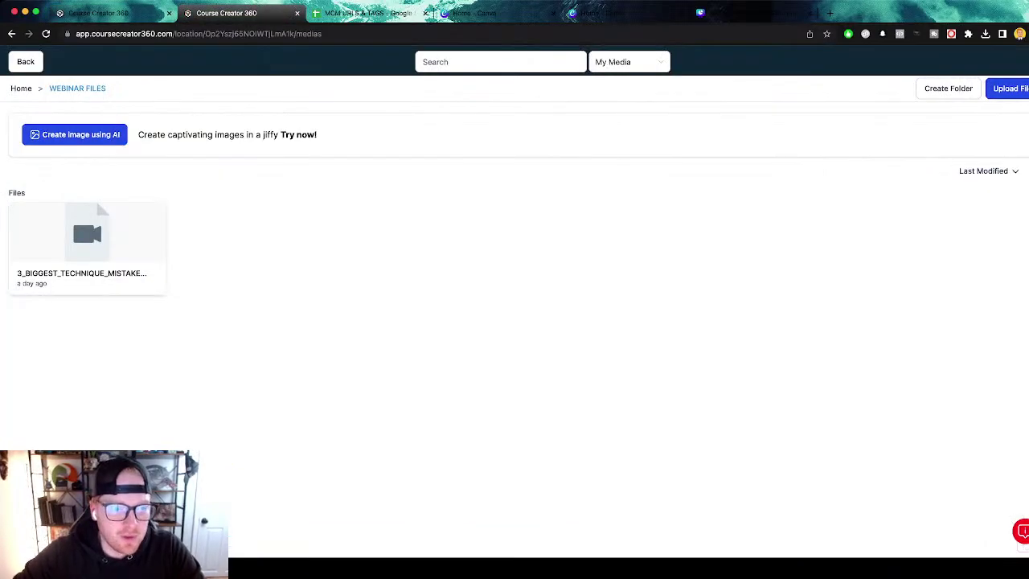
left_click(25, 62)
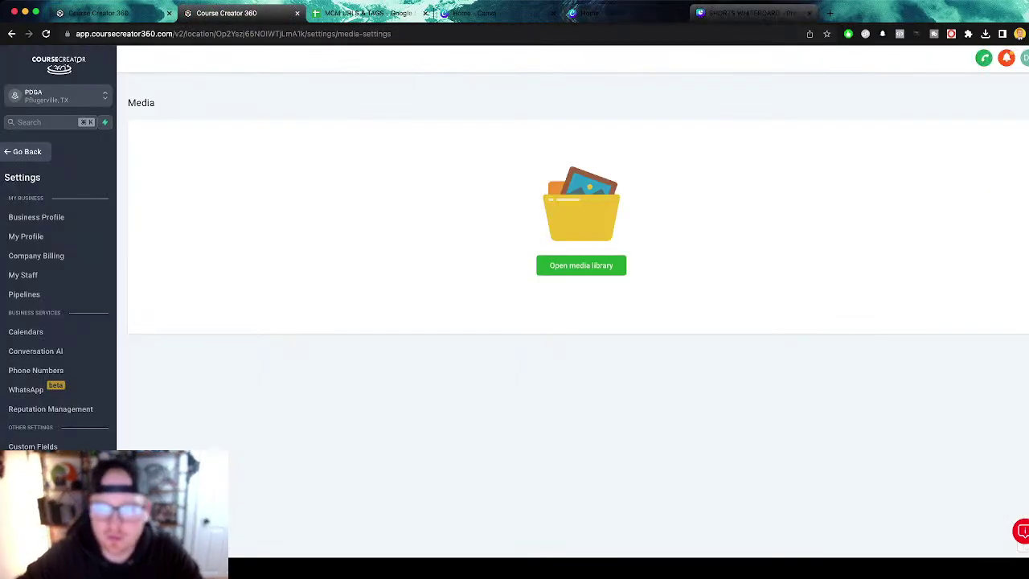
key("ctrl+t")
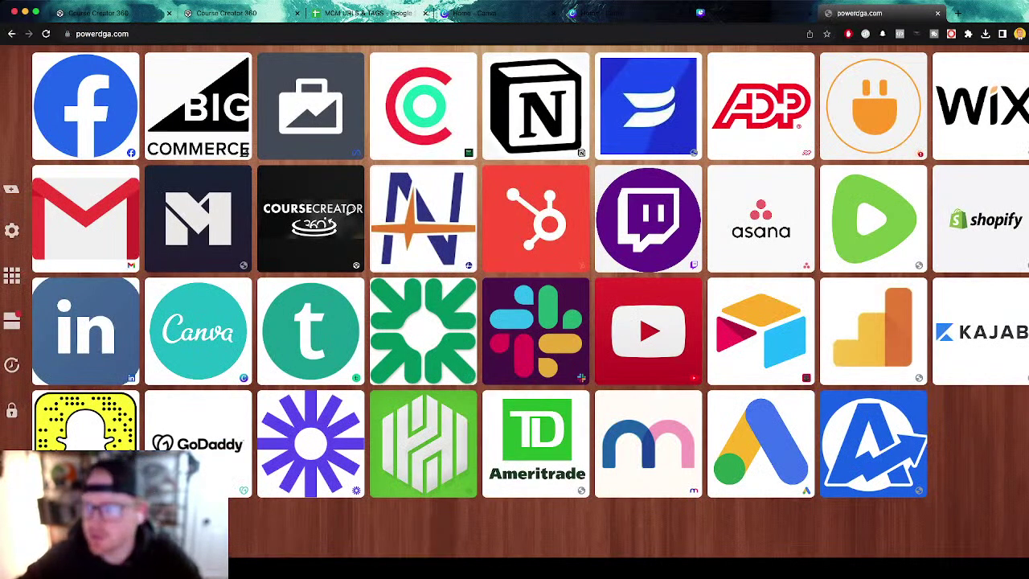
scroll(515, 301, "down", 5)
scroll(514, 302, "down", 10)
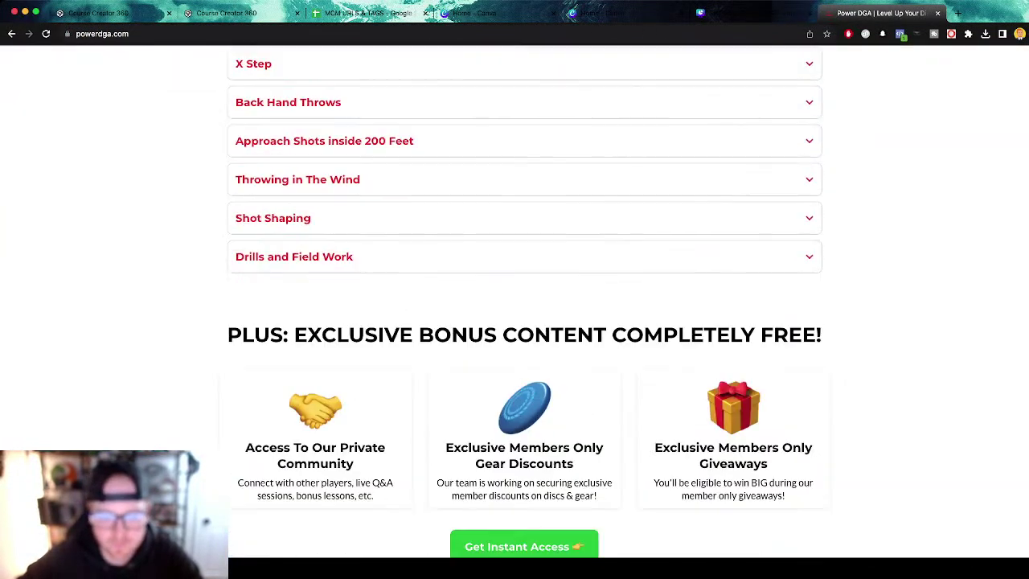
scroll(515, 301, "down", 2)
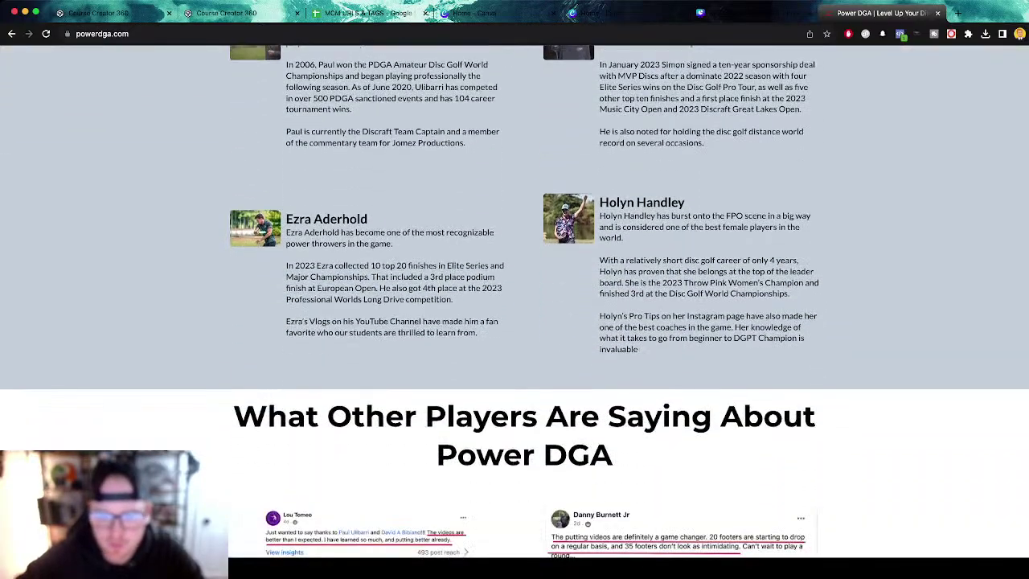
left_click(109, 13)
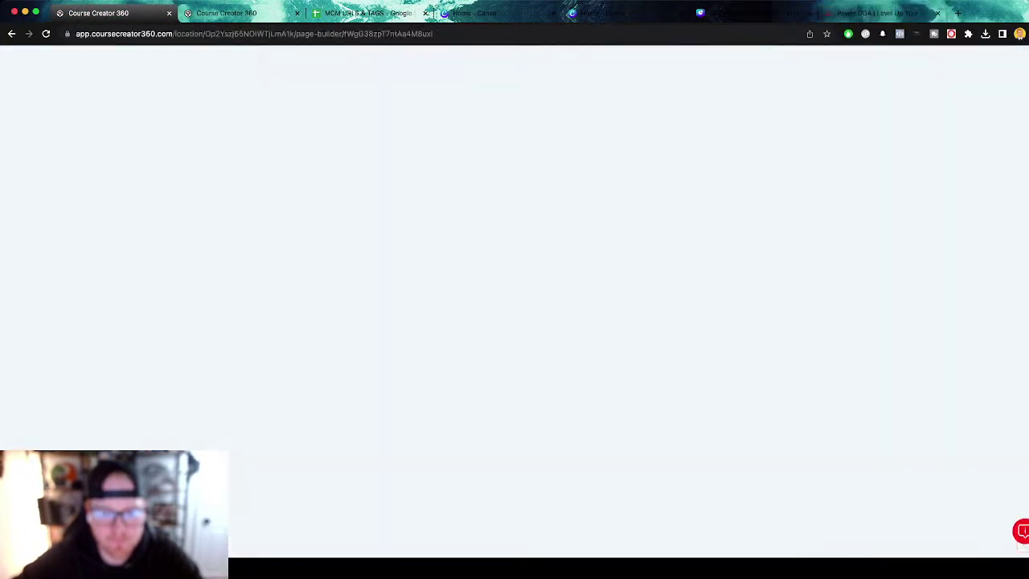
Try a light gray background on the new blank section, settling on white as its background color.
left_click(438, 499)
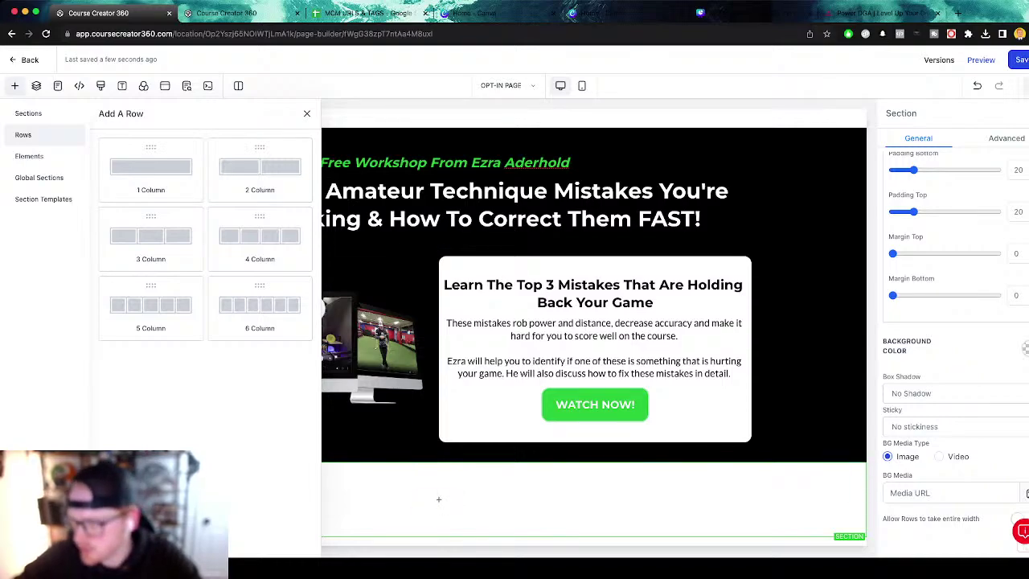
left_click(1025, 348)
left_click(952, 282)
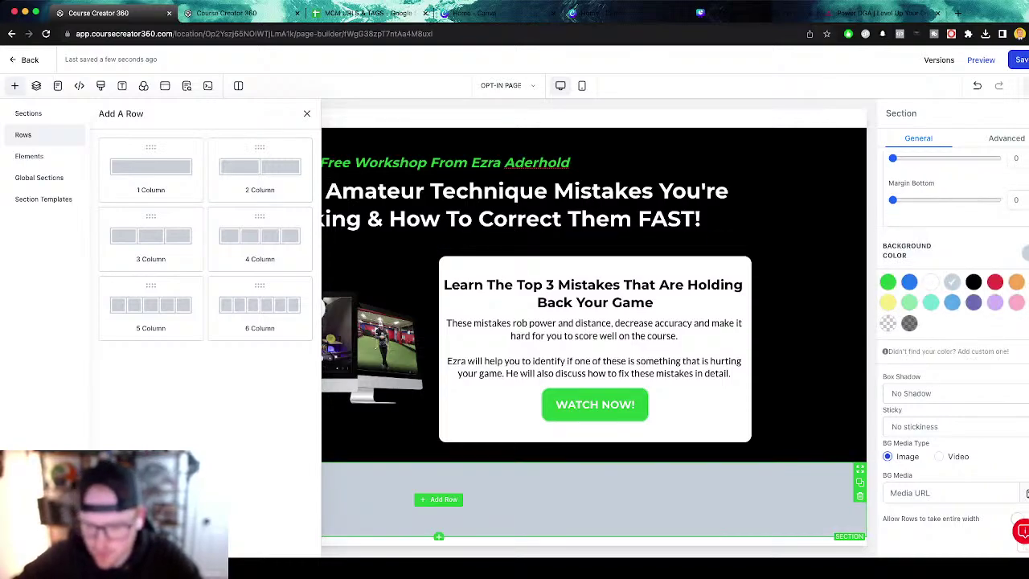
left_click(931, 282)
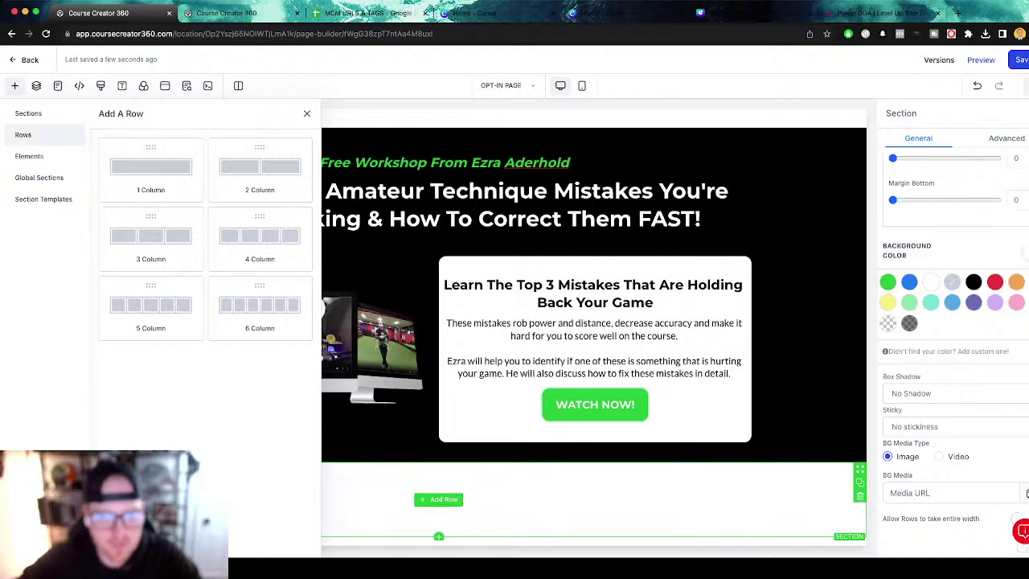
Add a one-column row to the white section with a headline reading "About Your Instructor".
left_click(439, 499)
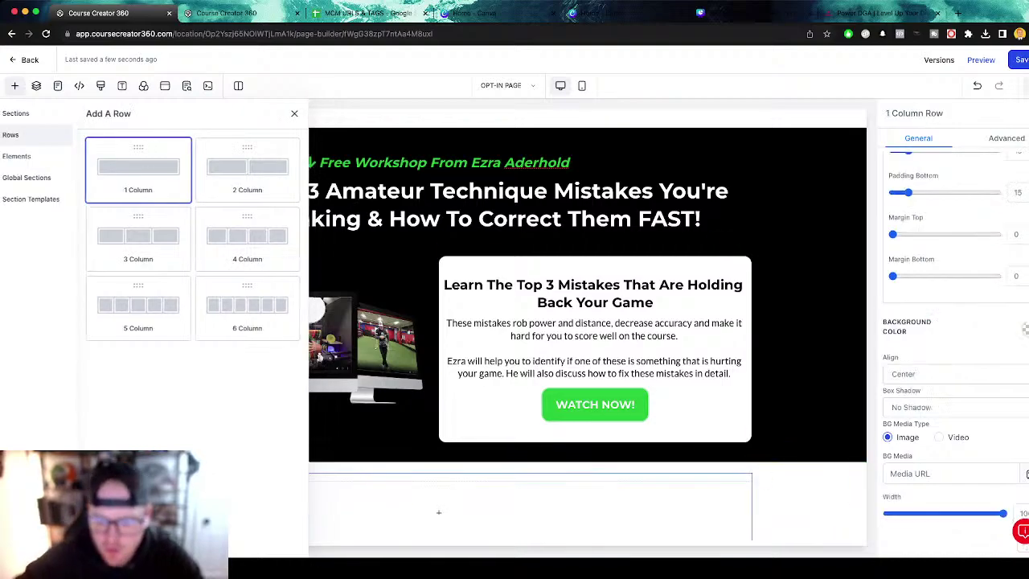
left_click(439, 511)
left_click(130, 207)
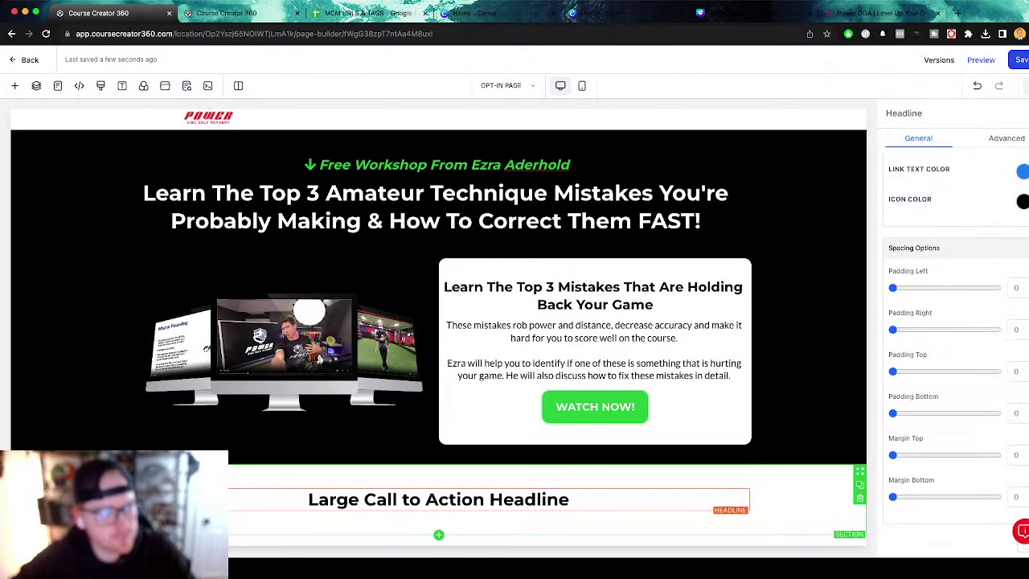
triple_click(474, 504)
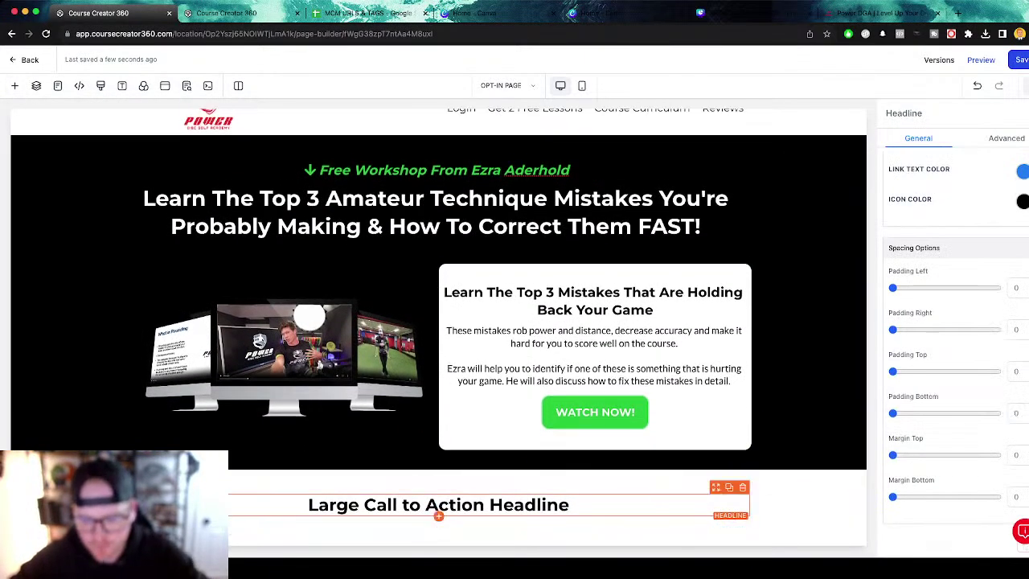
type("About ")
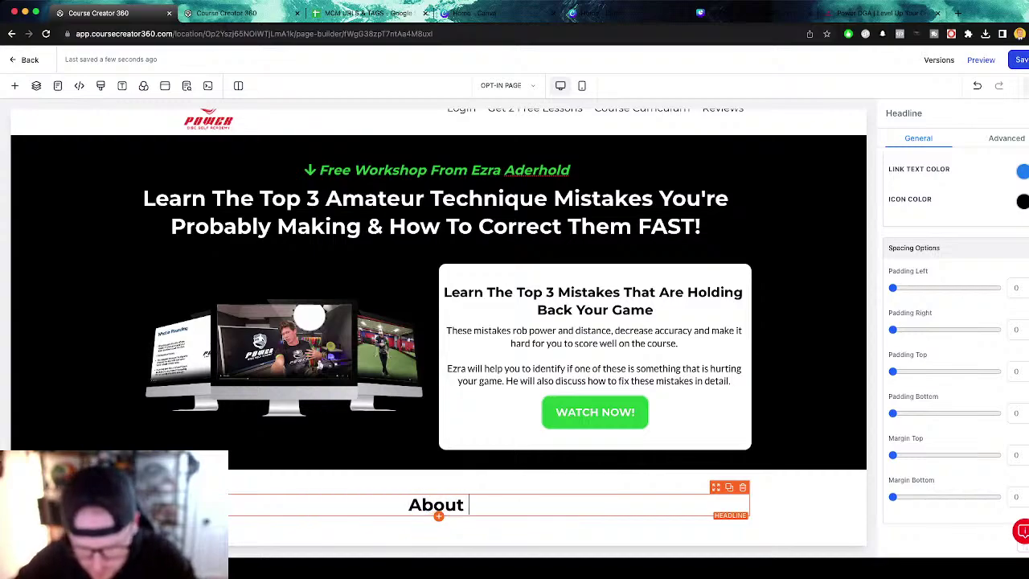
type("Your I")
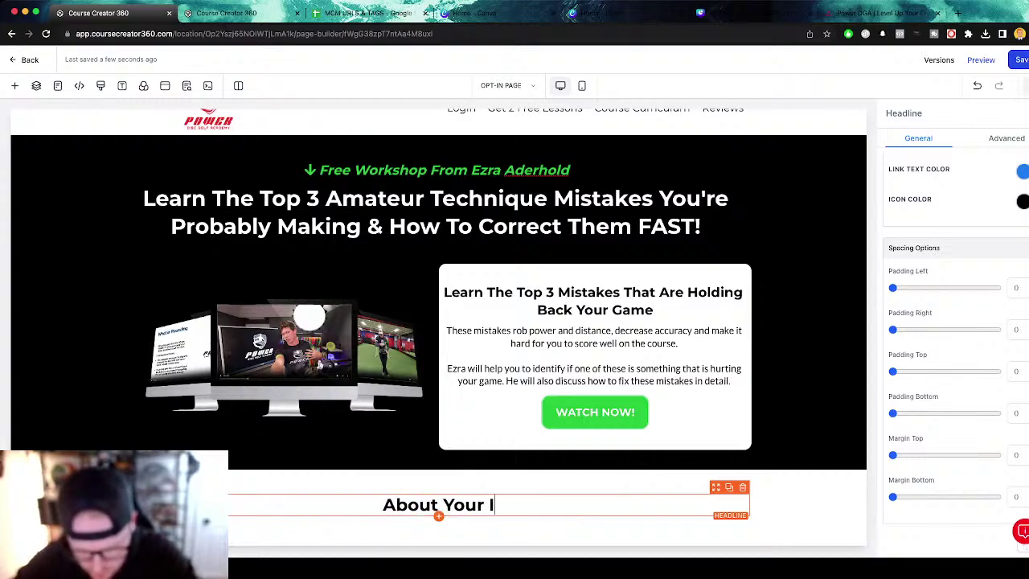
type("nstructor")
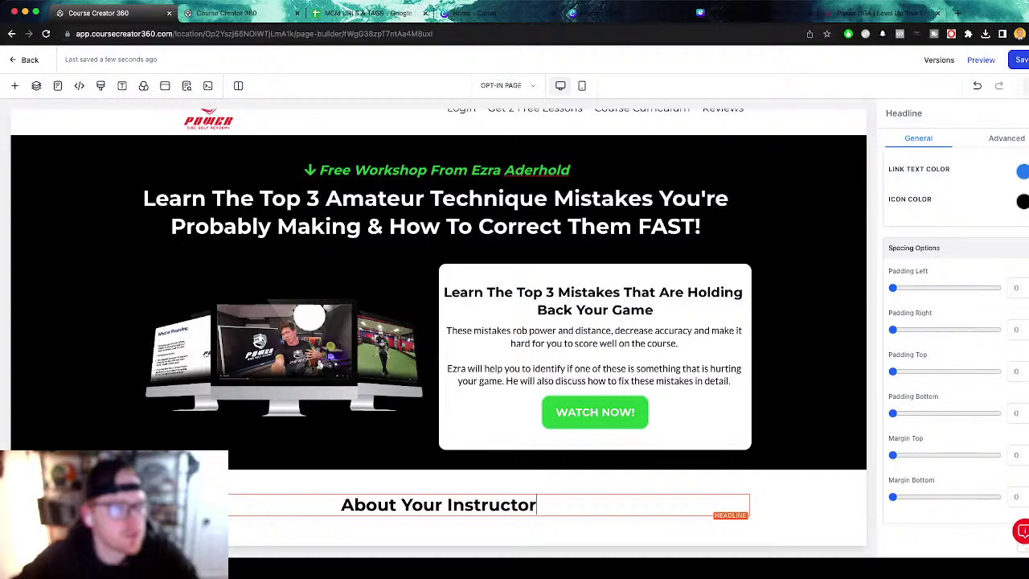
key("super+Tab")
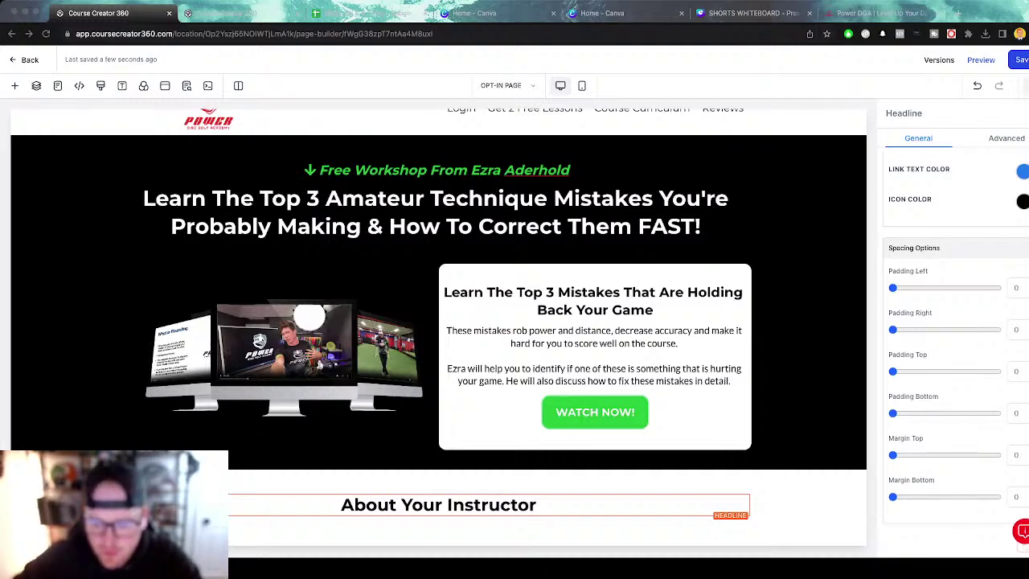
key("super+Tab")
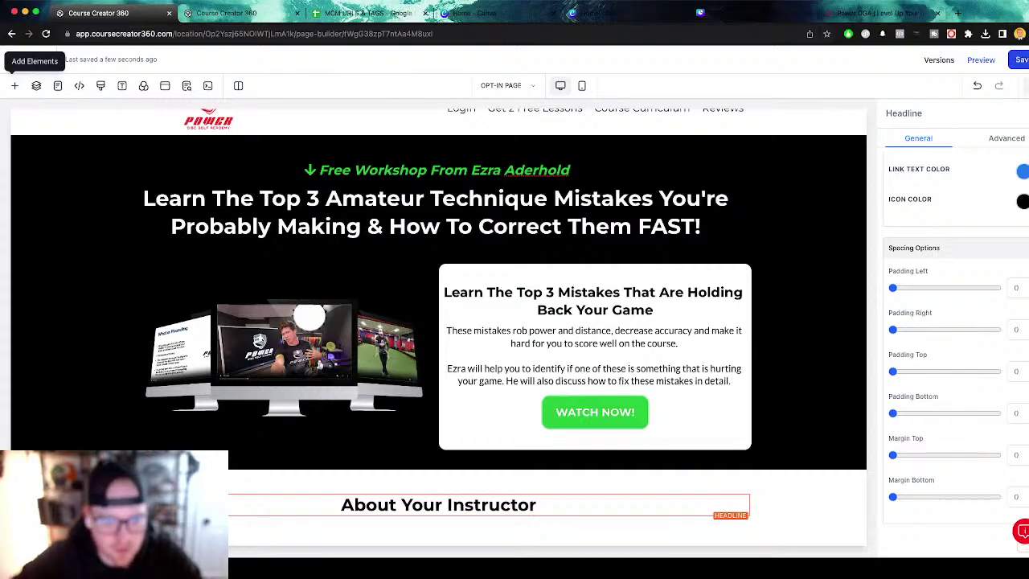
Add a two-column row below the "About Your Instructor" headline.
left_click(15, 85)
scroll(187, 322, "down", 1)
left_click(23, 135)
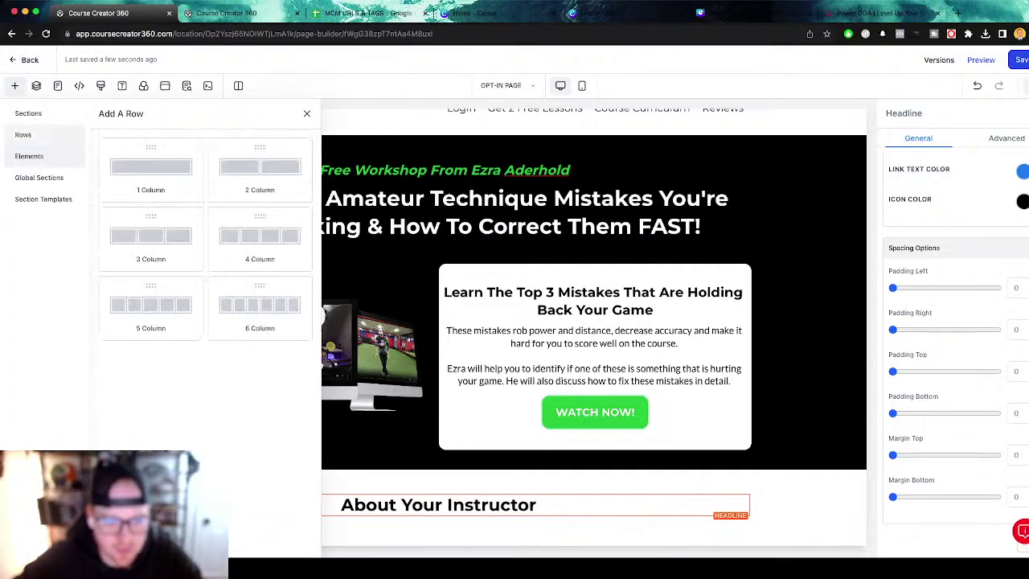
left_click_drag(150, 170, 435, 491)
scroll(439, 482, "down", 1)
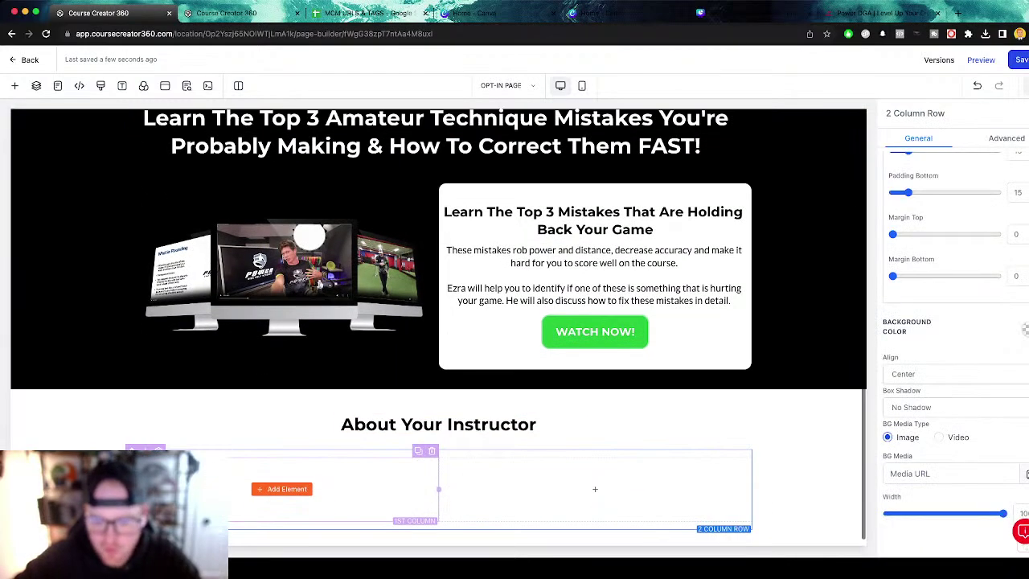
left_click(282, 504)
scroll(201, 321, "down", 3)
left_click_drag(277, 439, 133, 476)
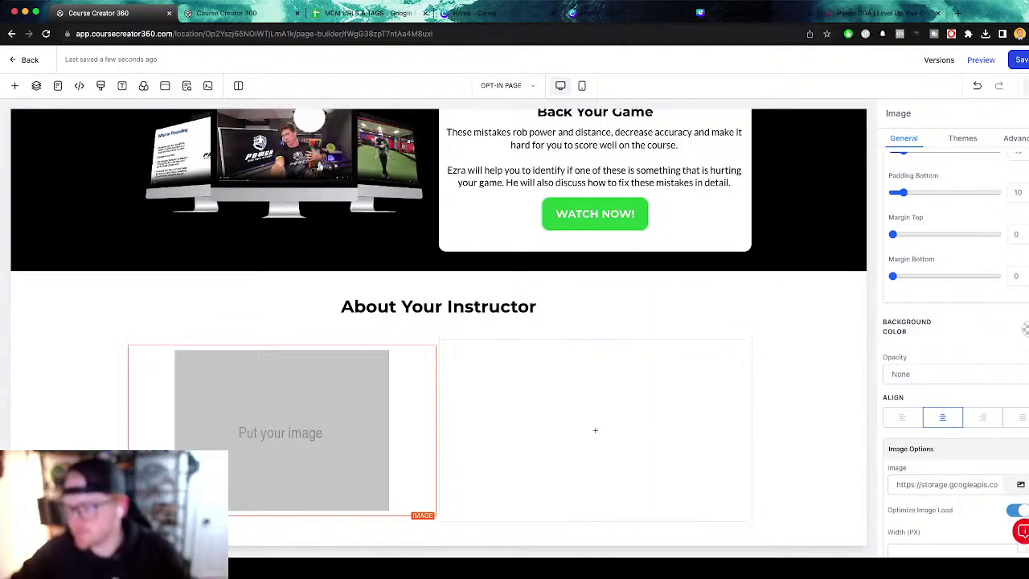
left_click(1021, 484)
left_click(973, 439)
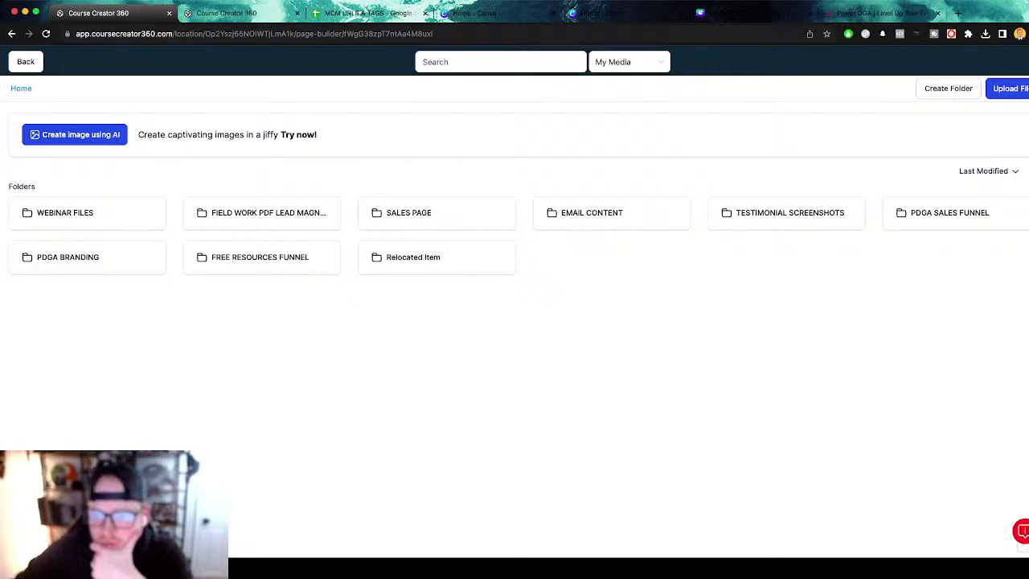
left_click(414, 213)
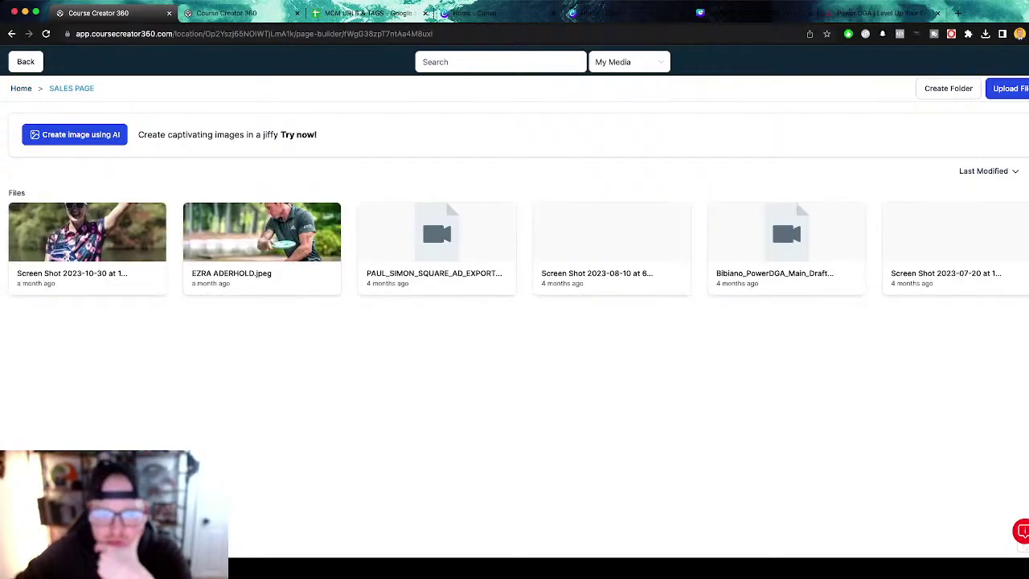
left_click(262, 233)
scroll(594, 386, "down", 1)
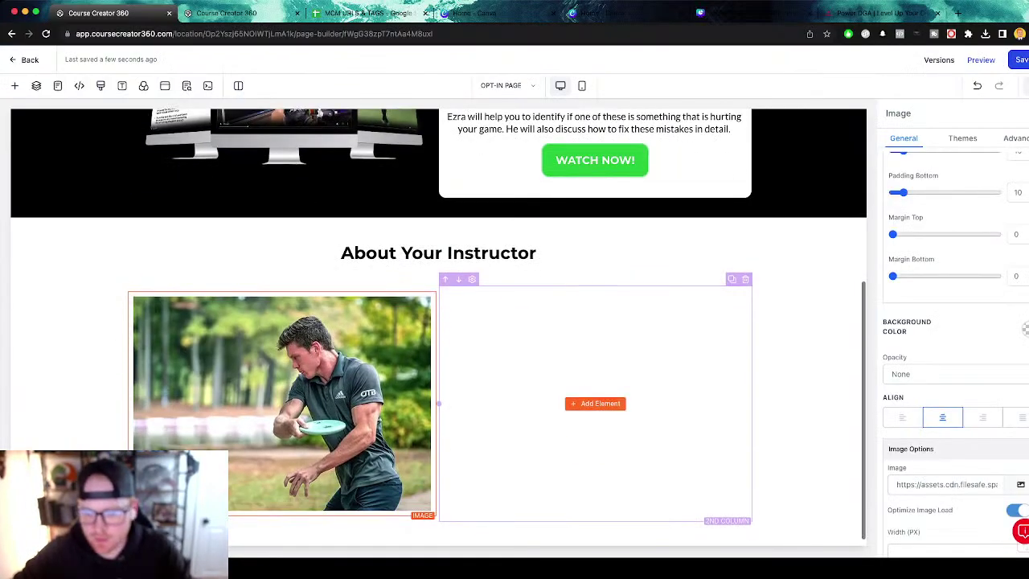
Add a left-aligned, bold sub-headline with the instructor's full name to the row's second column.
left_click(594, 402)
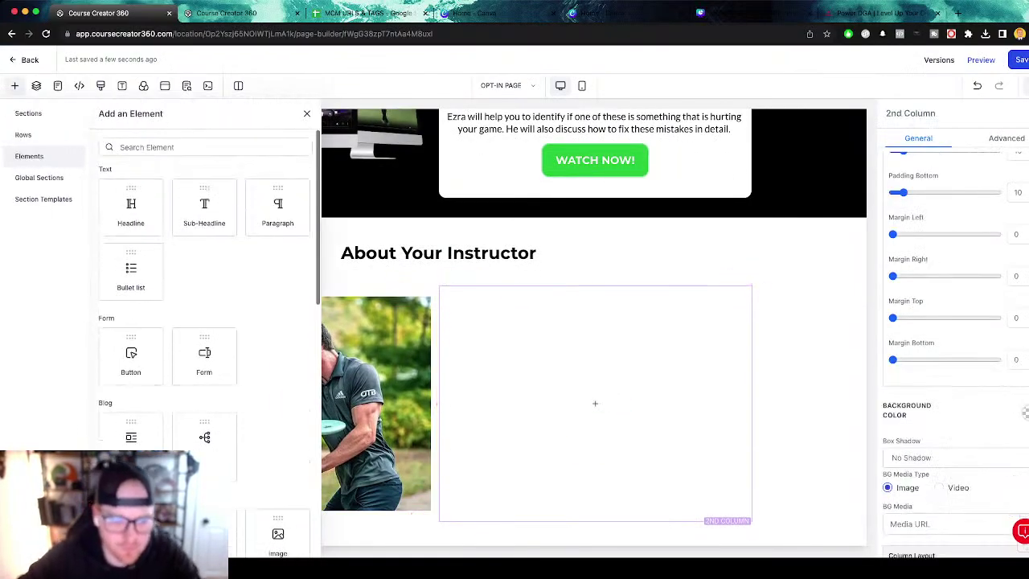
left_click(204, 209)
triple_click(569, 403)
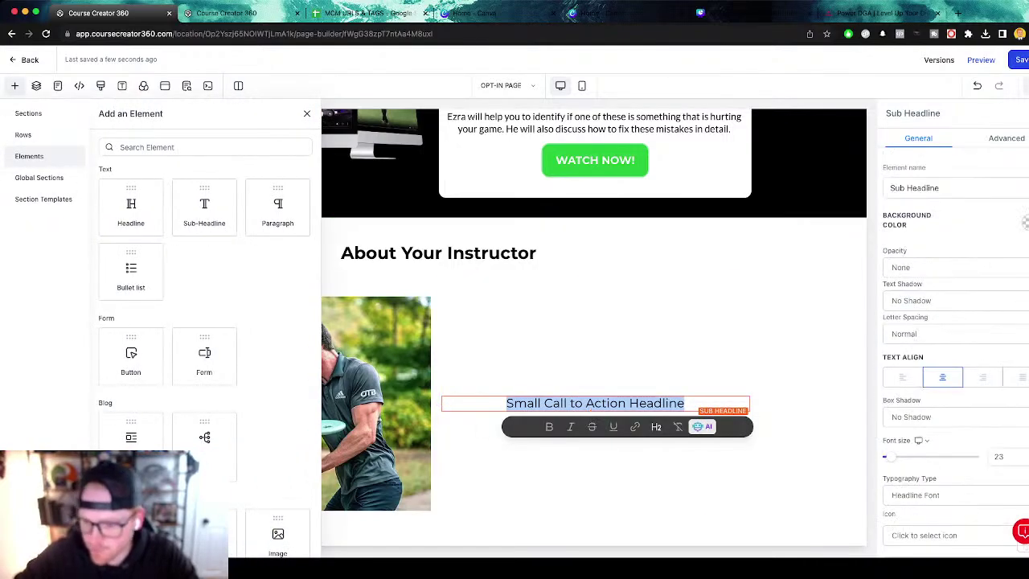
left_click(902, 378)
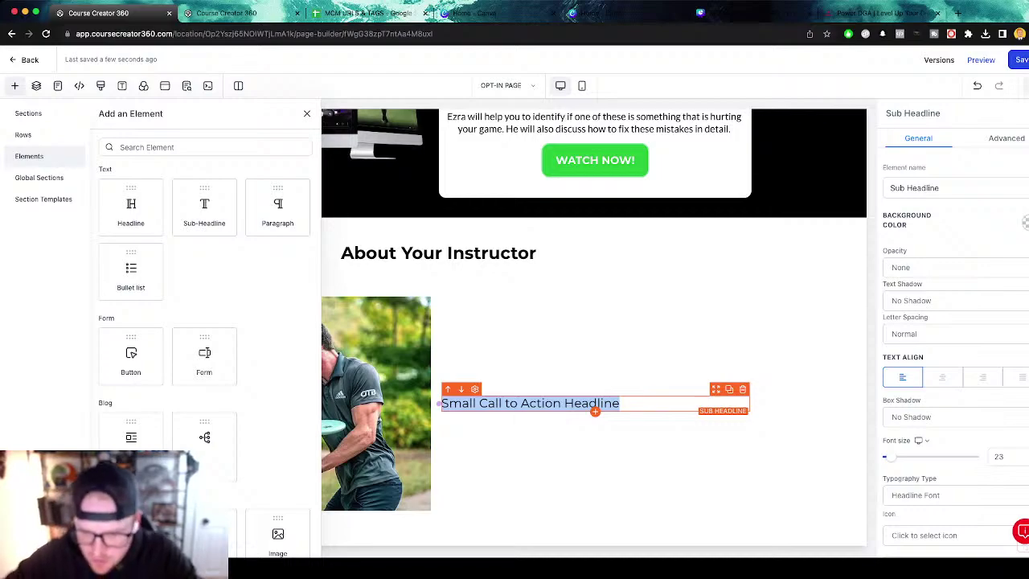
triple_click(592, 403)
type("Ezt")
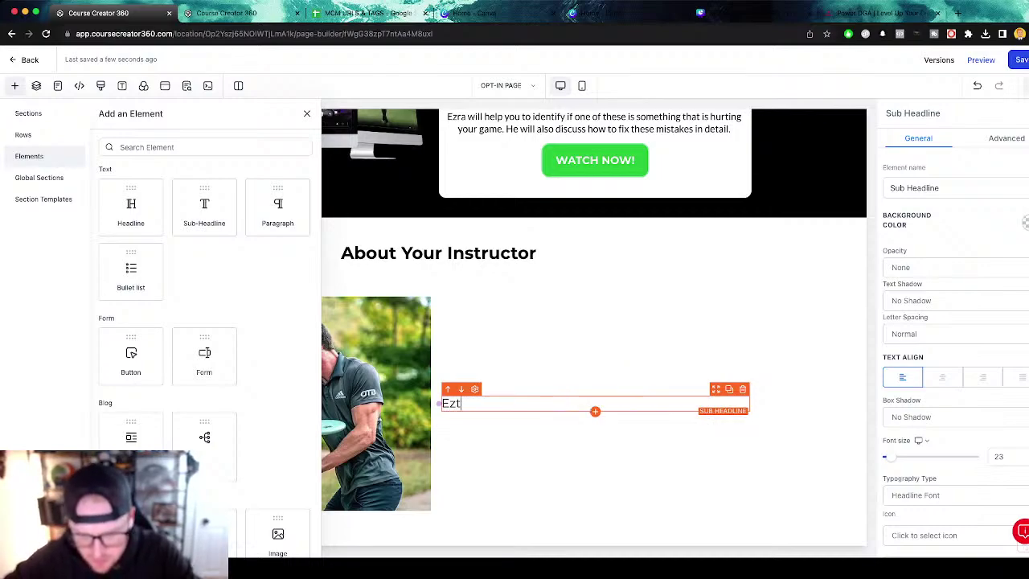
key("BackSpace")
type("ra")
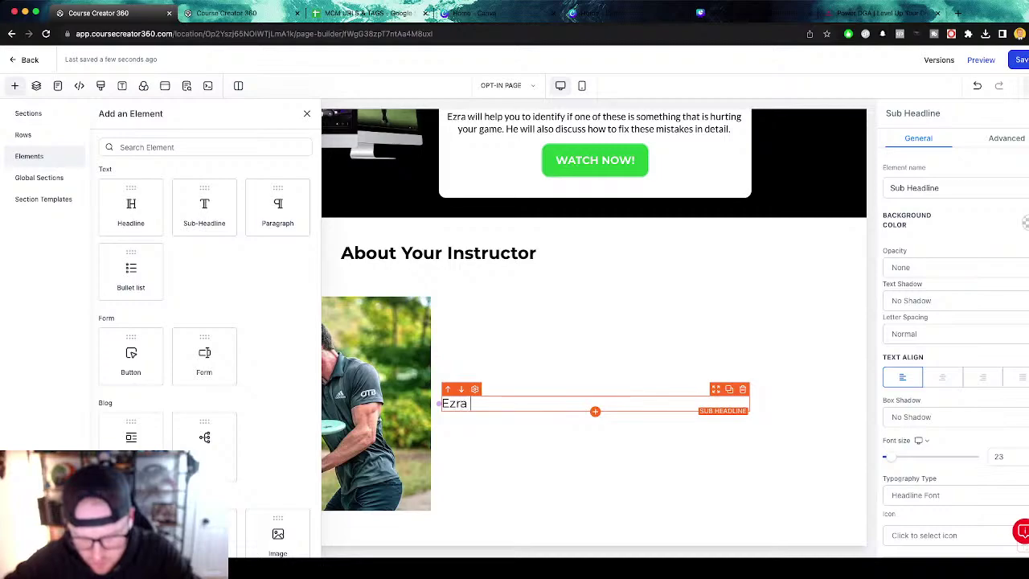
type(" Aderhold")
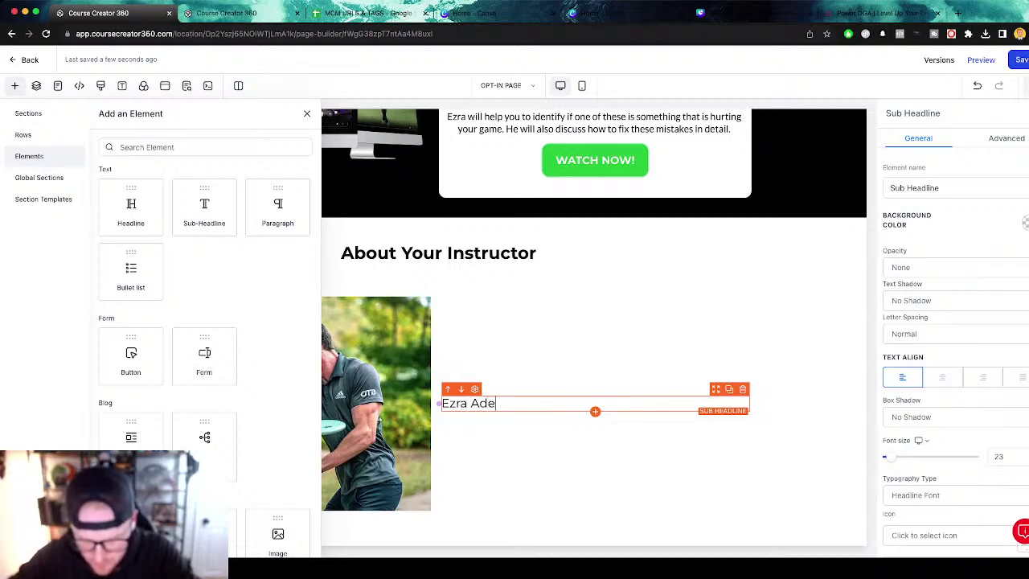
key("ctrl+a")
key("ctrl+b")
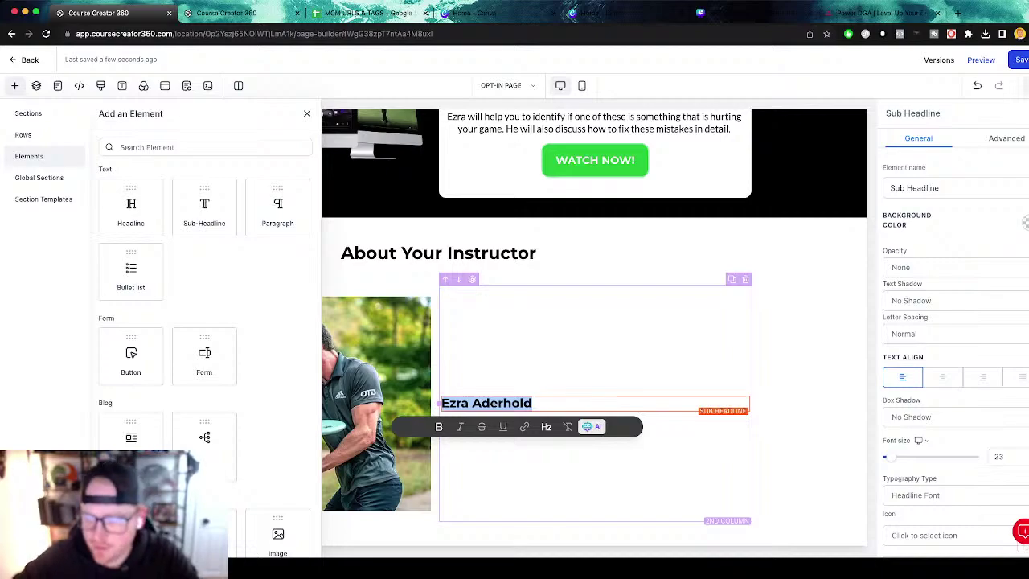
left_click(808, 362)
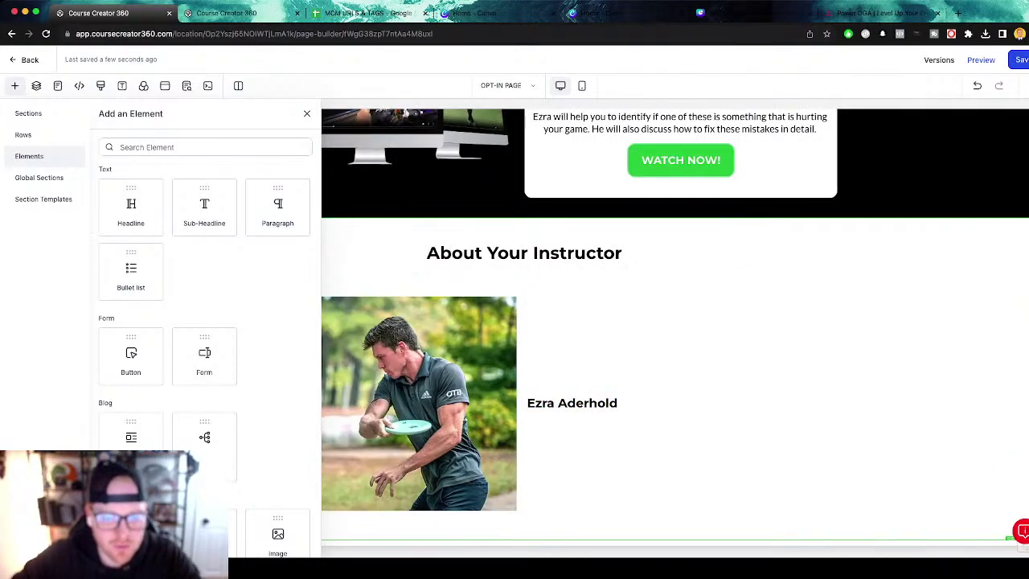
Add a left-aligned paragraph below the instructor's name with a top margin of 12.
left_click_drag(278, 207, 450, 394)
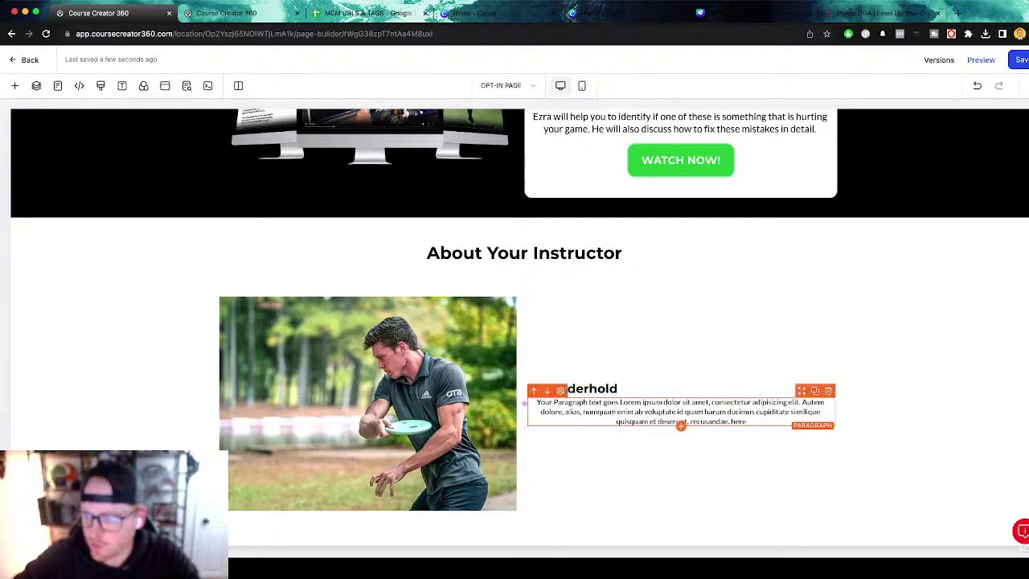
left_click(570, 412)
left_click(902, 377)
scroll(953, 322, "down", 5)
scroll(952, 322, "up", 5)
scroll(952, 345, "down", 8)
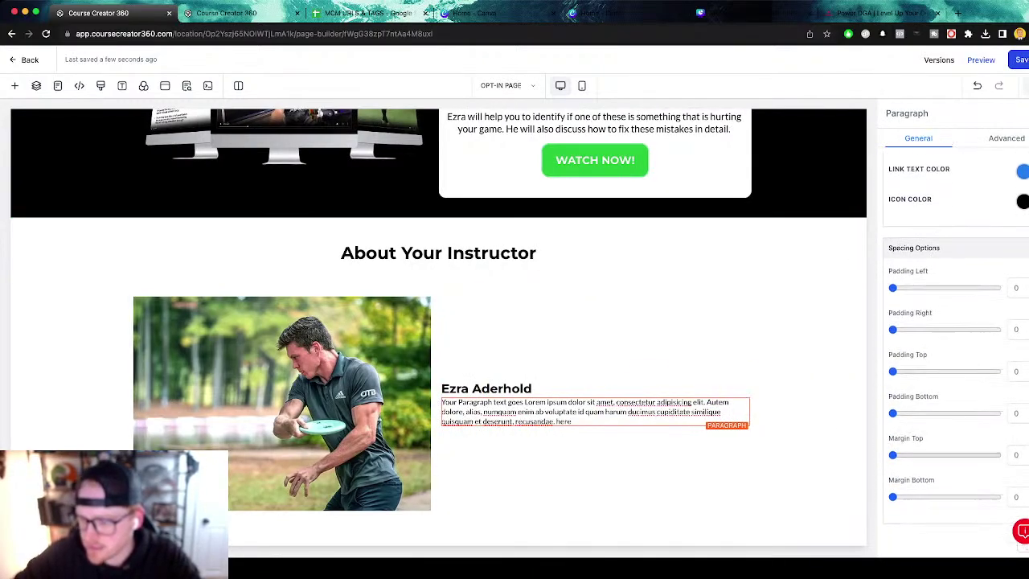
left_click_drag(892, 455, 905, 455)
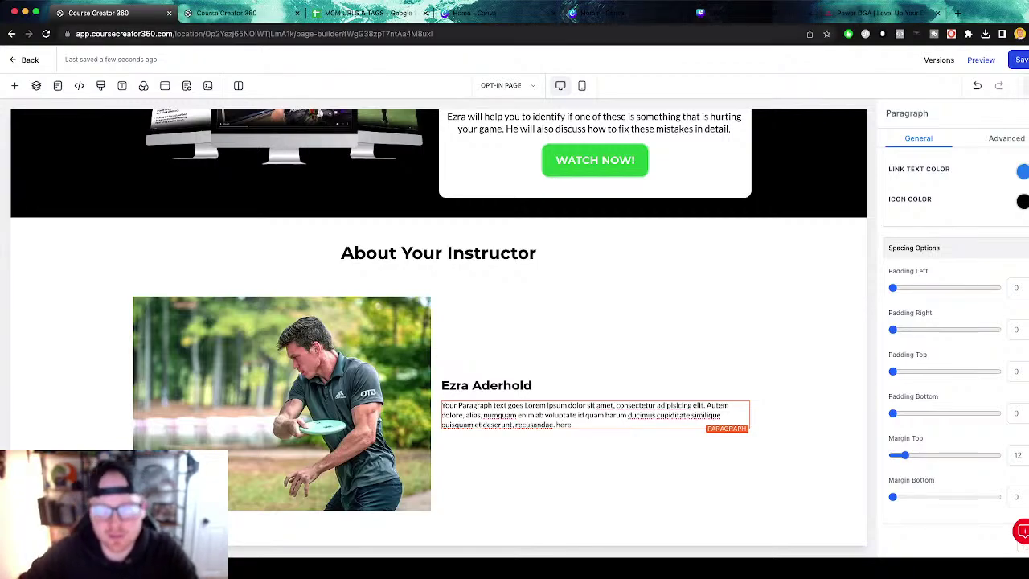
left_click(466, 252)
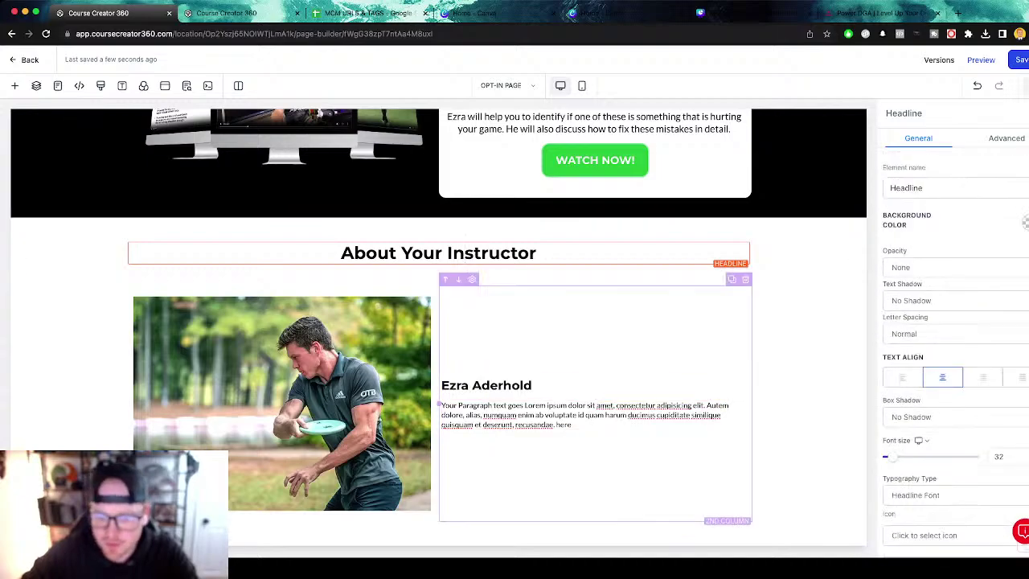
scroll(362, 361, "up", 3)
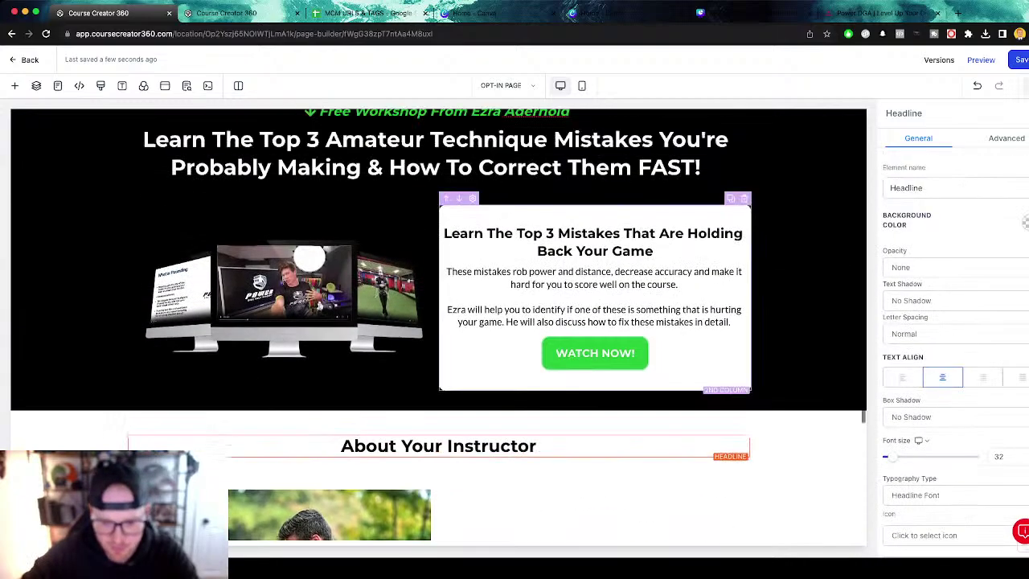
scroll(362, 361, "down", 3)
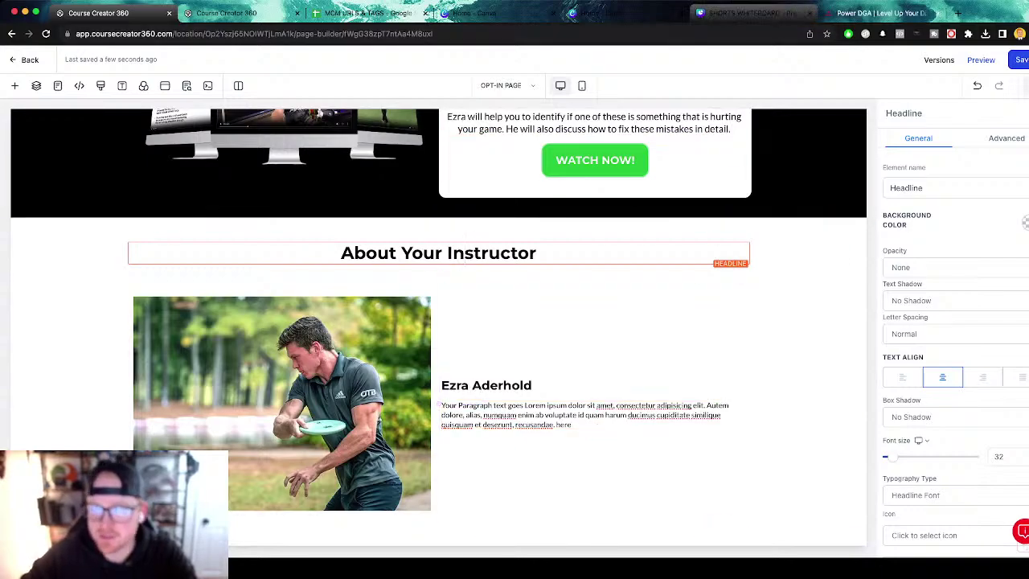
Switch to the Power DGA website and copy the full biography text under the instructor's name.
left_click(876, 13)
scroll(514, 301, "down", 1)
scroll(514, 300, "up", 1)
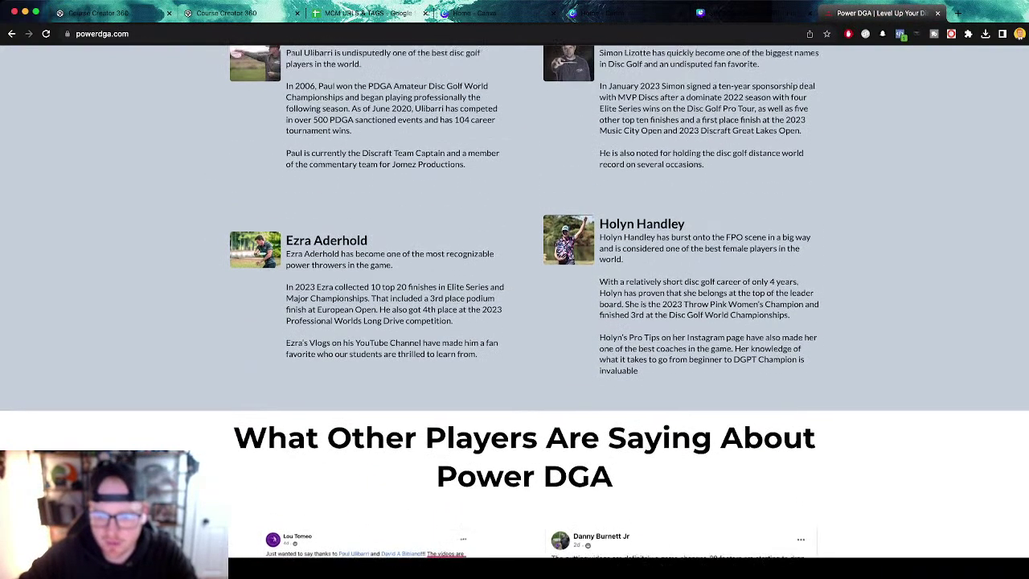
left_click_drag(478, 359, 286, 257)
key("super+c")
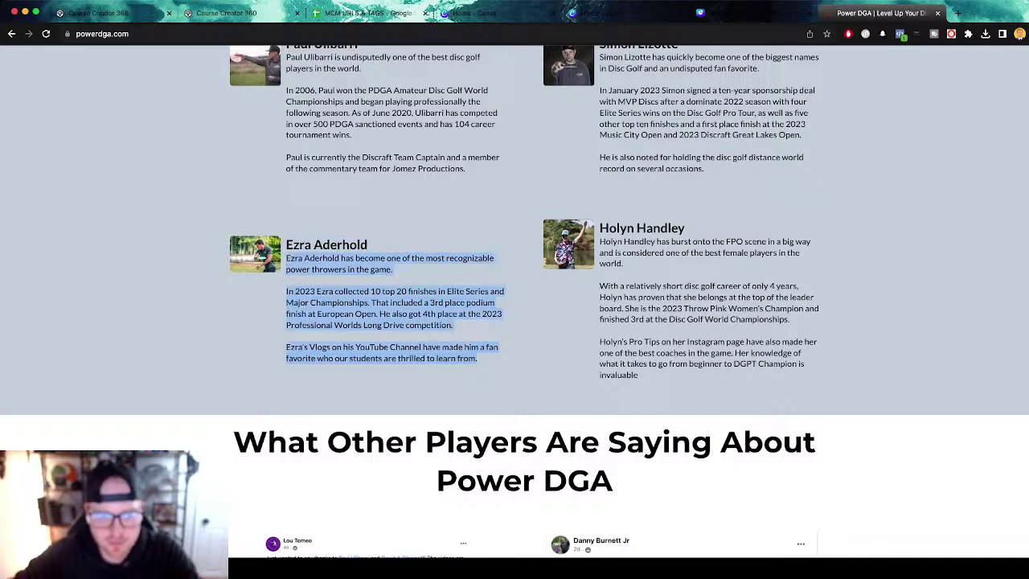
Return to the Course Creator 360 page builder and replace the placeholder paragraph with the copied instructor biography.
key("super+1")
left_click(585, 415)
key("super+a")
key("super+v")
left_click_drag(512, 474, 428, 402)
Set the width of the instructor's photo to 400 px.
scroll(954, 353, "down", 8)
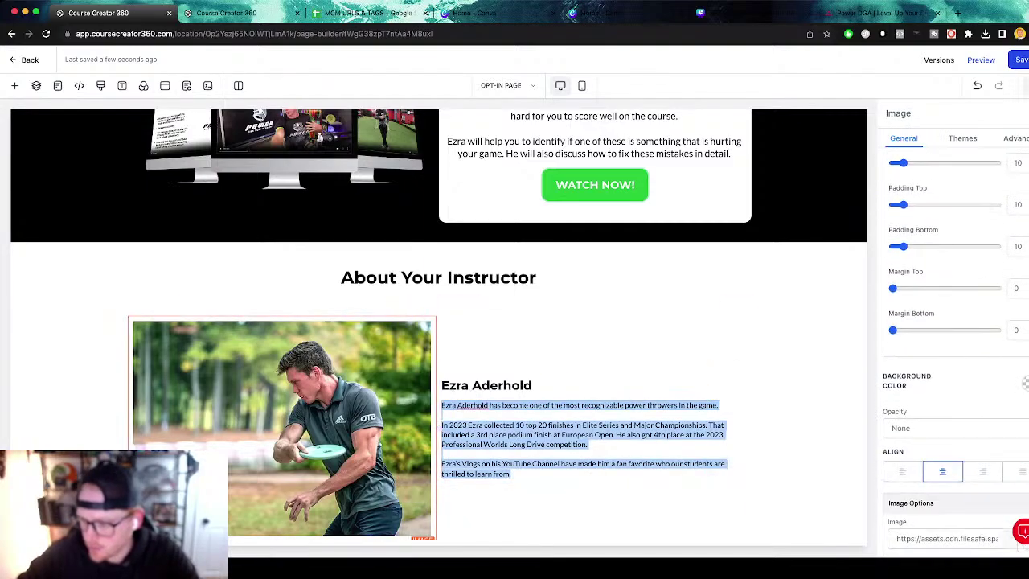
scroll(955, 389, "up", 8)
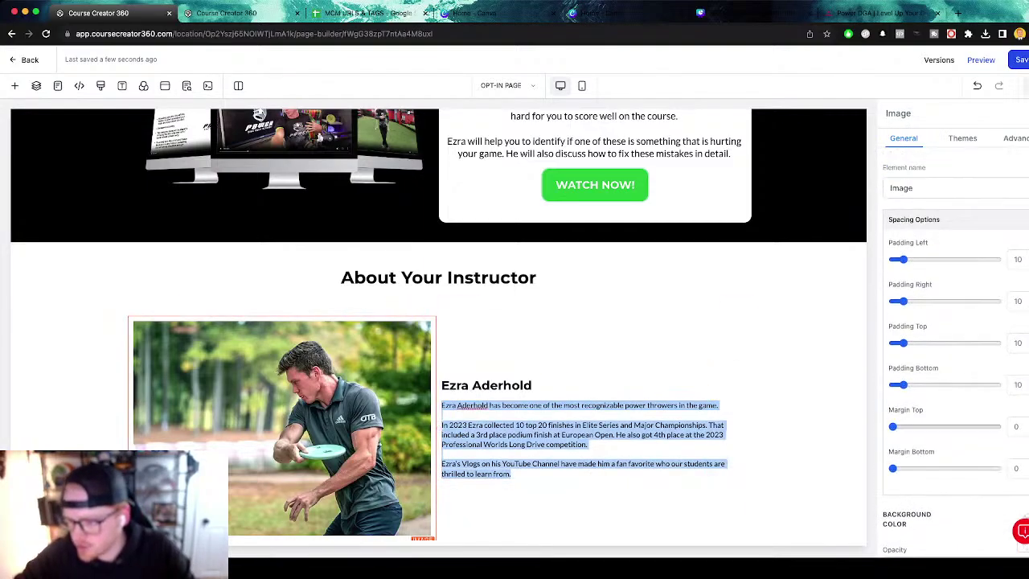
scroll(955, 389, "down", 6)
left_click(948, 428)
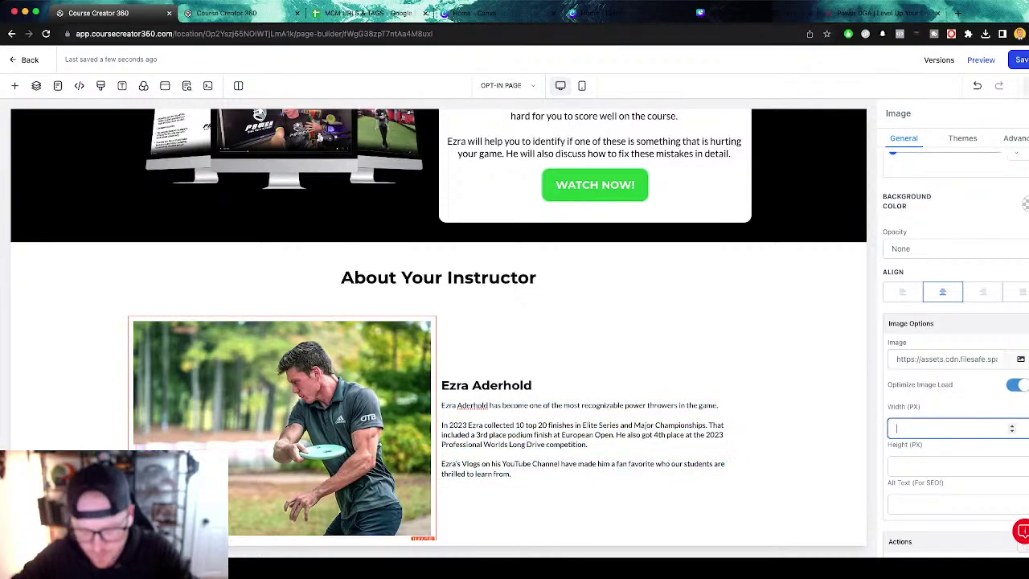
type("400")
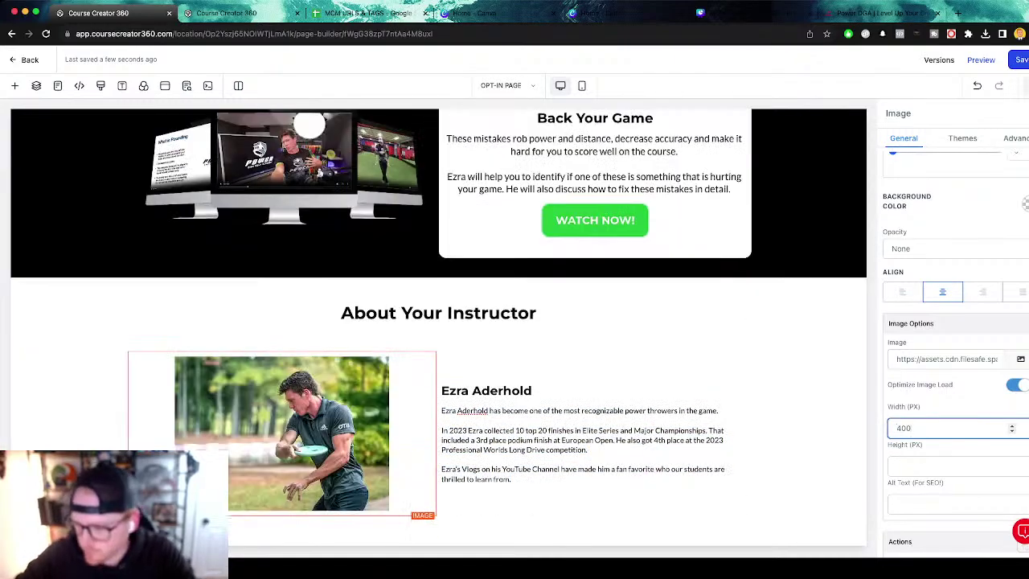
Set the font size of the instructor's name to 30 and of the biography paragraph to 20.
left_click(498, 391)
scroll(950, 371, "up", 7)
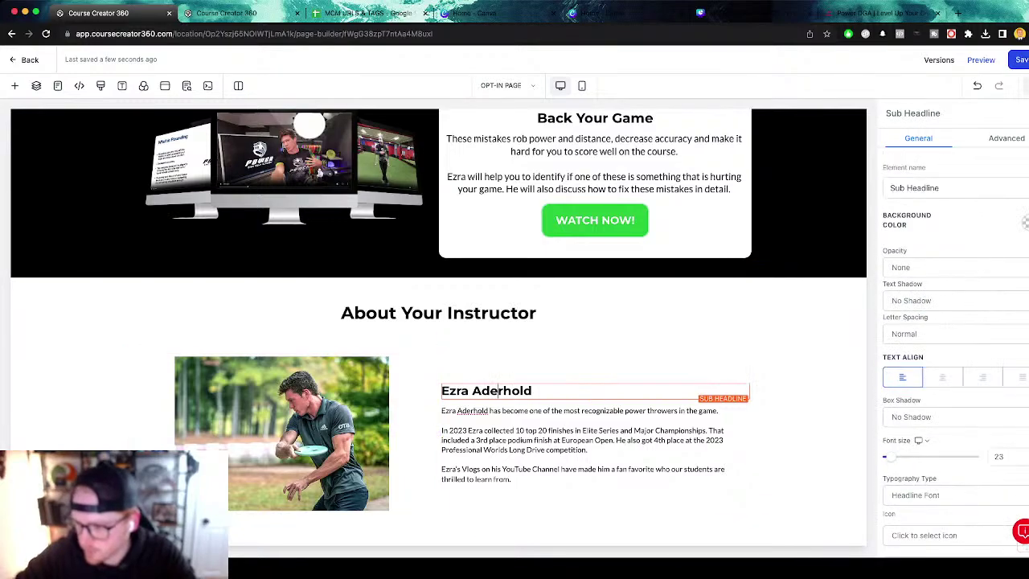
double_click(998, 456)
type("30")
left_click(551, 440)
double_click(998, 457)
type("20")
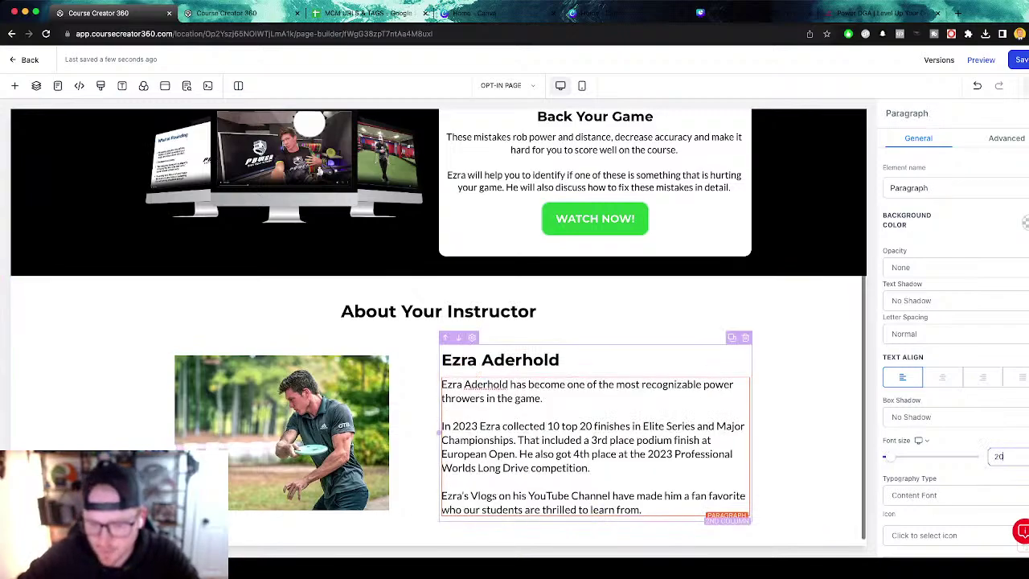
left_click(439, 433)
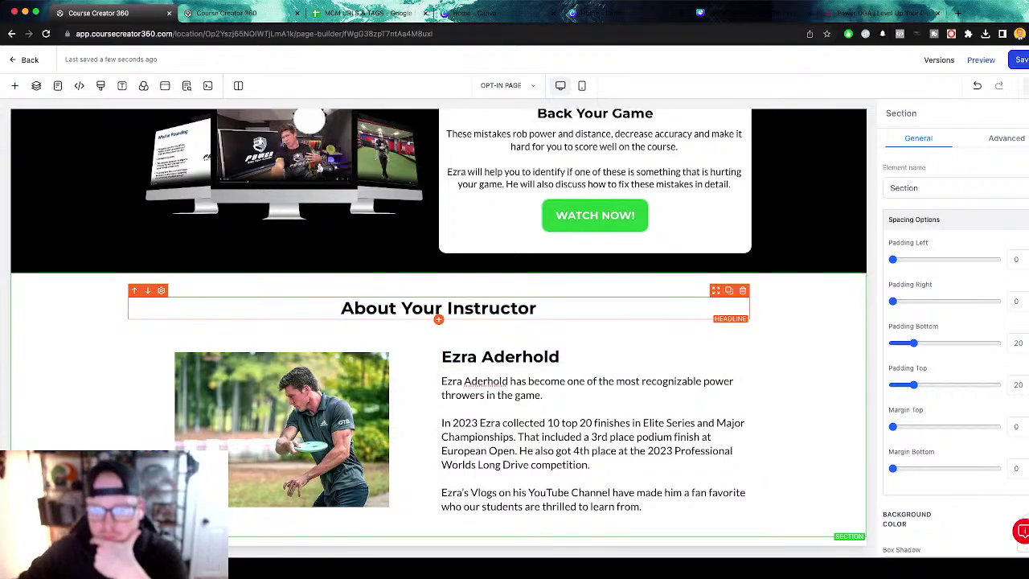
Add a divider element directly below the "About Your Instructor" headline.
left_click(438, 308)
left_click(14, 85)
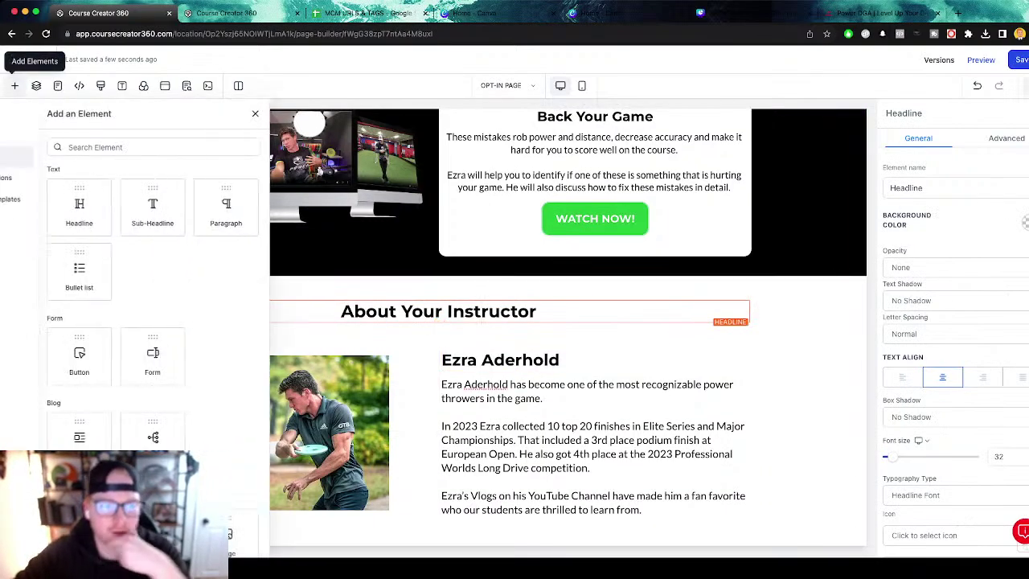
type("di")
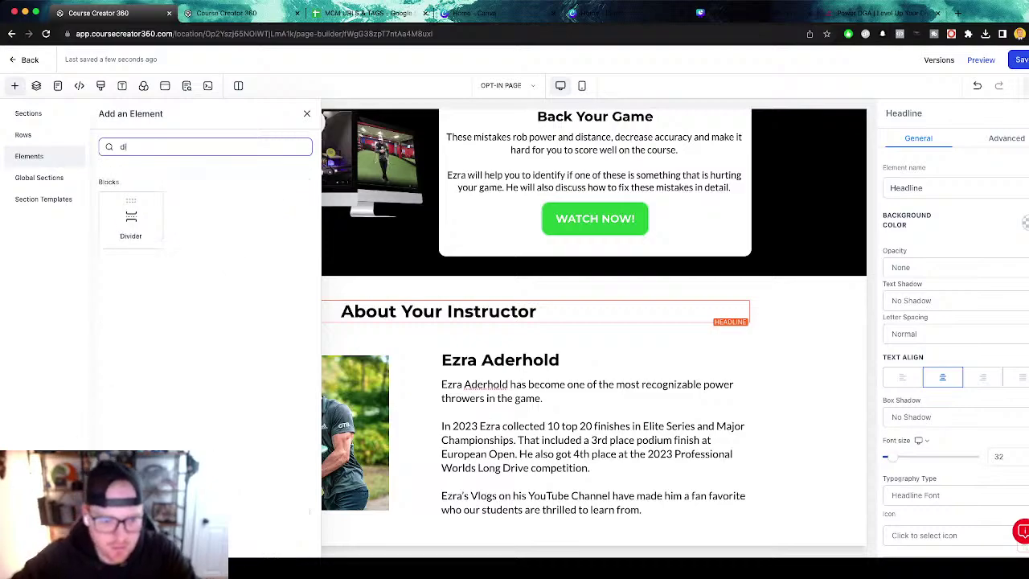
left_click_drag(131, 217, 156, 341)
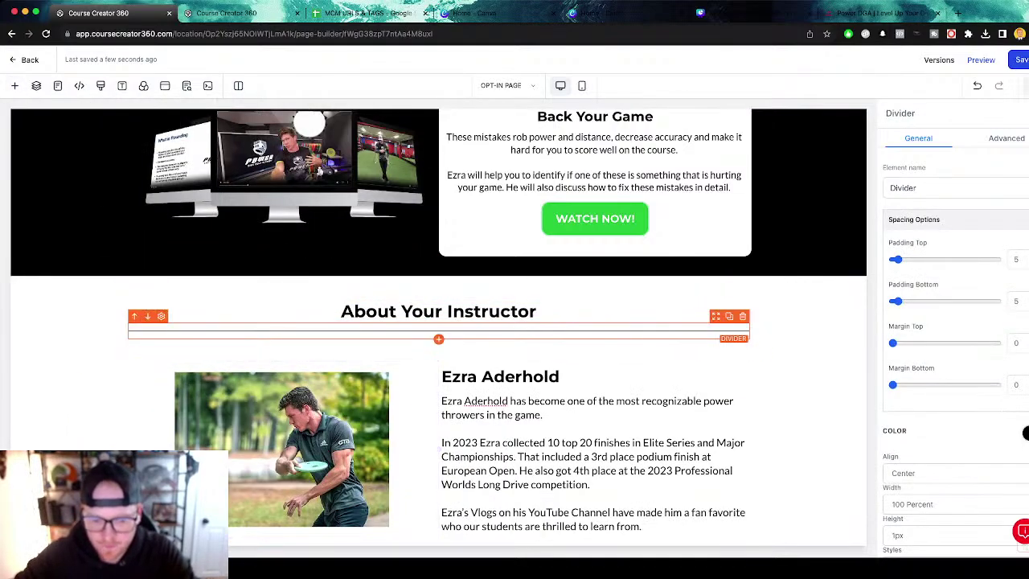
Style the divider with a width of 50 percent and the green color, after trying red and 75 percent.
left_click(1025, 434)
left_click(994, 457)
scroll(952, 362, "down", 3)
left_click(955, 462)
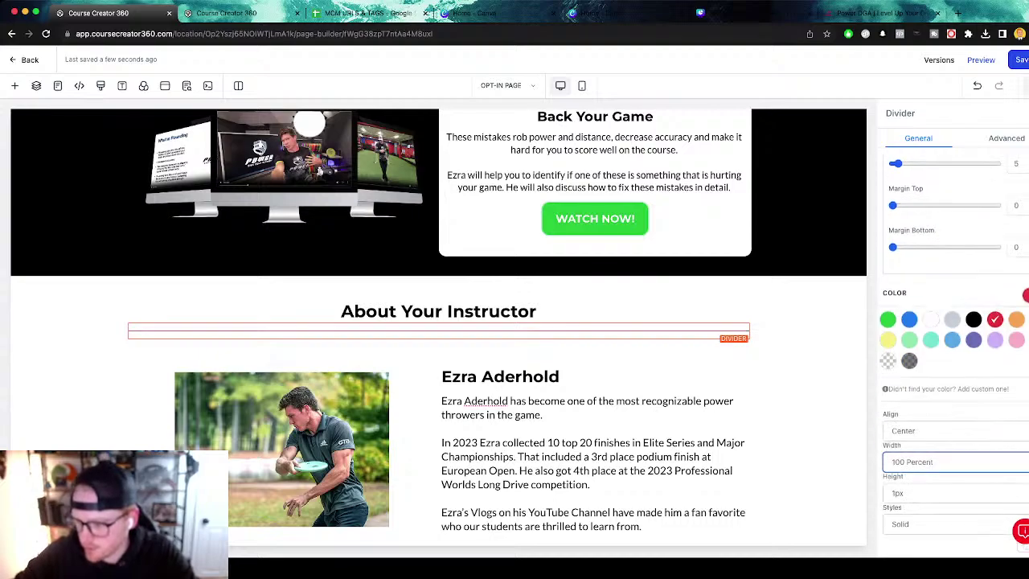
type("75")
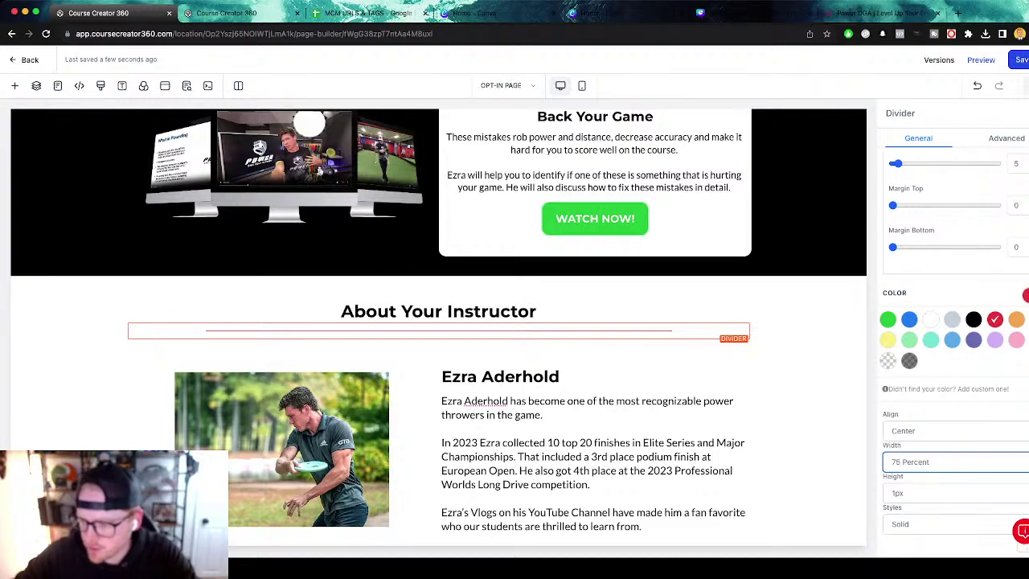
key("BackSpace")
key("BackSpace")
type("50")
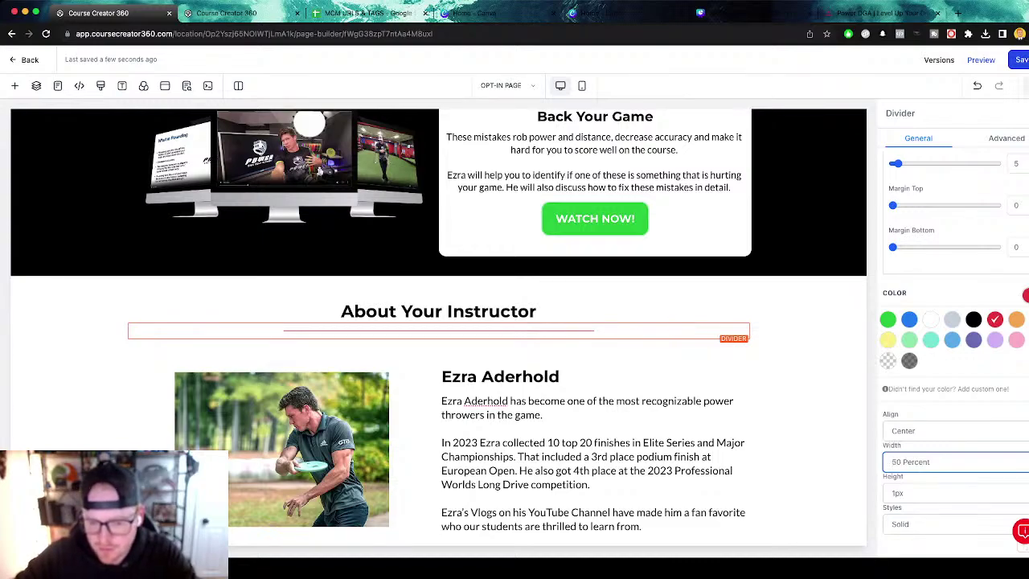
left_click(889, 319)
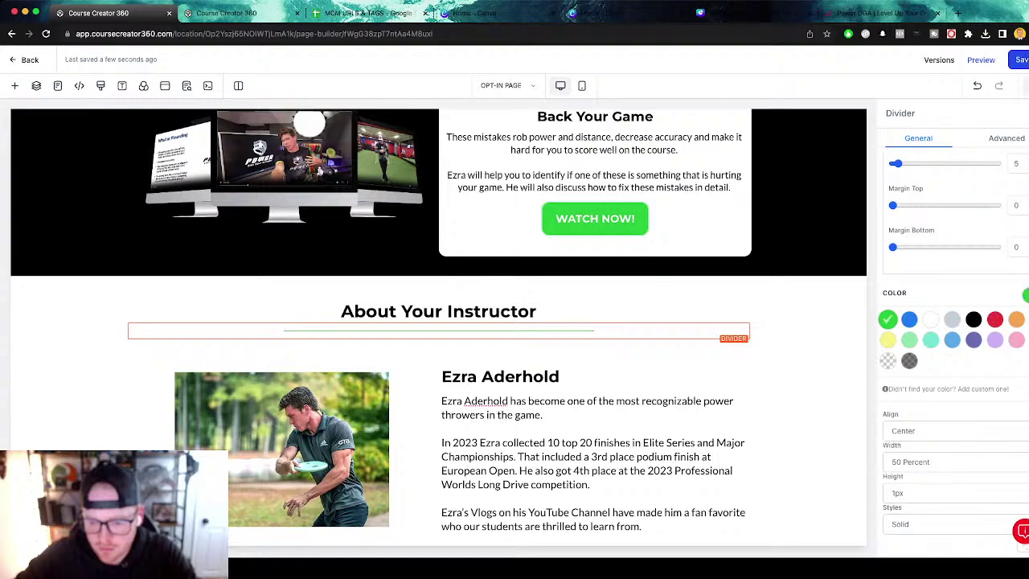
Examine the divider's advanced settings and the overall look of the About Your Instructor section.
scroll(659, 314, "up", 3)
scroll(659, 313, "down", 3)
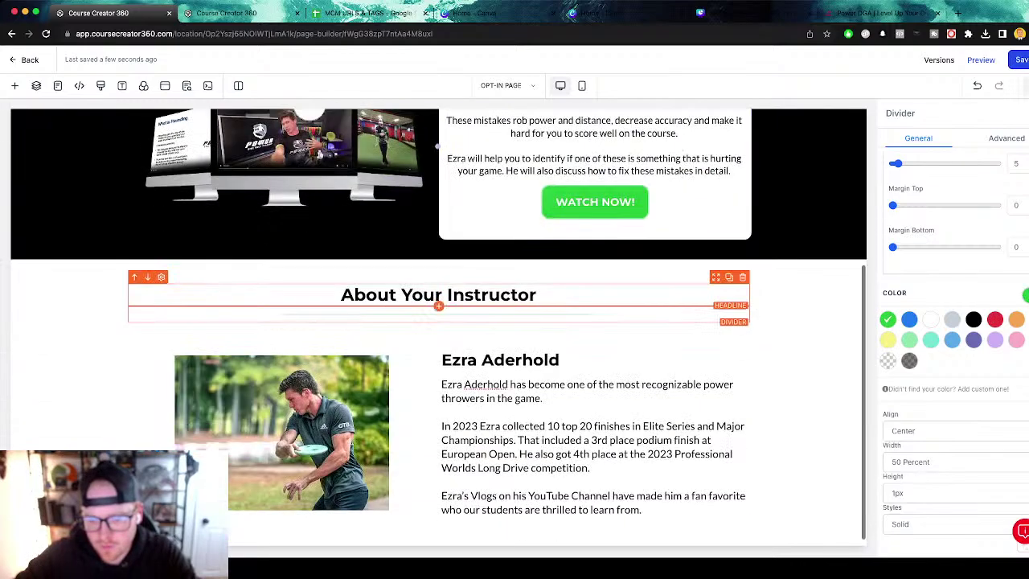
scroll(956, 241, "up", 3)
left_click(1006, 138)
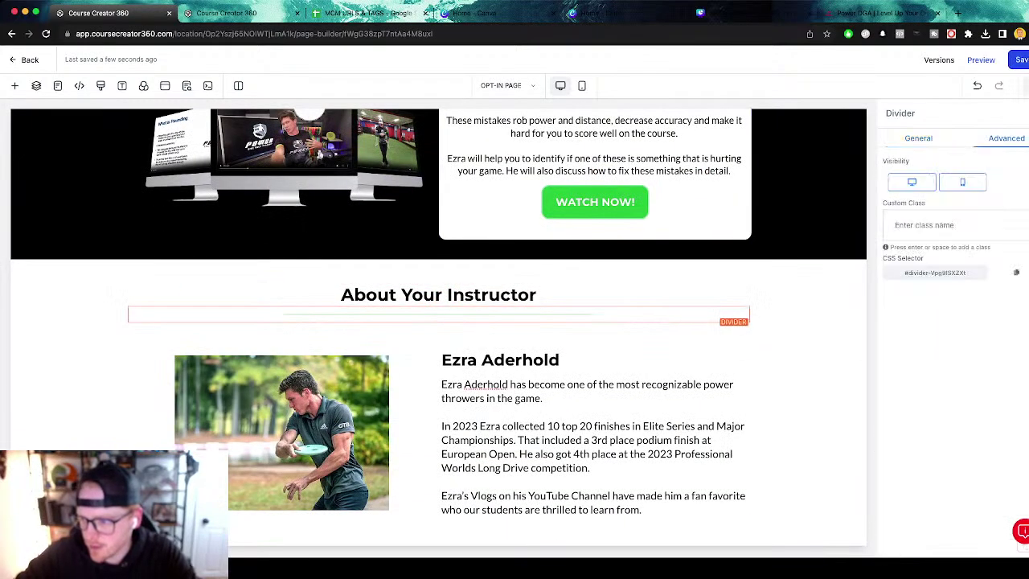
left_click(918, 138)
left_click(806, 337)
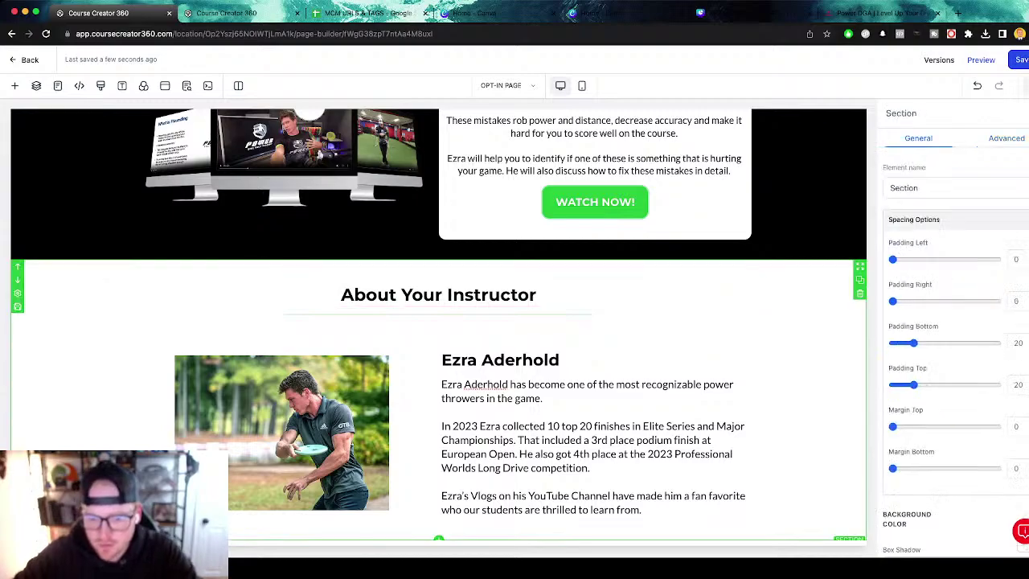
scroll(807, 337, "up", 1)
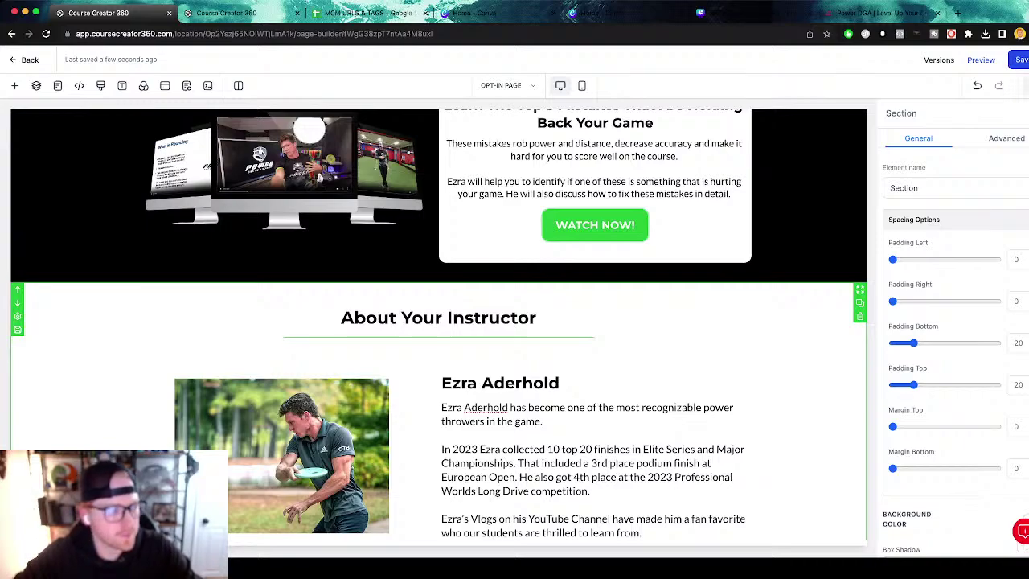
scroll(595, 450, "down", 1)
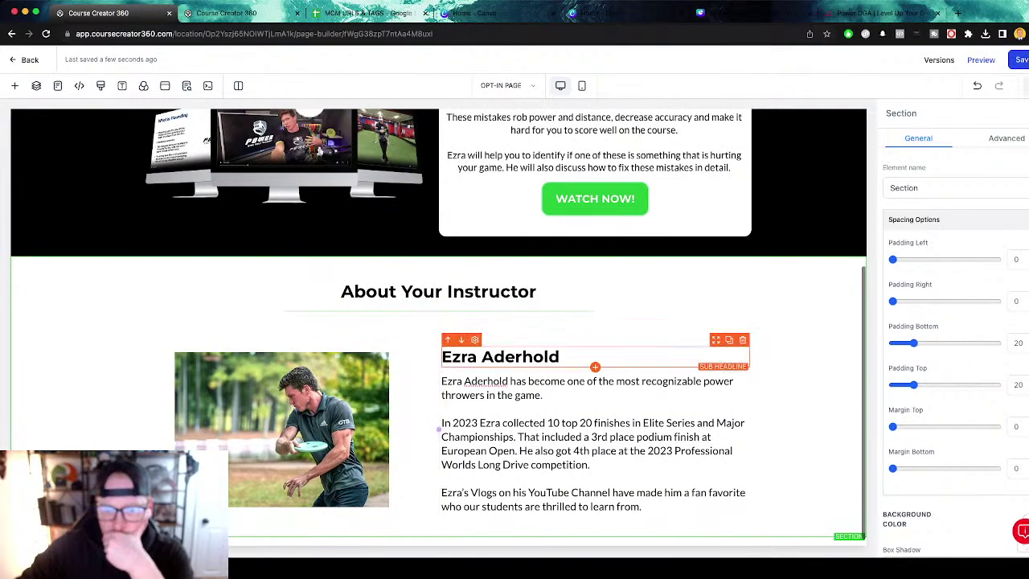
Add a new blank section directly below the About Your Instructor section.
scroll(595, 401, "up", 3)
scroll(595, 402, "down", 3)
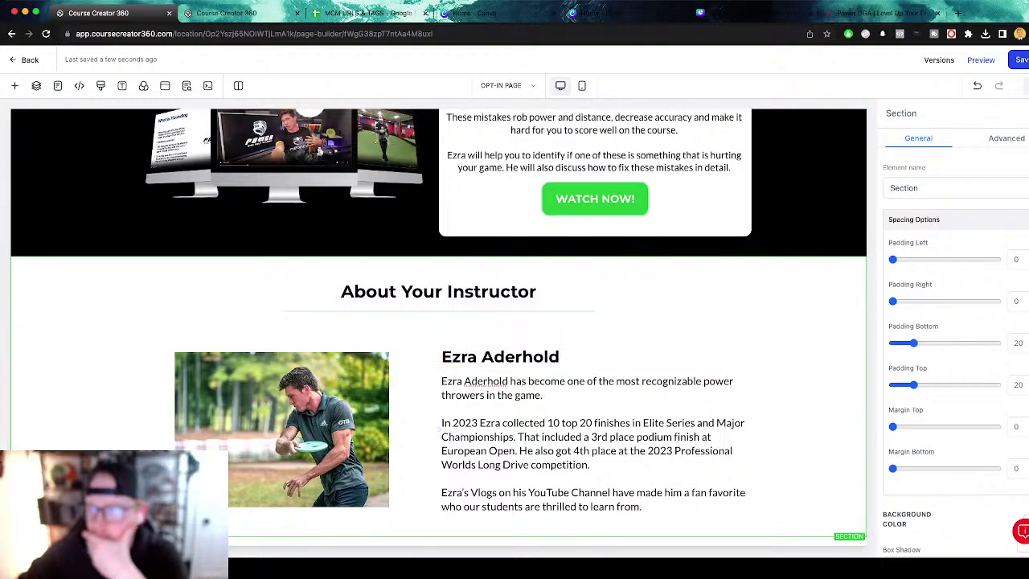
left_click(1028, 113)
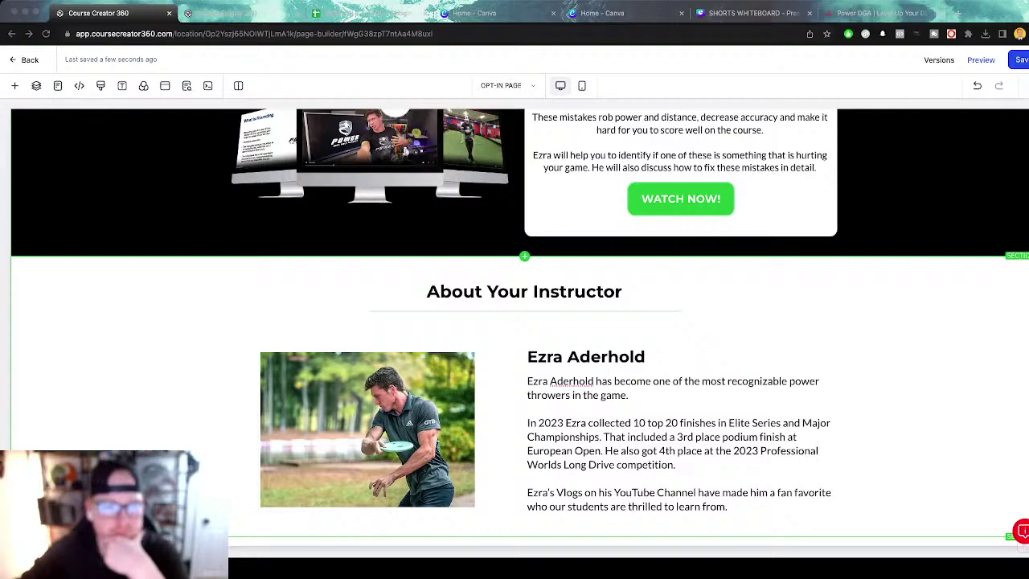
left_click(14, 85)
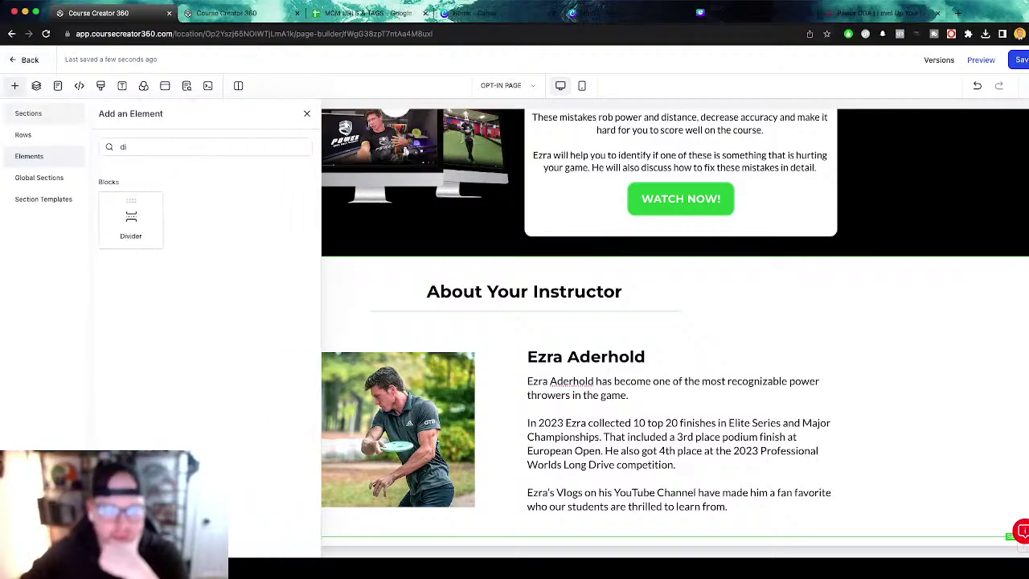
scroll(680, 451, "up", 1)
scroll(680, 451, "down", 1)
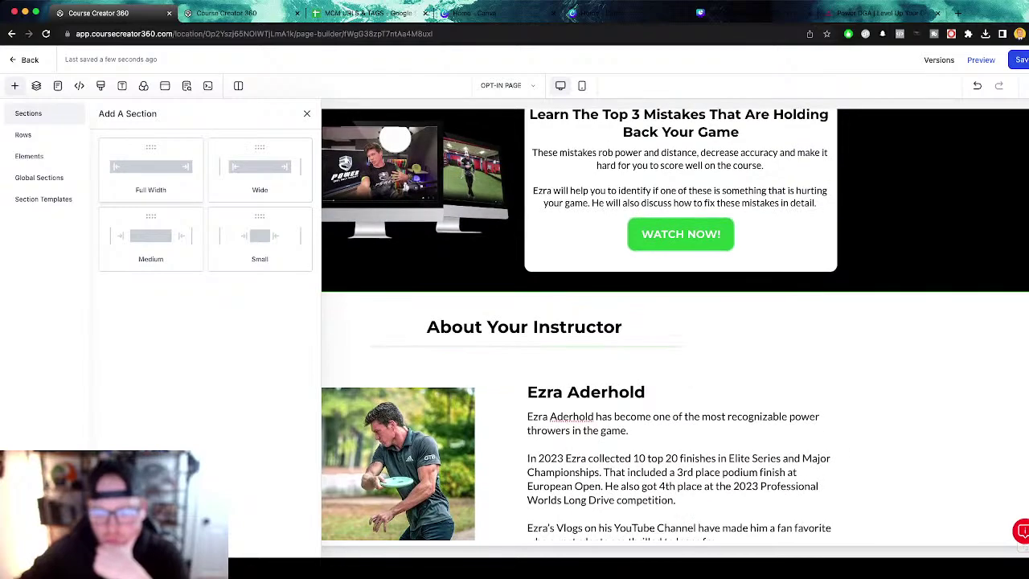
left_click(680, 465)
scroll(526, 464, "down", 2)
scroll(524, 450, "up", 8)
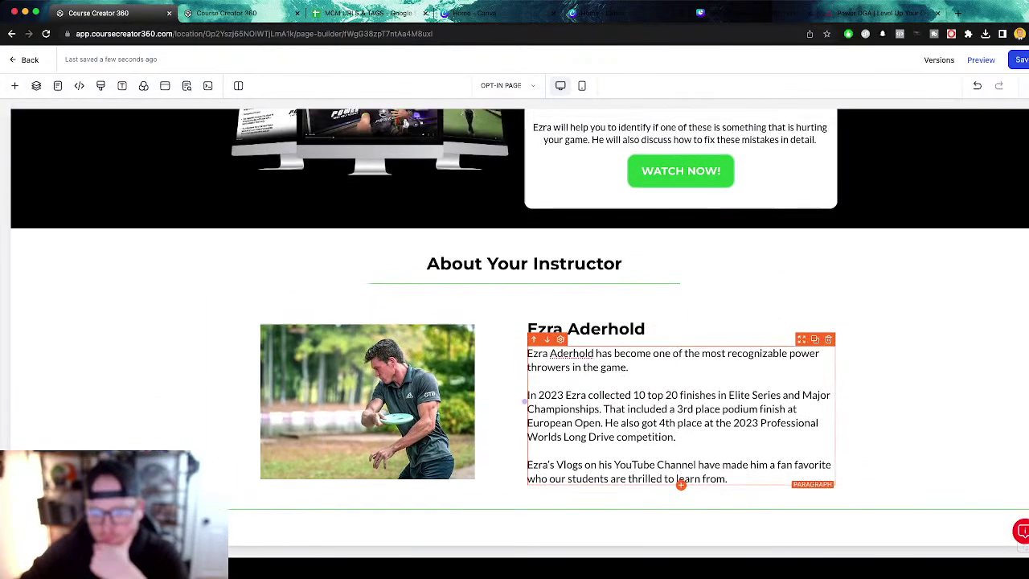
scroll(438, 499, "down", 4)
left_click(438, 499)
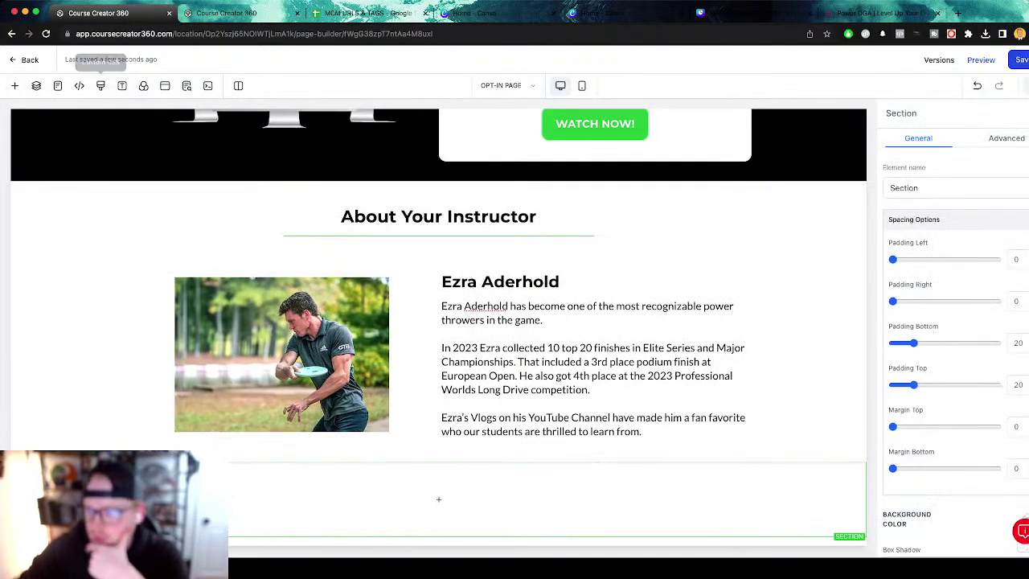
Set the new section's background color to black.
scroll(948, 362, "down", 3)
left_click(1024, 348)
left_click(973, 377)
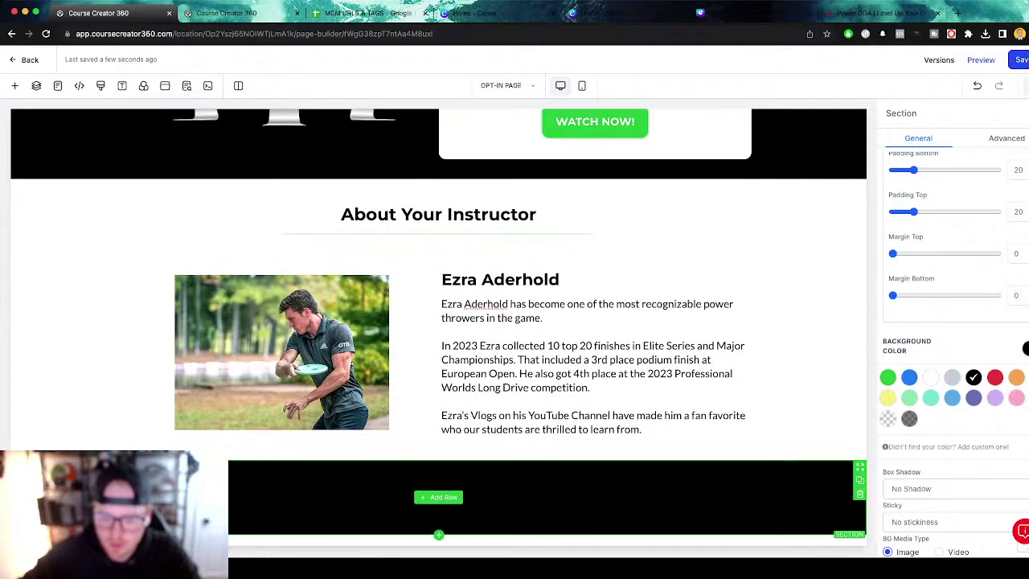
Insert a one-column row in the black section and place a headline element in it.
left_click(438, 496)
left_click(151, 168)
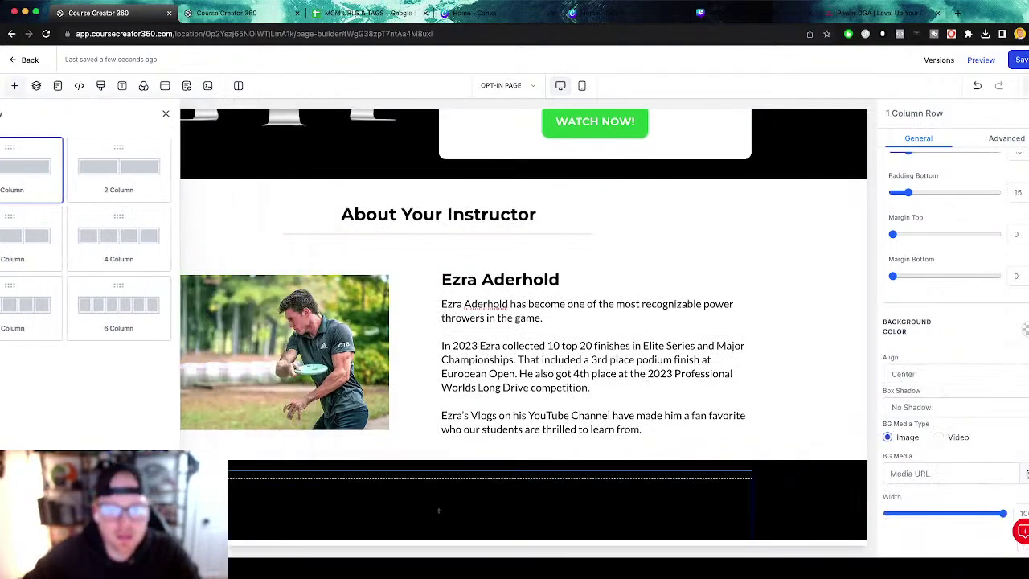
left_click(438, 510)
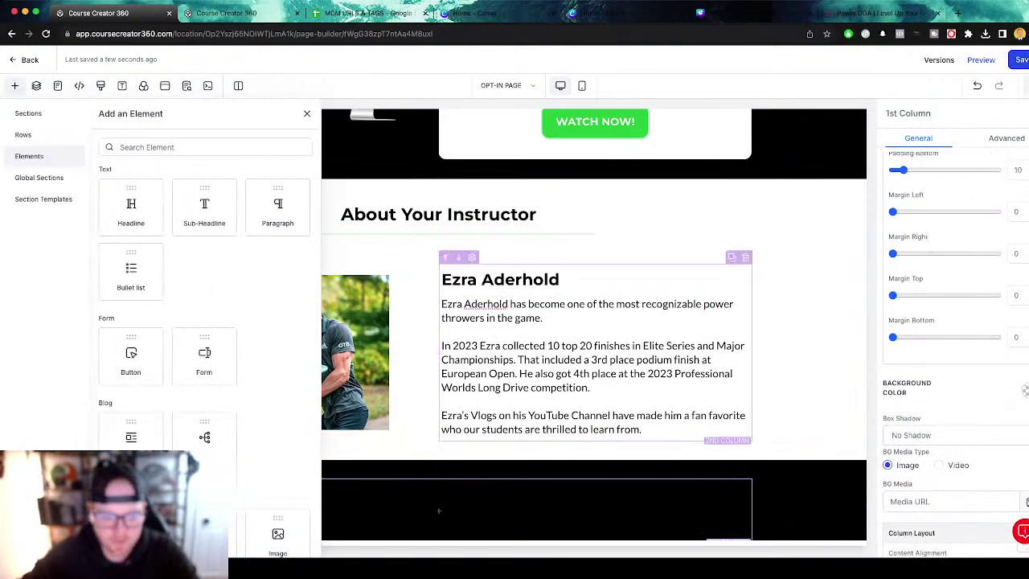
left_click(137, 211)
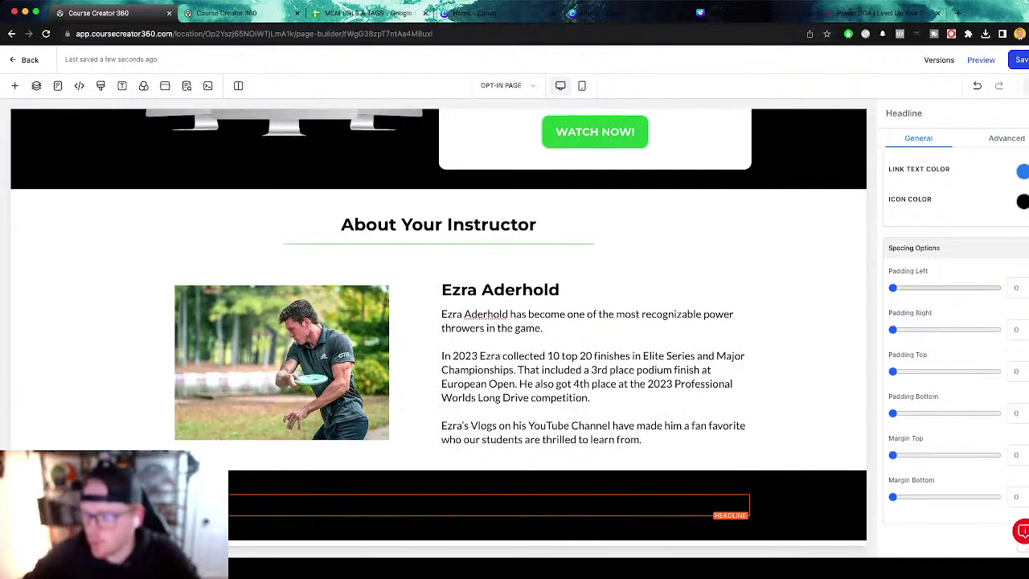
Set the new headline's bold text color to white.
scroll(956, 345, "up", 8)
scroll(955, 346, "down", 8)
scroll(955, 362, "up", 5)
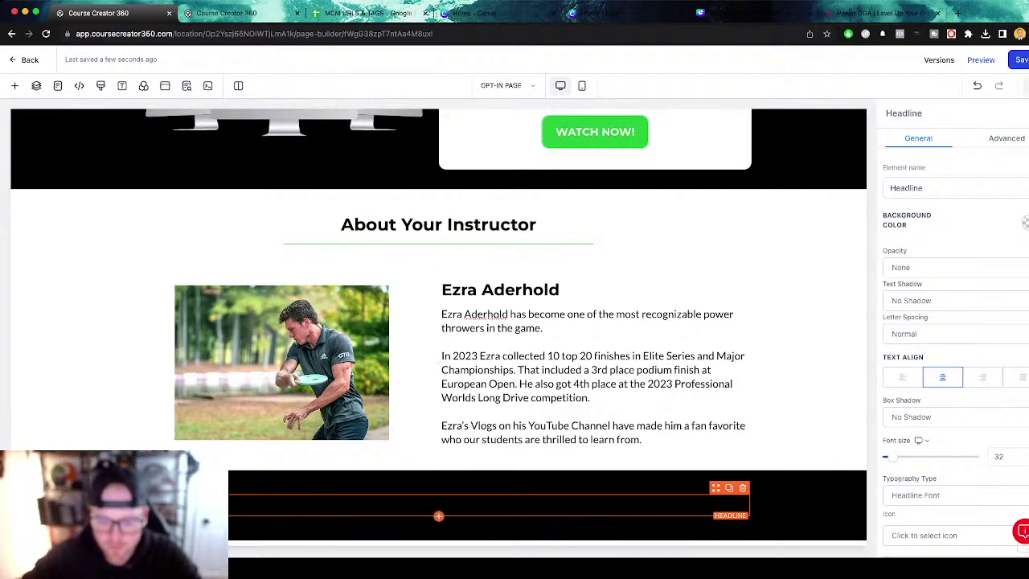
triple_click(455, 505)
scroll(956, 362, "down", 4)
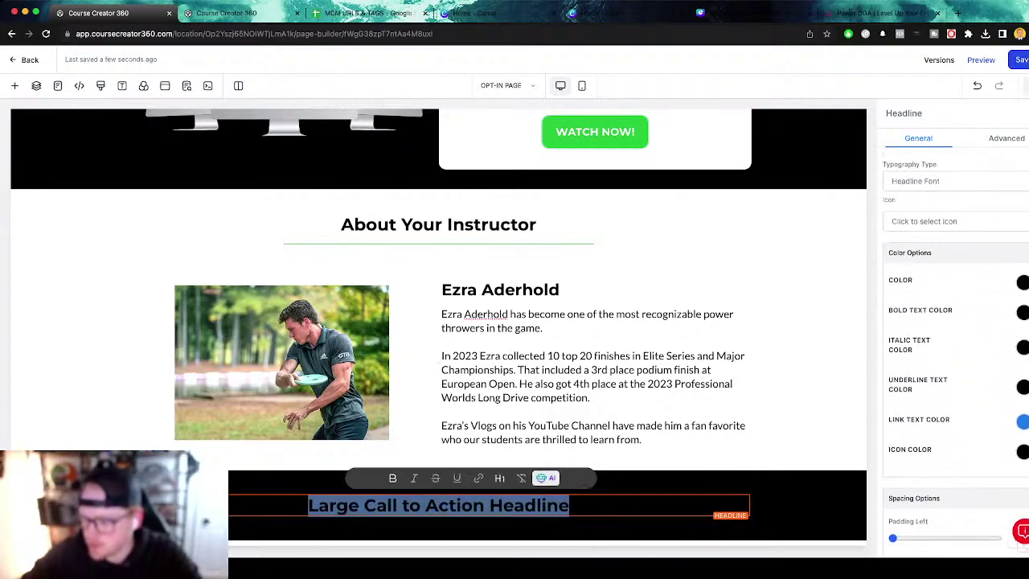
left_click(1022, 312)
left_click(937, 336)
Replace the placeholder headline with "What You'll Learn In This Value Packed 30 30 Minute Webinar", correcting the spelling of "Value".
triple_click(461, 505)
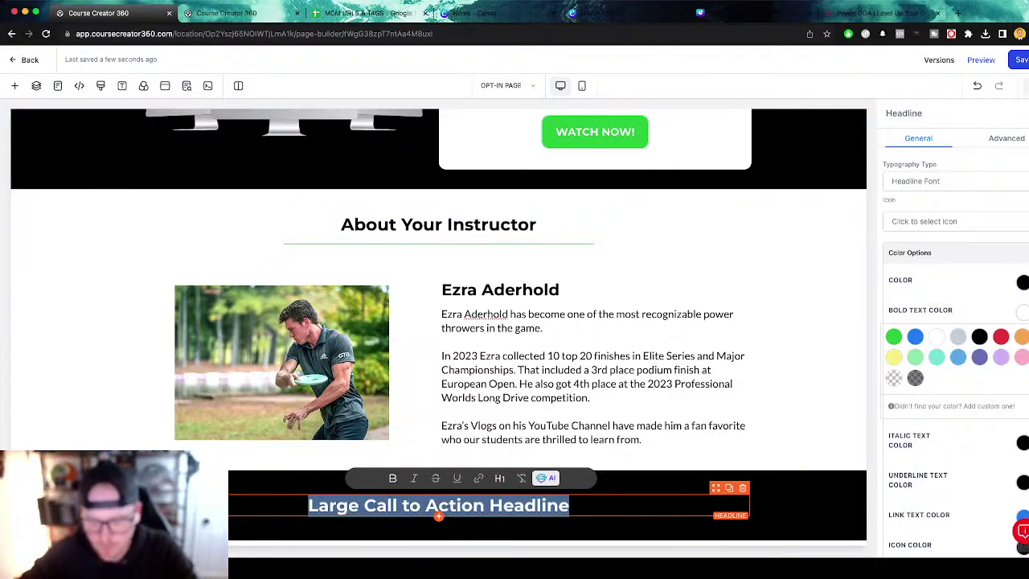
type("What Yo")
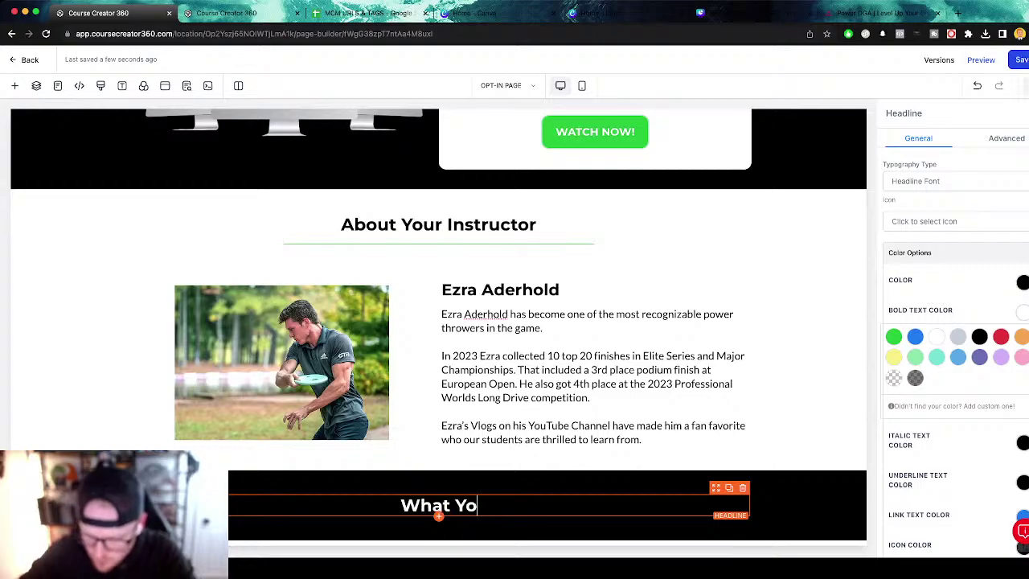
type("u'll Learn ")
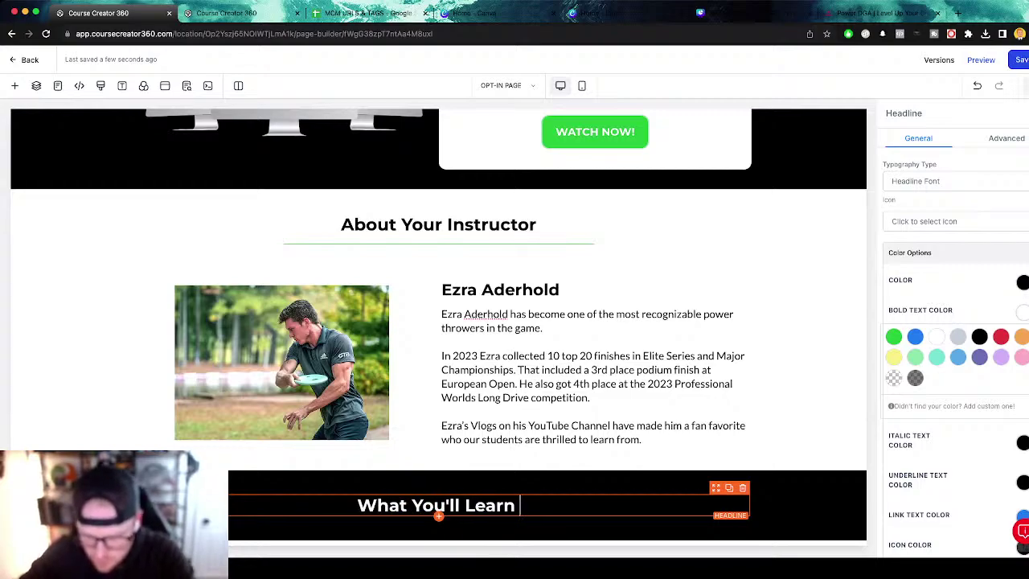
type("In This")
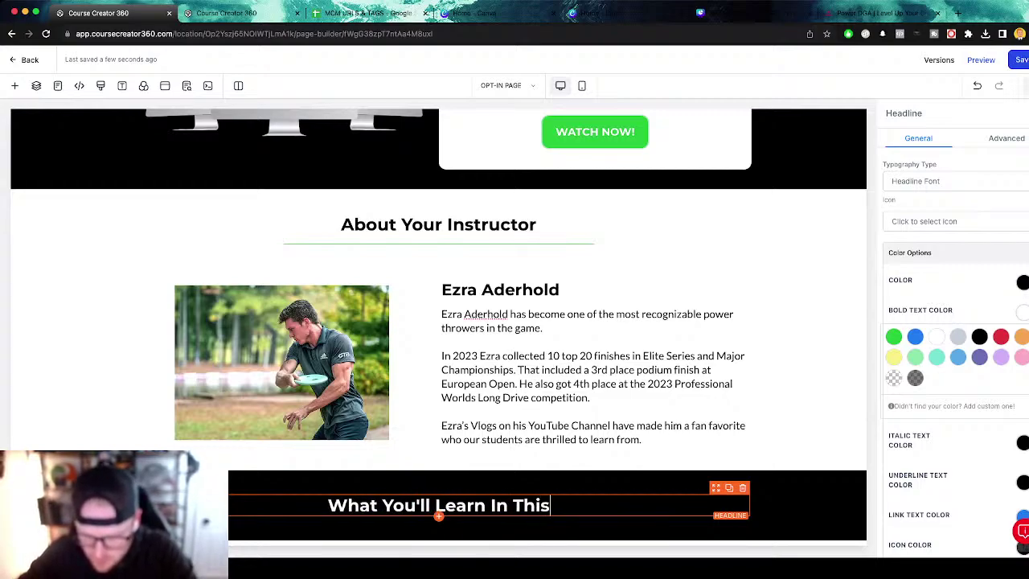
type(" Vakue P")
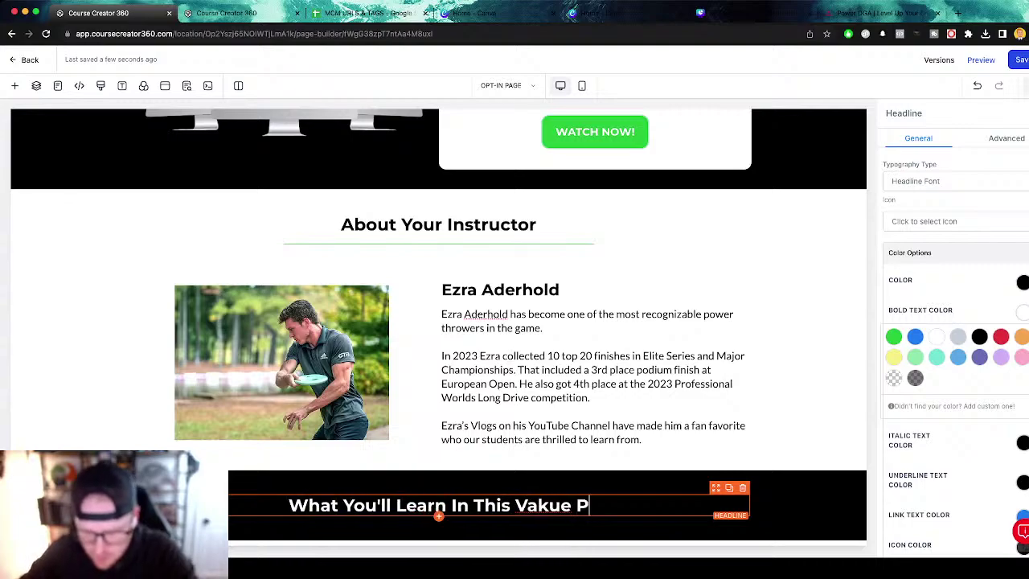
type("acked 30")
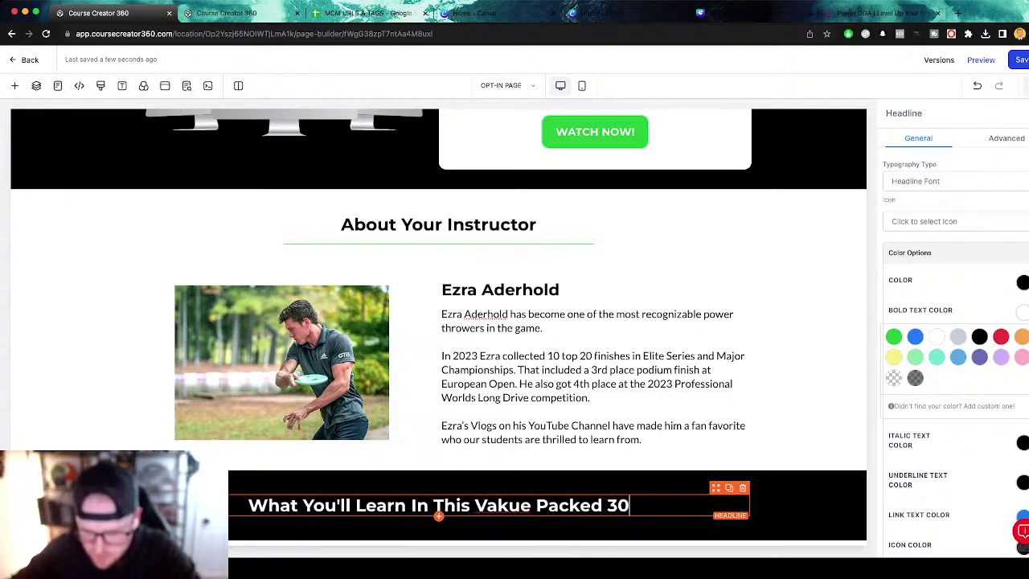
double_click(498, 505)
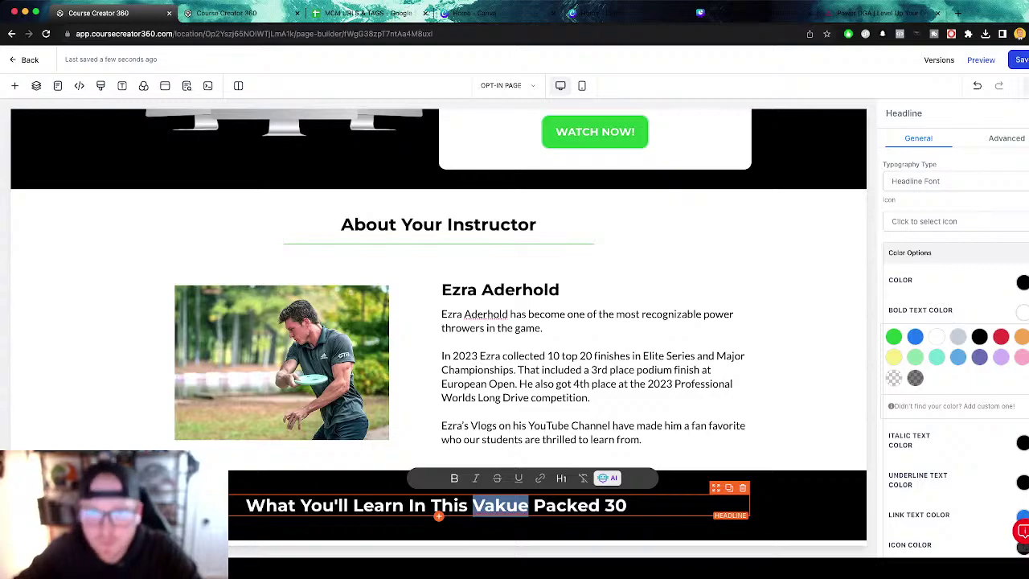
type("Value Packed 30 30")
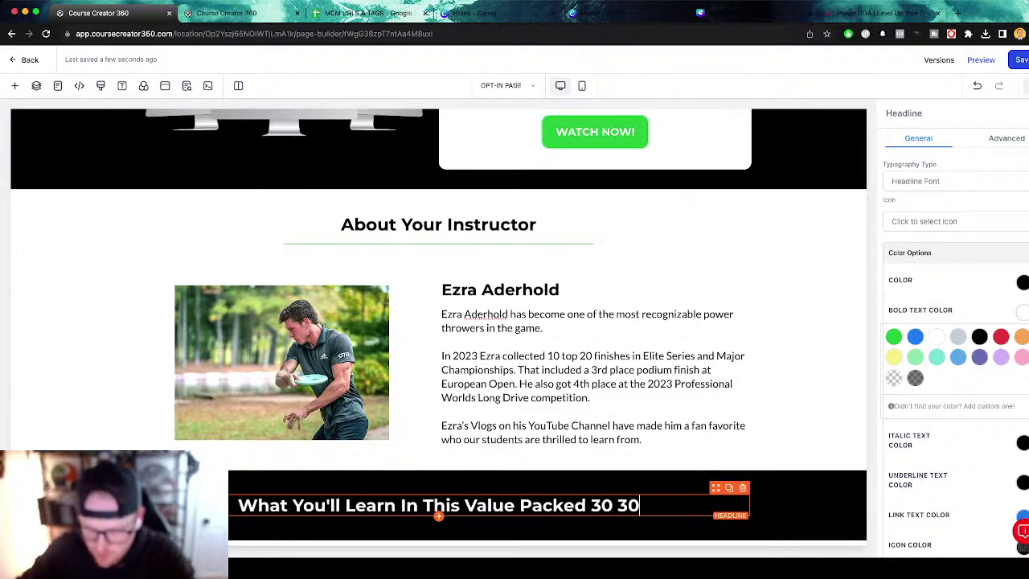
type(" Minute Wr")
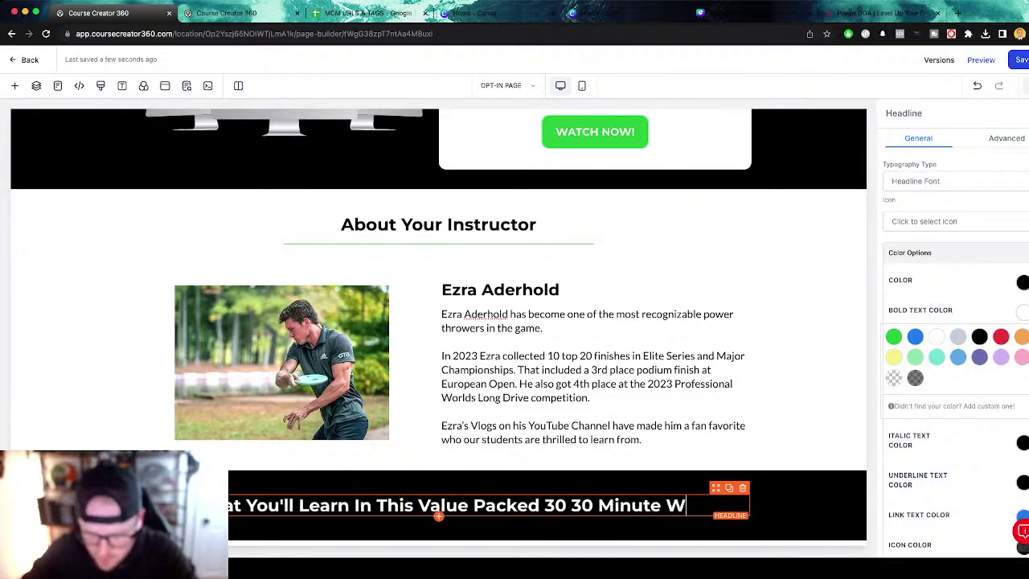
key("BackSpace")
type("ebinar")
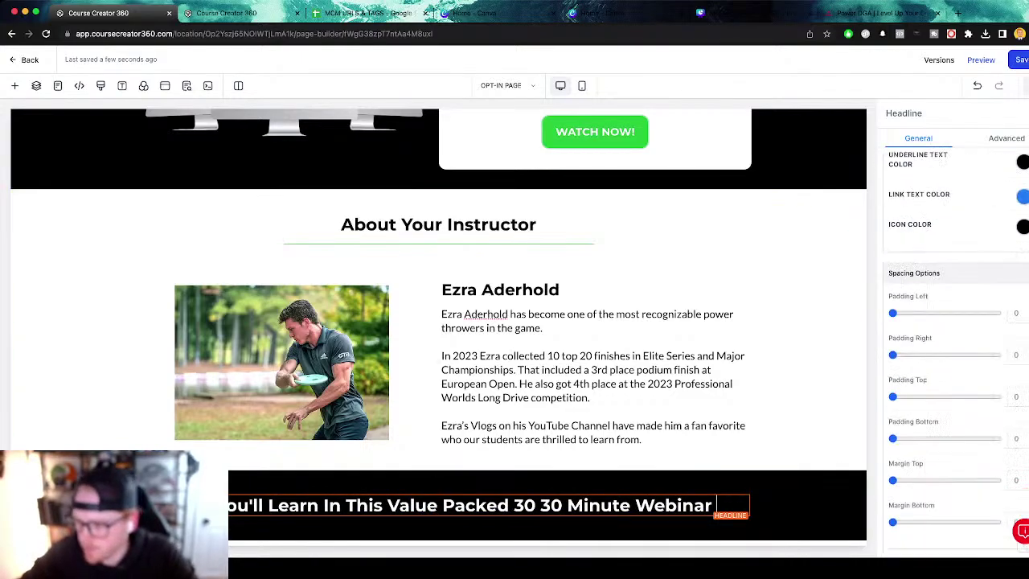
scroll(957, 338, "down", 4)
scroll(956, 337, "up", 4)
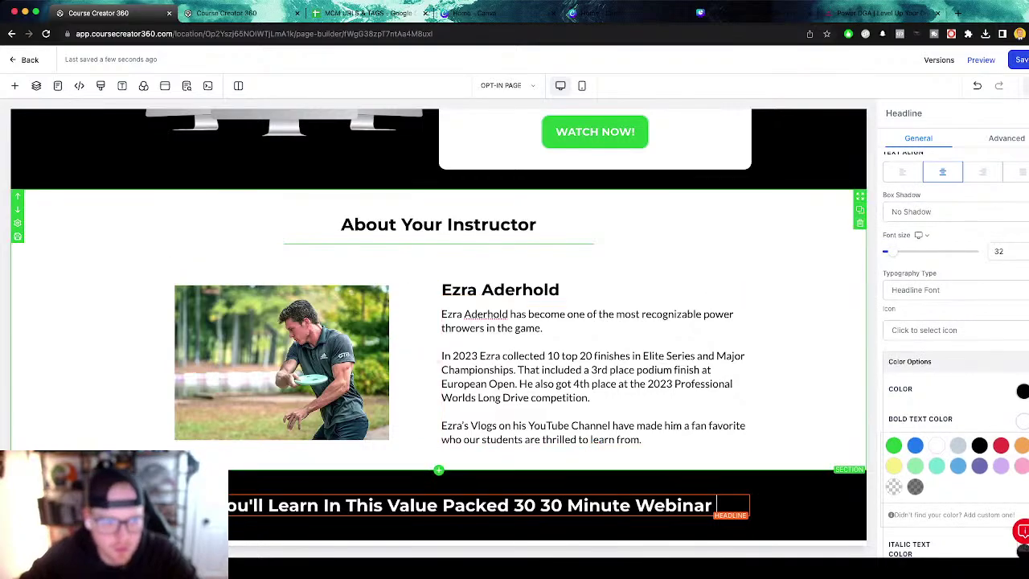
Rewrite the black section's headline as "What's Included In This Value Packed 30 Minute Webinar".
left_click(15, 85)
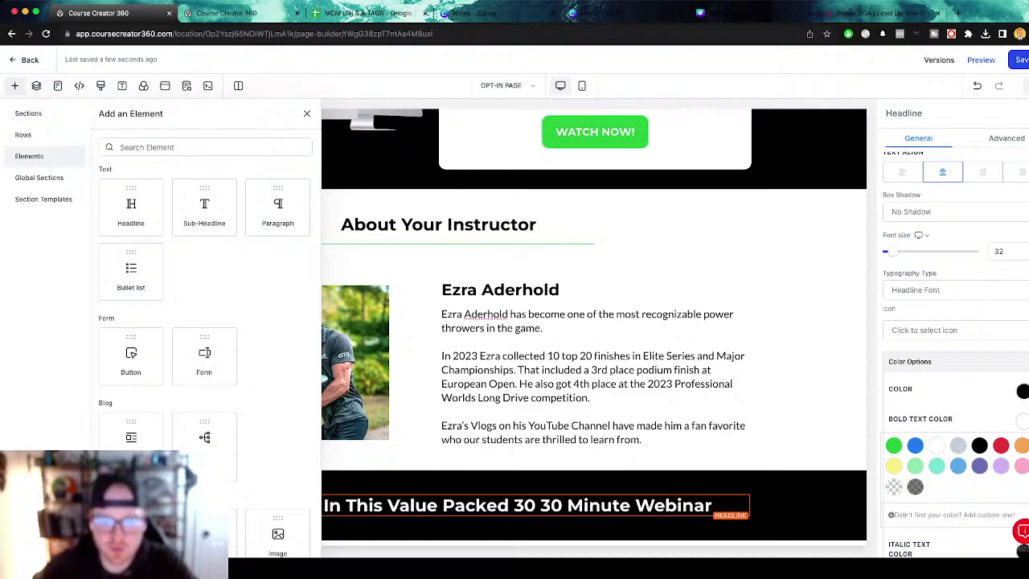
left_click(307, 113)
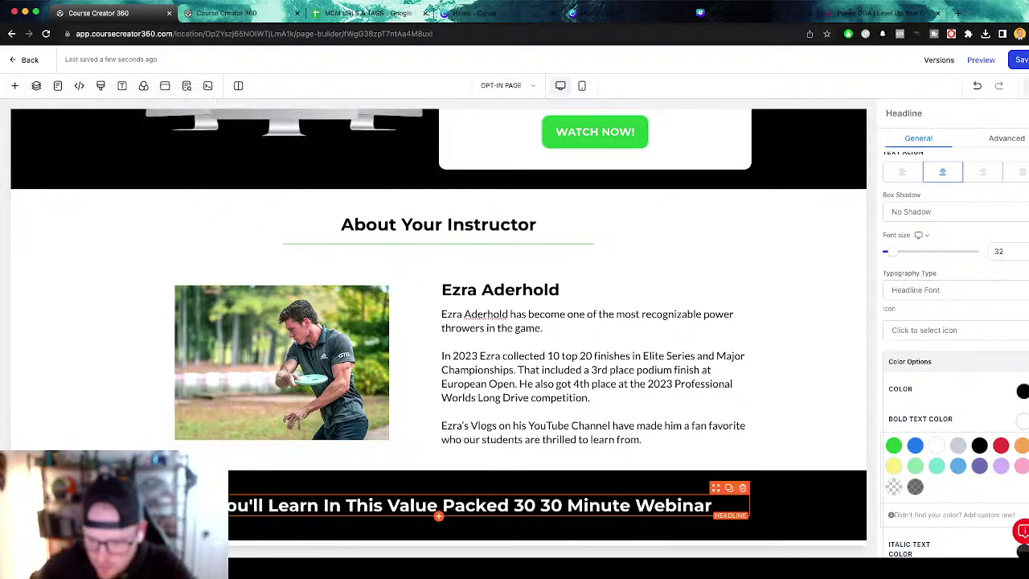
key("ctrl+a")
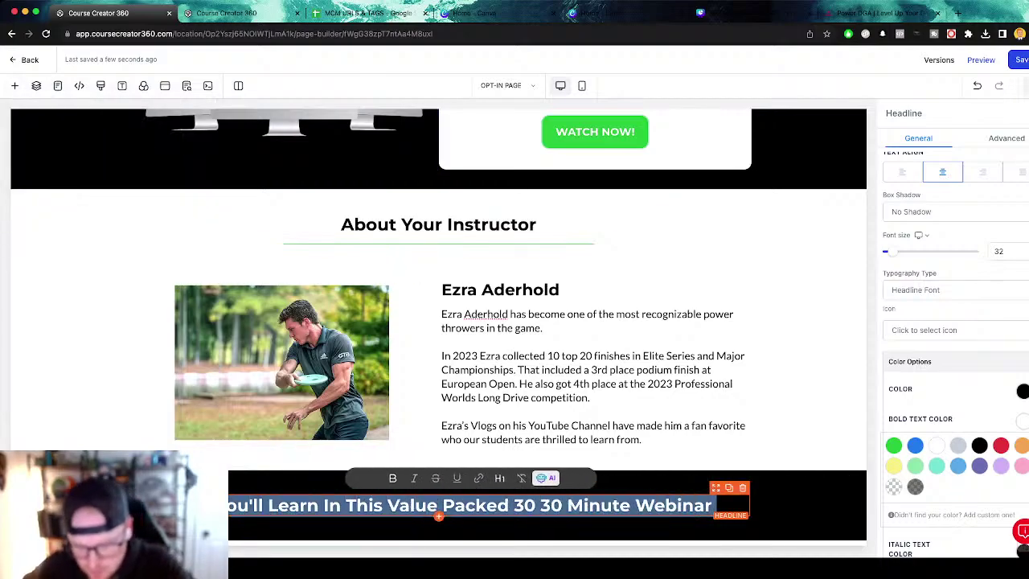
key("BackSpace")
type("What")
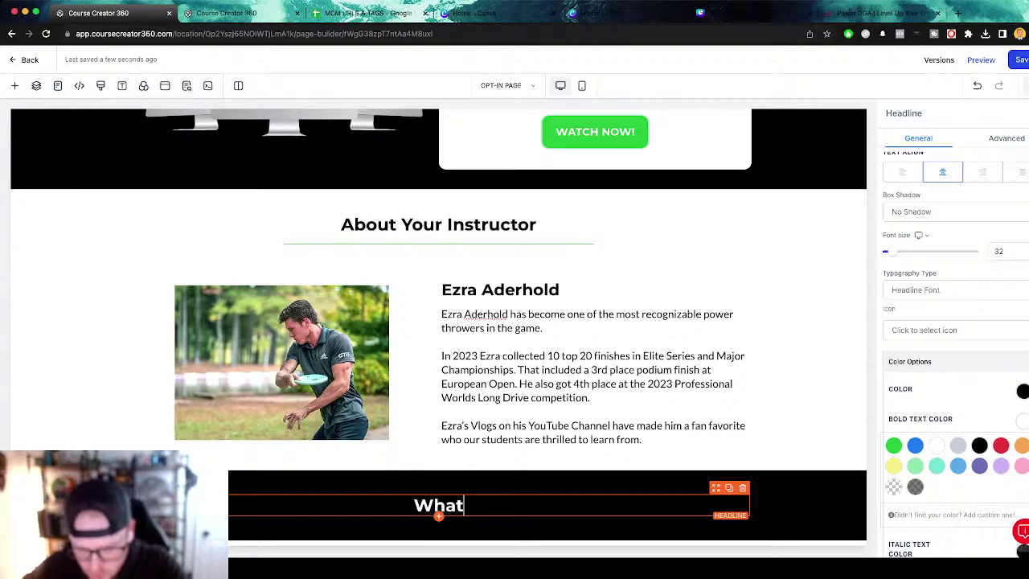
type("'s Includ")
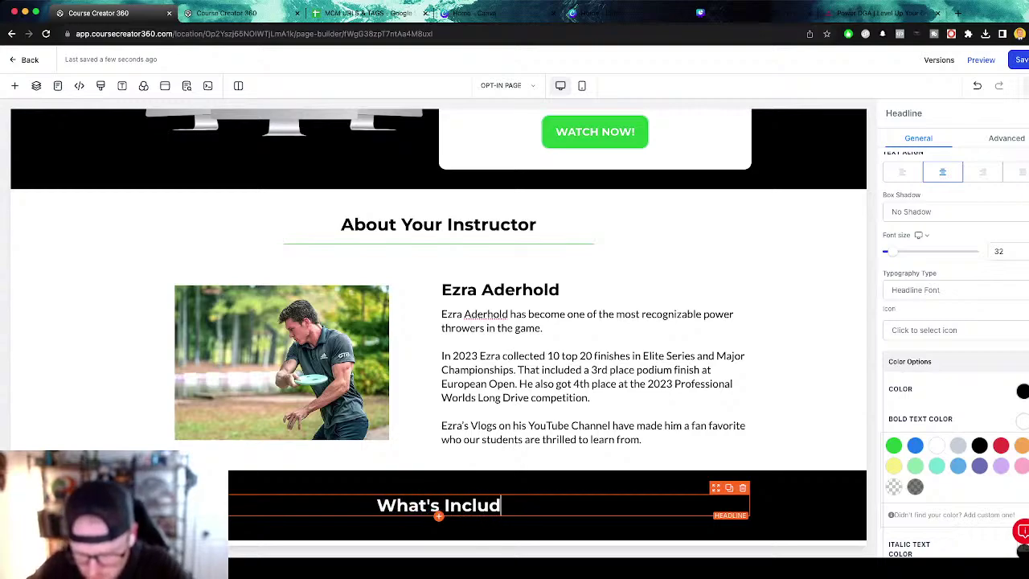
type("ed In This V")
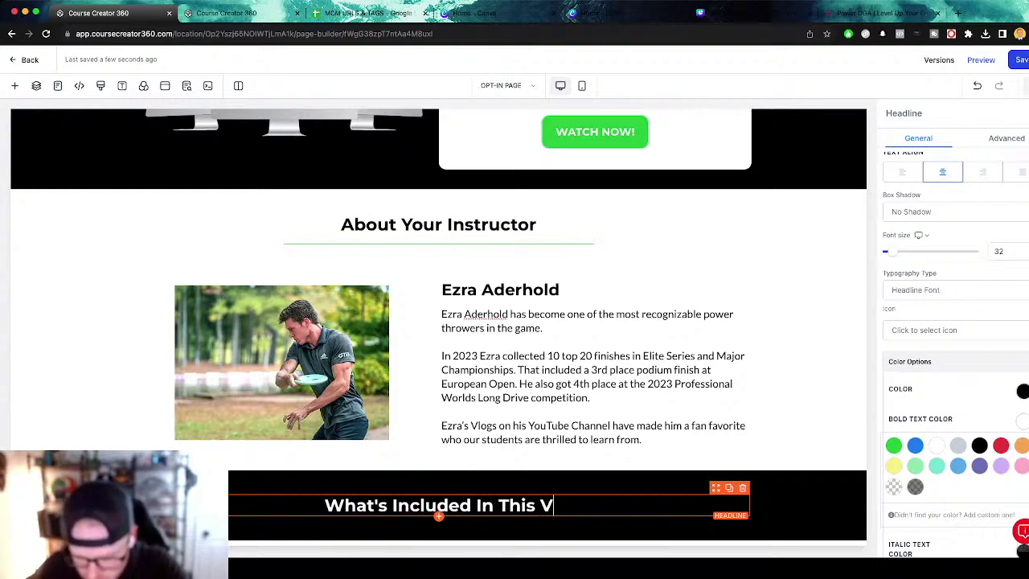
type("alue Packed ")
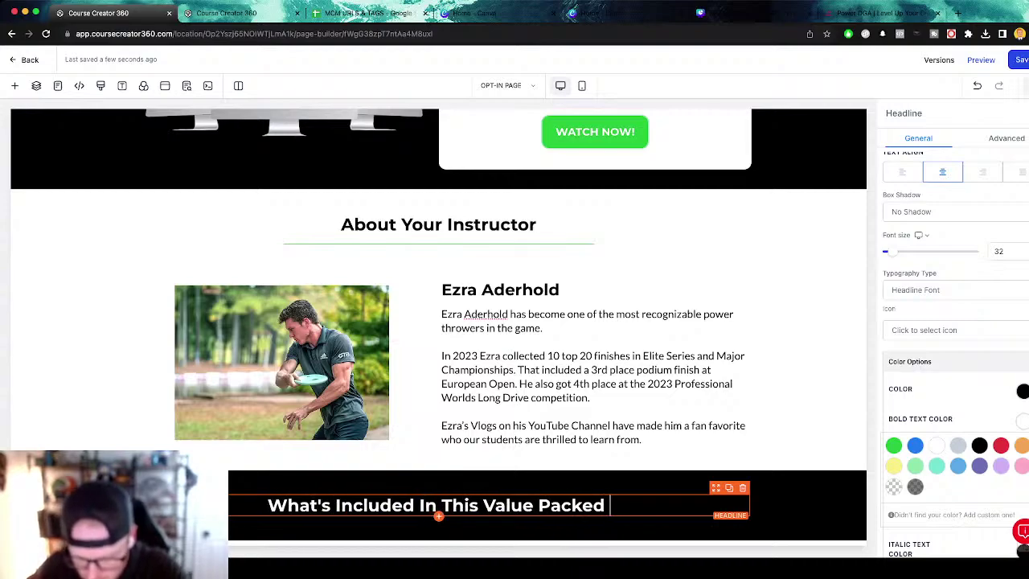
type("30 Minute")
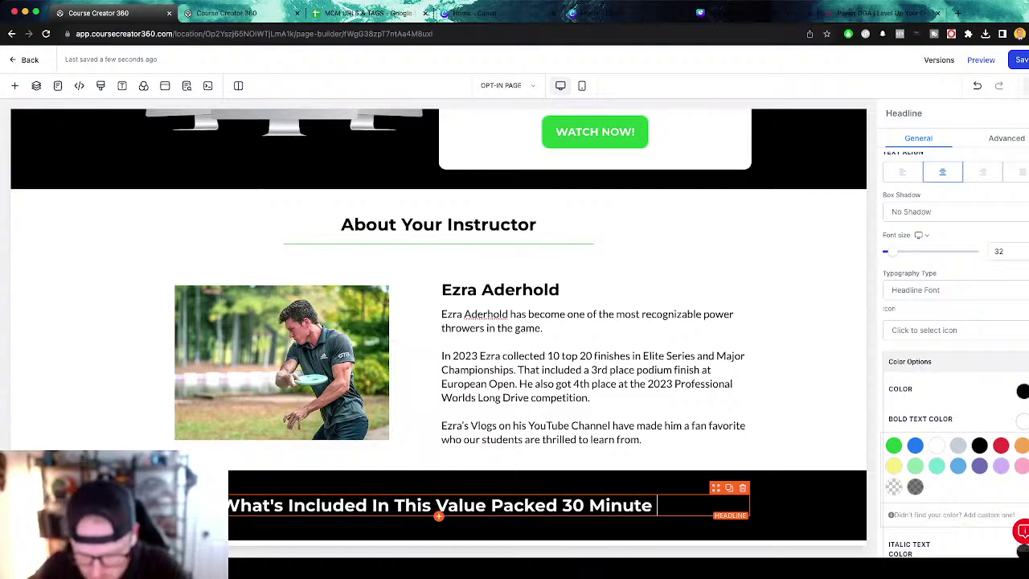
type(" Webinar")
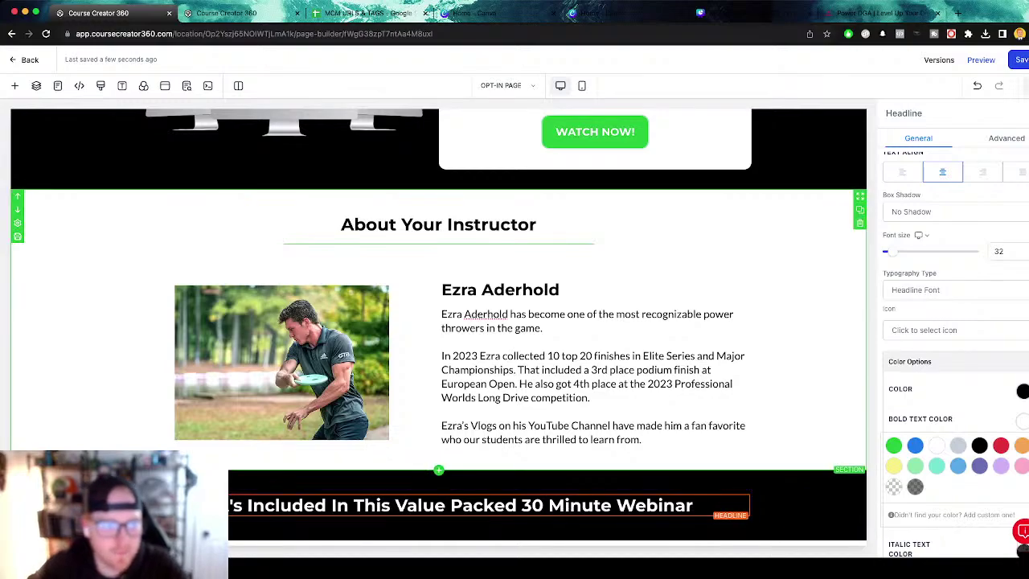
Add a three-column row below the headline in the black section.
left_click(15, 86)
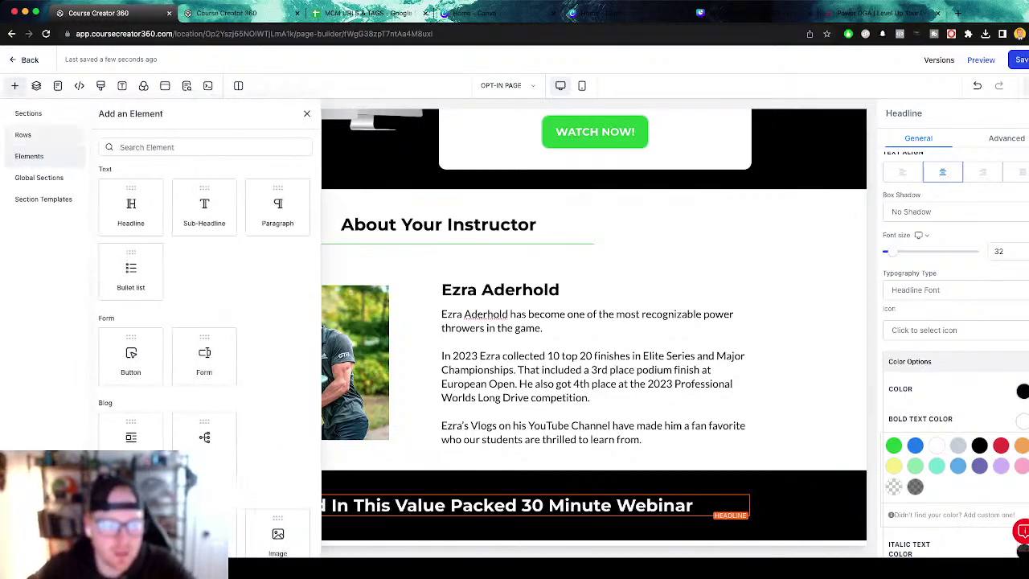
left_click(25, 113)
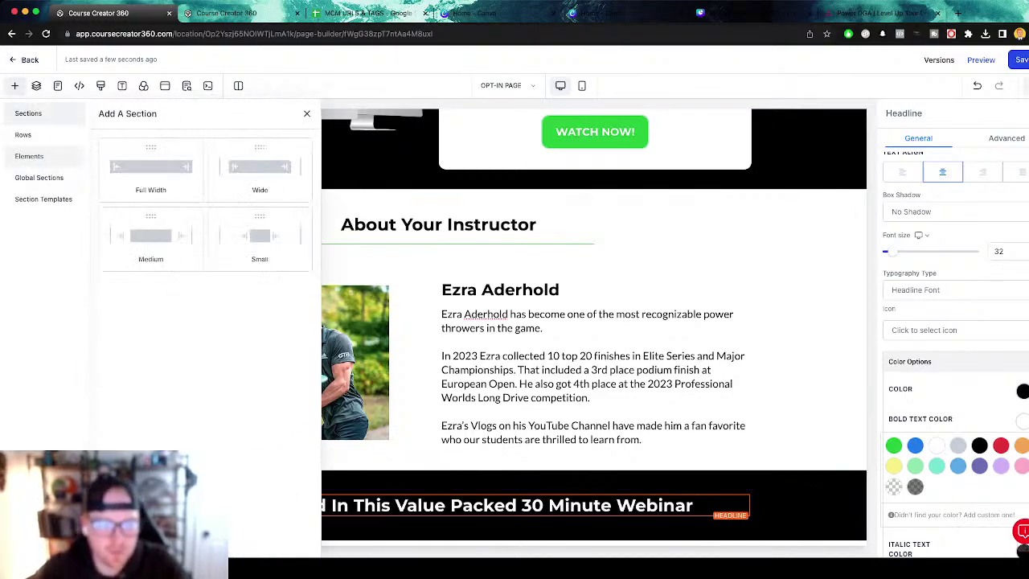
left_click(22, 135)
left_click_drag(150, 166, 159, 466)
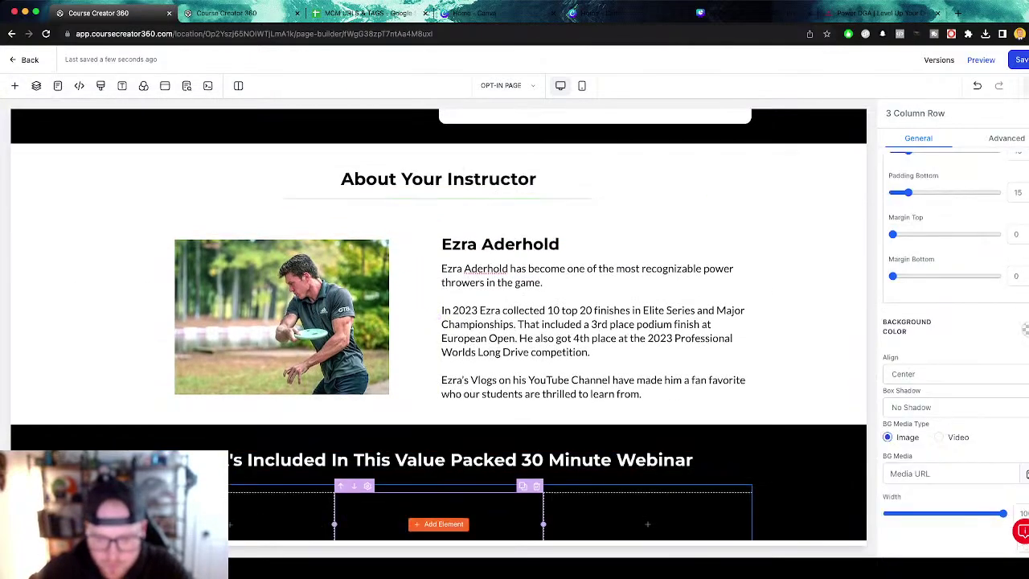
Delete two of the three columns in the row below the black section's headline and select the remaining column.
left_click(536, 451)
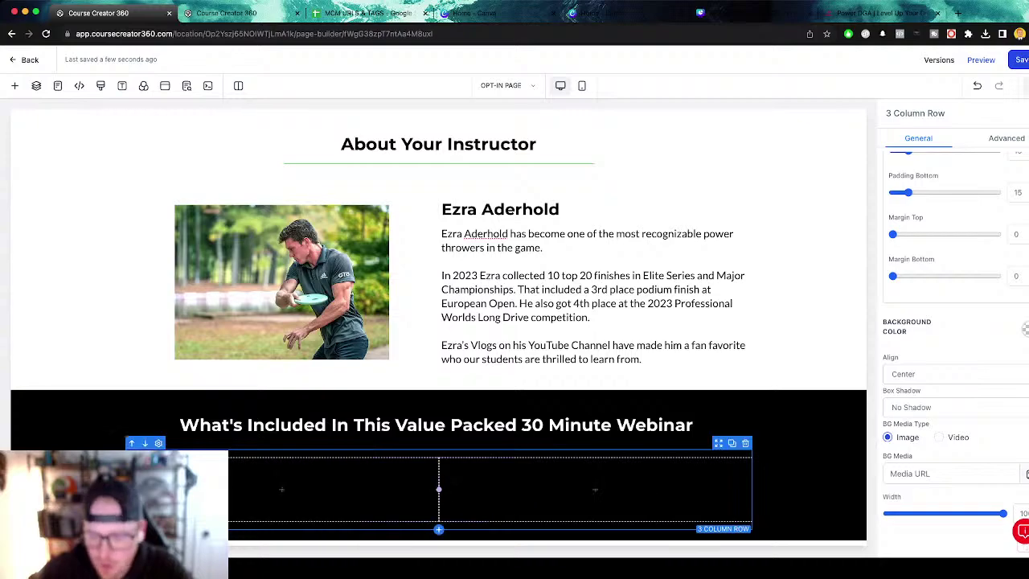
left_click(745, 451)
left_click(683, 486)
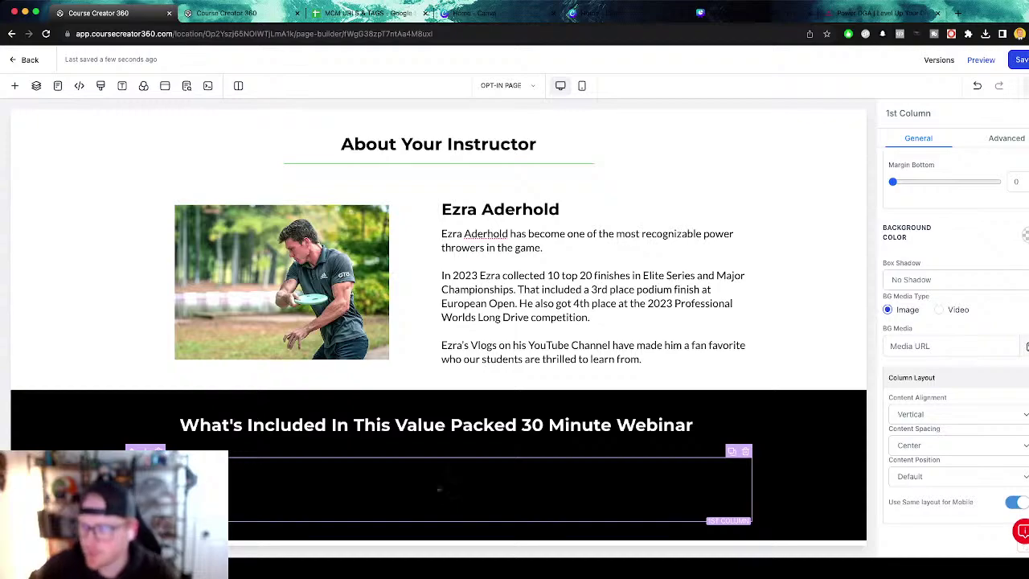
Give the remaining column a full border in white with a 15px radius.
left_click(1007, 139)
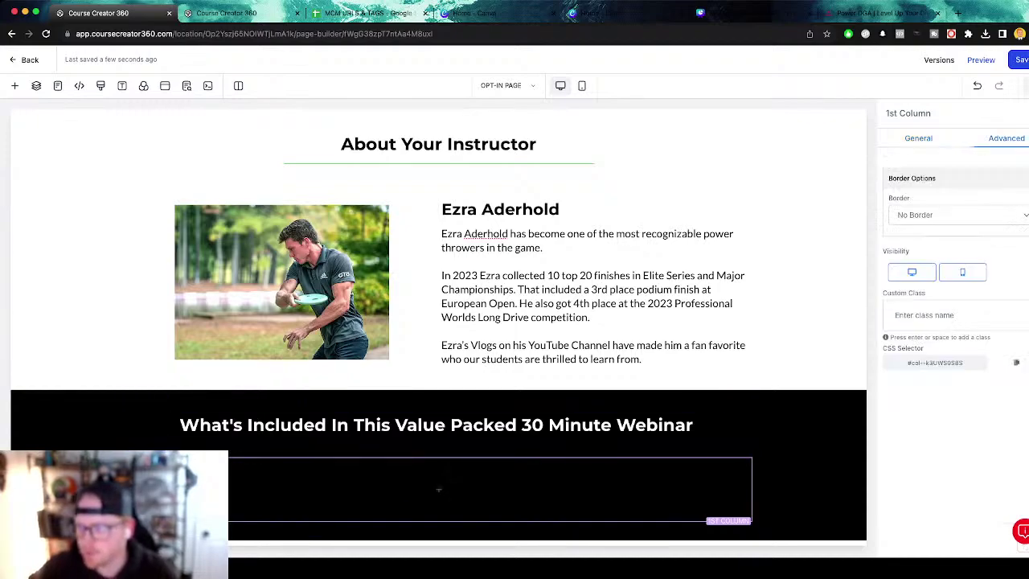
left_click(915, 232)
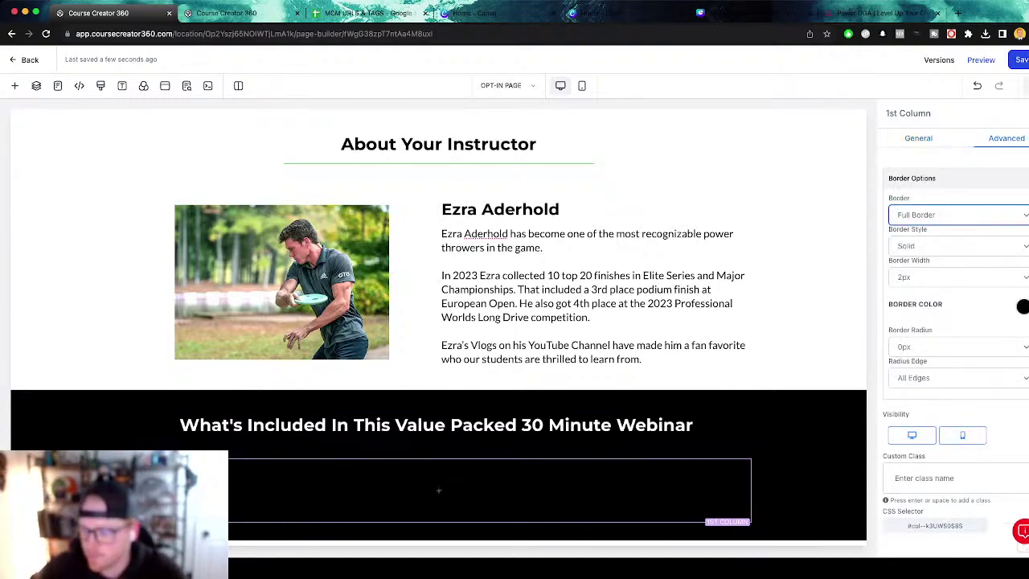
left_click(1022, 306)
left_click(937, 330)
scroll(938, 330, "down", 2)
left_click(957, 348)
left_click(908, 394)
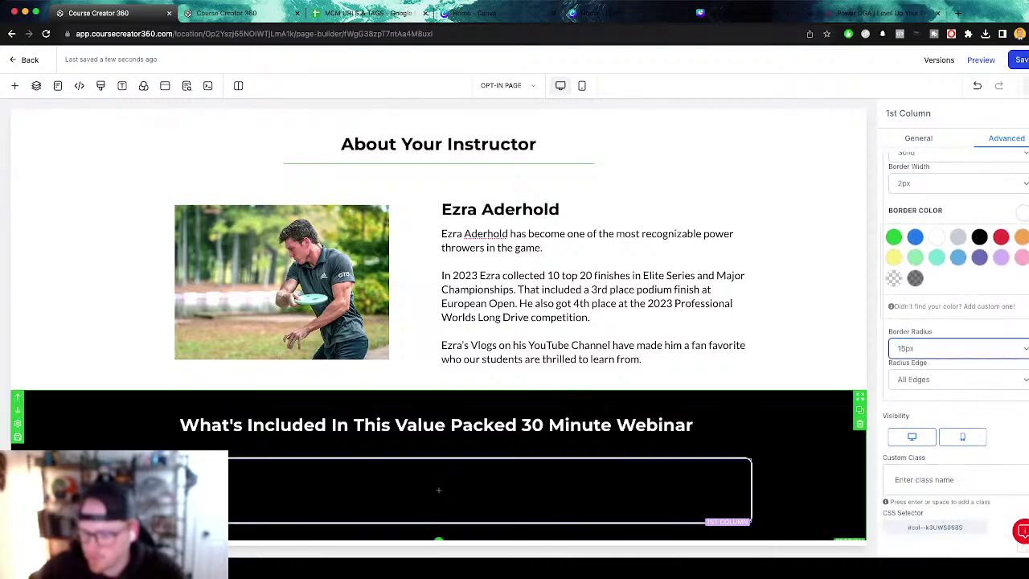
Change the column's border style to dashed and its border color to green.
scroll(1001, 241, "up", 2)
left_click(957, 246)
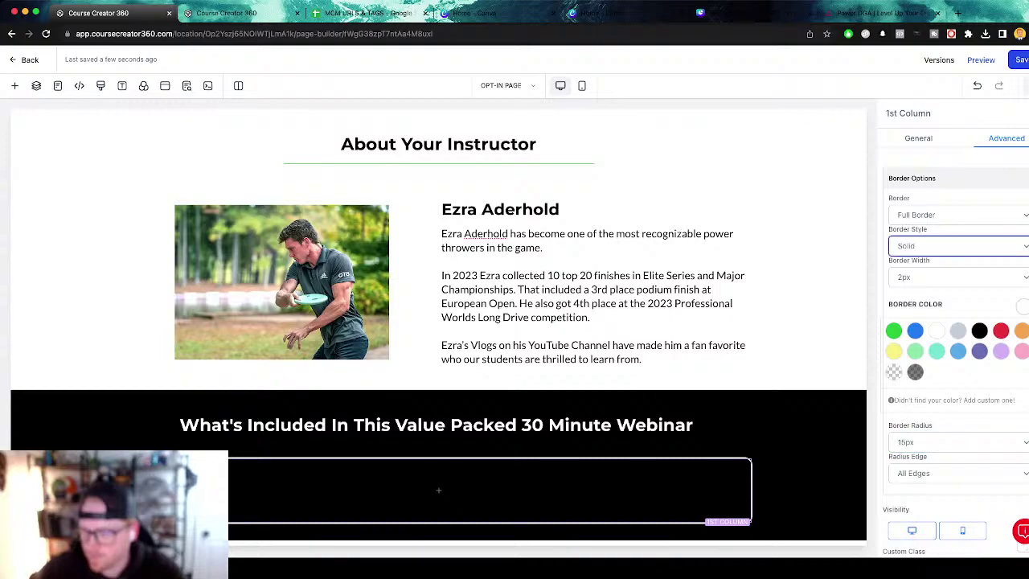
left_click(908, 262)
left_click(893, 331)
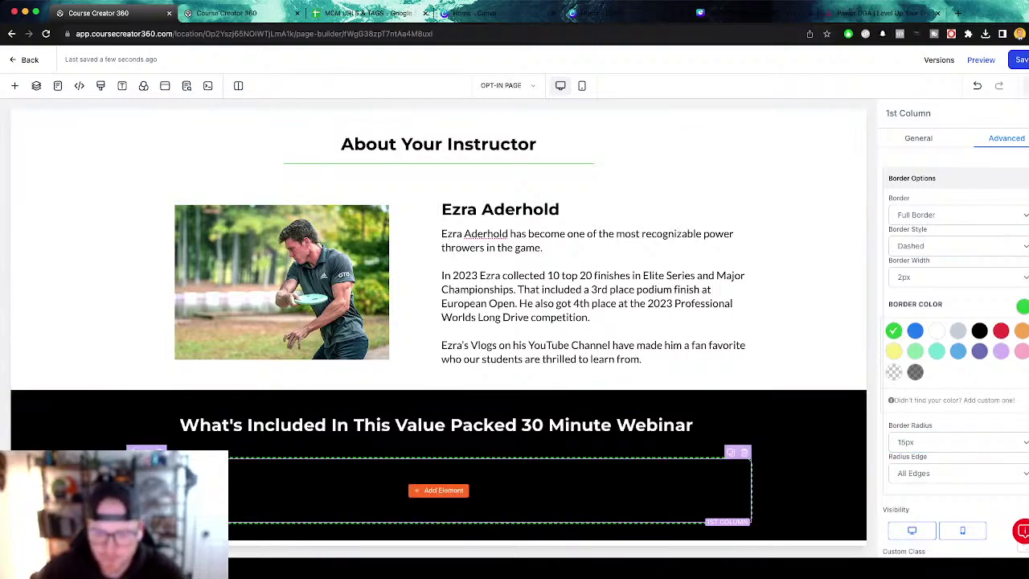
Add an image element inside the green-bordered column.
left_click(438, 489)
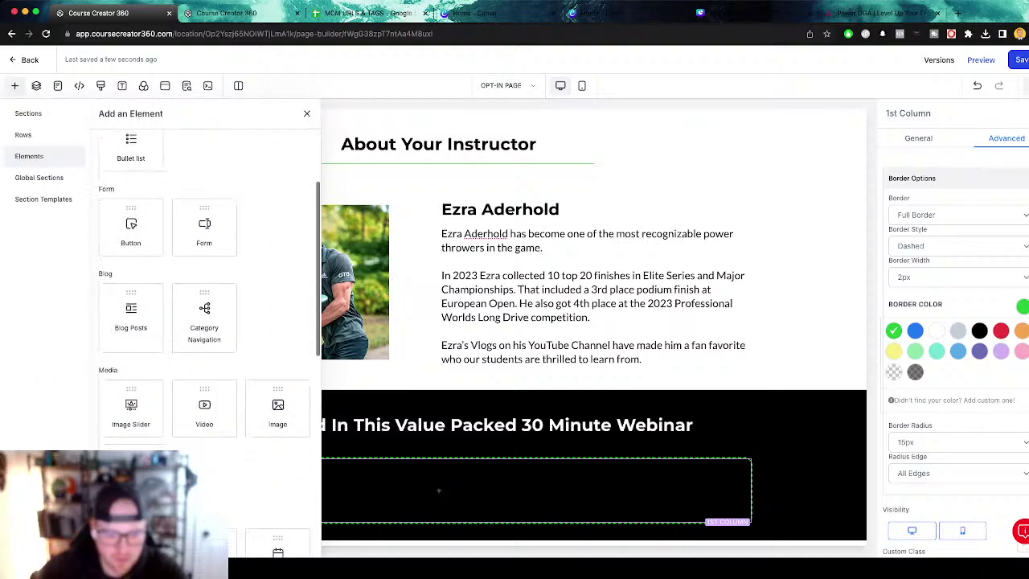
left_click_drag(277, 391, 482, 494)
scroll(482, 492, "down", 2)
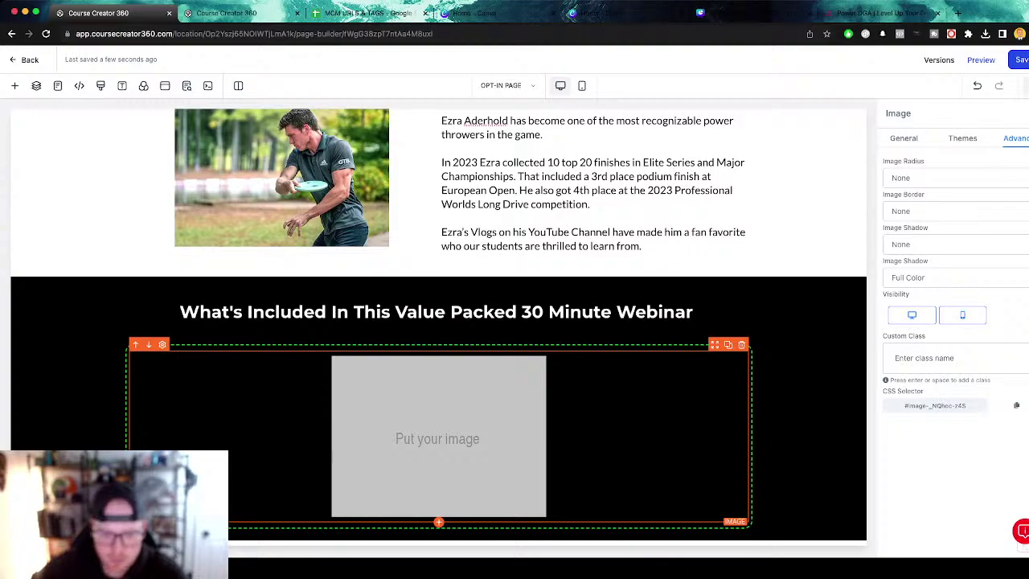
Add a sub-headline element below the image placeholder in the bordered column.
left_click(14, 85)
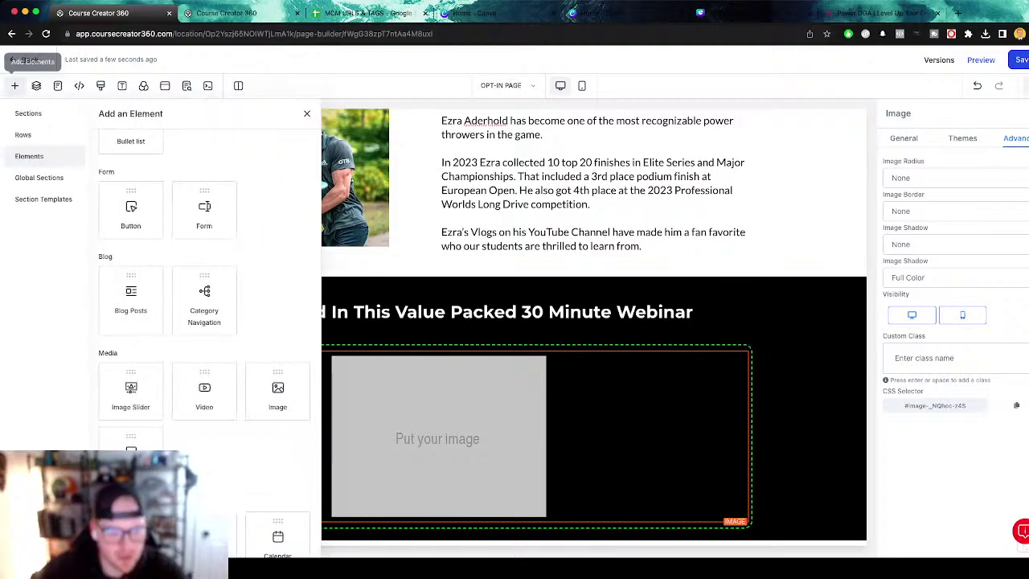
scroll(161, 250, "up", 2)
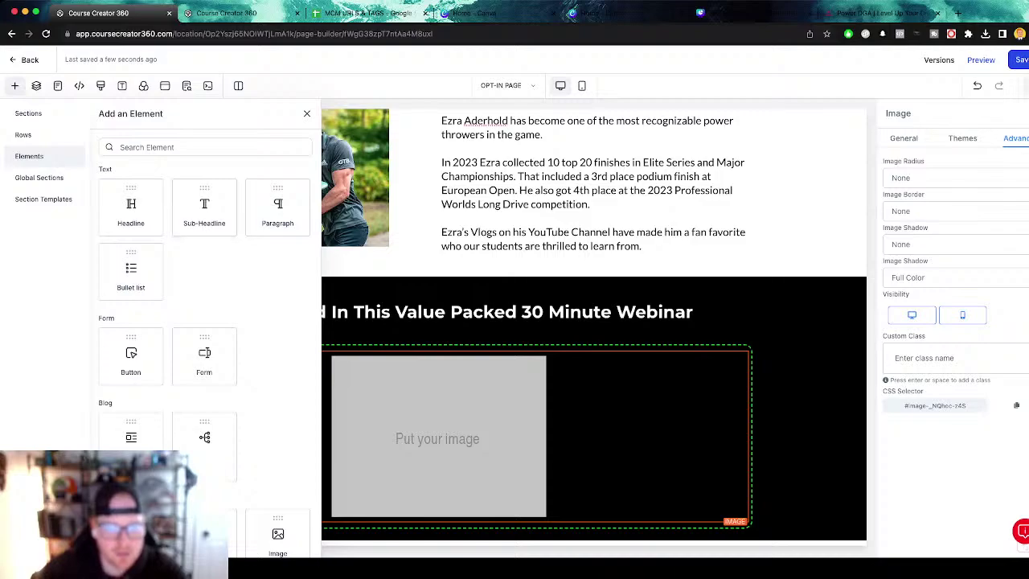
left_click_drag(204, 207, 177, 499)
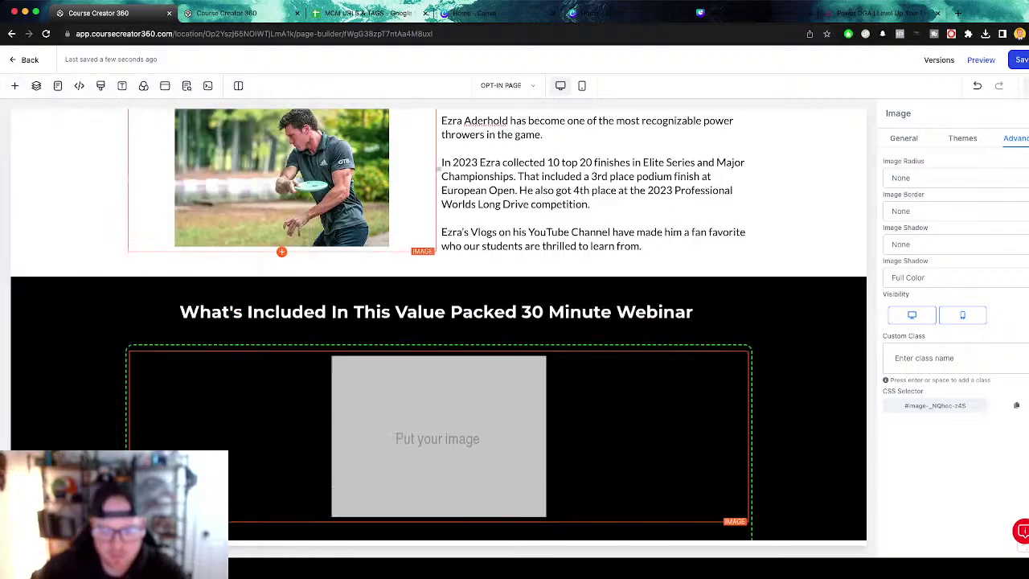
scroll(390, 434, "down", 1)
Set the bold text color of the sub-headline below the image placeholder to white.
double_click(419, 507)
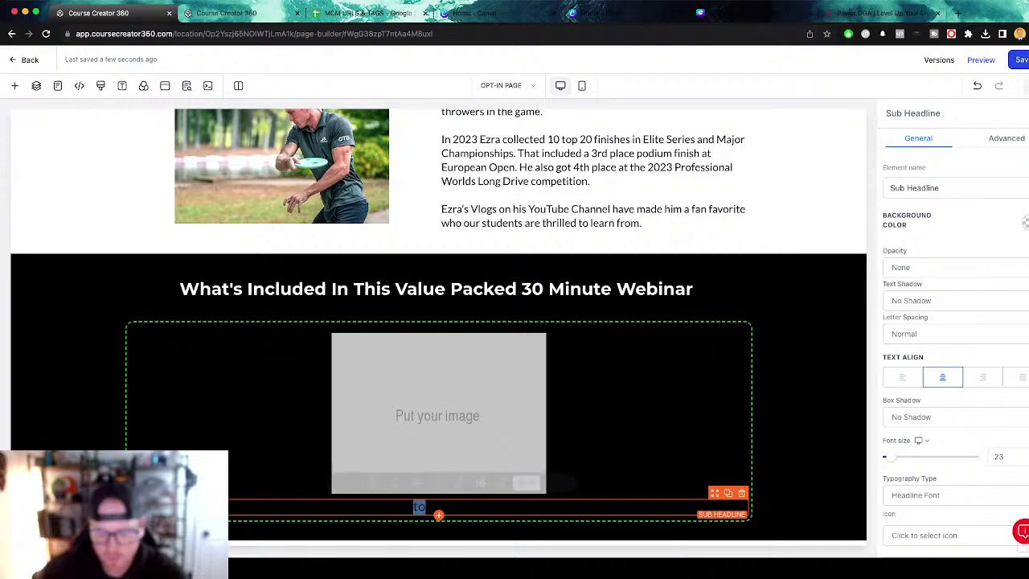
triple_click(418, 506)
scroll(954, 362, "down", 4)
left_click(1022, 323)
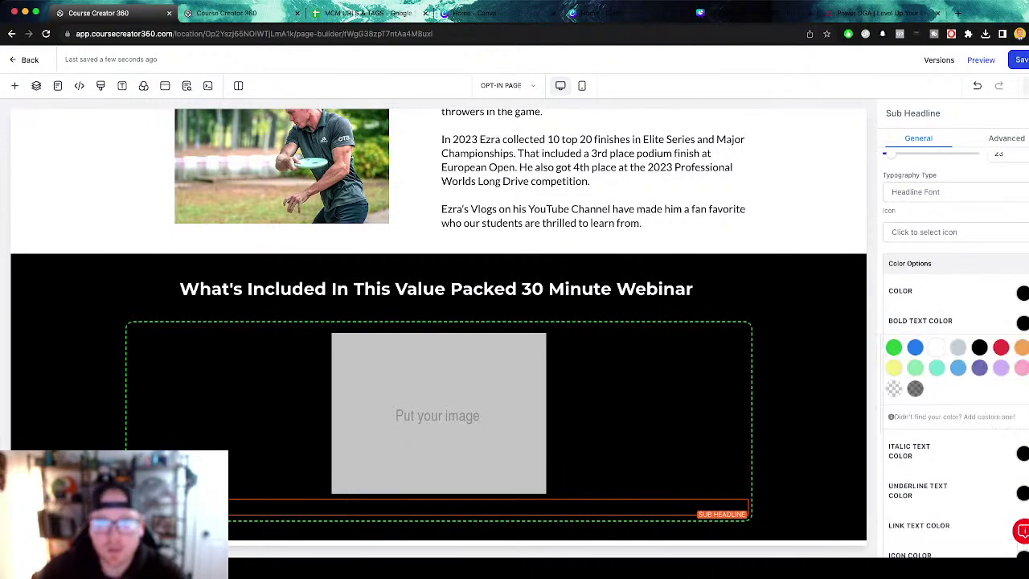
left_click(938, 348)
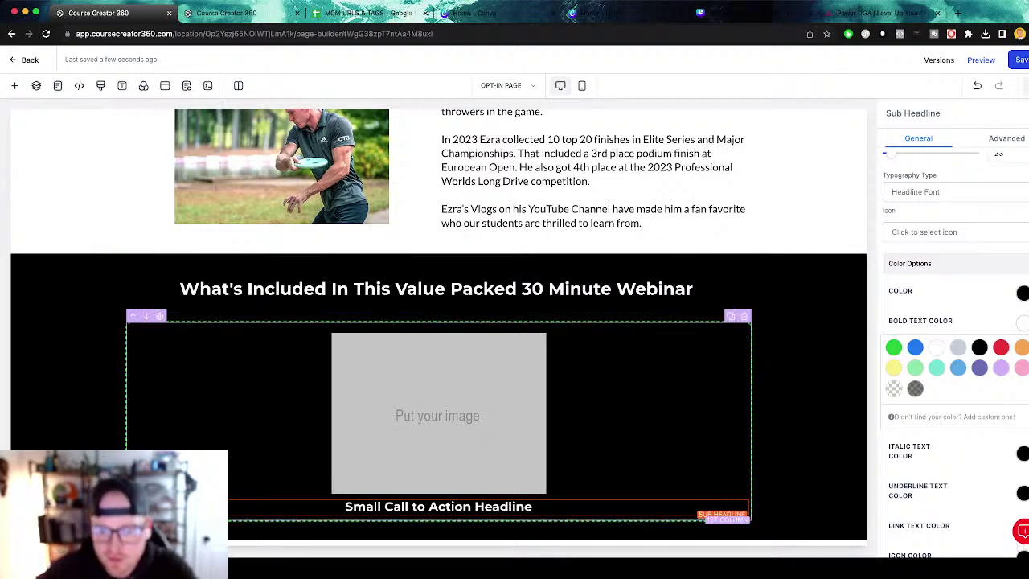
Duplicate the bordered column twice so the row holds three matching columns.
left_click(438, 413)
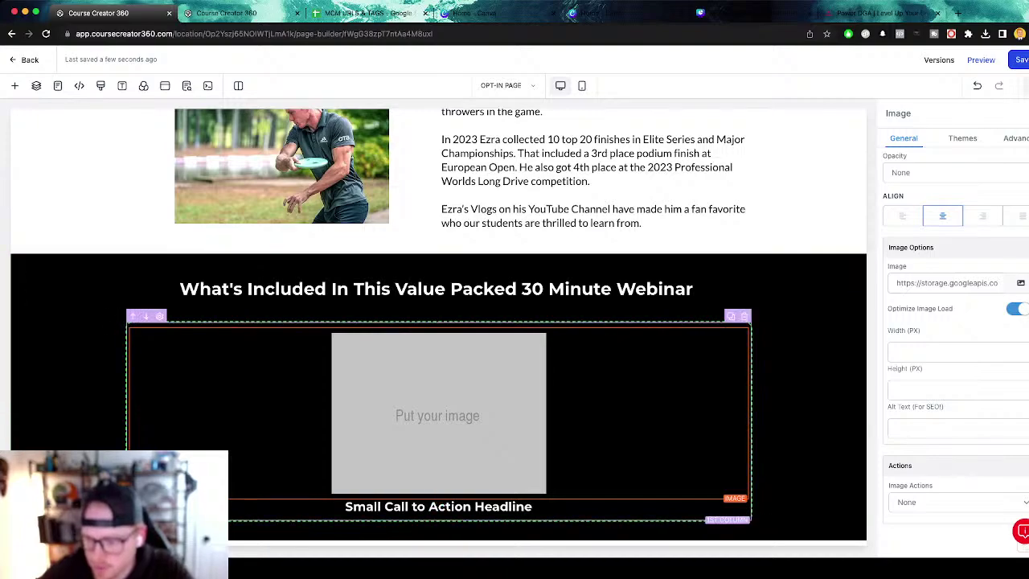
left_click(731, 316)
left_click(730, 316)
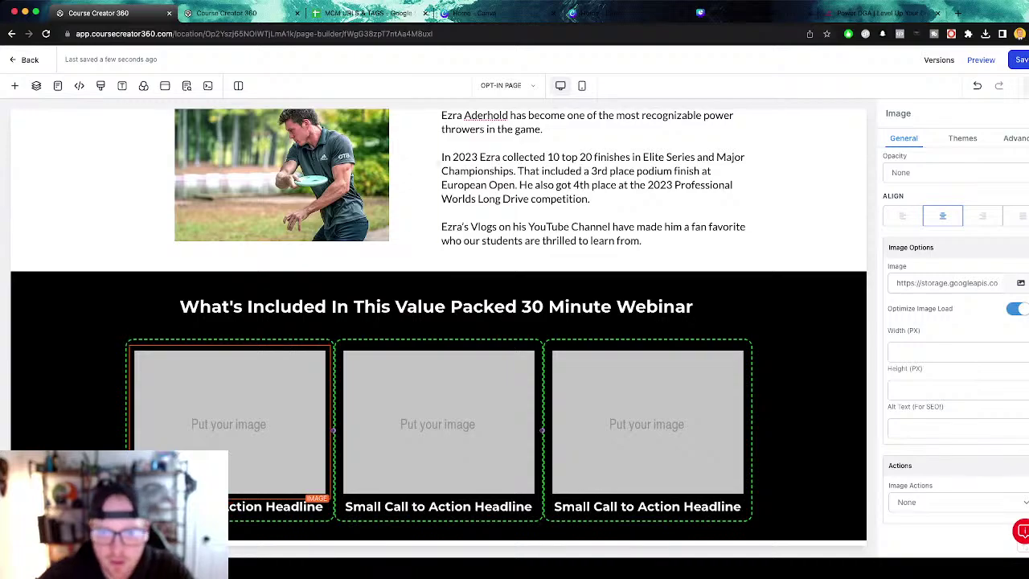
Switch to Canva, close the SHORTS WHITEBOARD design, open the LOGO TEMPLATE design and close the home page it was opened from.
left_click(753, 13)
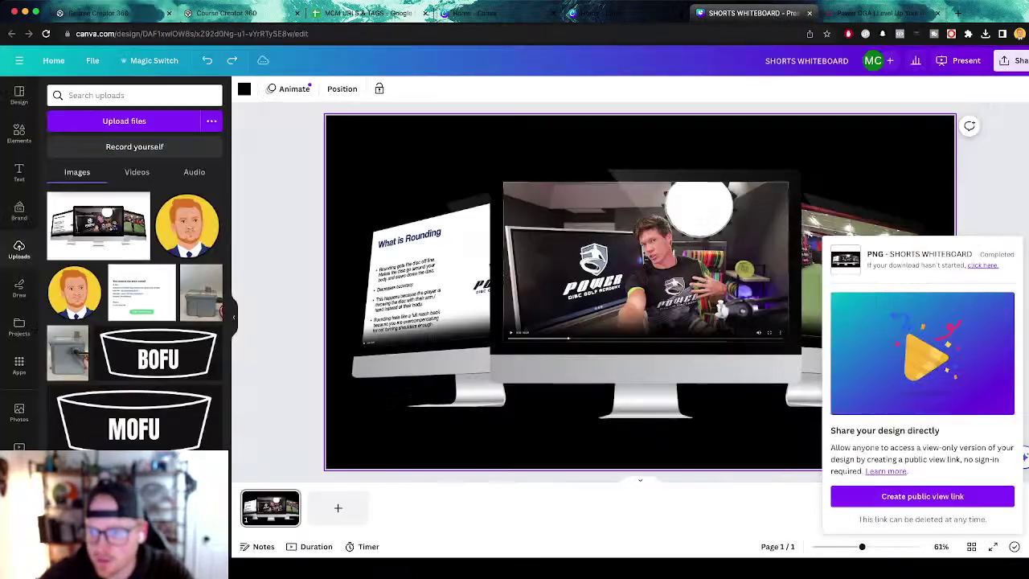
left_click(623, 13)
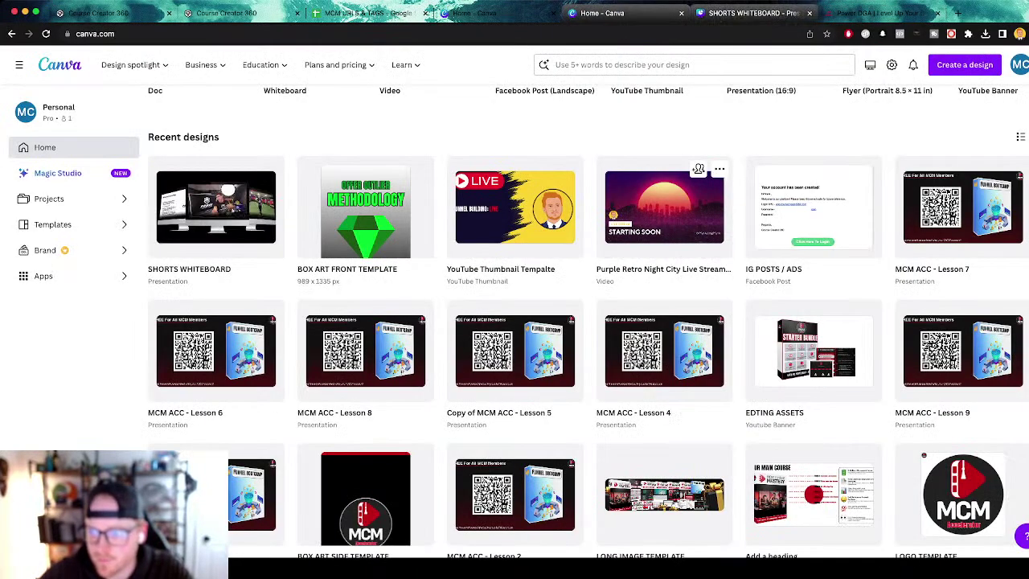
left_click(809, 13)
scroll(514, 366, "down", 2)
scroll(514, 366, "up", 5)
scroll(515, 366, "down", 6)
left_click(962, 317)
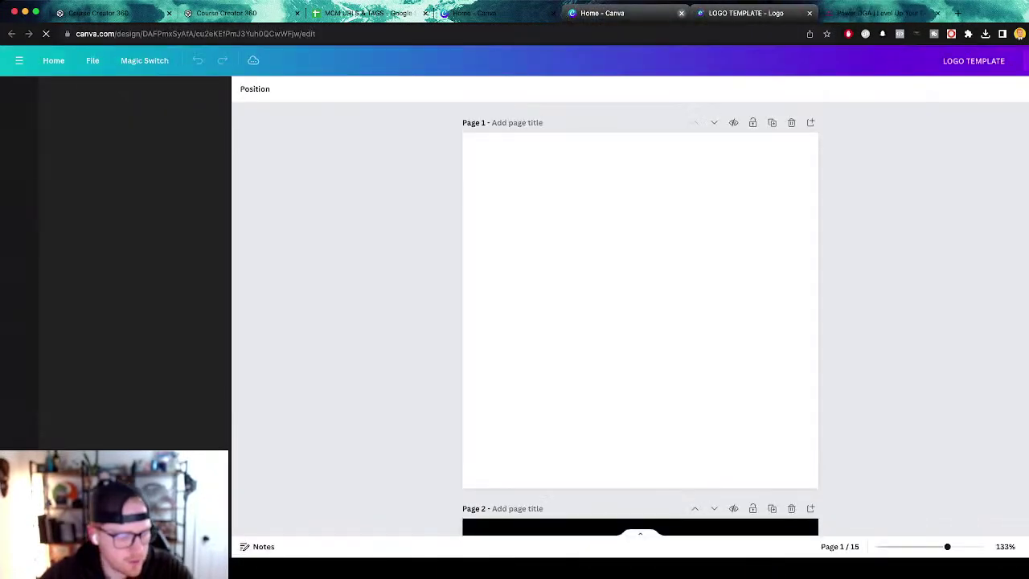
left_click(680, 13)
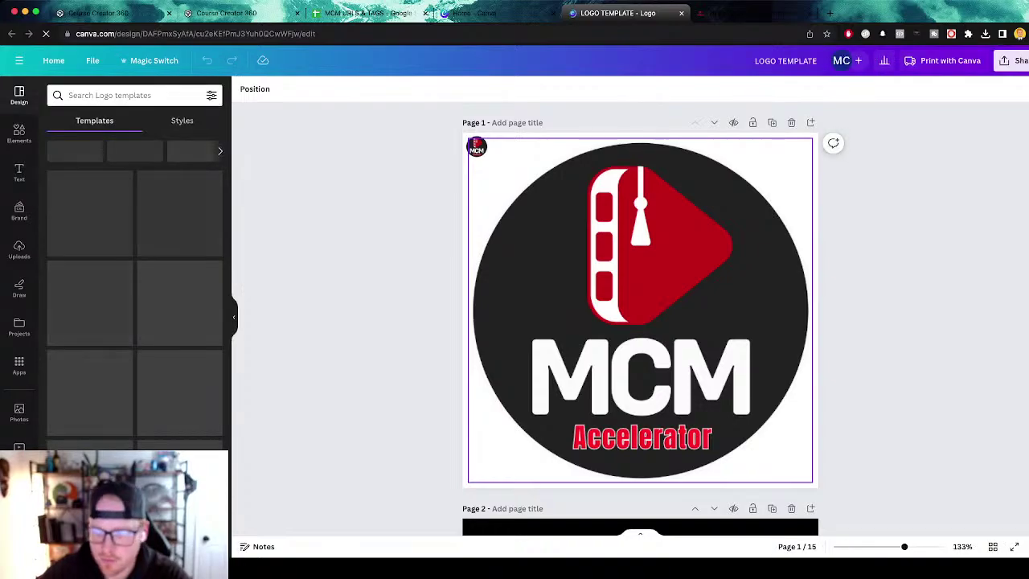
Delete the large MCM Accelerator logo and the small MCM logo from page 1 of the logo template.
scroll(640, 319, "down", 5)
scroll(640, 318, "up", 5)
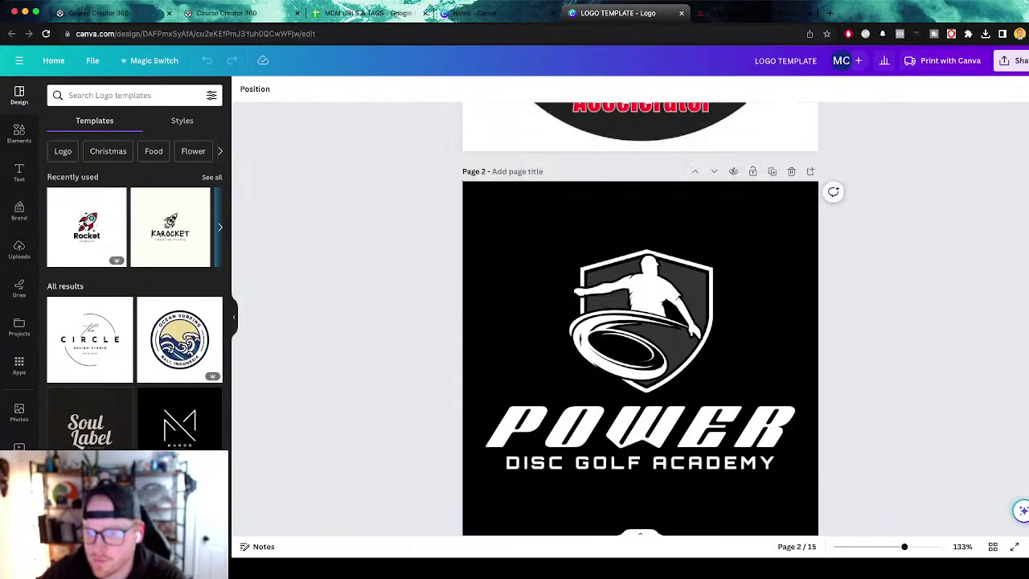
left_click_drag(858, 160, 471, 421)
key("BackSpace")
left_click(477, 147)
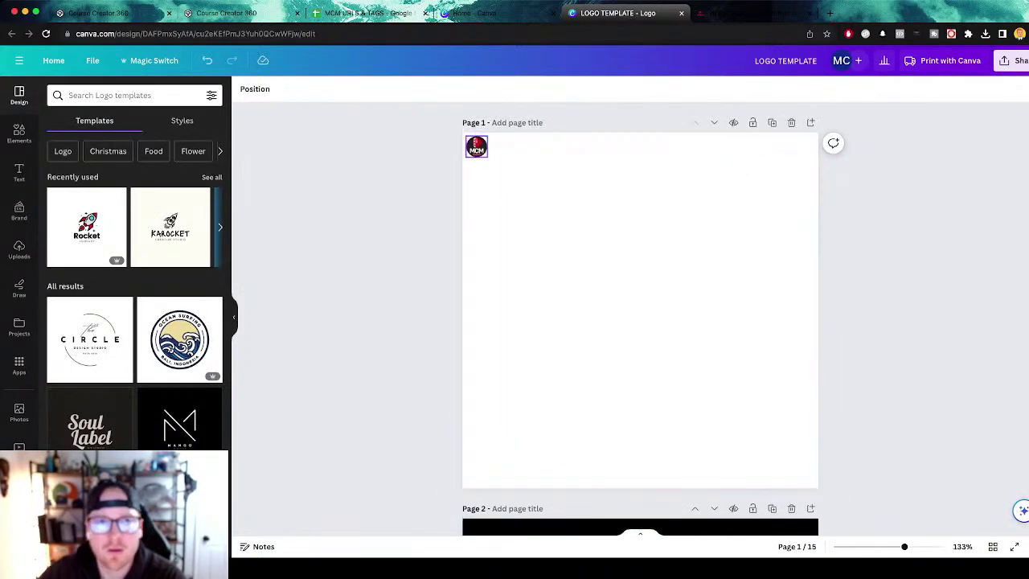
key("BackSpace")
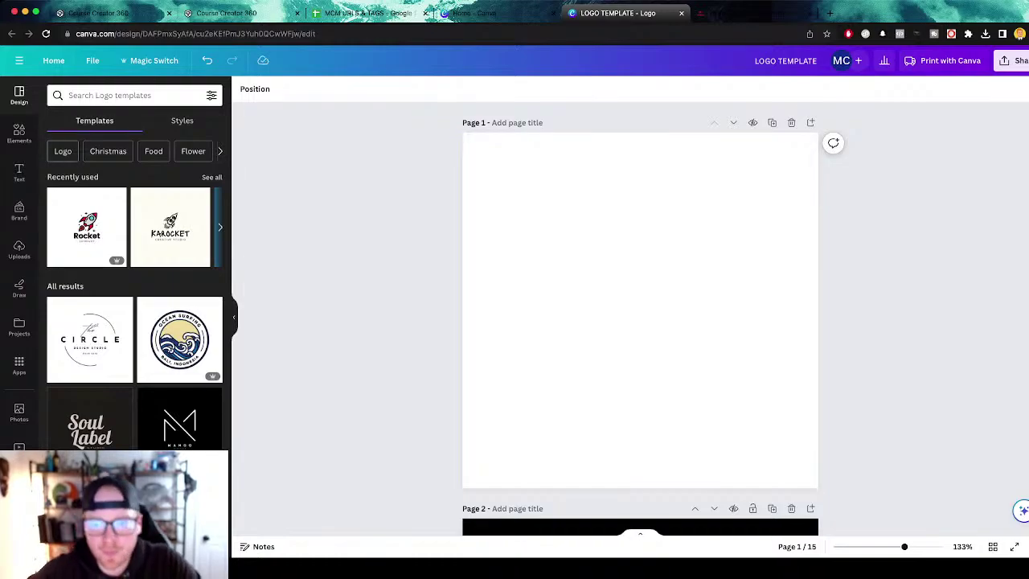
Set the background color of the emptied page 1 to black.
left_click(640, 310)
left_click(244, 89)
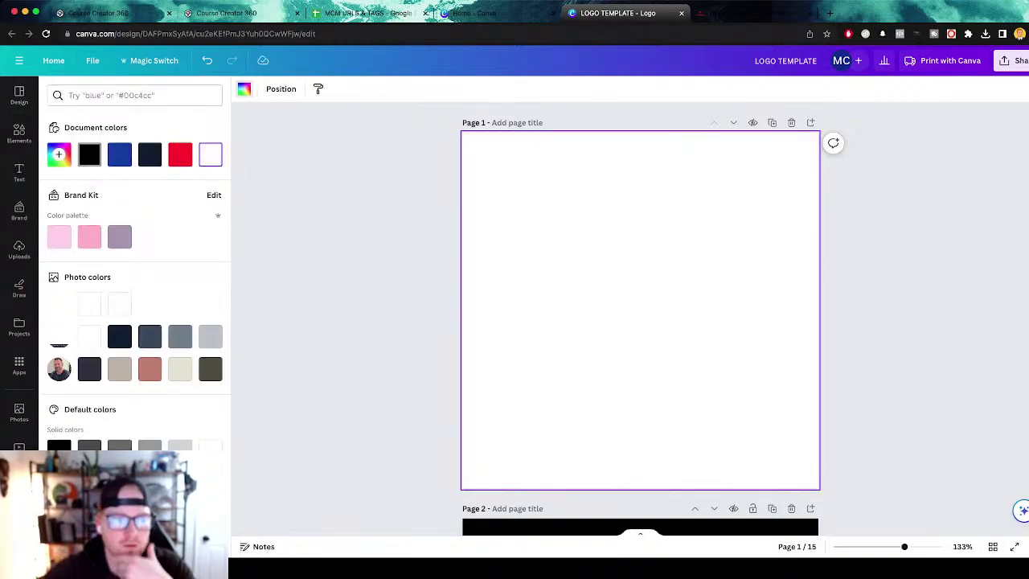
left_click(90, 154)
Search the elements library for "3" and for "mistakes".
left_click(19, 133)
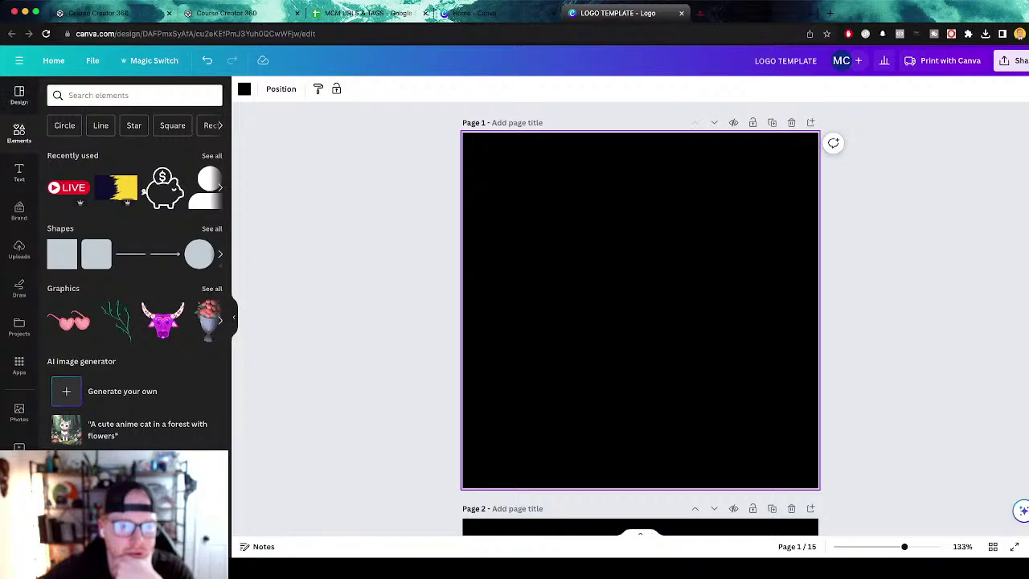
left_click(134, 95)
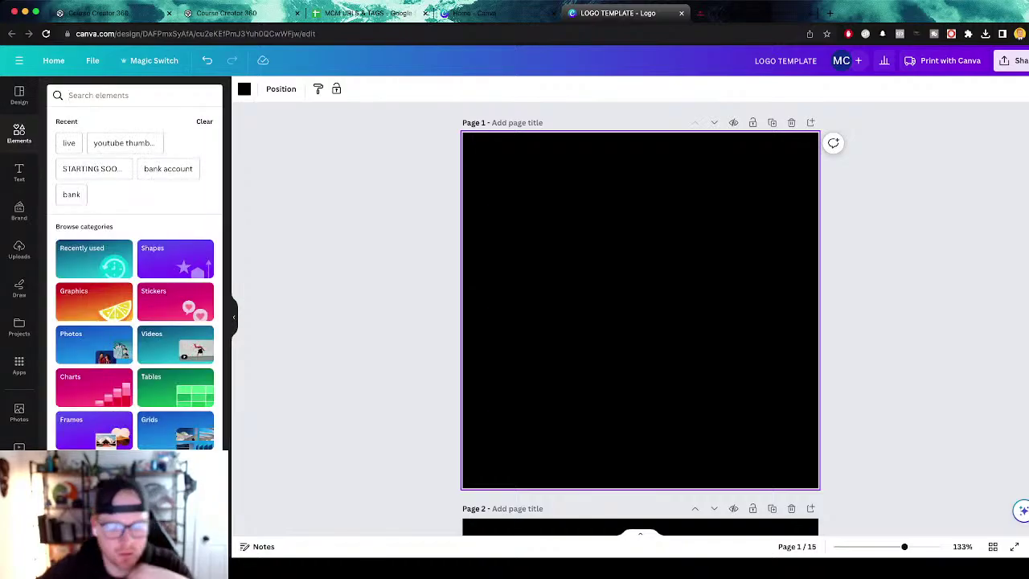
type("3")
key("Return")
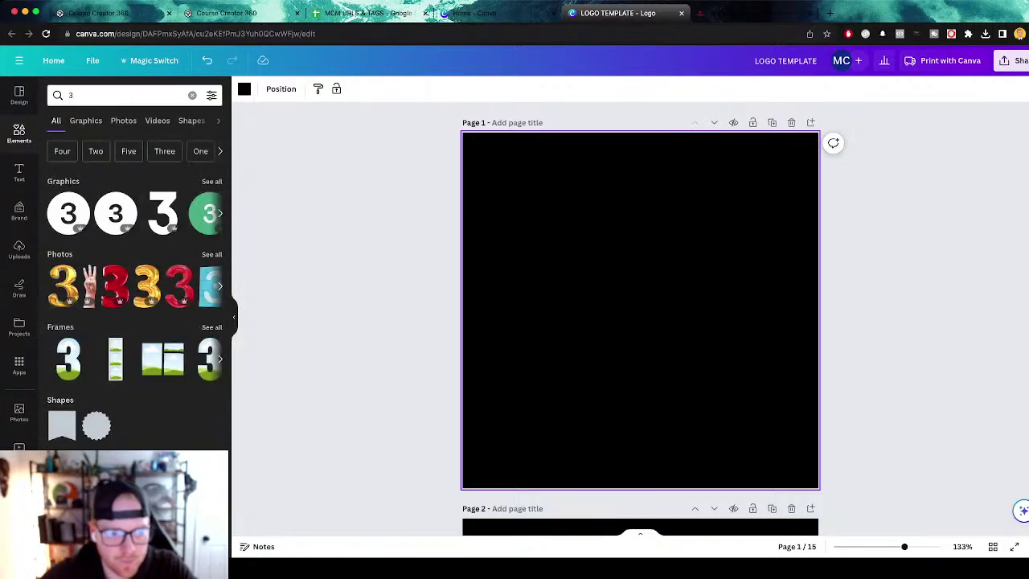
key("BackSpace")
type("mistakes")
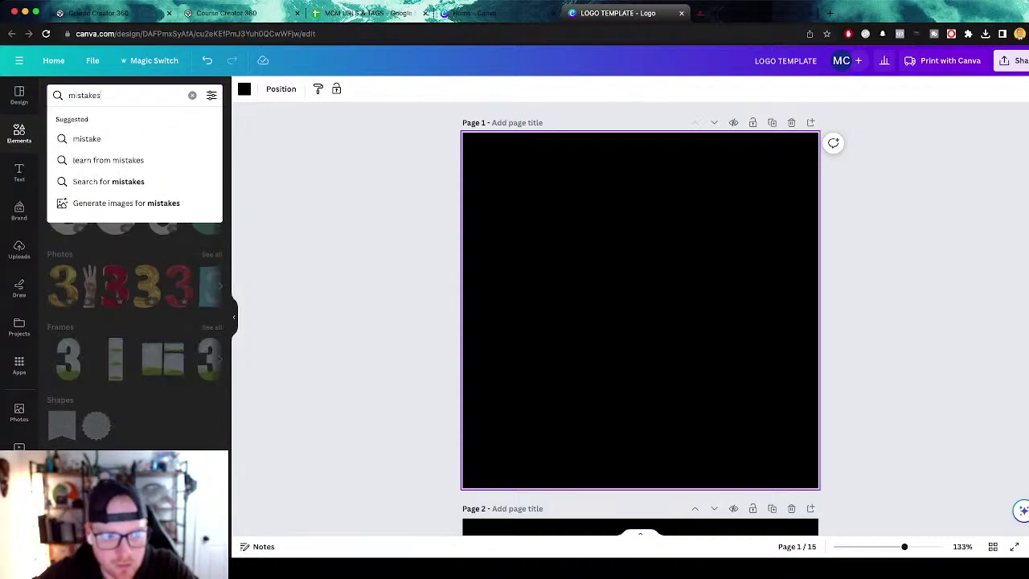
key("Return")
Search the elements for a circle, add the solid white circle graphic to page 1, and clear the search.
key("ctrl+a")
type("cir")
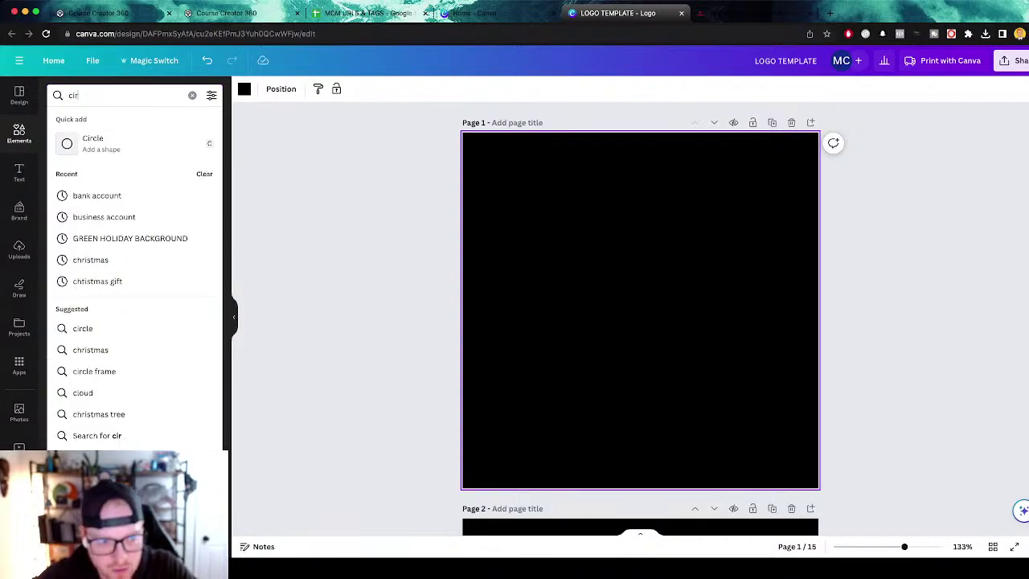
type("le")
key("Return")
left_click(68, 262)
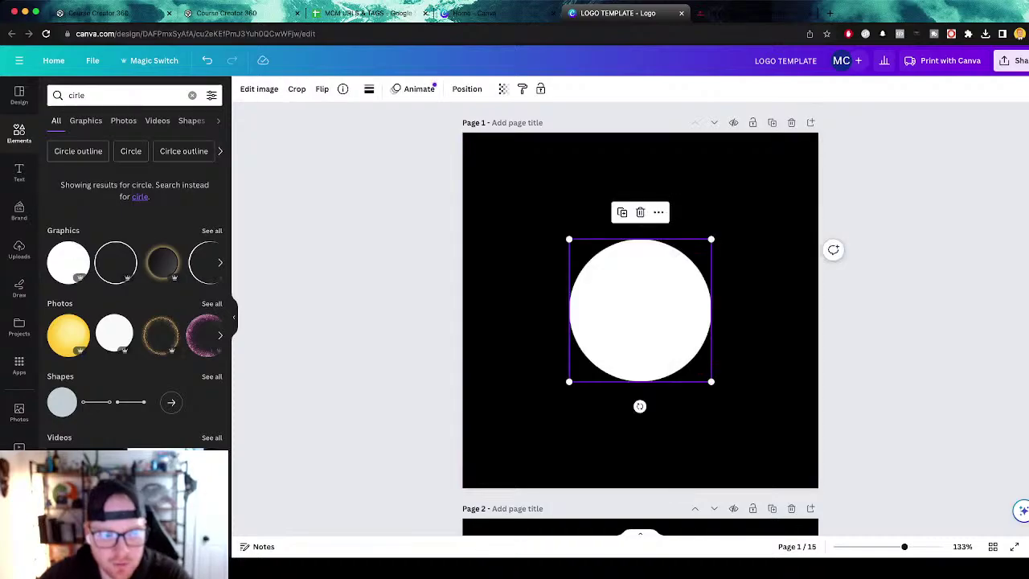
left_click(192, 95)
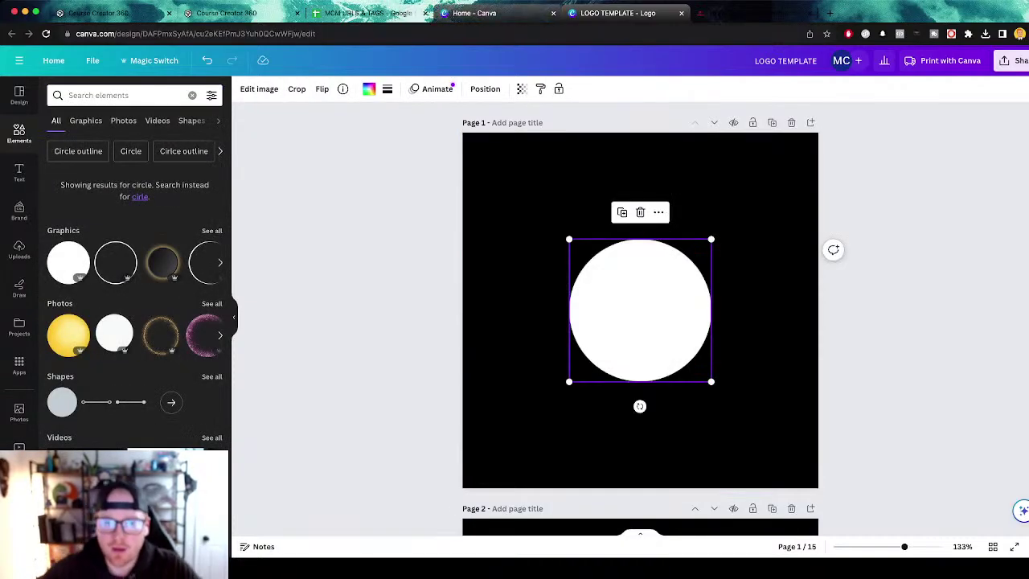
Switch from Canva to the Power DGA website in the browser.
key("ctrl+shift+Tab")
key("ctrl+shift+Tab")
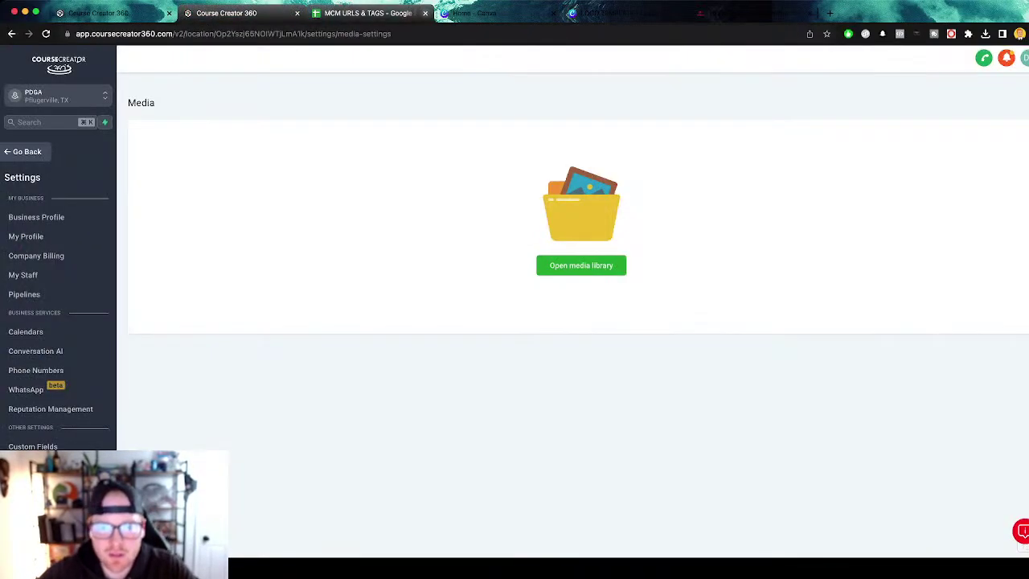
key("ctrl+shift+Tab")
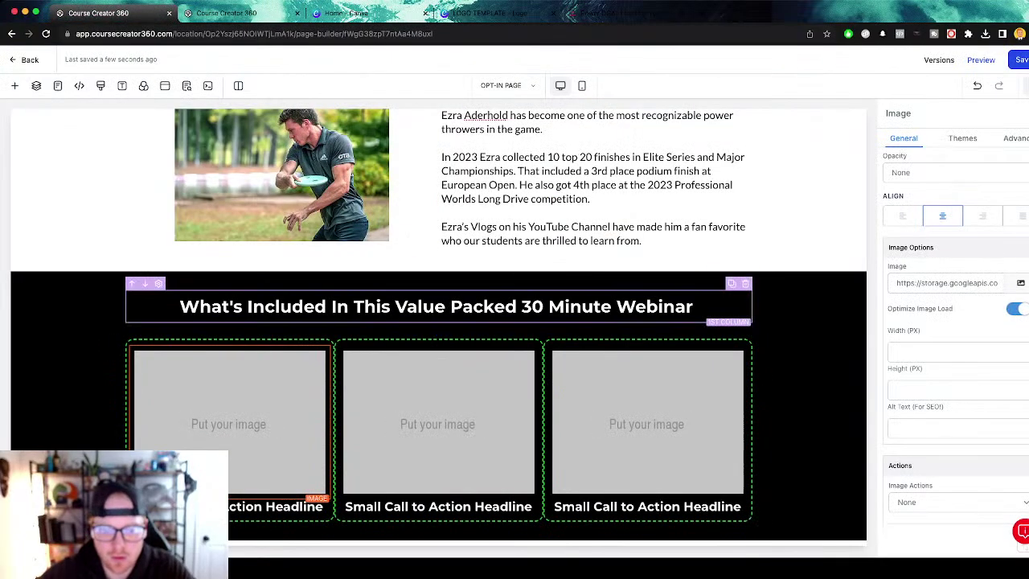
key("ctrl+shift+Tab")
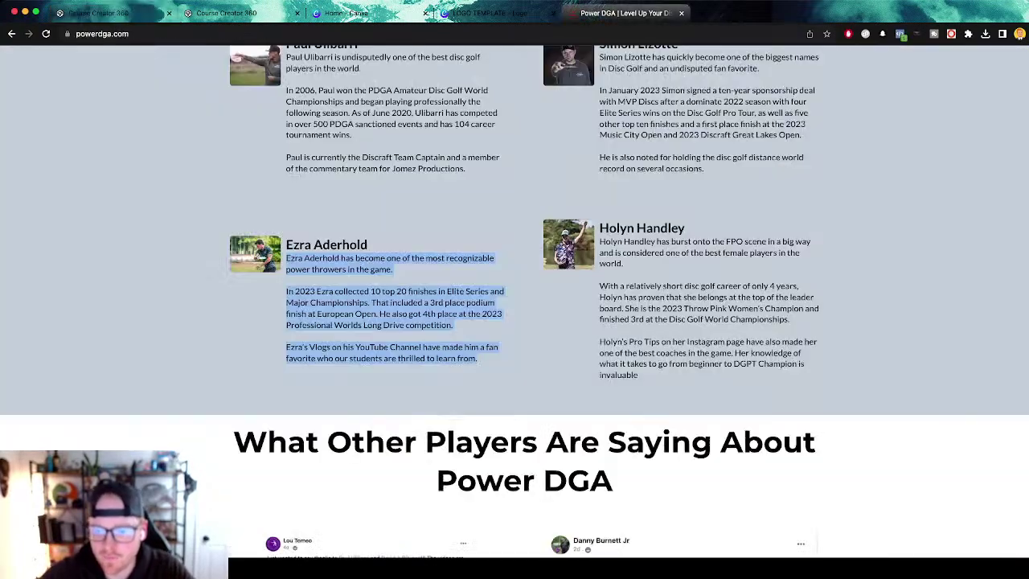
Return to the Canva design, enlarge the white circle until it nearly fills page 1, and center it on the page.
key("ctrl+shift+Tab")
left_click_drag(640, 310, 582, 262)
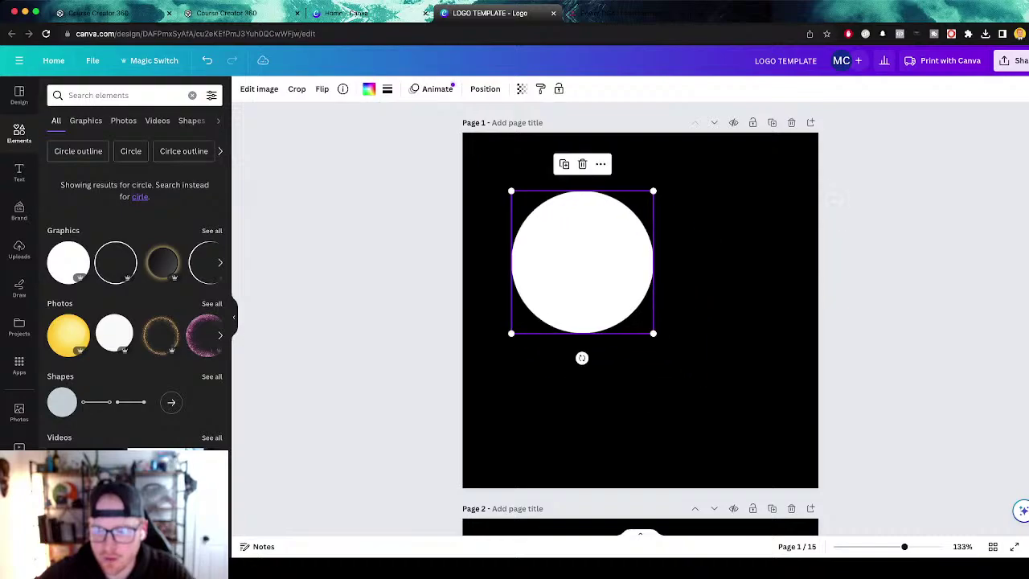
left_click_drag(654, 333, 719, 399)
left_click_drag(615, 295, 611, 266)
left_click_drag(715, 371, 791, 446)
mouse_move(693, 409)
left_mouse_down()
mouse_move(684, 418)
mouse_move(684, 407)
left_mouse_up()
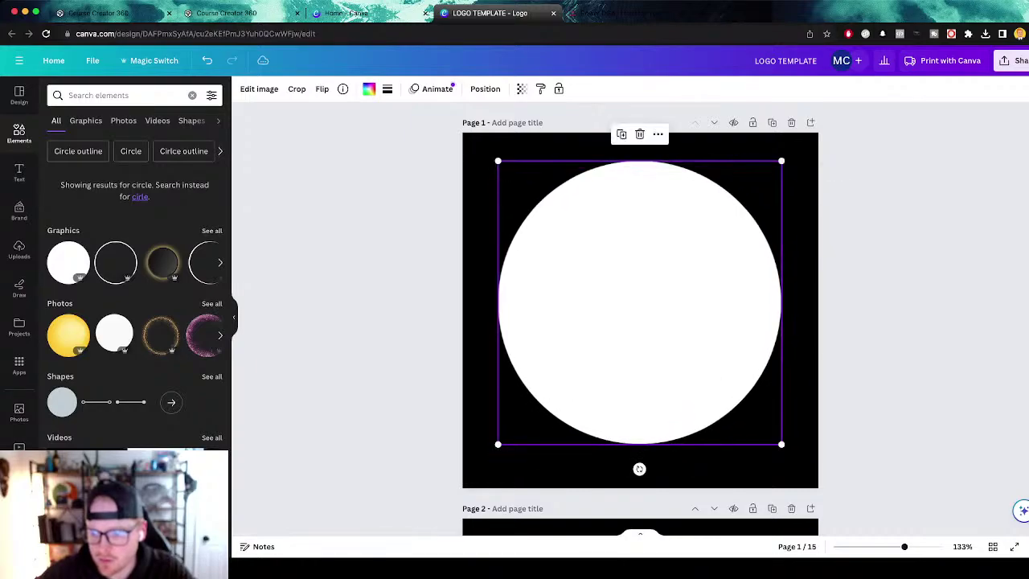
left_click_drag(781, 443, 802, 464)
left_click(98, 13)
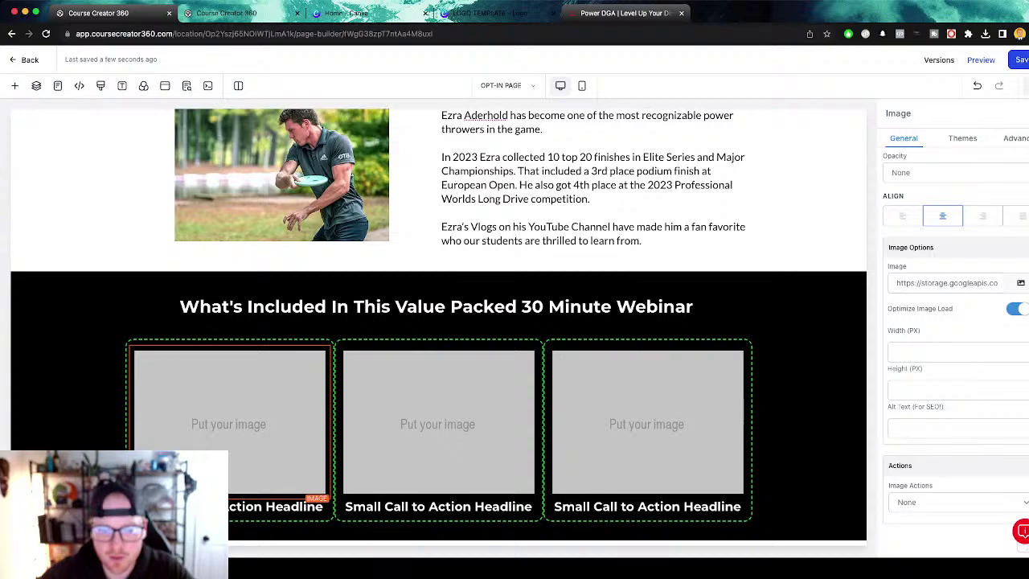
left_click(623, 13)
key("super+w")
left_click_drag(650, 313, 640, 310)
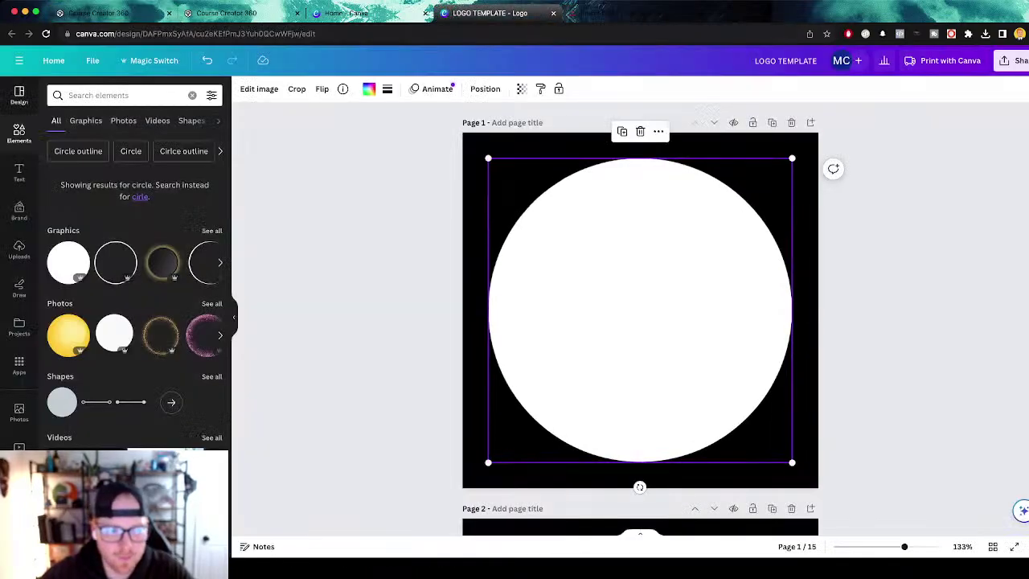
Search the elements for "3", add the bold number 3 graphic, enlarge it, and place it in the upper middle of the circle.
type("3")
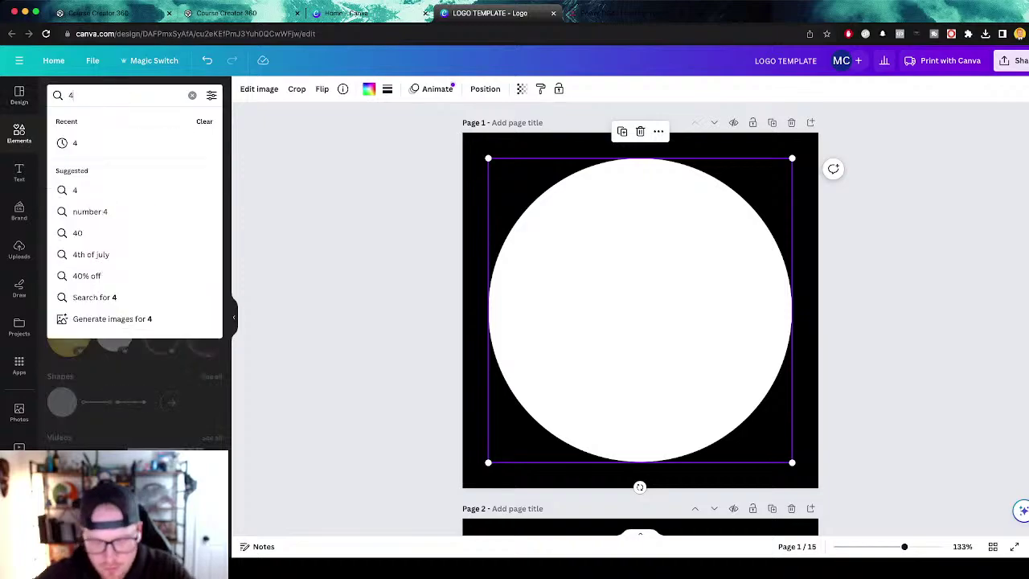
key("Return")
left_click(162, 212)
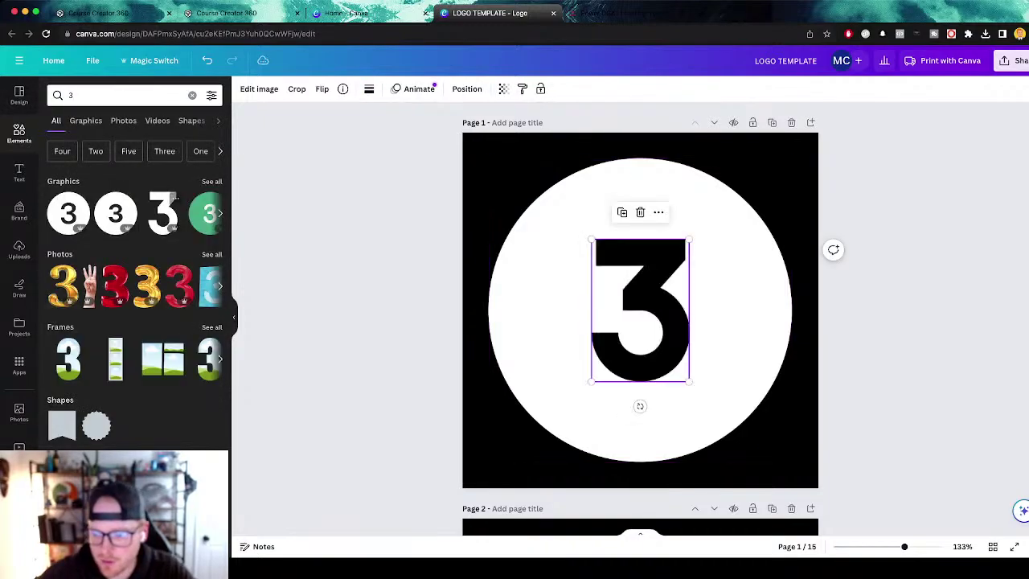
left_click_drag(641, 310, 620, 257)
left_click_drag(670, 329, 691, 361)
left_click_drag(631, 274, 640, 285)
Add a heading to page 1 in the Anton font with the text "MISTAKES".
left_click(19, 172)
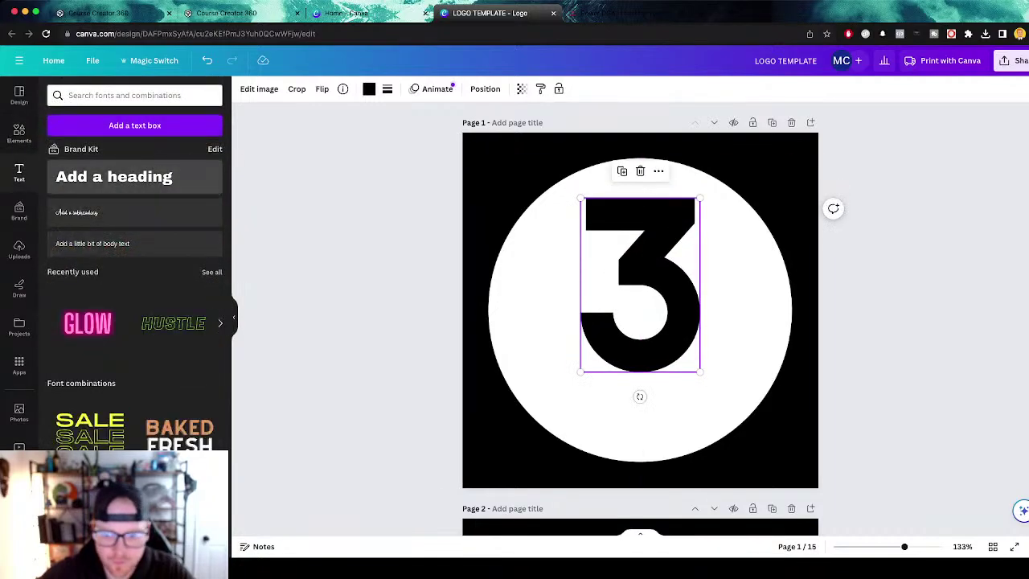
left_click(114, 177)
left_click(279, 88)
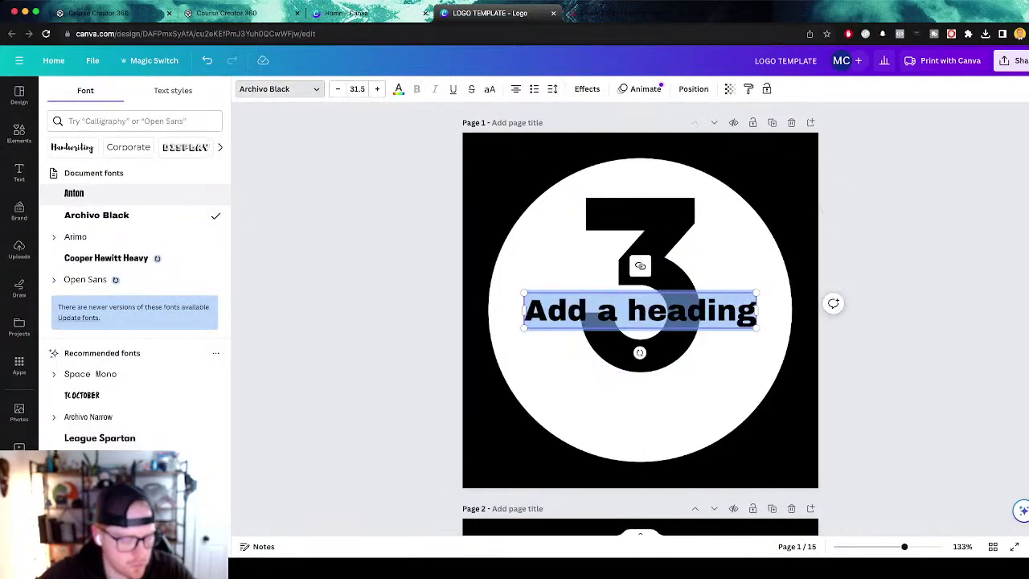
left_click(74, 193)
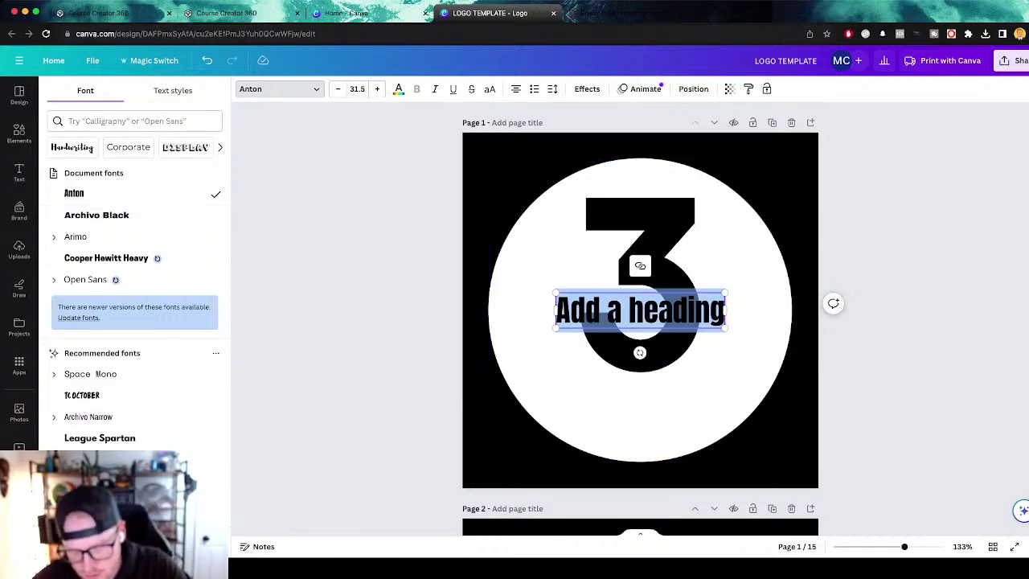
type("MISTAKES")
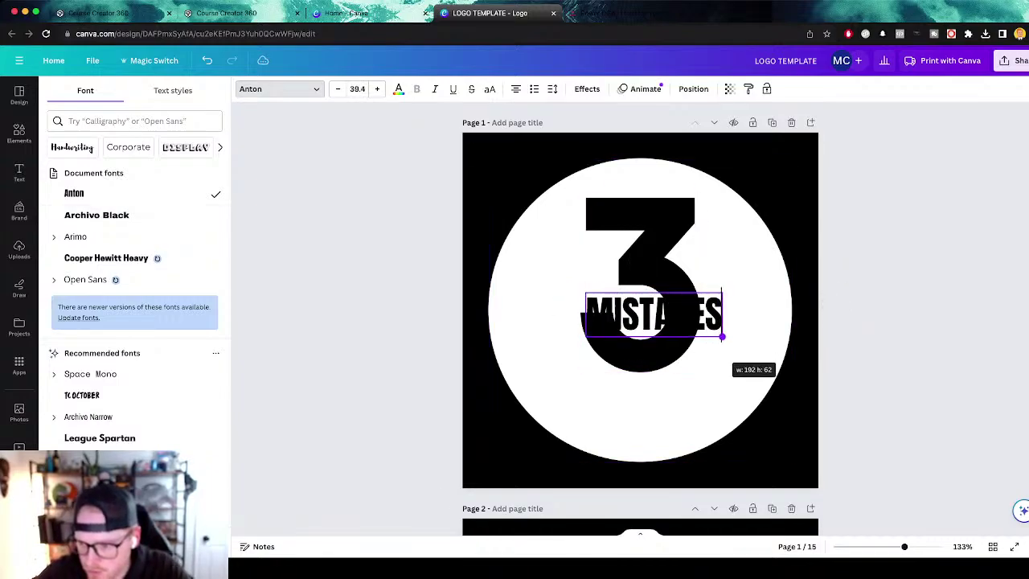
Enlarge the MISTAKES heading slightly, move it to the base of the 3, and shift the 3 down.
left_click_drag(721, 337, 730, 340)
left_click_drag(659, 317, 655, 384)
left_click(853, 345)
left_click_drag(659, 315, 644, 382)
left_click_drag(644, 277, 644, 299)
left_click(645, 388)
Duplicate the MISTAKES heading above the 3, change the copy's text to "TOP", and adjust its size and position.
key("super+d")
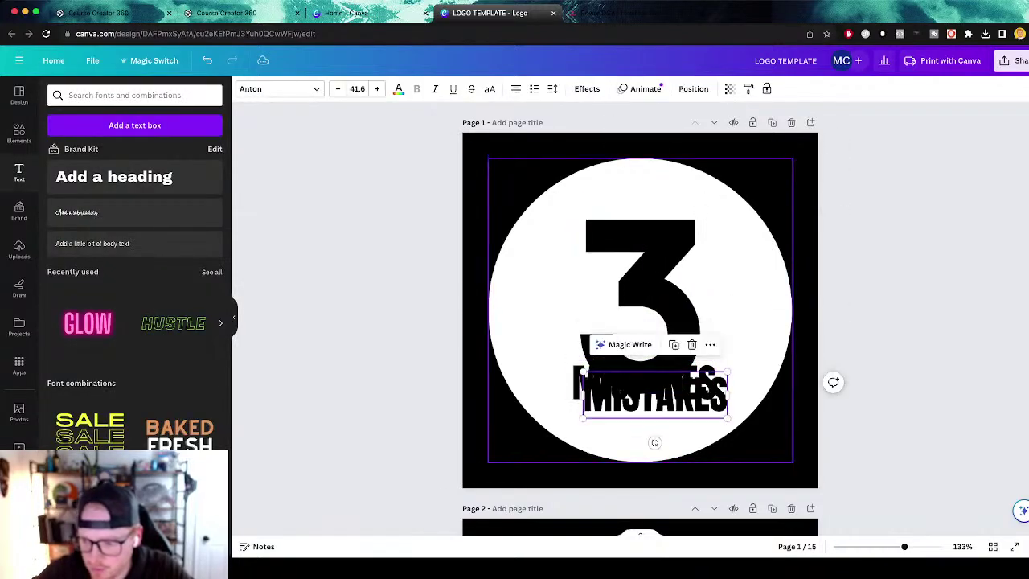
left_click_drag(671, 396, 712, 185)
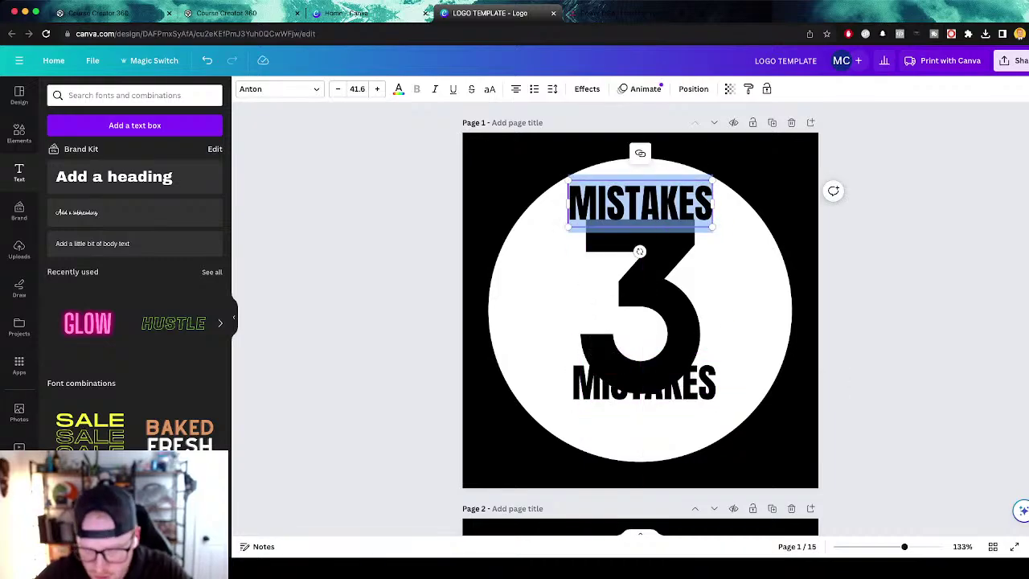
type("TOP")
left_click(712, 186)
left_click_drag(642, 204, 672, 215)
Shrink MISTAKES and arrange the three elements inside the circle, with TOP above the 3 and MISTAKES below it.
left_click_drag(643, 289, 643, 293)
left_click(644, 411)
left_click_drag(643, 384, 639, 421)
left_click_drag(712, 444, 689, 437)
left_click_drag(628, 418, 643, 423)
key("Escape")
left_click(644, 426)
left_click(643, 326)
left_click_drag(643, 326, 643, 325)
key("Escape")
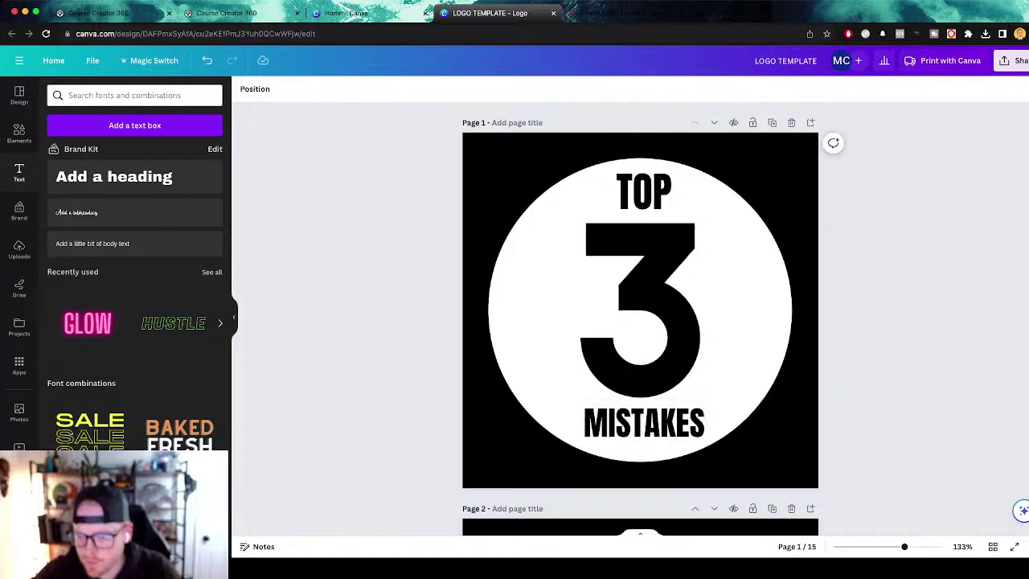
left_click(644, 197)
left_click_drag(644, 197, 644, 191)
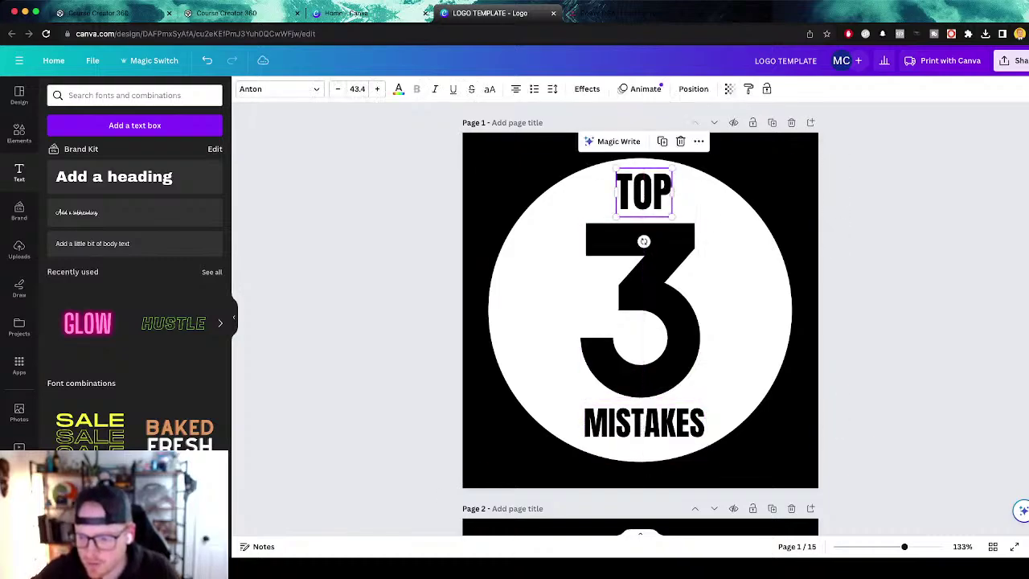
key("Escape")
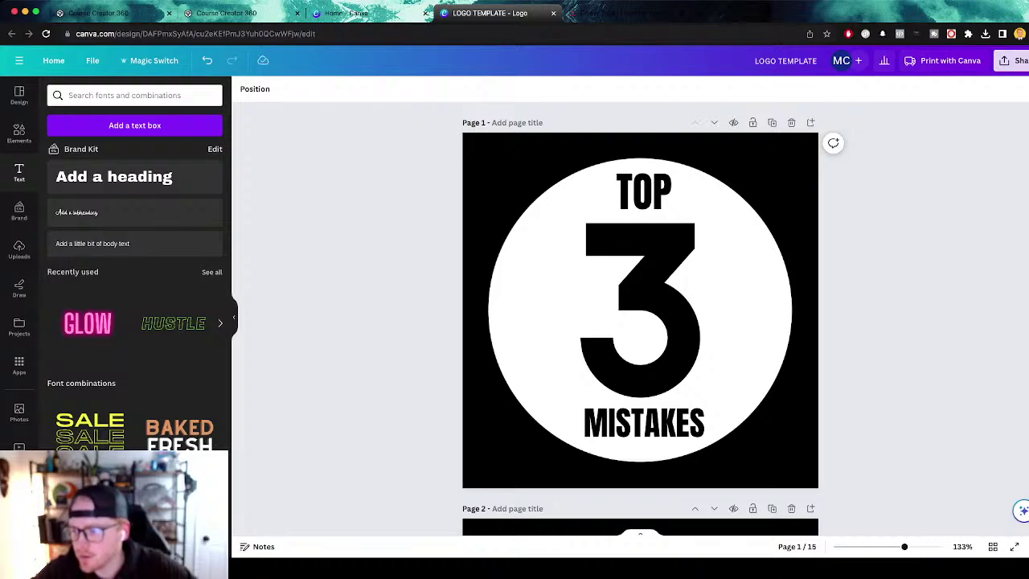
Download only page 1 as a PNG with a transparent background.
left_click(1011, 60)
left_click(880, 330)
left_click(837, 200)
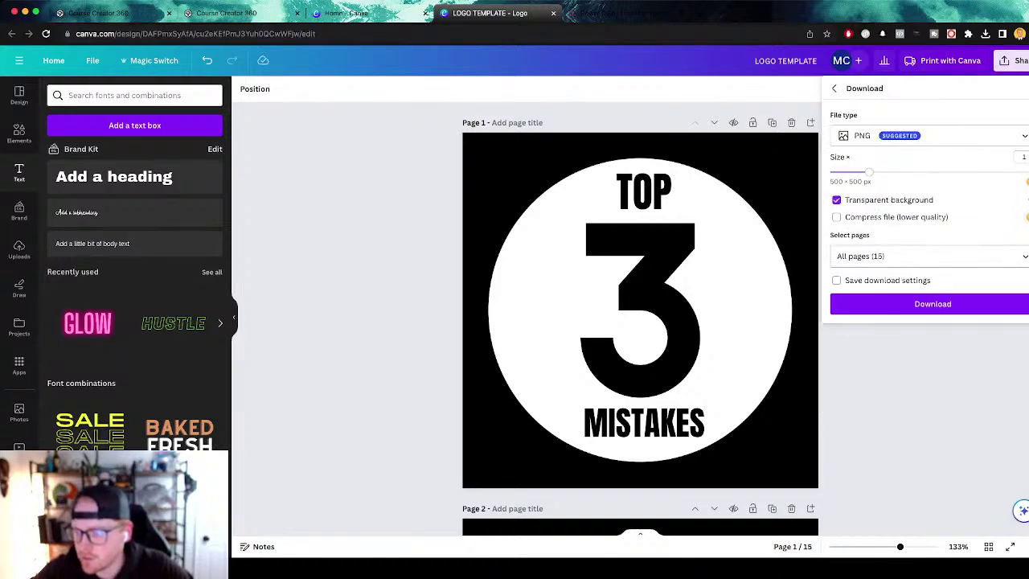
left_click(928, 256)
left_click(929, 286)
left_click(881, 337)
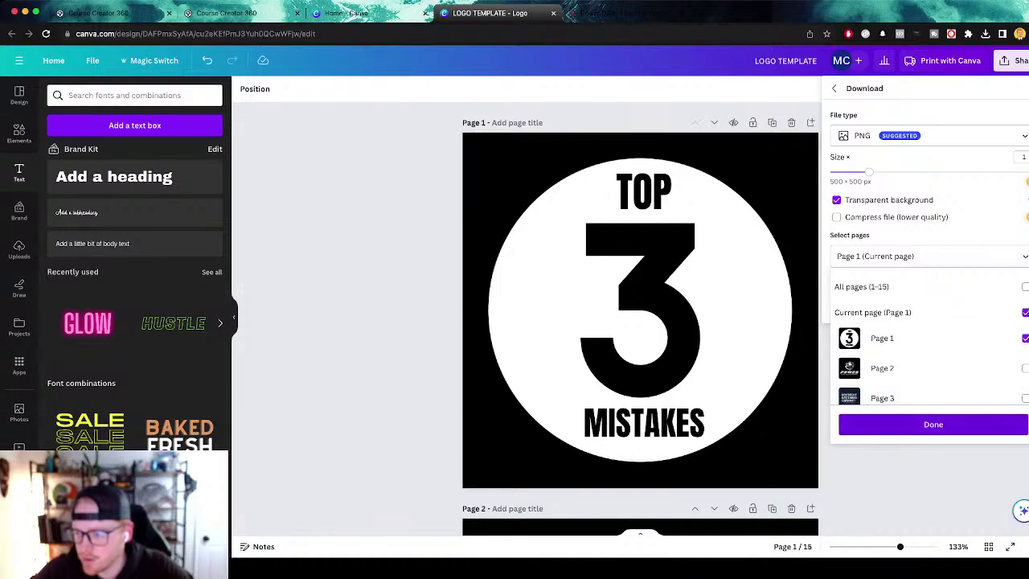
left_click(933, 423)
left_click(932, 303)
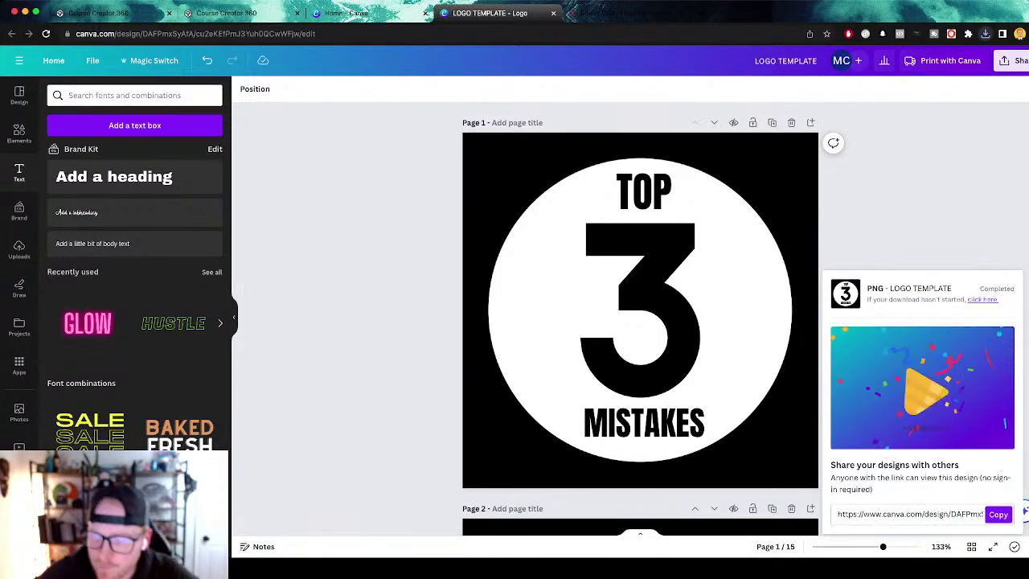
Switch to the Course Creator 360 page builder and close the second Course Creator 360 tab.
left_click(19, 250)
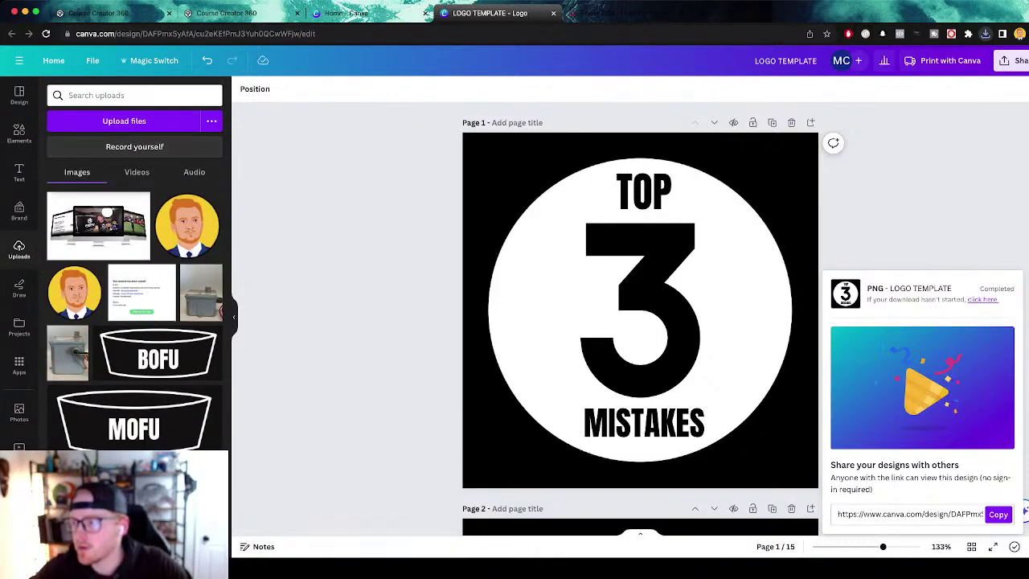
left_click(623, 13)
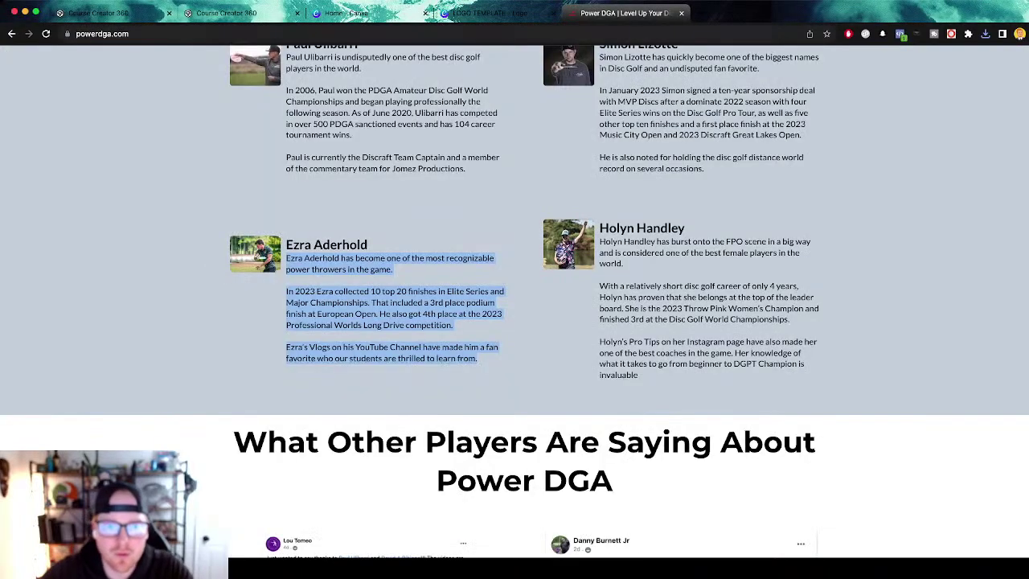
left_click(233, 12)
left_click(113, 13)
left_click(297, 13)
Open the media library for the first column's image, check the WEBINAR FILES folder, and return to the library's home level.
left_click(1020, 283)
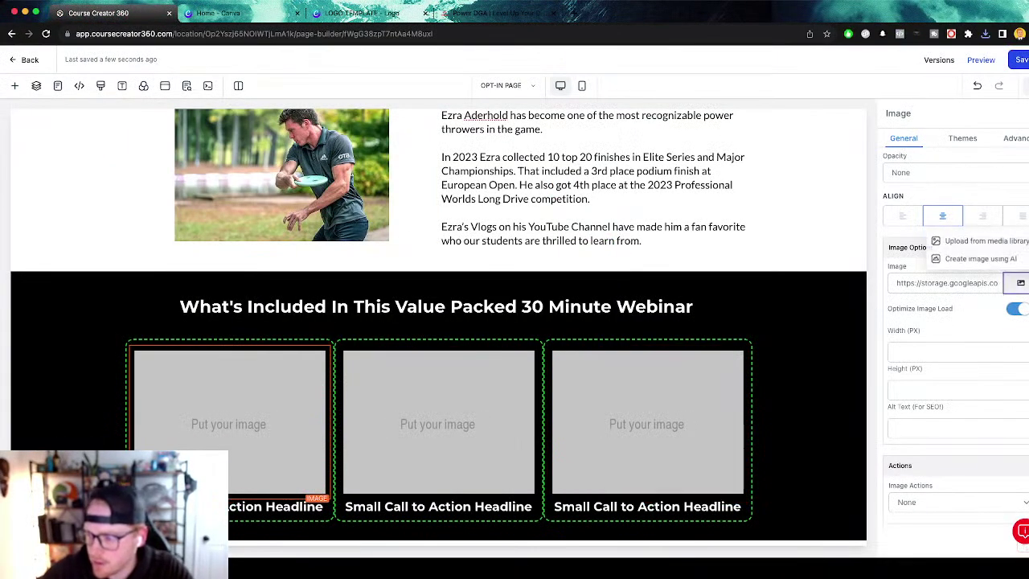
left_click(997, 241)
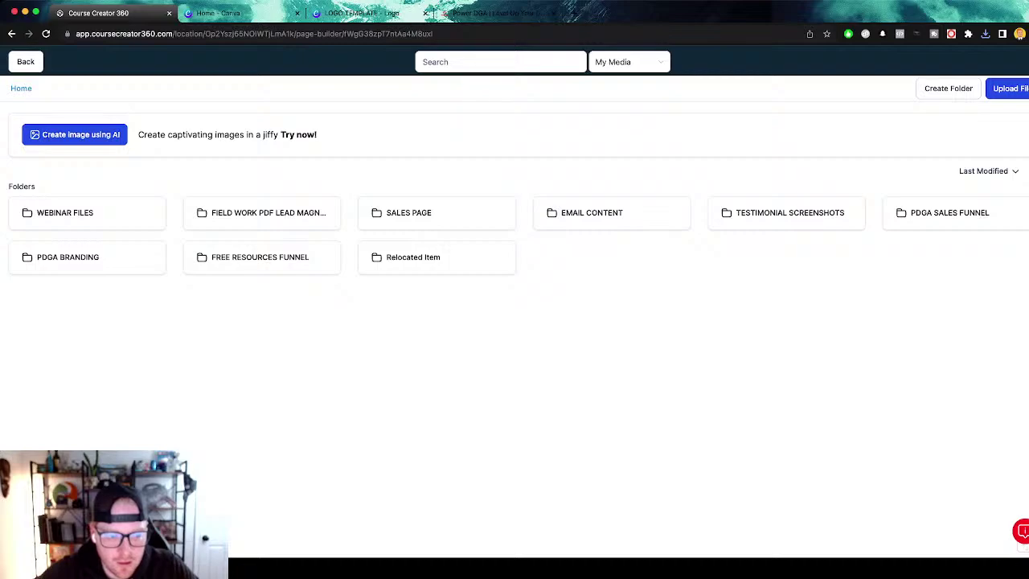
left_click(87, 213)
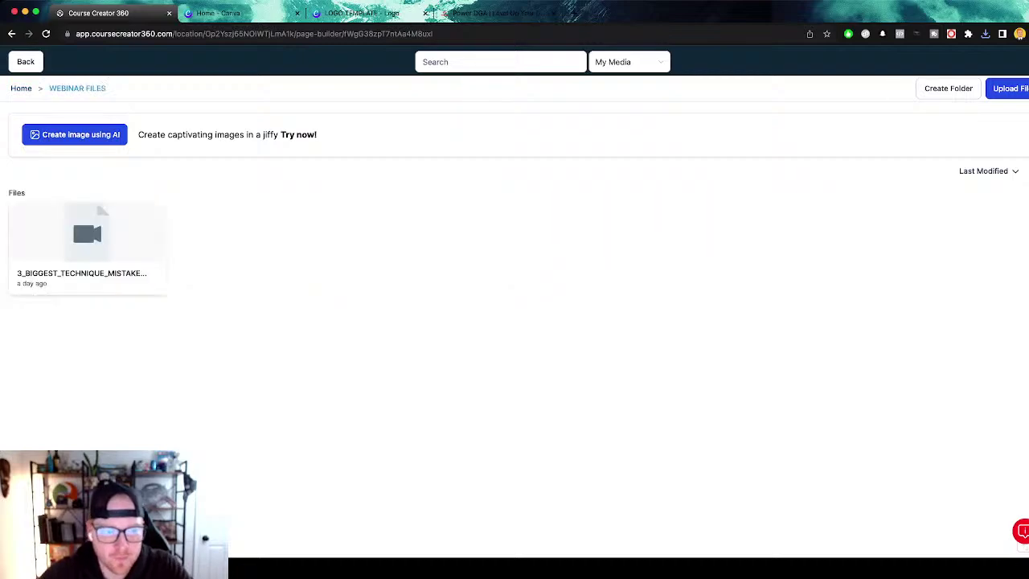
left_click(21, 88)
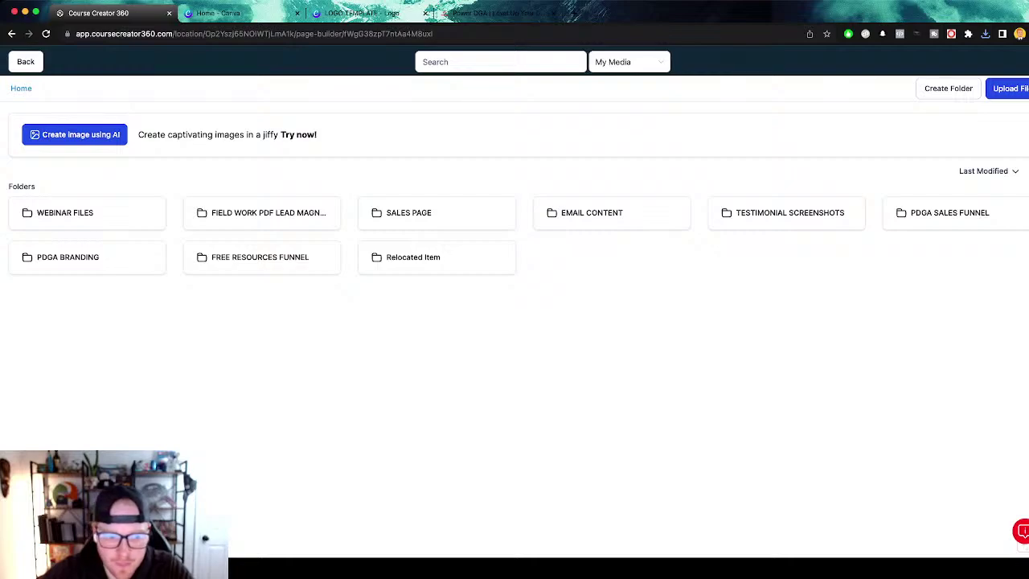
Create a media library folder named "WEBINAR FUNNELS".
left_click(948, 87)
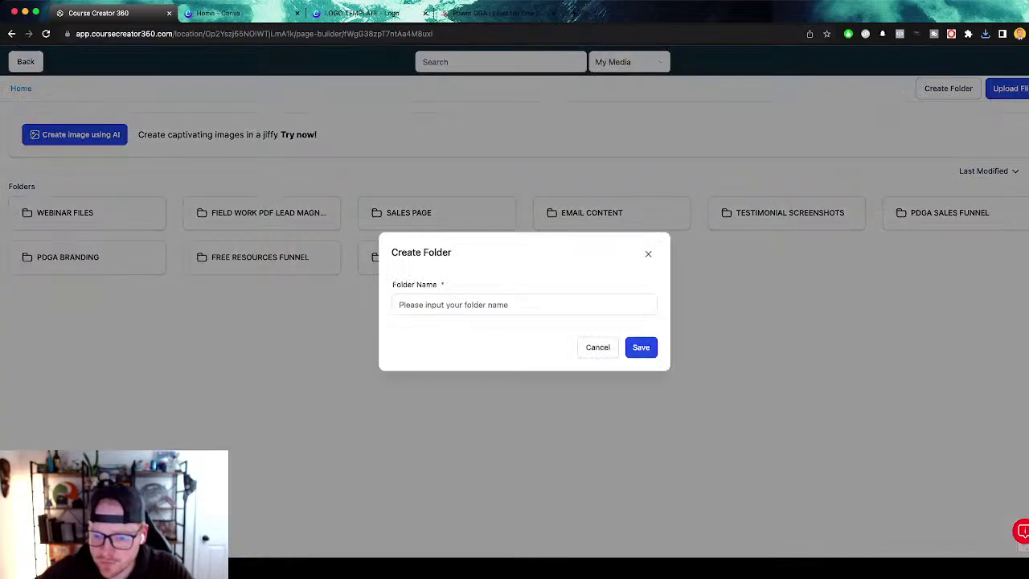
left_click(523, 304)
type("WE")
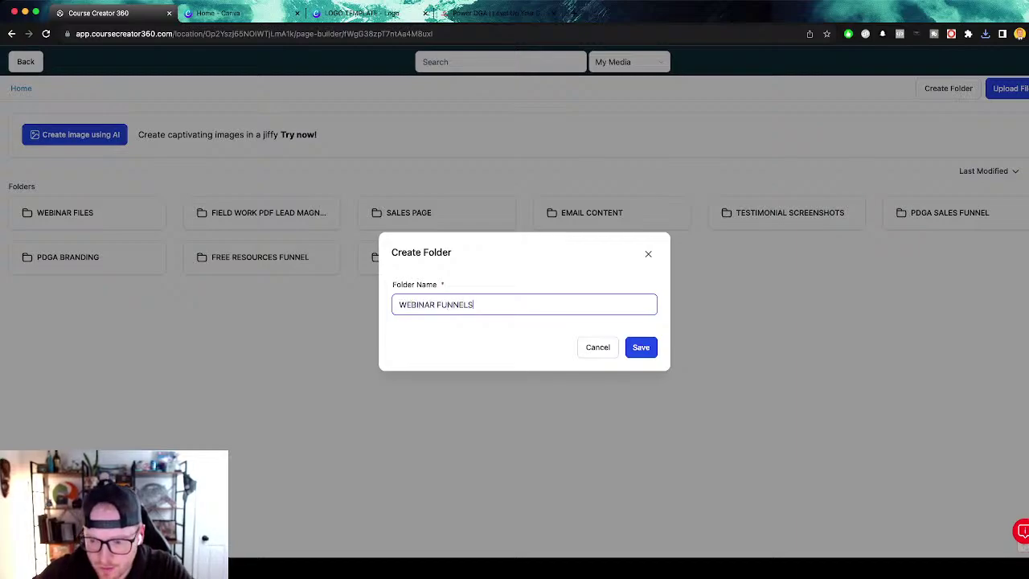
type("BINAR FUNNELS")
key("Return")
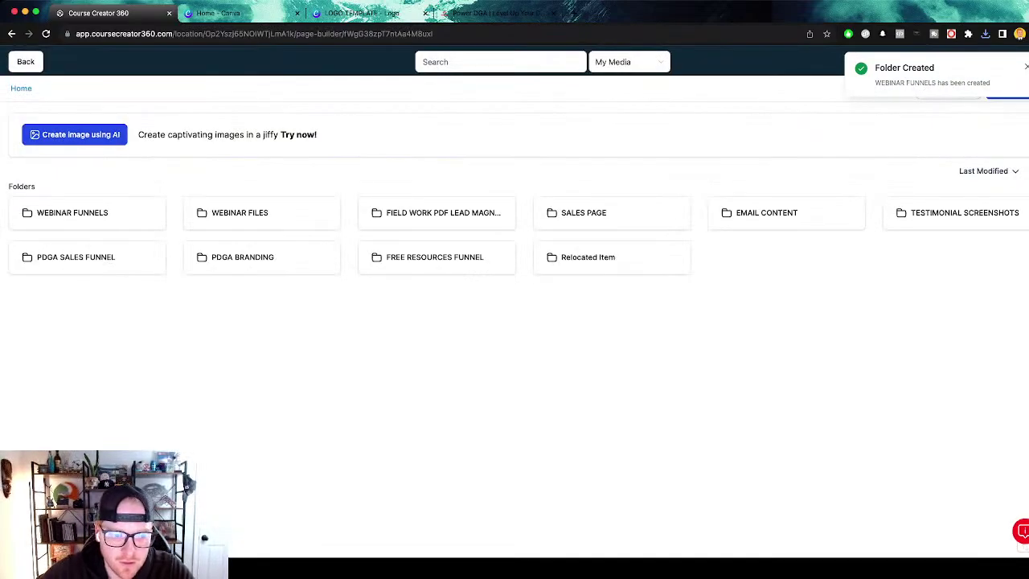
Create a subfolder named "EZRA WEBI 1 - 3 MISTAKES" inside the WEBINAR FUNNELS folder.
left_click(87, 212)
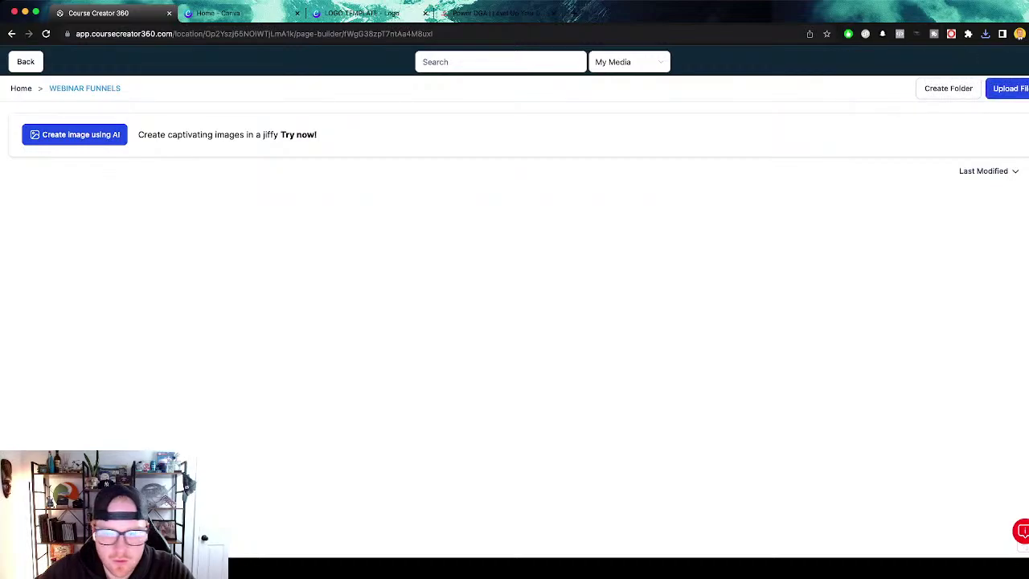
left_click(947, 88)
left_click(523, 305)
type("EZRA WEBI 1 - 3 MISTAKES")
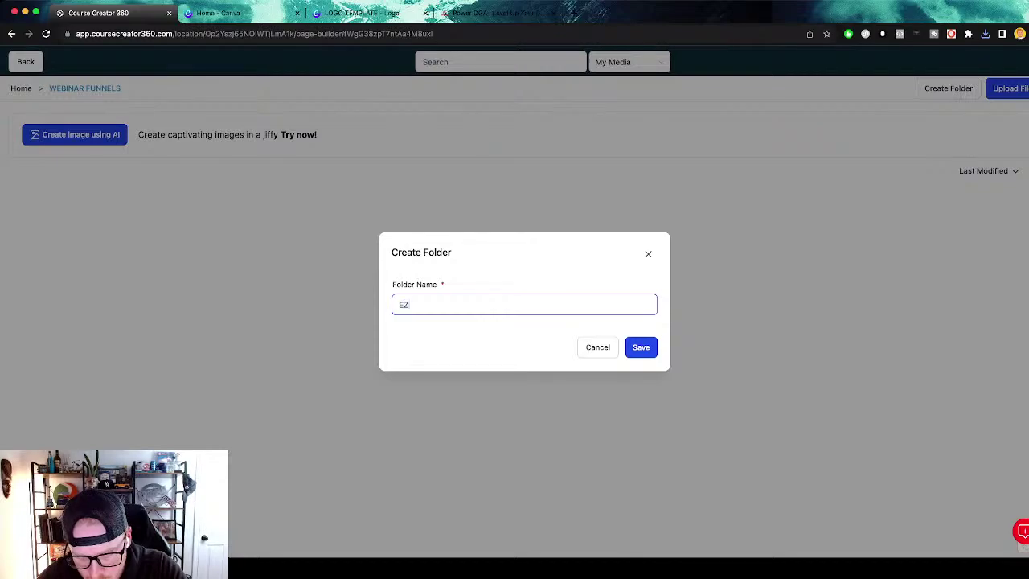
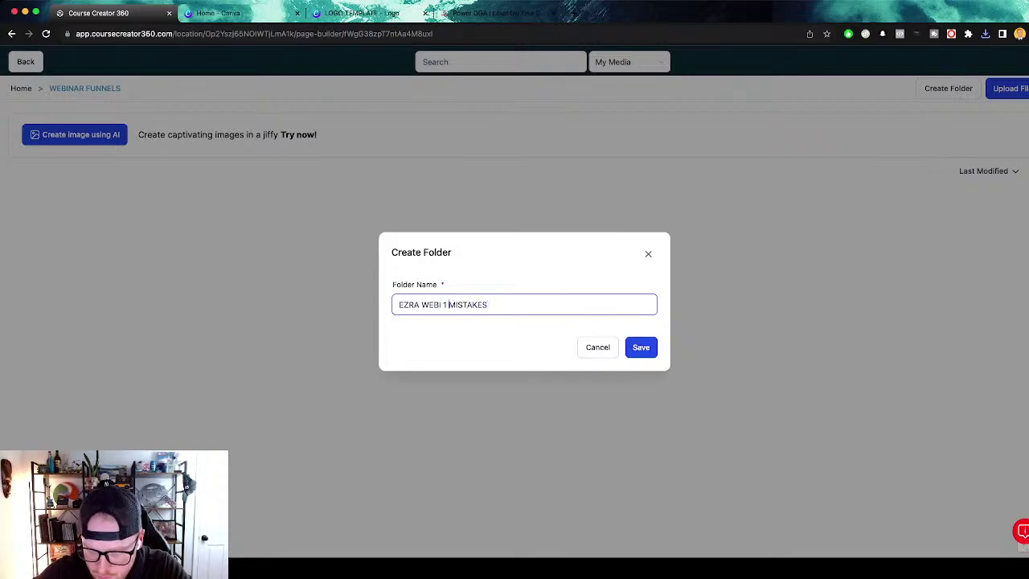
type("- 3")
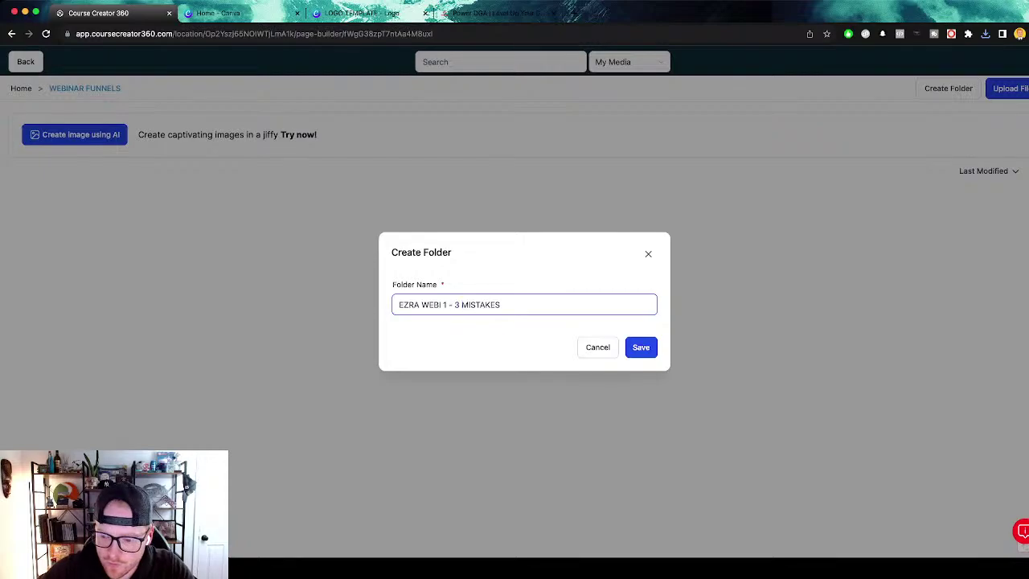
key("Return")
Upload LOGO TEMPLATE (1).png into the EZRA WEBI 1 - 3 MISTAKES folder.
left_click(85, 211)
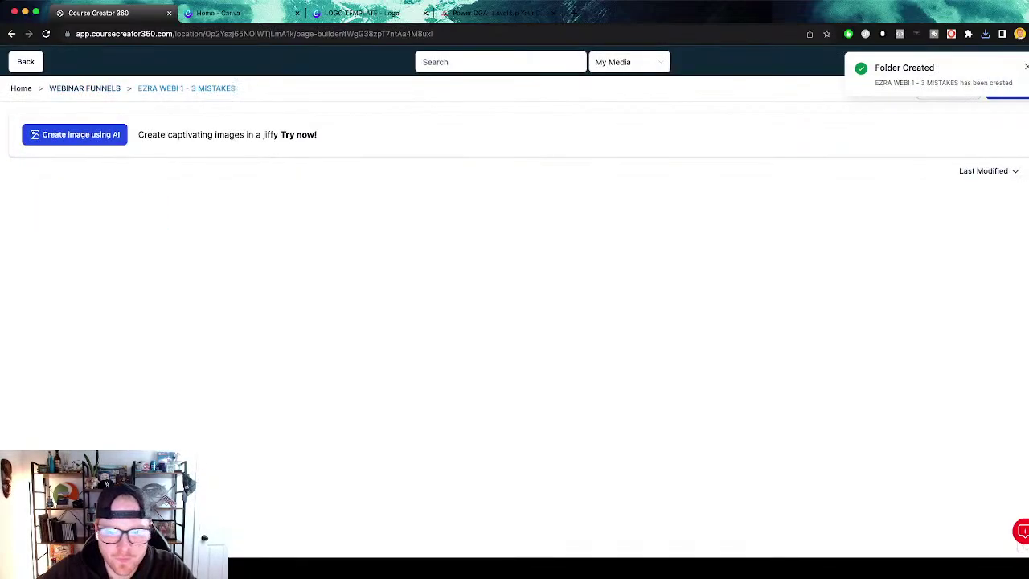
left_click(1026, 67)
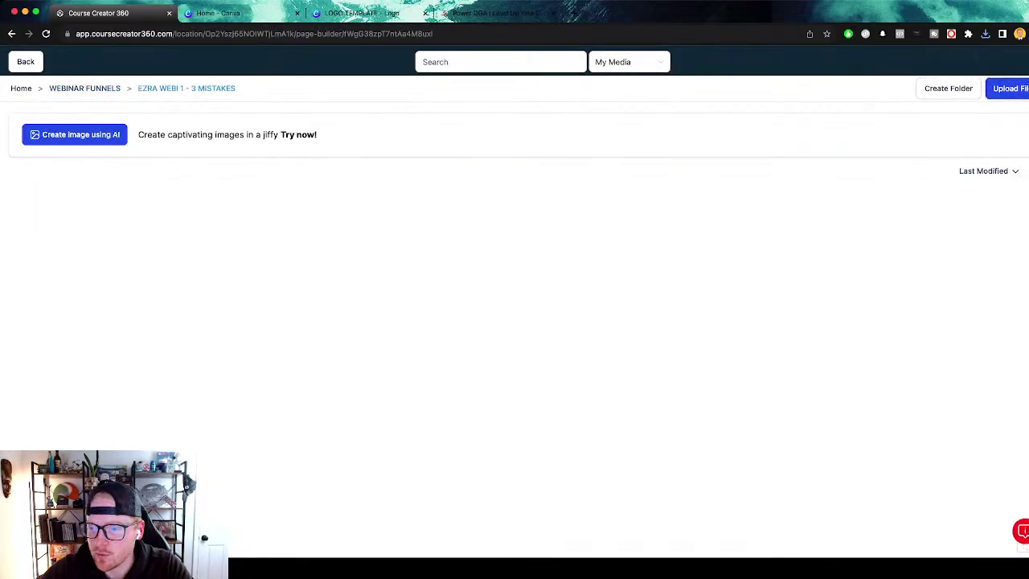
left_click(1009, 88)
key("Return")
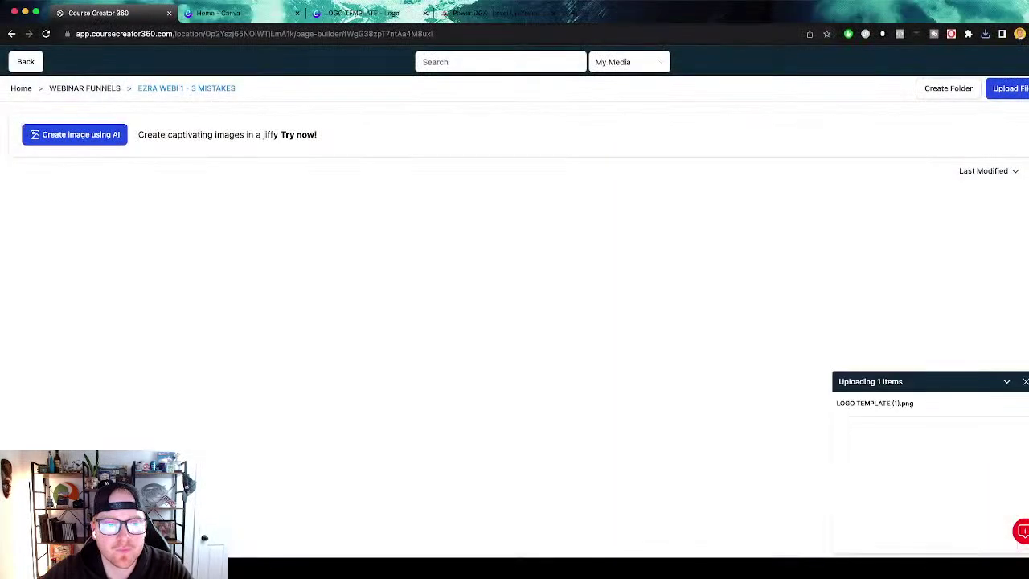
Insert LOGO TEMPLATE (1).png as the first column's image and set its width to 100 px.
double_click(87, 249)
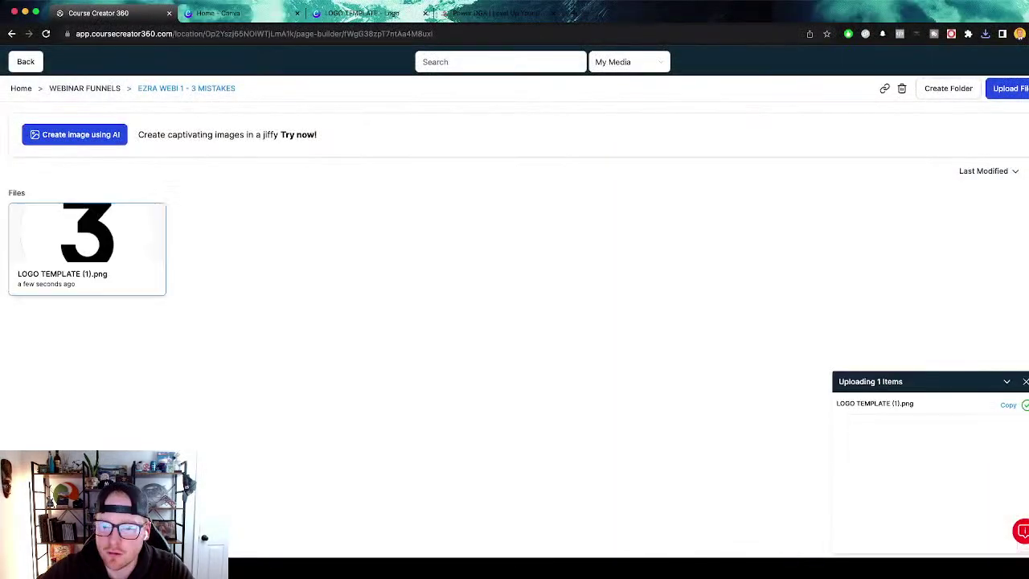
scroll(438, 324, "down", 1)
left_click(948, 351)
type("100")
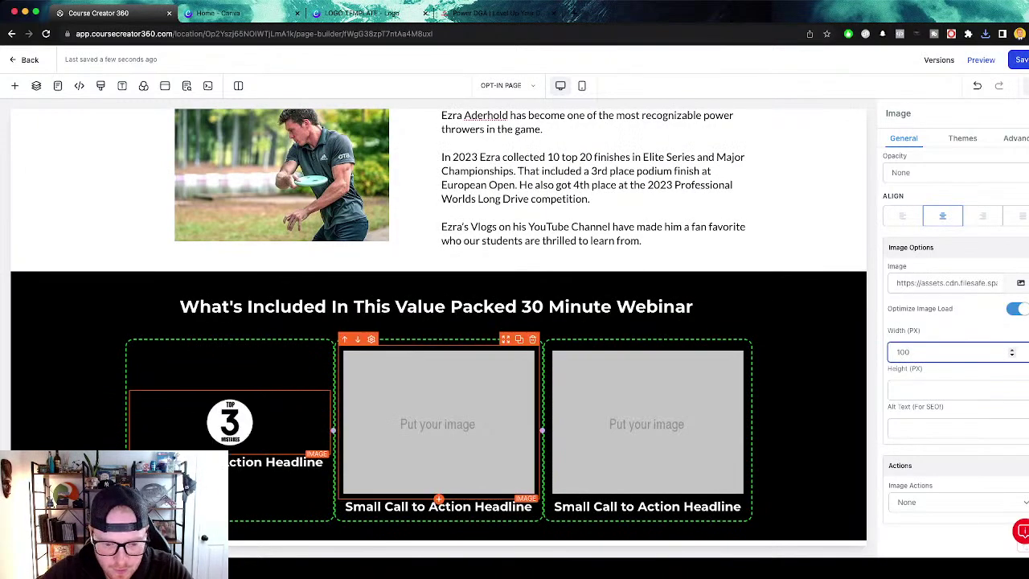
scroll(438, 402, "down", 1)
left_click(80, 386)
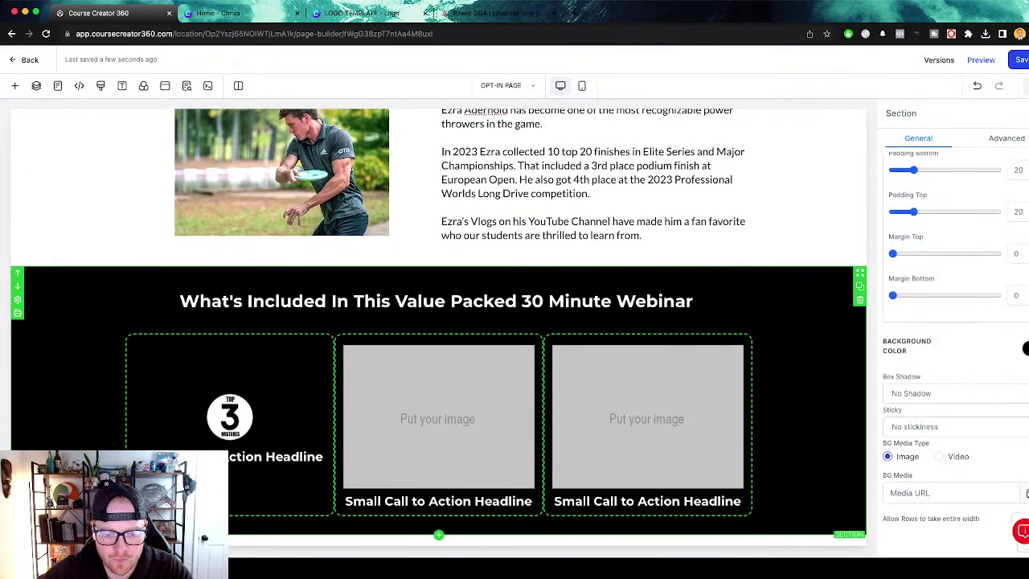
Replace the first column's sub headline with "Learn The Top 3 Mistakes Holding Back Your Game.".
triple_click(265, 457)
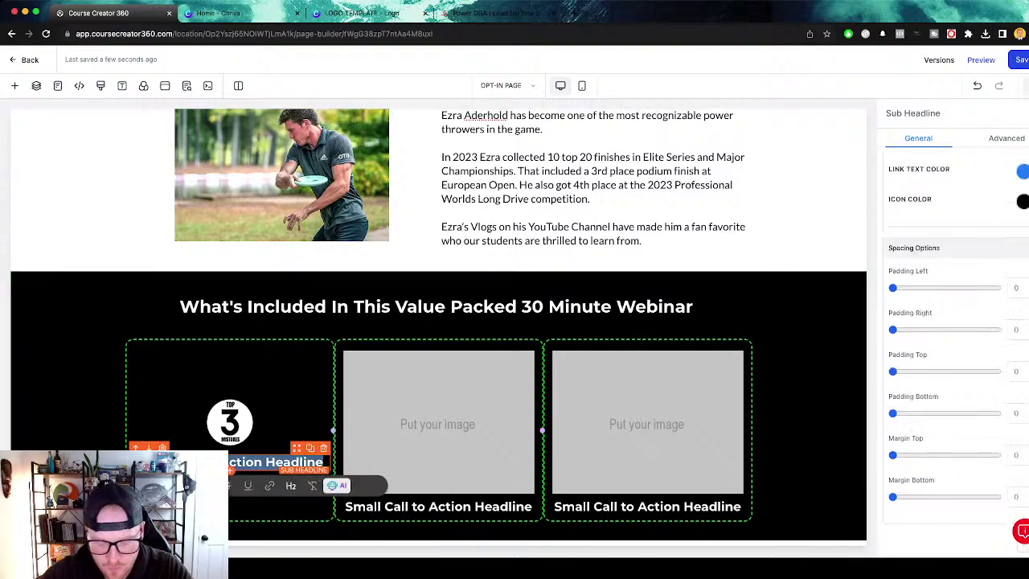
key("BackSpace")
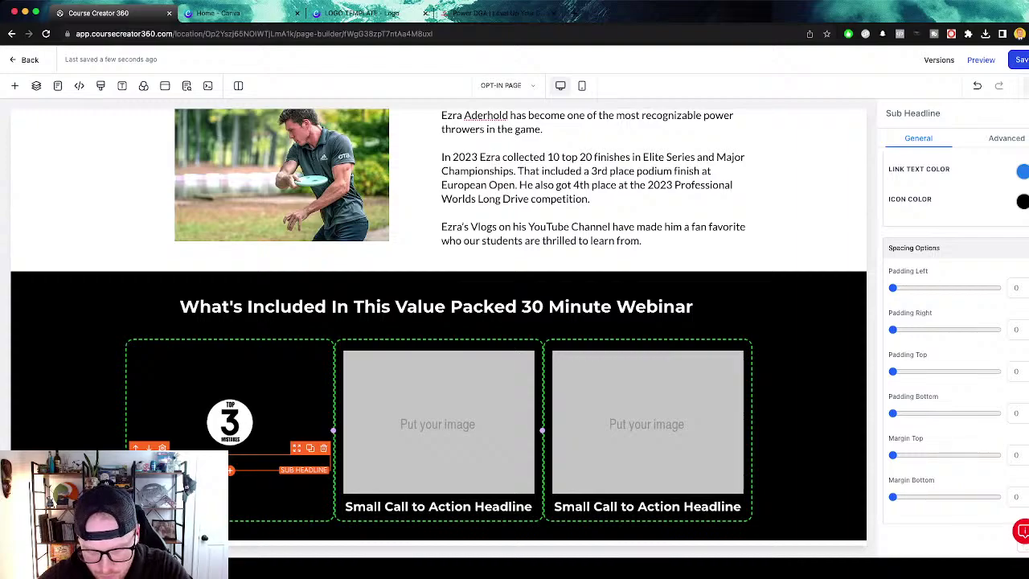
type("RN")
key("BackSpace")
key("BackSpace")
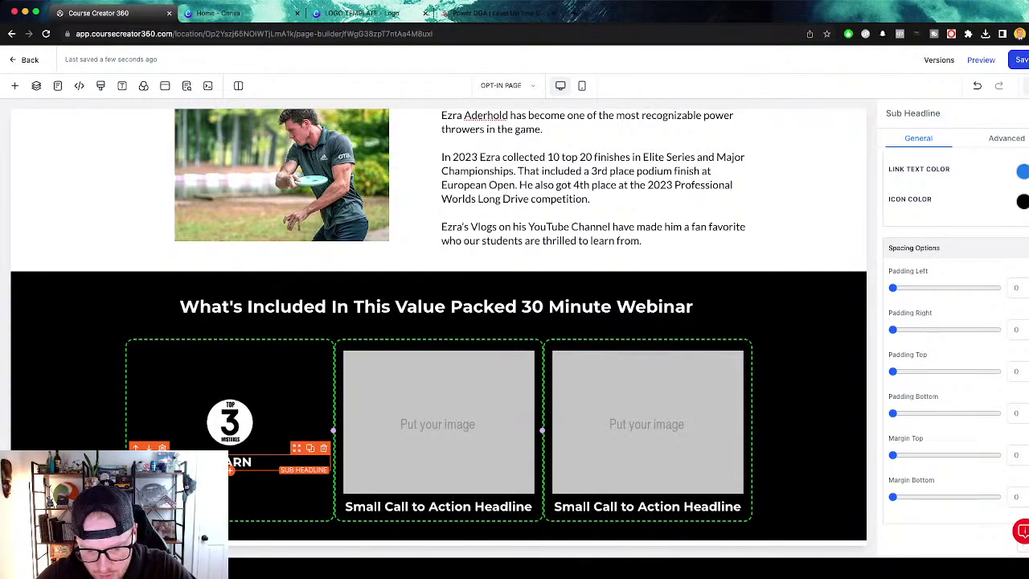
key("BackSpace")
key("BackSpace")
type("ARN")
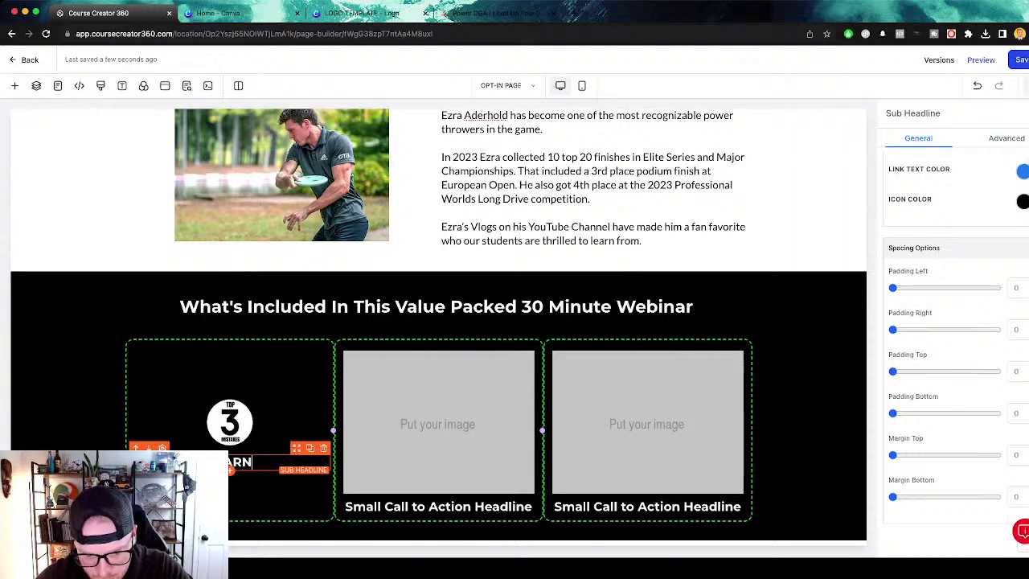
type(" The Top 3 Mistk")
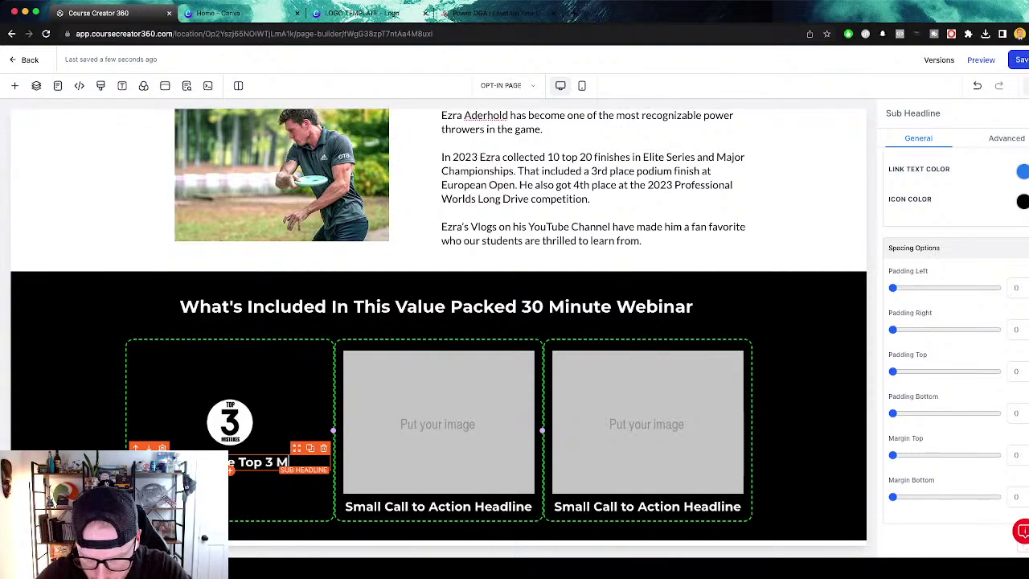
type("es Y")
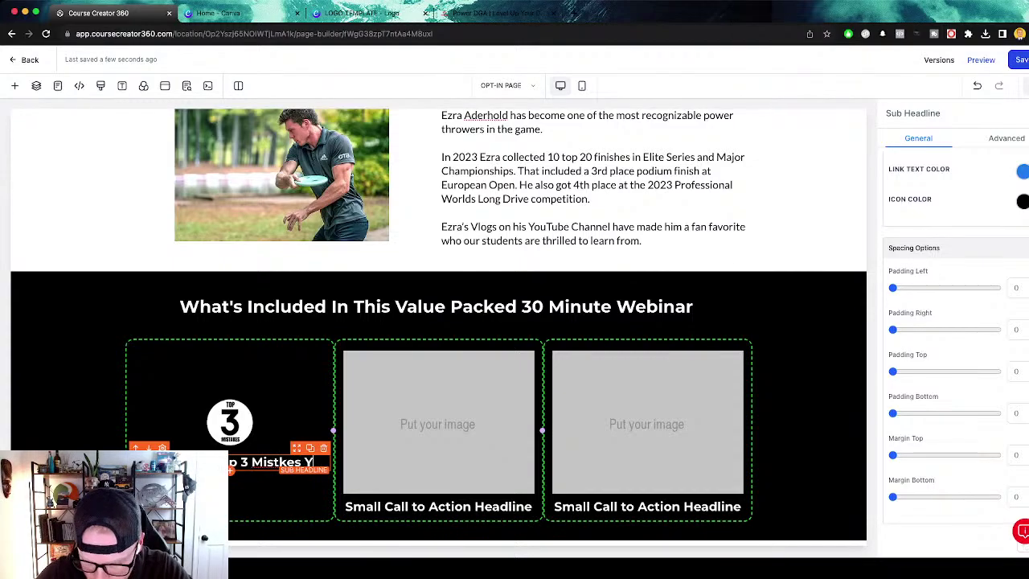
type("ou're")
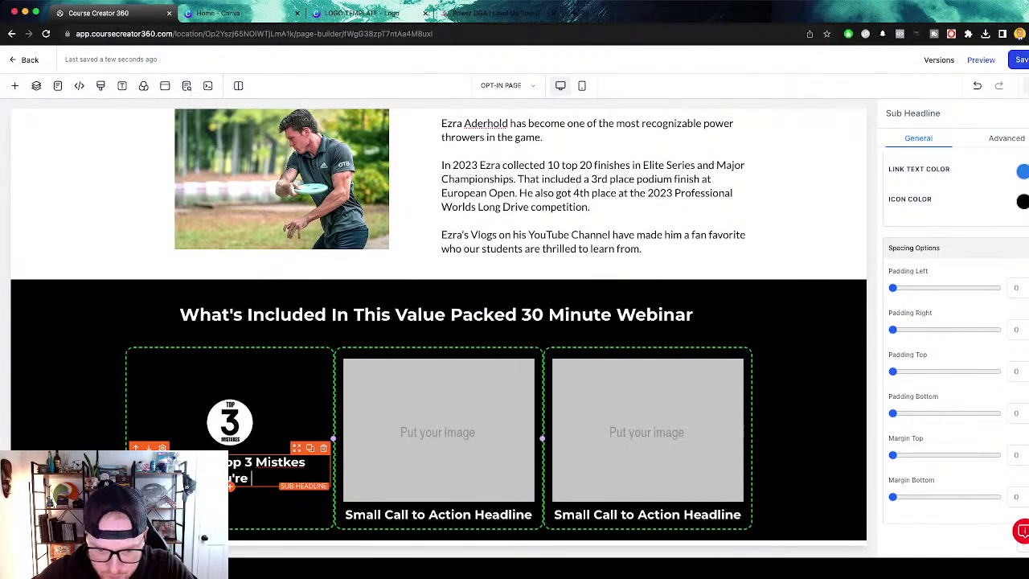
double_click(280, 462)
type("Mistakes")
double_click(240, 479)
key("BackSpace")
type("Holding Back Your Game")
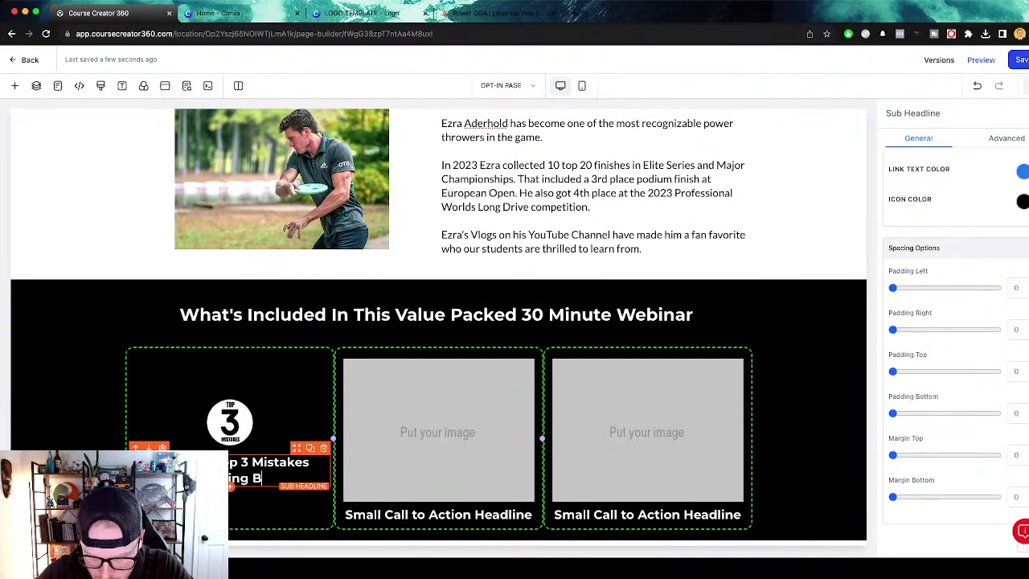
type(".")
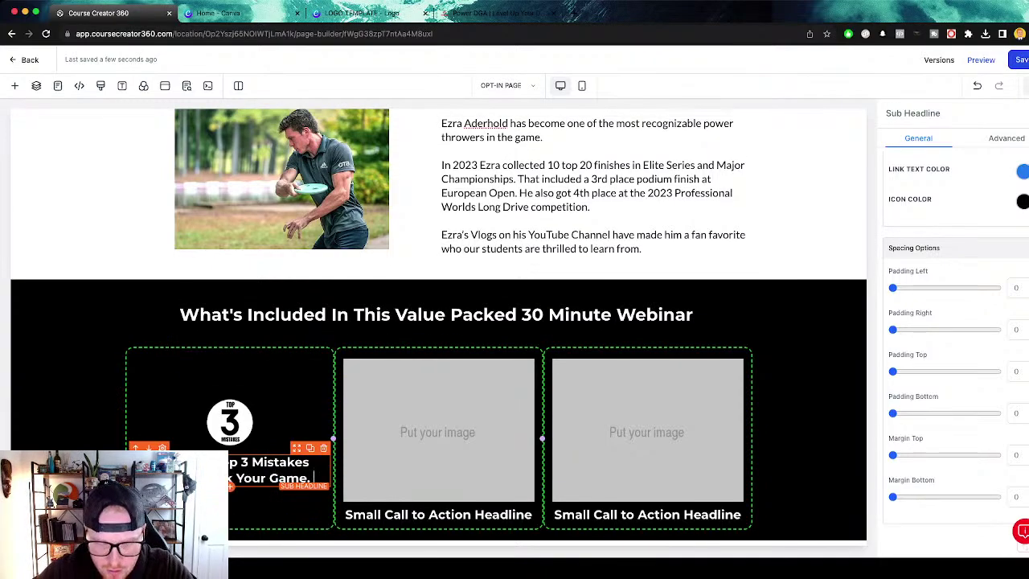
Set the font size of the first column's sub headline to 15.
key("super+a")
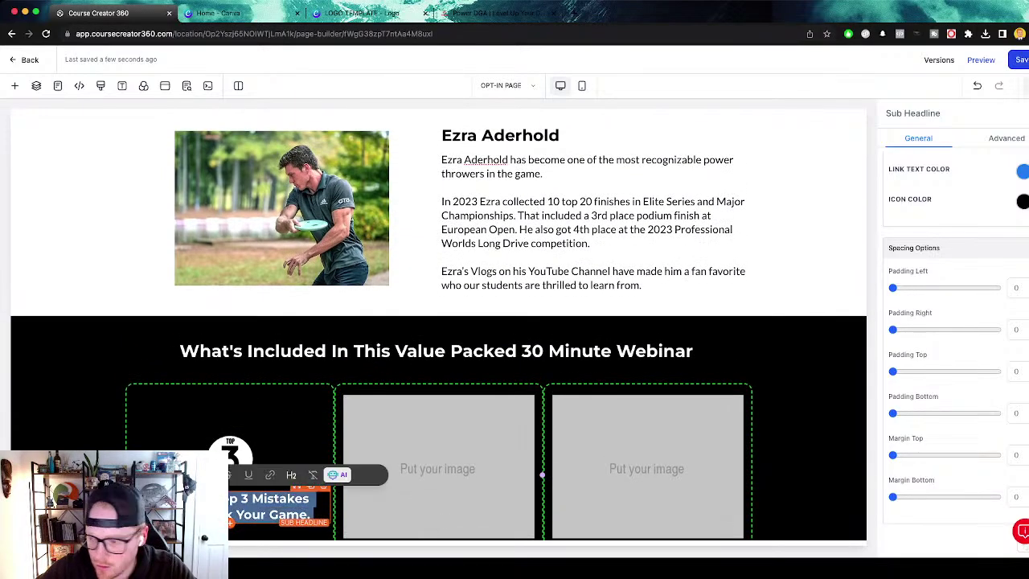
scroll(954, 337, "up", 6)
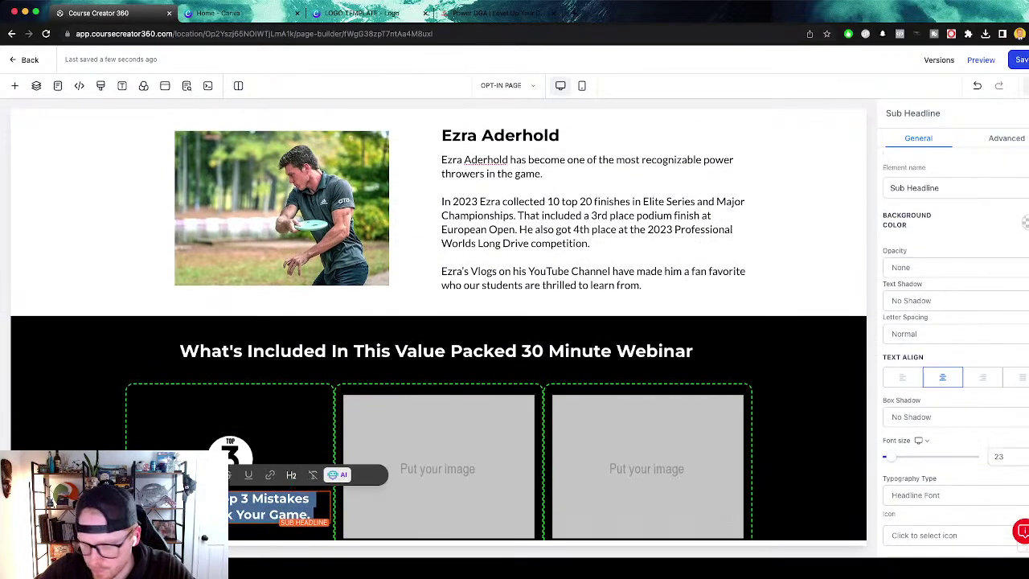
double_click(999, 456)
type("15")
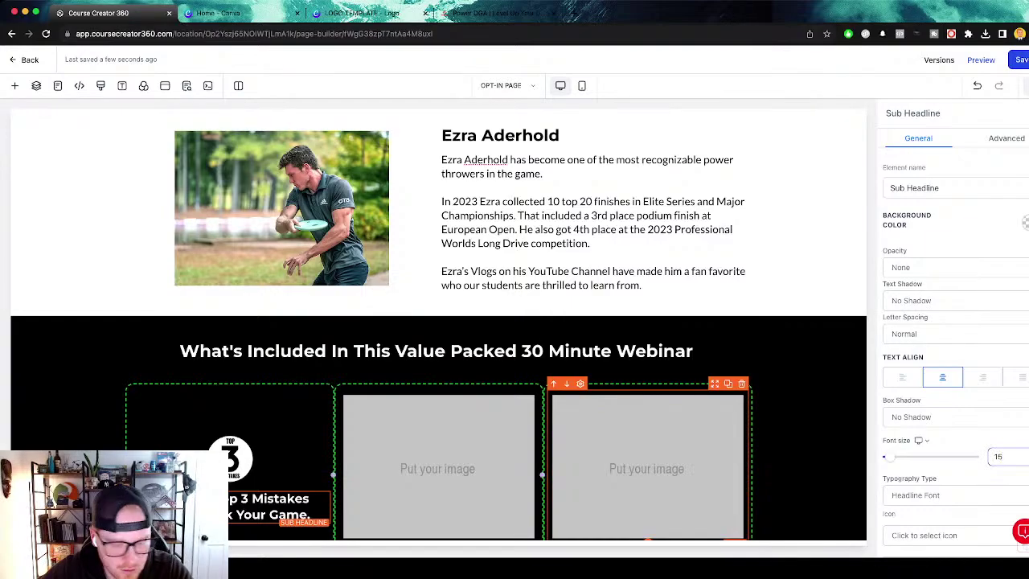
Review the page layout from the hero section through the instructor section to the webinar contents.
scroll(439, 333, "up", 1)
scroll(438, 333, "up", 5)
scroll(439, 333, "down", 2)
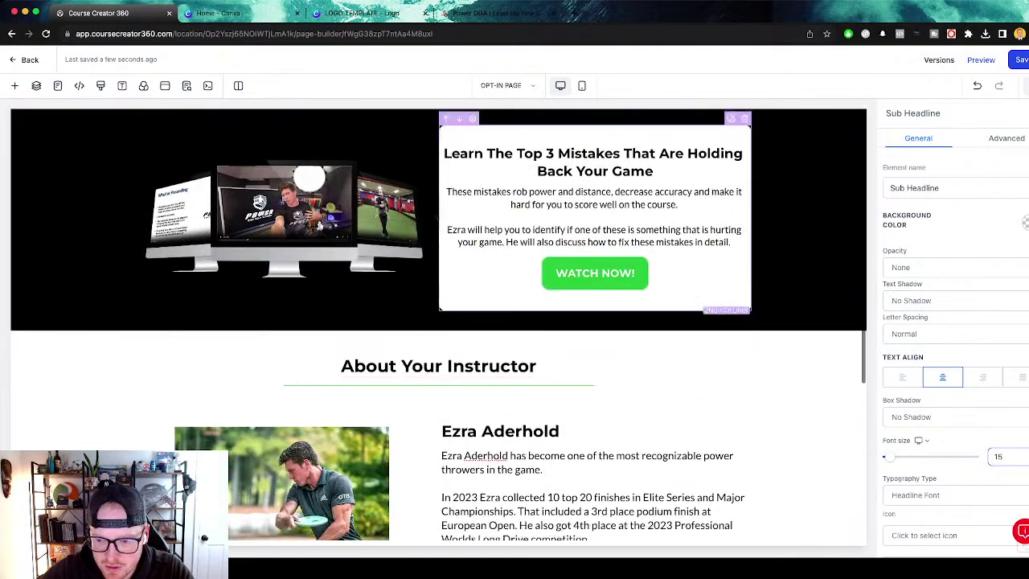
scroll(438, 334, "up", 2)
scroll(438, 389, "down", 5)
scroll(438, 389, "up", 2)
scroll(438, 389, "up", 3)
scroll(438, 389, "down", 5)
scroll(438, 389, "up", 2)
scroll(438, 389, "down", 2)
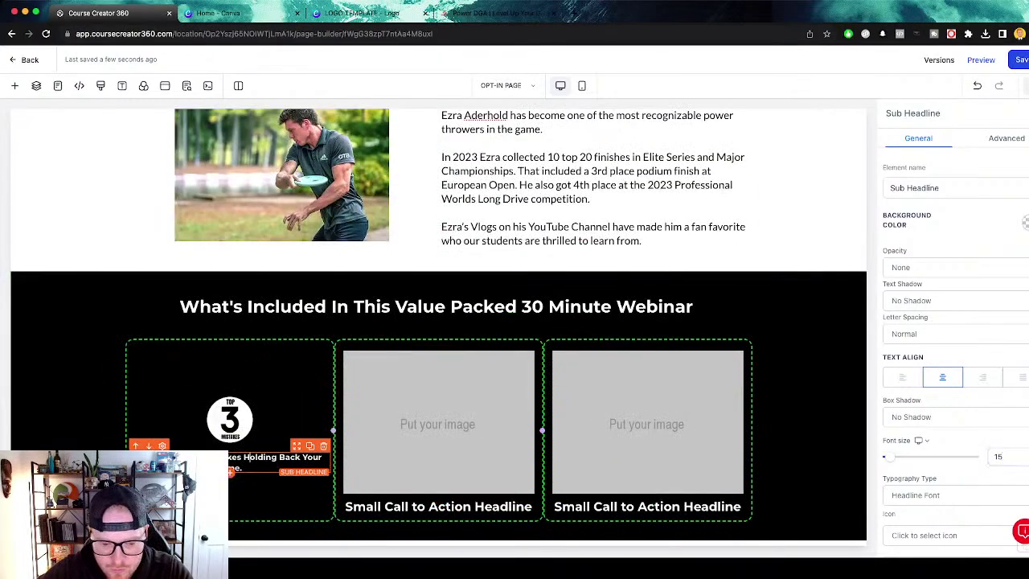
Delete the two placeholder image columns and duplicate the Top 3 Mistakes column twice in their place.
left_click(438, 497)
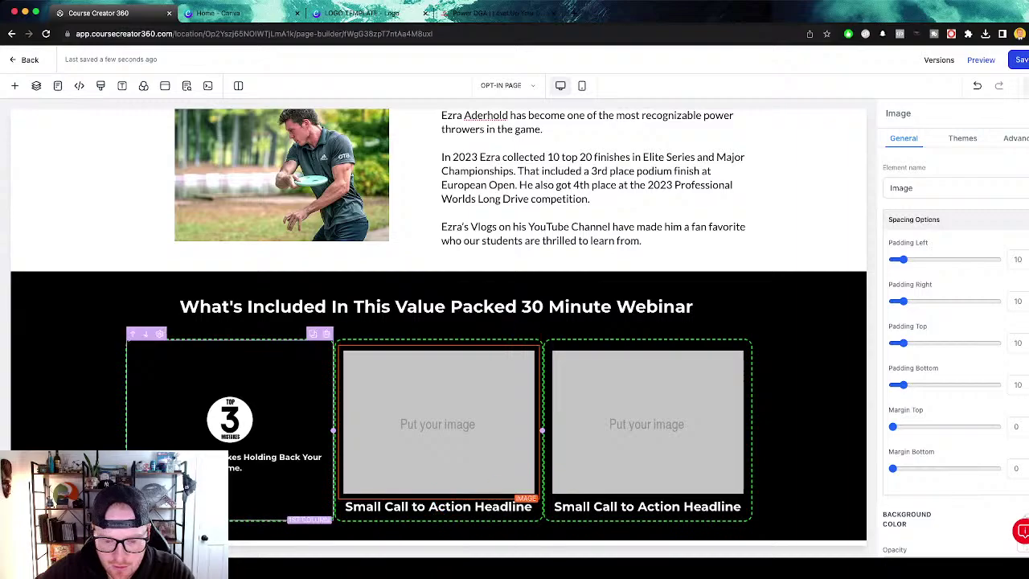
left_click(244, 468)
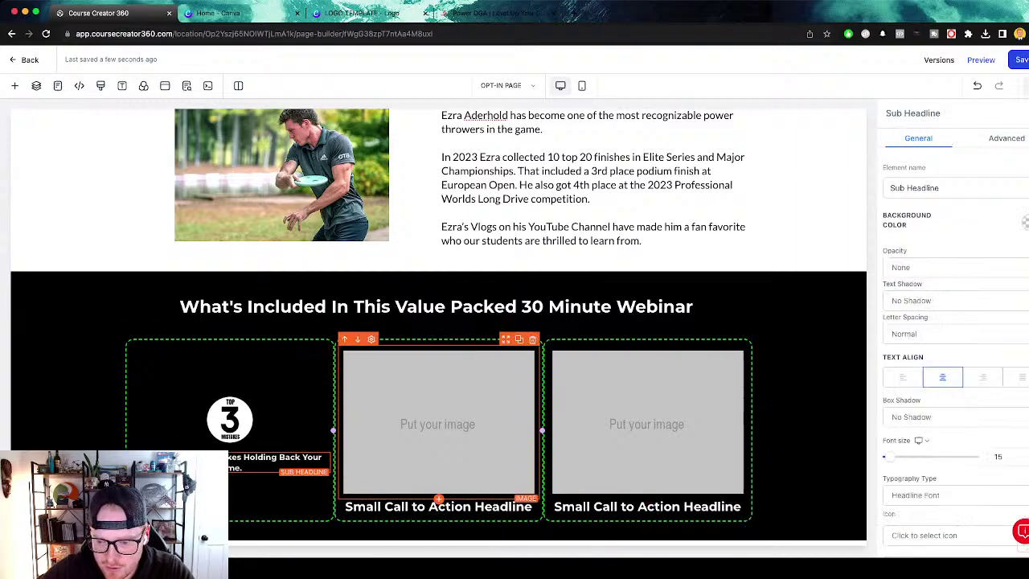
left_click(536, 333)
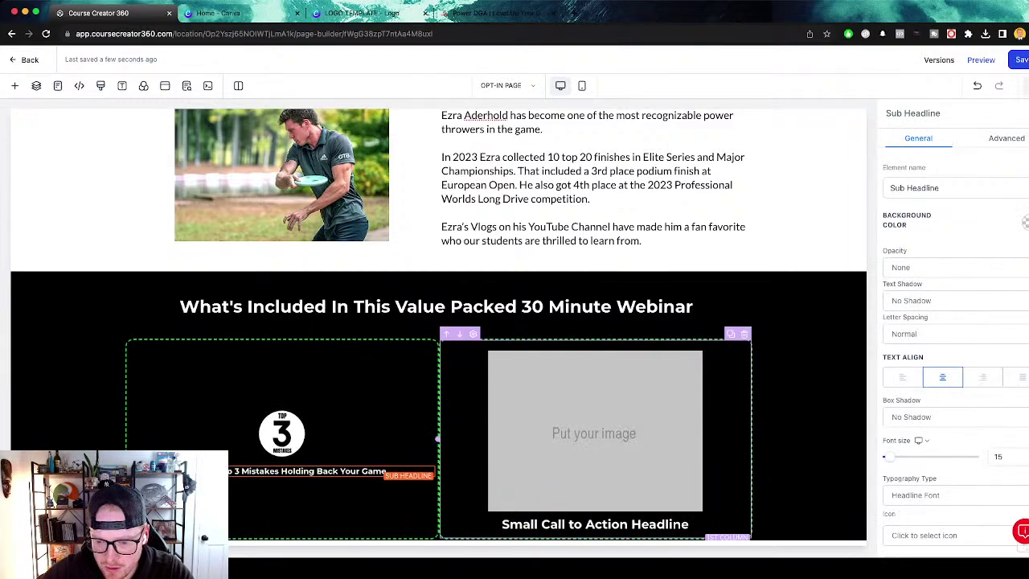
left_click(743, 334)
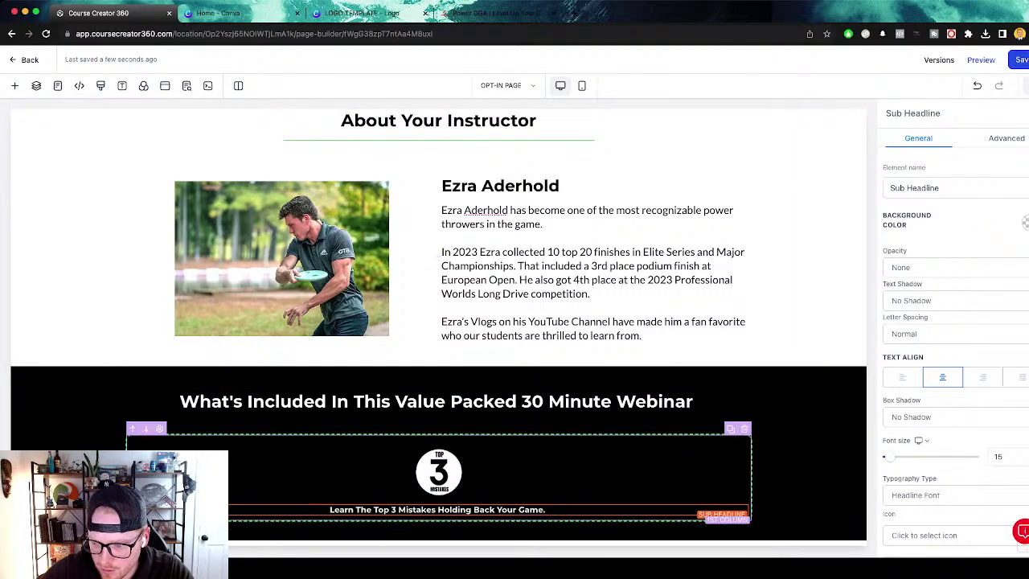
left_click(731, 428)
left_click(730, 429)
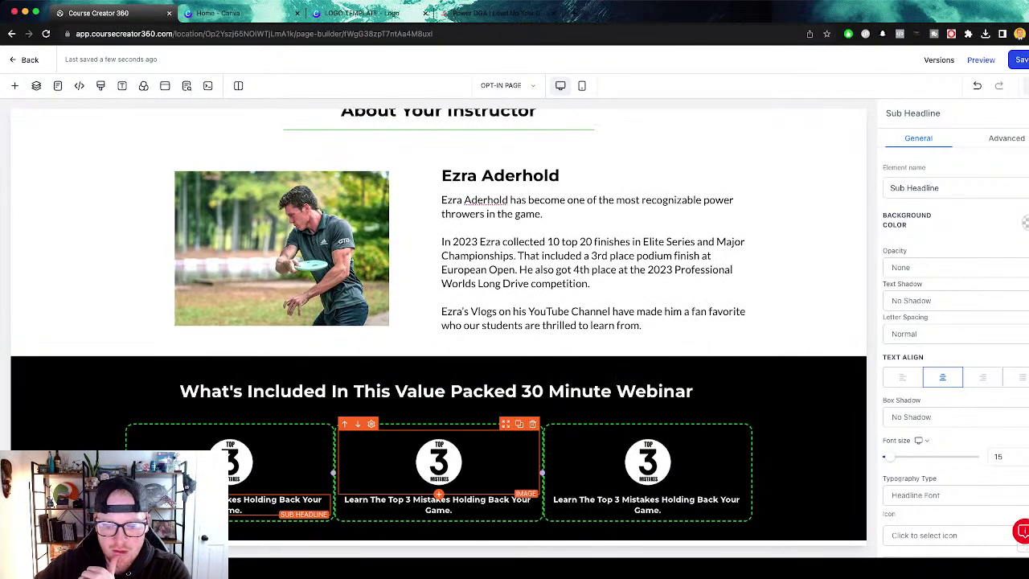
Replace the middle column's sub headline with "Bonus Question & Answer Session Replay".
triple_click(438, 502)
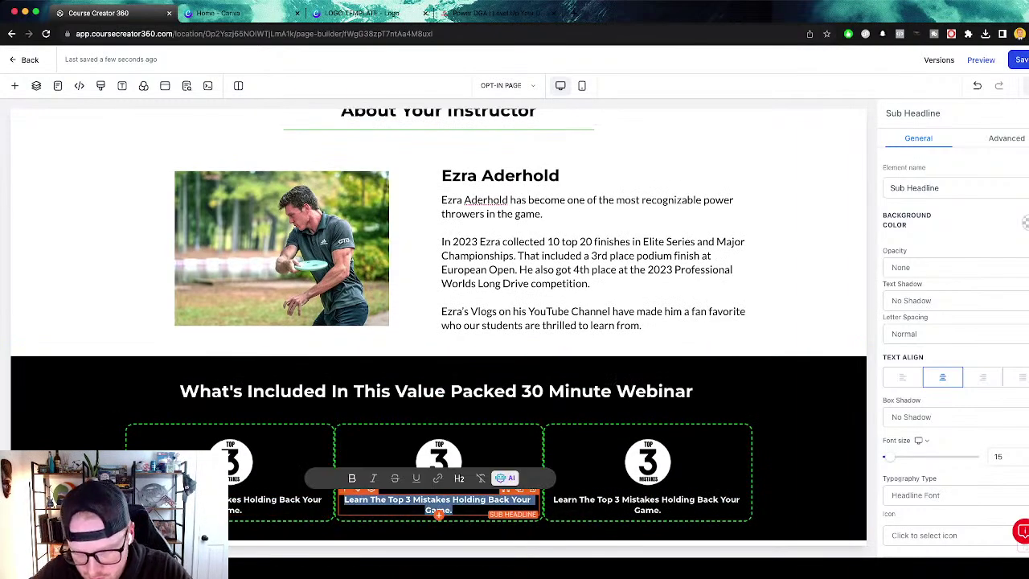
type("Bonus Questi")
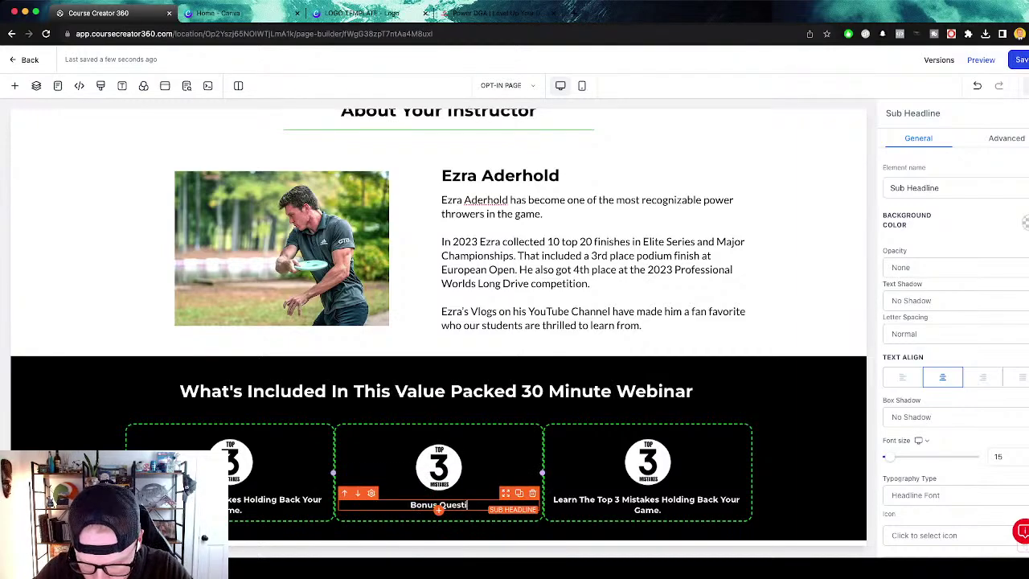
type("on & Answer")
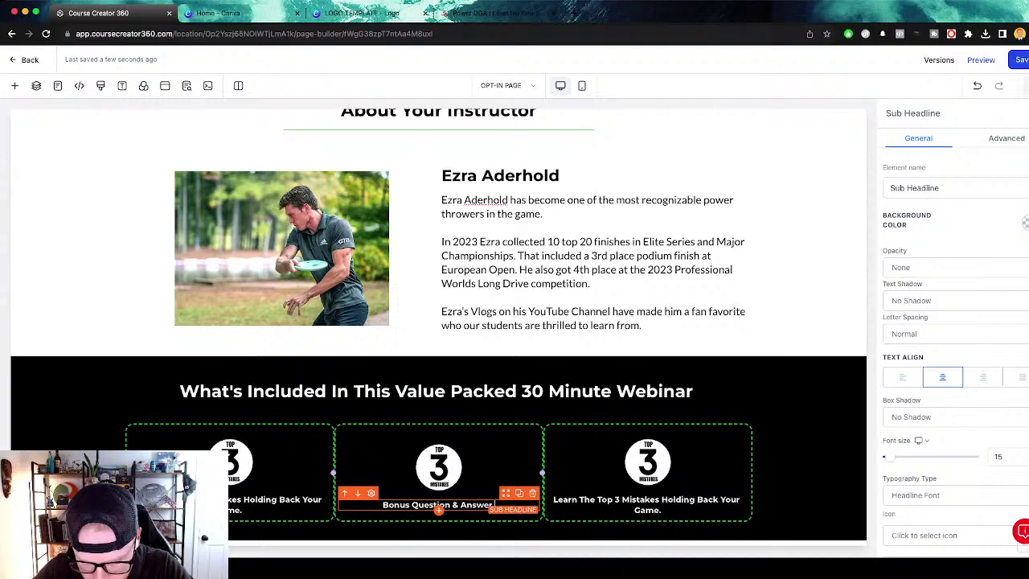
type(" Replay")
key("BackSpace")
key("BackSpace")
key("BackSpace")
key("BackSpace")
key("BackSpace")
key("BackSpace")
type("Session Replay")
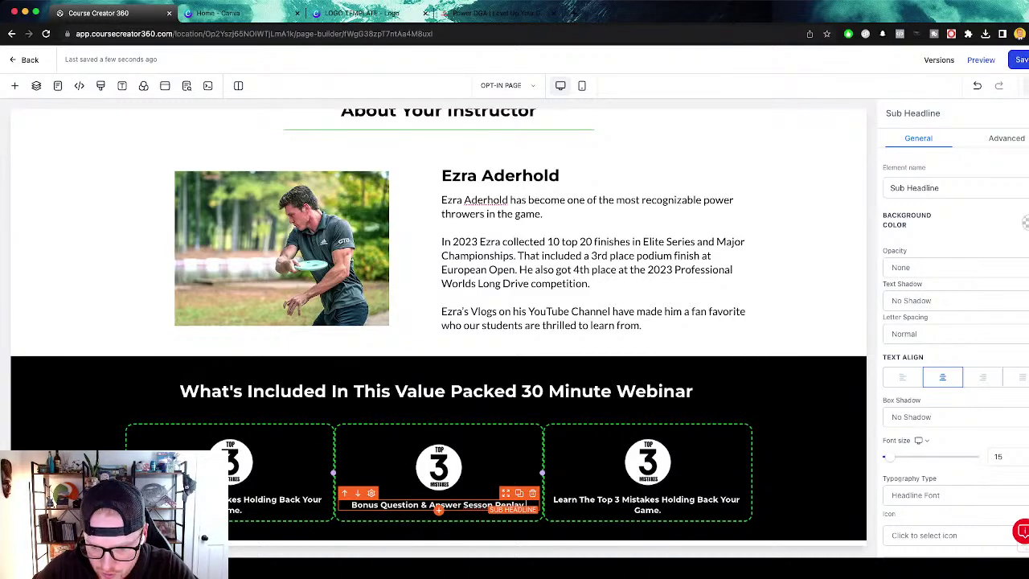
double_click(478, 505)
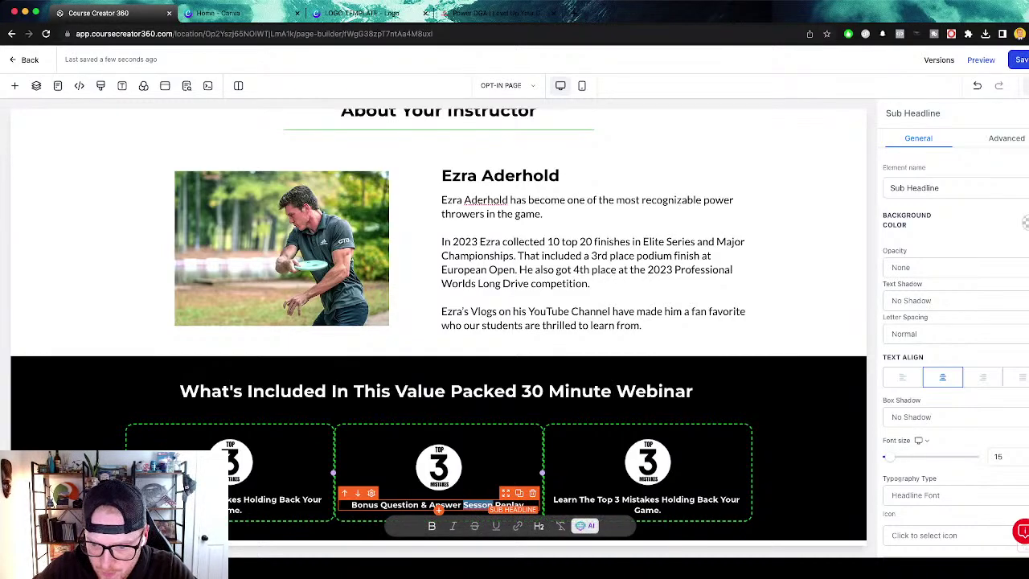
type("Session")
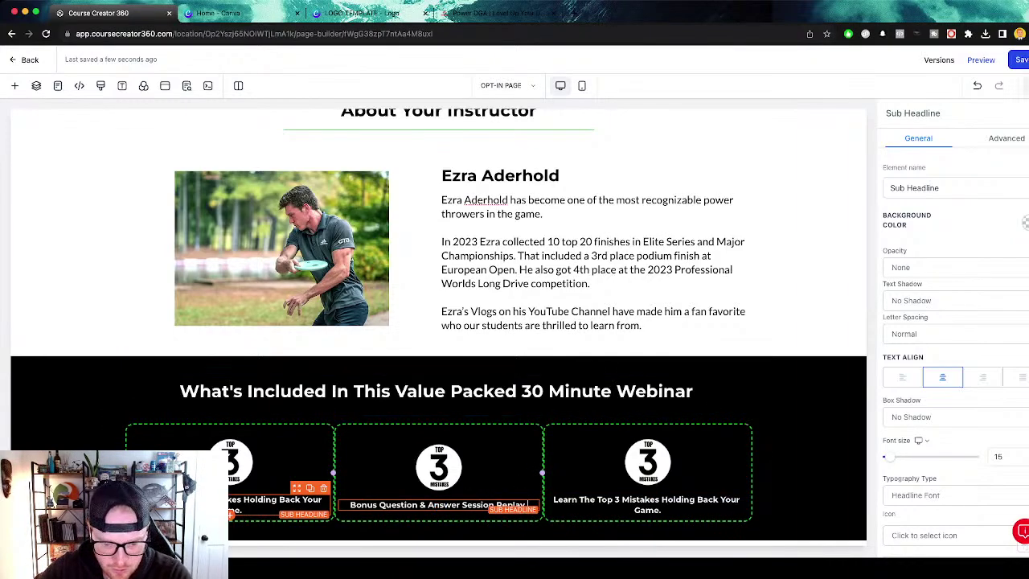
Change the ending of the first column's sub headline to "Holding You Back".
left_click_drag(244, 510, 279, 499)
key("BackSpace")
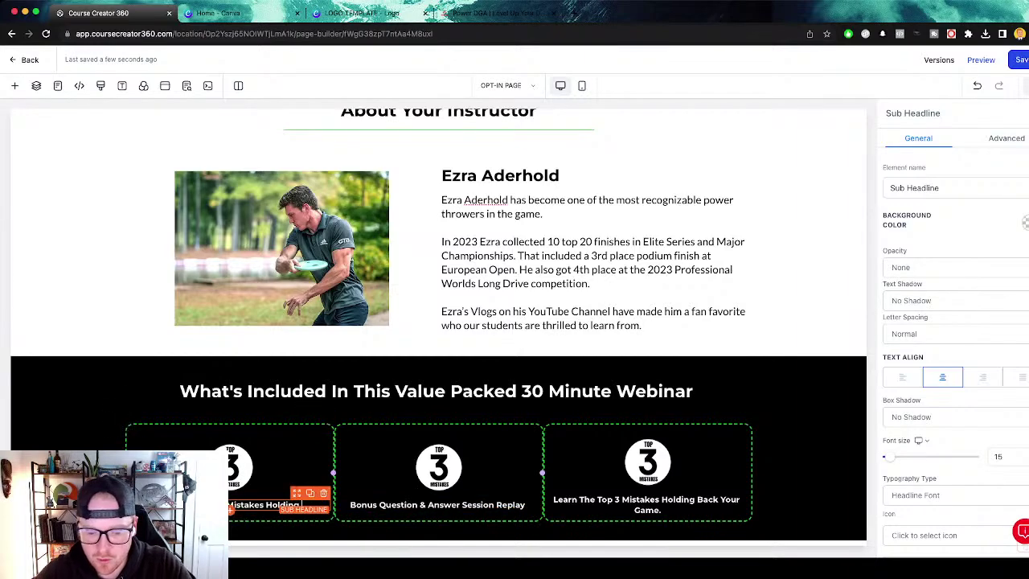
type("You Back")
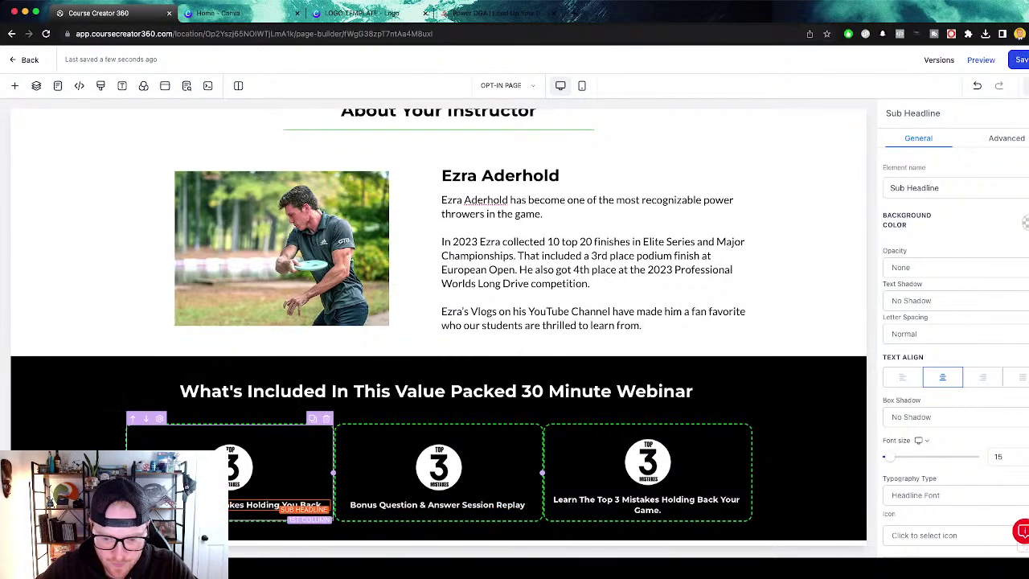
left_click(281, 531)
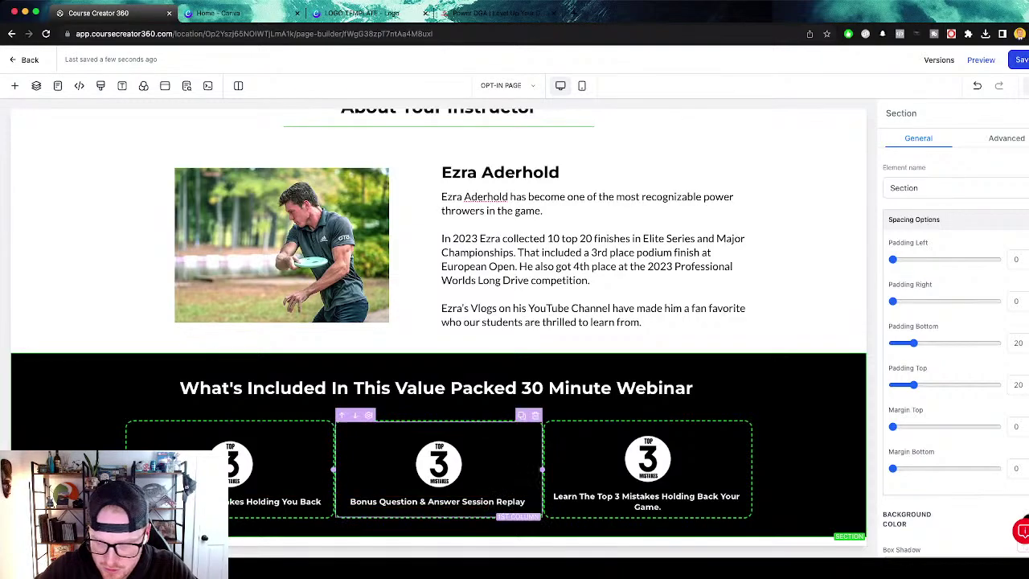
Replace the third column's sub headline with "Exclusive Power DGA Offer From Ezra".
triple_click(644, 497)
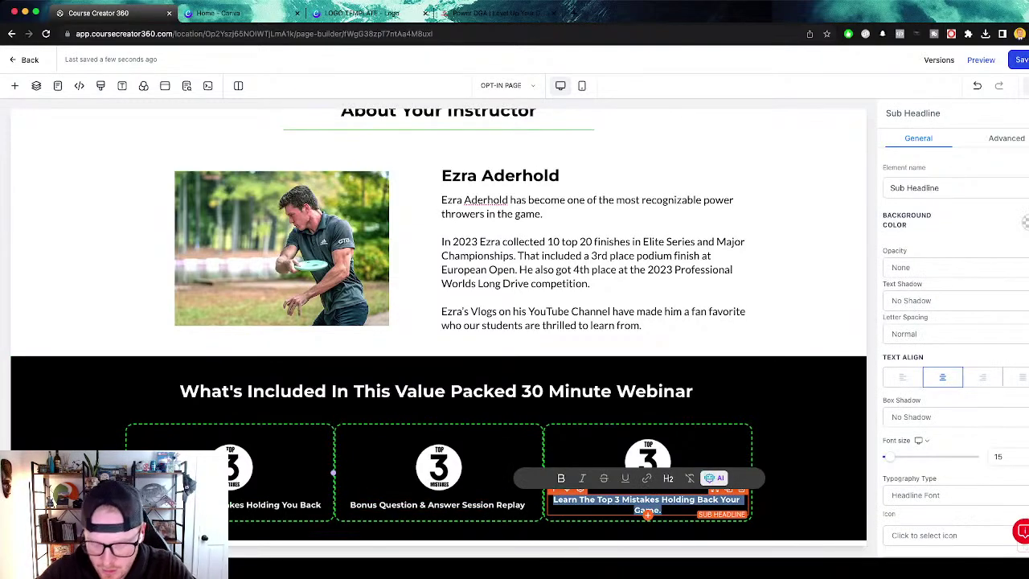
key("BackSpace")
type("Exclusive")
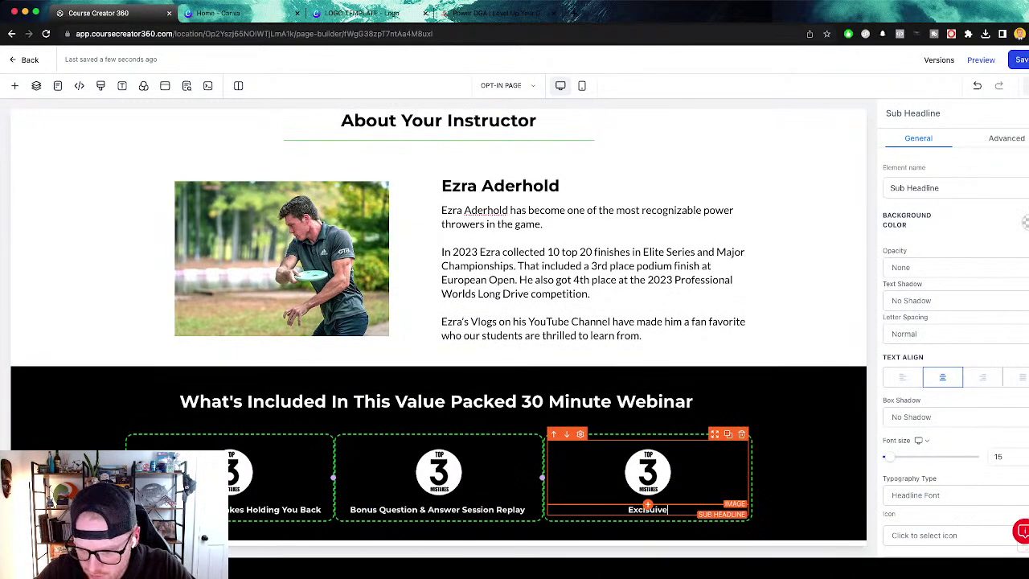
key("super+a")
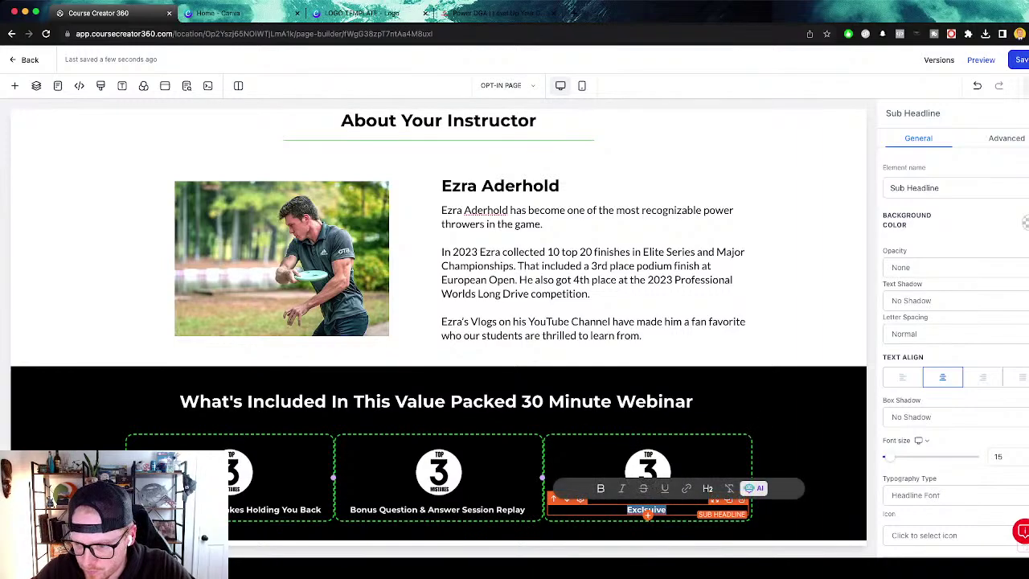
key("Right")
type("Pow")
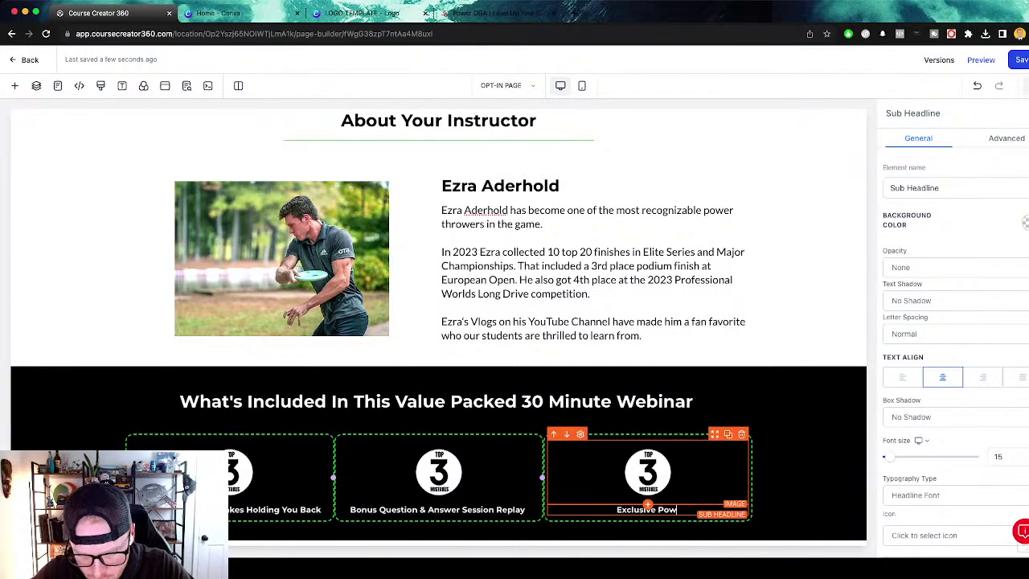
type("er DGA O")
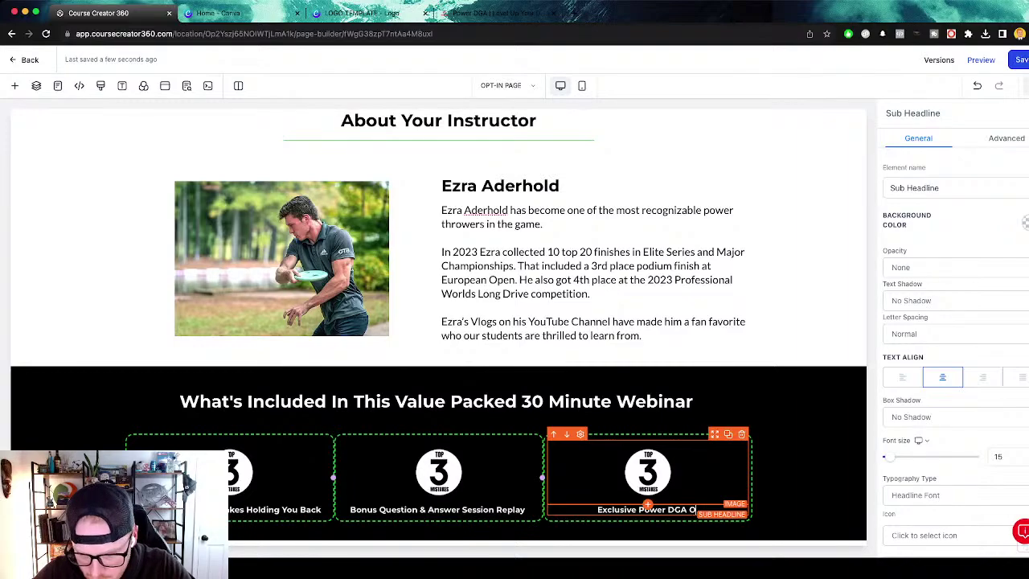
type("ffer From Ezra")
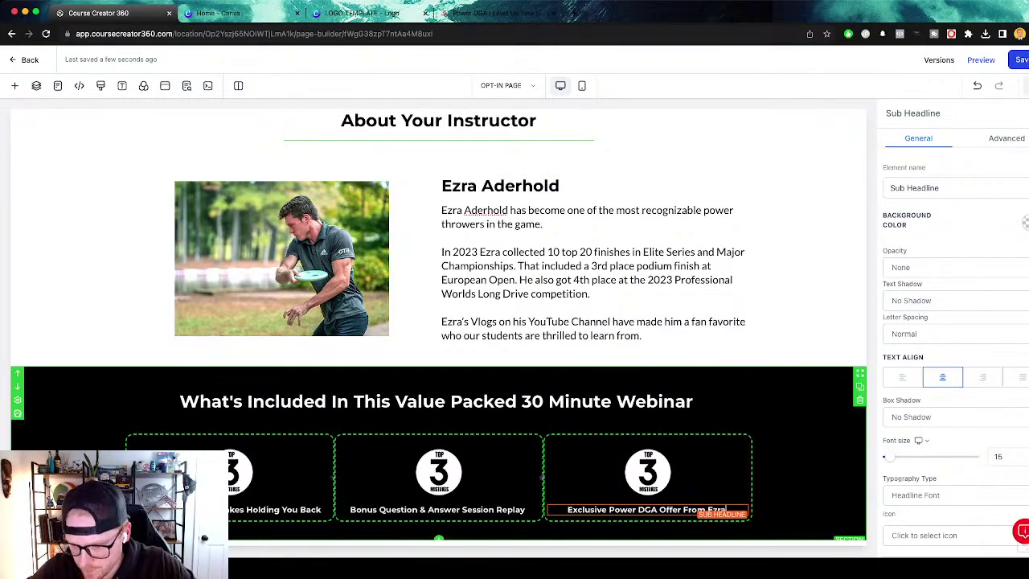
left_click(802, 476)
Remove "Power DGA" from the third column's sub headline so it reads "Exclusive Offer From Ezra".
left_click(681, 509)
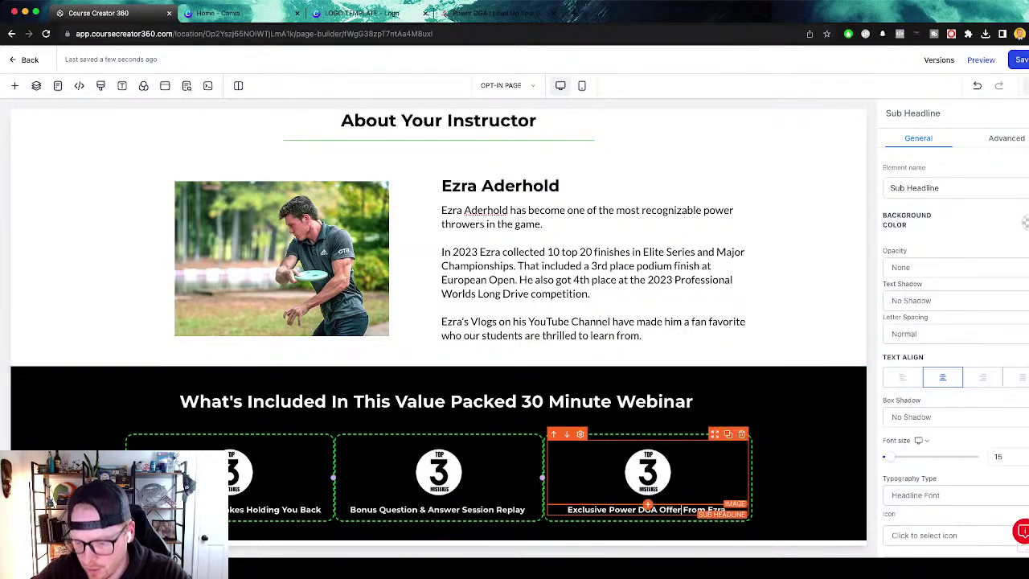
left_click_drag(657, 508, 609, 509)
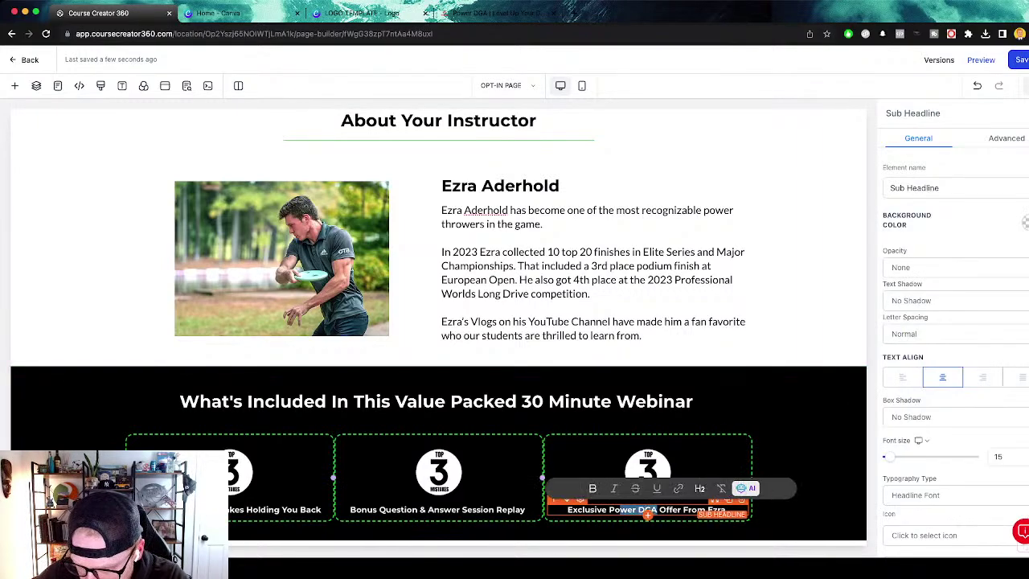
key("BackSpace")
key("BackSpace")
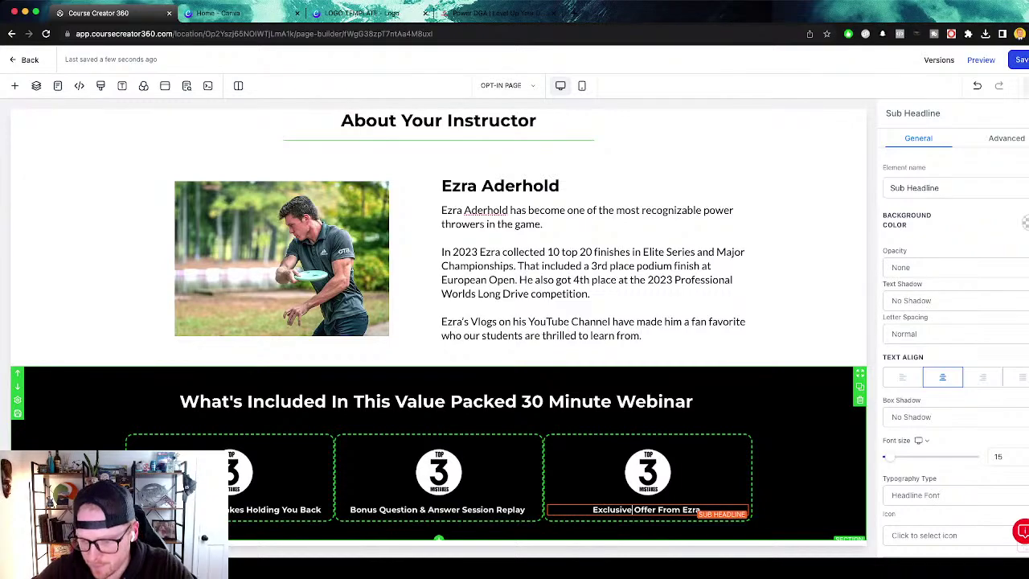
left_click(796, 482)
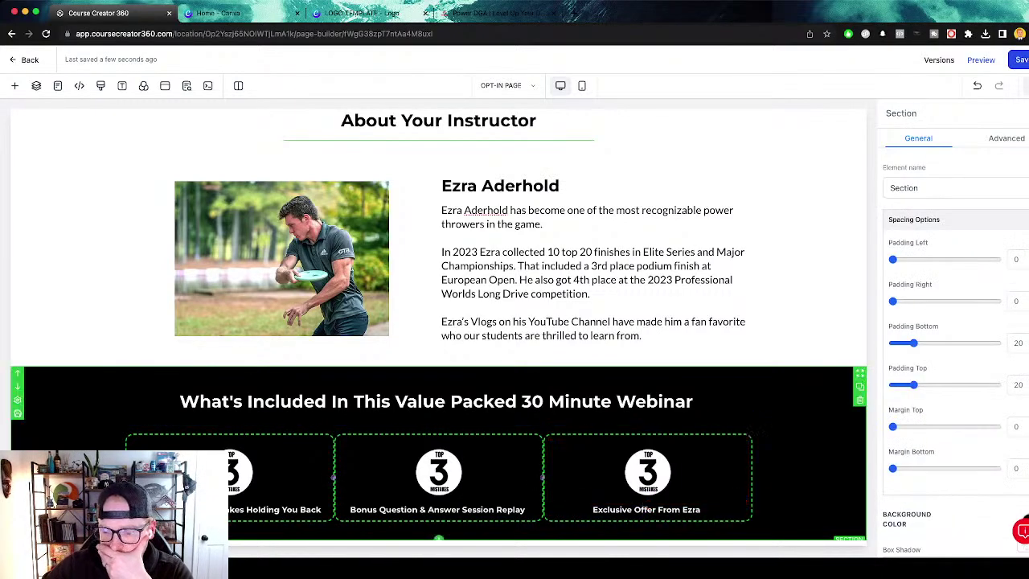
Examine the opt-in page from the hero section down to the webinar contents section.
scroll(764, 422, "down", 1)
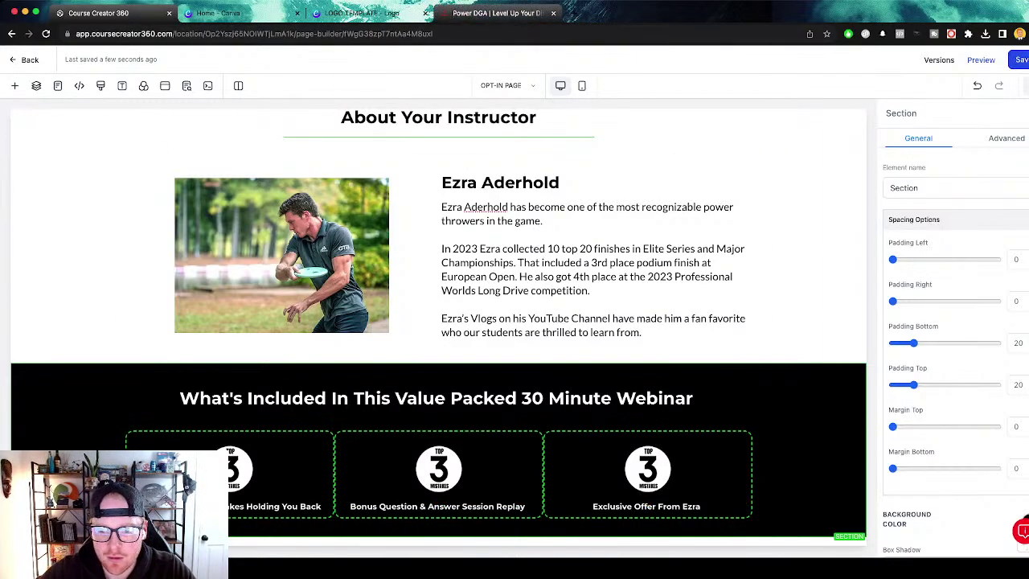
scroll(438, 132, "up", 5)
scroll(439, 132, "down", 5)
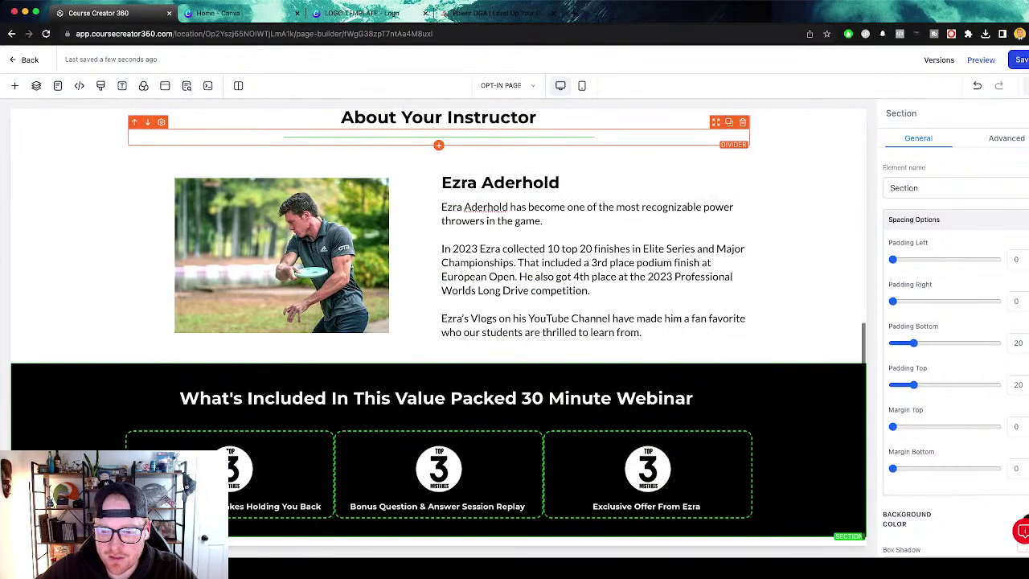
scroll(438, 132, "up", 5)
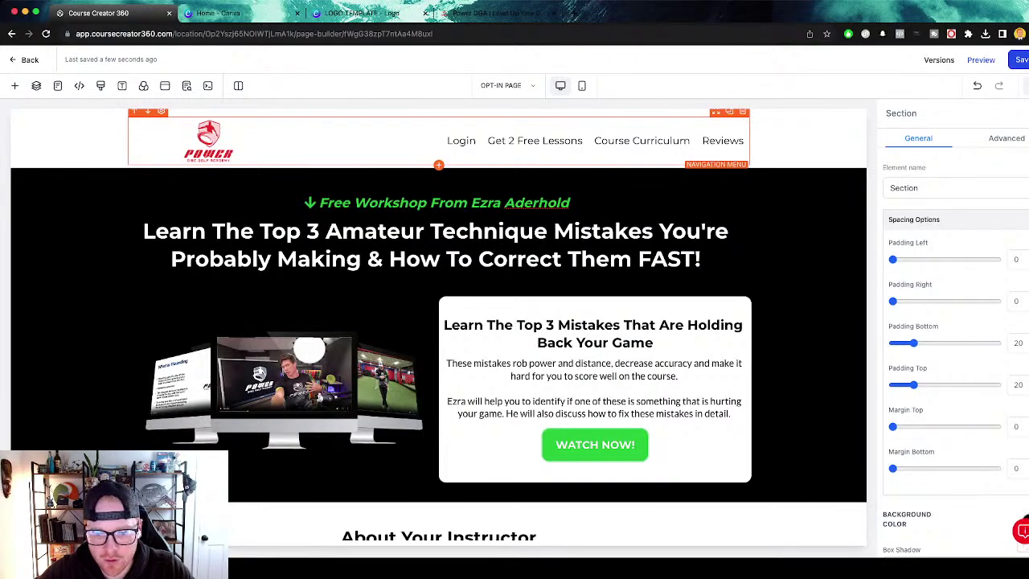
scroll(437, 232, "down", 3)
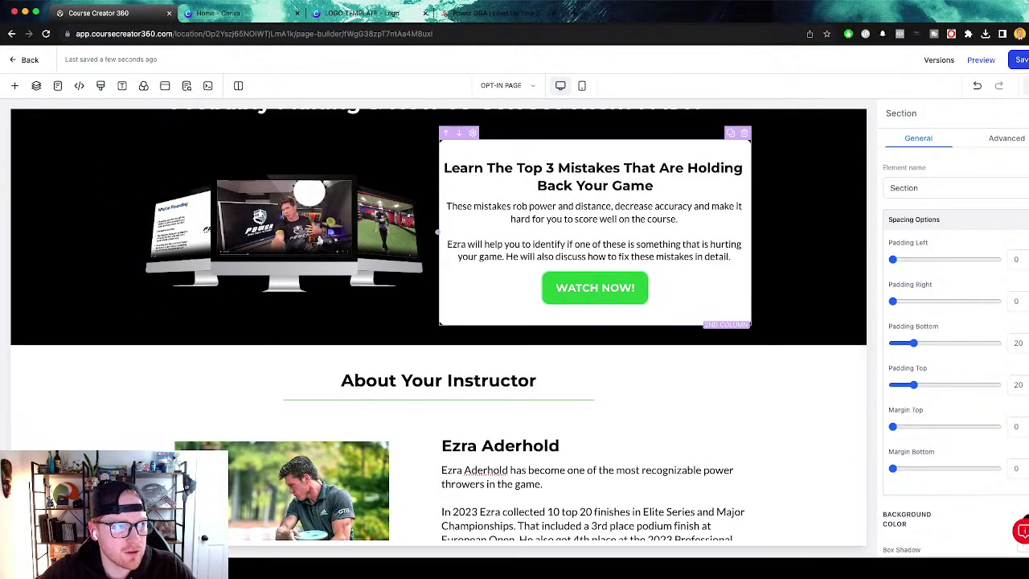
scroll(437, 232, "down", 1)
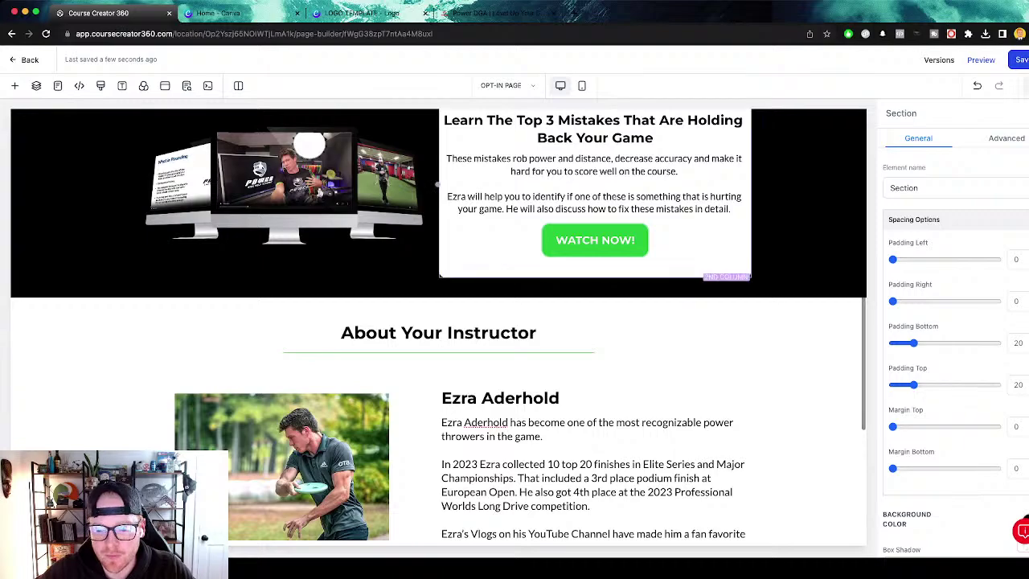
scroll(437, 232, "down", 5)
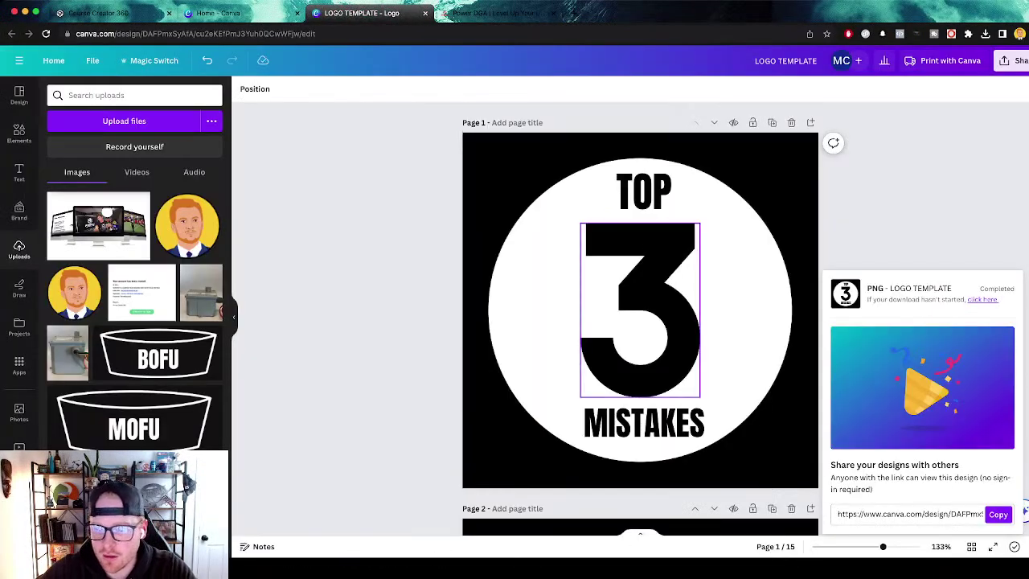
Switch to the Canva logo template, duplicate the Top 3 Mistakes page and delete all elements on the copy.
left_click(772, 123)
left_click_drag(875, 158, 505, 461)
key("BackSpace")
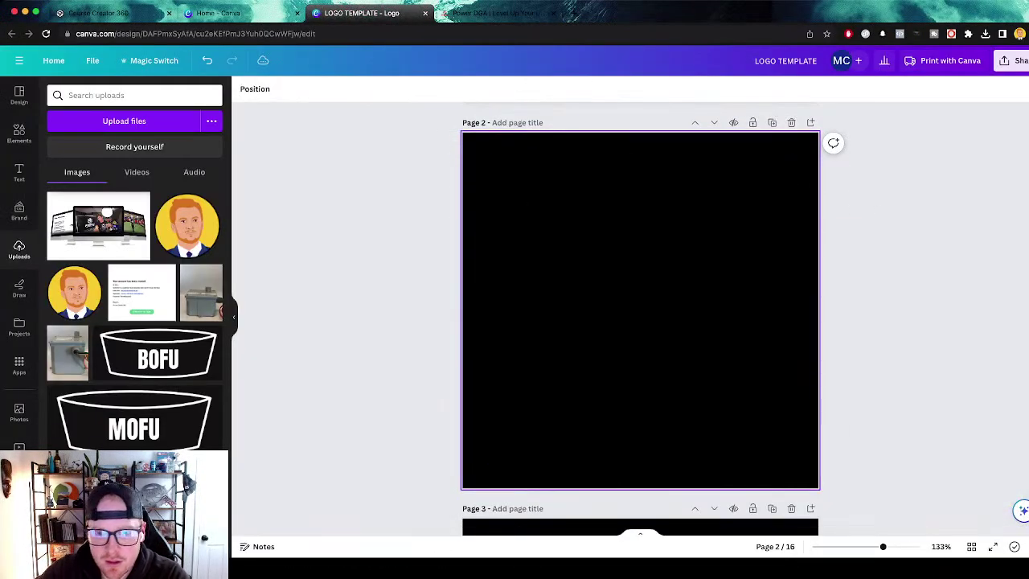
Close the extra Canva home page and return to the logo template design.
left_click(233, 12)
left_click(98, 13)
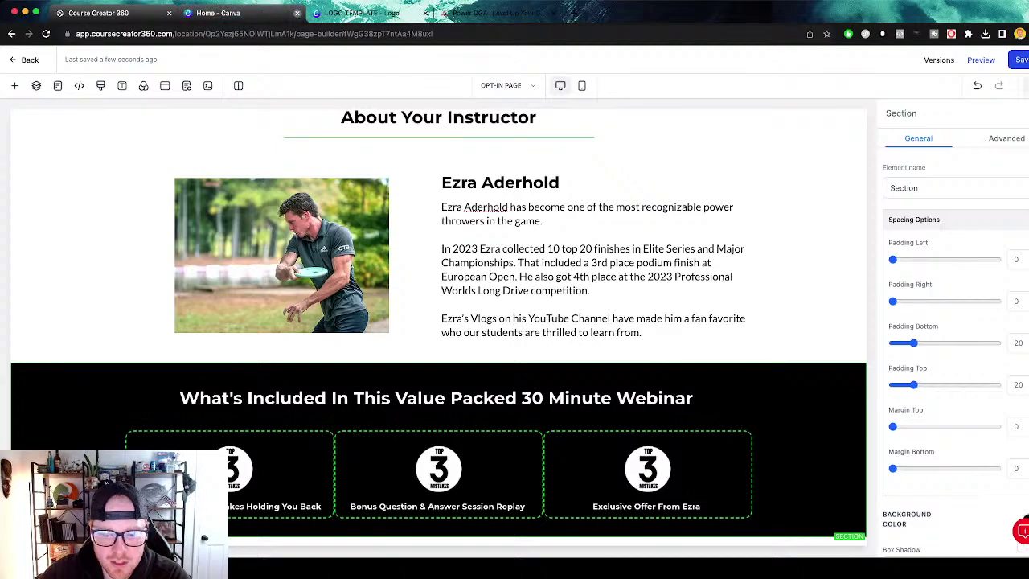
left_click(297, 13)
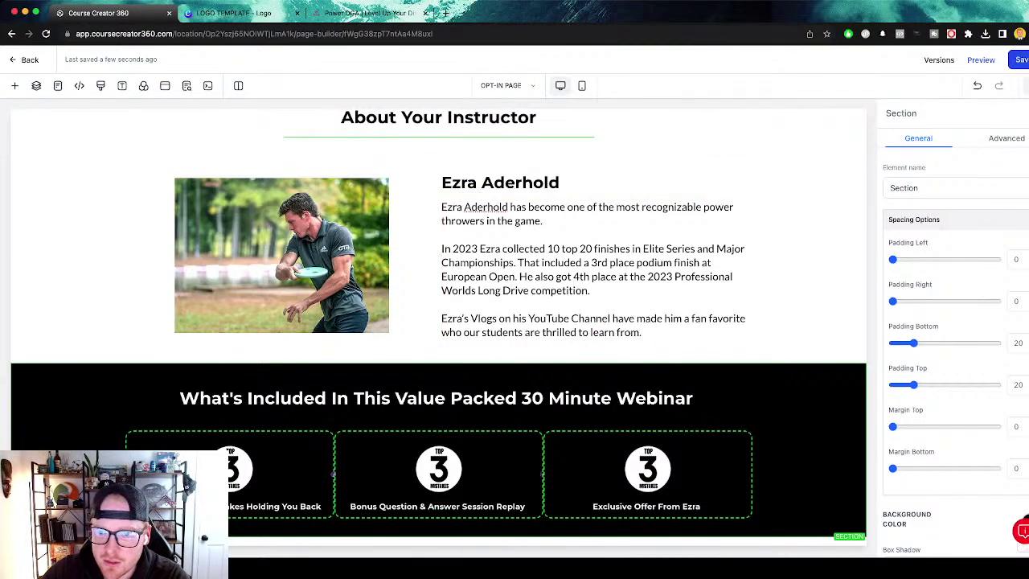
left_click(370, 13)
left_click(233, 13)
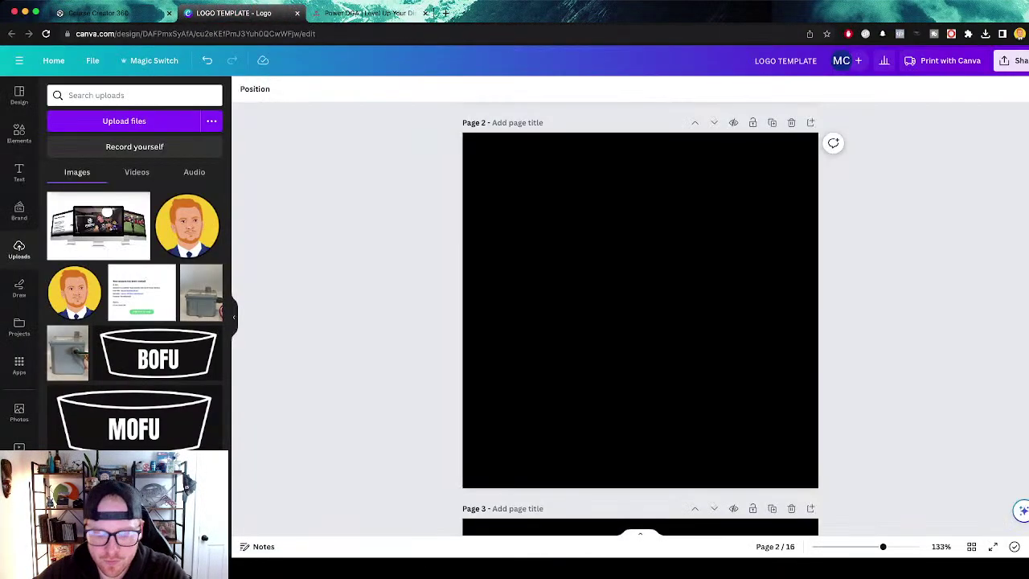
Undo the clearing of page 2 and delete only the "TOP", "3" and "MISTAKES" elements, keeping the white circle.
key("super+z")
left_click(640, 309)
key("BackSpace")
left_click(643, 195)
key("BackSpace")
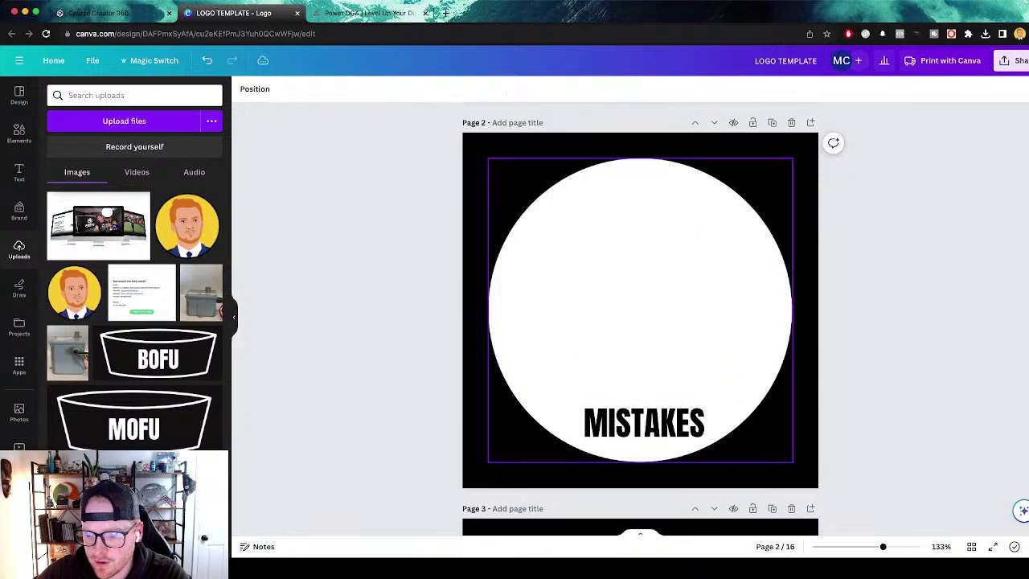
left_click(644, 423)
key("BackSpace")
Search the design elements for "Q&A" and show all matching graphics.
left_click(19, 134)
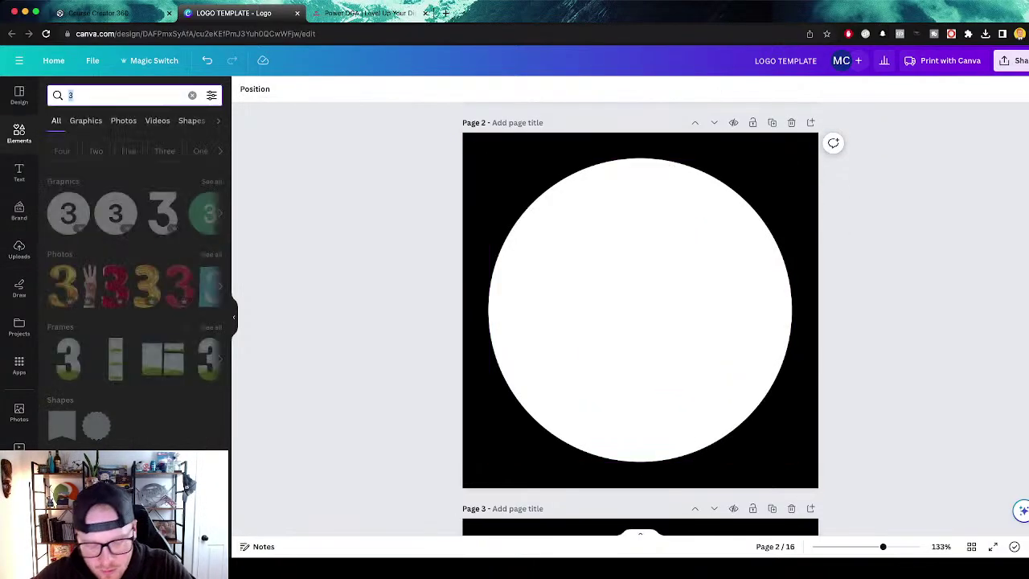
type("Q&A")
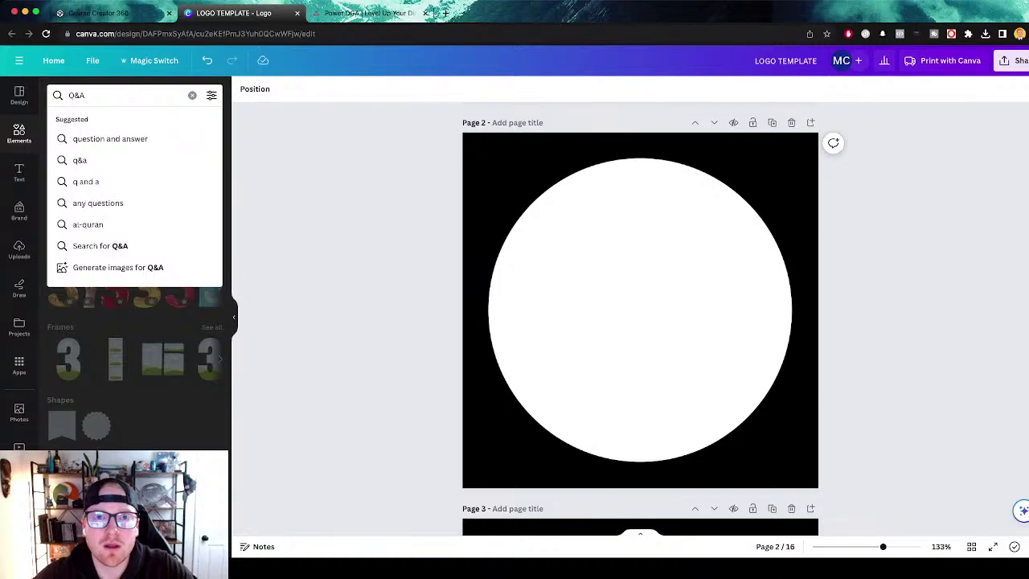
key("Return")
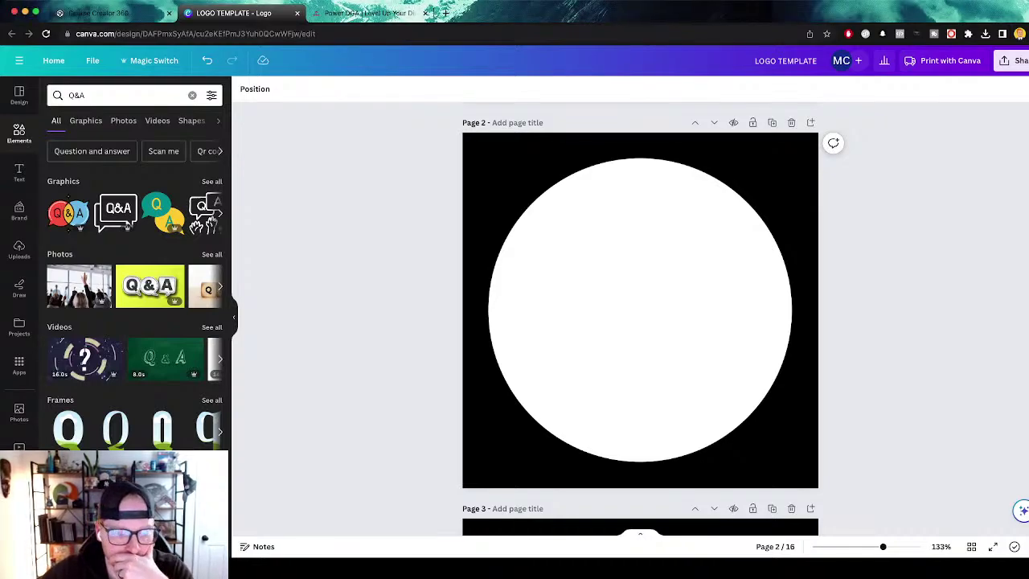
left_click(211, 181)
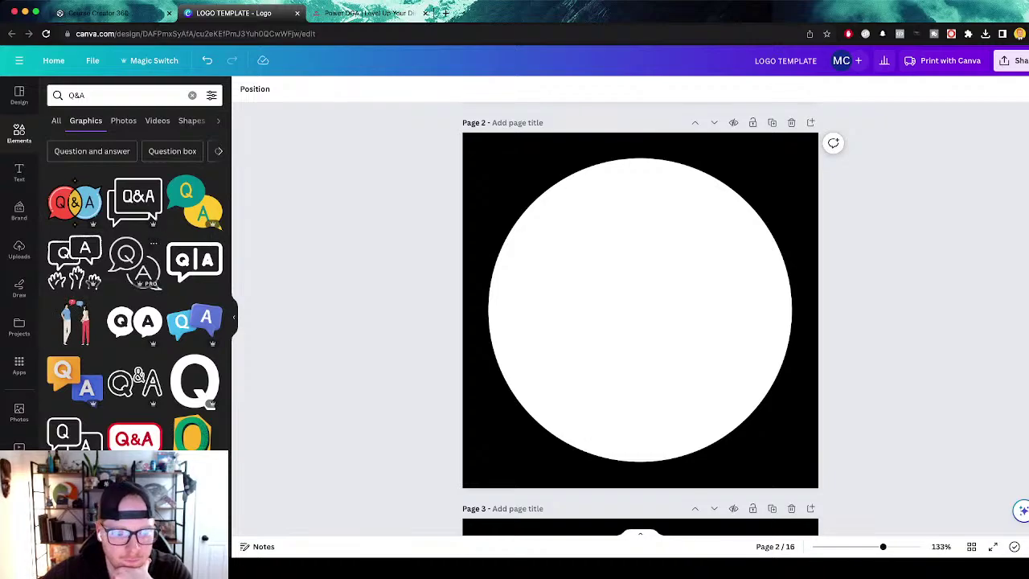
scroll(136, 306, "down", 2)
Try the outlined graphic with two square Q and A speech bubbles, check its border weight options and delete it.
left_click(74, 341)
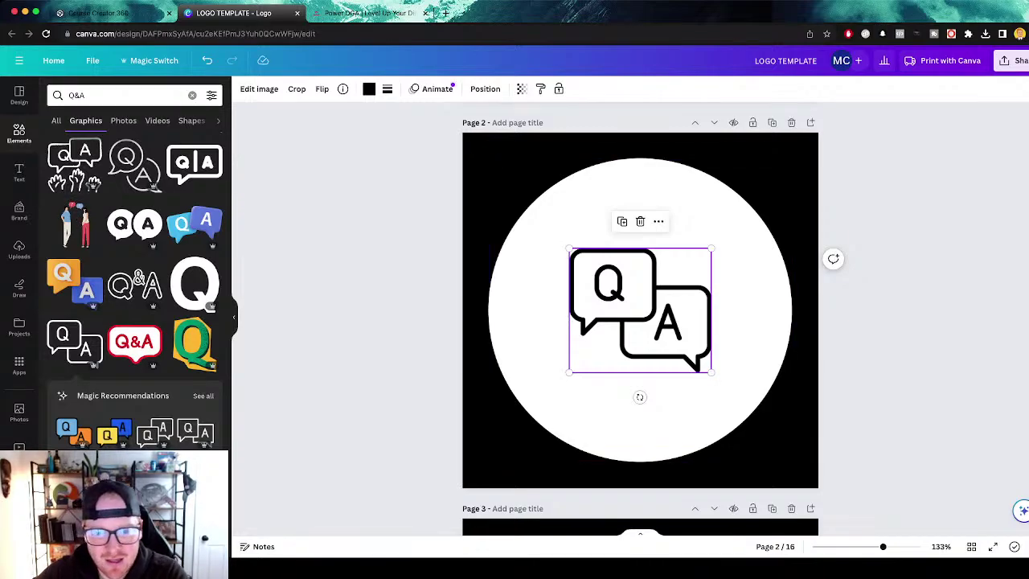
scroll(137, 305, "down", 2)
left_click(387, 88)
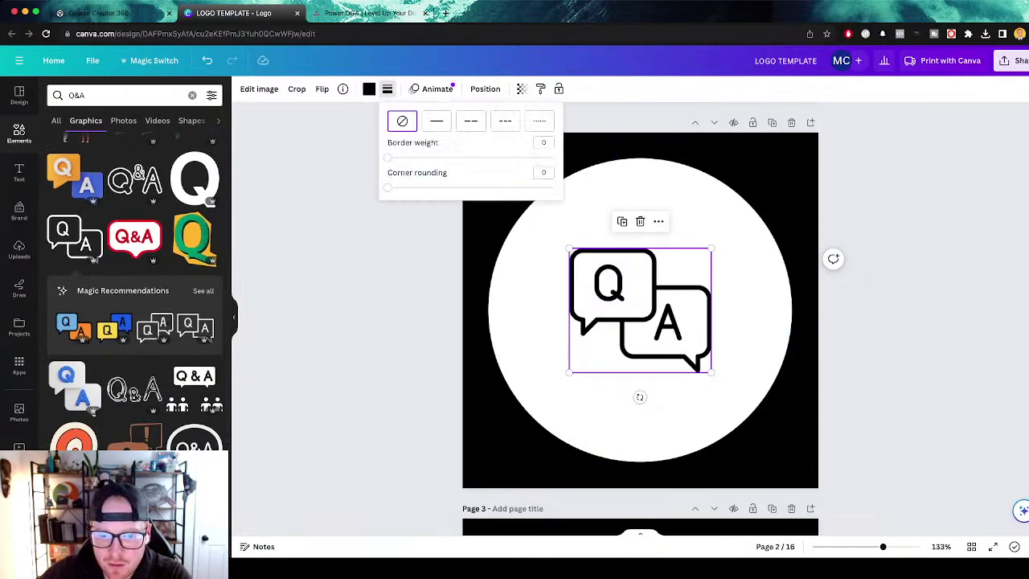
mouse_move(388, 157)
left_mouse_down()
mouse_move(413, 157)
mouse_move(388, 157)
left_mouse_up()
key("Escape")
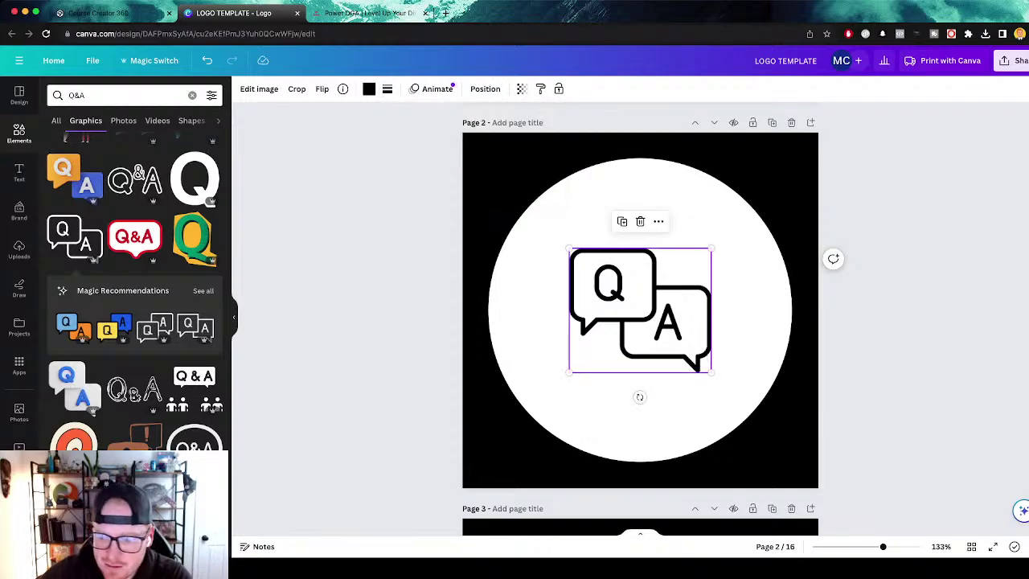
key("Delete")
Add the round speech bubble "Q&A" graphic and enlarge it, centred inside the white circle on page 2.
scroll(136, 306, "down", 2)
left_click(196, 362)
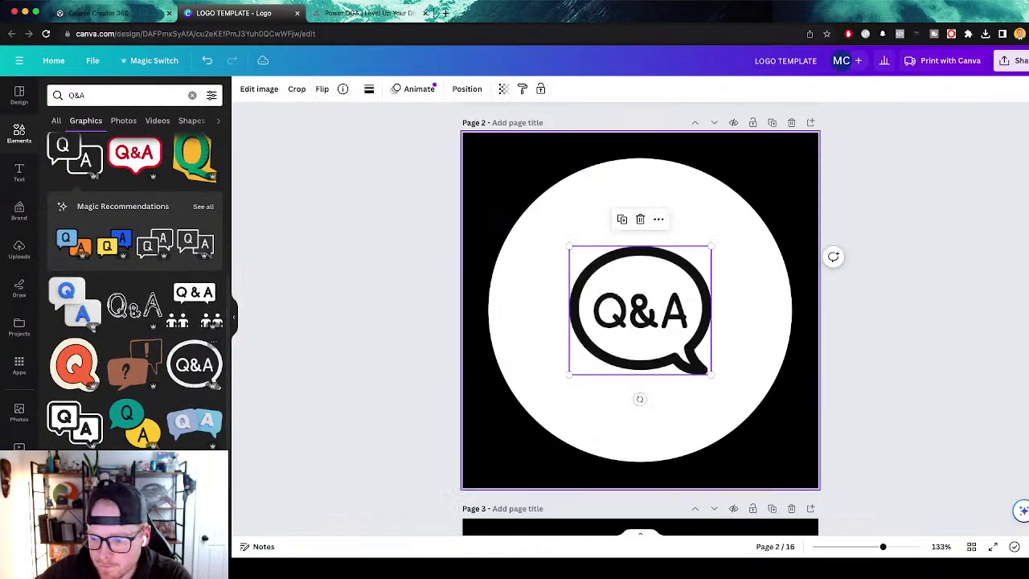
left_click_drag(711, 375, 758, 416)
left_click_drag(683, 345, 646, 308)
left_click_drag(717, 376, 741, 397)
left_click_drag(683, 338, 689, 345)
Download only page 2 with the Q&A icon as a PNG.
left_click(1014, 60)
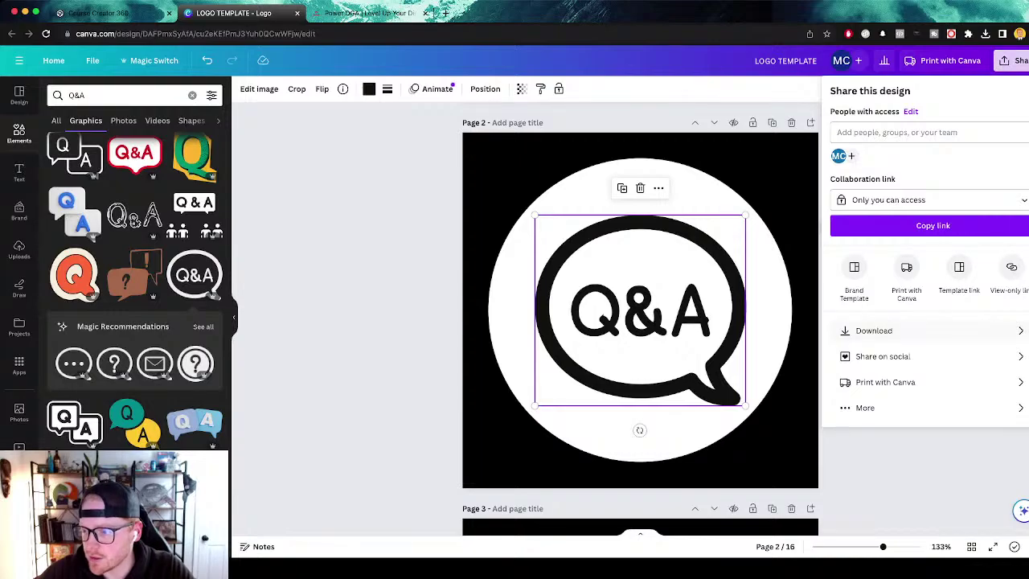
left_click(876, 329)
left_click(929, 256)
left_click(929, 287)
left_click(930, 367)
left_click(929, 424)
left_click(933, 304)
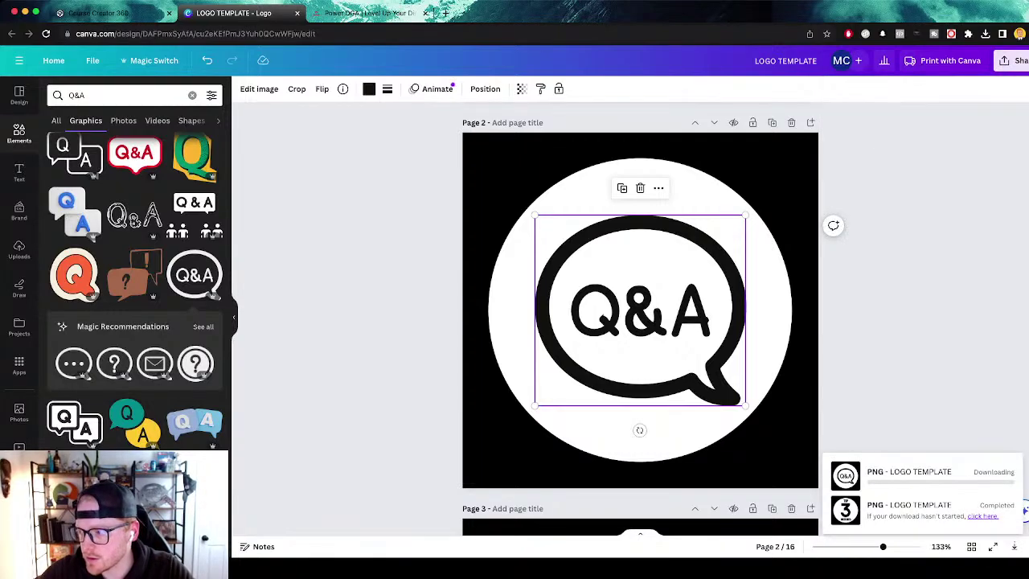
left_click(19, 249)
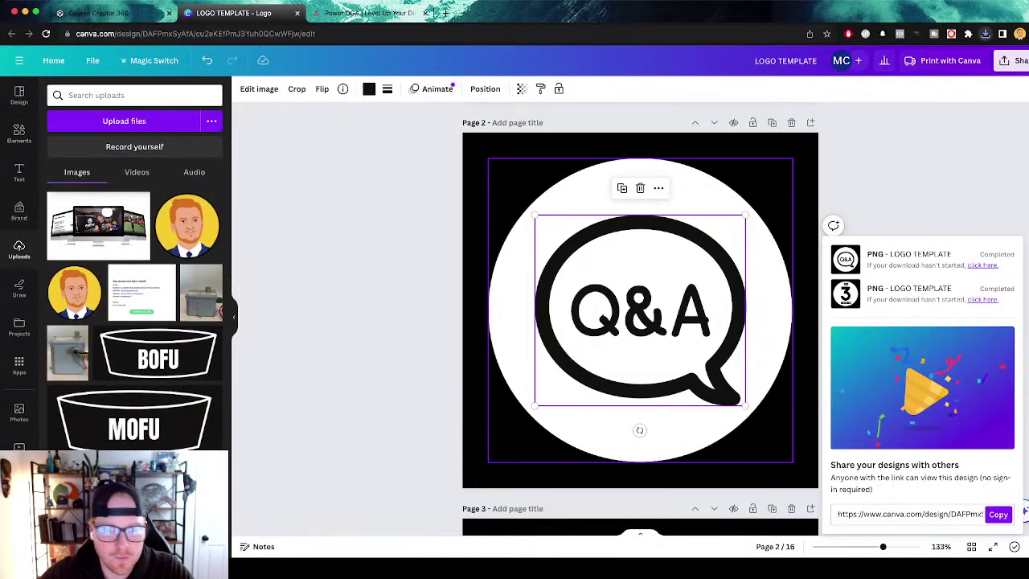
Switch to Course Creator 360 and upload the Q&A PNG to the media folder WEBINAR FUNNELS > EZRA WEBI 1 - 3 MISTAKES.
key("ctrl+Tab")
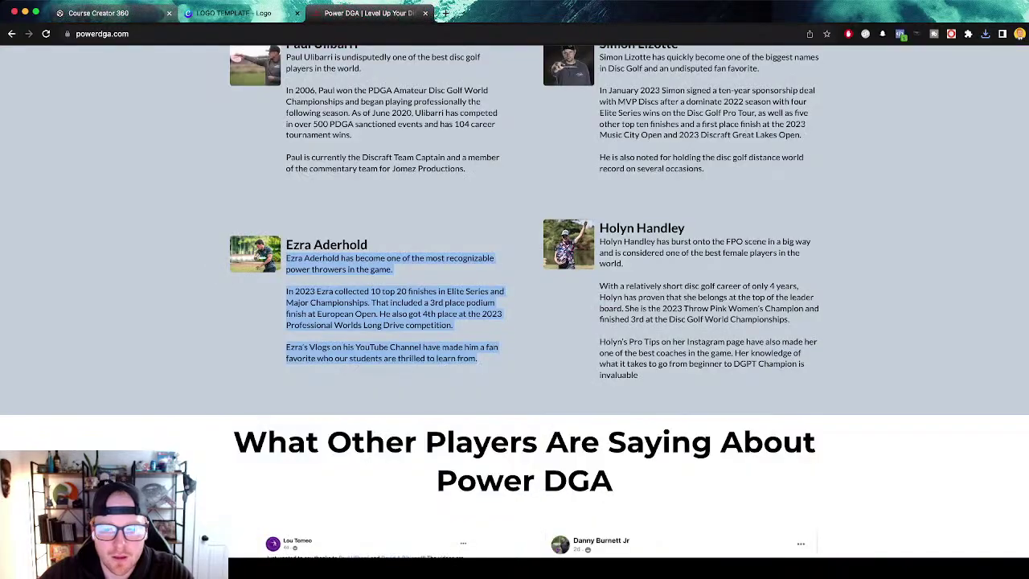
key("ctrl+Tab")
scroll(956, 354, "down", 4)
left_click(1019, 353)
left_click(985, 311)
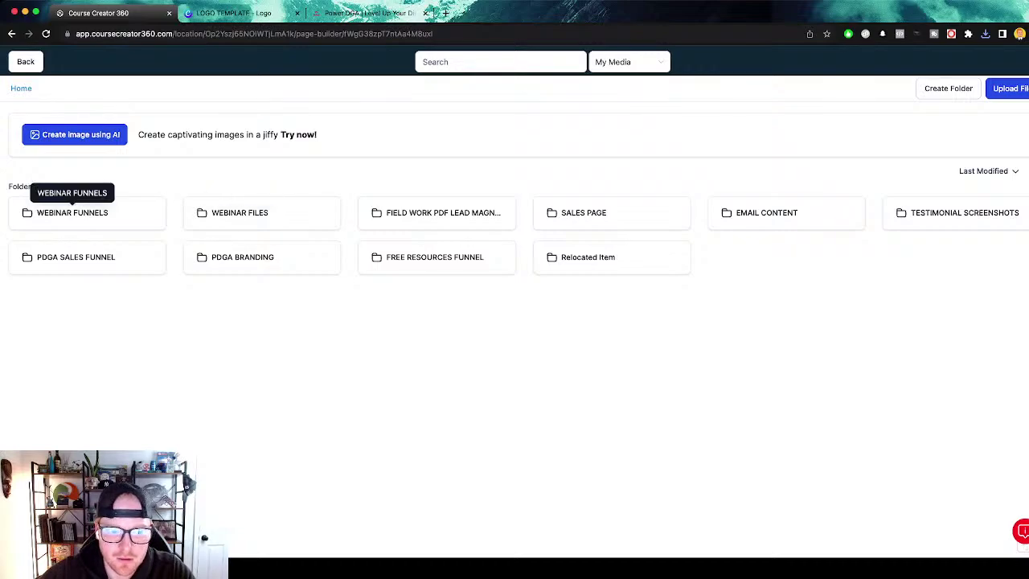
double_click(73, 212)
double_click(114, 212)
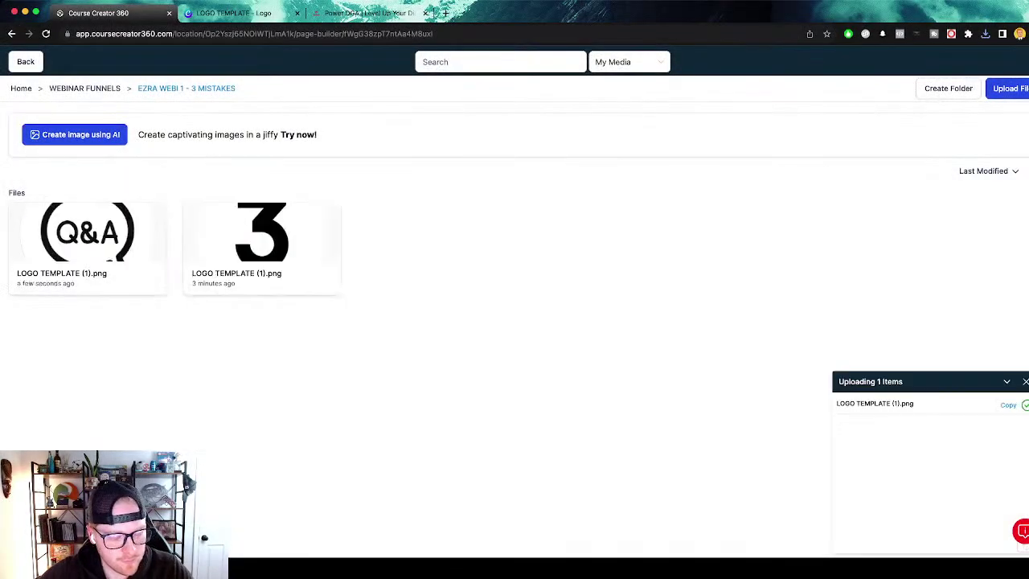
Use the uploaded Q&A PNG as the image above the "Bonus Question & Answer Session Replay" headline.
left_click(87, 241)
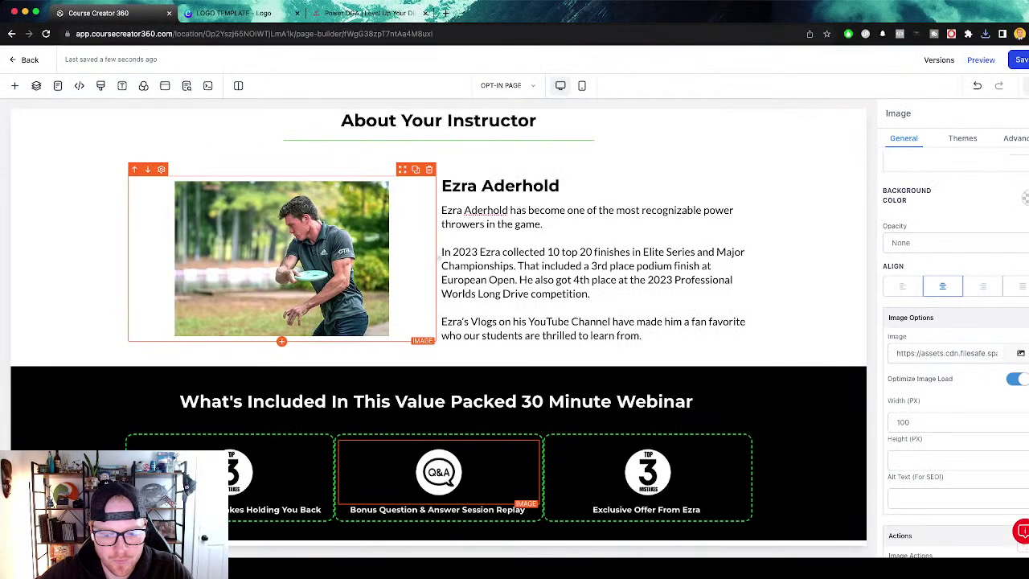
scroll(684, 474, "down", 1)
left_click(804, 479)
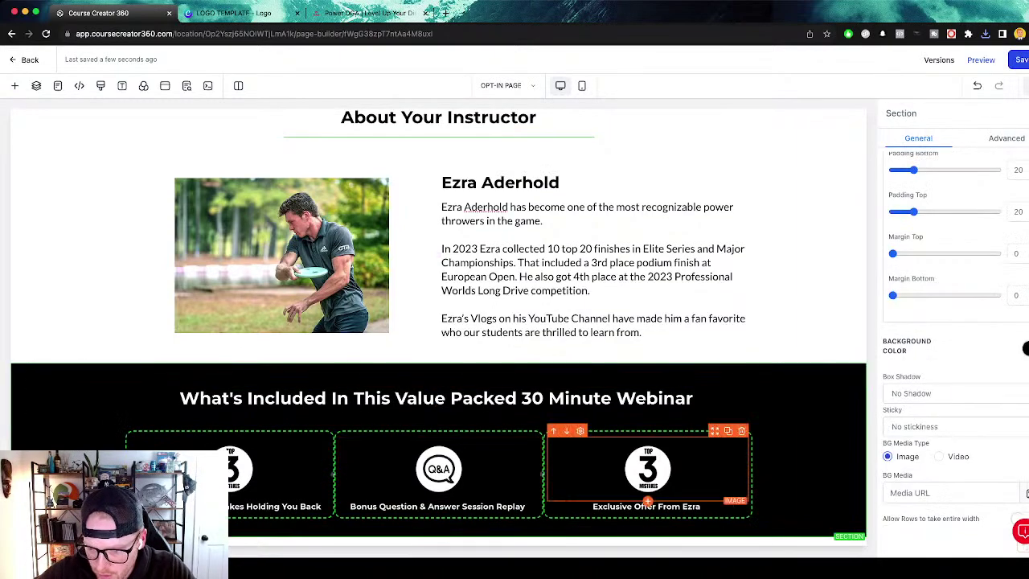
Switch to the Canva logo template and delete the Q&A speech bubble from the white circle on page 2.
left_click(366, 13)
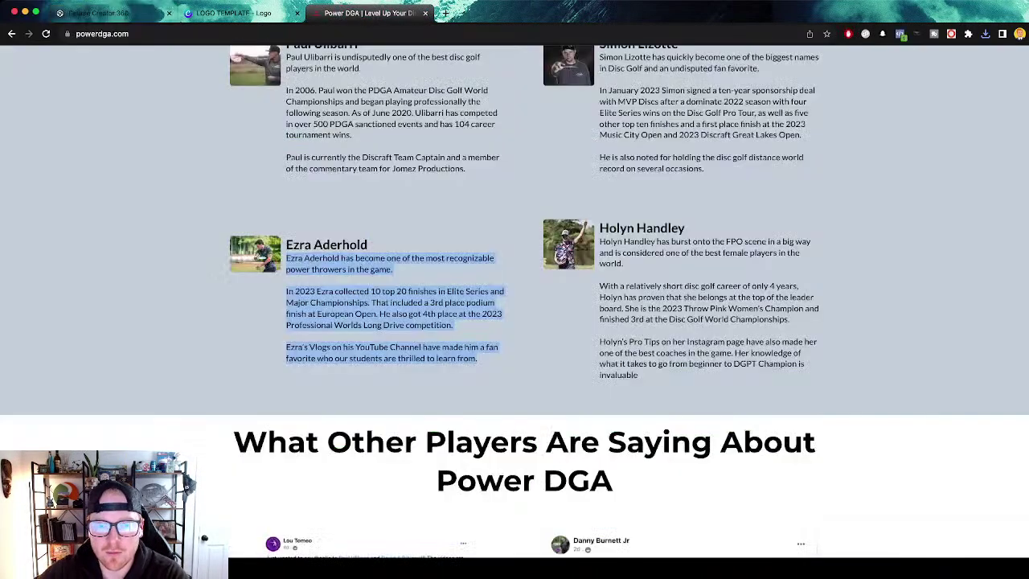
left_click(233, 13)
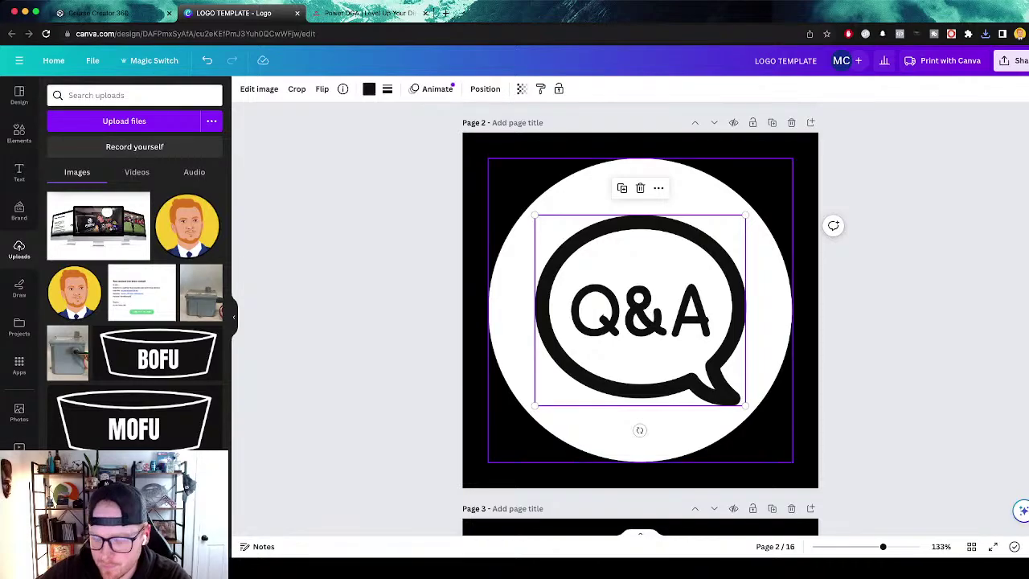
key("Delete")
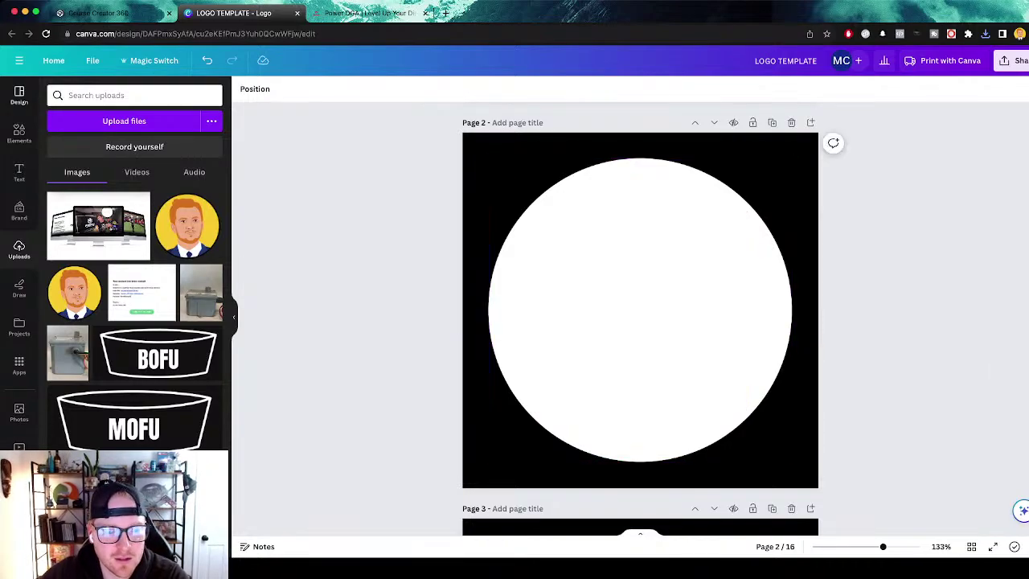
Recheck the webinar contents section in Course Creator 360 and search the Canva graphics for "question".
left_click(18, 133)
triple_click(77, 94)
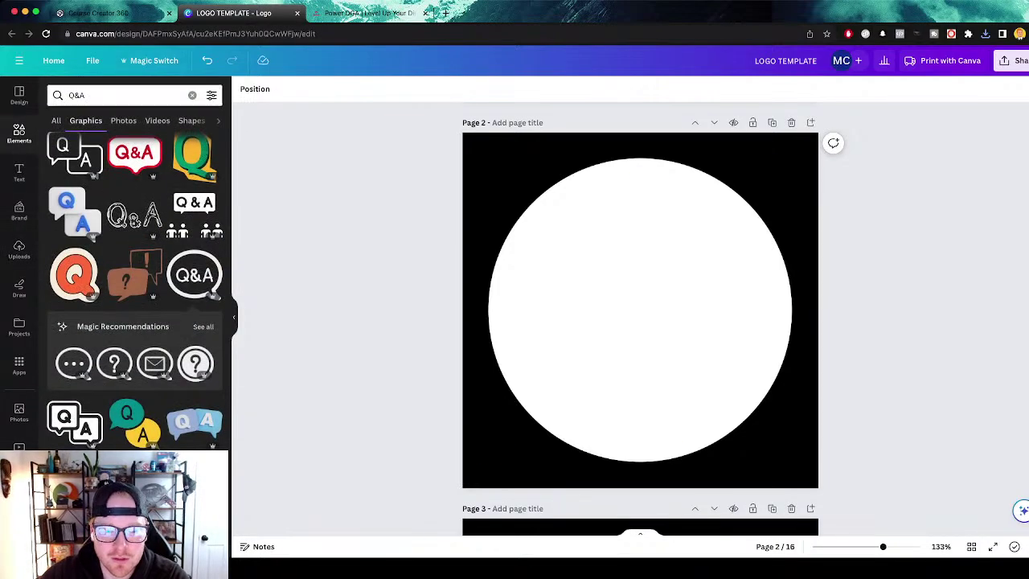
key("BackSpace")
left_click(98, 13)
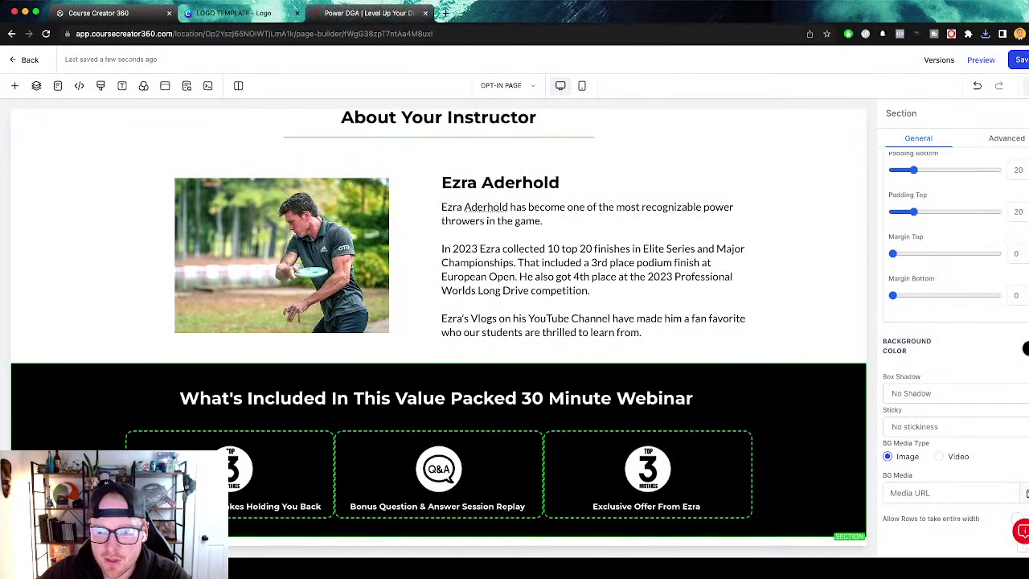
left_click(368, 13)
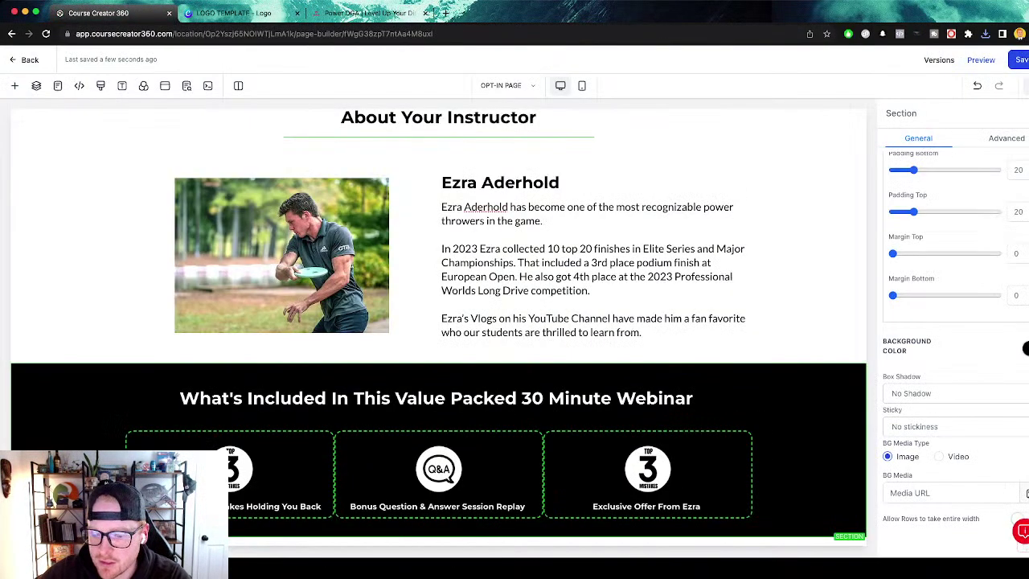
left_click(98, 12)
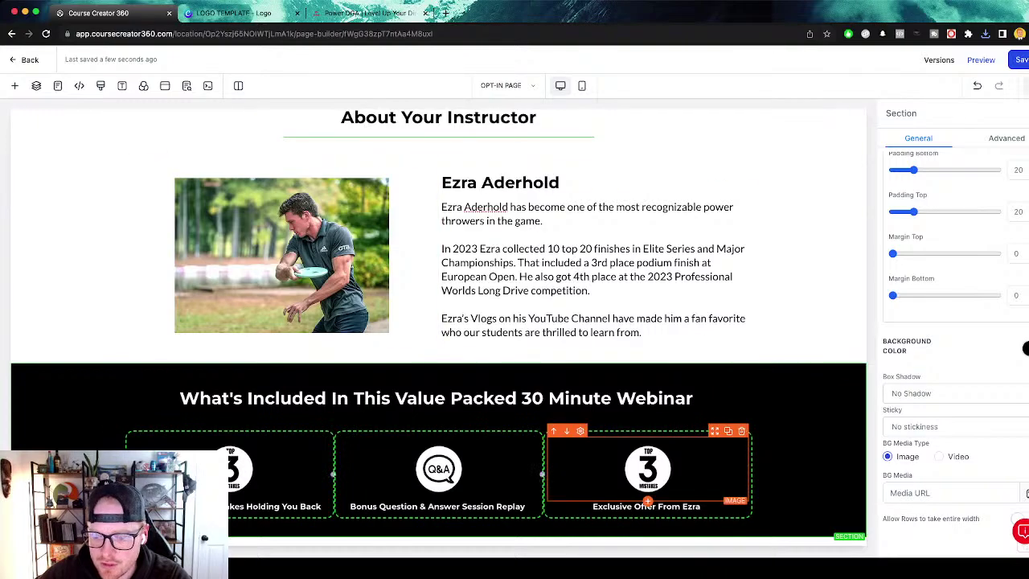
left_click(234, 13)
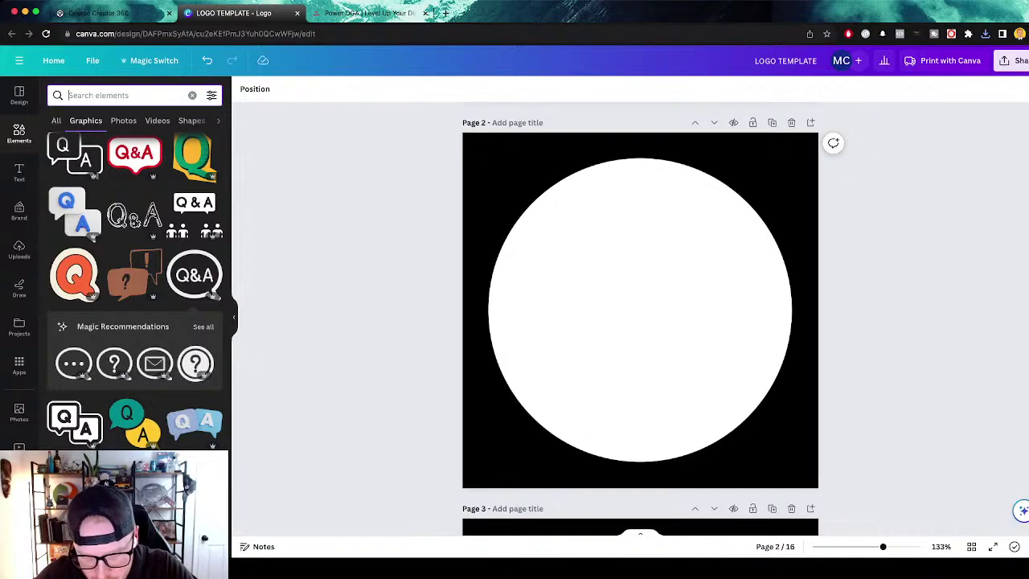
type("question")
key("Return")
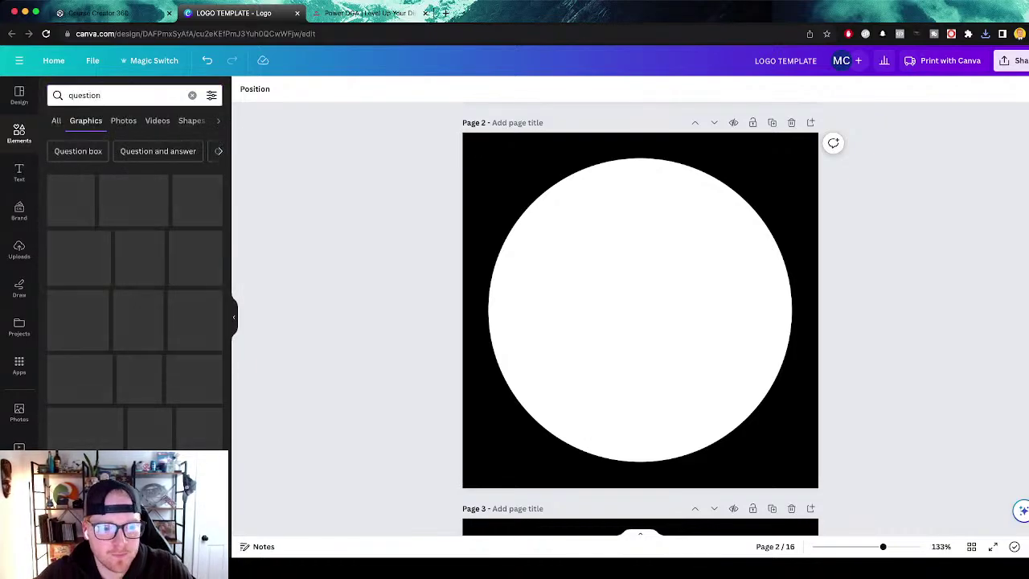
Add the solid question mark graphic to page 2 and shrink it inside the white circle.
key("super+a")
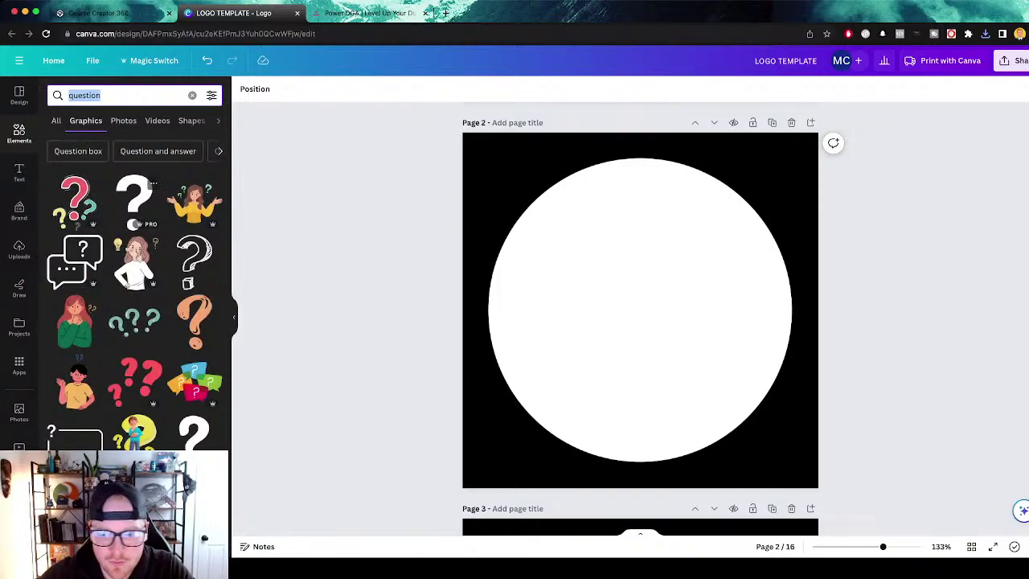
left_click(148, 186)
left_click_drag(689, 379, 656, 332)
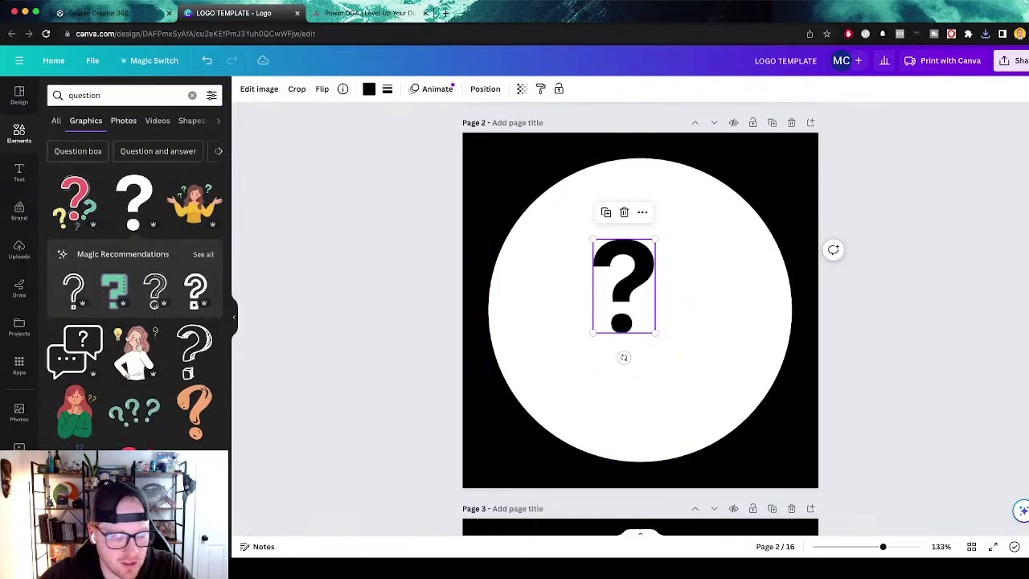
Search the graphics for "gift" and shift the question mark towards the upper middle of the circle.
left_click(119, 96)
type("gift")
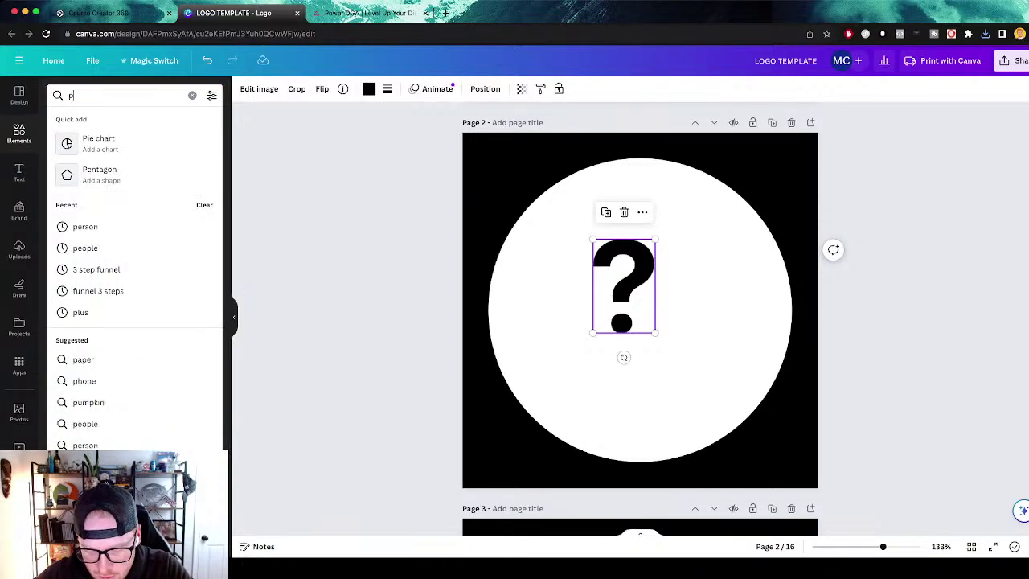
key("Return")
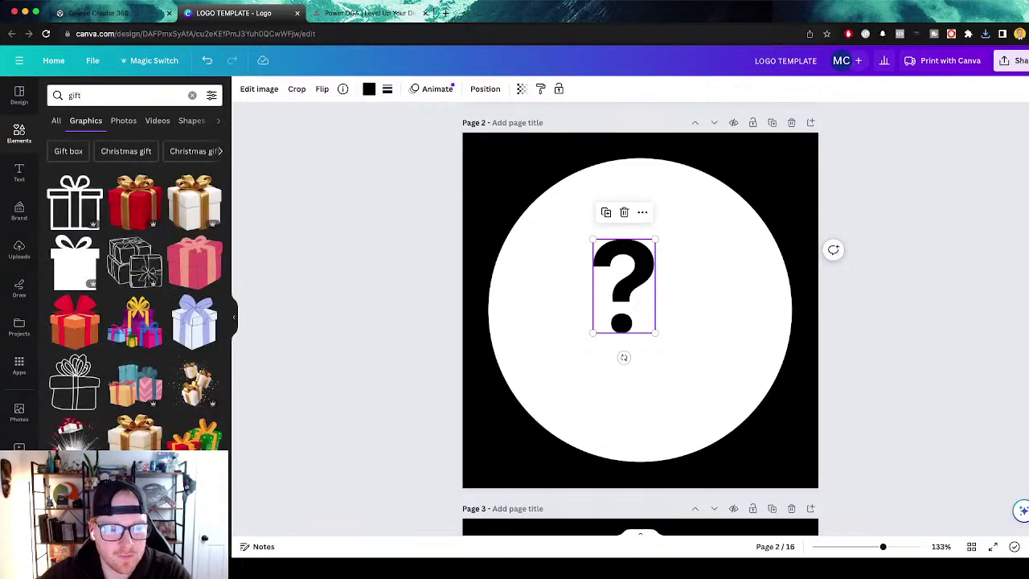
left_click_drag(624, 285, 636, 263)
scroll(135, 302, "down", 2)
scroll(135, 290, "down", 5)
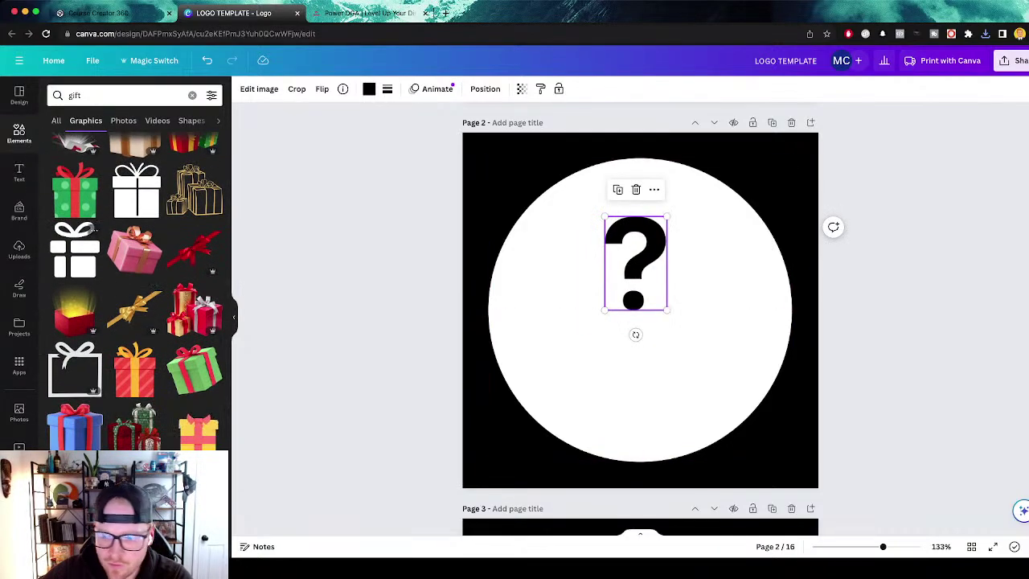
Try the solid white gift box graphic on page 2, delete it and browse further gift graphics.
left_click(86, 233)
key("BackSpace")
scroll(135, 290, "up", 4)
scroll(83, 310, "down", 5)
scroll(83, 310, "down", 5)
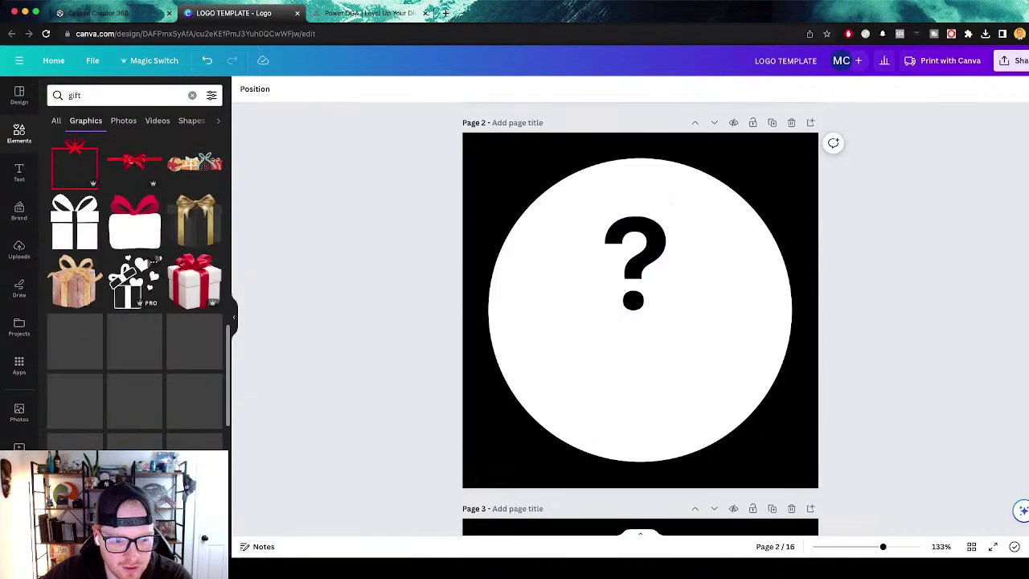
scroll(135, 314, "down", 5)
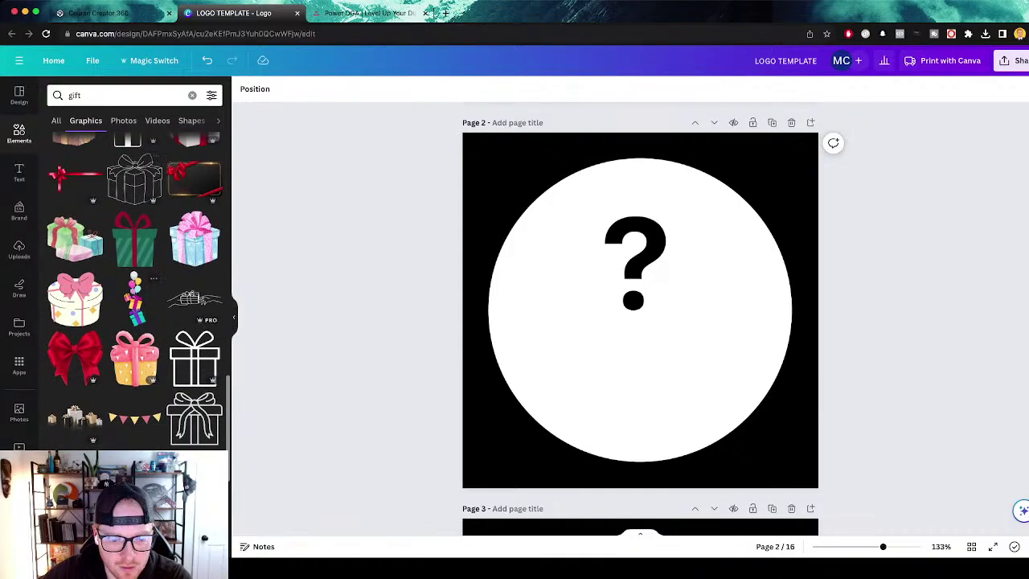
scroll(152, 316, "down", 3)
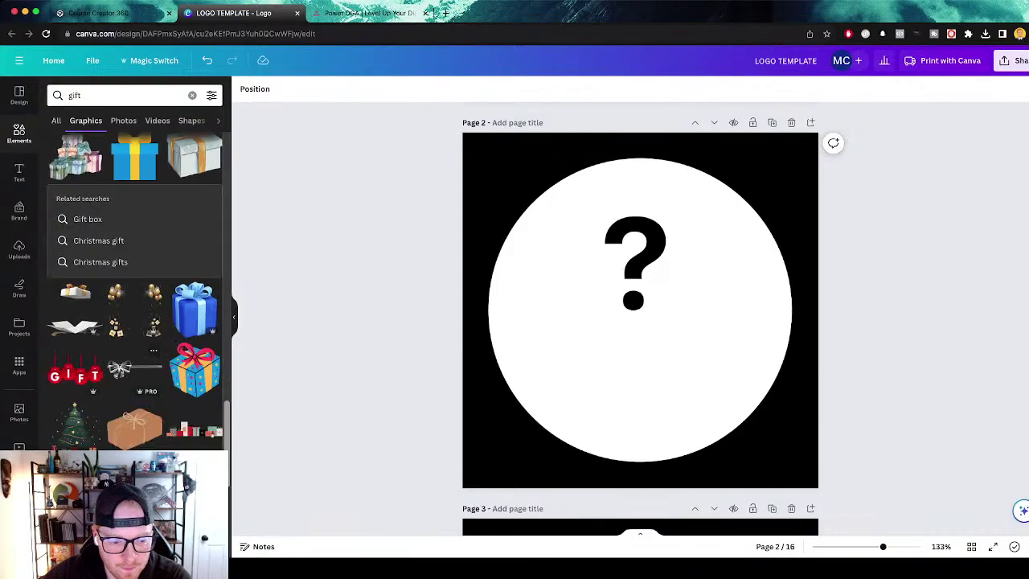
Enlarge the question mark and centre it in the white circle on page 2.
left_click_drag(227, 434, 227, 153)
left_click(636, 263)
left_click_drag(667, 309, 638, 318)
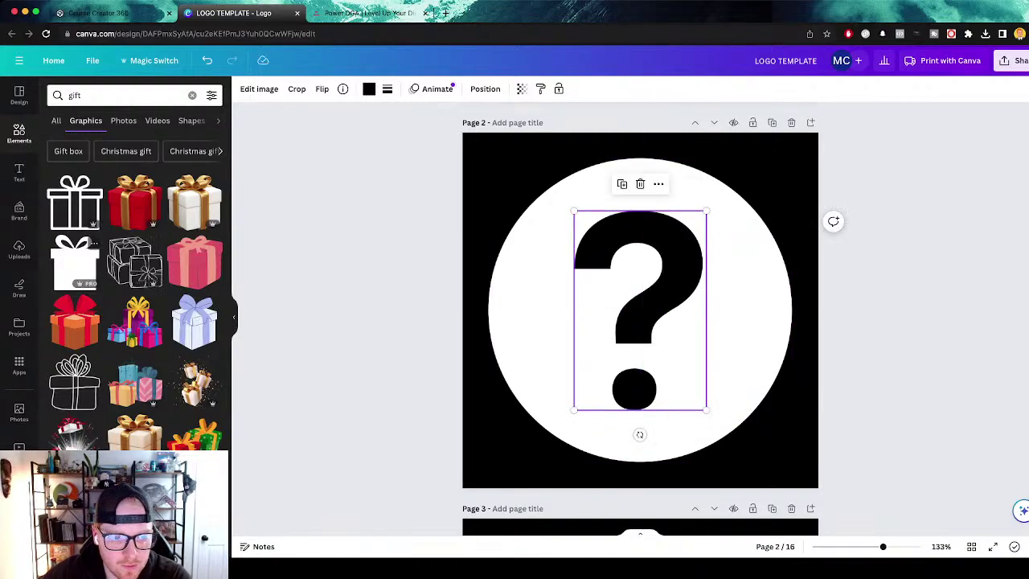
Search the graphics for "gift box" and place the pink wrapped gift box with a bow on page 2.
left_click(125, 150)
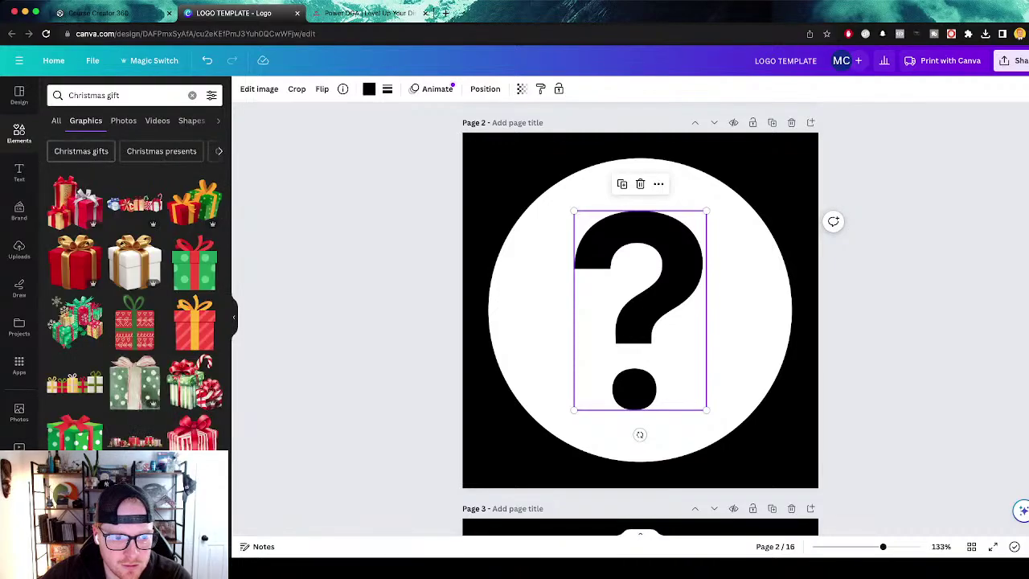
triple_click(94, 95)
type("gi")
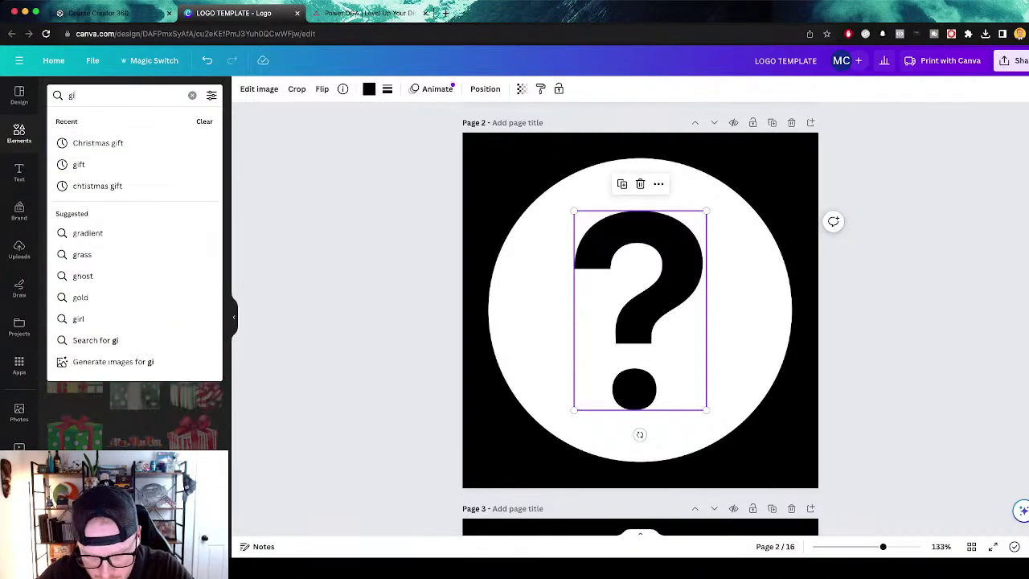
type("ft box")
key("Return")
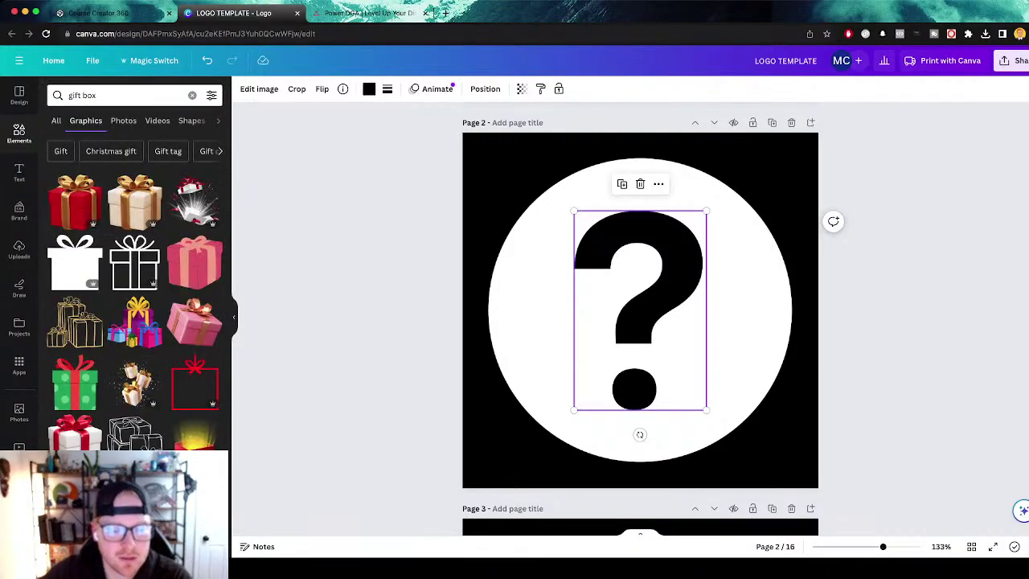
scroll(135, 290, "down", 3)
left_click(194, 154)
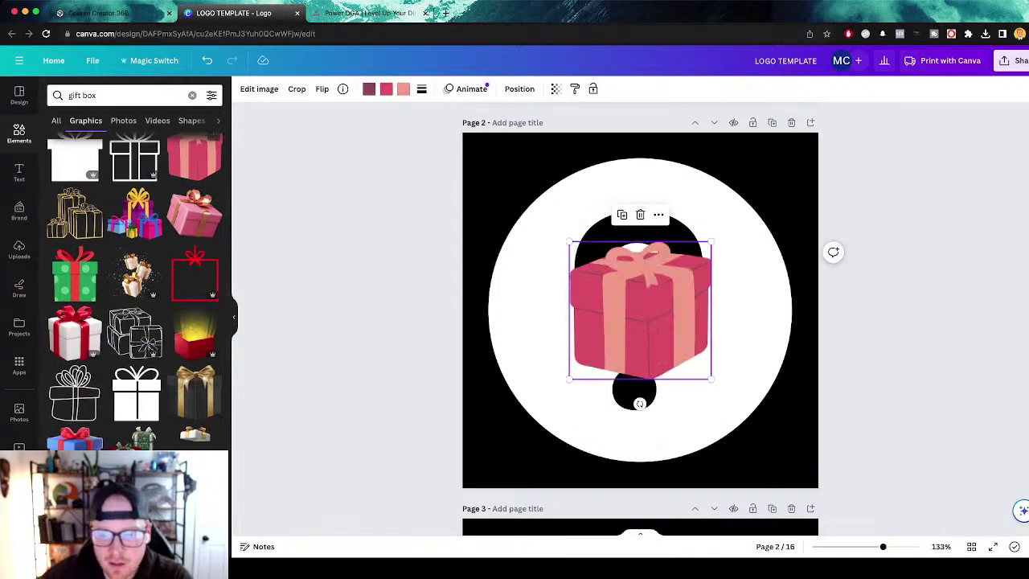
left_click_drag(639, 310, 640, 326)
Recolour the gift box, making its outlines and body black and its ribbon light grey #c3c8ce.
left_click(369, 88)
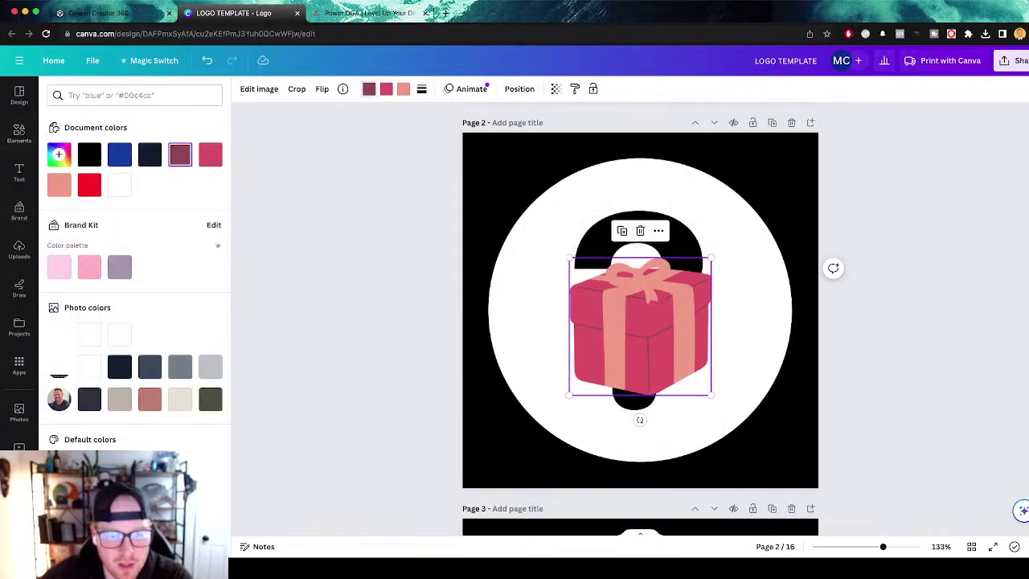
left_click(90, 155)
left_click(386, 89)
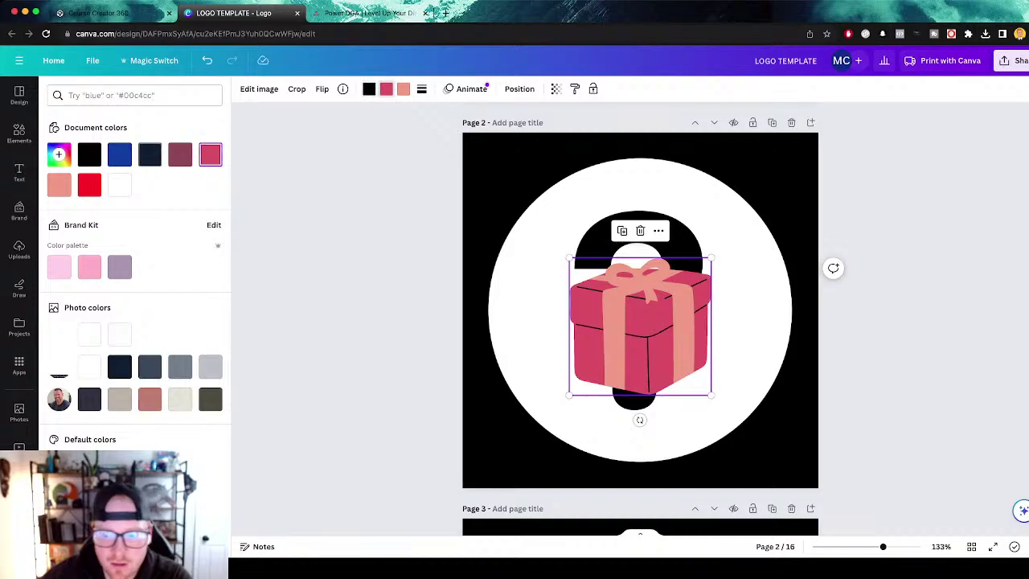
left_click(89, 154)
left_click(403, 88)
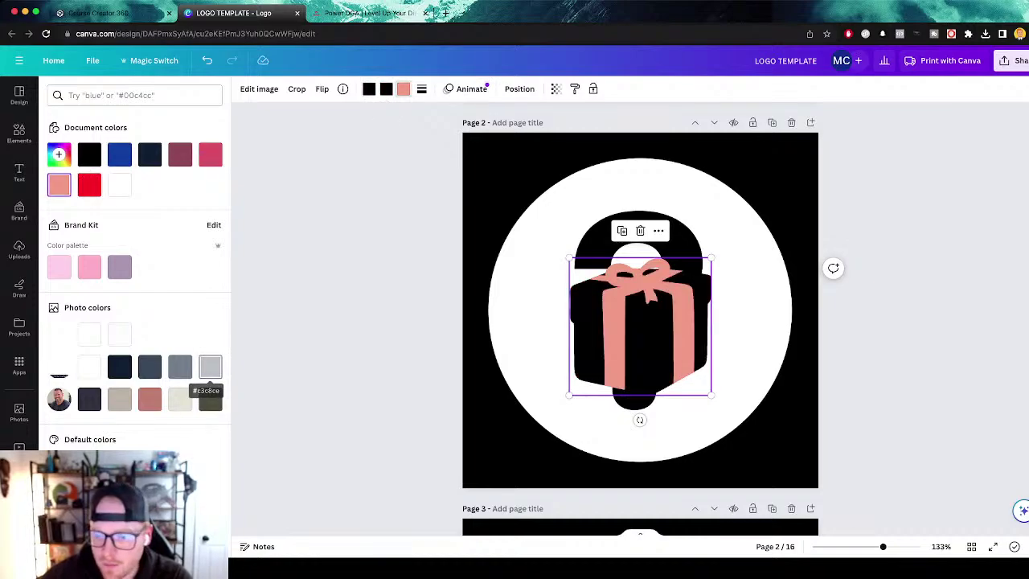
left_click(210, 366)
Delete the question mark behind the gift box, and enlarge the gift box centred in the white circle.
key("BackSpace")
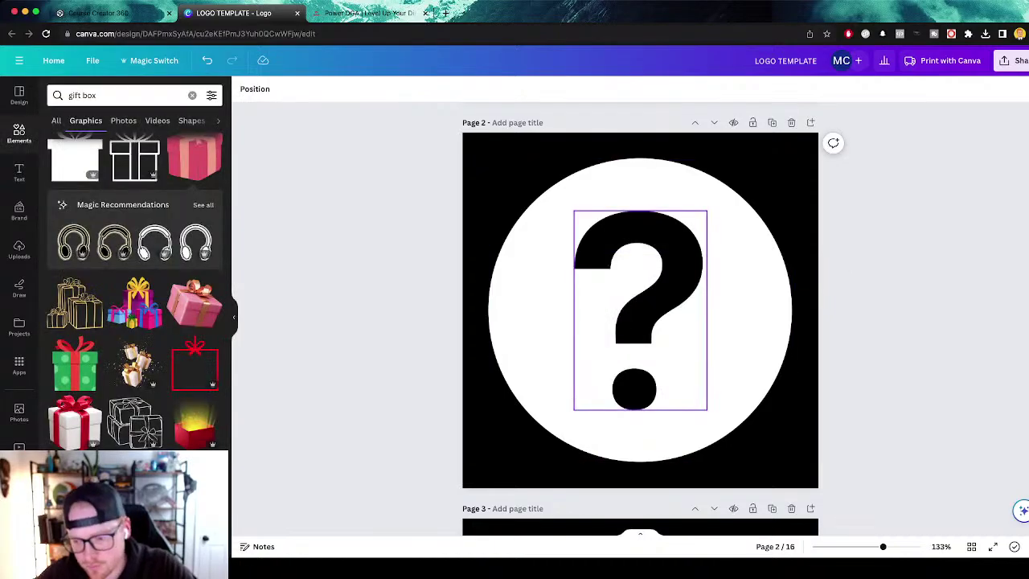
key("ctrl+z")
left_click_drag(641, 326, 641, 266)
left_click(643, 233)
key("BackSpace")
left_click_drag(710, 336, 764, 386)
left_click_drag(667, 292, 640, 310)
Download only page 2 with the gift box icon as a PNG with a transparent background.
left_click(1014, 61)
left_click(873, 329)
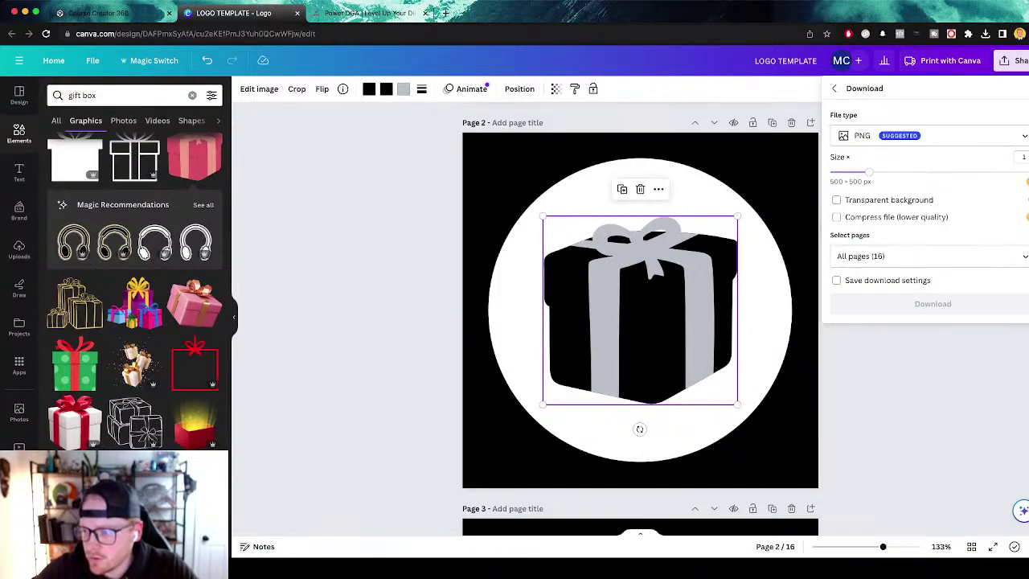
left_click(836, 199)
left_click(929, 256)
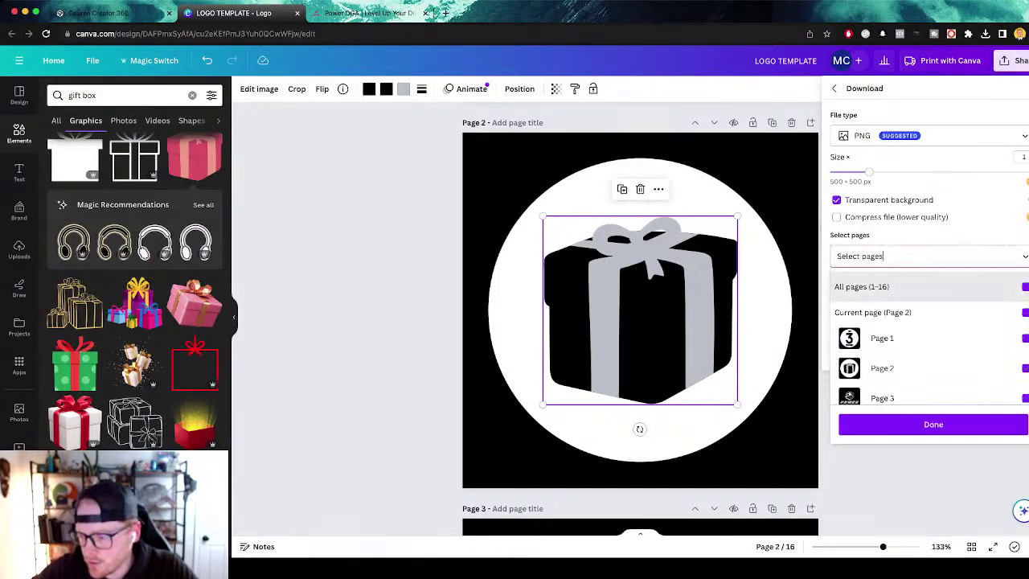
left_click(882, 367)
left_click(933, 424)
left_click(933, 303)
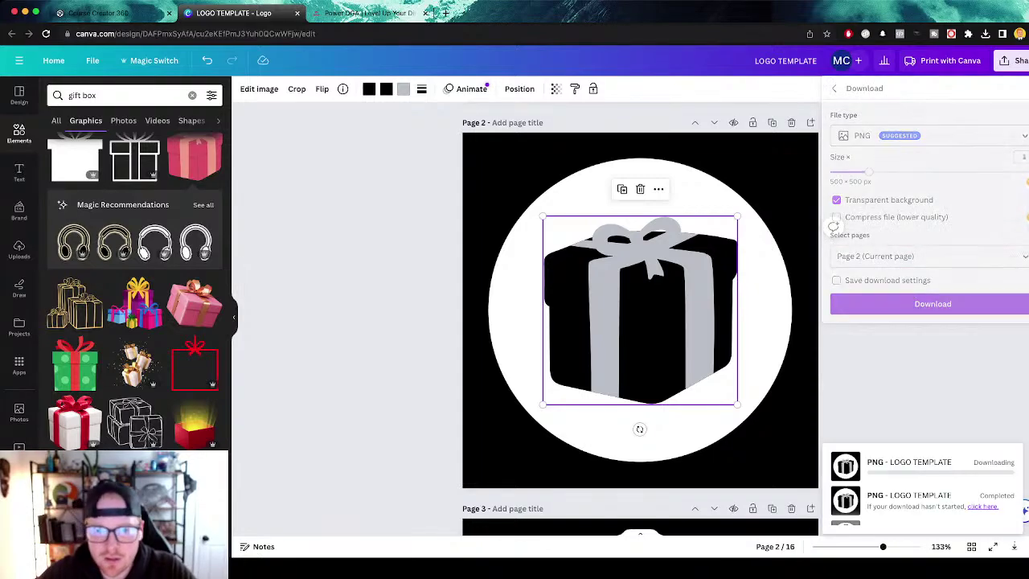
Switch to Course Creator 360 and, for the "Exclusive Offer From Ezra" image, upload the gift box PNG to WEBINAR FUNNELS > EZRA WEBI 1 - 3 MISTAKES.
left_click(99, 13)
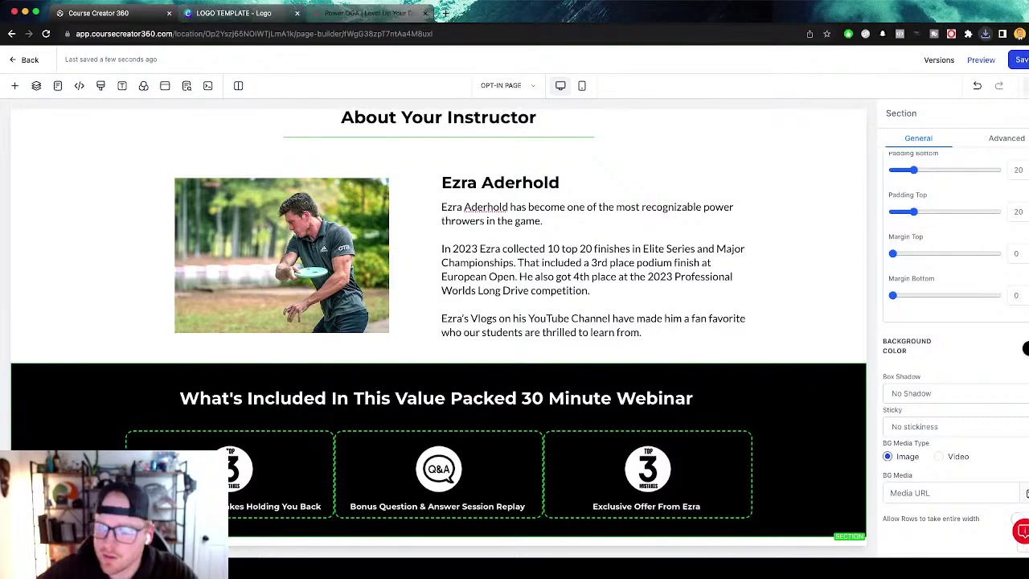
left_click(648, 470)
left_click(1020, 352)
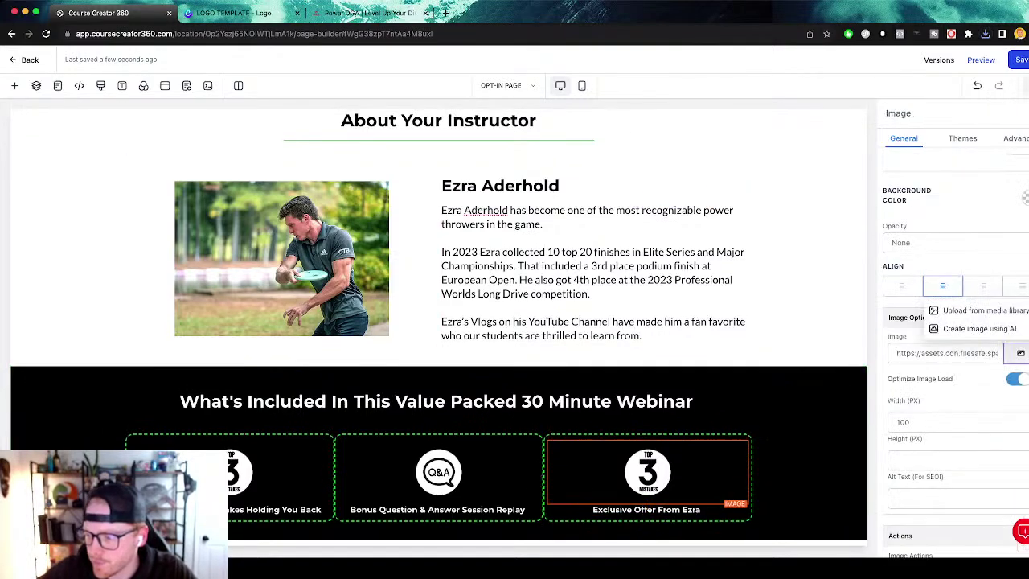
left_click(981, 309)
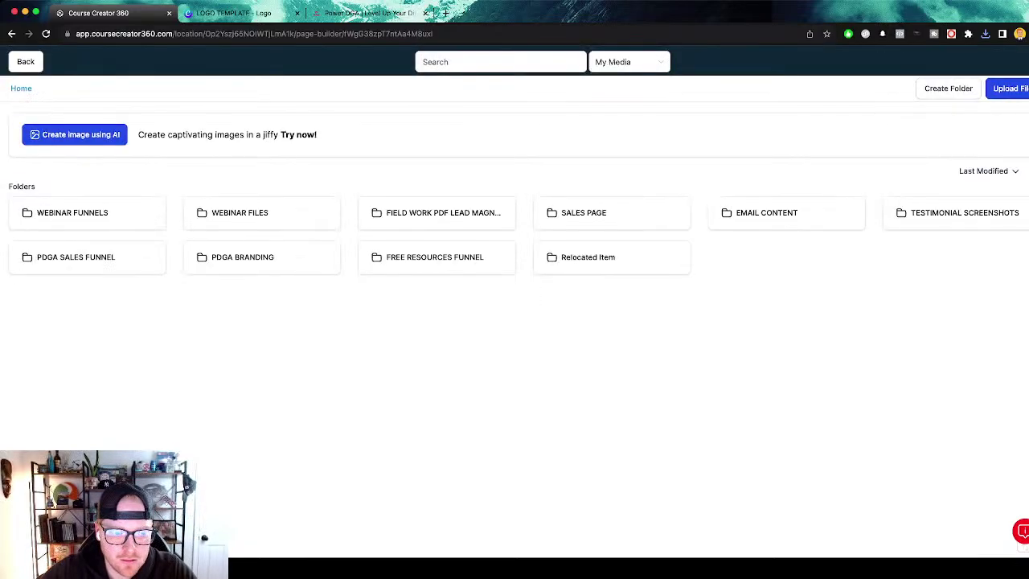
left_click(73, 212)
left_click(73, 212)
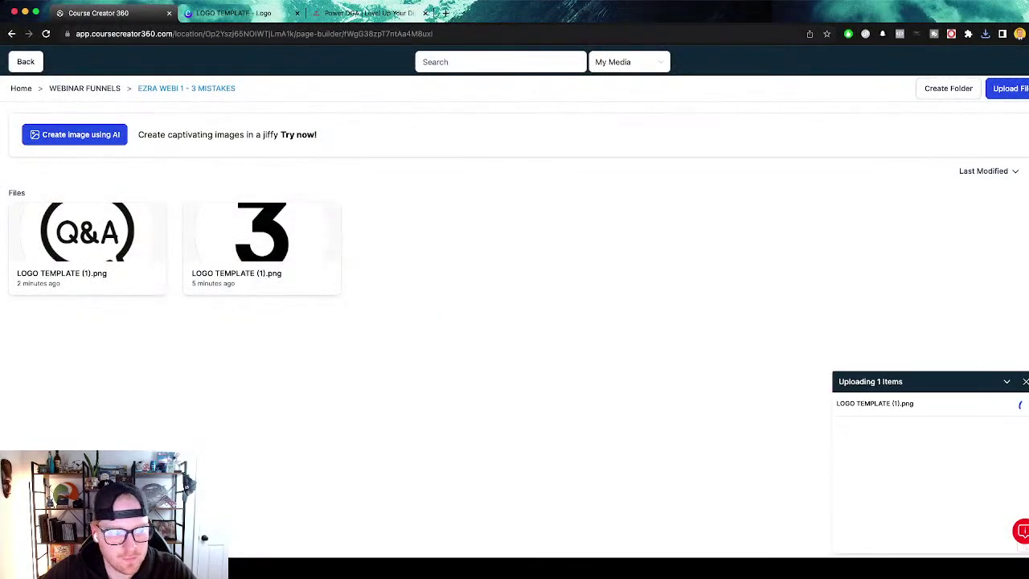
Use the newly uploaded gift box PNG as the image above the "Exclusive Offer From Ezra" headline.
double_click(87, 245)
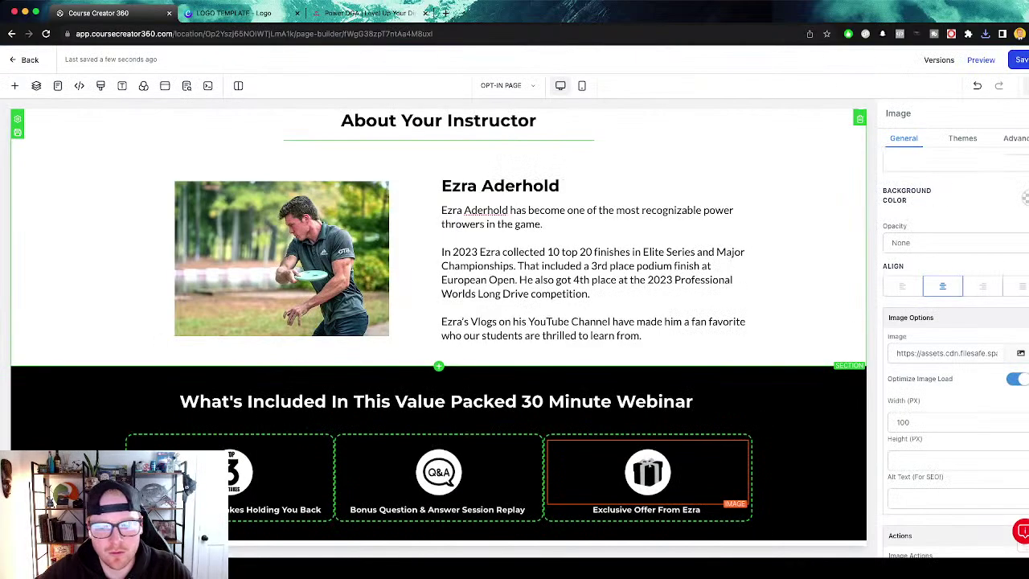
scroll(792, 418, "down", 1)
left_click(792, 434)
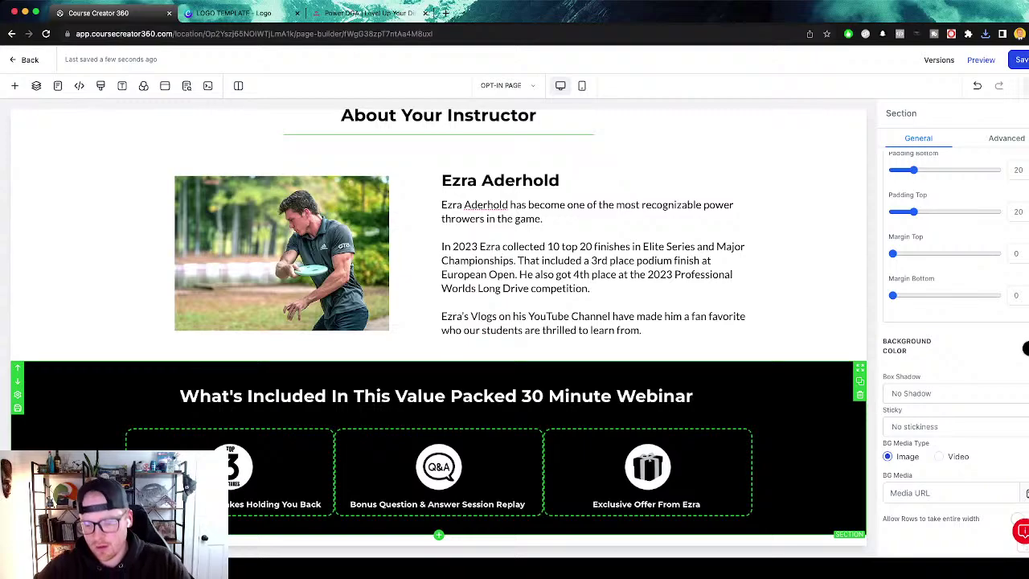
scroll(438, 398, "up", 1)
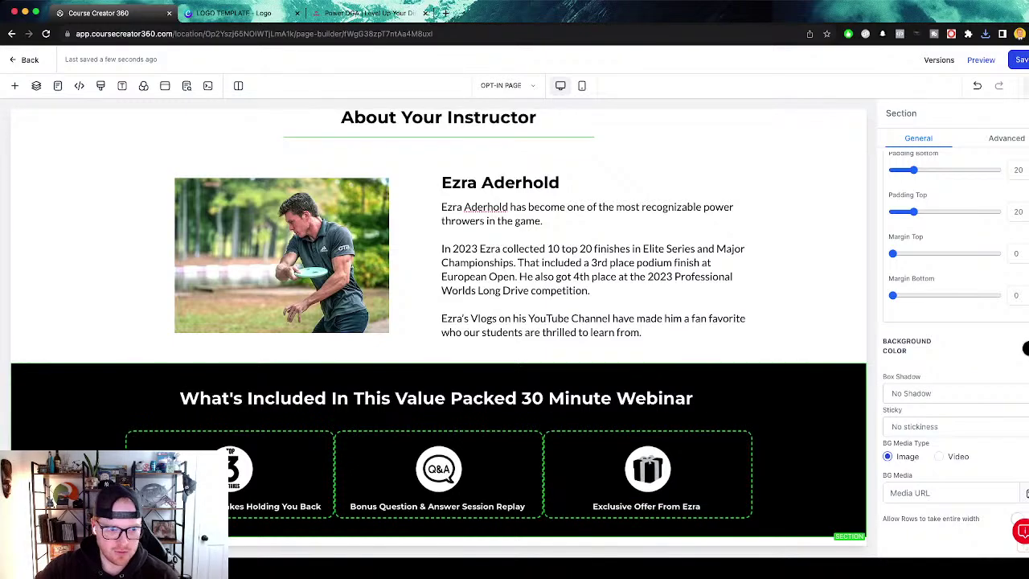
Add a one-column row below the three icon columns in the black webinar section and insert a button element in it.
left_click(15, 85)
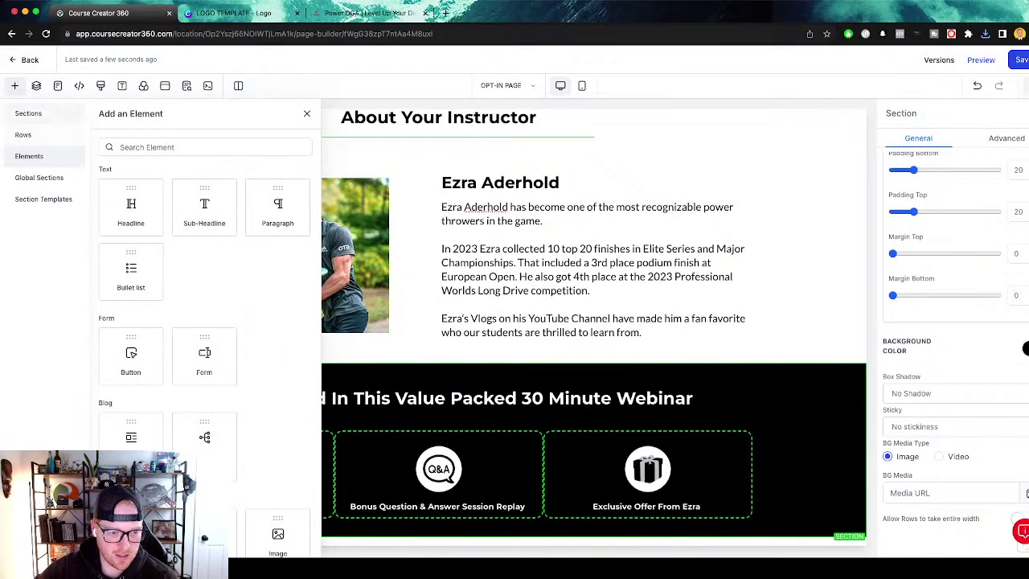
left_click(28, 113)
left_click(23, 135)
left_click(306, 114)
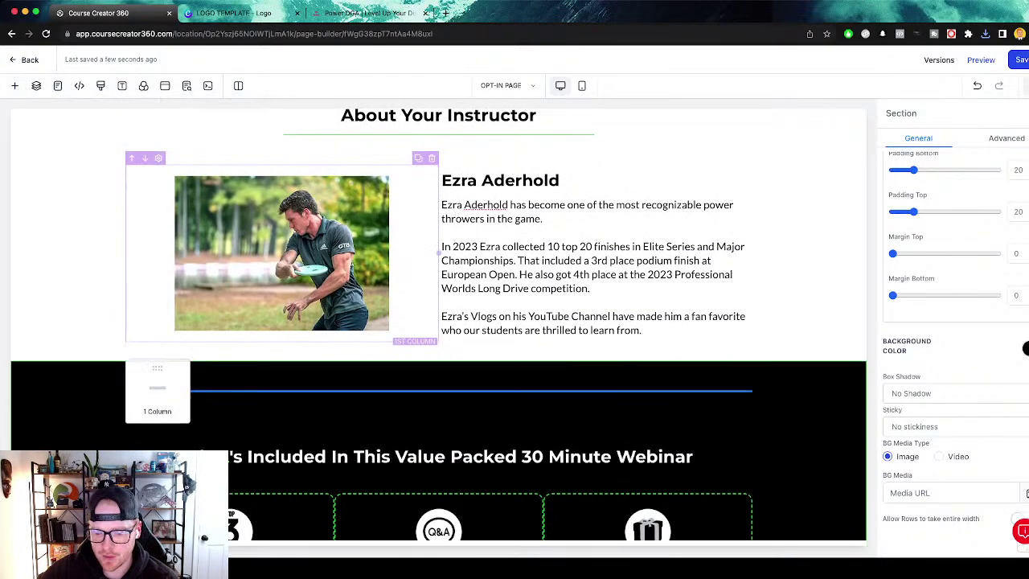
scroll(439, 418, "down", 1)
left_click(436, 487)
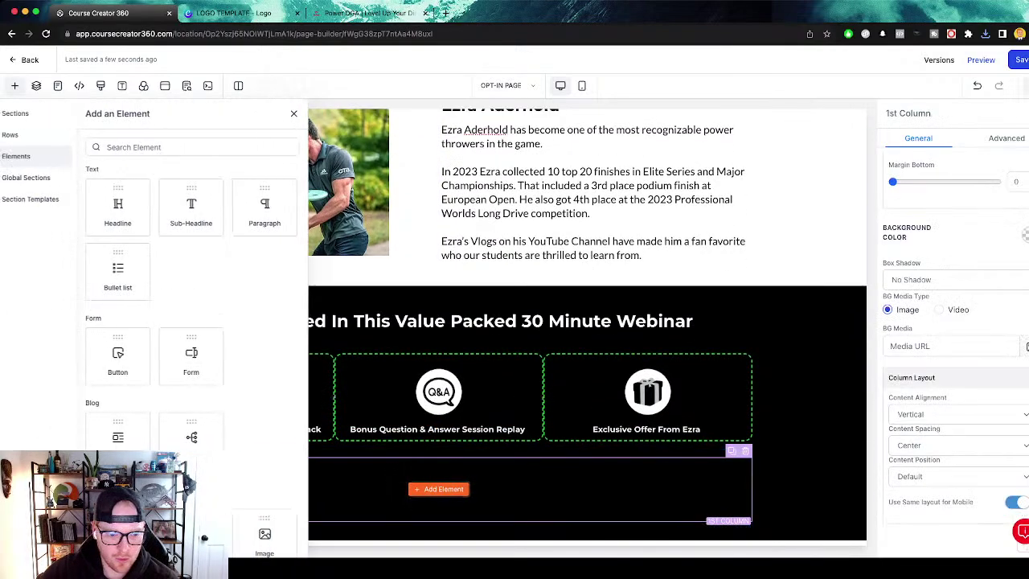
left_click(130, 357)
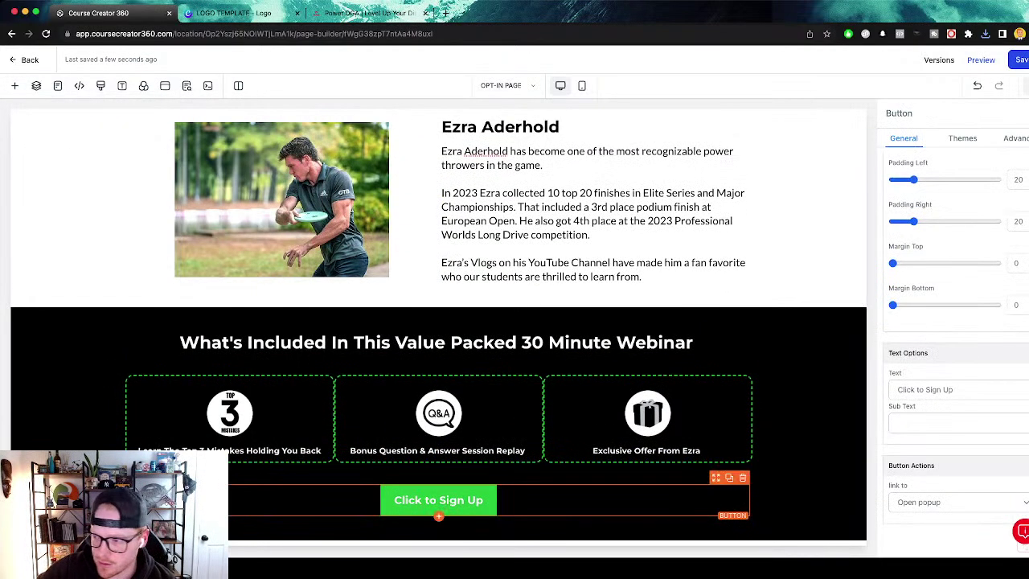
Try the Bounce (loop) button effect on the new sign-up button.
left_click(1016, 138)
left_click(956, 205)
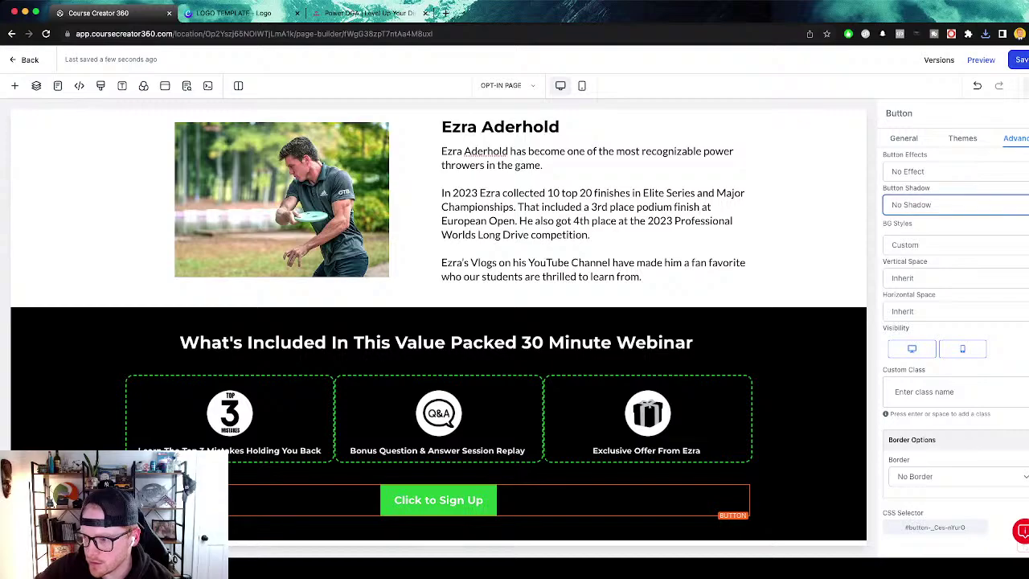
left_click(957, 171)
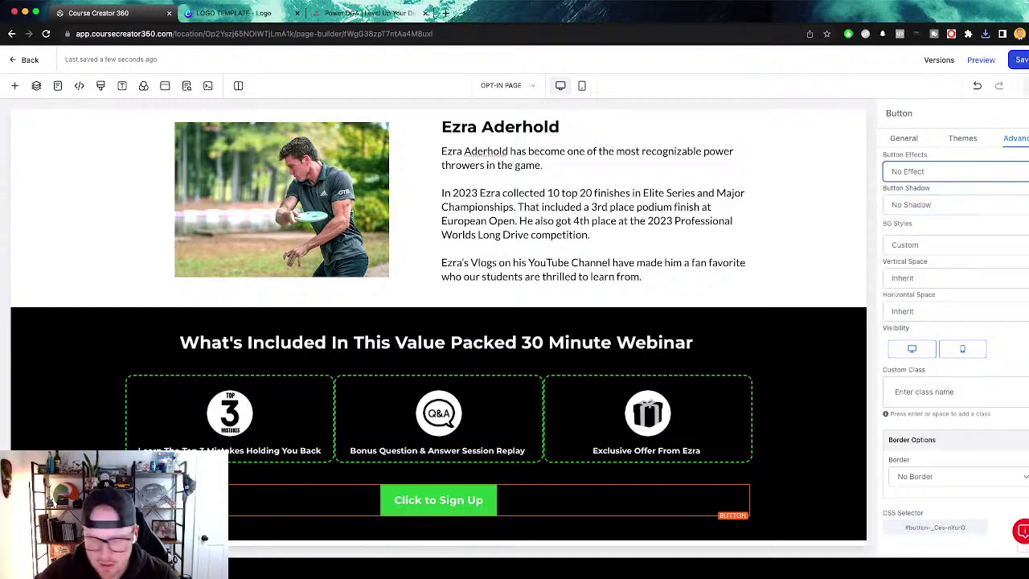
left_click(932, 201)
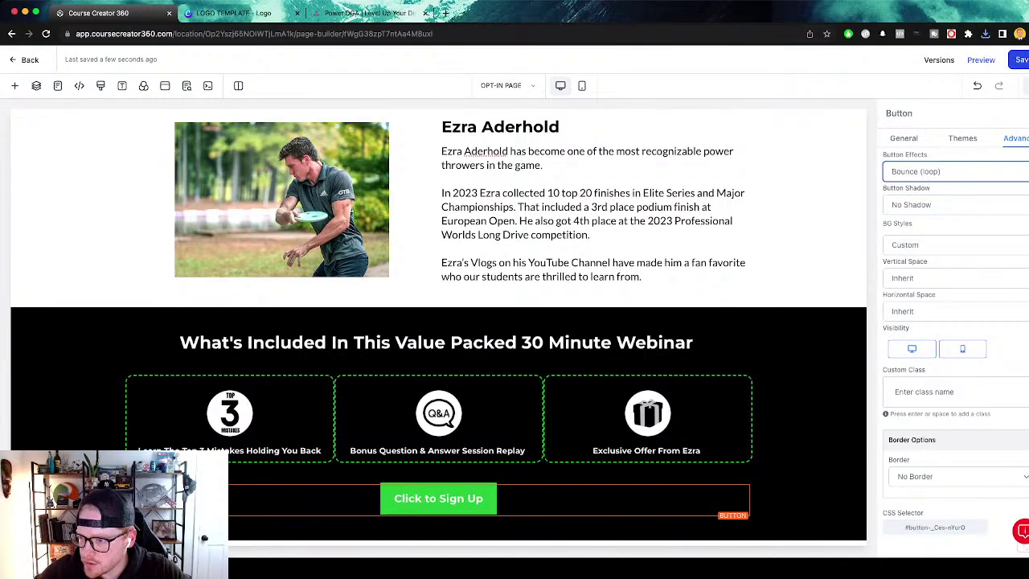
left_click(933, 189)
Give the new sign-up button a full border with a 15px border radius on all edges.
left_click(957, 475)
key("Down")
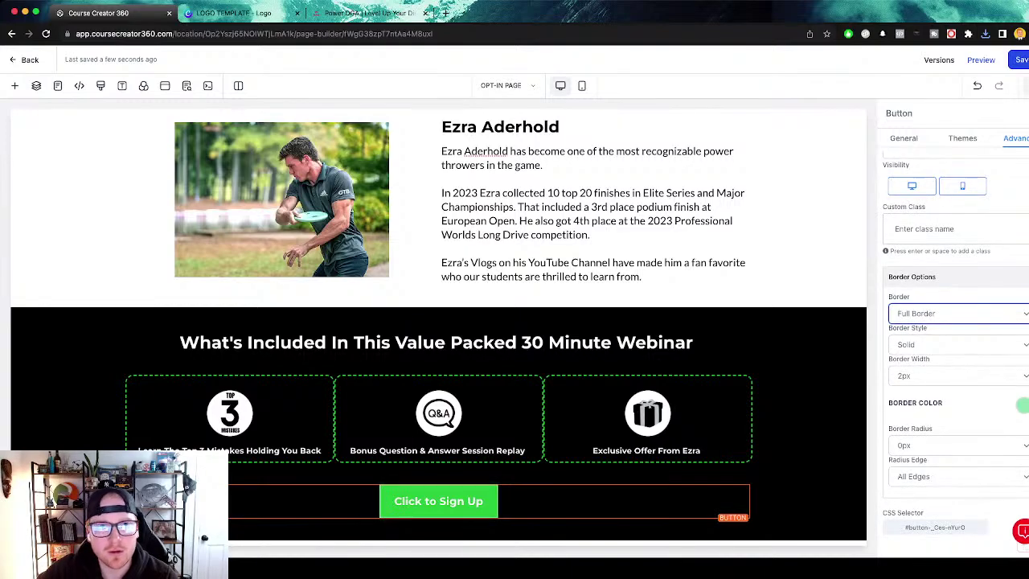
left_click(957, 445)
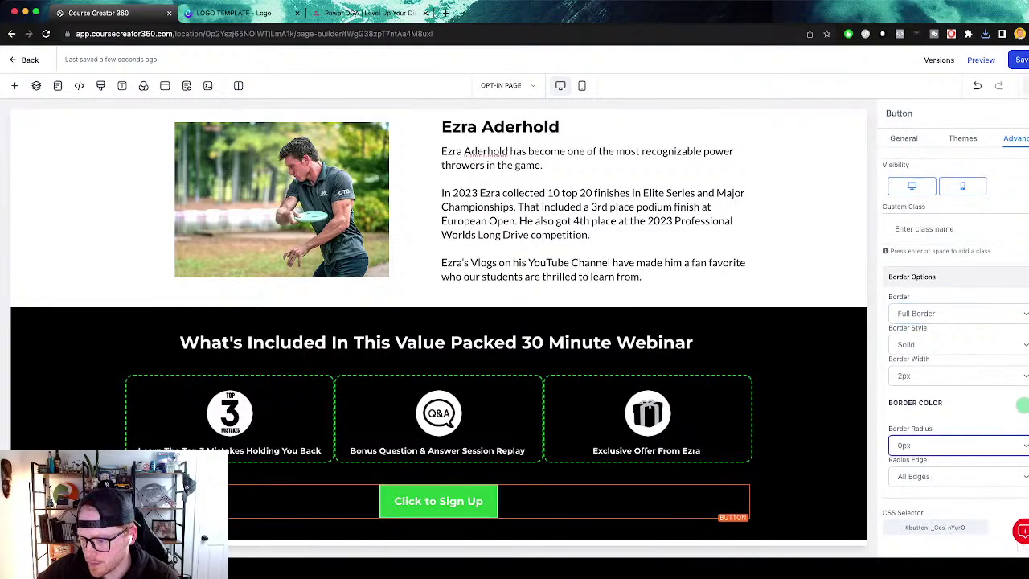
key("Down")
key("Down")
key("Down")
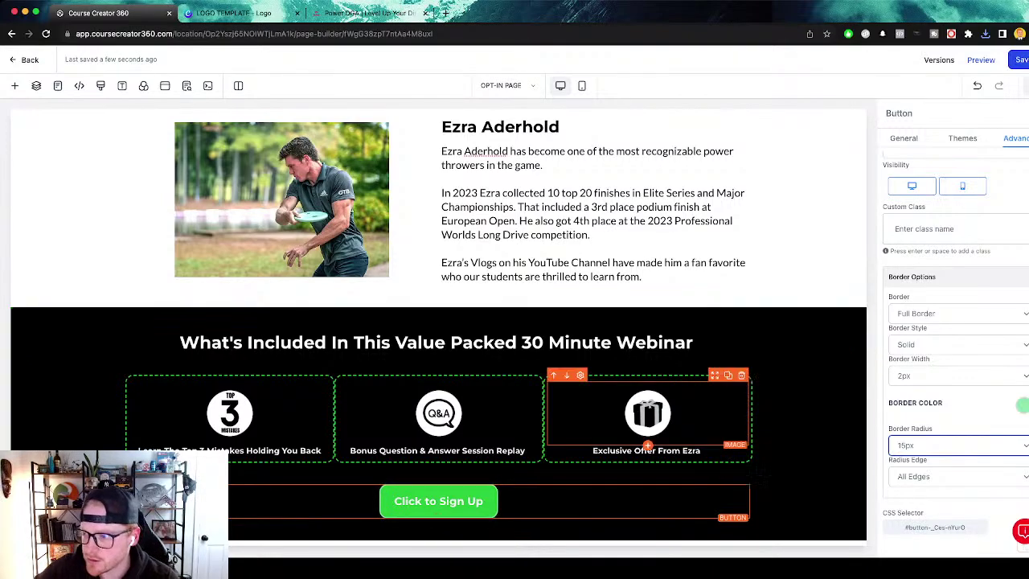
Change the new button's text to "Get Instant Access To Game Changing Free Wokrshop!".
left_click(904, 138)
scroll(955, 338, "down", 5)
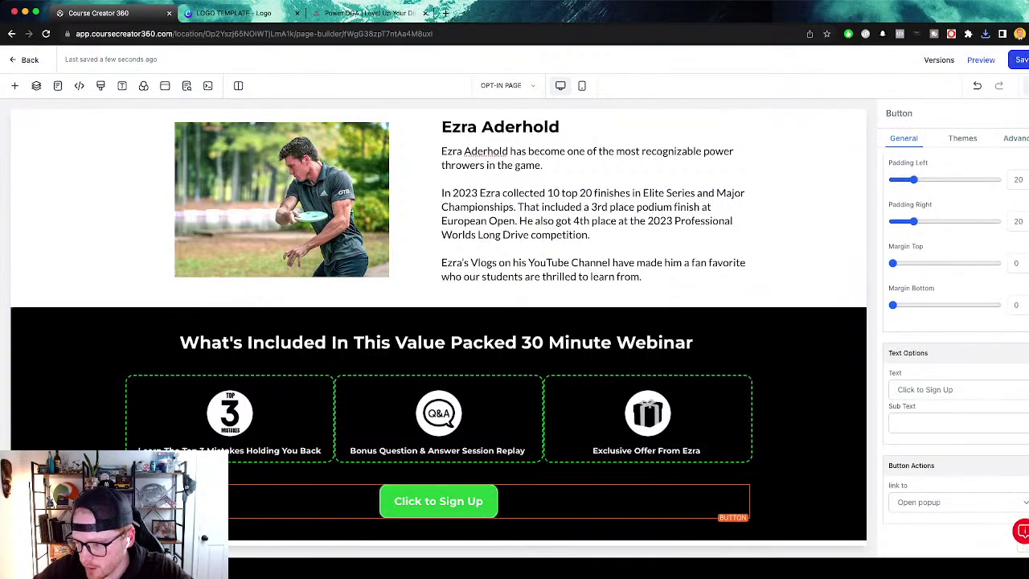
triple_click(909, 389)
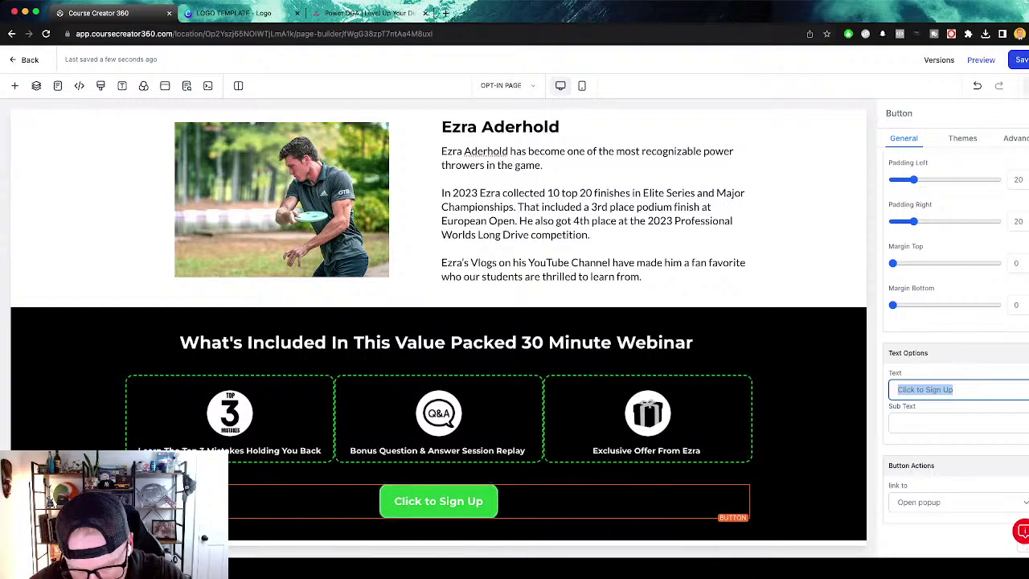
type("WAtch TH")
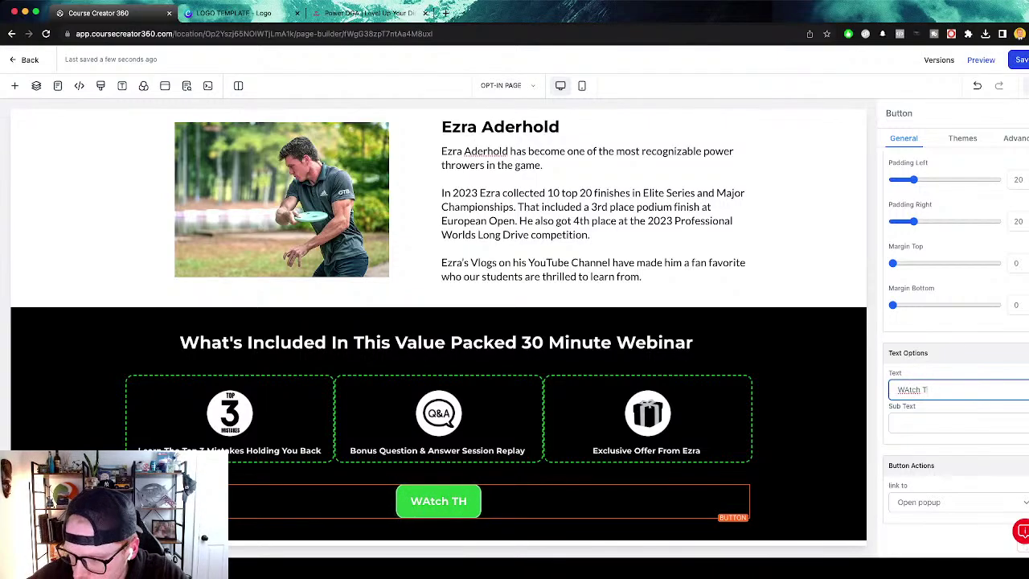
key("super+a")
type("Get")
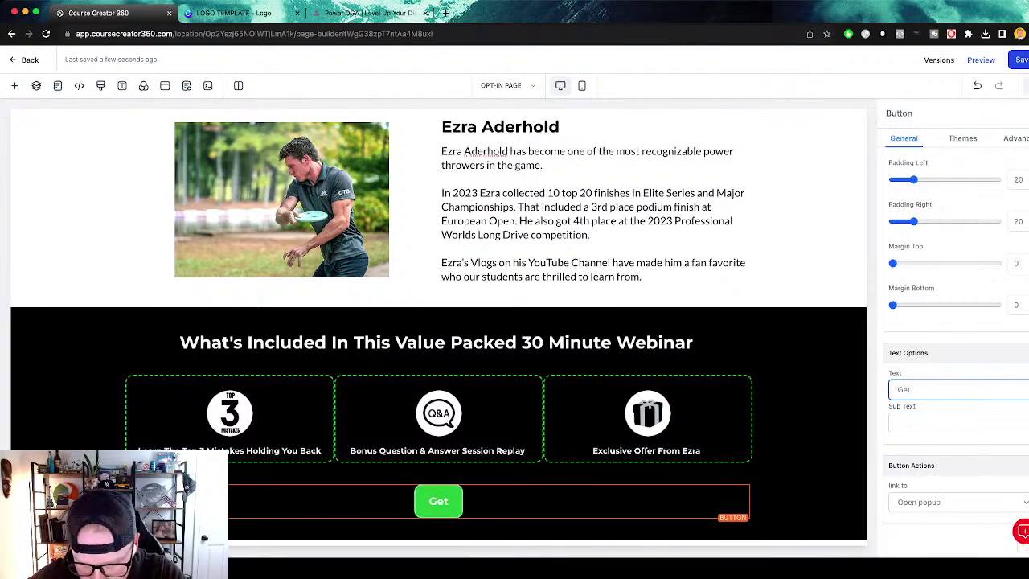
type(" Instant Access To This")
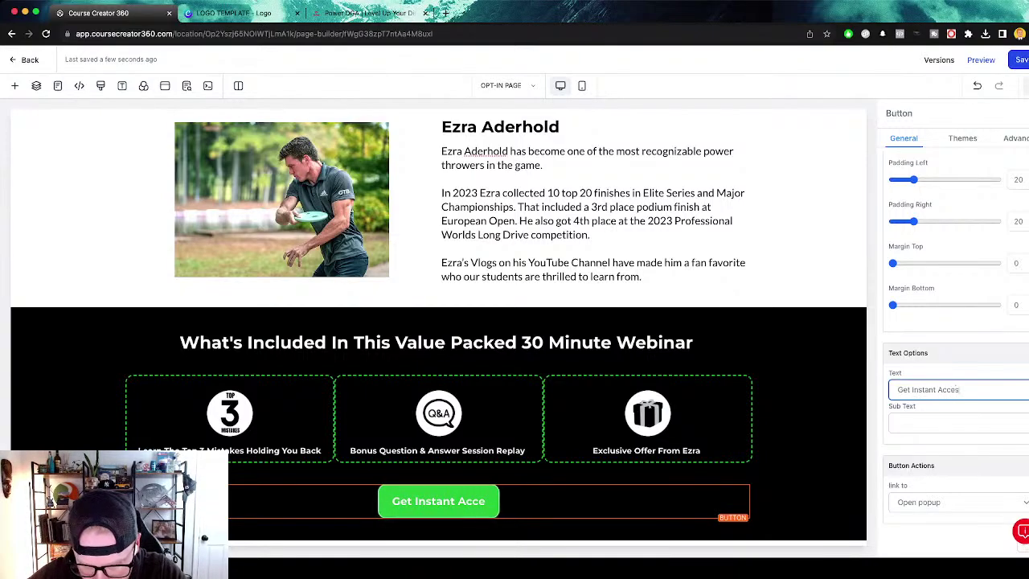
key("BackSpace")
key("BackSpace")
key("BackSpace")
key("BackSpace")
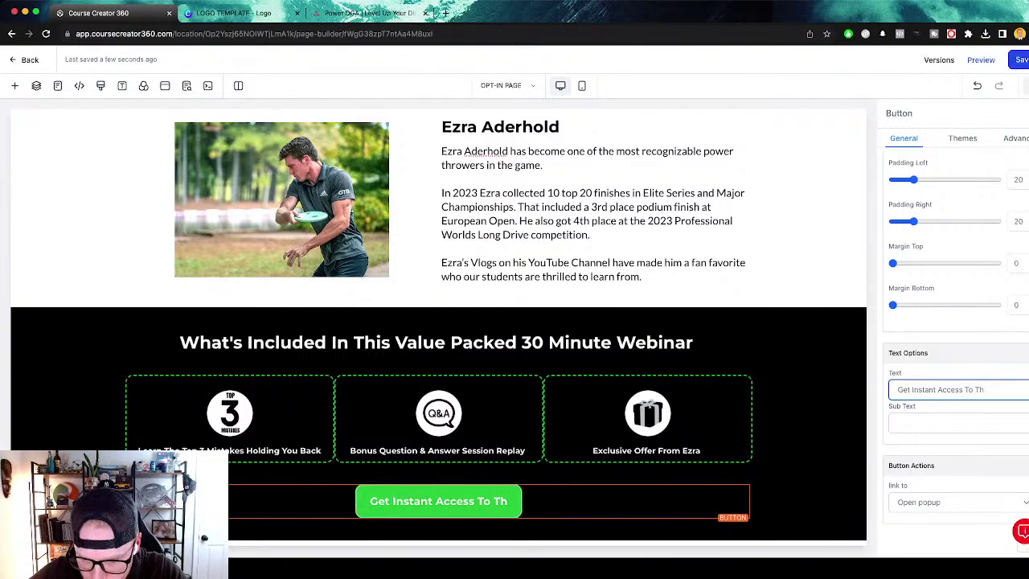
type("Game Chang")
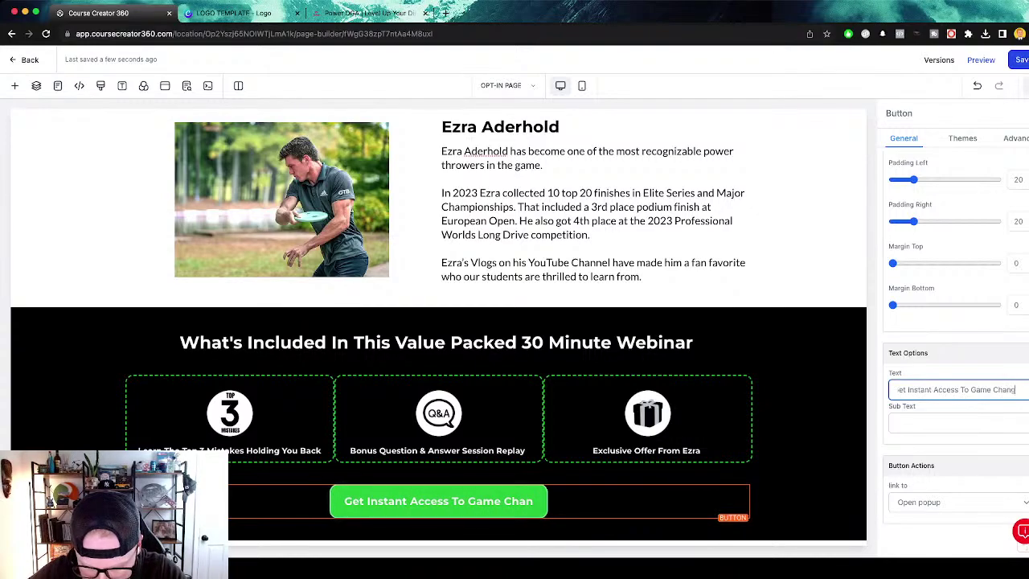
type("ing Free Wokrshop!")
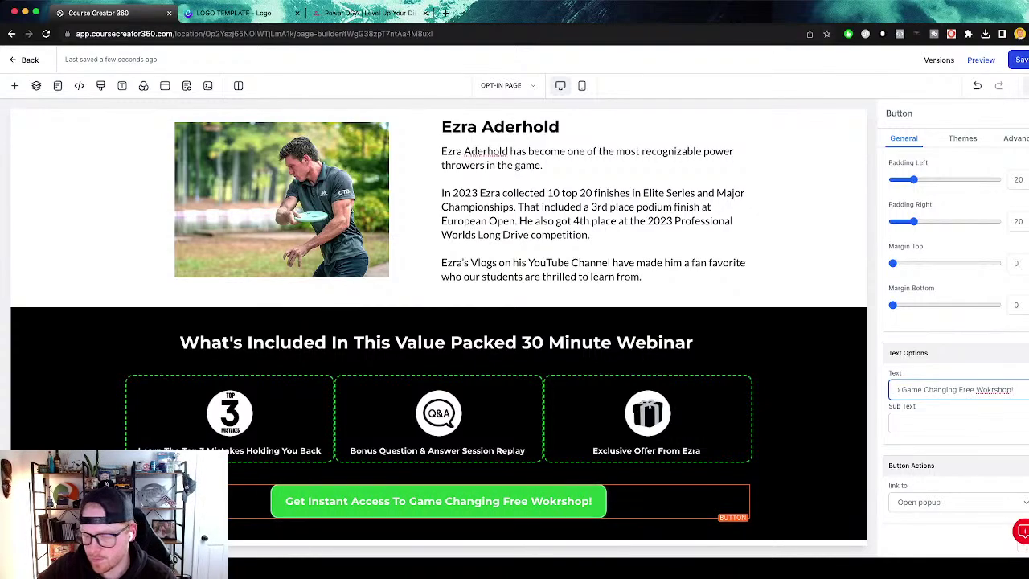
left_click(808, 473)
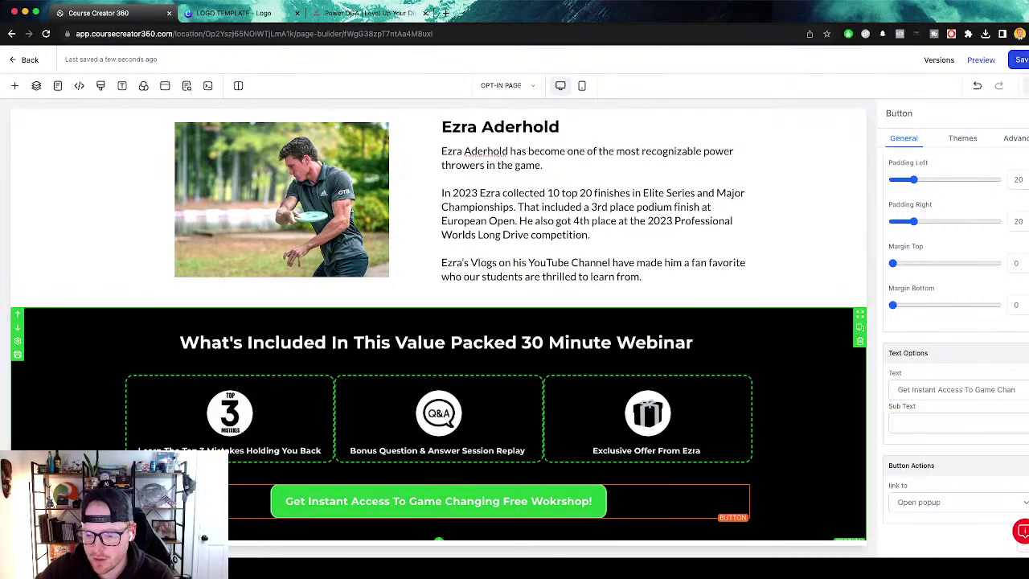
Inspect the settings of the WATCH NOW! button in the hero section.
scroll(643, 418, "up", 10)
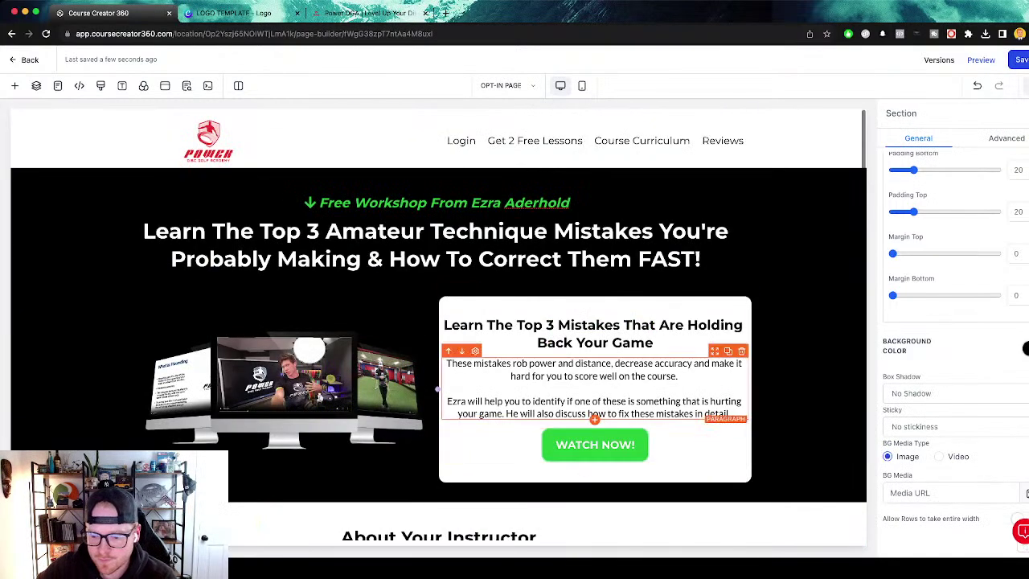
left_click(595, 445)
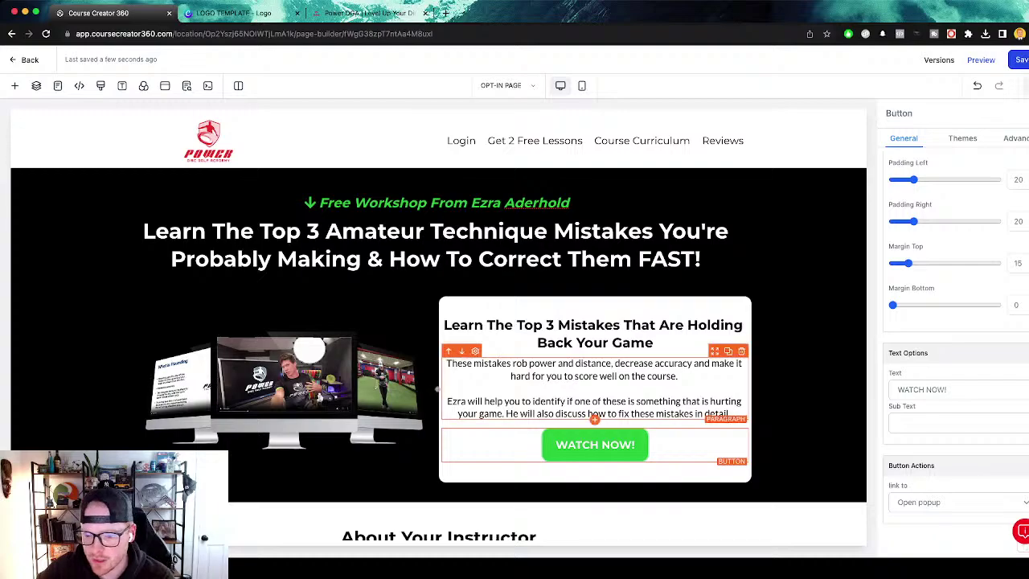
scroll(643, 402, "down", 5)
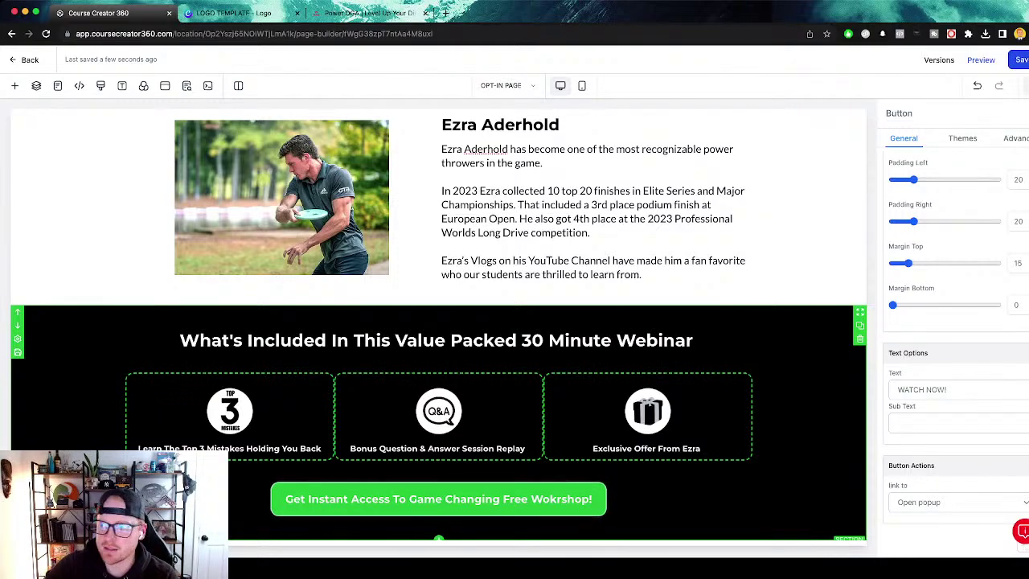
Open a preview of the opt-in page and look over the page in the editor again.
left_click(981, 60)
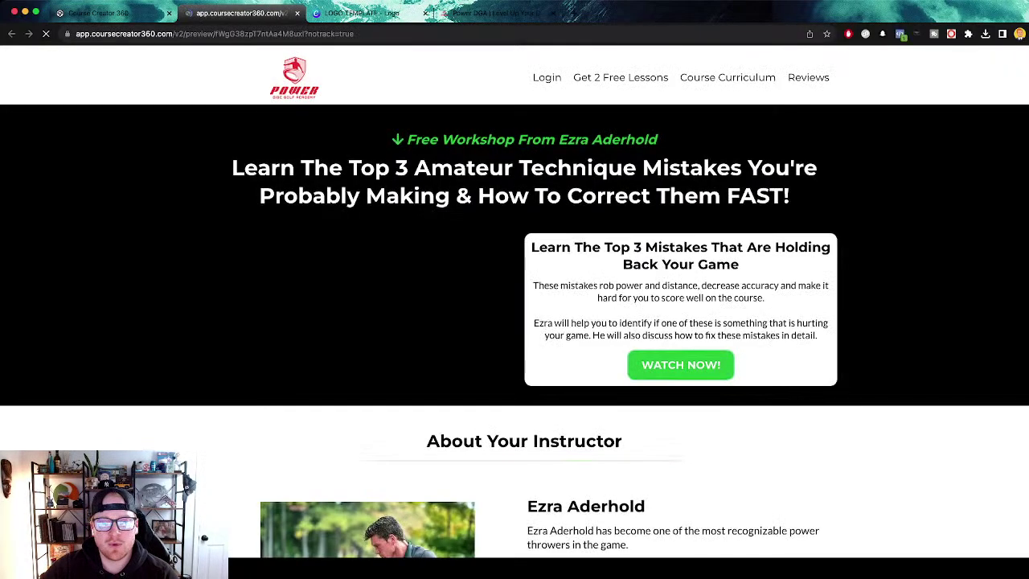
left_click(113, 13)
scroll(438, 324, "up", 1)
scroll(439, 324, "up", 6)
scroll(438, 324, "down", 4)
scroll(439, 324, "up", 4)
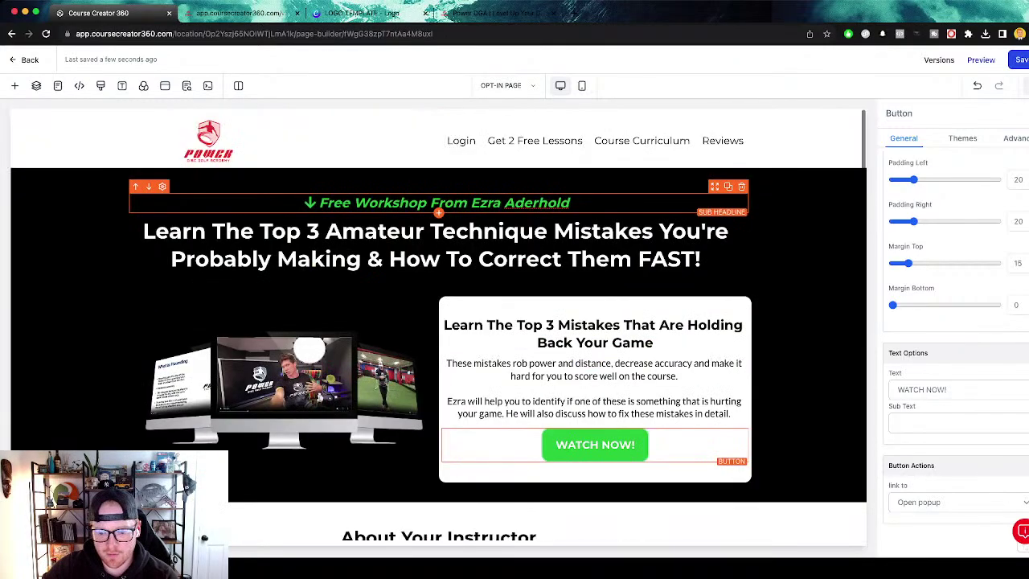
scroll(439, 324, "down", 4)
scroll(439, 324, "up", 4)
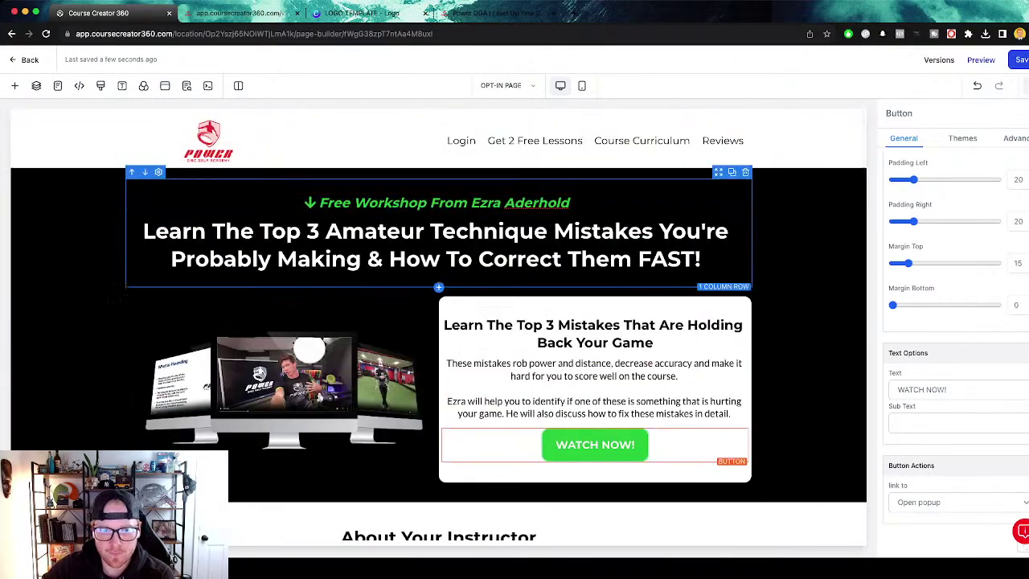
Save the opt-in page and leave the page builder.
key("ctrl+Tab")
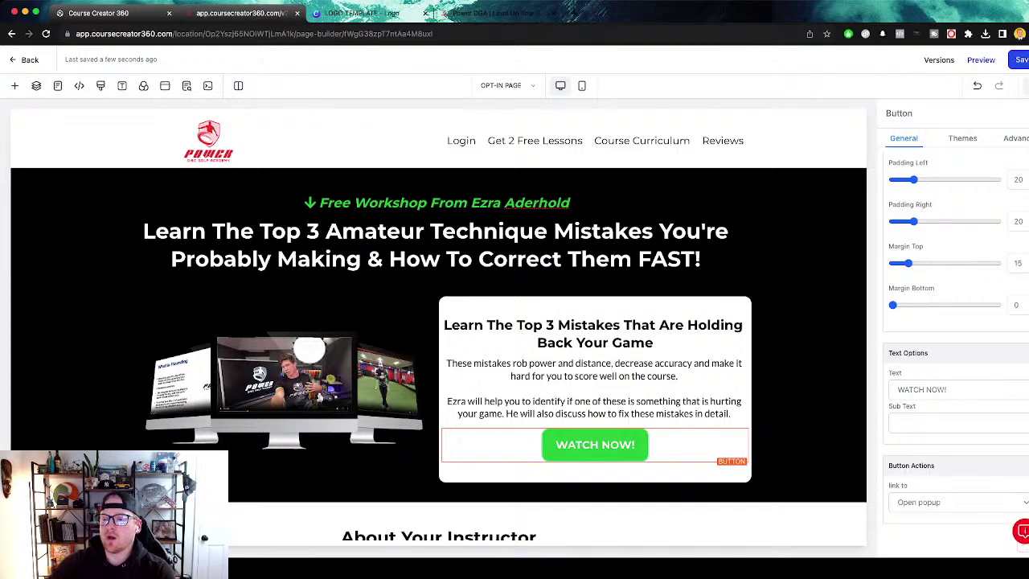
left_click(1015, 60)
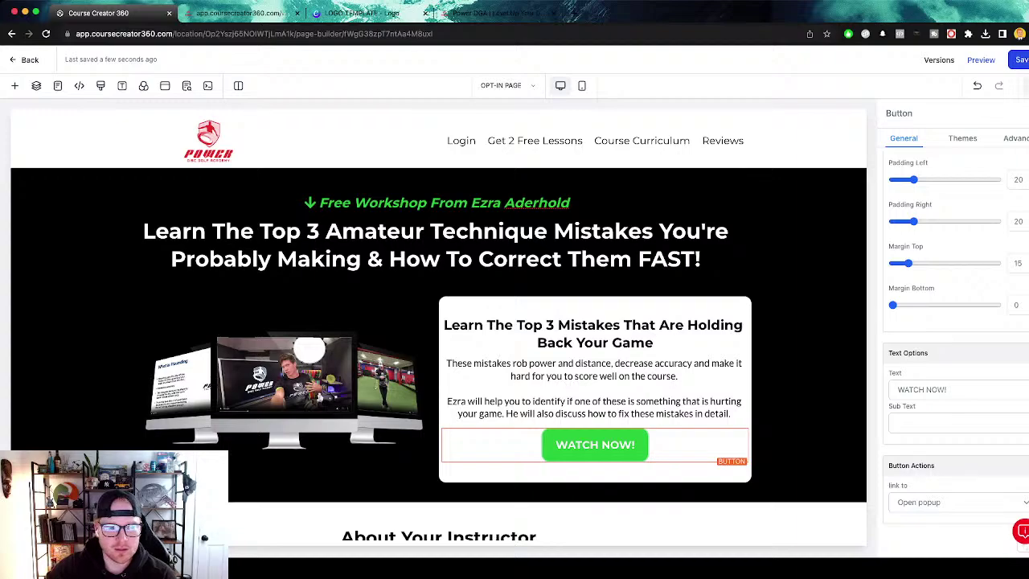
left_click(24, 60)
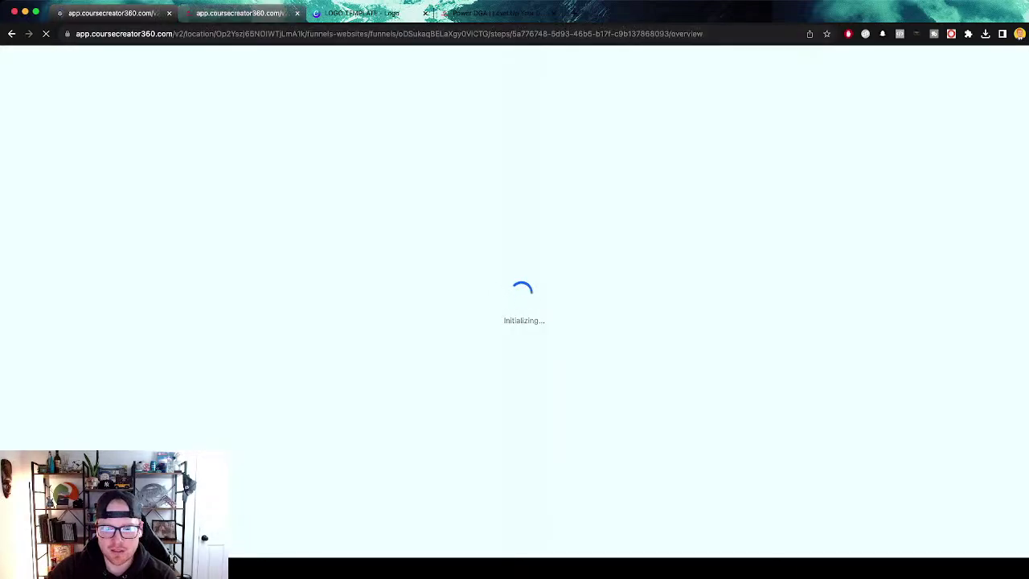
Dismiss the sign-up form popup in the preview and review the page from the hero section to the webinar contents section.
left_click(238, 13)
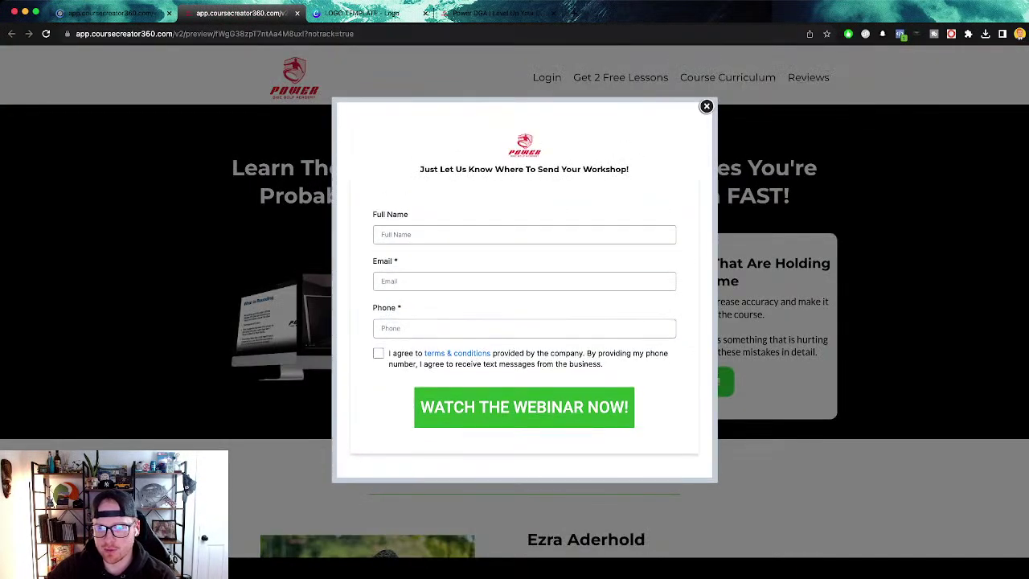
key("Escape")
scroll(515, 302, "down", 2)
scroll(515, 302, "up", 2)
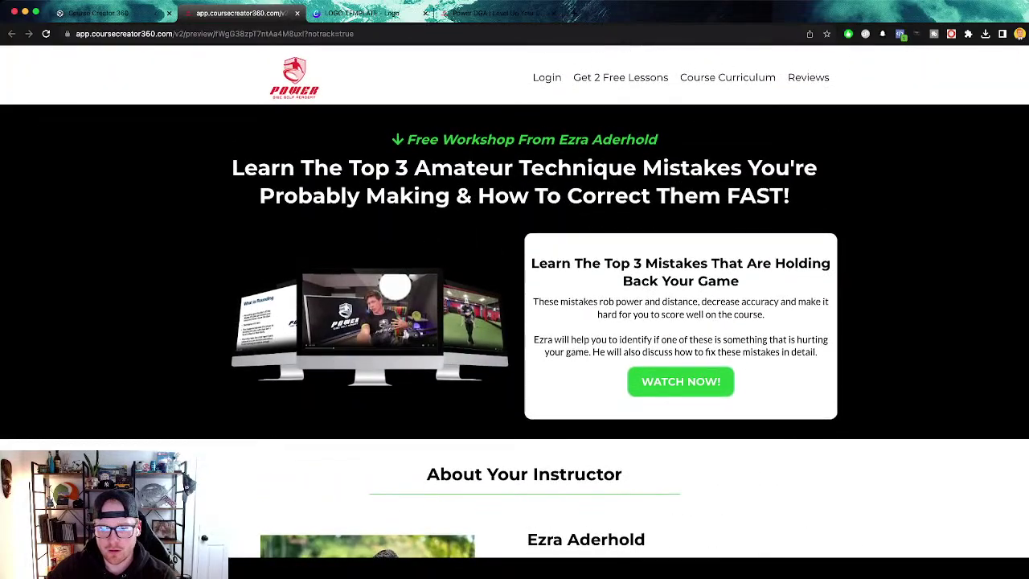
scroll(514, 322, "down", 5)
scroll(514, 322, "up", 5)
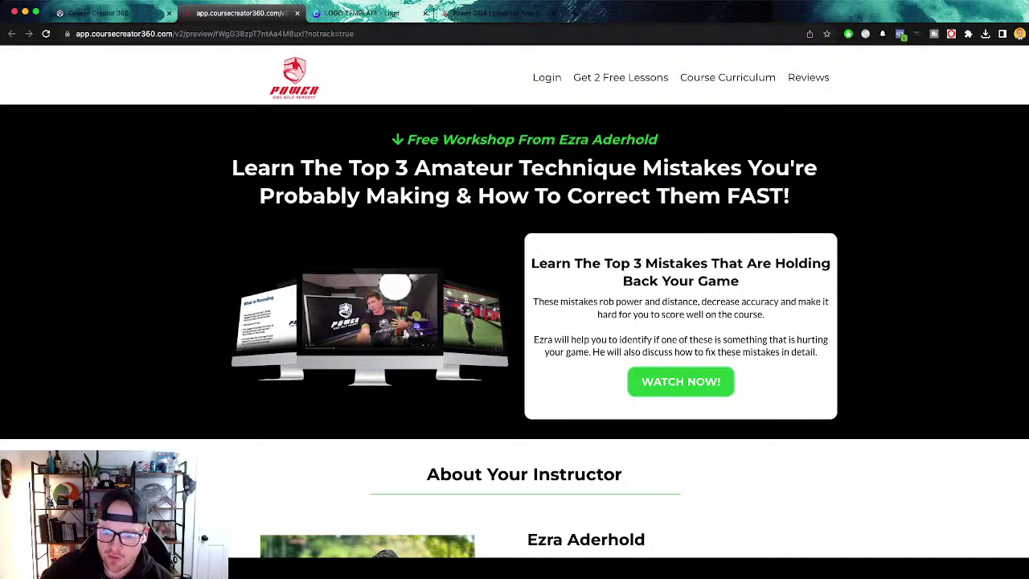
scroll(515, 302, "down", 5)
scroll(514, 301, "up", 5)
scroll(515, 301, "up", 1)
scroll(515, 301, "down", 5)
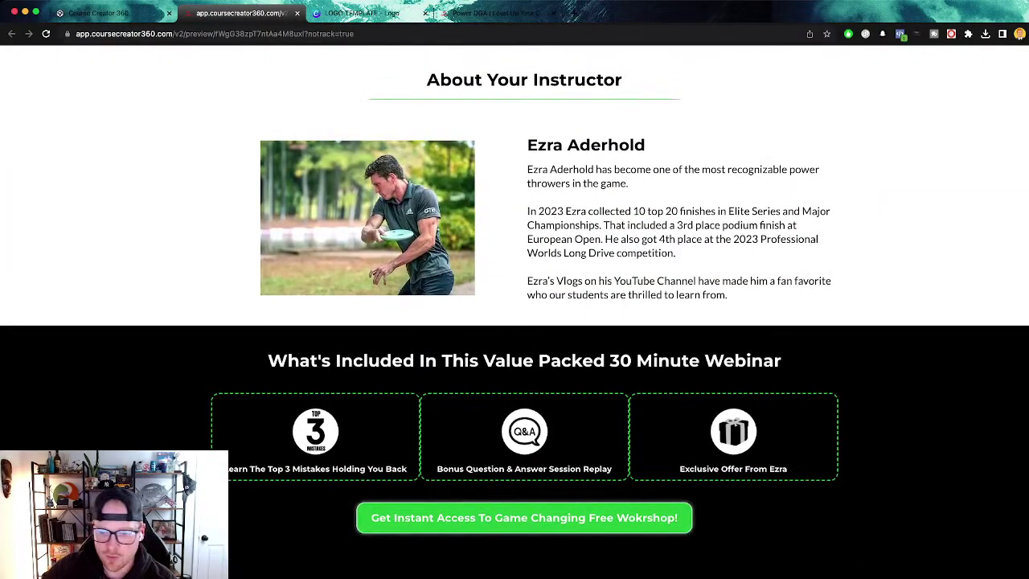
Test the hero button and the call-to-action button in the preview, dismissing the sign-up popup after each.
scroll(514, 302, "up", 5)
left_click(680, 381)
left_click(707, 107)
scroll(515, 301, "down", 5)
scroll(514, 301, "up", 1)
left_click(524, 518)
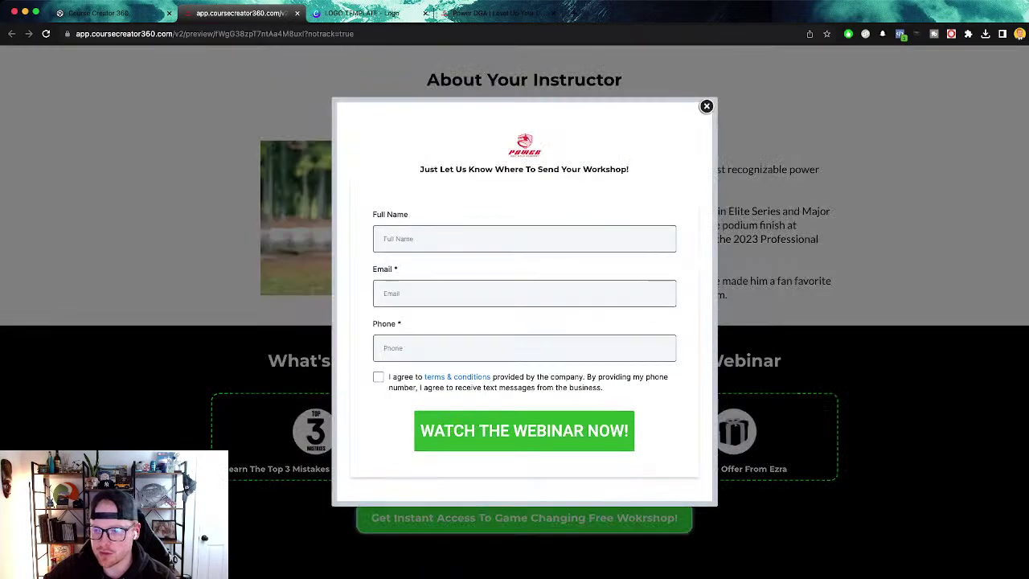
left_click(706, 106)
scroll(514, 301, "up", 5)
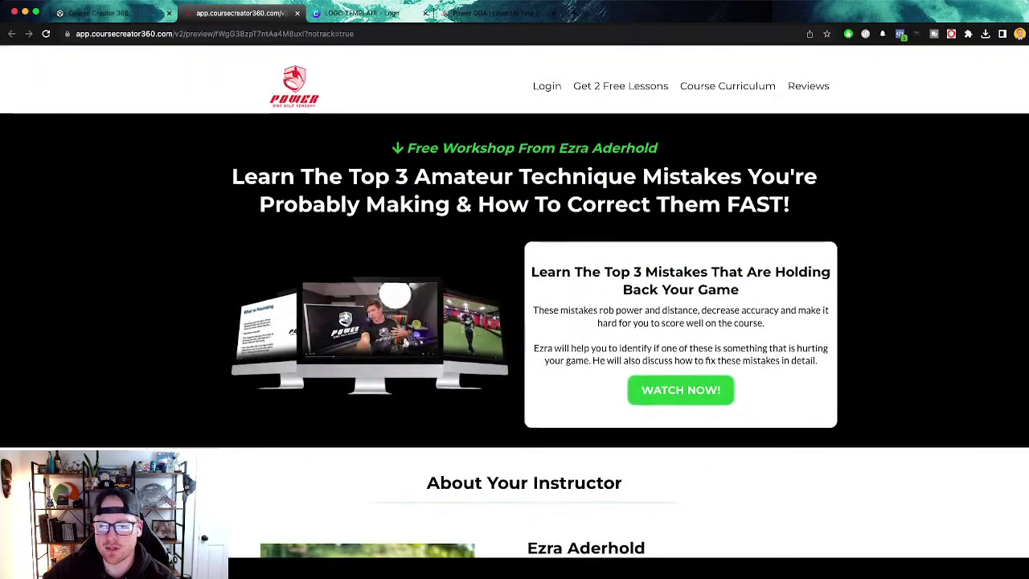
Compare the preview with the funnel overview and review the opt-in page from the hero section through the sections below.
left_click(214, 34)
left_click(108, 12)
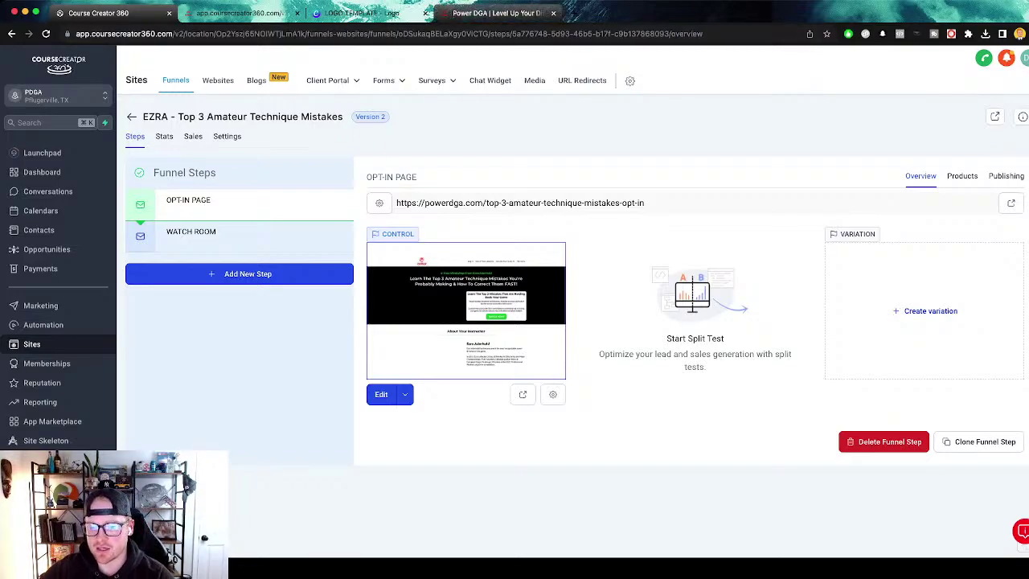
left_click(239, 13)
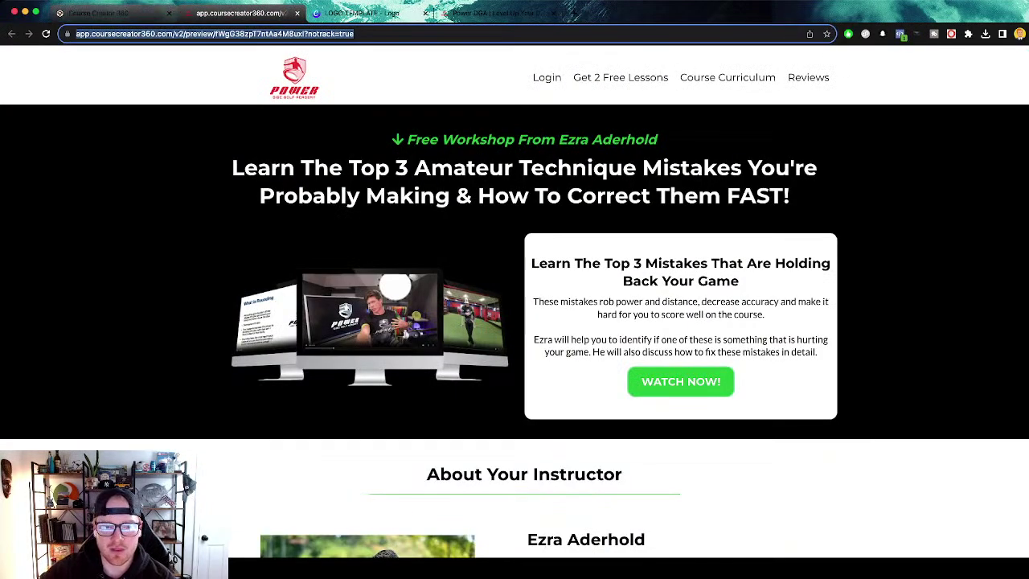
left_click(105, 13)
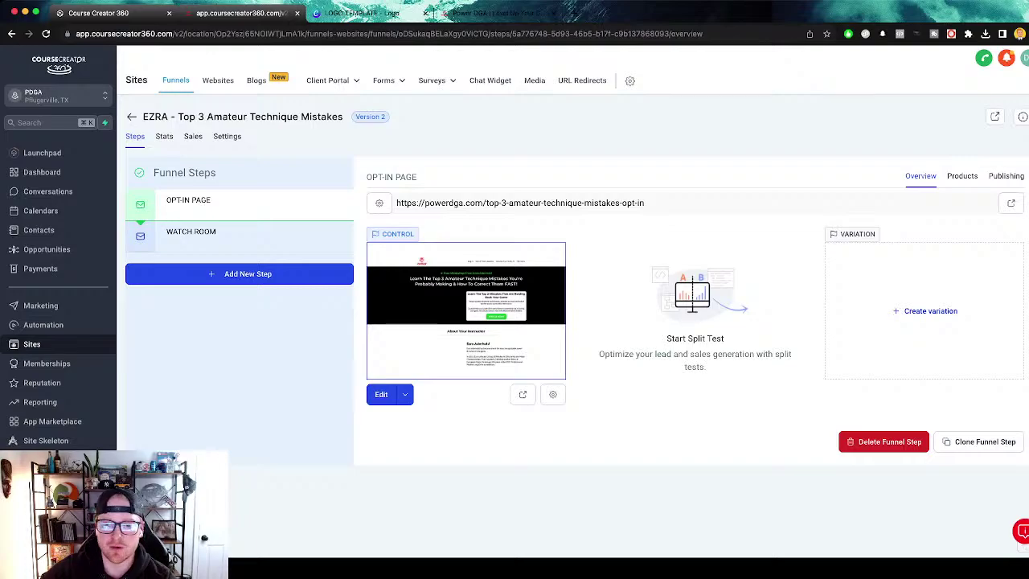
left_click(240, 13)
left_click(177, 201)
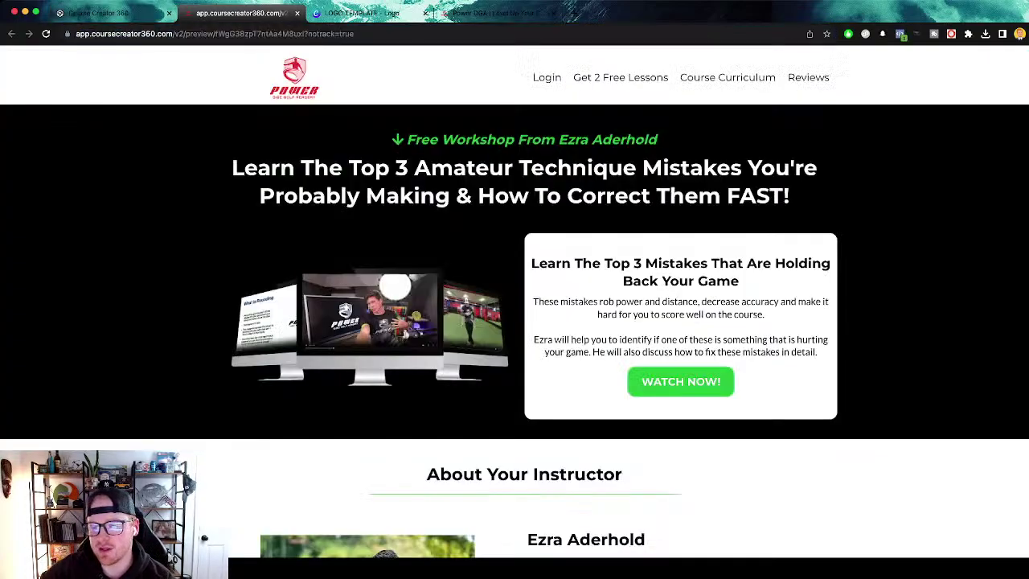
scroll(515, 305, "down", 5)
scroll(515, 306, "up", 5)
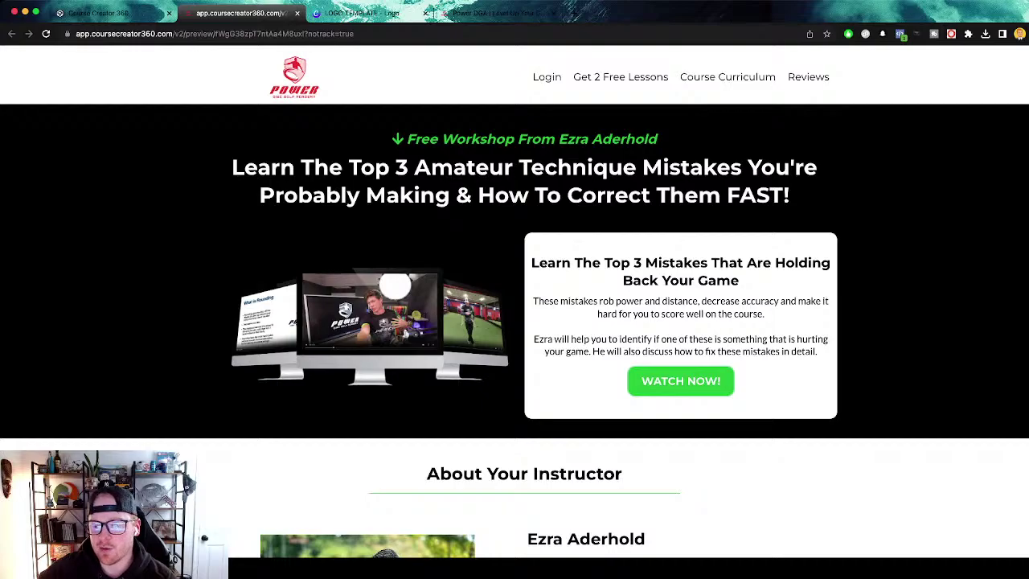
scroll(515, 306, "down", 4)
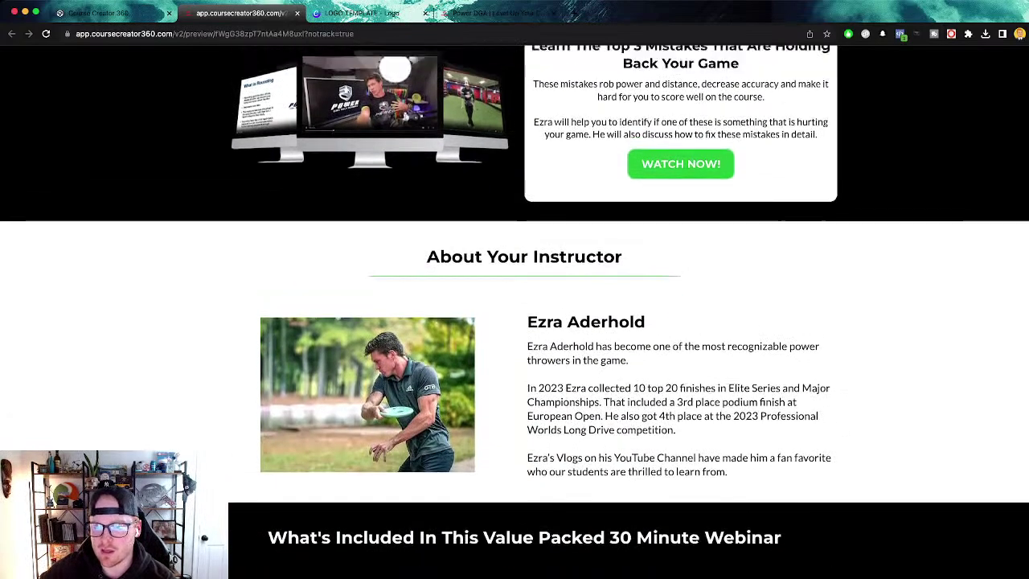
scroll(514, 306, "up", 4)
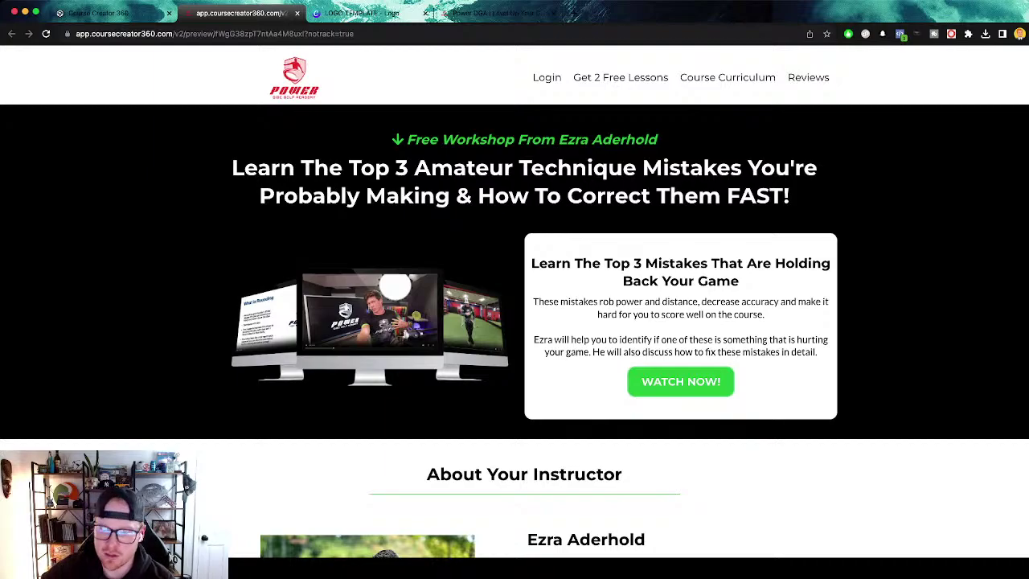
scroll(514, 306, "down", 6)
scroll(514, 305, "up", 6)
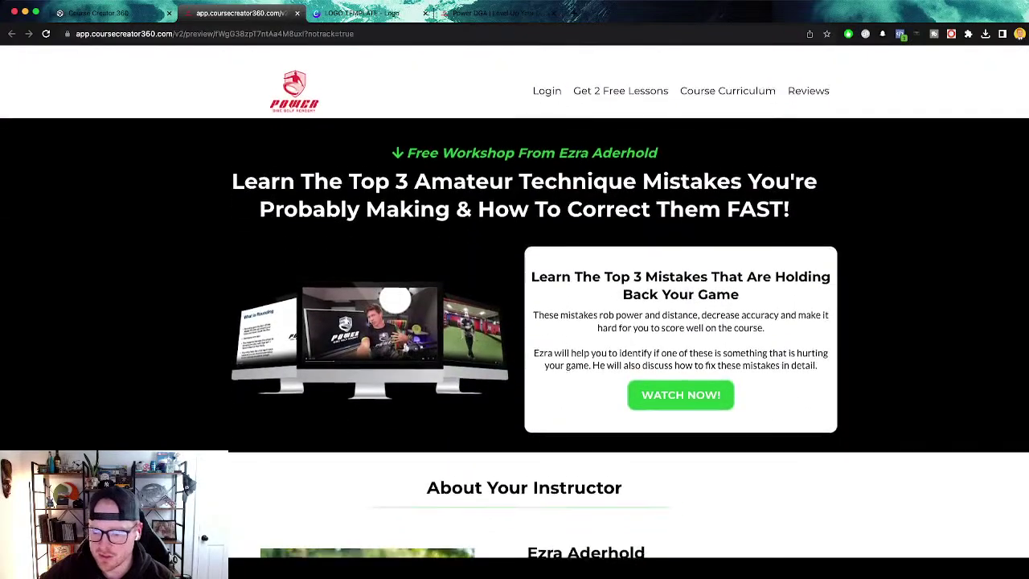
scroll(515, 306, "down", 1)
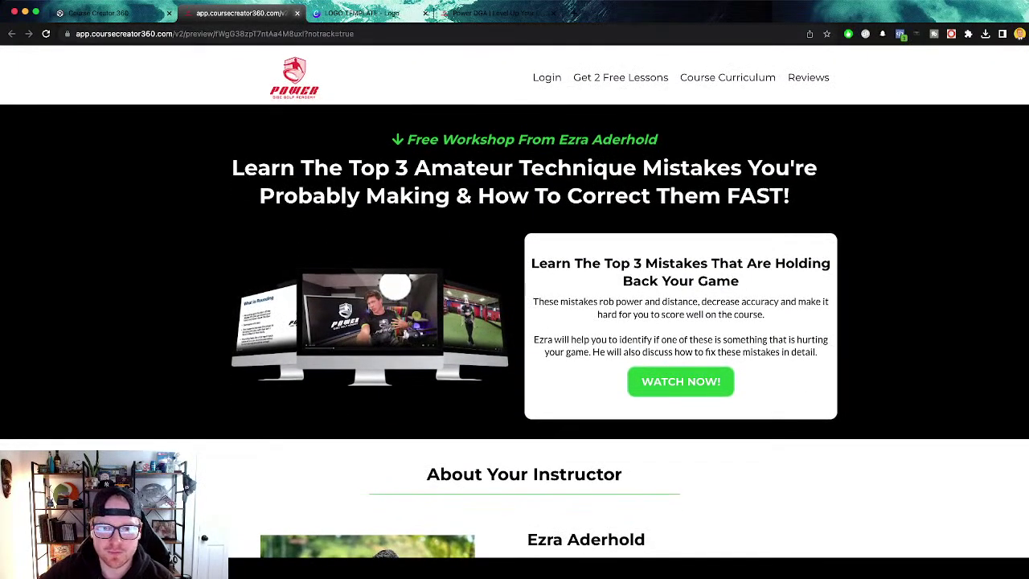
Close the preview and, in the editor's mobile view, set the green hero sub headline's font size to 15.
left_click(297, 13)
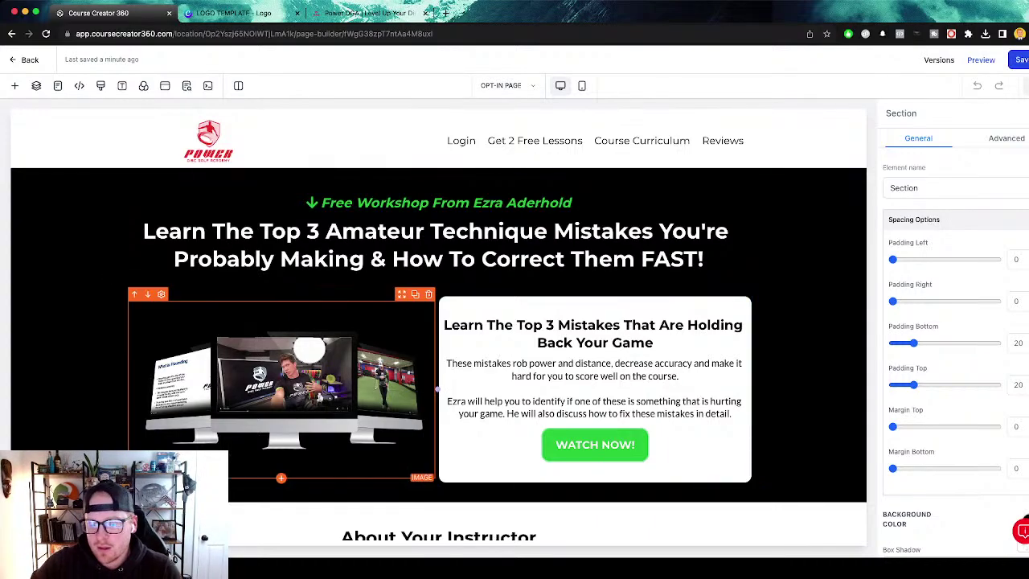
left_click(581, 85)
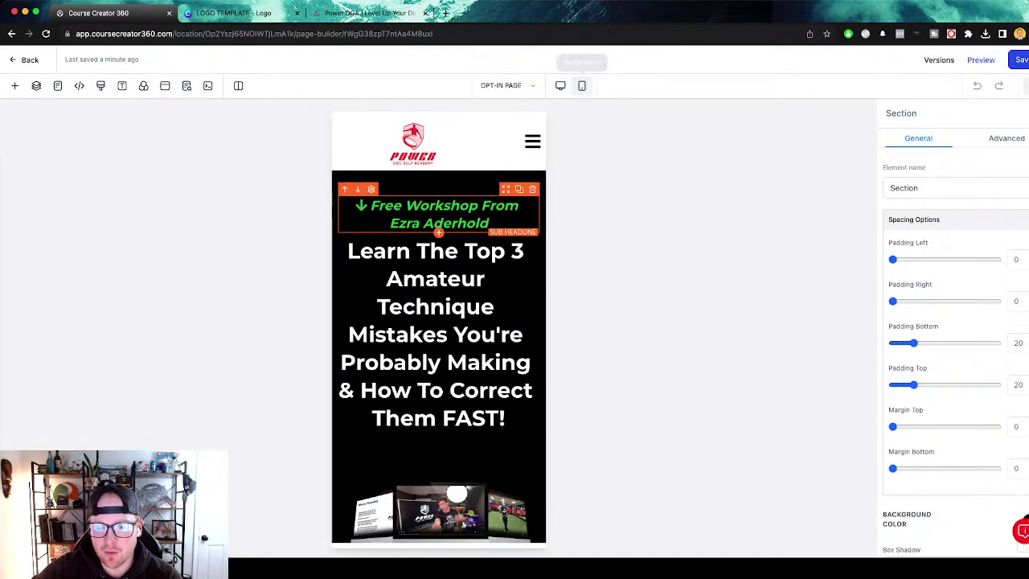
left_click(451, 223)
scroll(955, 362, "down", 3)
double_click(998, 342)
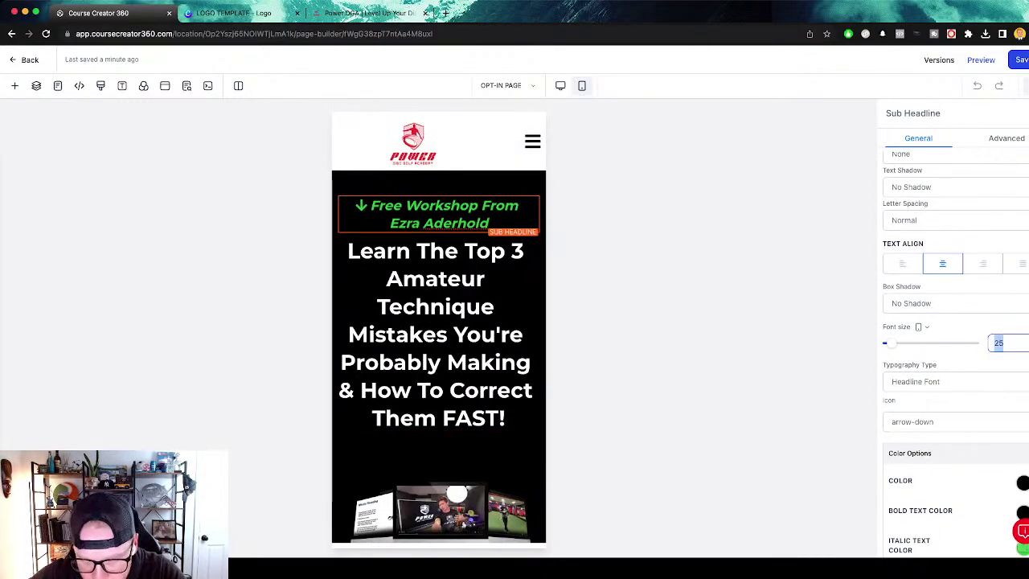
type("15")
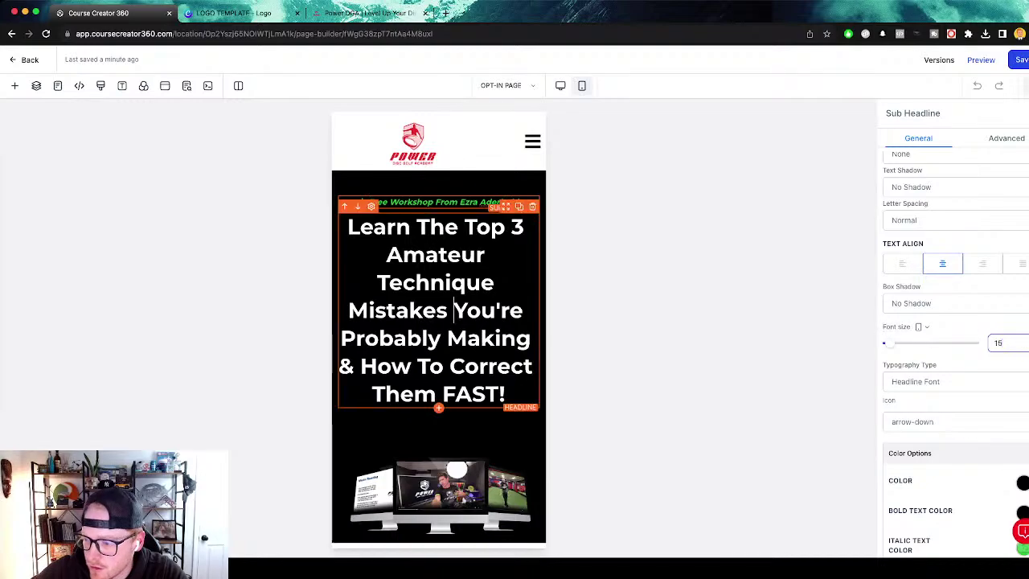
Set the mobile font size of the main hero headline to 25.
left_click(453, 309)
double_click(998, 343)
type("25")
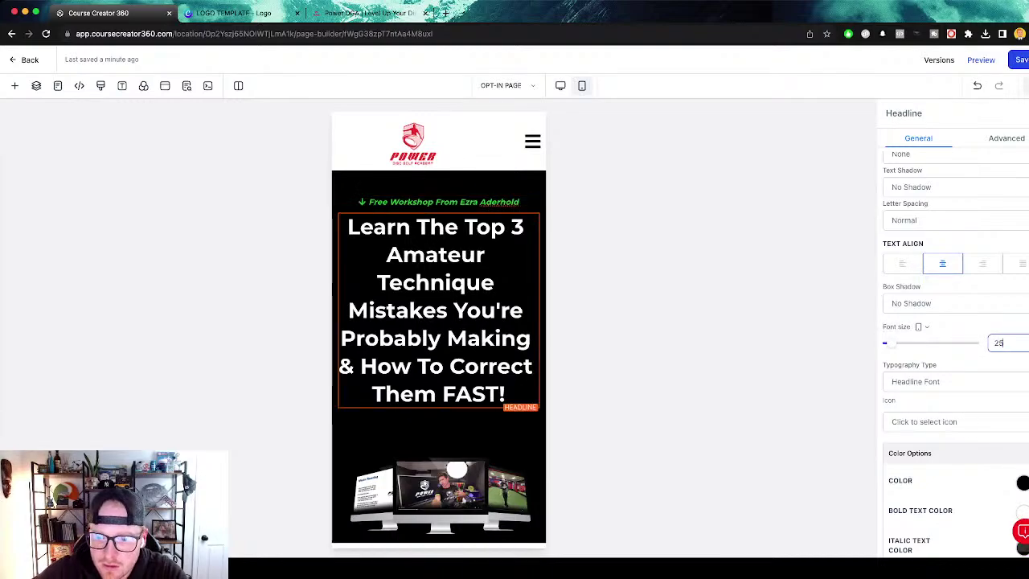
double_click(999, 343)
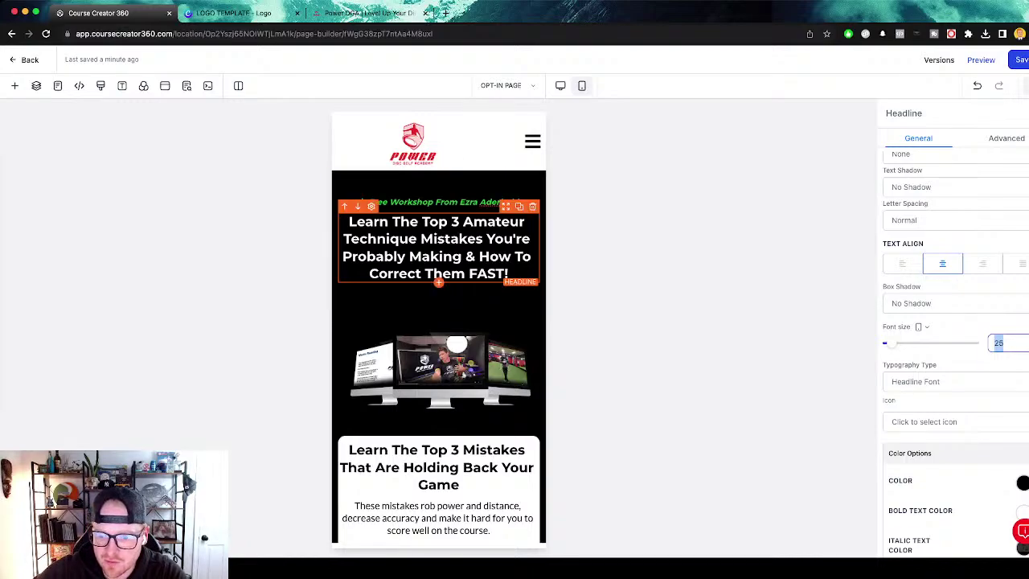
Set the mobile font size of the headline in the white hero box to 20.
scroll(438, 354, "down", 2)
left_click(434, 270)
scroll(434, 322, "down", 2)
left_click(429, 275)
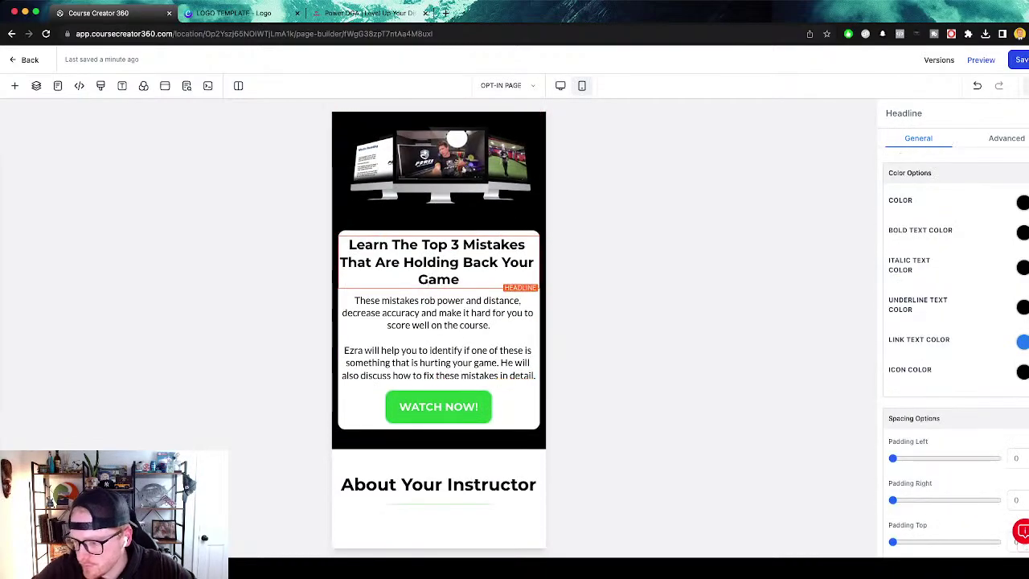
scroll(957, 338, "down", 3)
scroll(957, 337, "up", 10)
double_click(999, 457)
type("20")
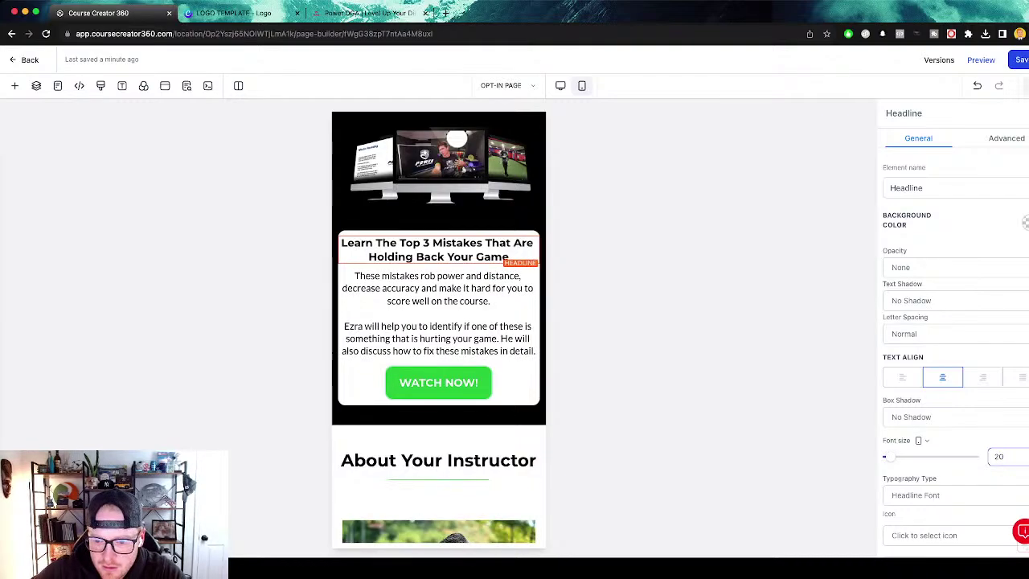
Set the mobile font size of the white box's paragraph and the instructor biography paragraph to 15.
left_click(438, 314)
left_click(998, 457)
double_click(998, 457)
type("15")
scroll(439, 321, "down", 10)
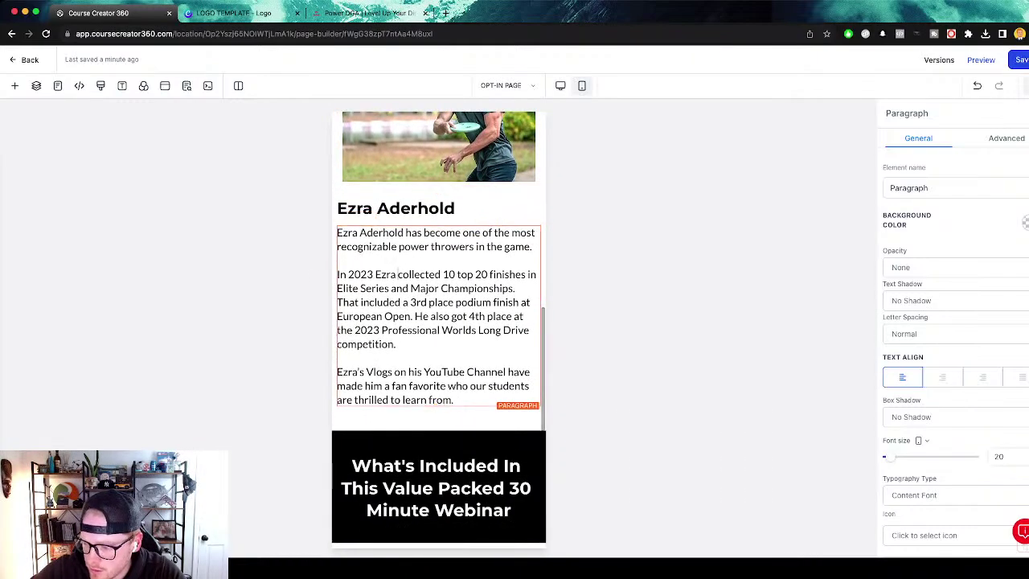
type("15")
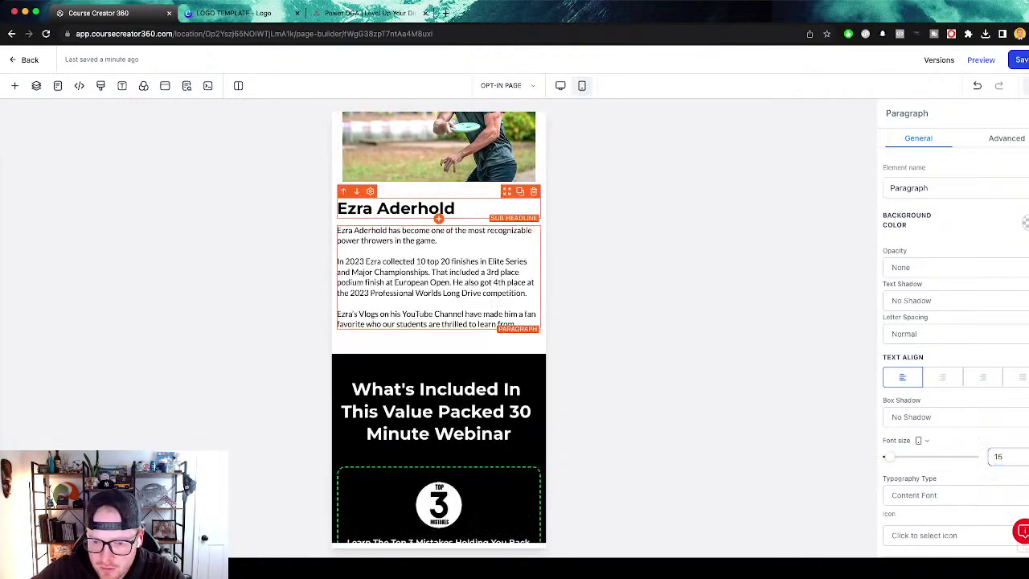
Set the mobile font size of the "About Your Instructor" headline to 20.
scroll(439, 322, "up", 10)
scroll(437, 383, "down", 2)
left_click(436, 383)
scroll(436, 383, "down", 5)
scroll(438, 383, "down", 3)
left_click(466, 172)
double_click(999, 457)
type("20")
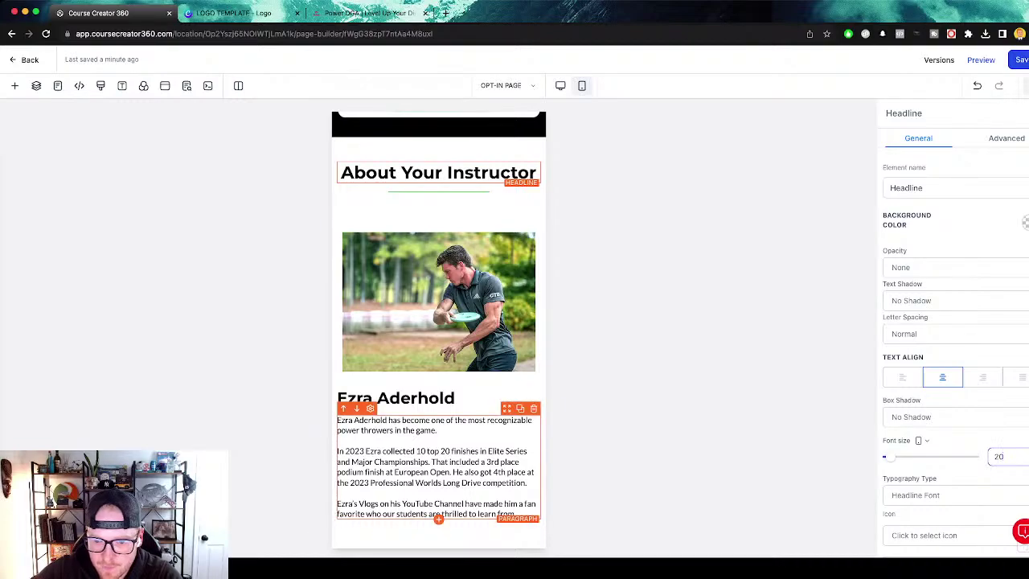
Set the mobile font size of the instructor's name and the "What's Included In This Value Packed 30 Minute Webinar" headline to 20.
left_click(437, 393)
double_click(997, 456)
type("20")
scroll(438, 321, "down", 5)
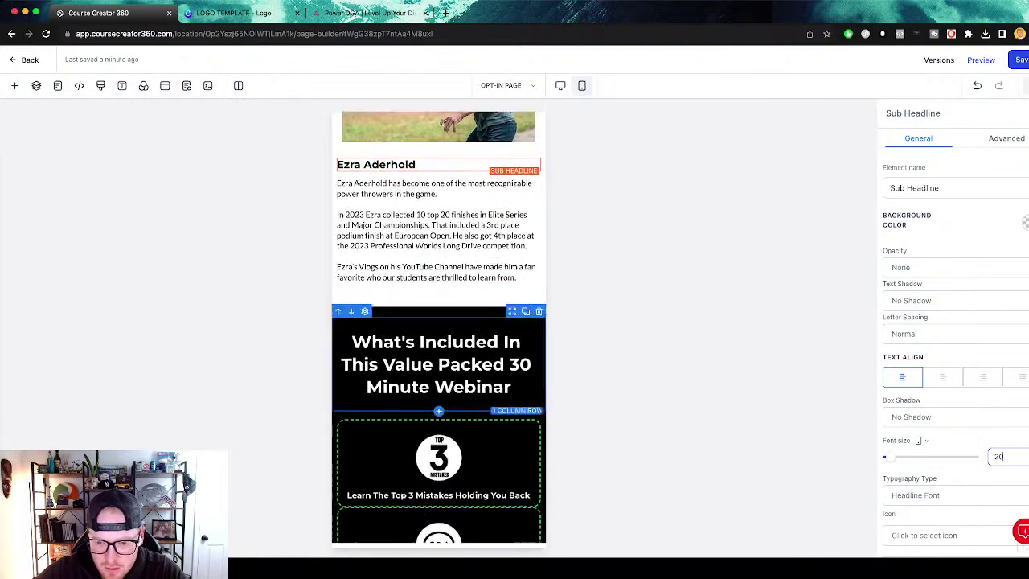
left_click(438, 206)
double_click(998, 457)
type("20")
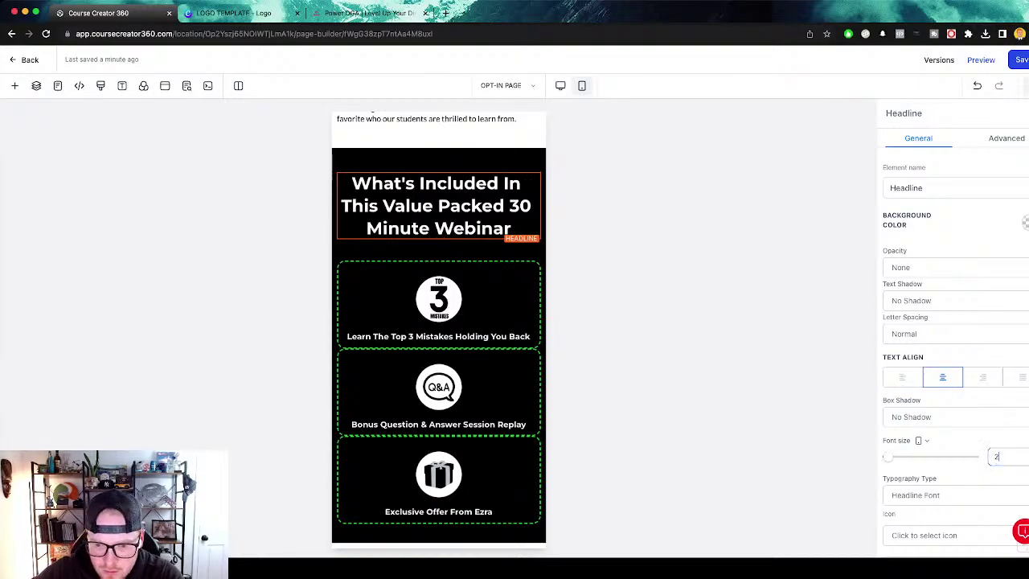
Look over the opt-in page's mobile layout, save the page and leave the page builder.
left_click(438, 297)
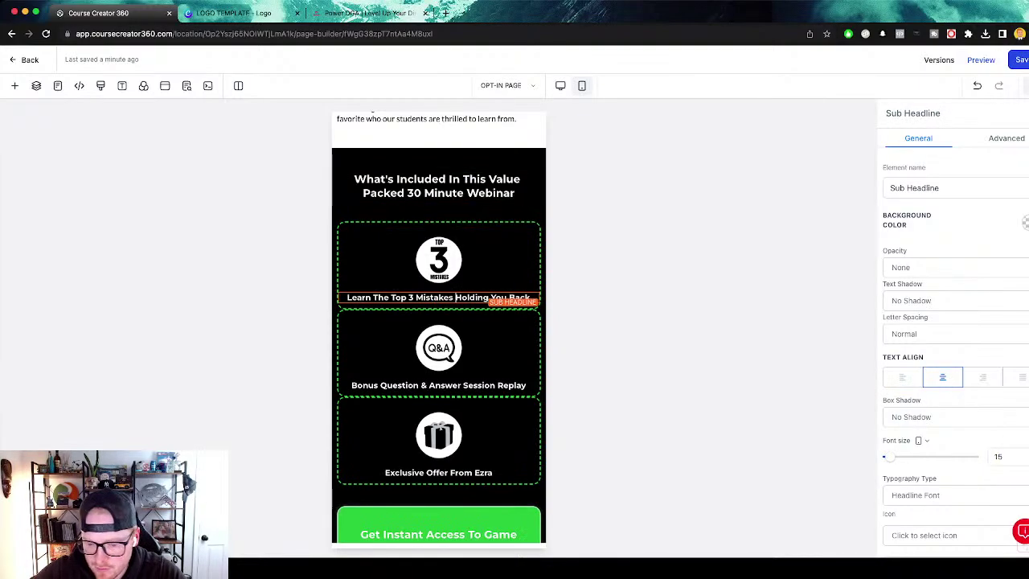
scroll(438, 299, "down", 1)
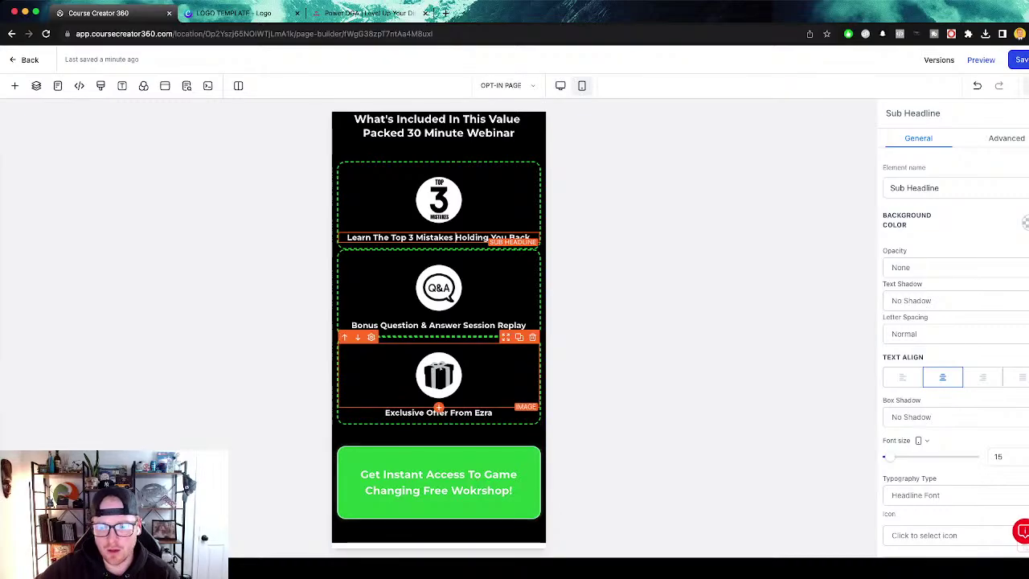
scroll(440, 394, "up", 10)
scroll(441, 402, "down", 10)
scroll(453, 296, "up", 10)
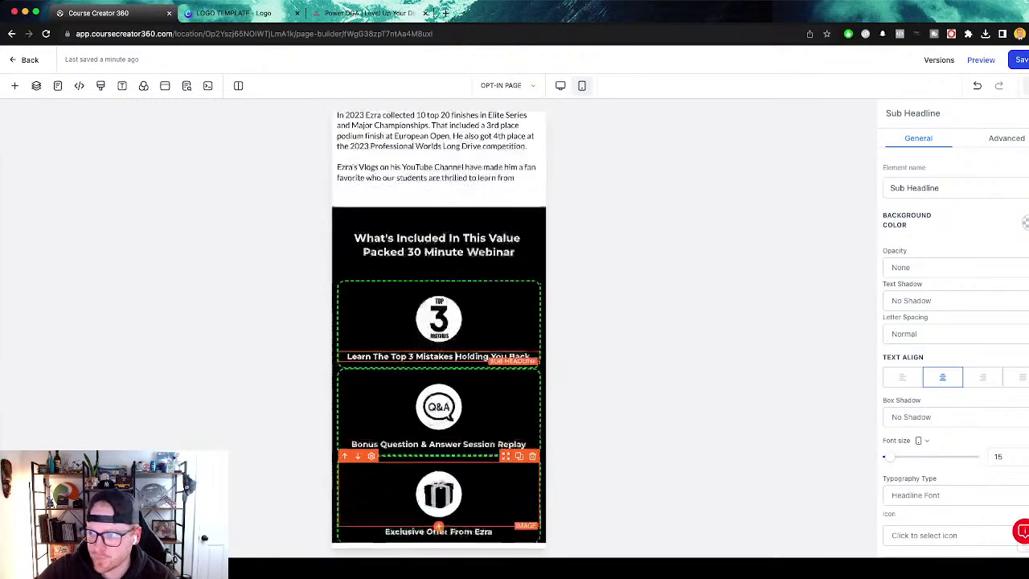
left_click(1017, 59)
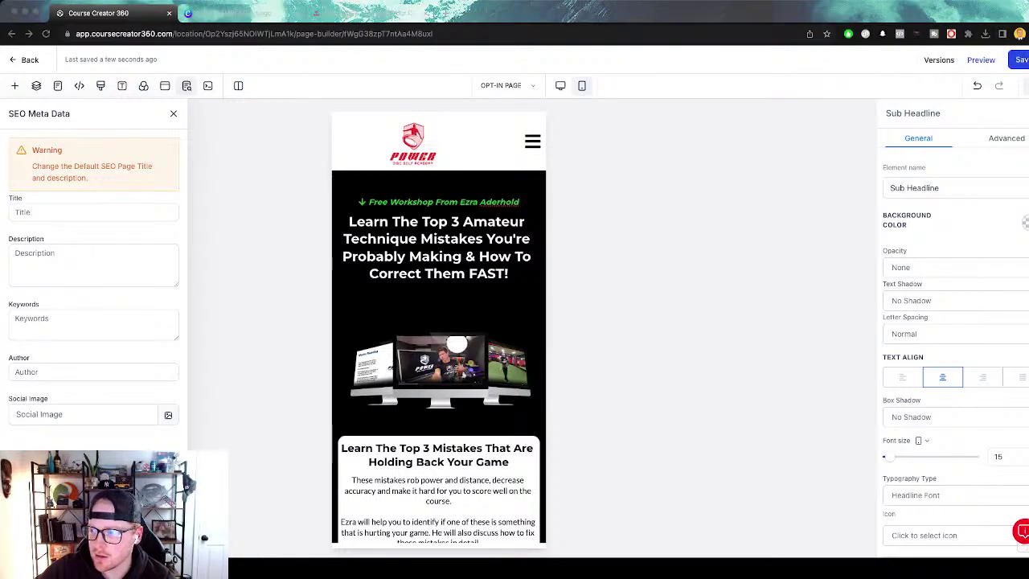
left_click(1017, 60)
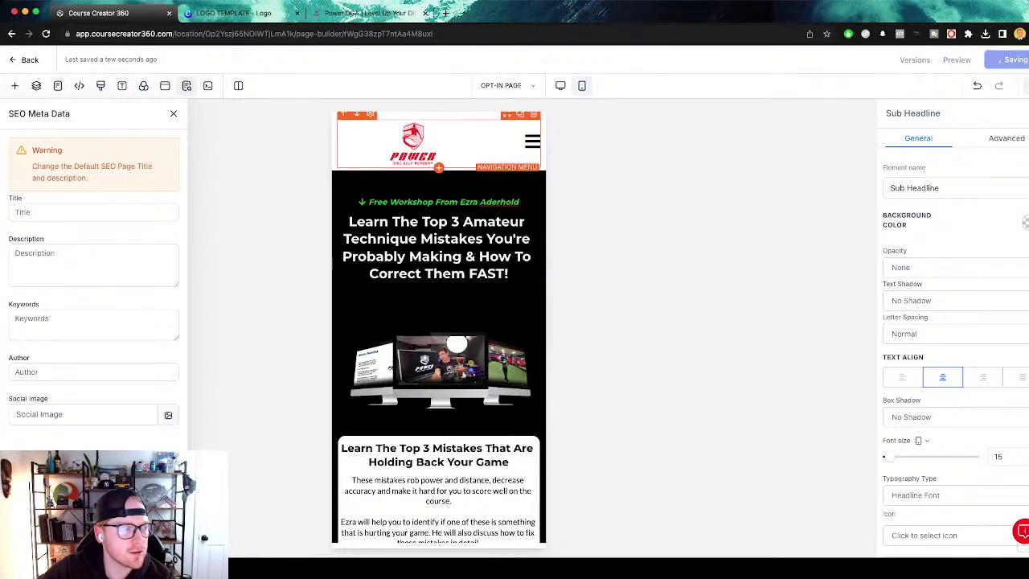
left_click(24, 60)
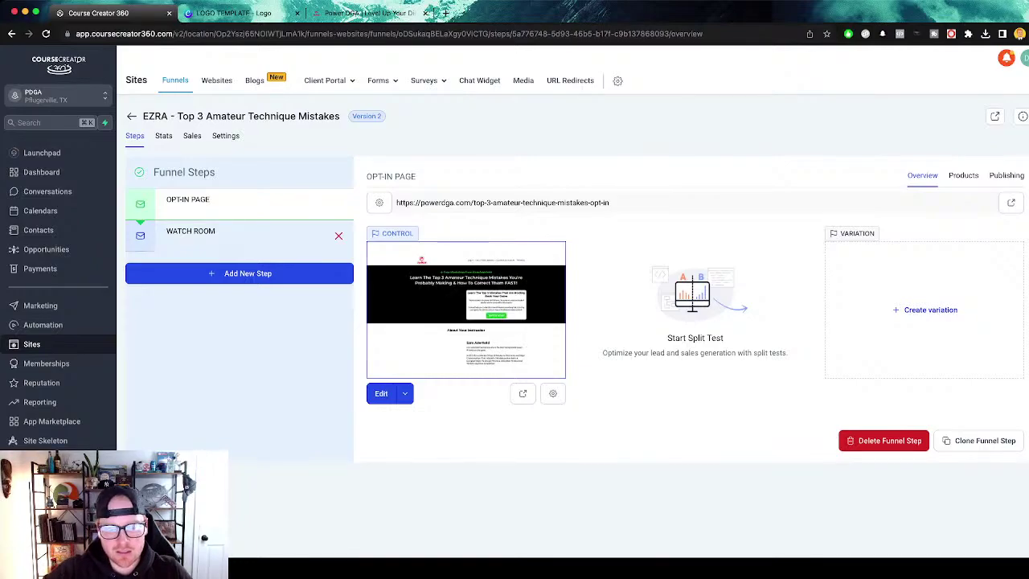
Create the WATCH ROOM page from blank and add the saved header section template with the logo and navigation menu.
left_click(192, 231)
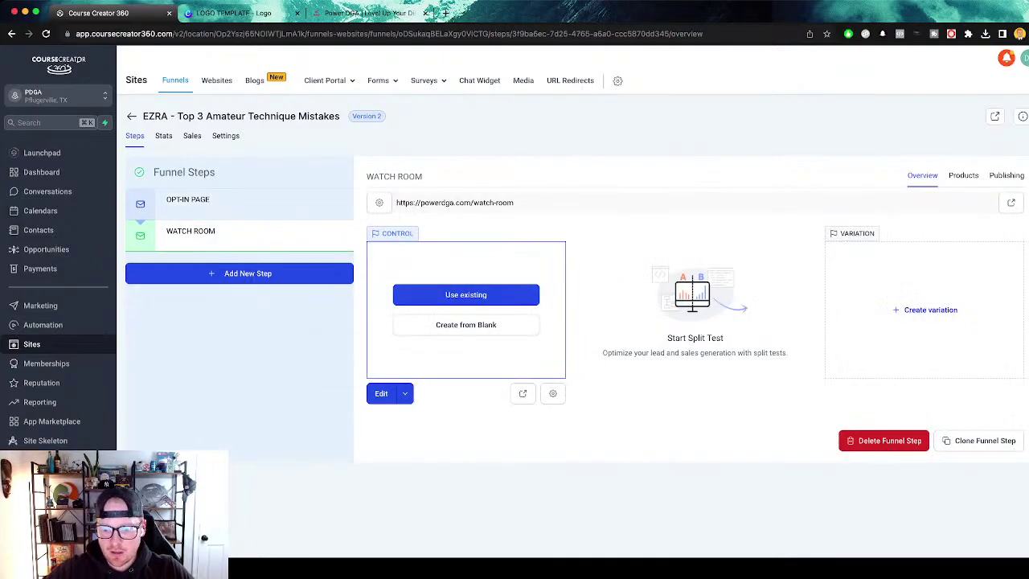
left_click(466, 325)
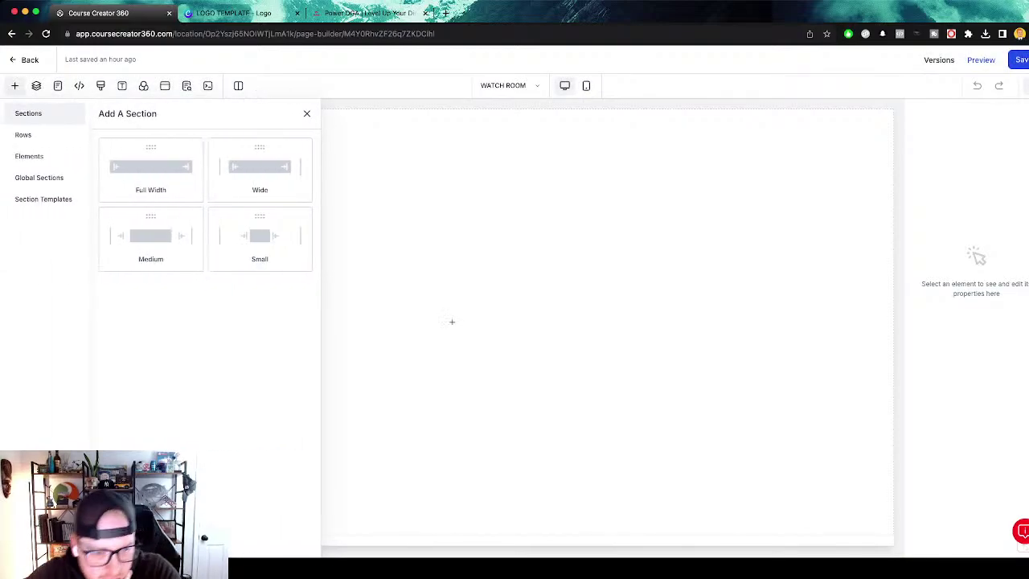
left_click(43, 199)
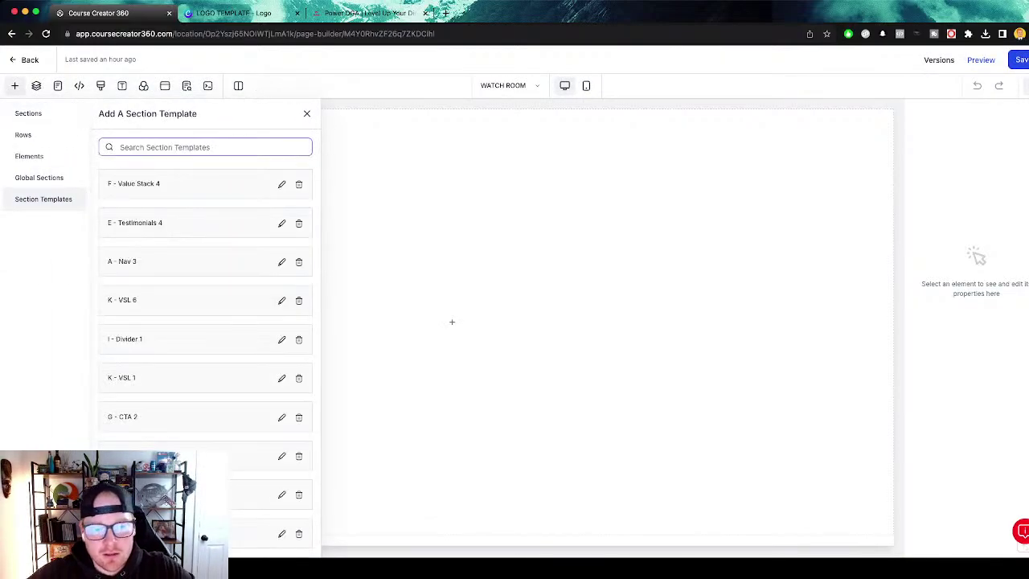
type("header")
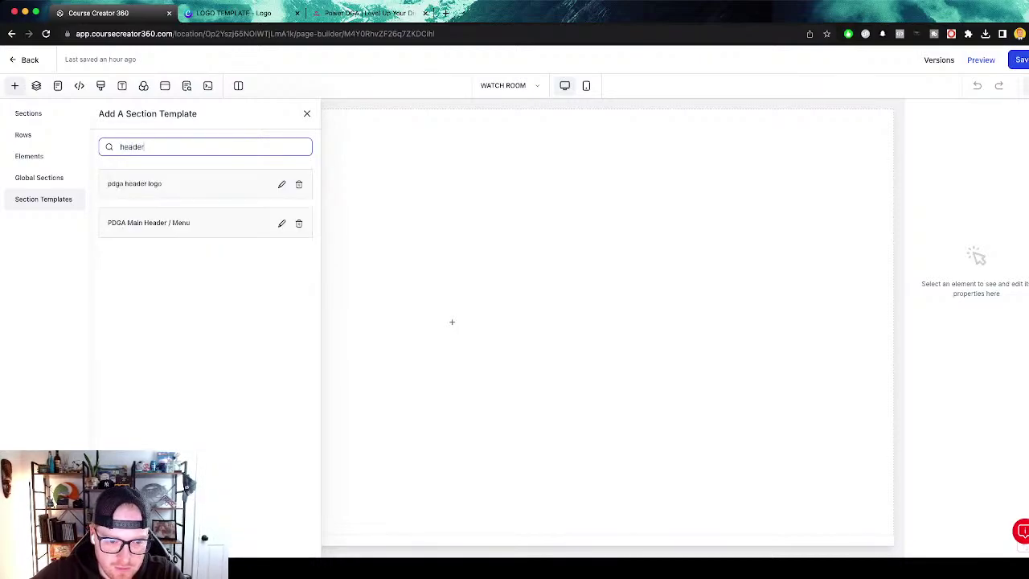
left_click_drag(185, 184, 452, 182)
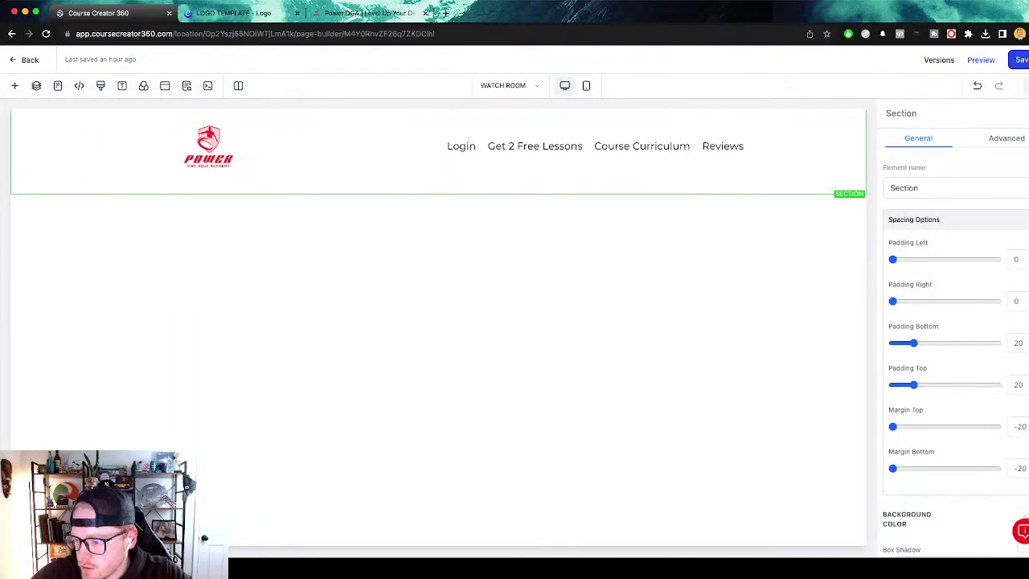
Set the header section's bottom padding to 0 and its top padding to 6.
left_click_drag(913, 385, 892, 385)
left_click_drag(913, 343, 892, 343)
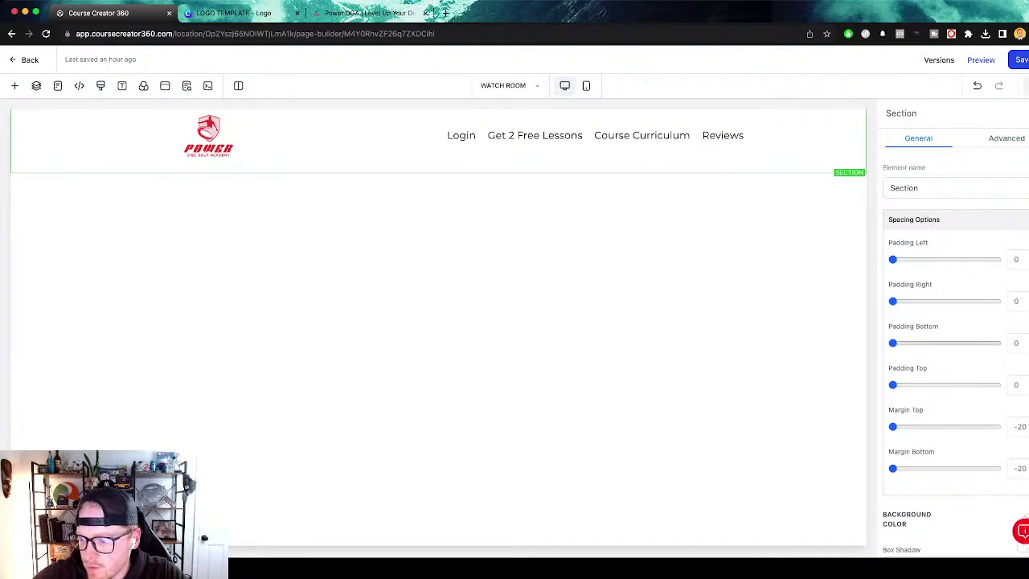
left_click_drag(892, 385, 898, 385)
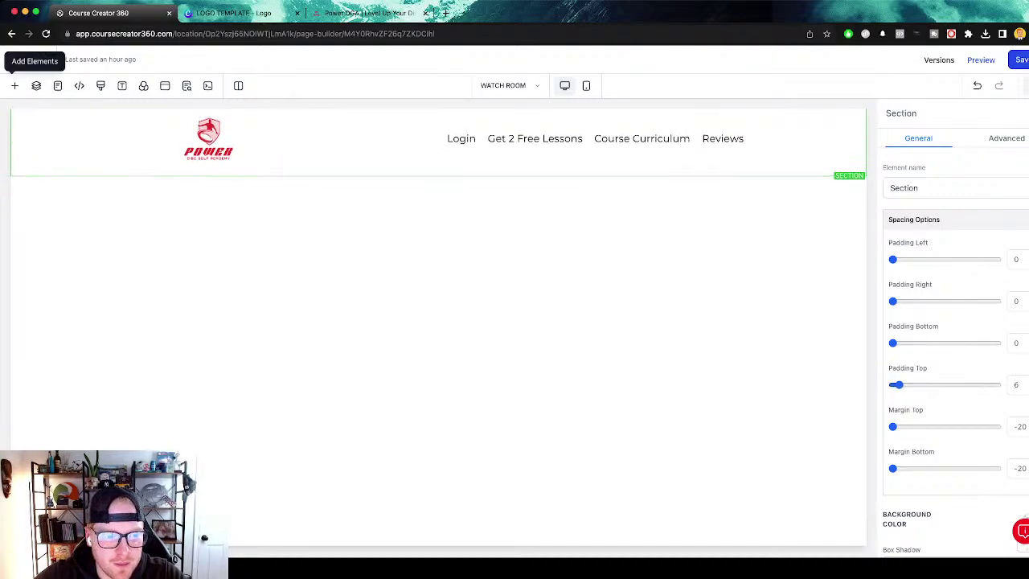
Add a full-width section below the header and give it a black background.
left_click(14, 85)
left_click(24, 113)
left_click(438, 202)
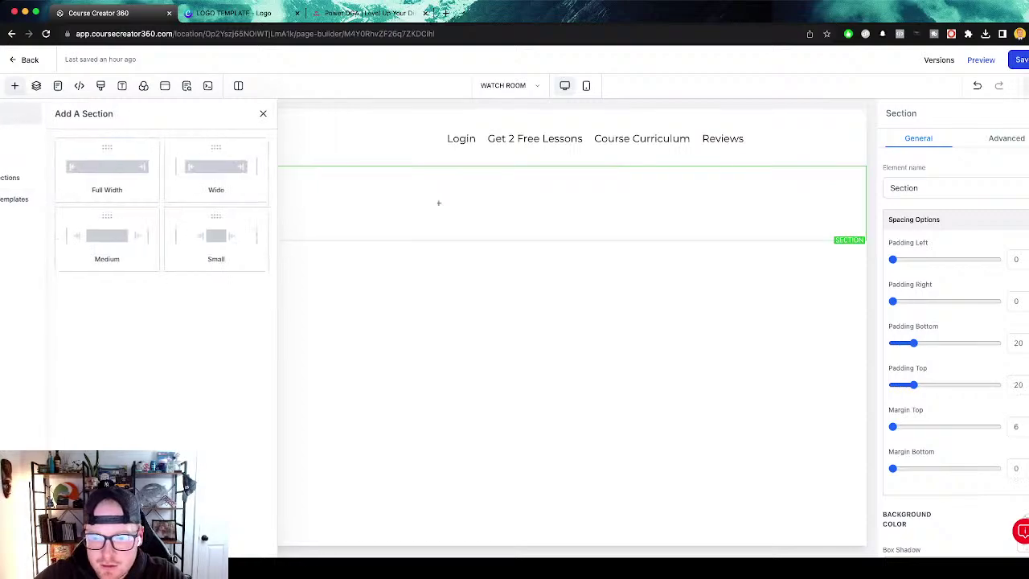
left_click(439, 203)
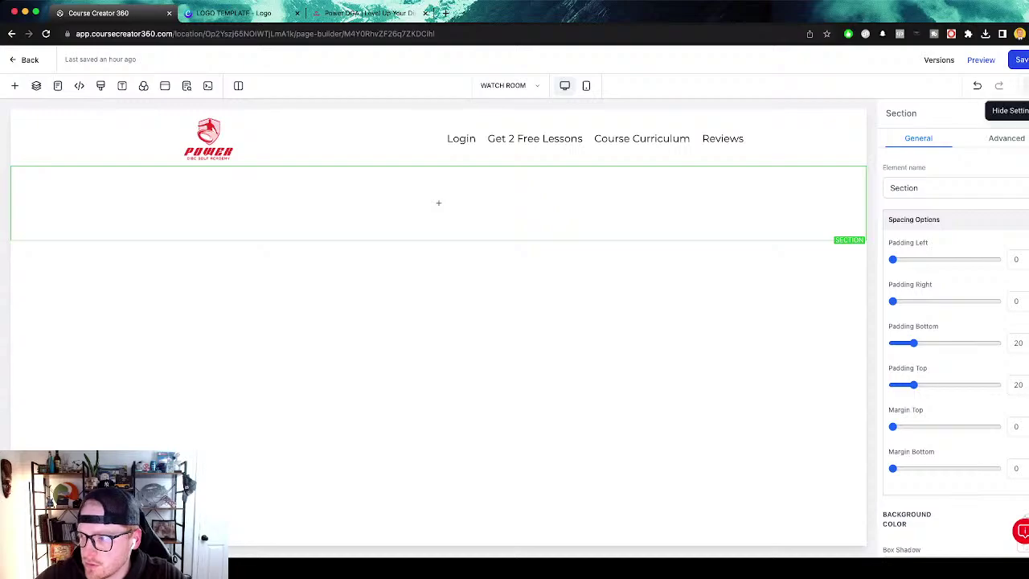
left_click(1021, 85)
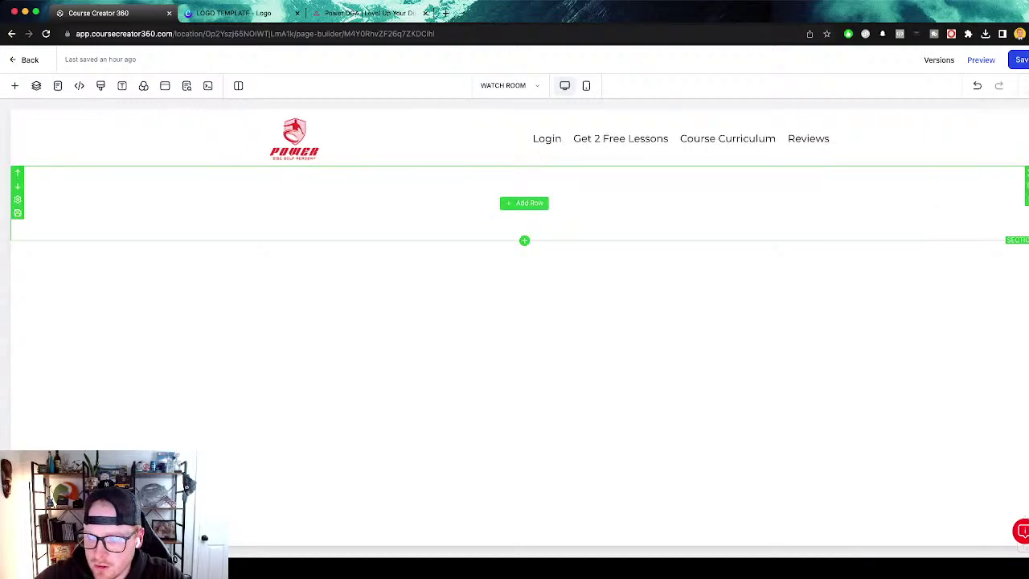
left_click(524, 203)
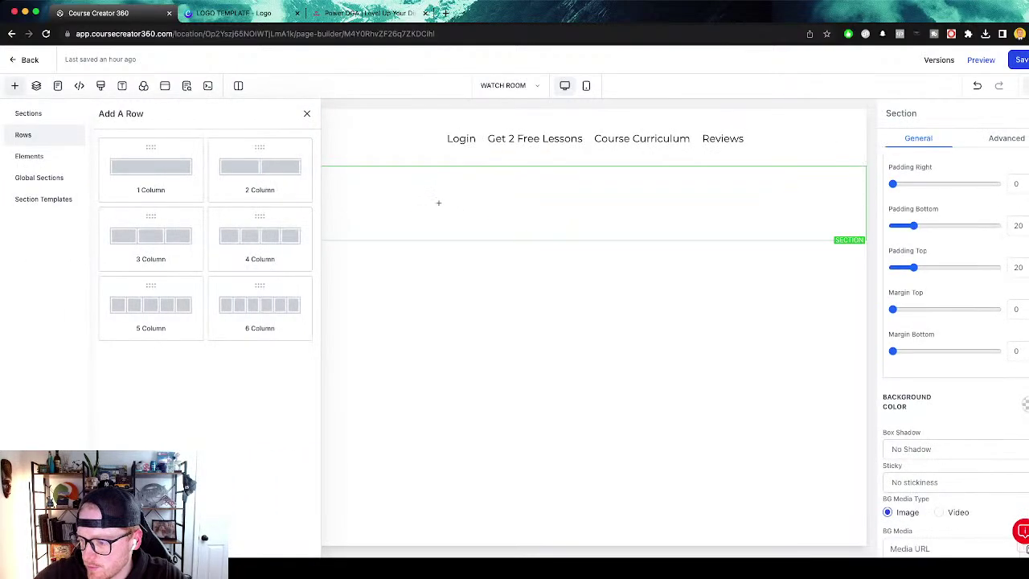
left_click(1025, 404)
left_click(974, 433)
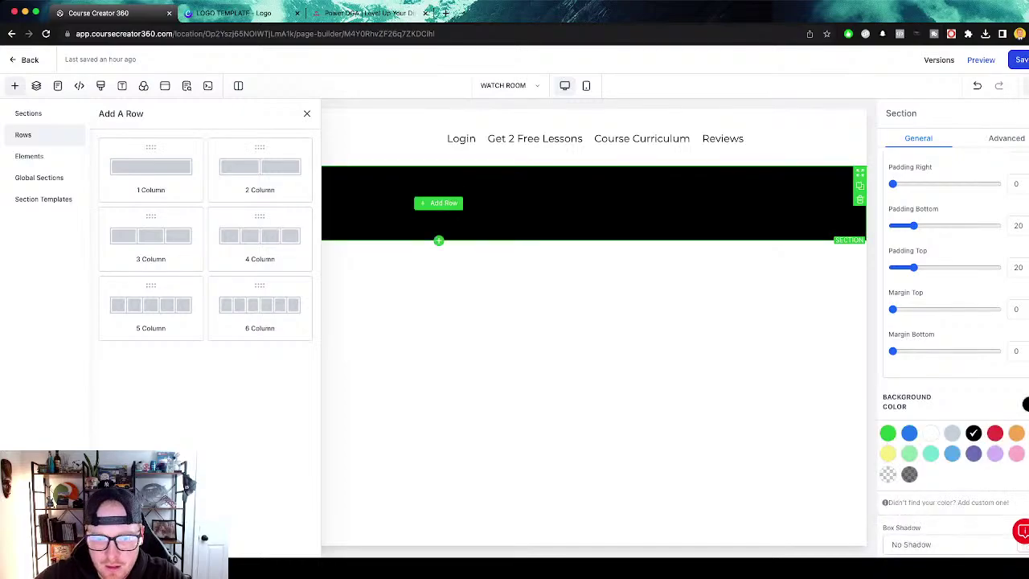
Add a one-column row to the black section and place a headline element in it.
left_click(438, 202)
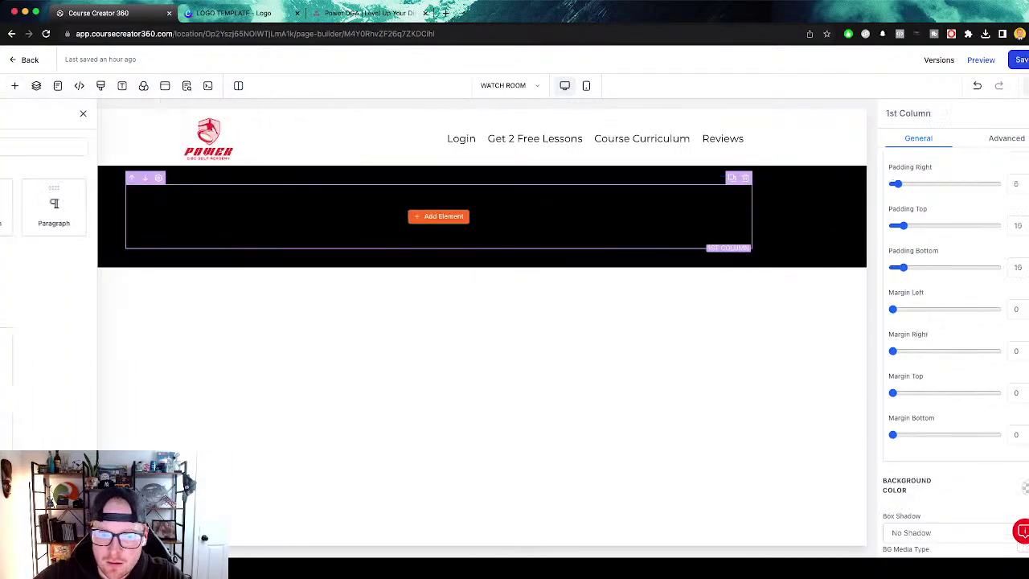
left_click(439, 216)
left_click(131, 207)
Set the new headline's bold text color to white.
triple_click(451, 202)
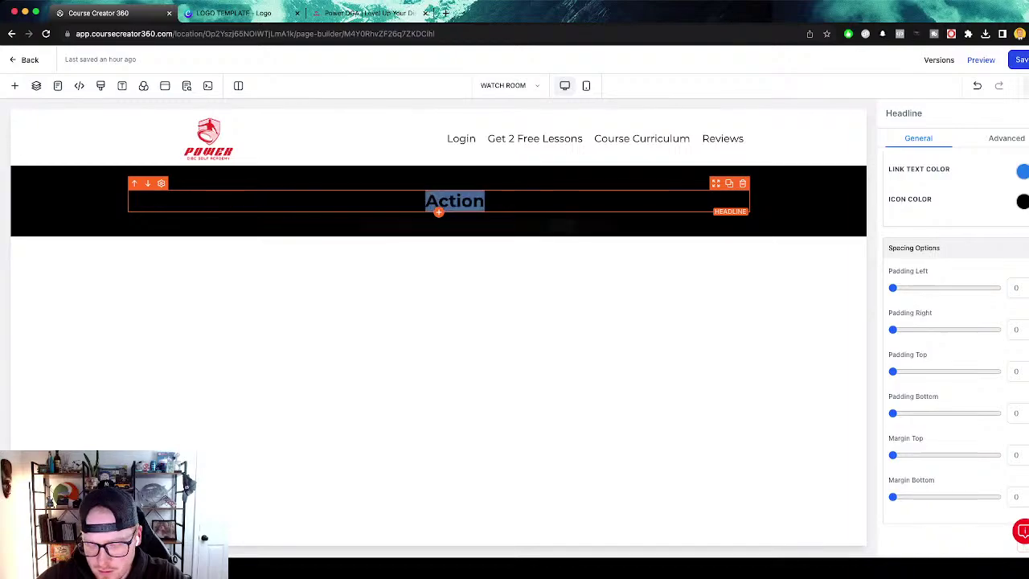
key("super+b")
scroll(955, 346, "up", 7)
key("super+b")
scroll(955, 346, "down", 4)
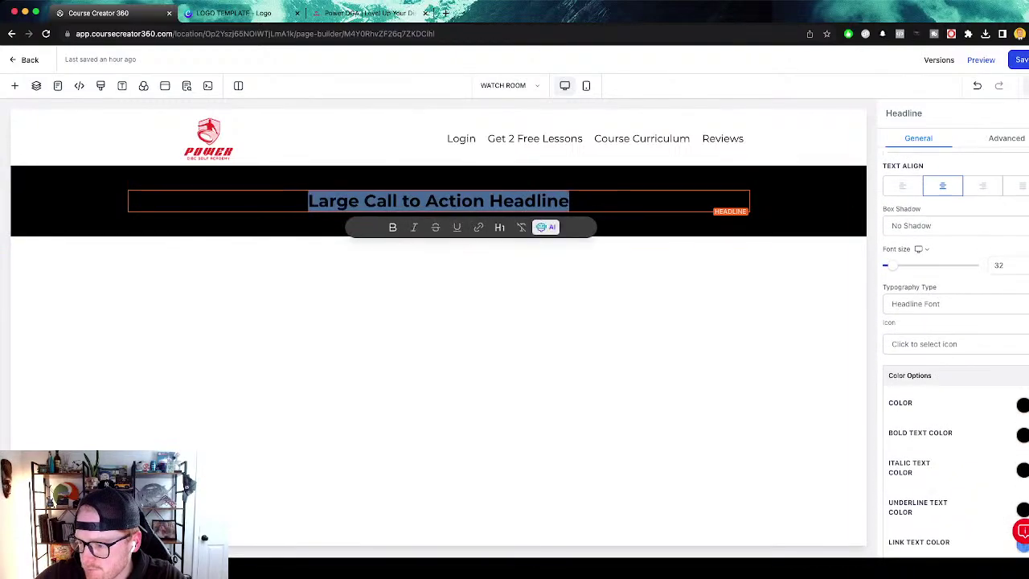
left_click(1023, 354)
left_click(936, 379)
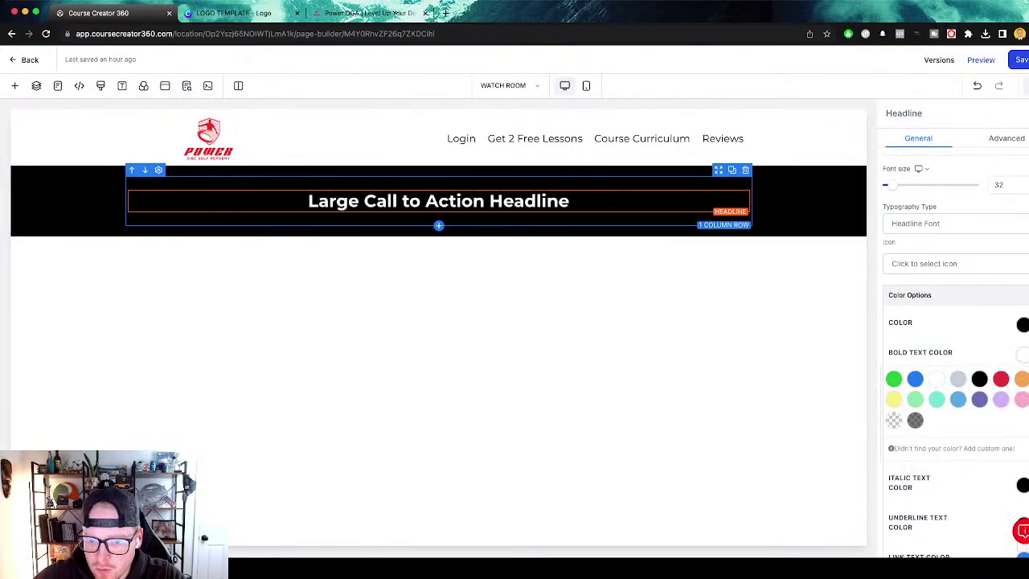
Replace the placeholder headline text with "Free Workshop:" and save the WATCH ROOM page.
triple_click(438, 201)
type("Free")
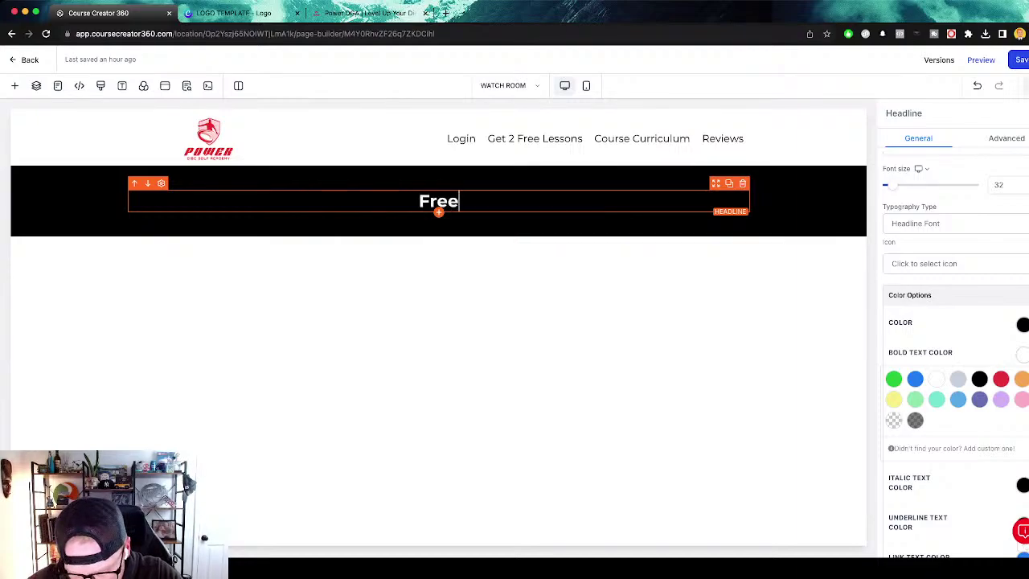
type(" Workshop From")
key("BackSpace")
key("BackSpace")
key("BackSpace")
key("BackSpace")
key("BackSpace")
type(":")
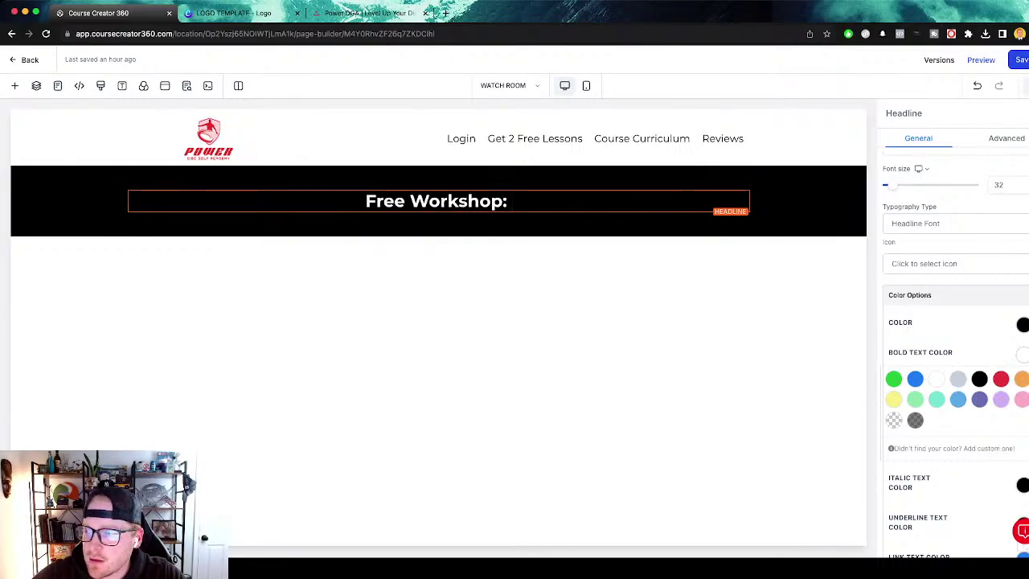
key("super+s")
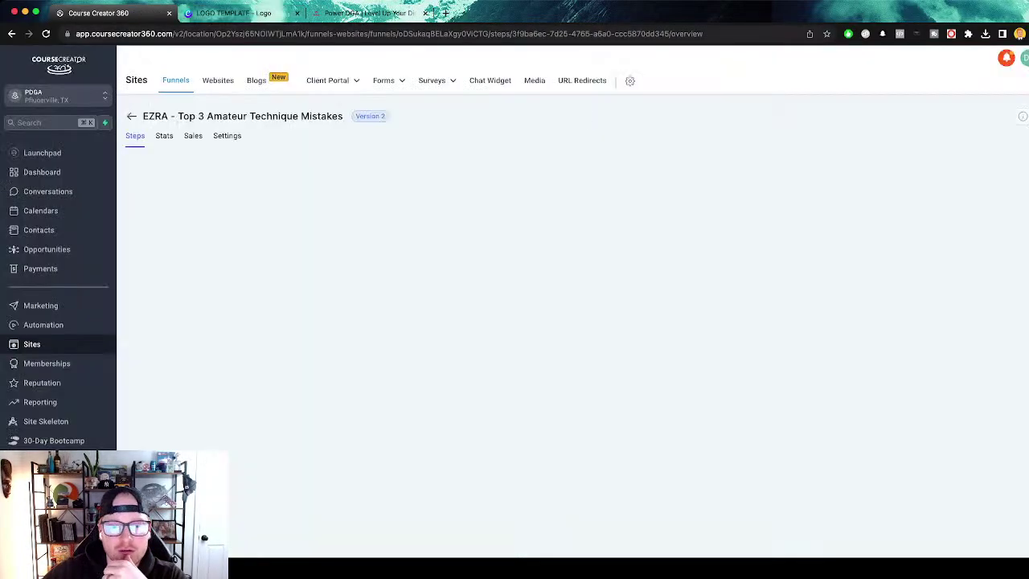
Select the OPT-IN PAGE funnel step, copy its URL and open the live page in a new browser tab.
left_click(188, 204)
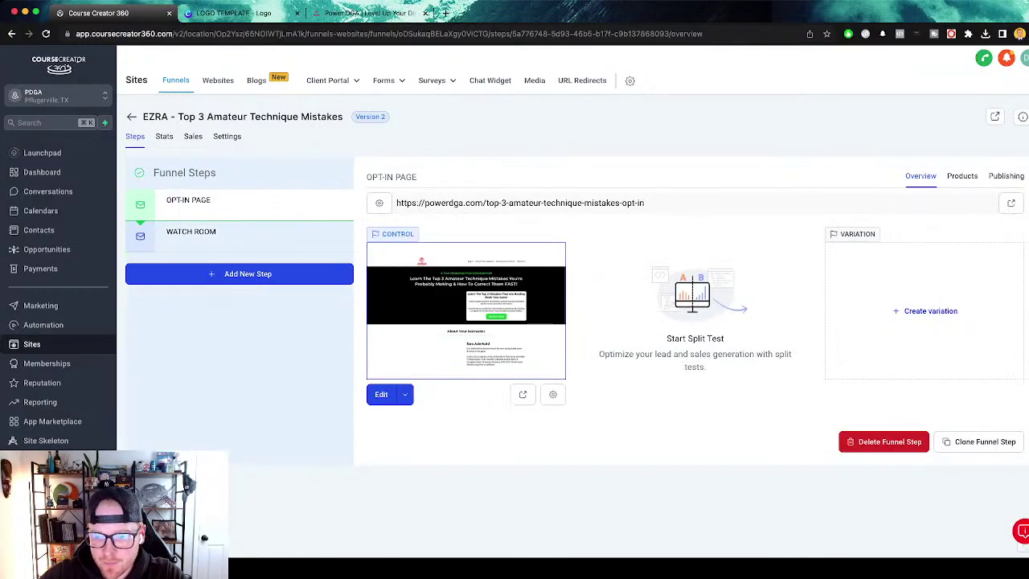
triple_click(507, 203)
key("super+c")
key("super+t")
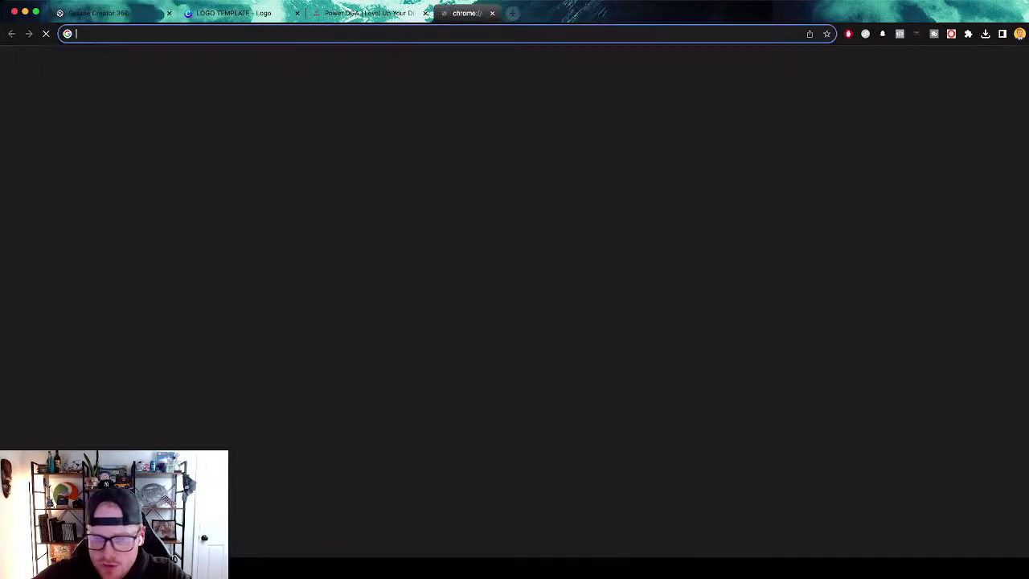
key("super+v")
key("Return")
Select the WATCH ROOM funnel step, check how the live opt-in page loads and close its popup form.
left_click(111, 12)
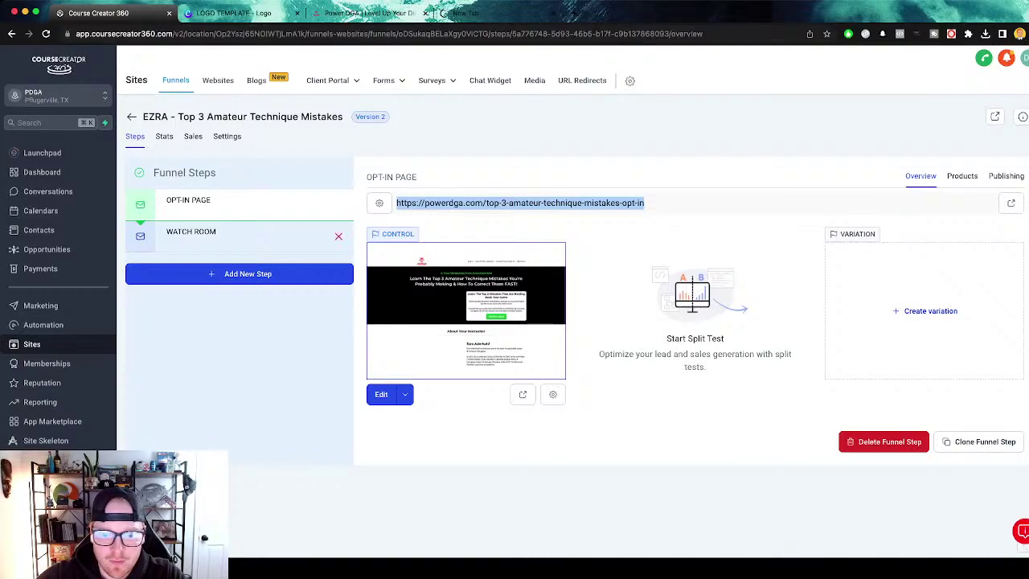
left_click(190, 232)
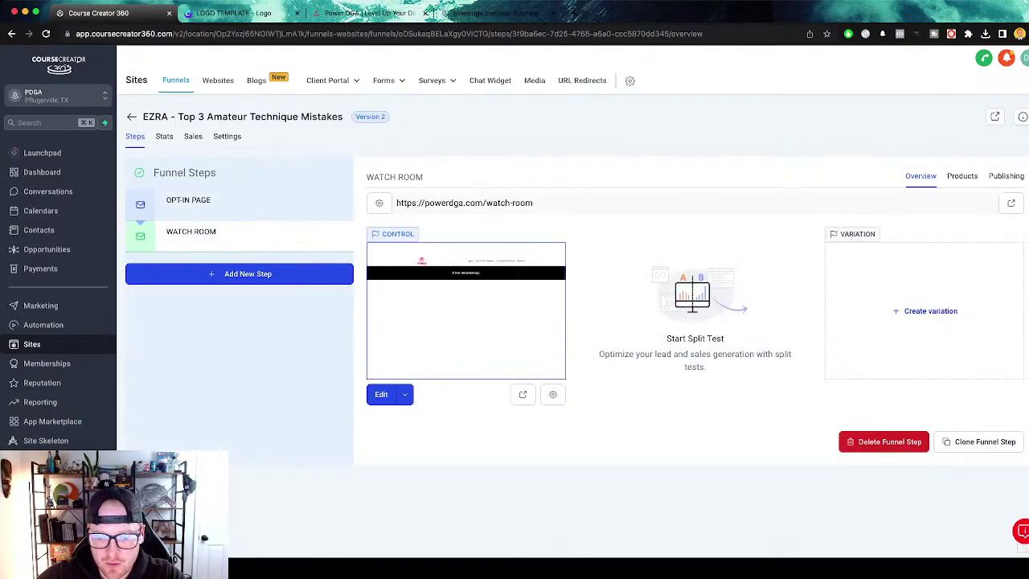
key("ctrl+4")
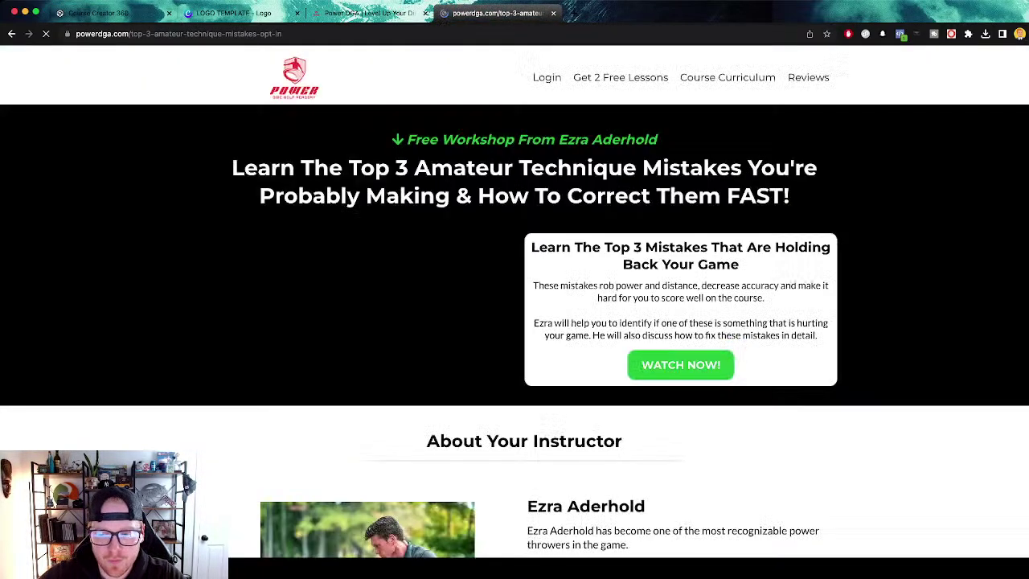
scroll(515, 301, "down", 2)
scroll(514, 301, "up", 2)
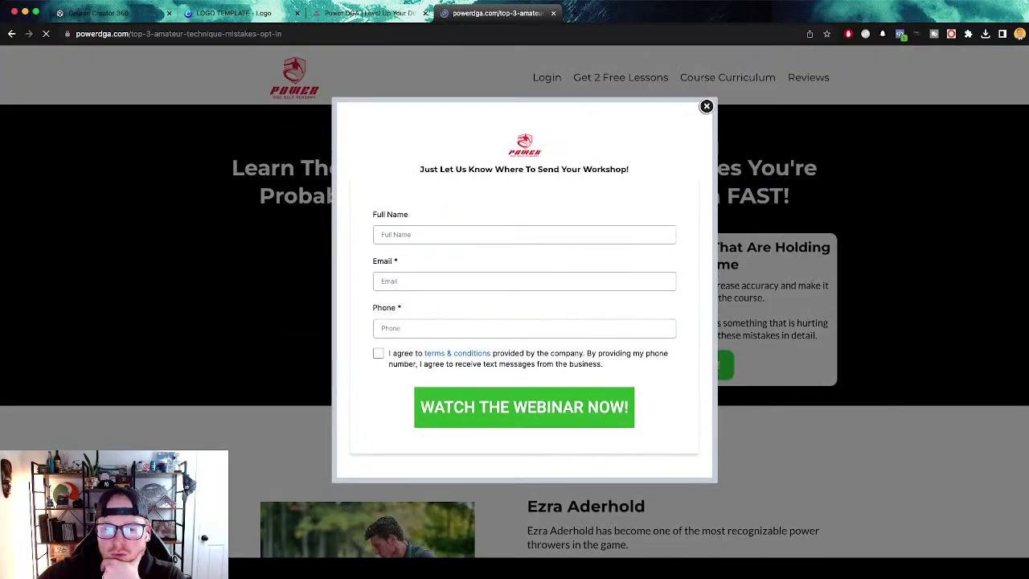
left_click(706, 107)
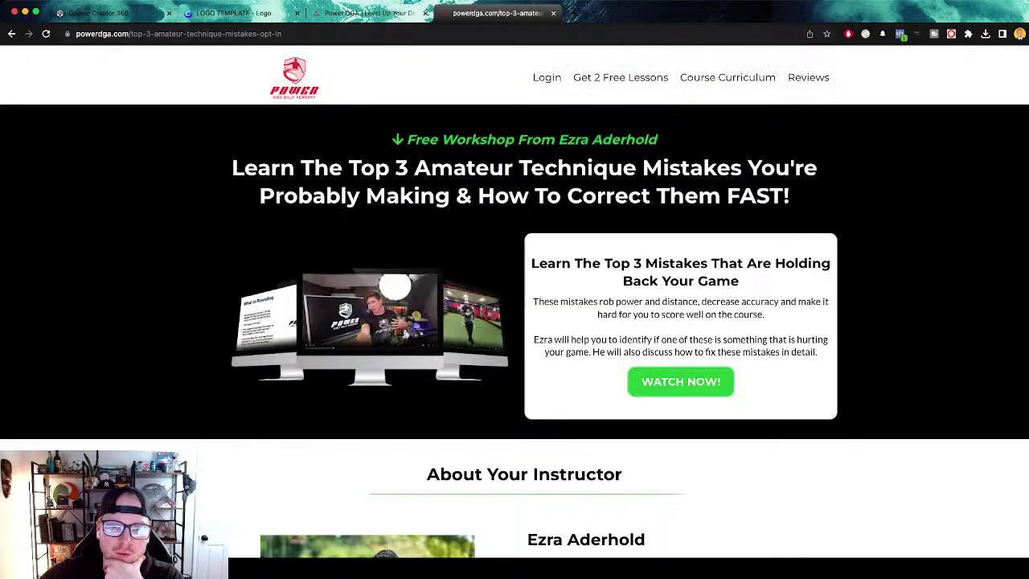
Return to the funnel's page builder and open the OPT-IN PAGE for editing.
left_click(108, 12)
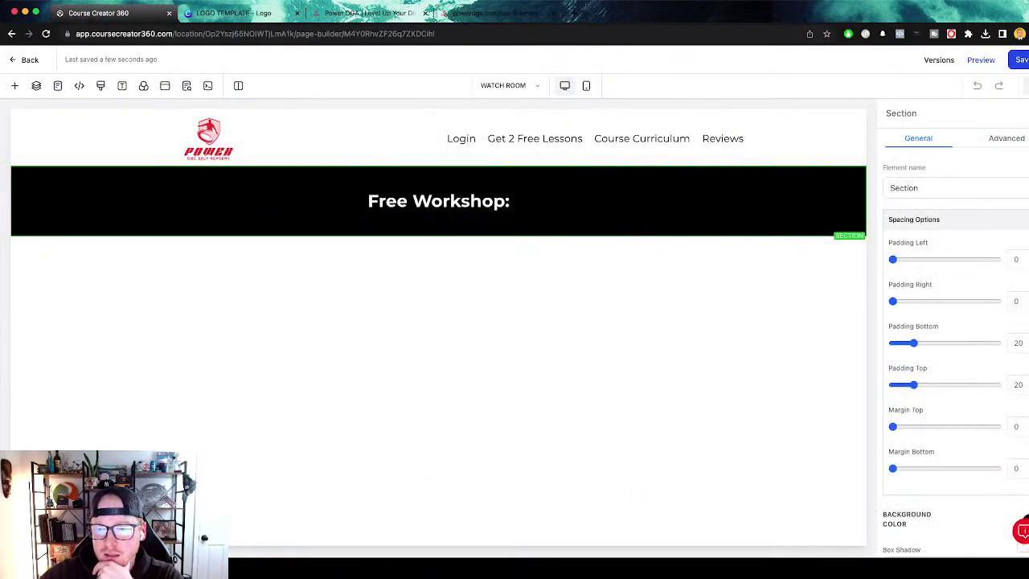
left_click(57, 85)
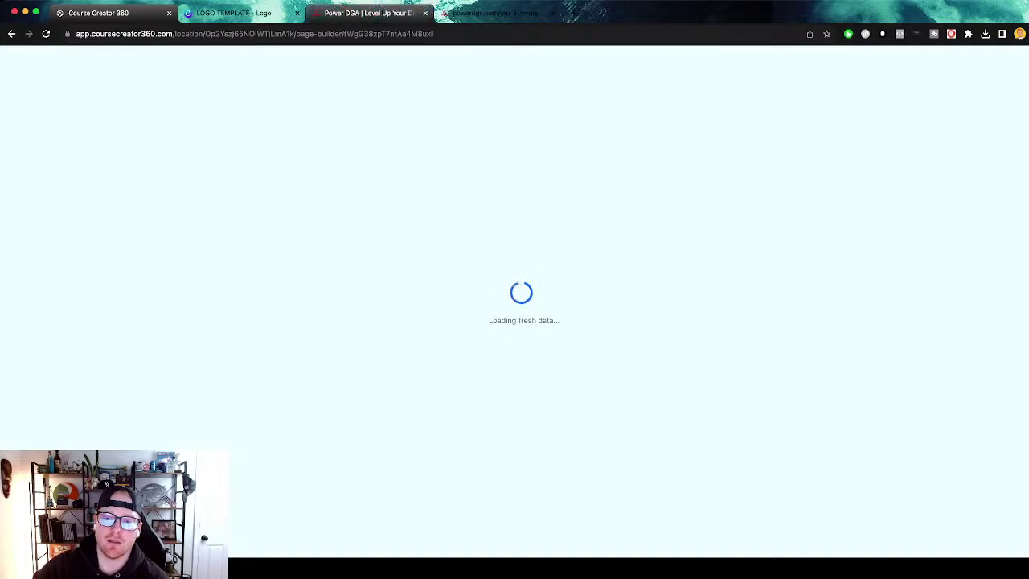
left_click(369, 13)
key("super+2")
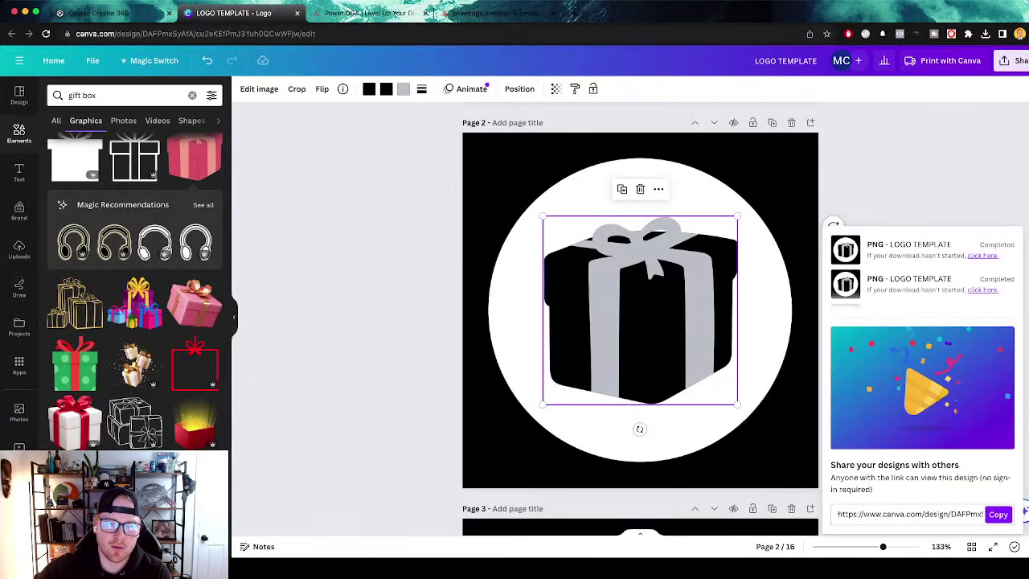
key("super+1")
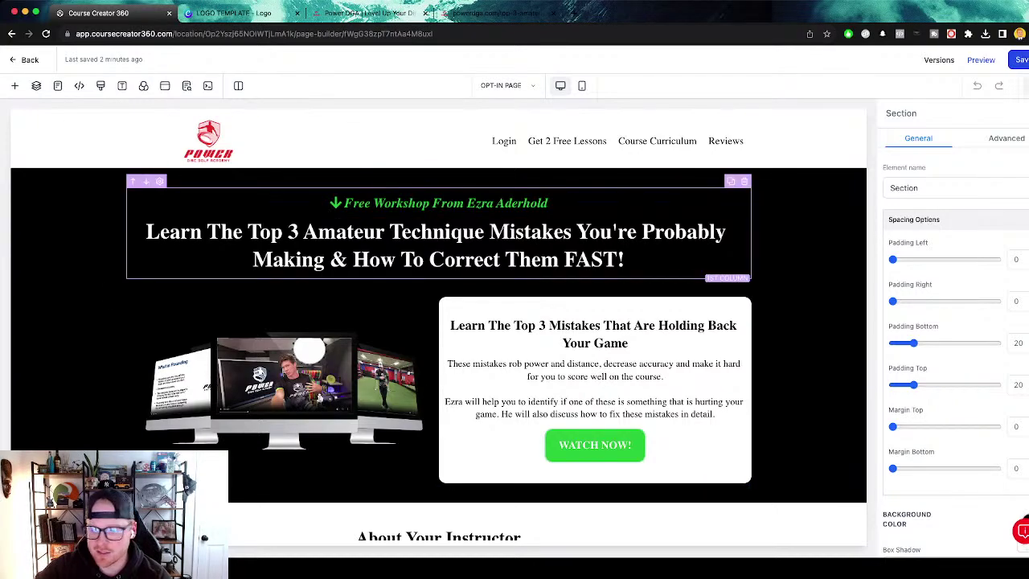
Set the opt-in popup's "Show popup on" option to None, save the page and close the popup.
left_click(165, 86)
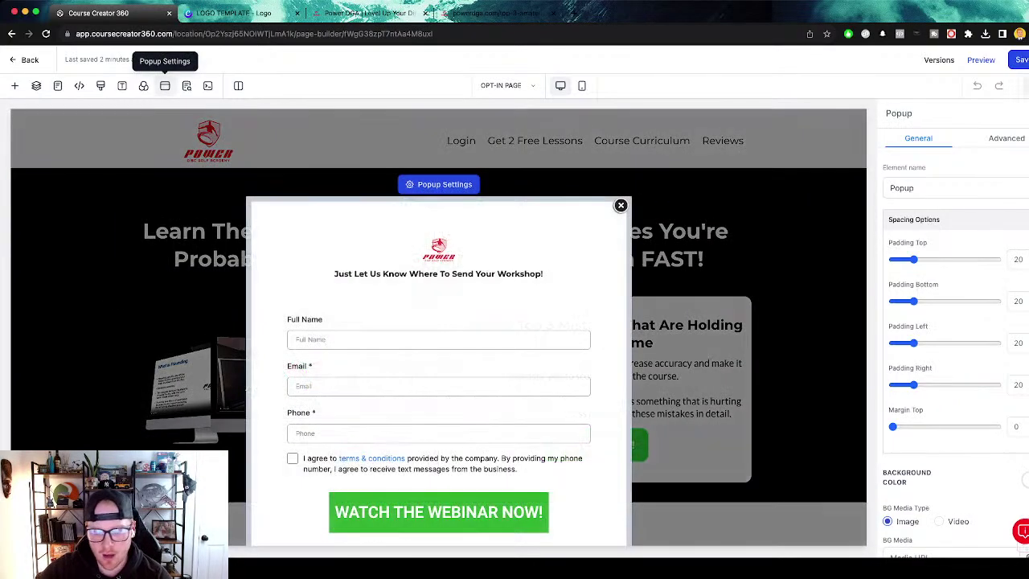
scroll(949, 354, "down", 3)
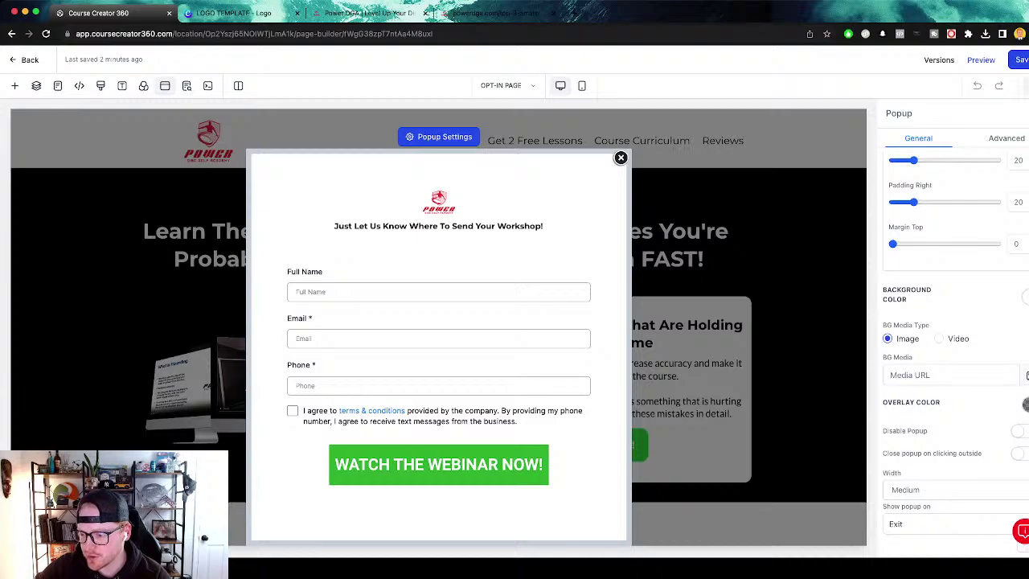
left_click(924, 523)
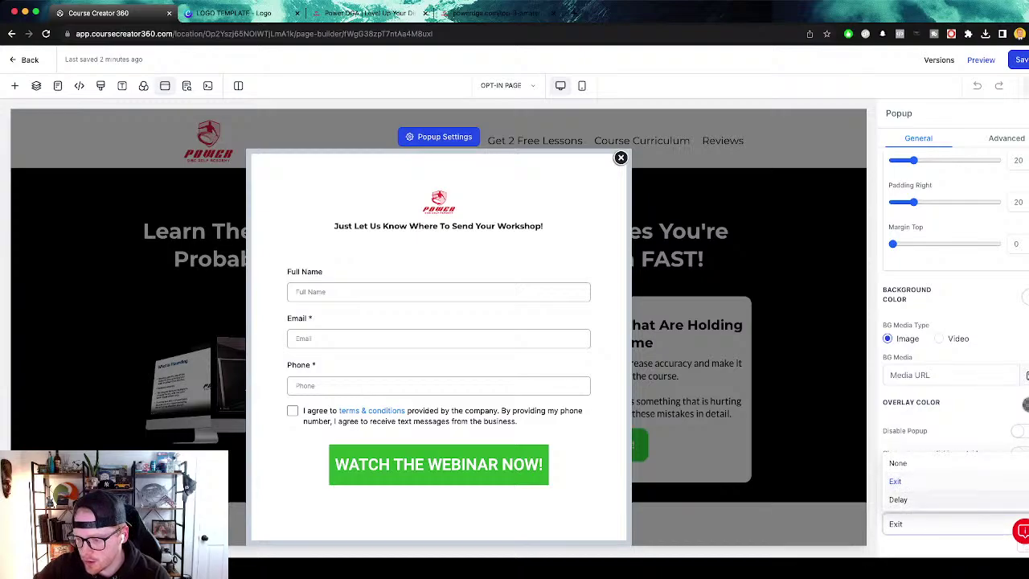
left_click(898, 463)
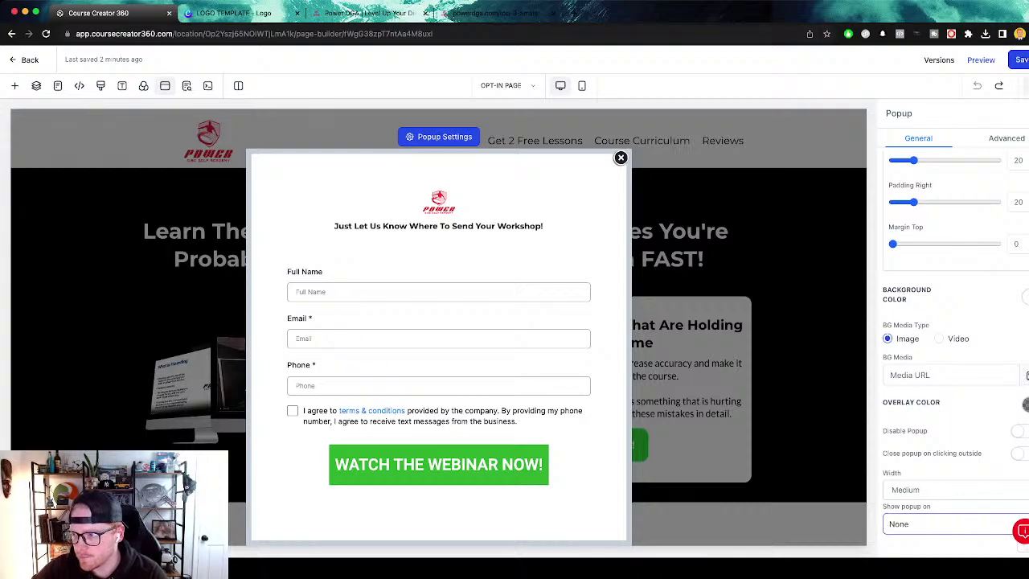
left_click(1018, 60)
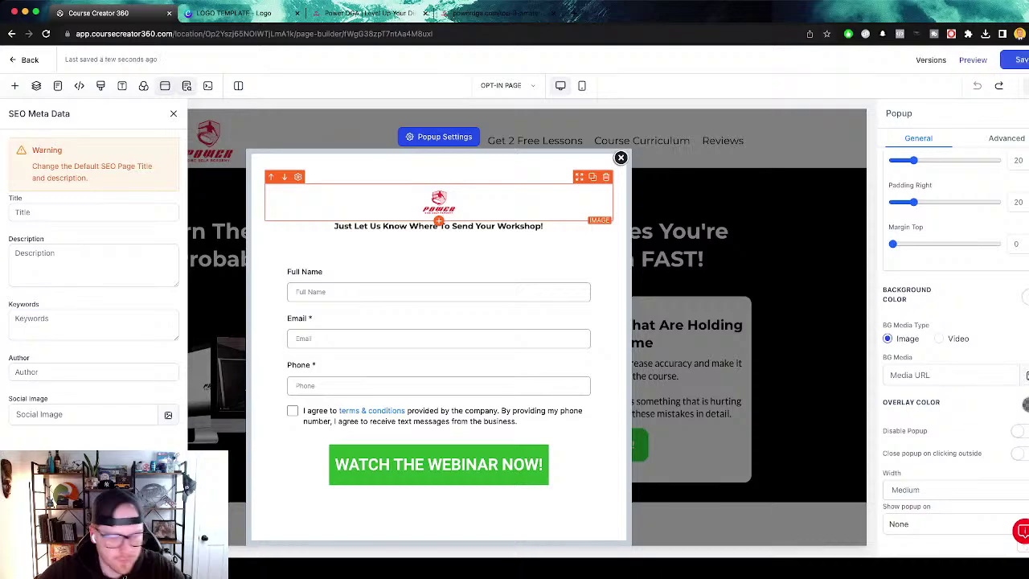
left_click(620, 157)
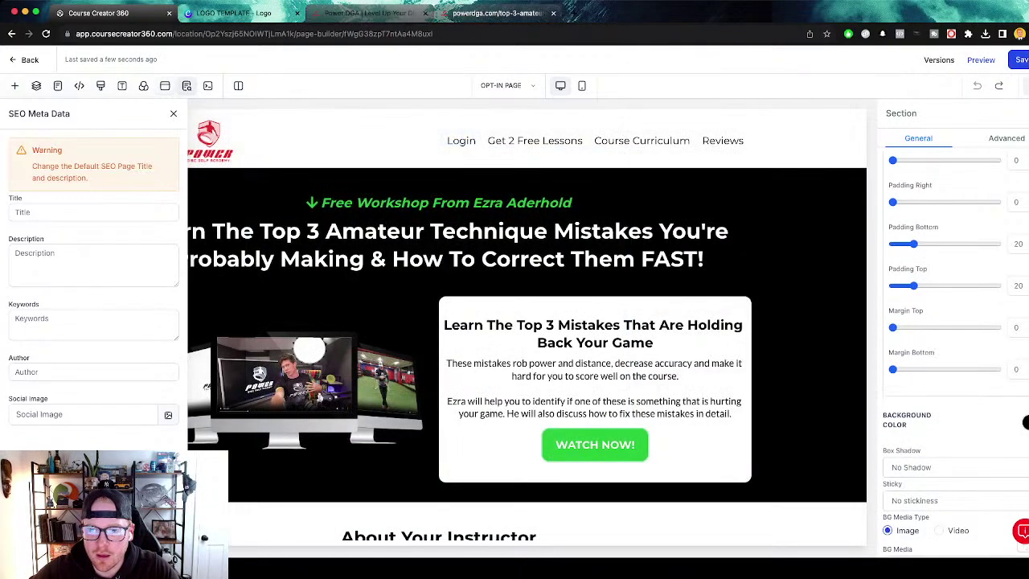
On the live opt-in page, test the "WATCH NOW!" button's popup form, close it and review the sections further down.
left_click(496, 13)
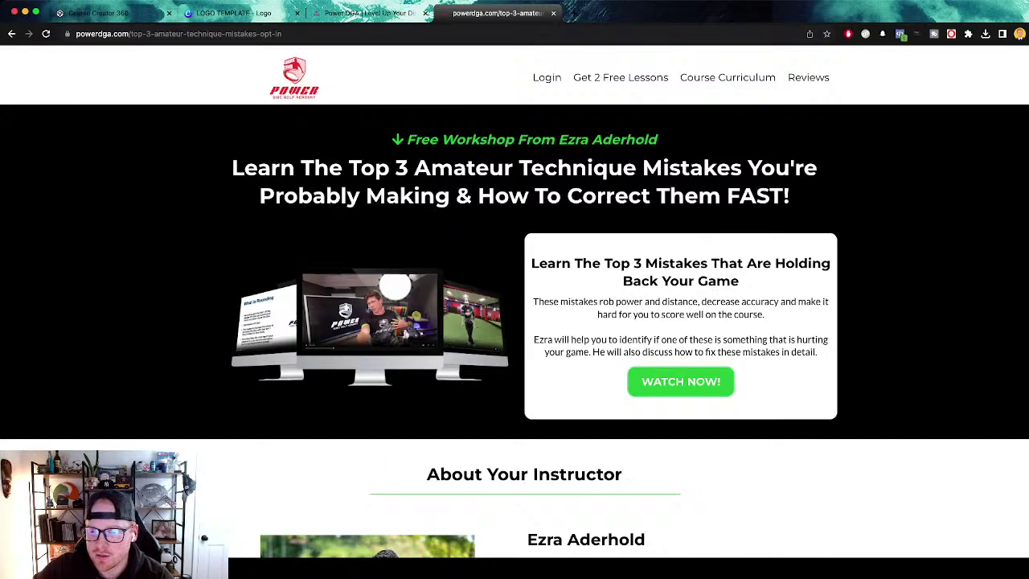
left_click(681, 381)
scroll(515, 301, "down", 1)
left_click(707, 105)
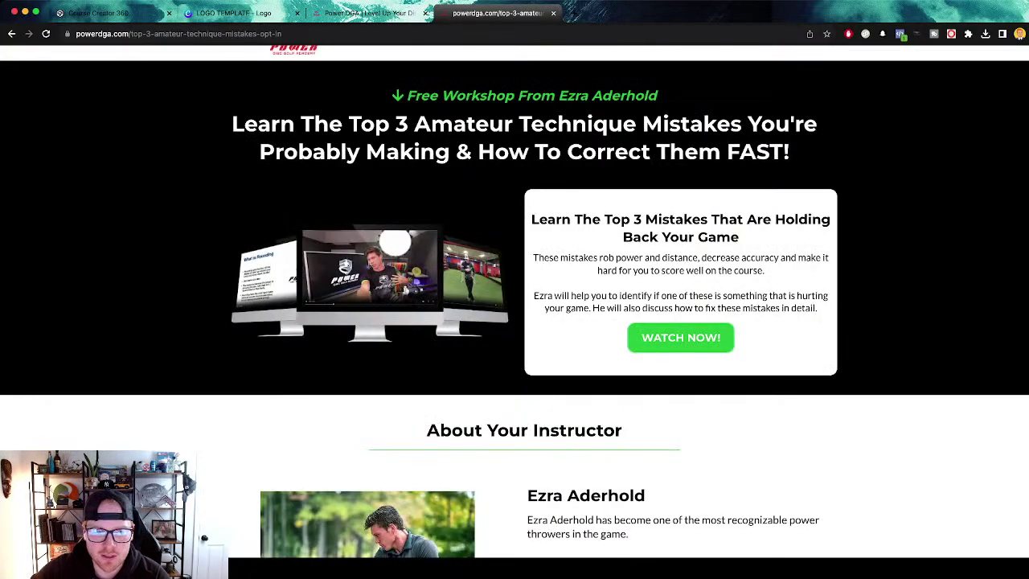
scroll(204, 537, "down", 5)
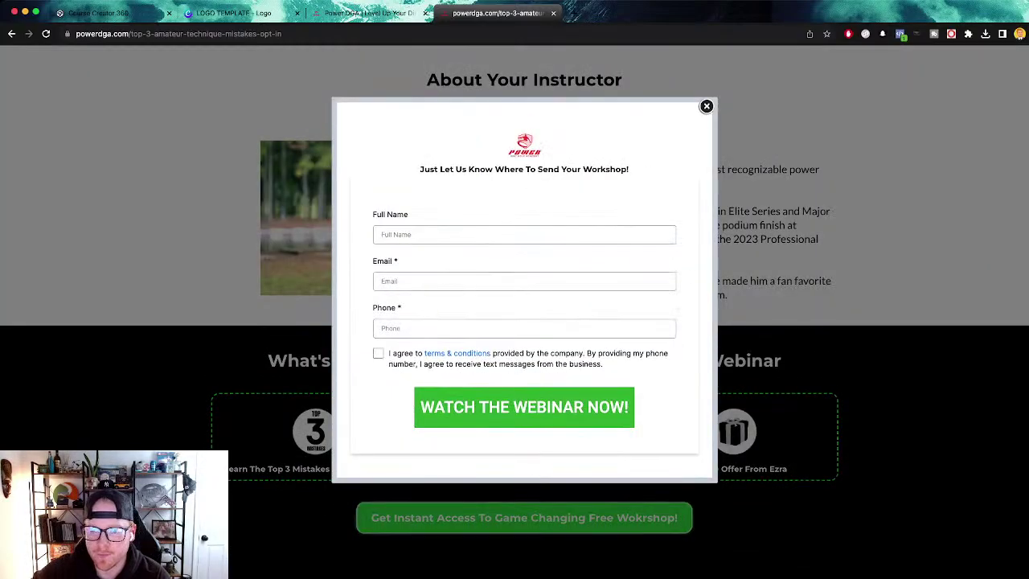
left_click(204, 538)
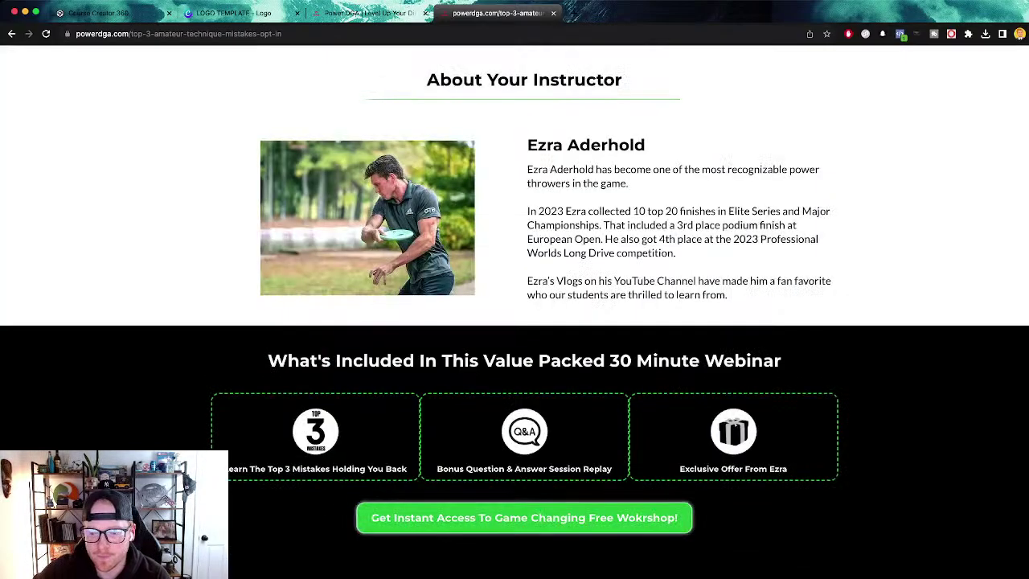
Return to the page builder, save the opt-in page and open the WATCH ROOM page for editing.
scroll(204, 538, "up", 5)
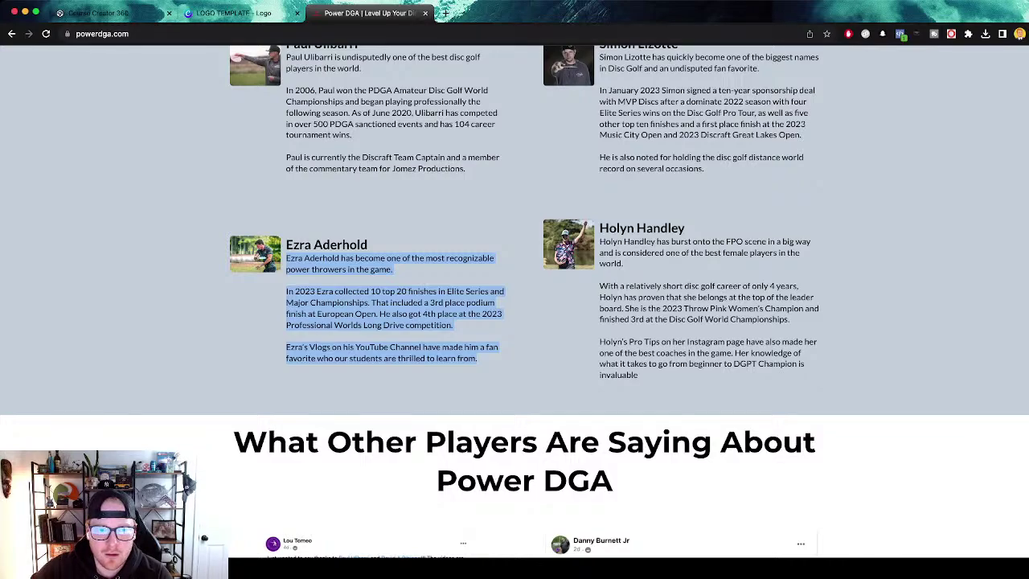
key("super+1")
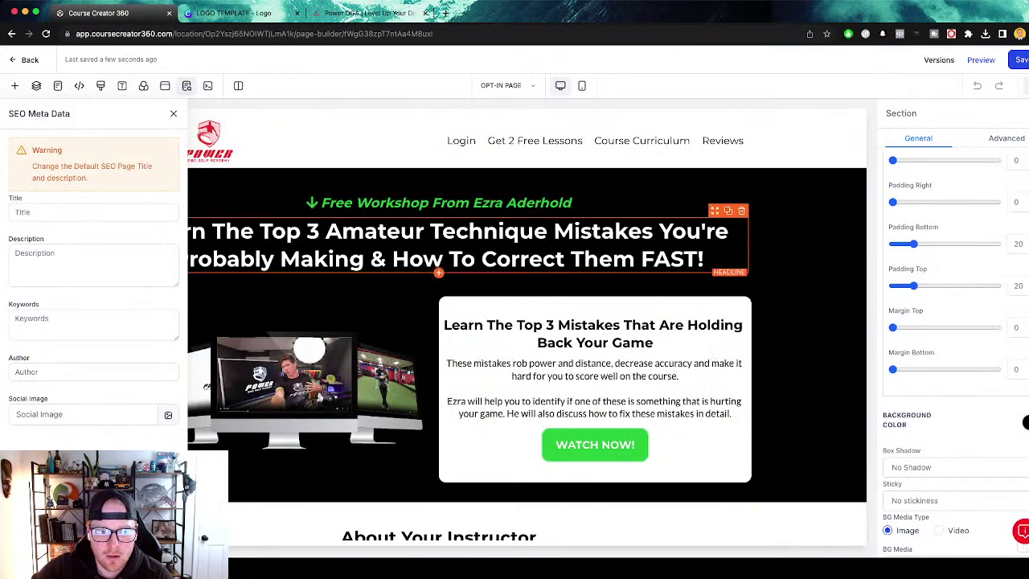
left_click(174, 113)
key("super+s")
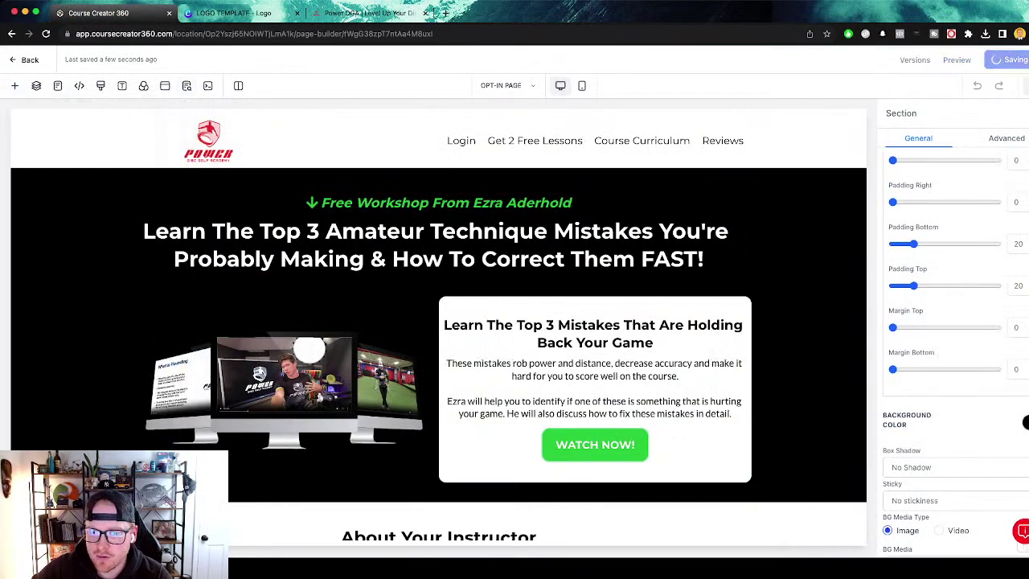
left_click(58, 86)
left_click(52, 180)
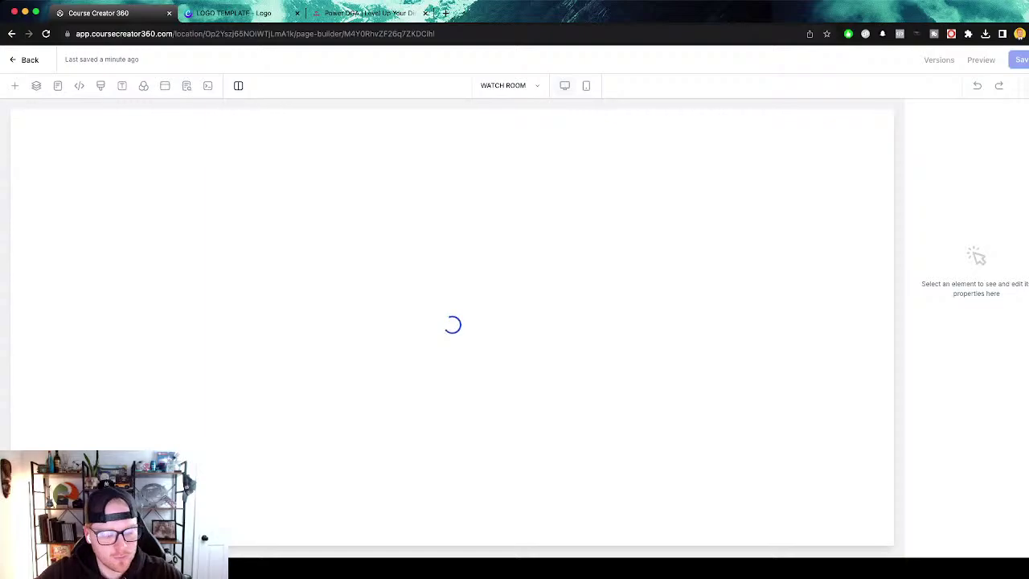
Put the WATCH ROOM headline into editing and open powerdga.com/top-3-amateur-technique-mistakes-opt-in in a new tab.
left_click(448, 201)
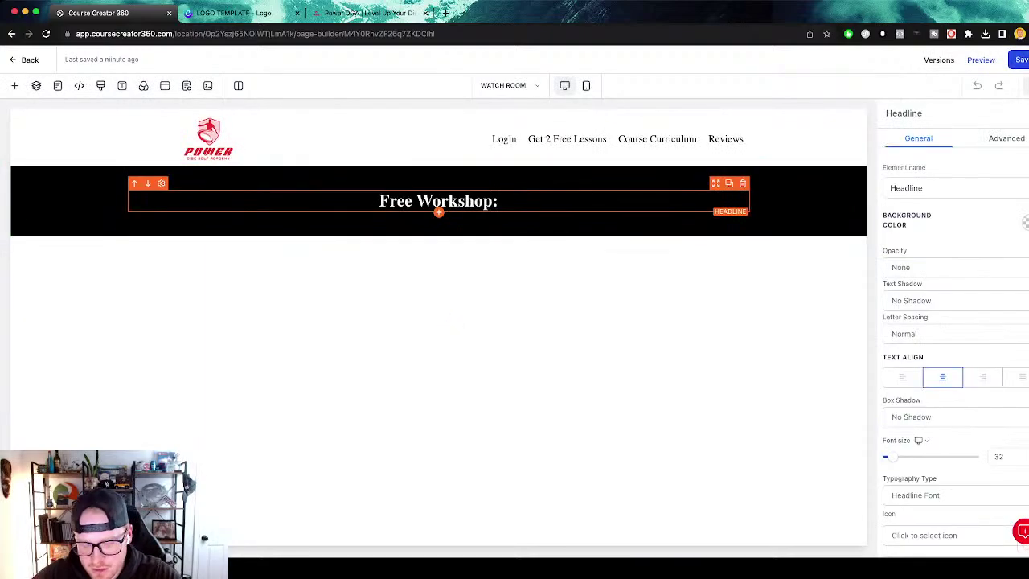
type("https://powerdga.com/top-3-amateur-technique-mistakes-opt-in")
key("super+z")
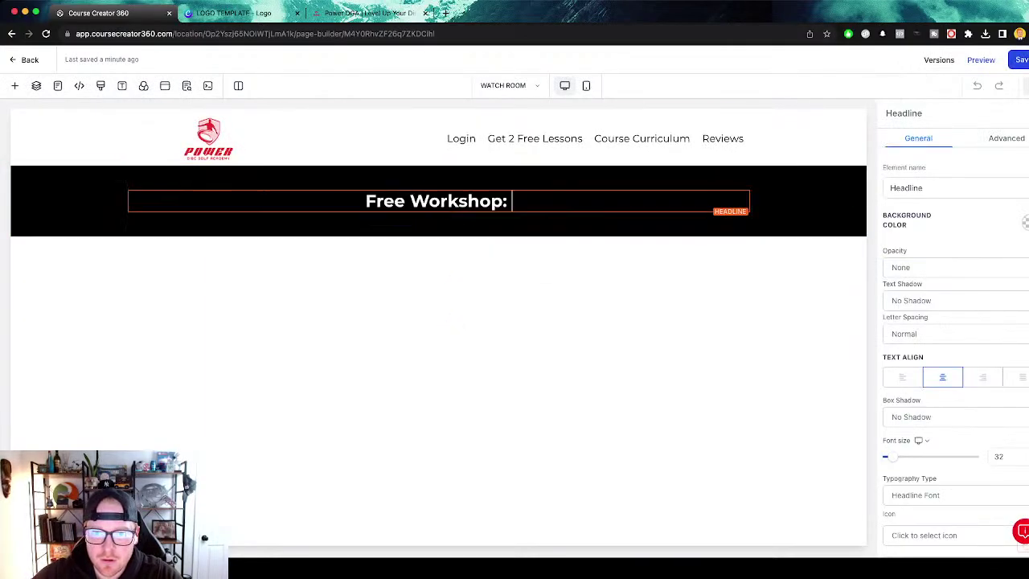
left_click(362, 12)
left_click(240, 13)
left_click(338, 13)
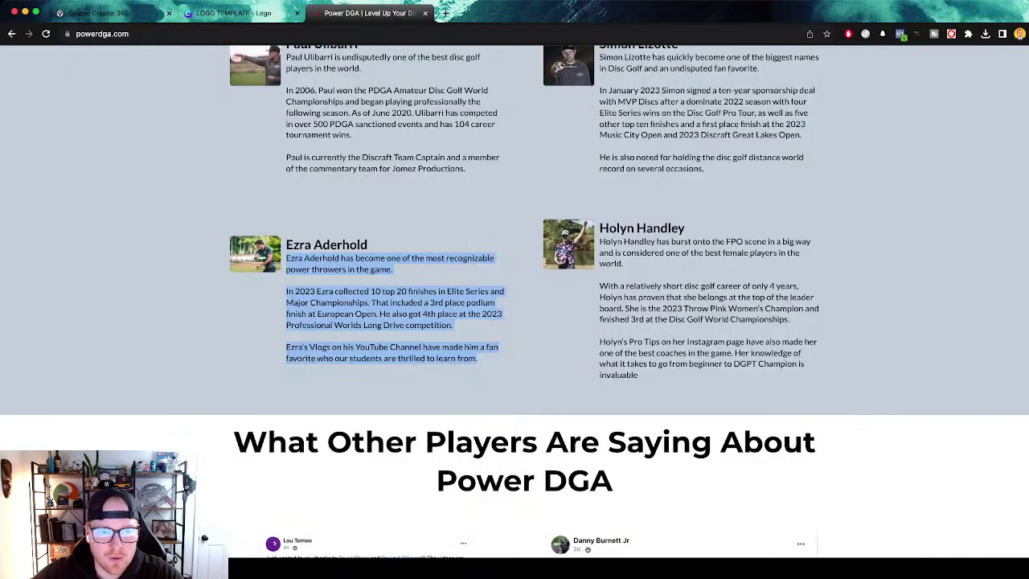
key("ctrl+shift+Tab")
key("ctrl+shift+Tab")
key("super+t")
type("https://powerdga.com/top-3-amateur-technique-mistakes-opt-in")
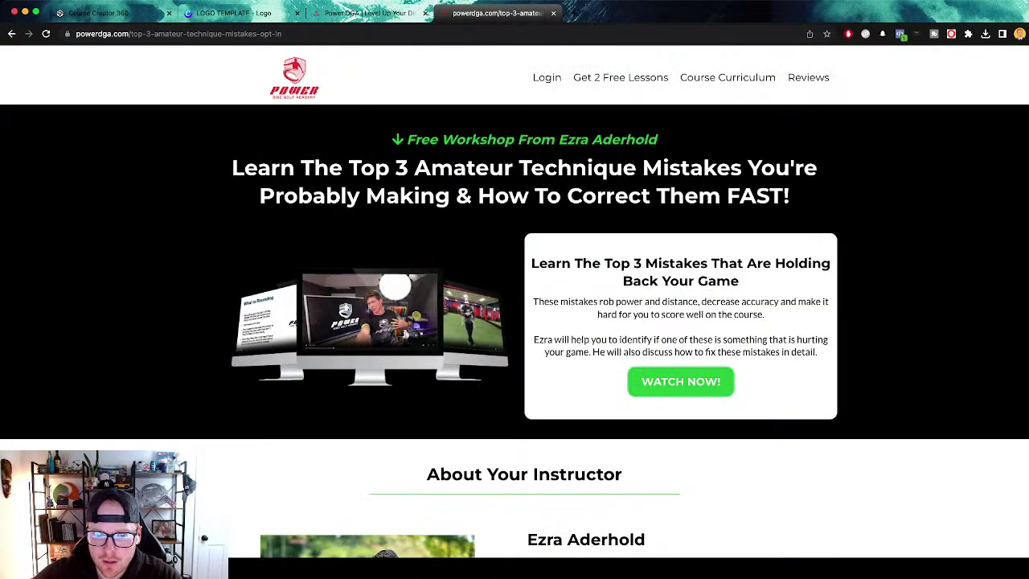
Copy the live opt-in headline from "The Top 3 Amateur Technique Mistakes" through "FAST!" and append it after "Free Workshop:" in the WATCH ROOM headline.
left_click_drag(300, 169, 789, 196)
key("super+c")
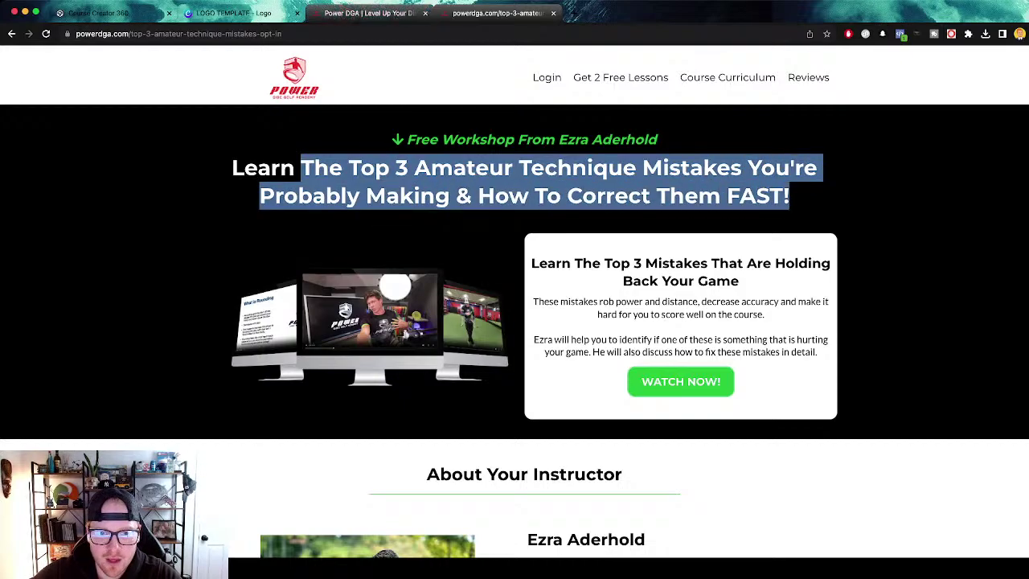
left_click(98, 12)
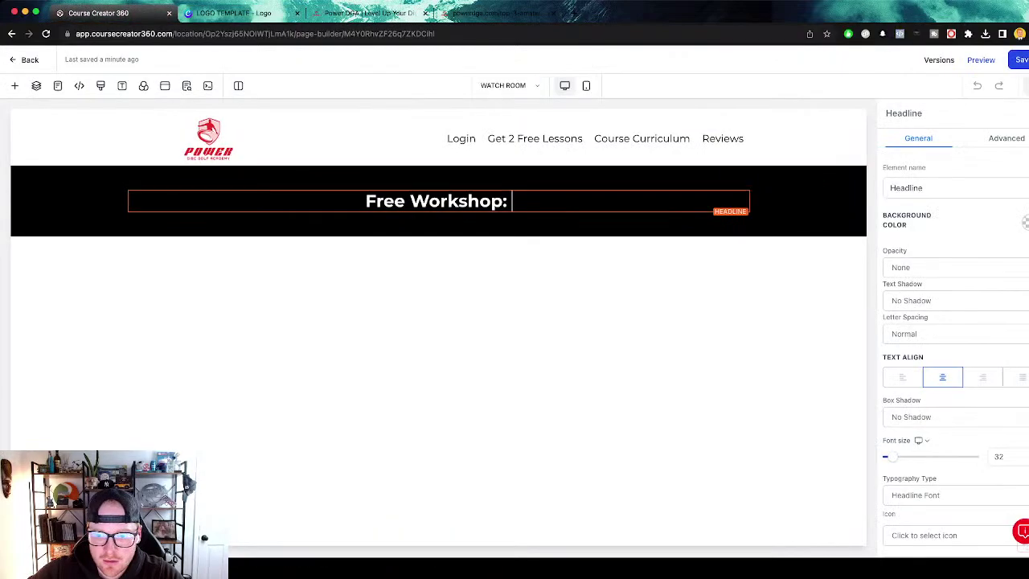
key("super+v")
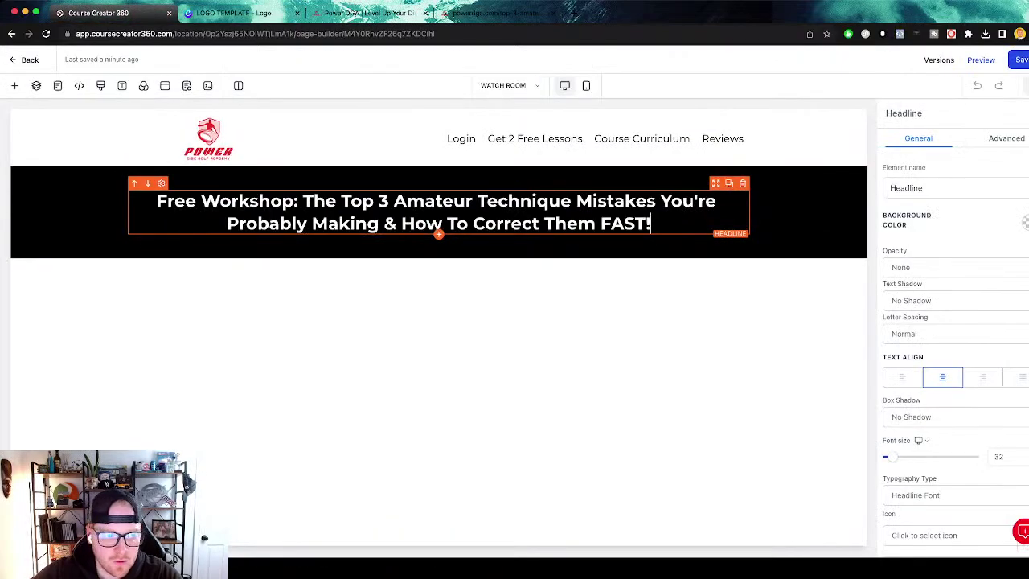
Add a Video element directly below the headline in the WATCH ROOM page's black section.
left_click(15, 85)
type("vid")
left_click_drag(131, 222, 438, 241)
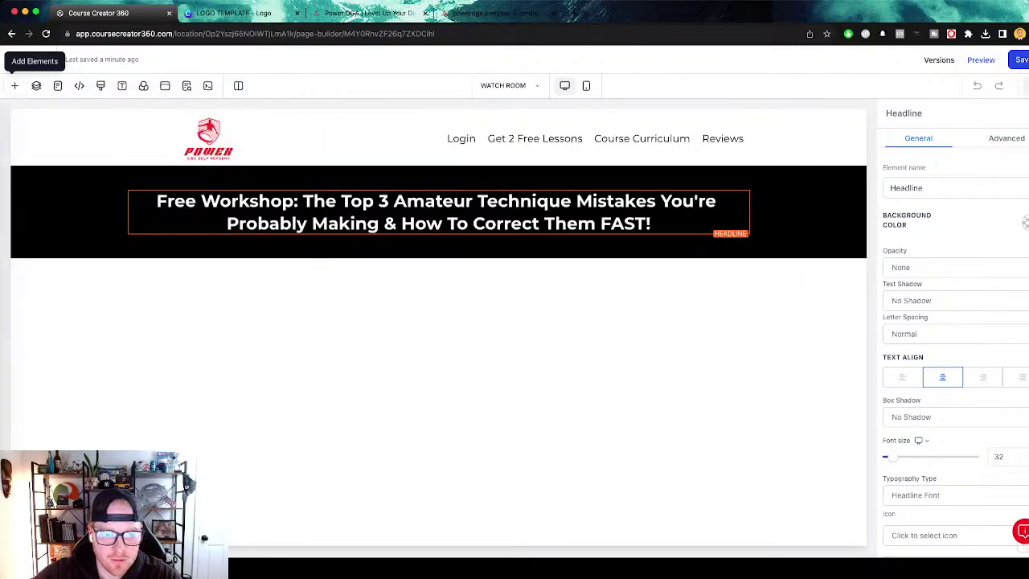
left_click(14, 85)
left_click_drag(131, 271, 161, 270)
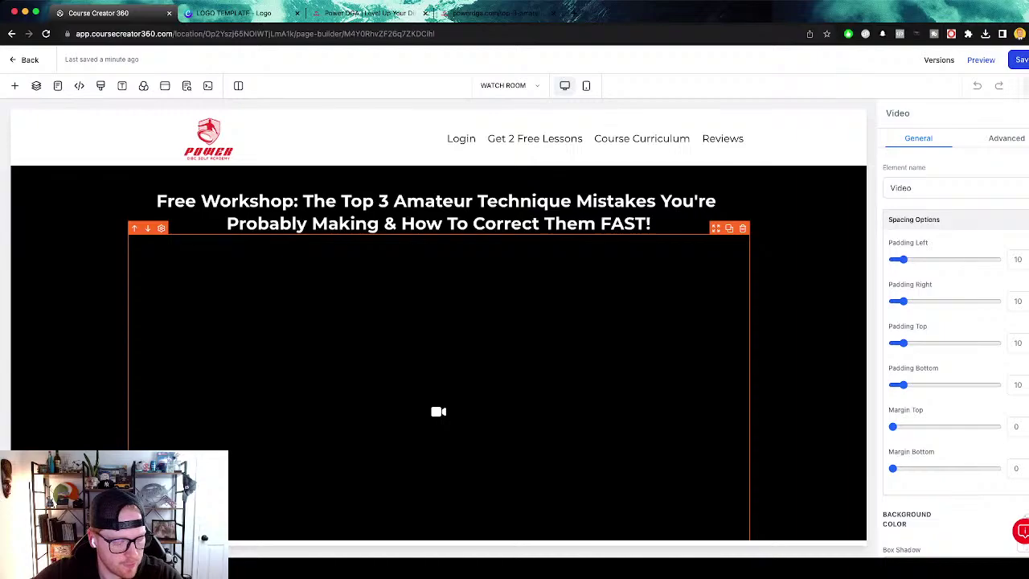
Set the new video element's type to Hosted Video and review its playback controls.
scroll(944, 338, "down", 3)
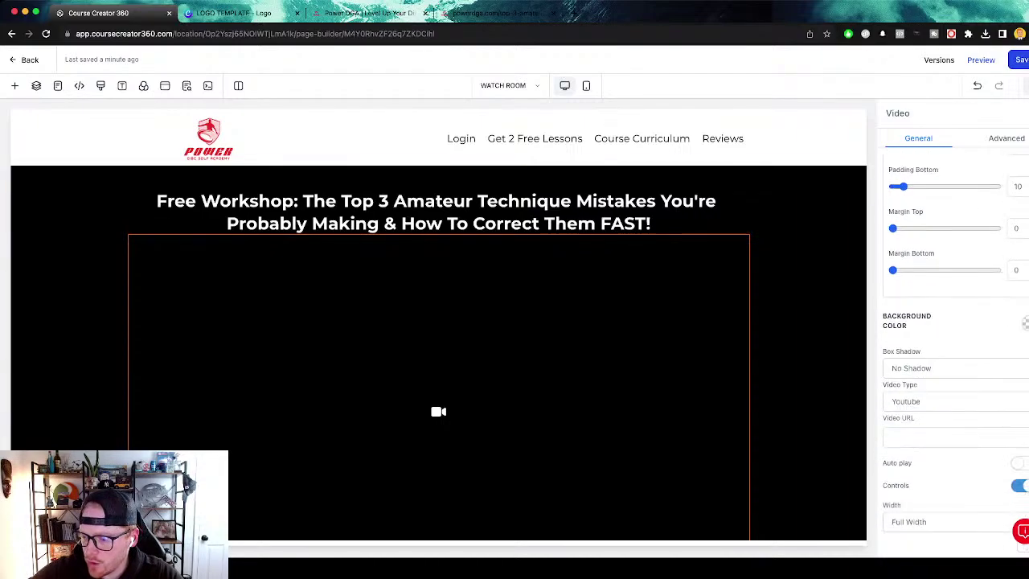
left_click(956, 401)
left_click(933, 451)
scroll(956, 362, "down", 4)
left_click(1020, 372)
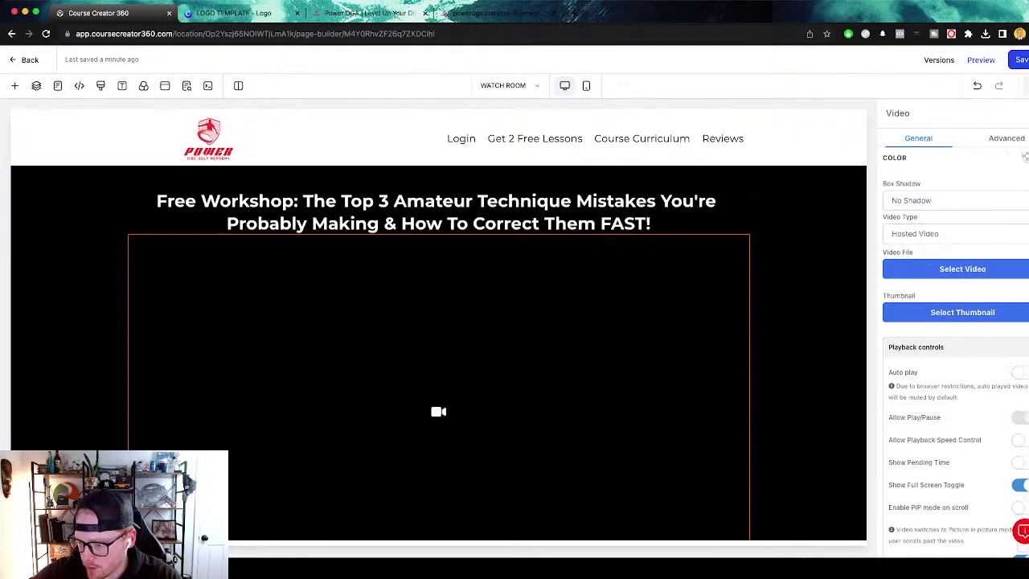
scroll(956, 353, "down", 3)
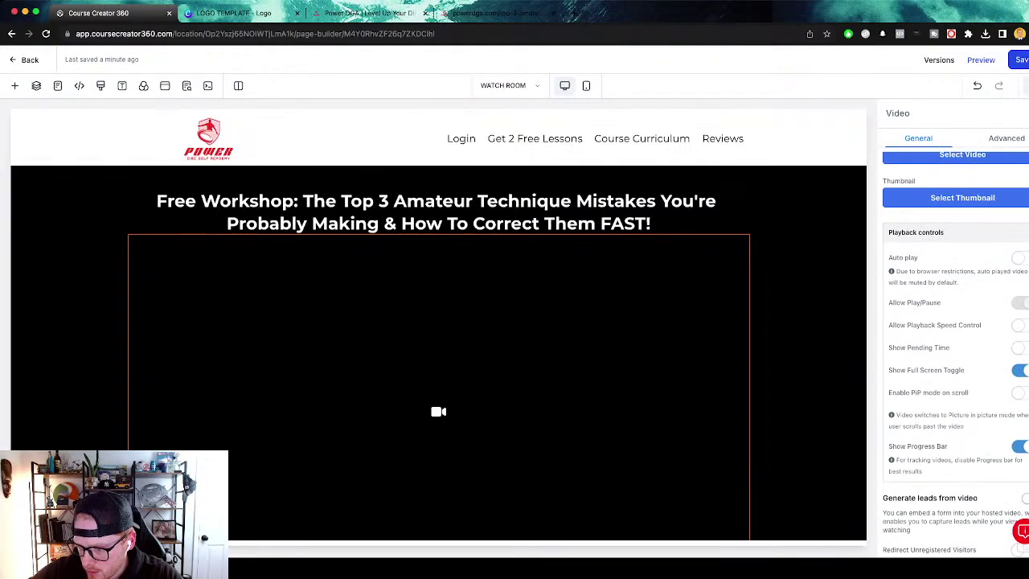
scroll(955, 354, "down", 1)
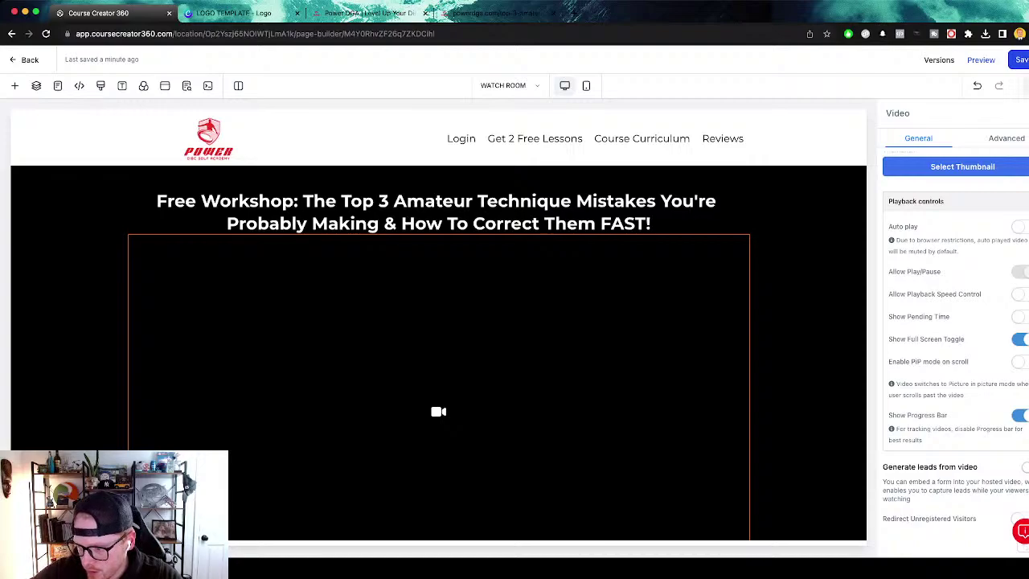
Choose the 3_BIGGEST_TECHNIQUE_MISTAKE video from the WEBINAR FILES media folder as the element's video file.
scroll(956, 354, "up", 4)
scroll(956, 354, "up", 1)
left_click(956, 332)
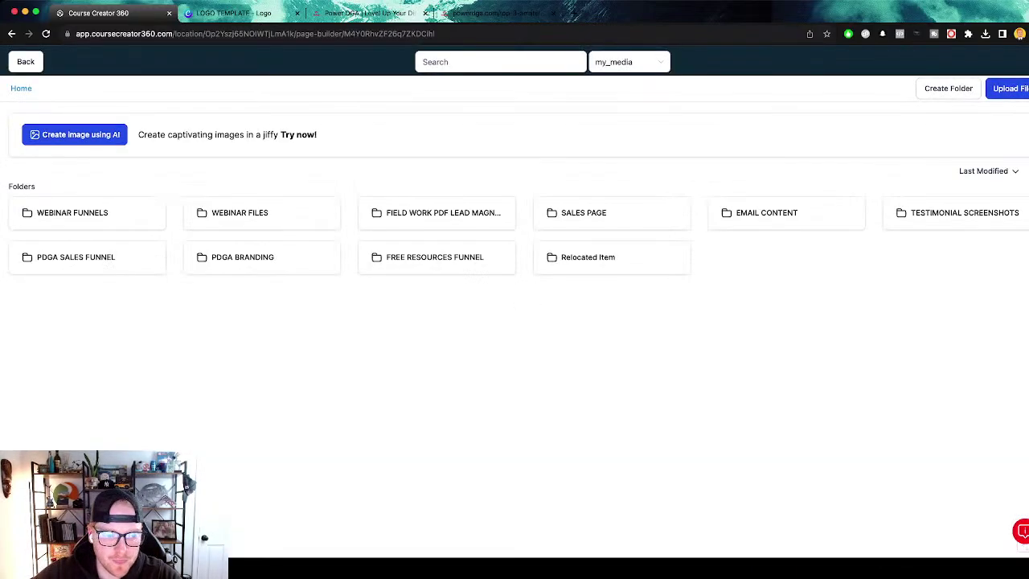
left_click(239, 213)
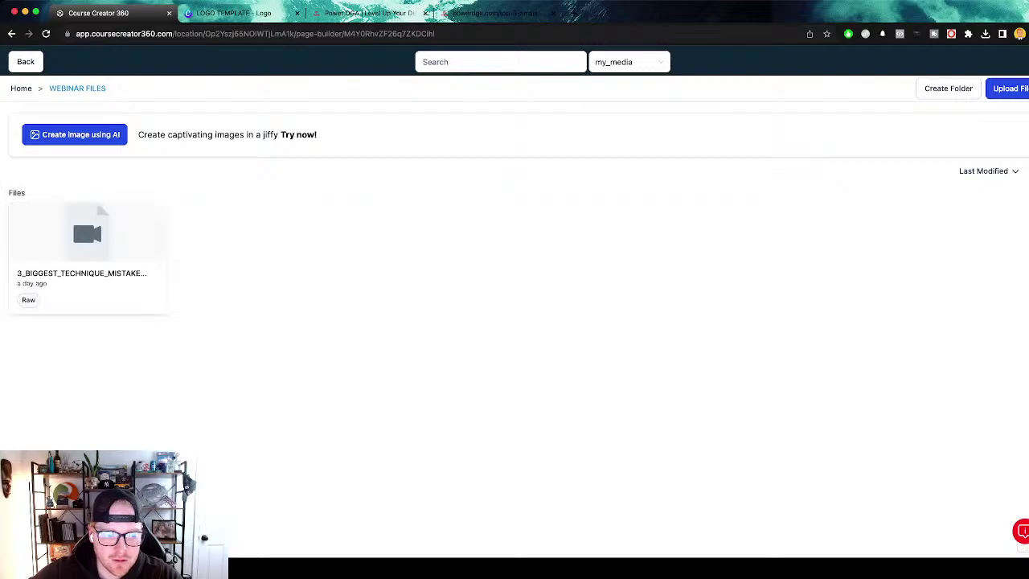
left_click(87, 257)
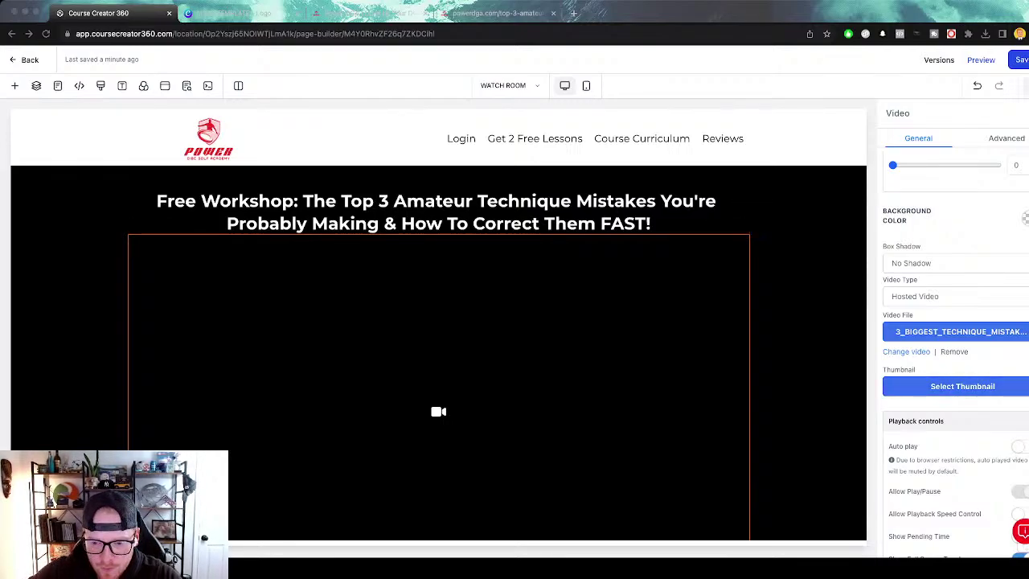
Look over the WATCH ROOM video section and the live opt-in page, and return to the page builder.
scroll(438, 322, "down", 2)
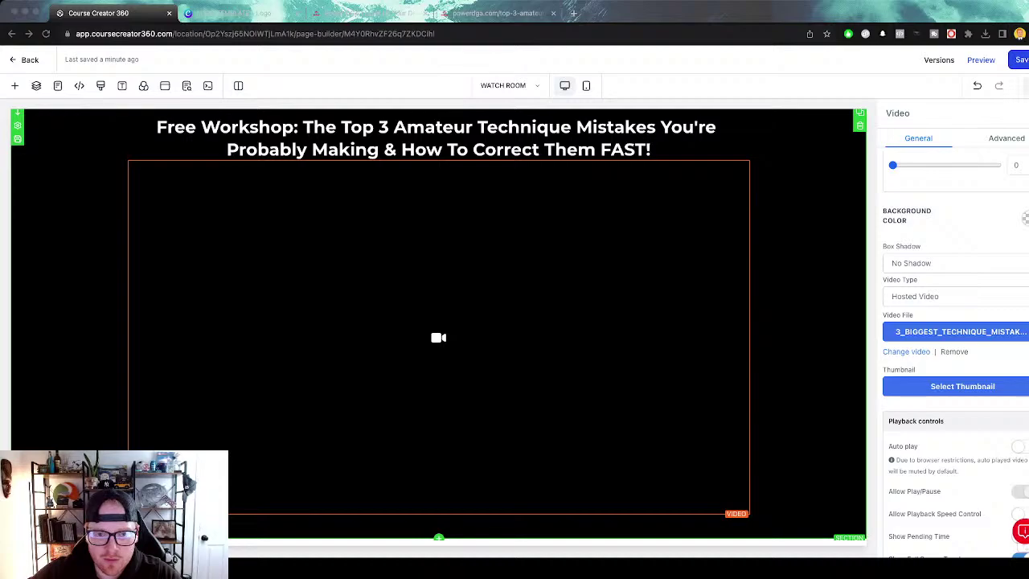
left_click(370, 12)
left_click(474, 13)
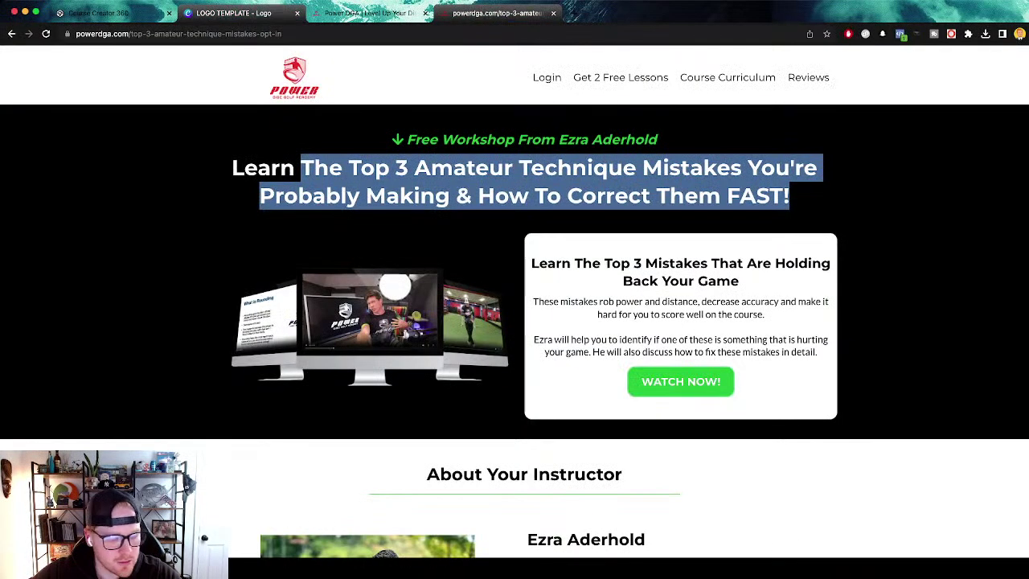
key("ctrl+shift+Tab")
key("ctrl+shift+Tab")
key("ctrl+shift+Tab")
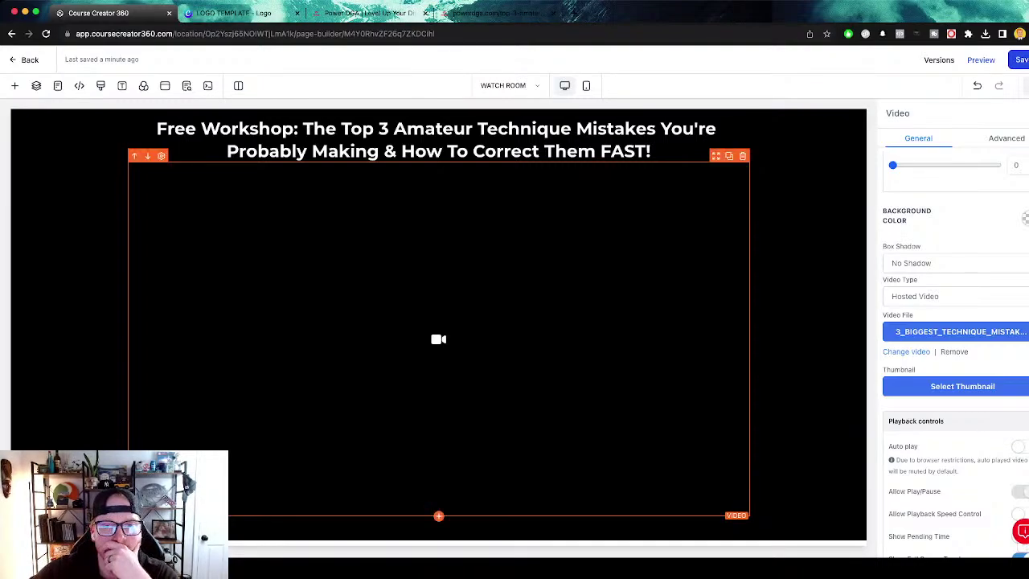
Open the Course Creator 360 dashboard in a new tab and switch to the PDGA sub-account.
key("super+t")
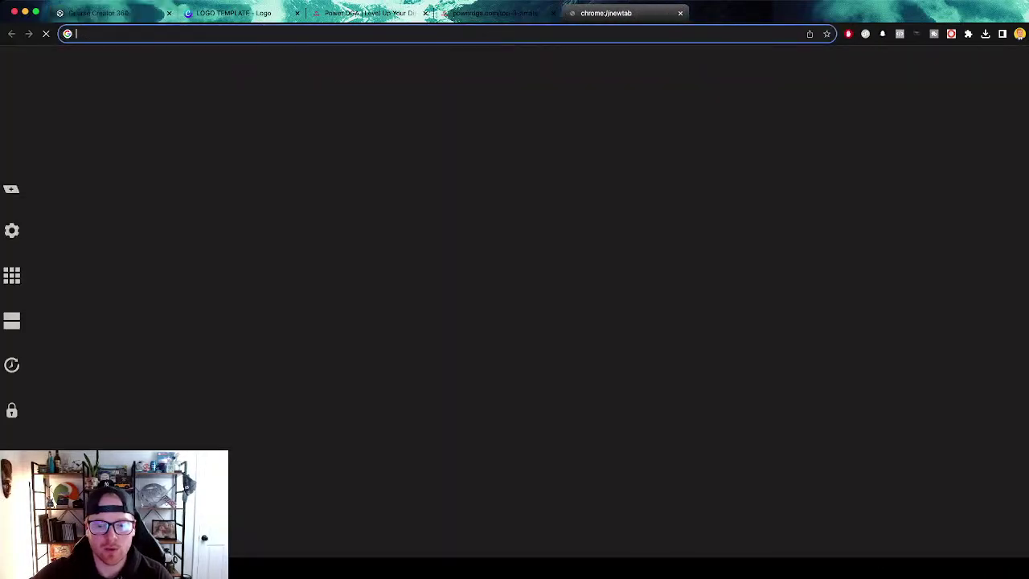
left_click(310, 218)
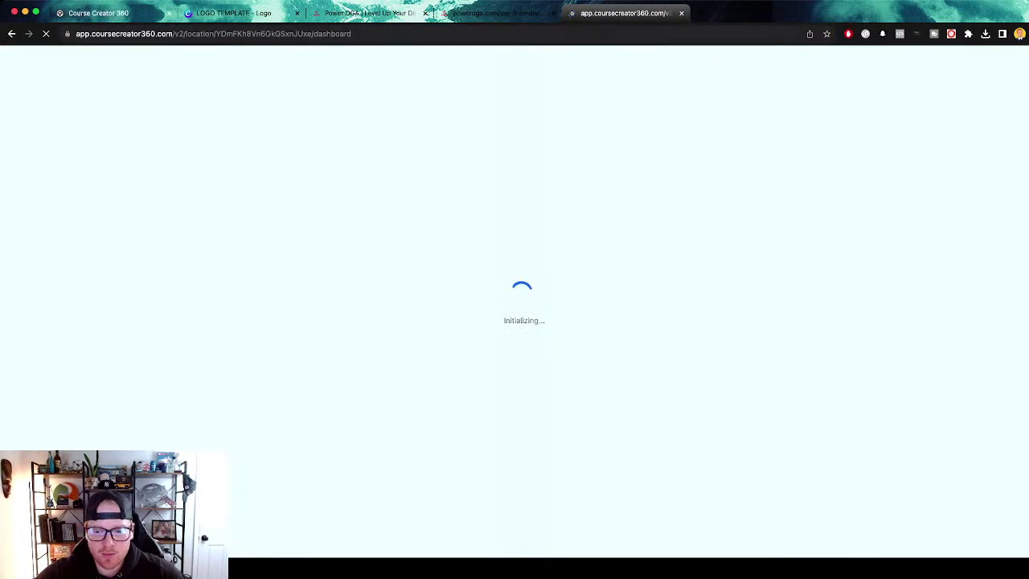
key("super+w")
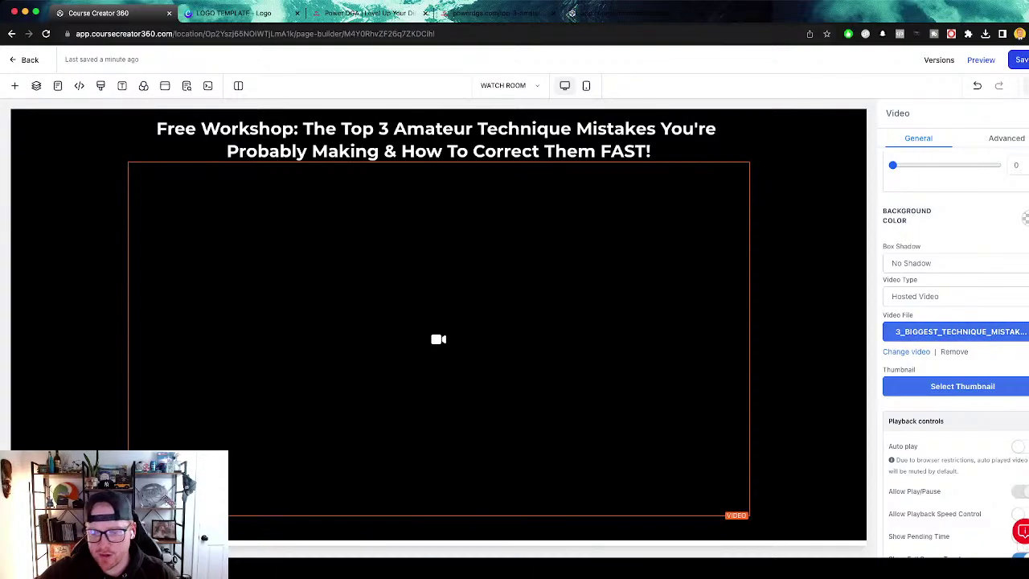
left_click(611, 13)
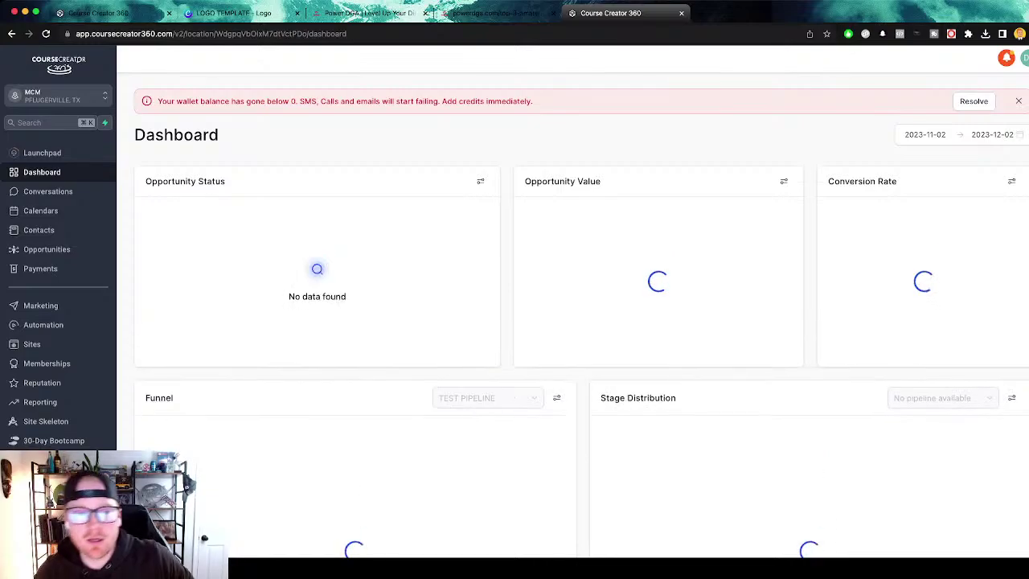
left_click(61, 96)
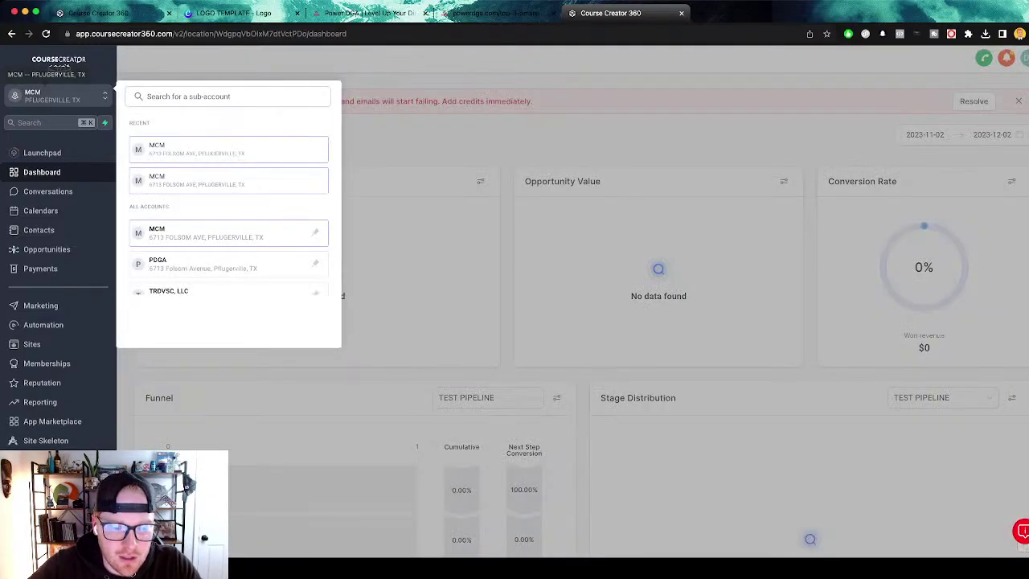
left_click(193, 264)
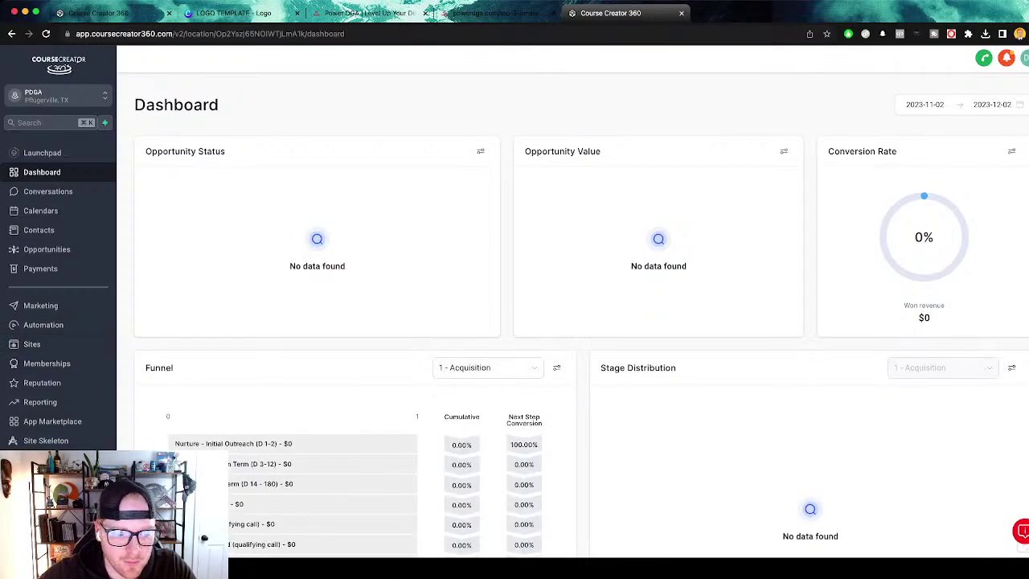
Go to the sub-account's settings and open its Media library.
left_click(33, 344)
left_click(42, 540)
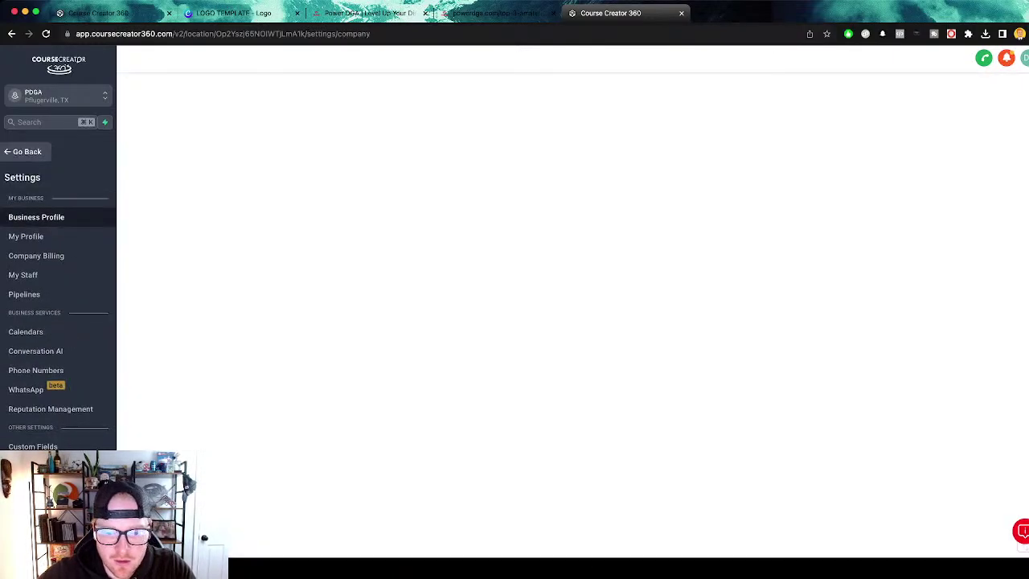
scroll(572, 314, "down", 10)
scroll(58, 322, "down", 2)
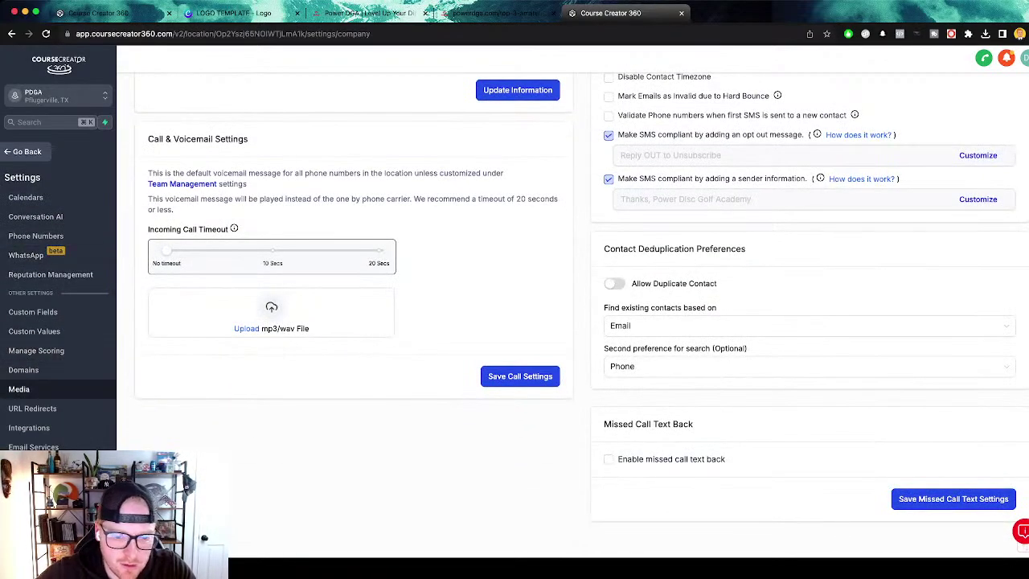
left_click(19, 389)
left_click(581, 265)
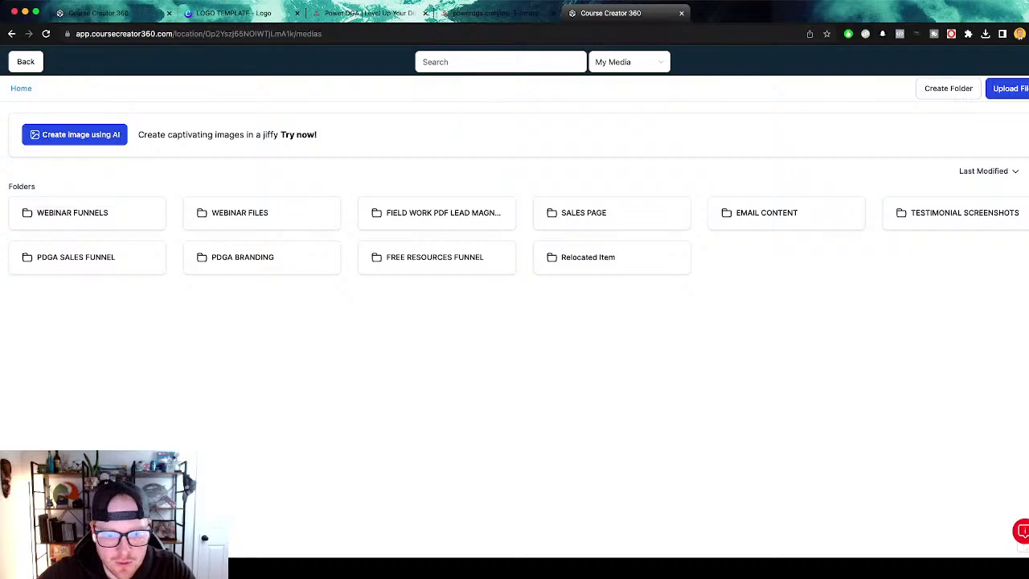
Copy the link of the 3_BIGGEST_TECHNIQUE_MISTAKE video in the WEBINAR FILES folder and open the video in a new tab.
left_click(239, 212)
right_click(122, 241)
left_click(145, 249)
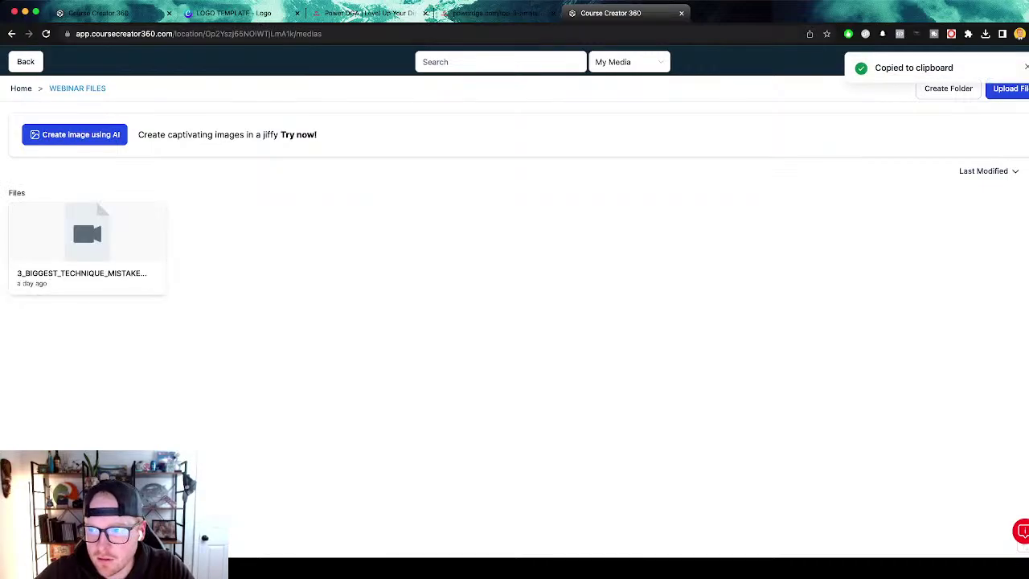
key("super+t")
key("super+v")
key("Return")
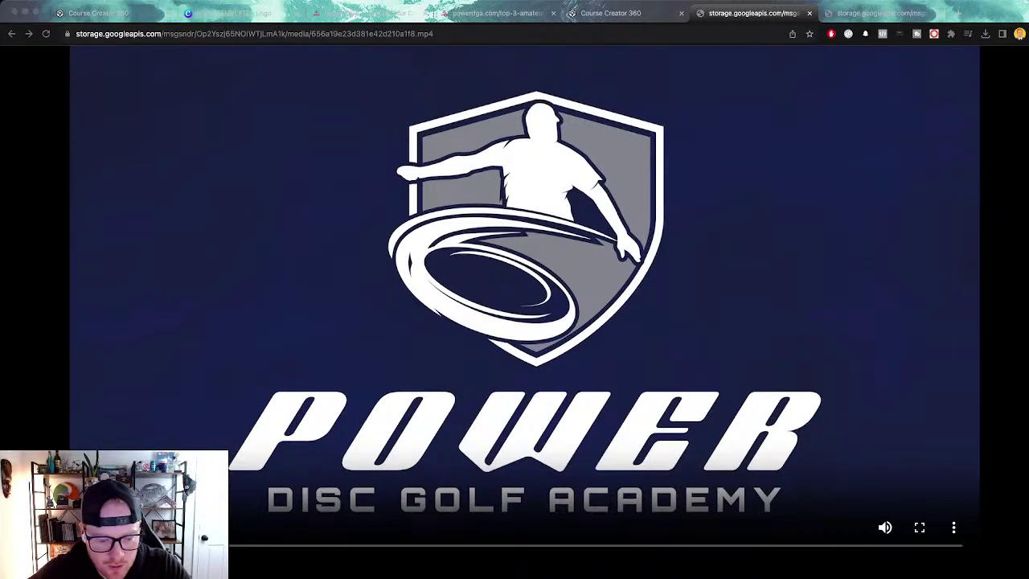
key("super+Tab")
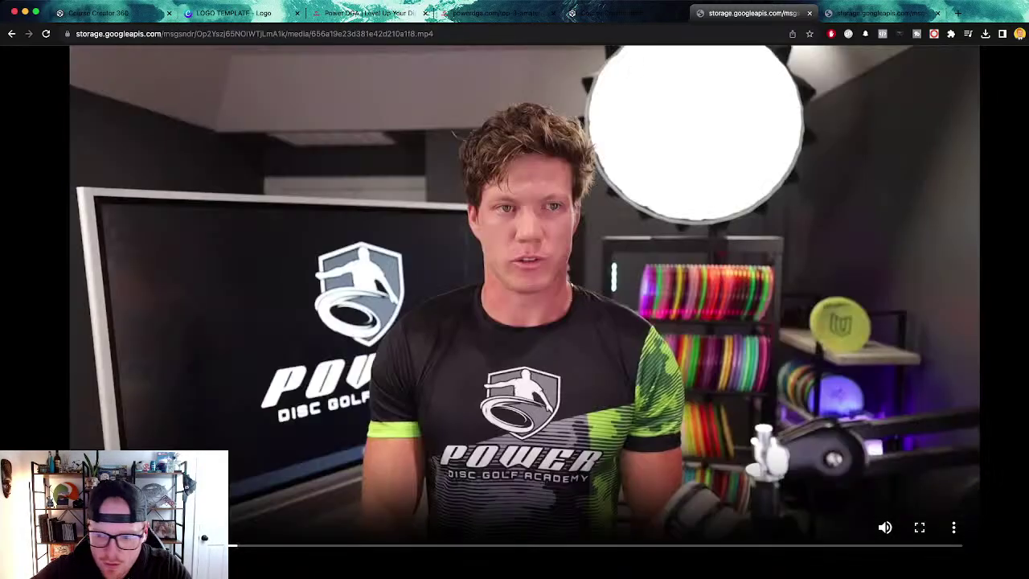
Scrub through the workshop video to look for a thumbnail frame, and return to the page builder.
left_click(310, 545)
left_click(349, 545)
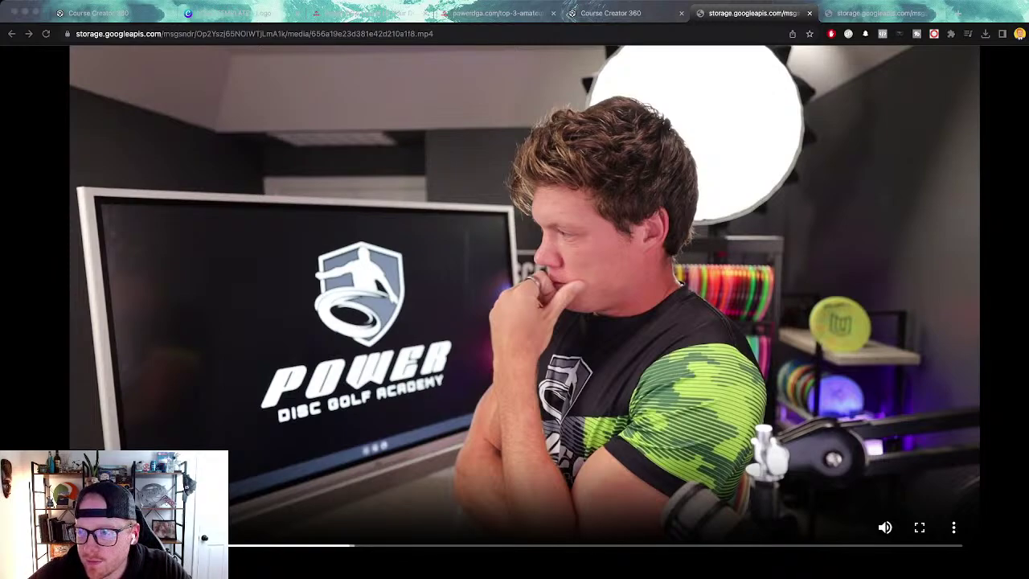
key("super+w")
key("super+w")
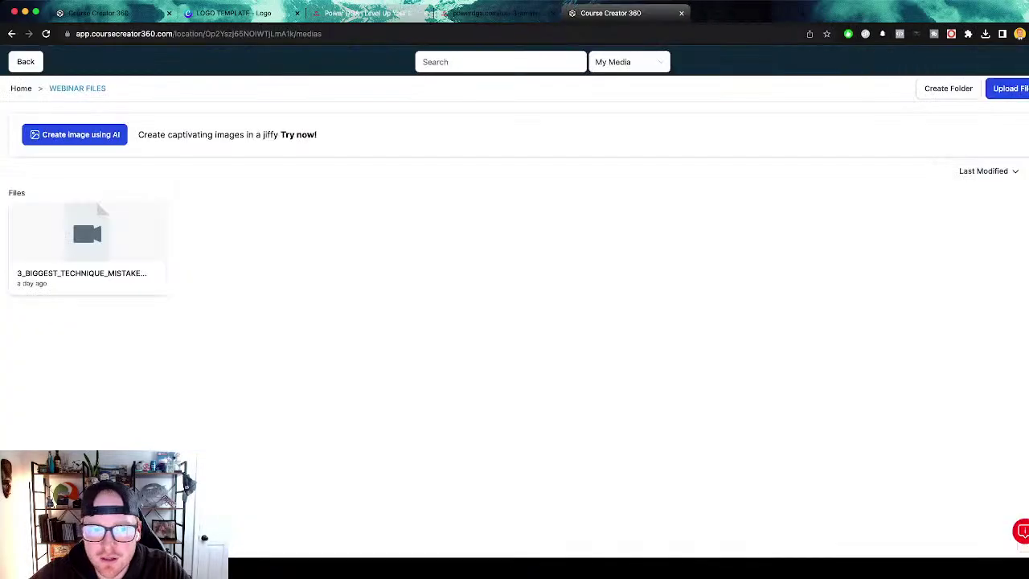
key("super+w")
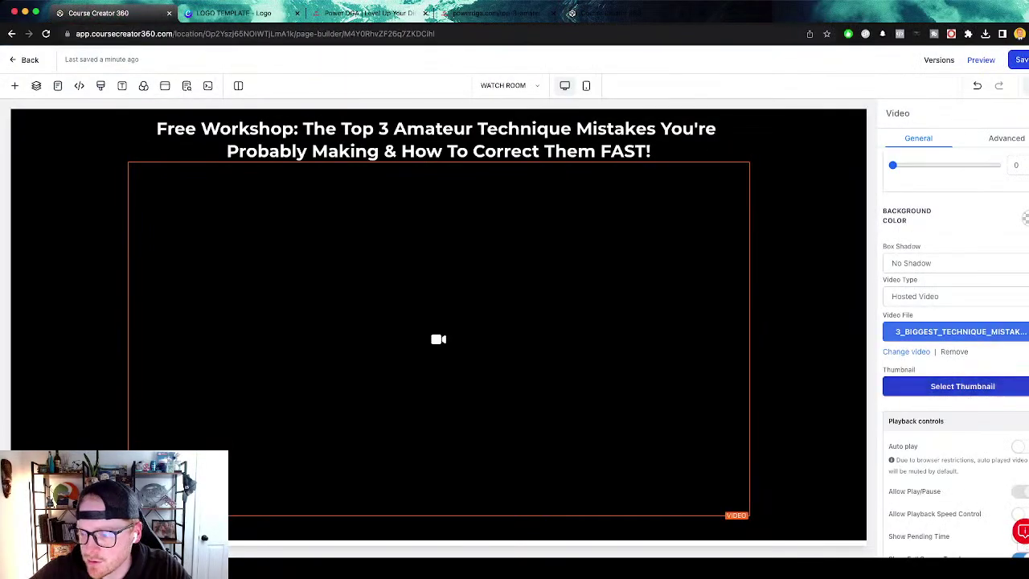
Set the workshop video's thumbnail to the Screen Shot 2023-12-02 image from the media library and save the page.
left_click(962, 386)
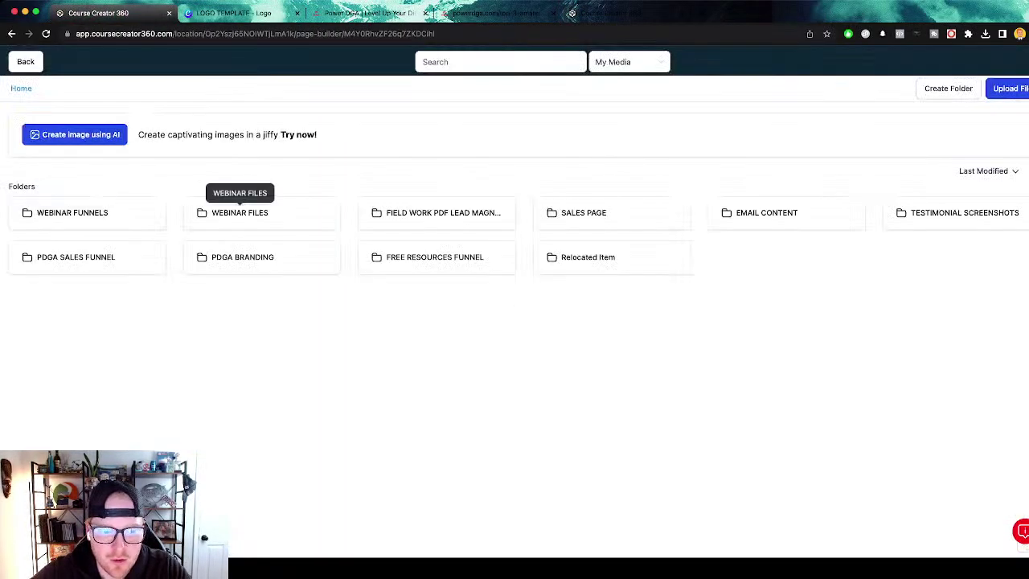
left_click(72, 213)
left_click(80, 212)
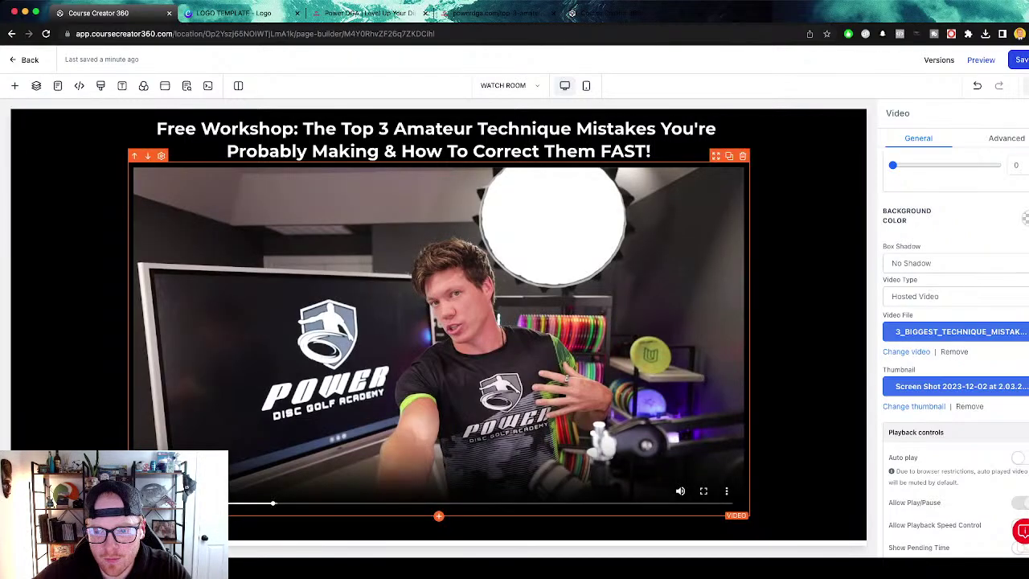
scroll(438, 324, "up", 2)
scroll(438, 324, "down", 2)
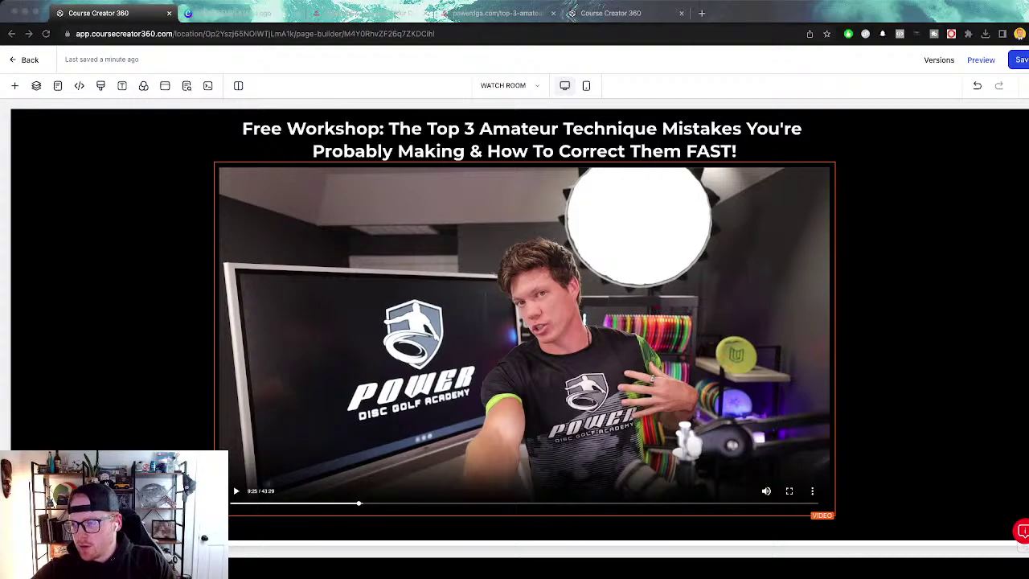
key("super+s")
Set the video's top margin to 10 and save the page.
scroll(522, 324, "up", 2)
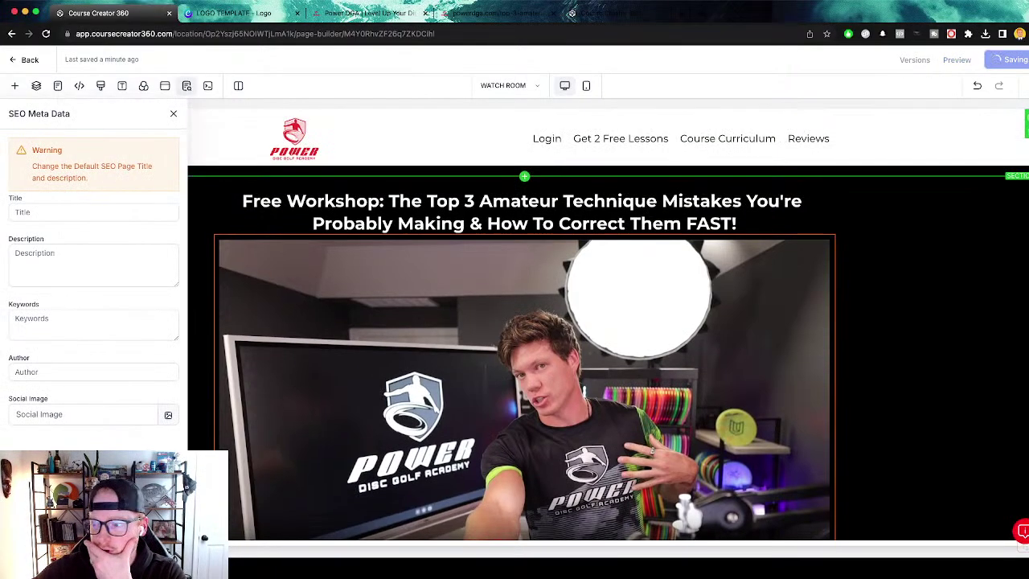
scroll(952, 345, "down", 5)
scroll(953, 346, "up", 5)
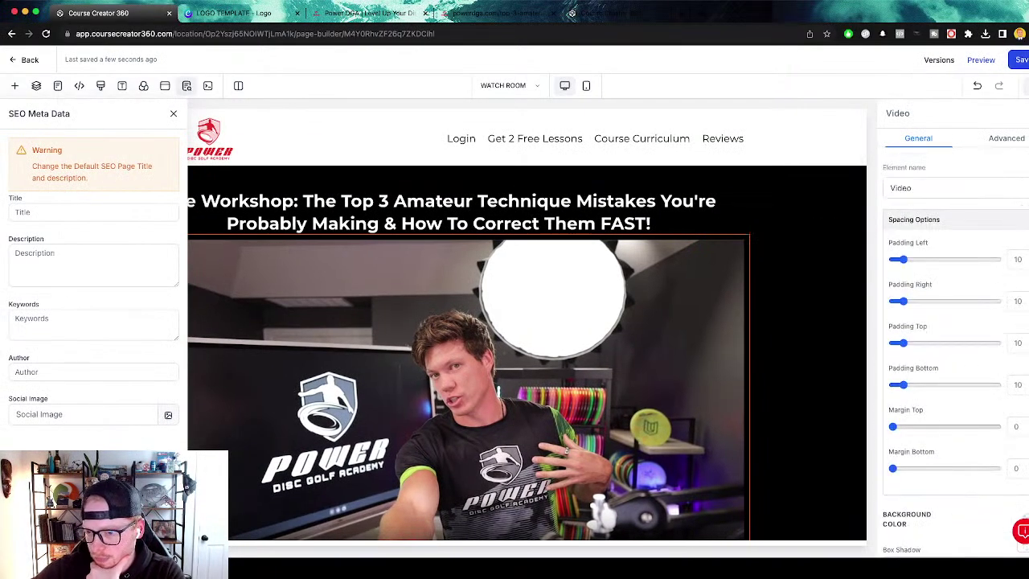
left_click_drag(892, 426, 904, 426)
key("super+s")
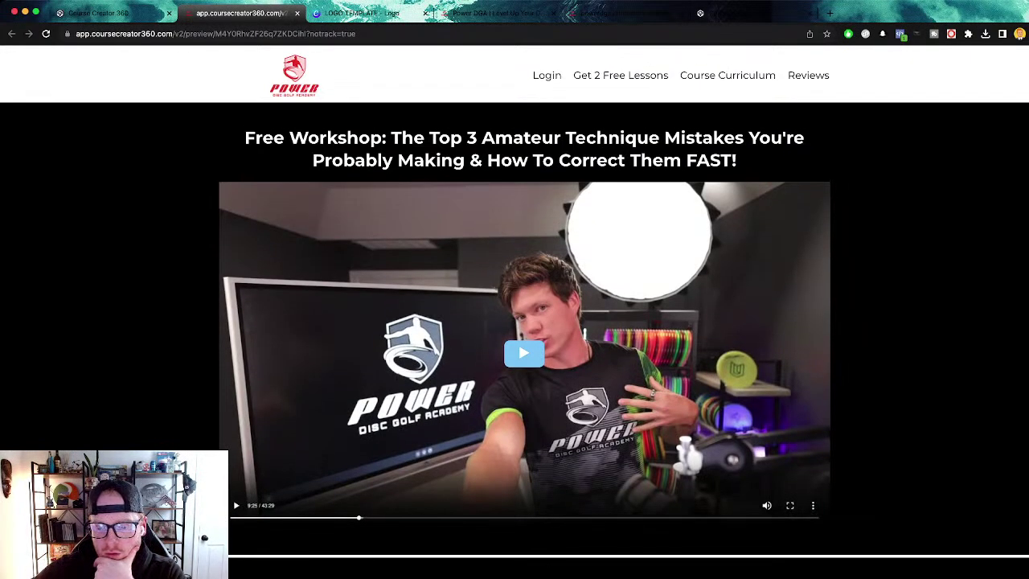
Play the workshop video in the page preview and return to the video section in the builder.
key("space")
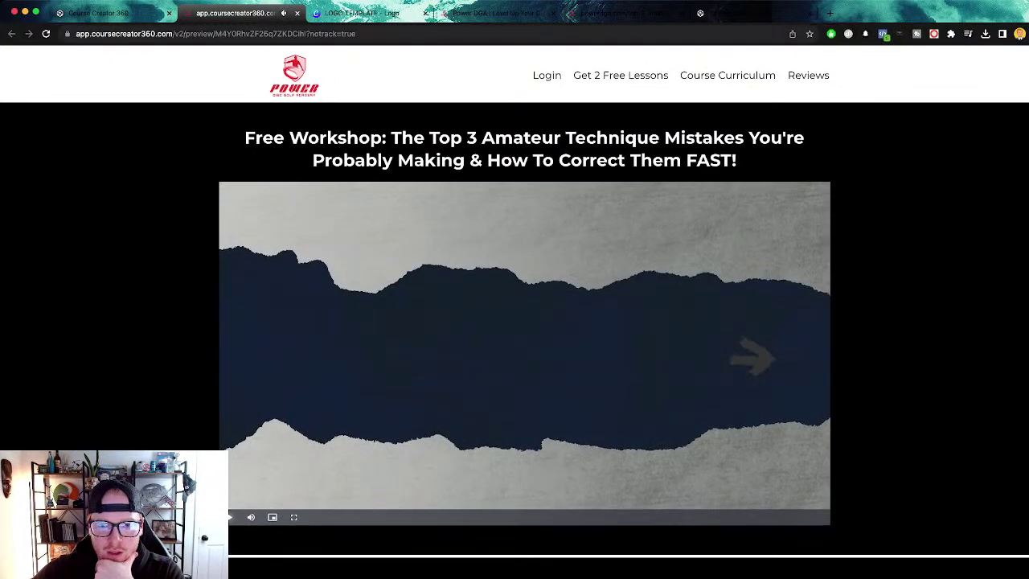
left_click(297, 13)
left_click(174, 113)
scroll(438, 338, "down", 2)
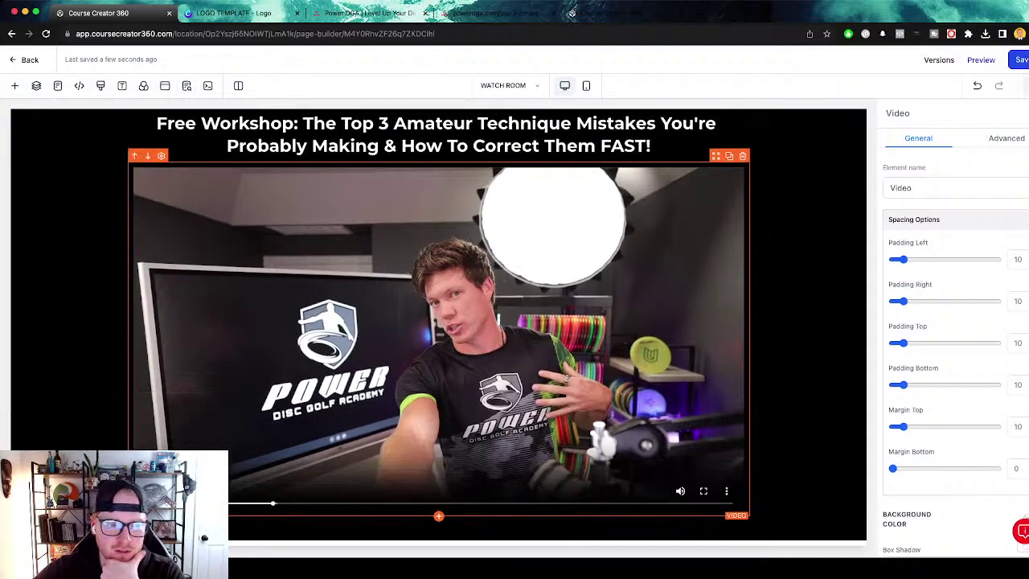
Add a paragraph element below the workshop video.
left_click(15, 85)
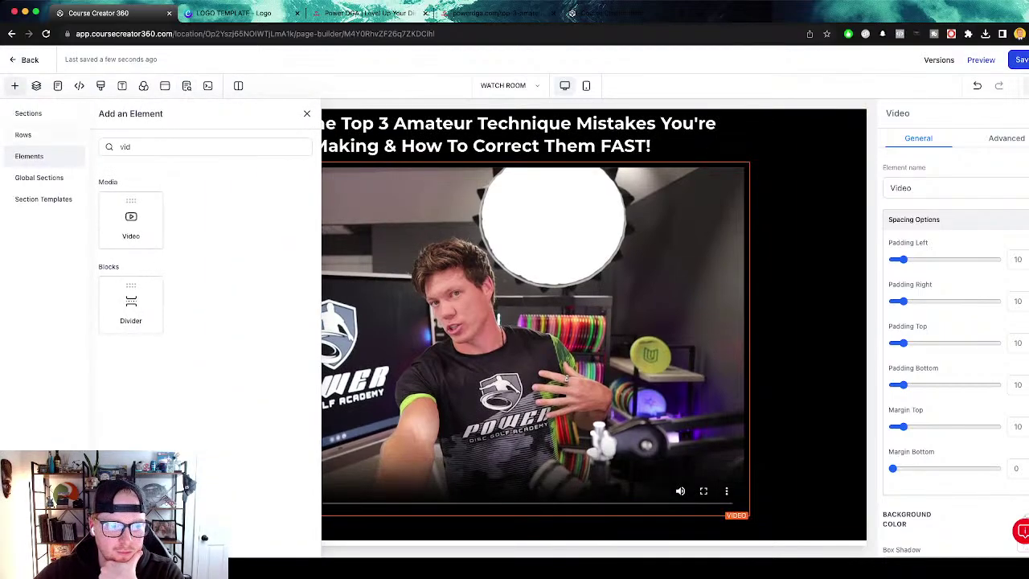
left_click(29, 114)
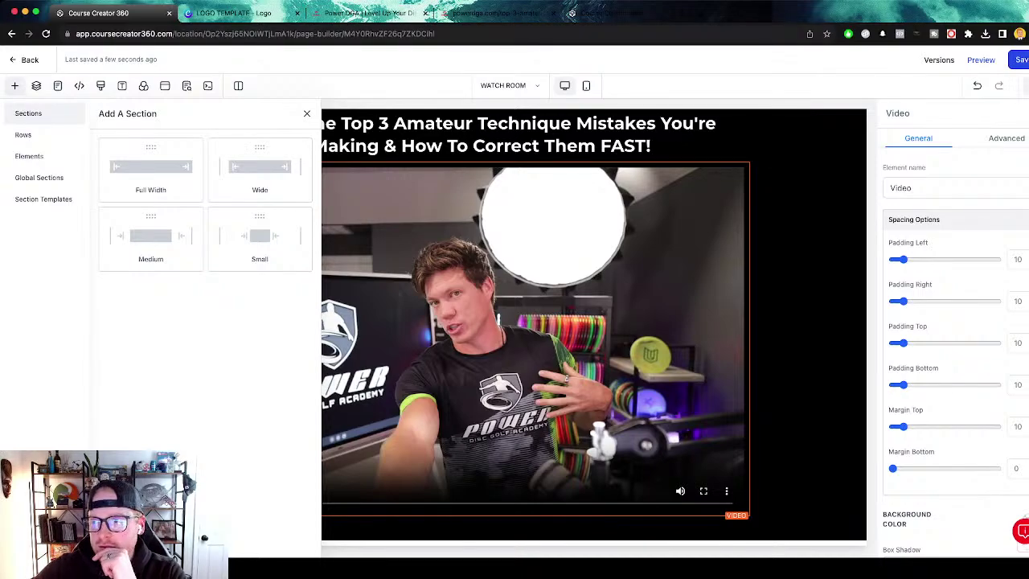
left_click(701, 12)
left_click_drag(708, 13, 707, 1)
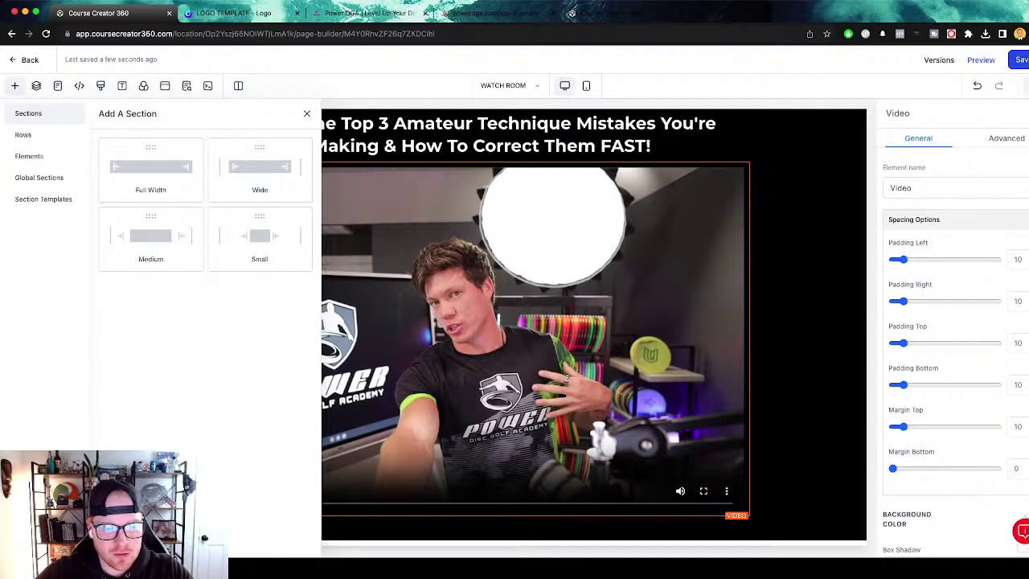
left_click(29, 156)
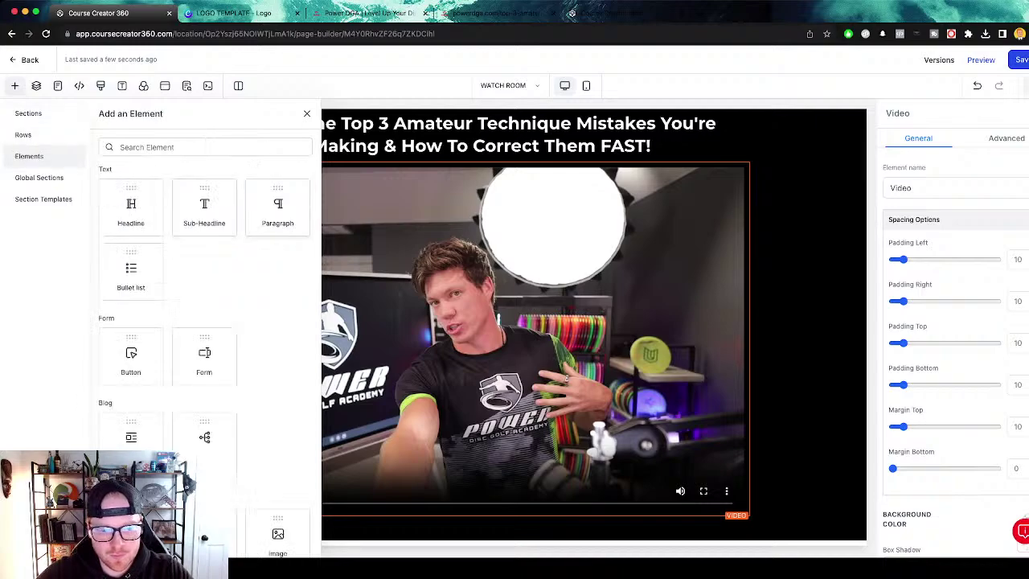
left_click(278, 207)
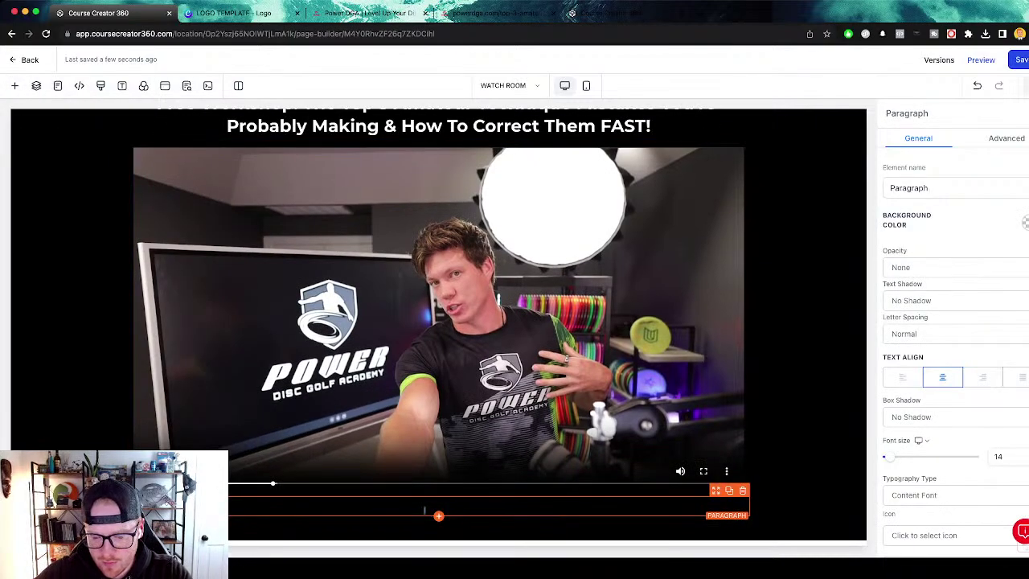
Set the new paragraph's text color and bold text color to white.
triple_click(439, 503)
scroll(955, 362, "down", 4)
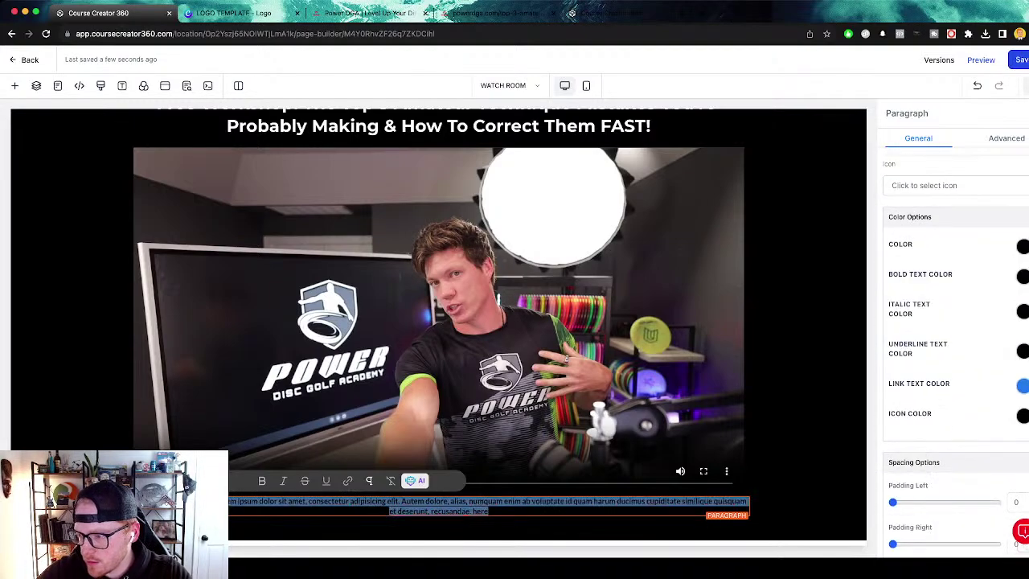
left_click(1022, 276)
left_click(937, 301)
left_click(1023, 246)
left_click(957, 270)
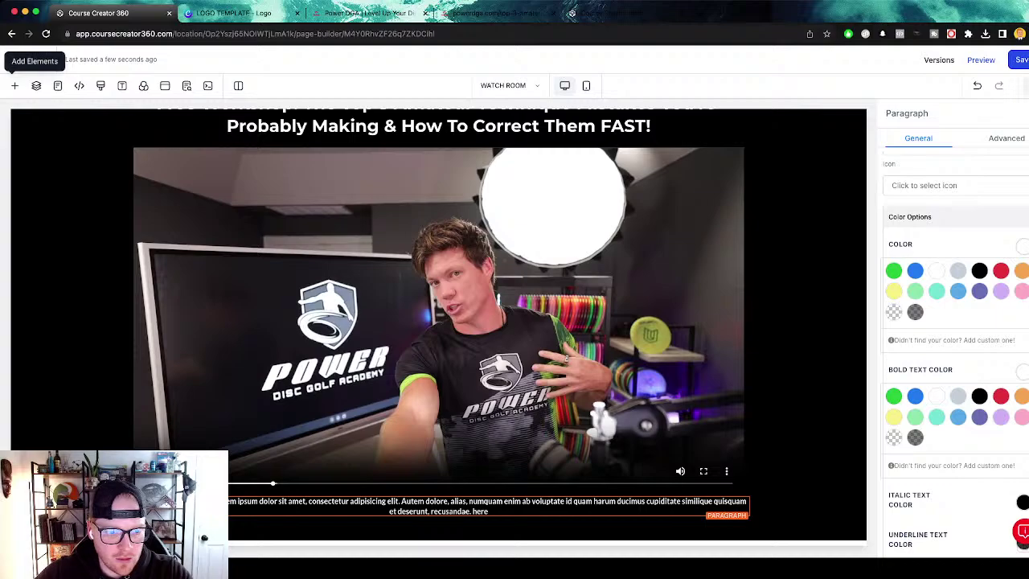
Add a button element below the paragraph and set its top margin to 22.
left_click(15, 85)
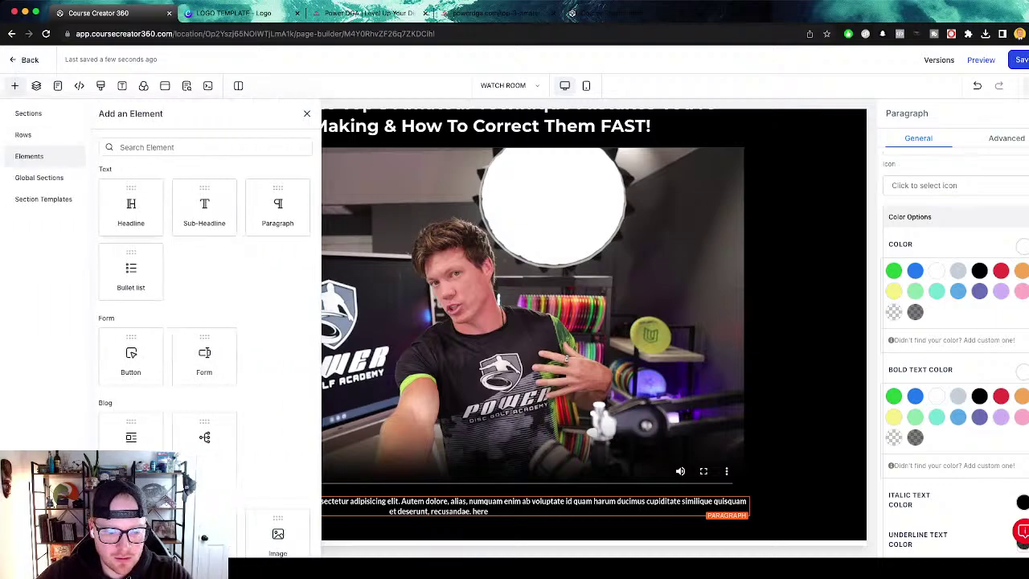
left_click_drag(131, 356, 438, 483)
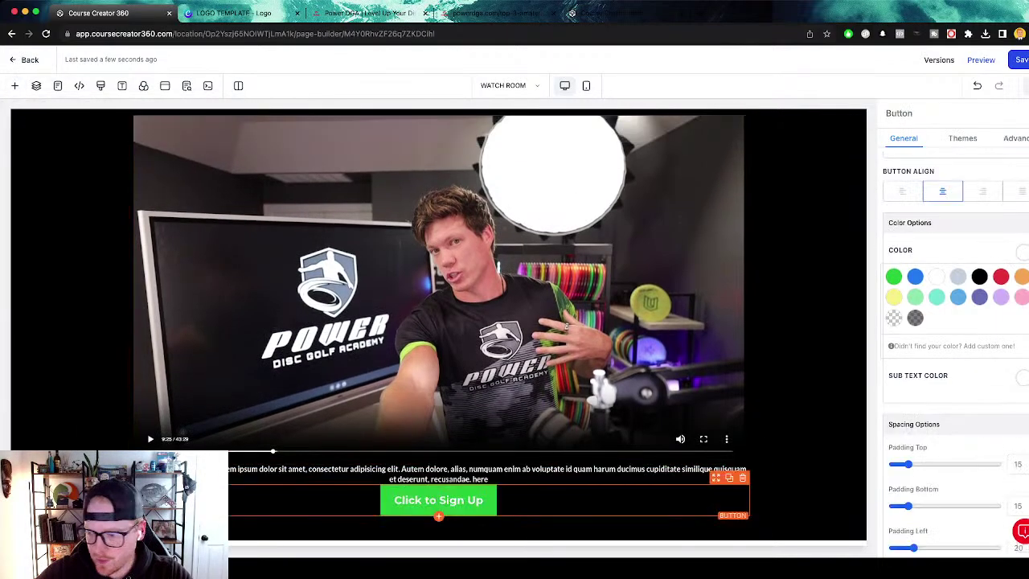
scroll(953, 346, "down", 5)
left_click_drag(892, 263, 911, 263)
Apply the Glow (loop) effect to the button.
left_click(1015, 139)
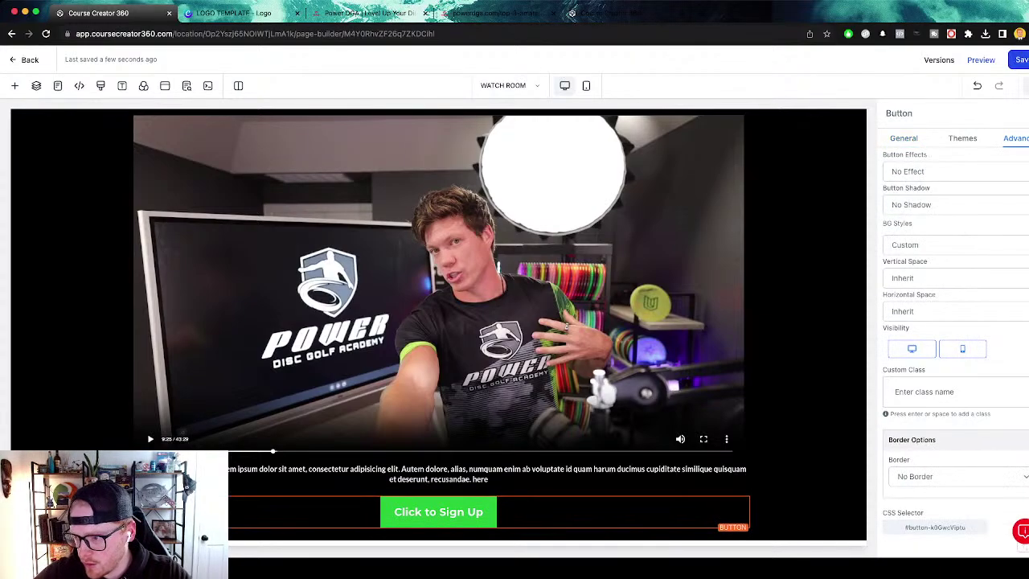
scroll(955, 321, "up", 2)
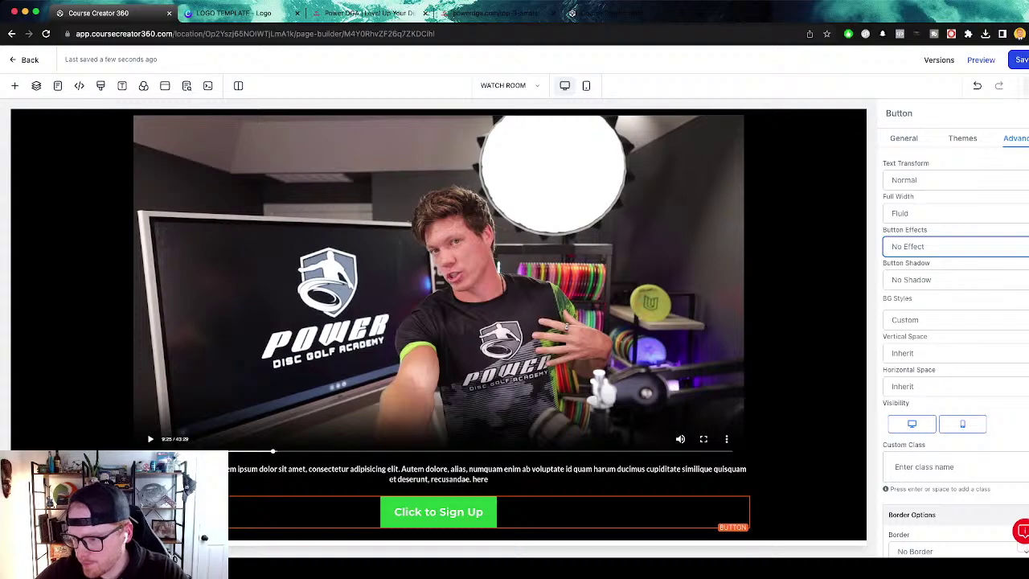
left_click(955, 246)
Give the button a full border with a 15px radius on all edges.
scroll(955, 354, "down", 2)
left_click(957, 476)
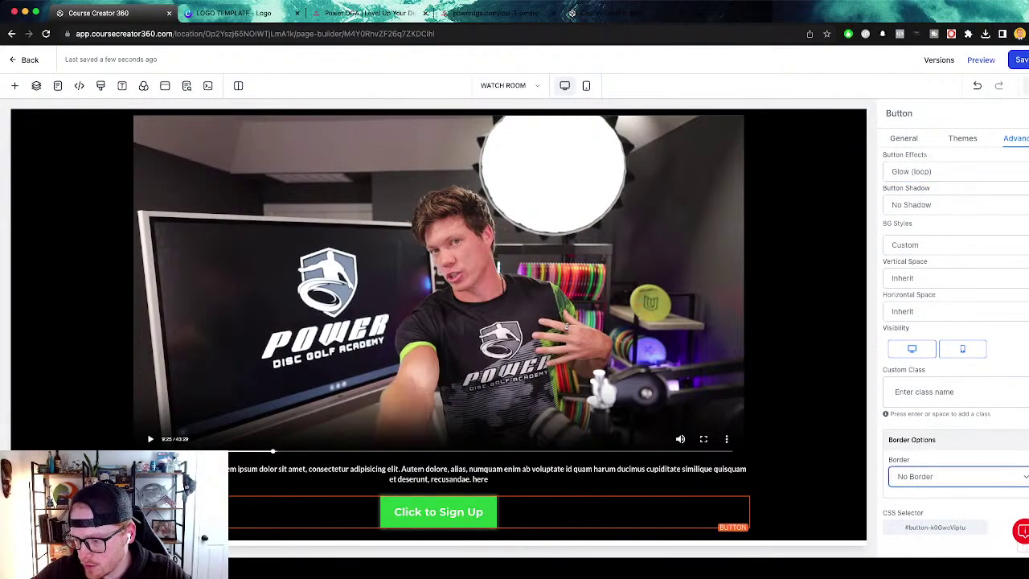
left_click(925, 489)
scroll(955, 362, "up", 2)
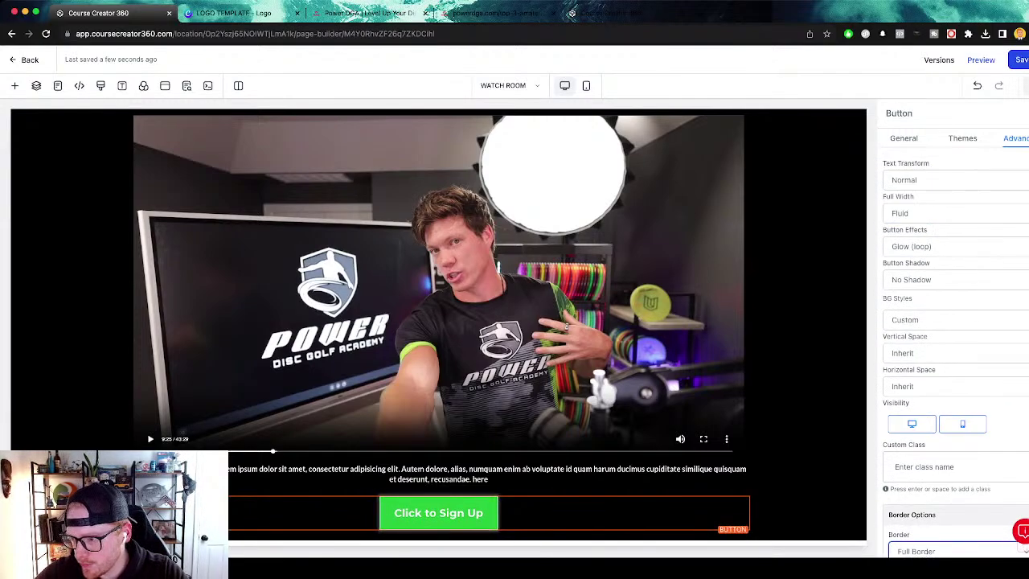
left_click(903, 138)
scroll(955, 361, "down", 10)
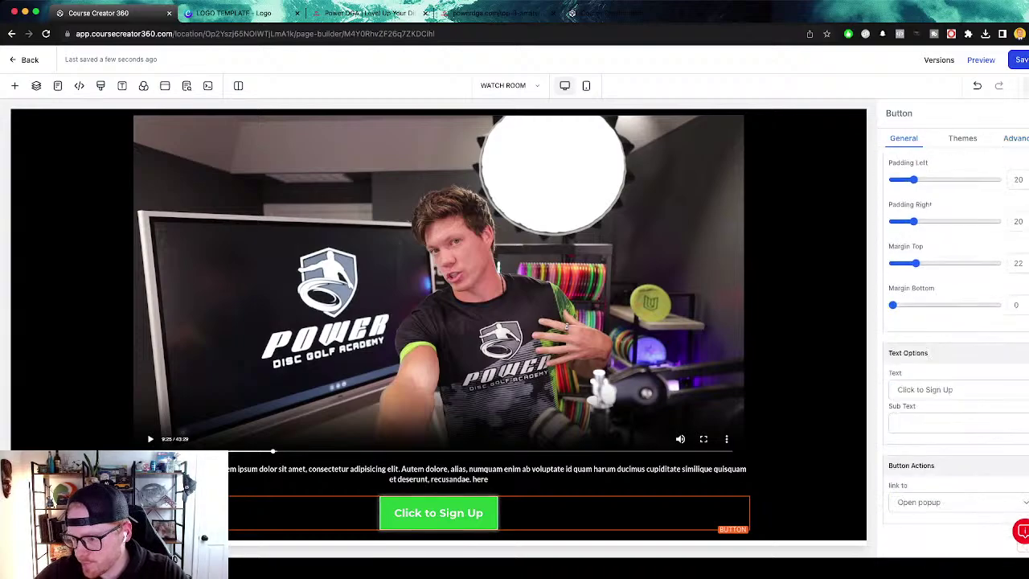
left_click(955, 446)
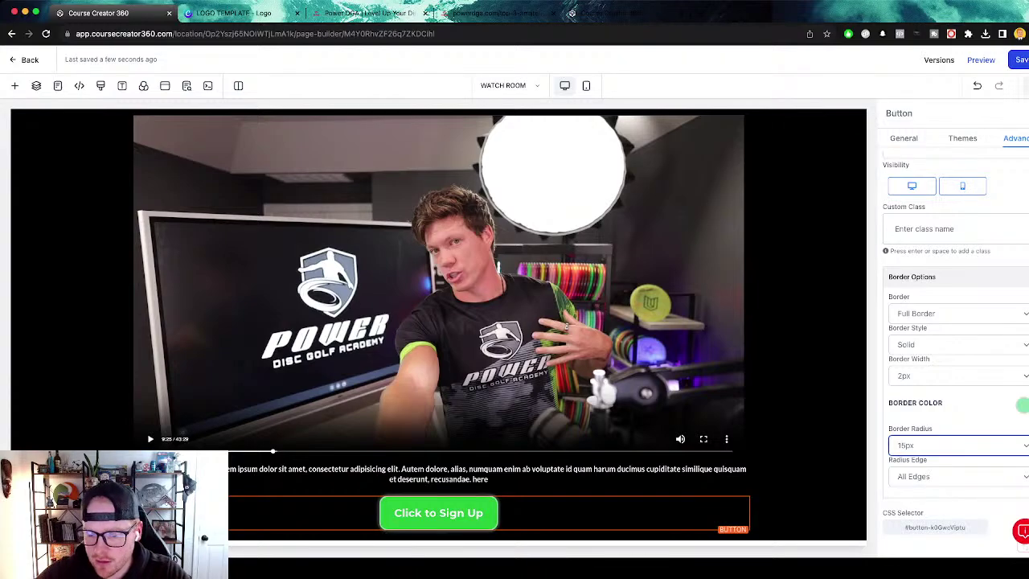
Set the button's text to "Exclusive Workshop Offer: Join Power DGA & Save 40%!".
scroll(955, 353, "up", 3)
left_click(903, 138)
scroll(937, 353, "down", 8)
triple_click(924, 390)
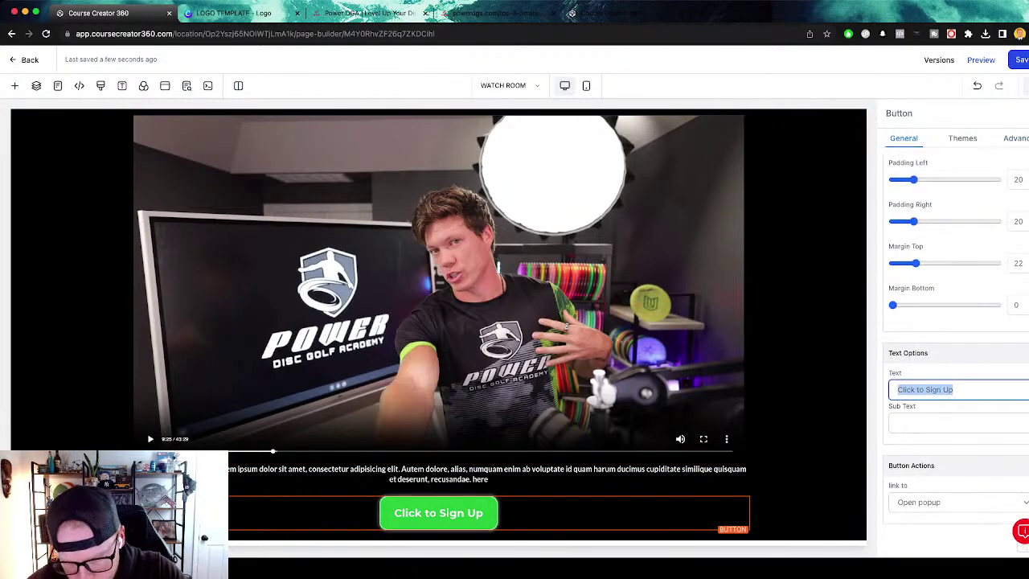
type("Ex")
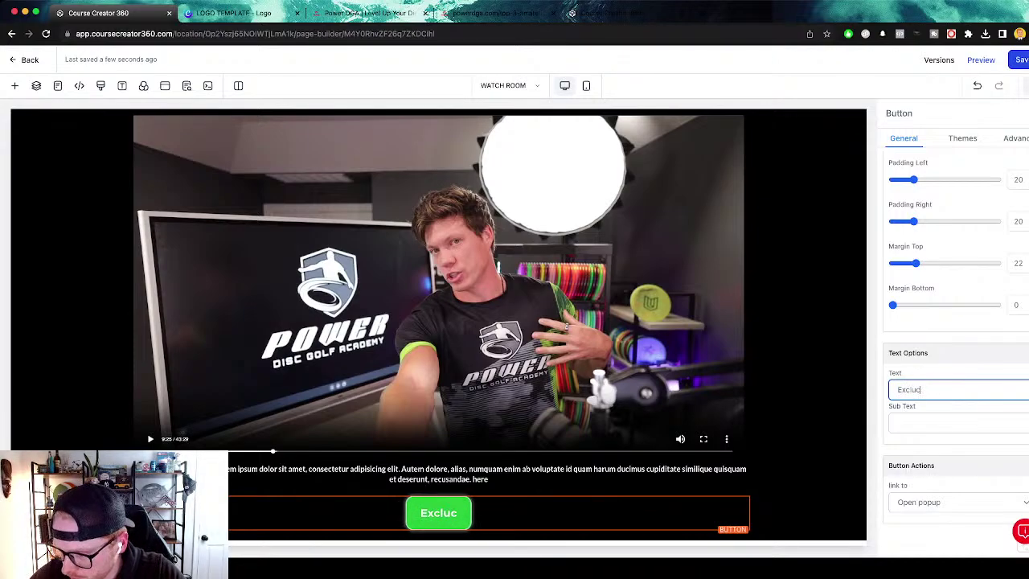
key("BackSpace")
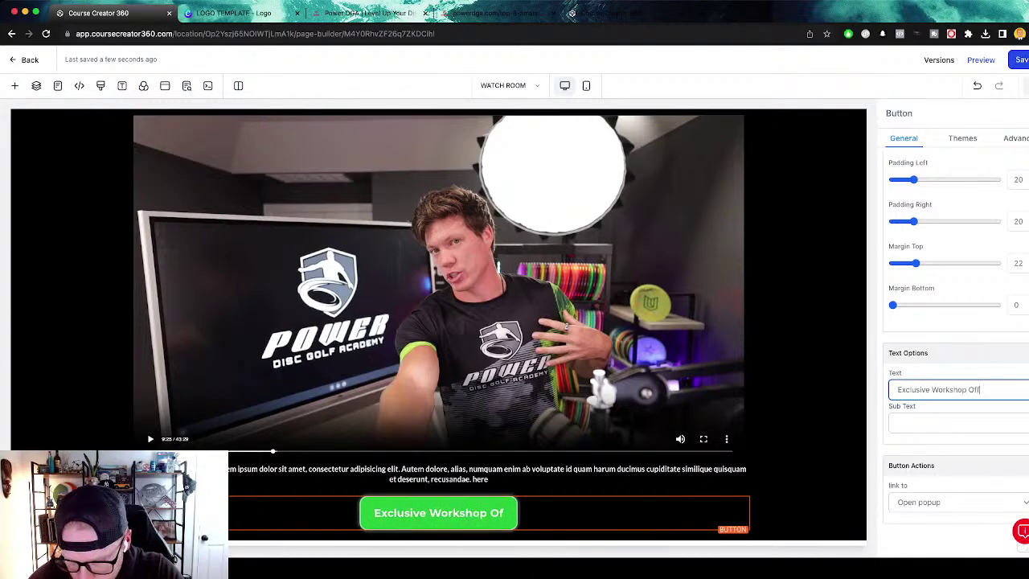
type("Save")
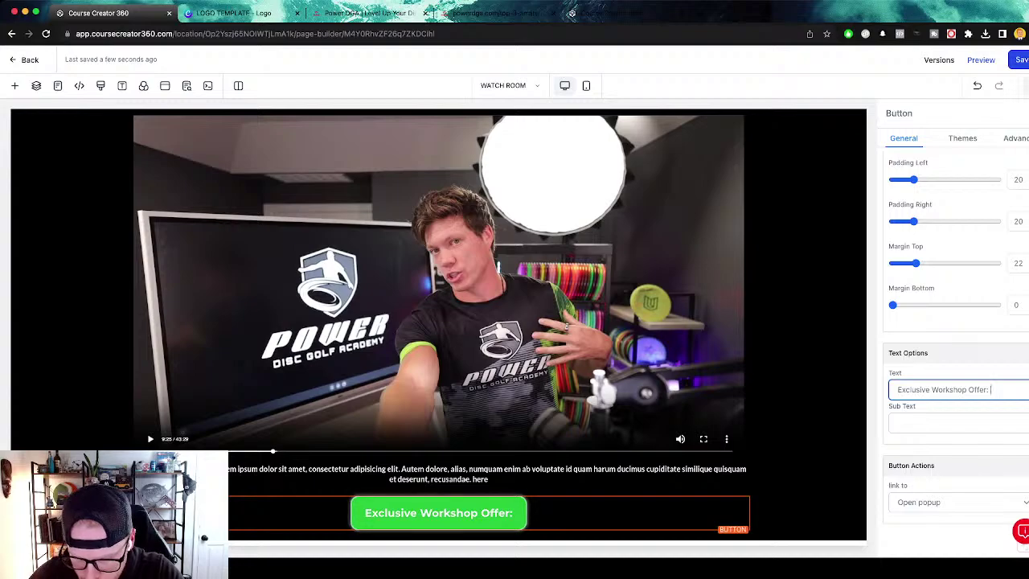
type("Power DGA Fo")
key("BackSpace")
key("BackSpace")
type("& Save")
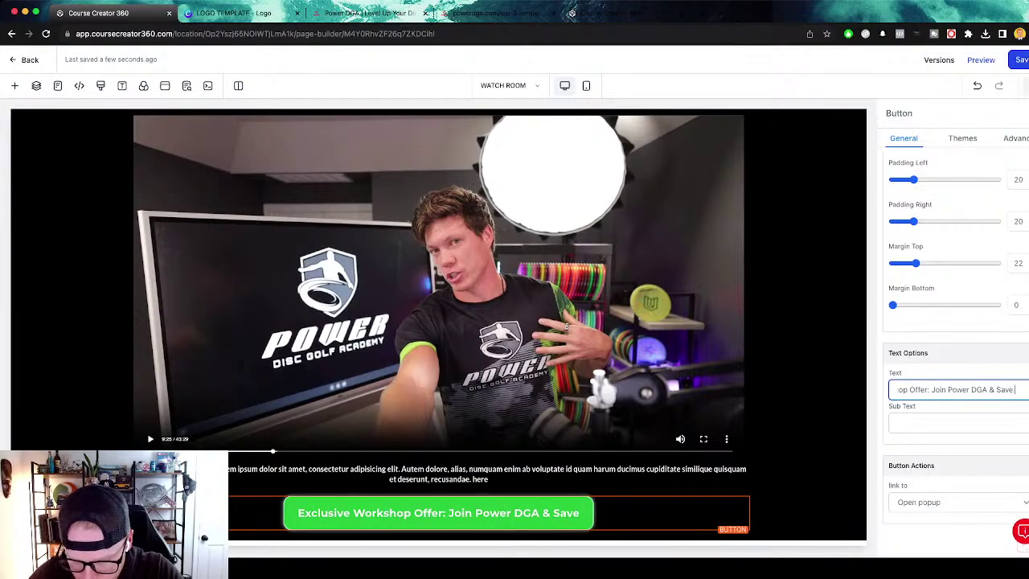
type(" 40%!")
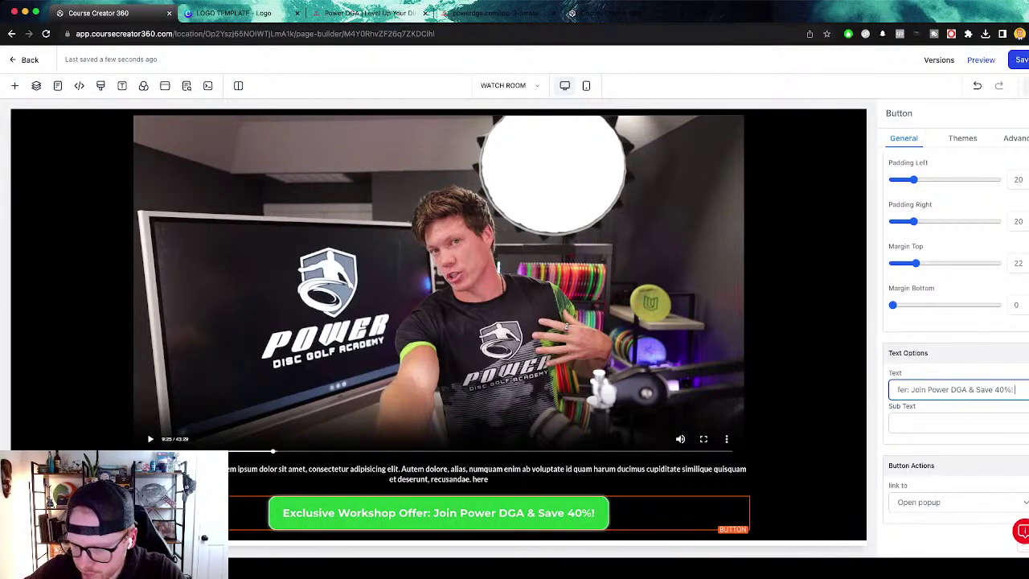
Set the button's sub text to "save 40% on your first year of membership with Ezra's code!".
key("Tab")
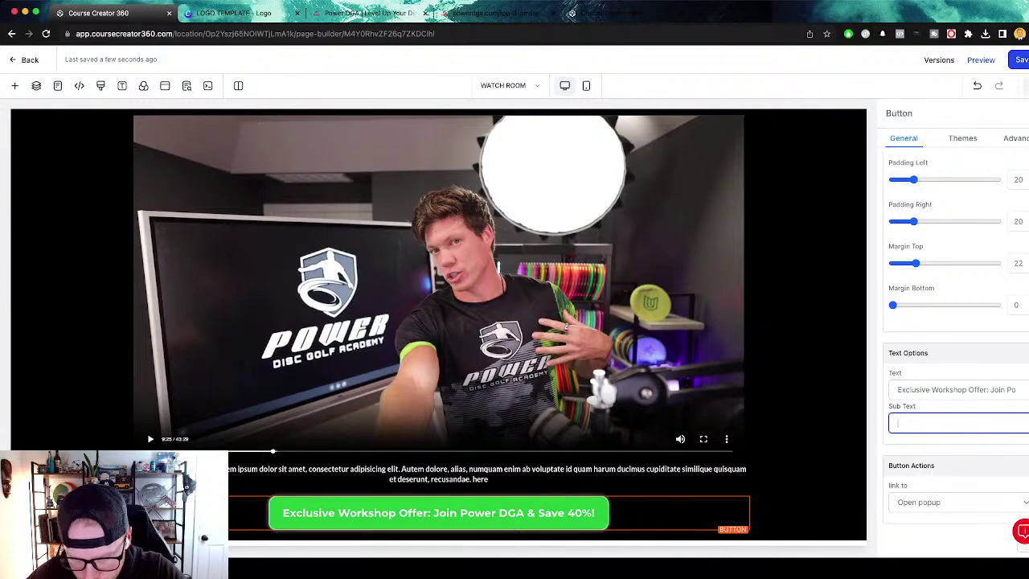
type("Sa")
key("BackSpace")
key("BackSpace")
type("sa")
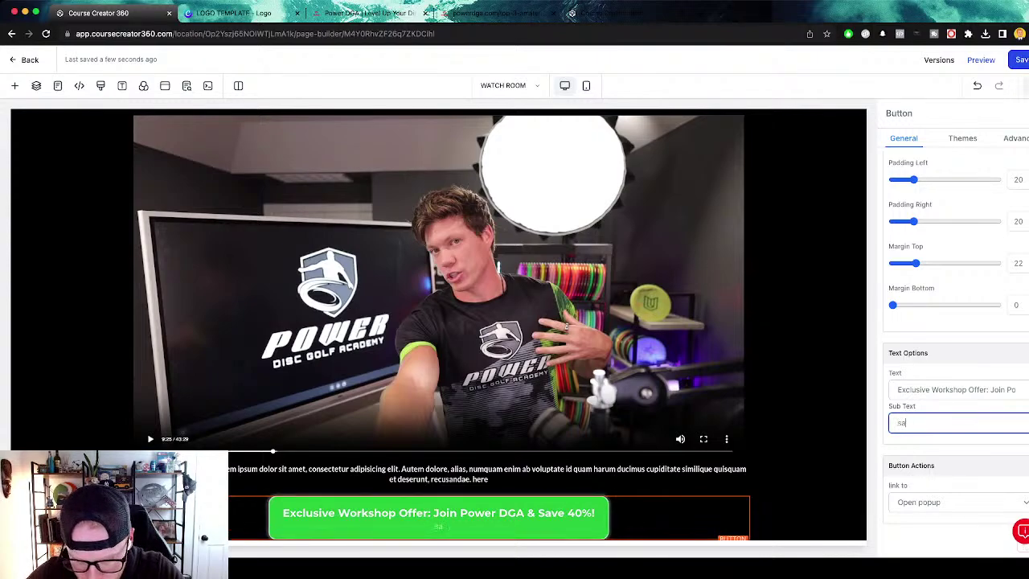
type("ve 40% on your frs")
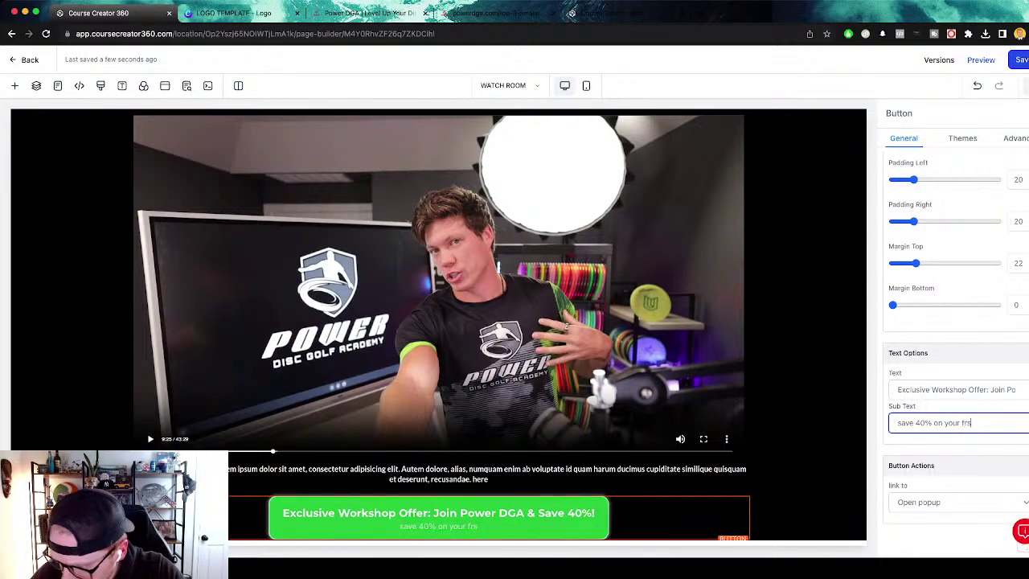
type(" of membership")
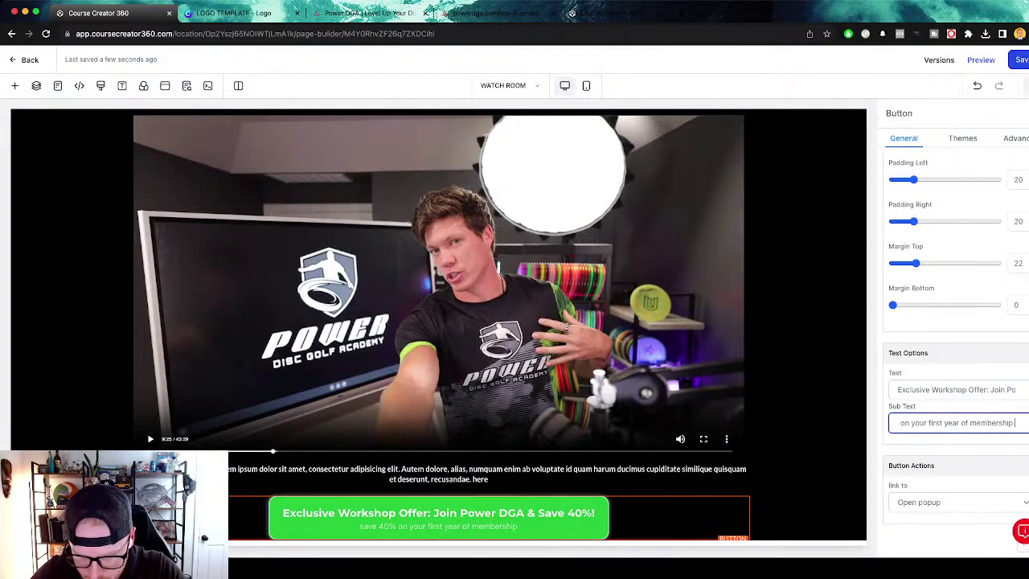
type("w")
key("BackSpace")
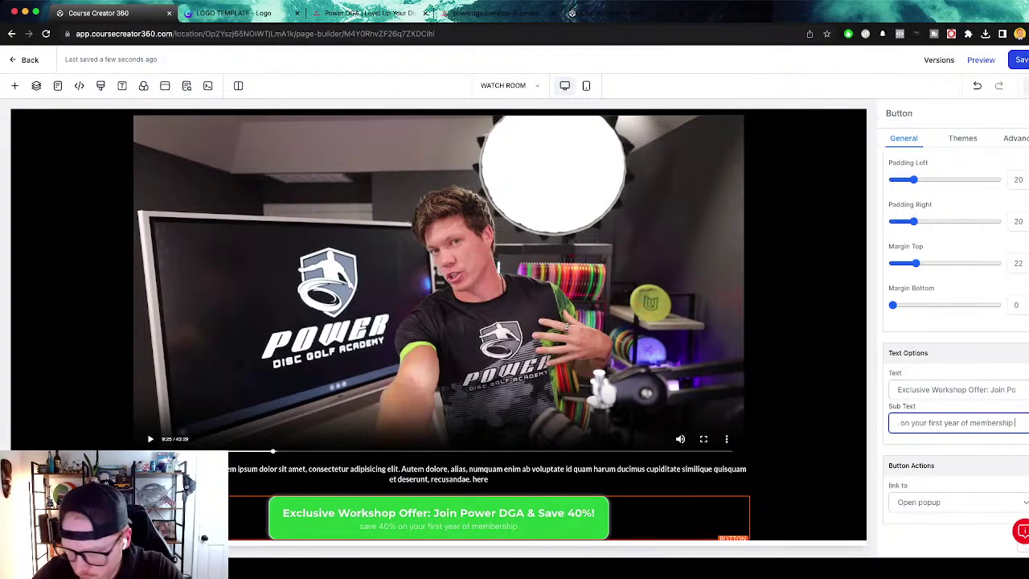
type("with Ezra's")
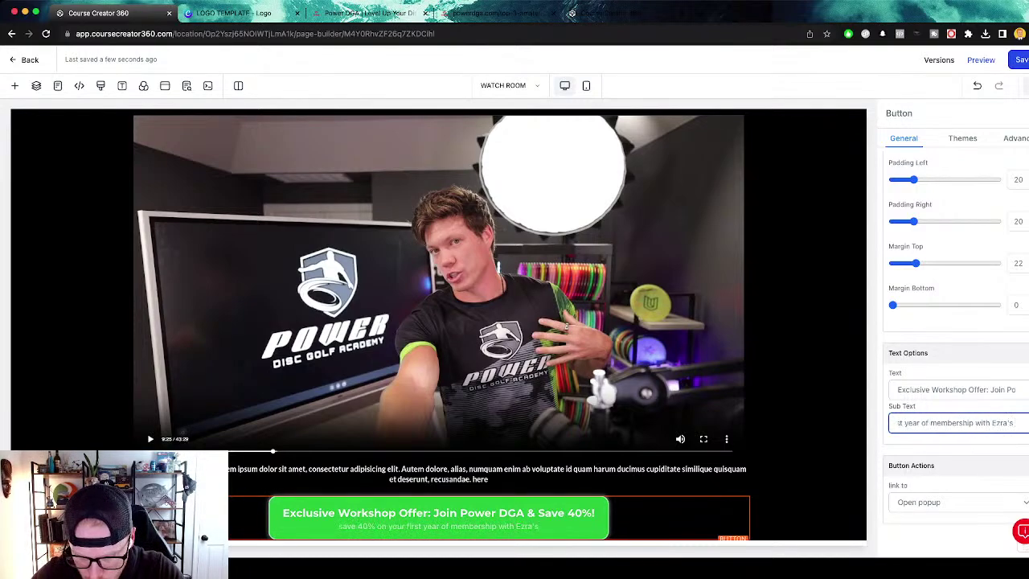
type(" code!")
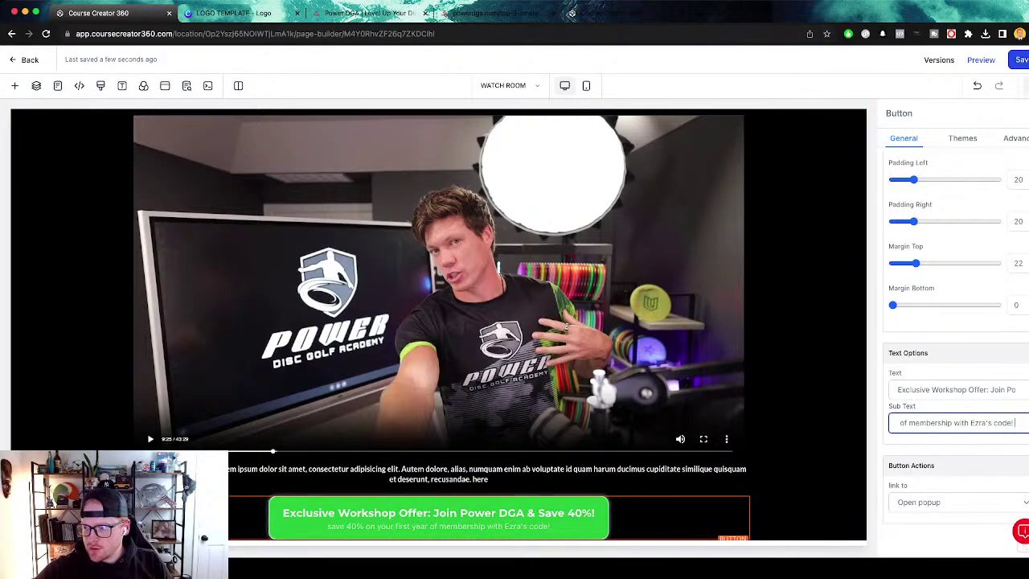
key("Escape")
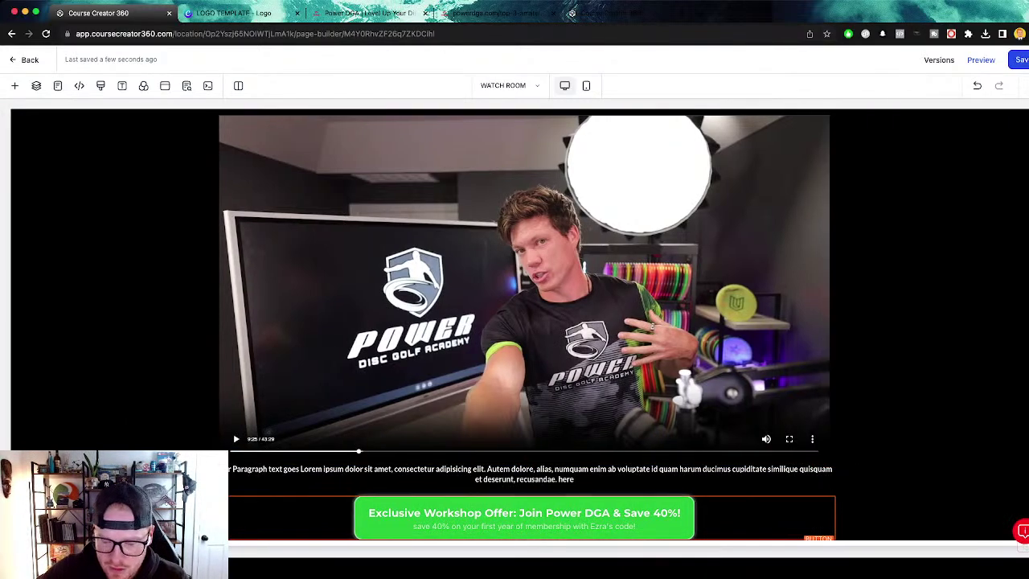
Link the offer button to the copied Teachable website URL, make it open in a new tab, and save the page.
scroll(525, 324, "down", 1)
scroll(524, 322, "down", 1)
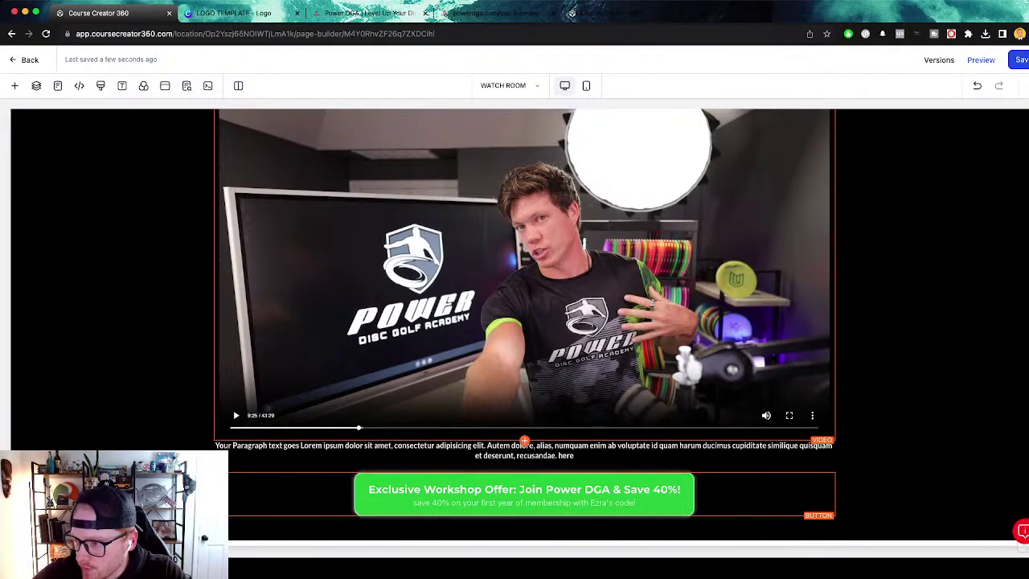
scroll(523, 322, "up", 1)
scroll(521, 522, "down", 1)
left_click(521, 496)
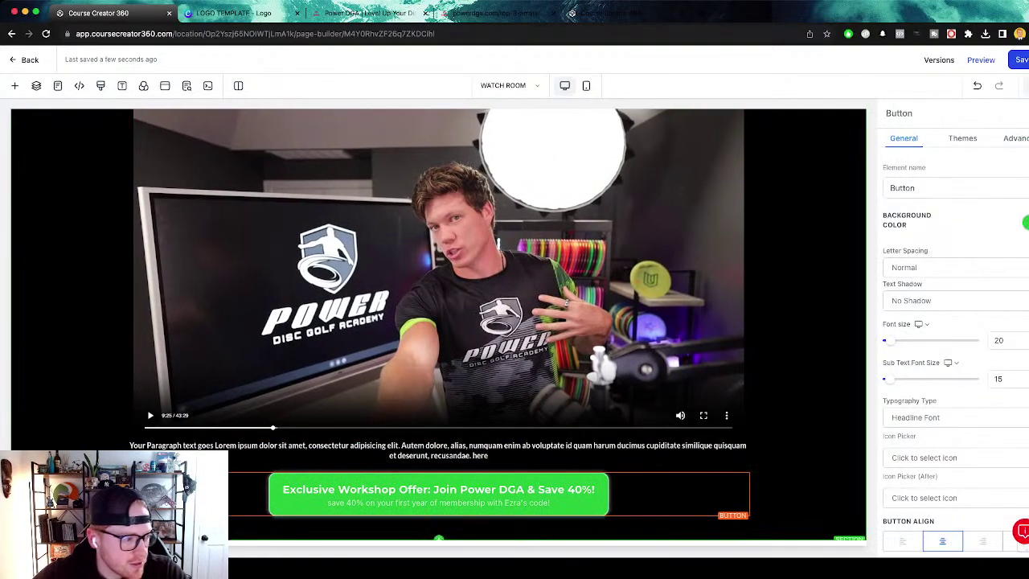
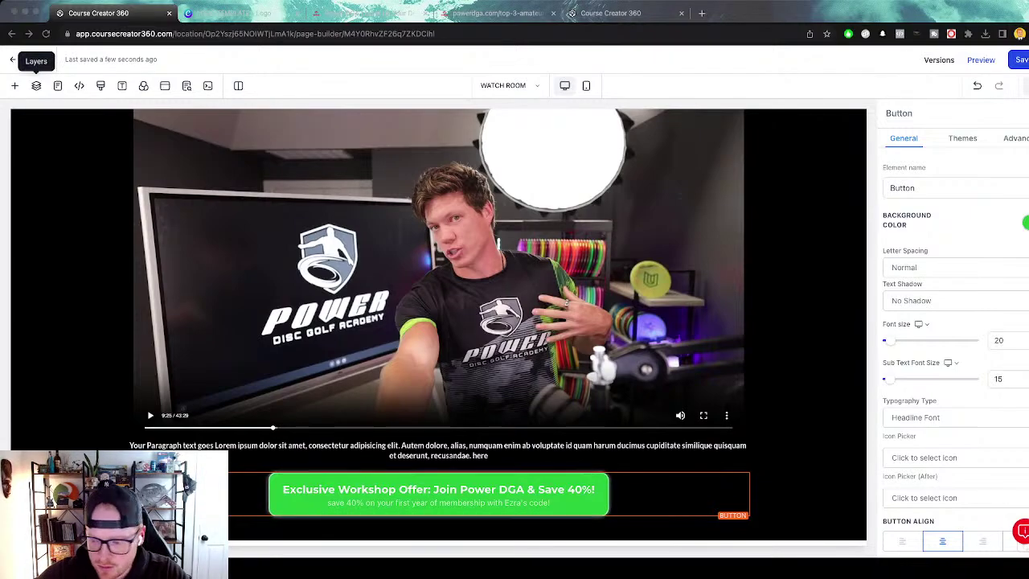
scroll(953, 346, "down", 1)
scroll(955, 338, "down", 5)
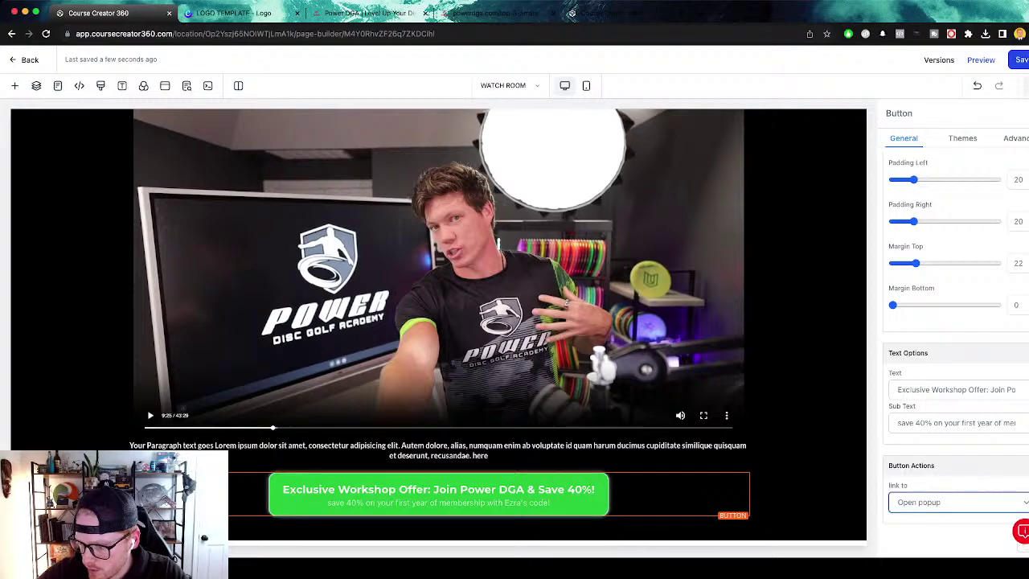
left_click(956, 502)
scroll(955, 346, "down", 1)
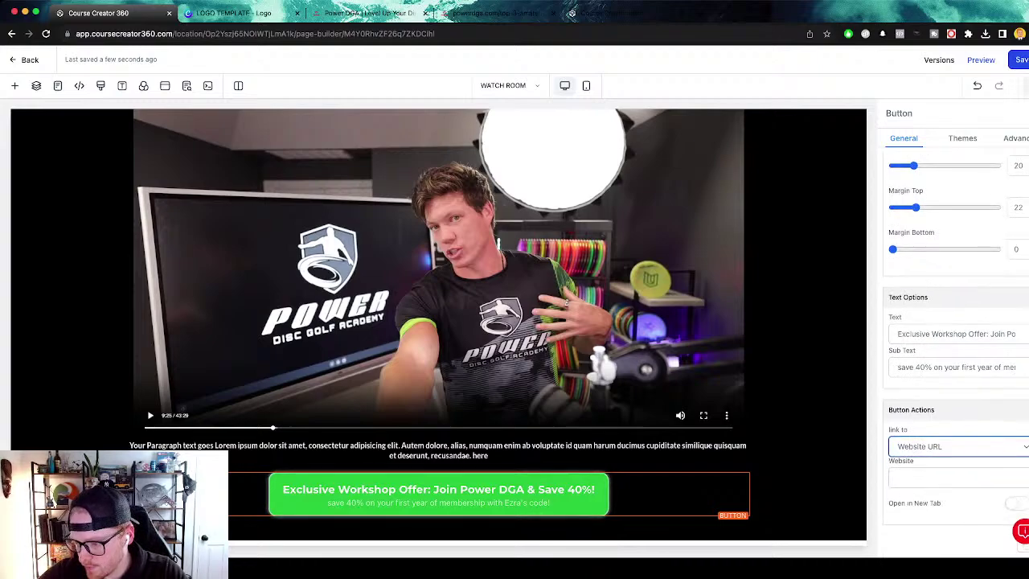
left_click(955, 477)
key("super+v")
left_click(1016, 503)
left_click(1016, 59)
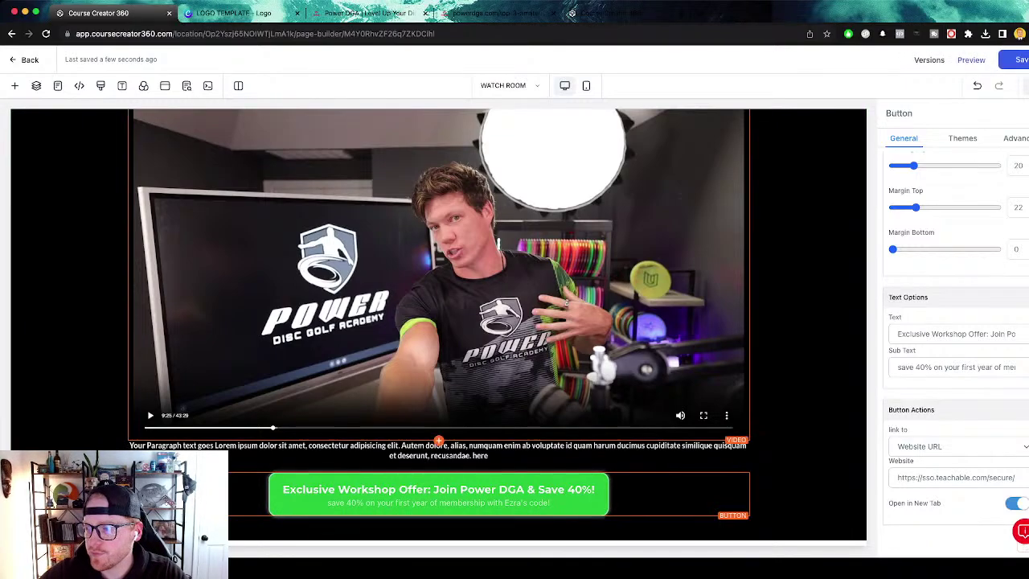
Set the workshop headline's font size to 15 for the mobile layout.
scroll(439, 385, "up", 3)
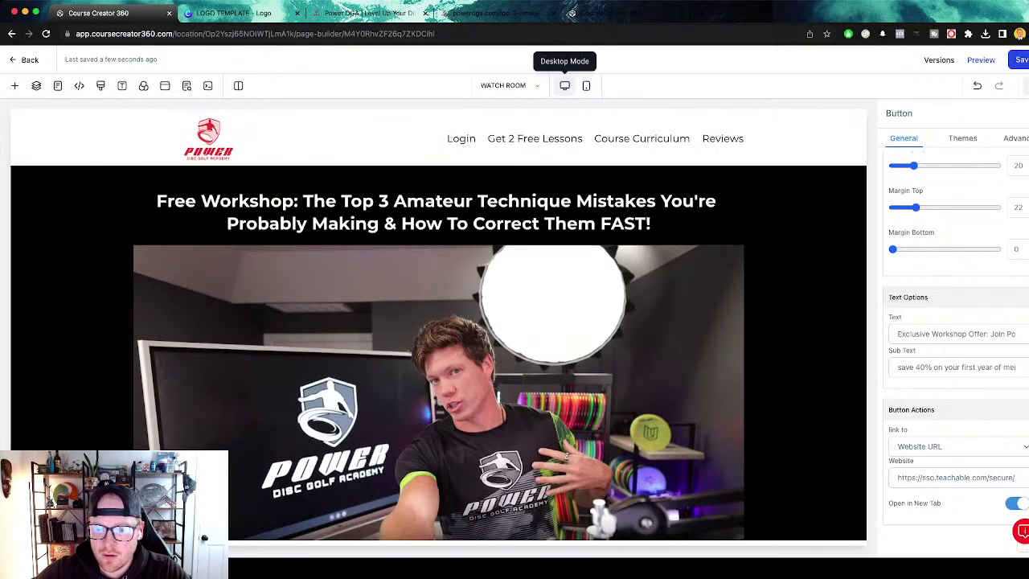
left_click(586, 85)
left_click(454, 226)
scroll(953, 337, "up", 10)
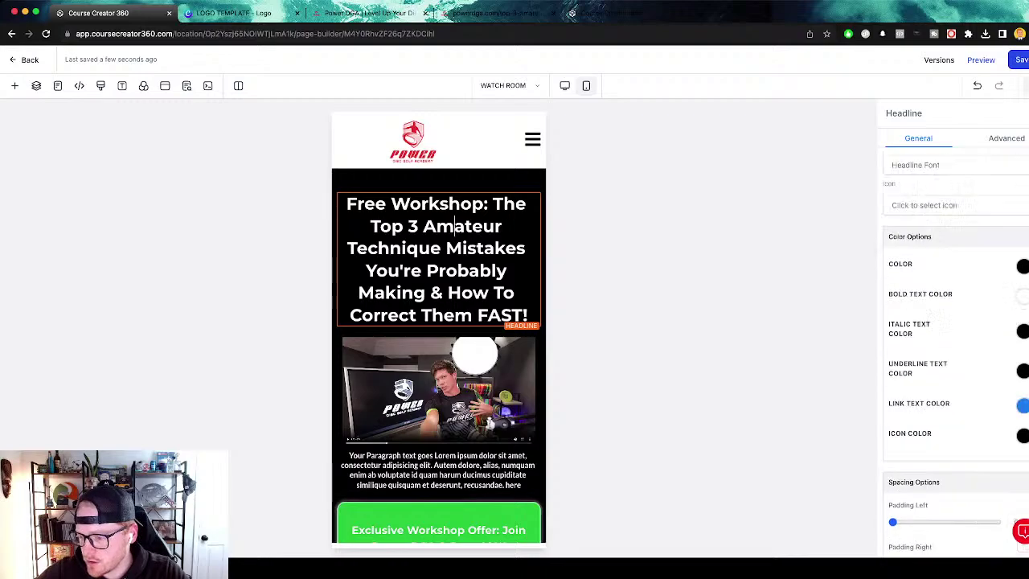
double_click(998, 455)
type("15")
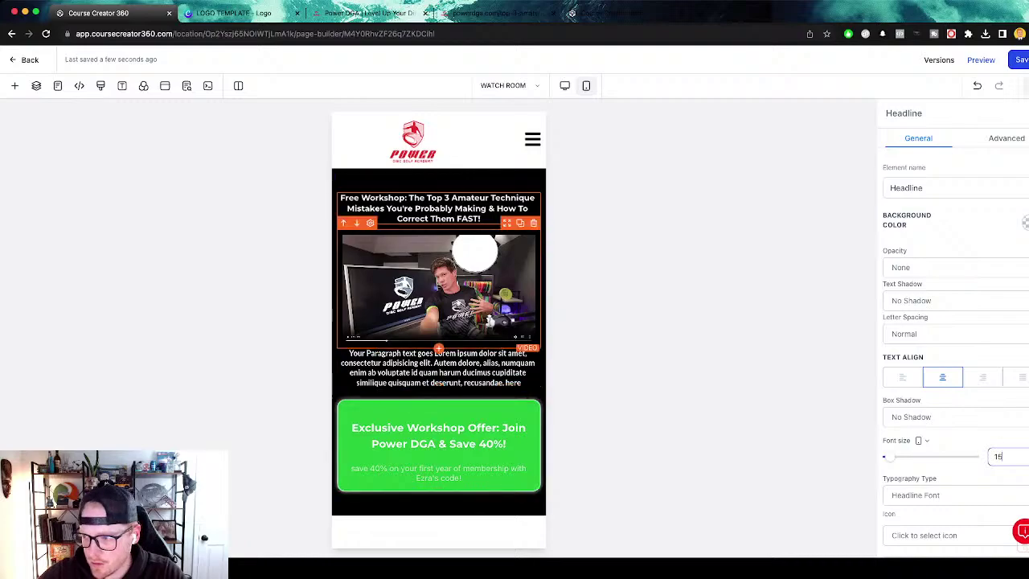
Return to the desktop layout and delete the placeholder paragraph between the video and the offer button.
left_click(564, 85)
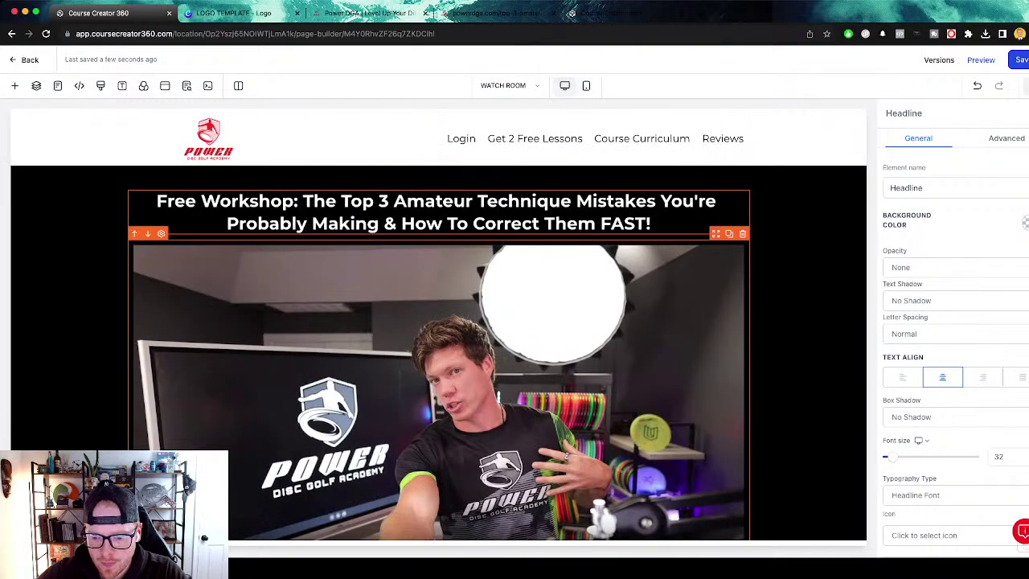
left_click(438, 455)
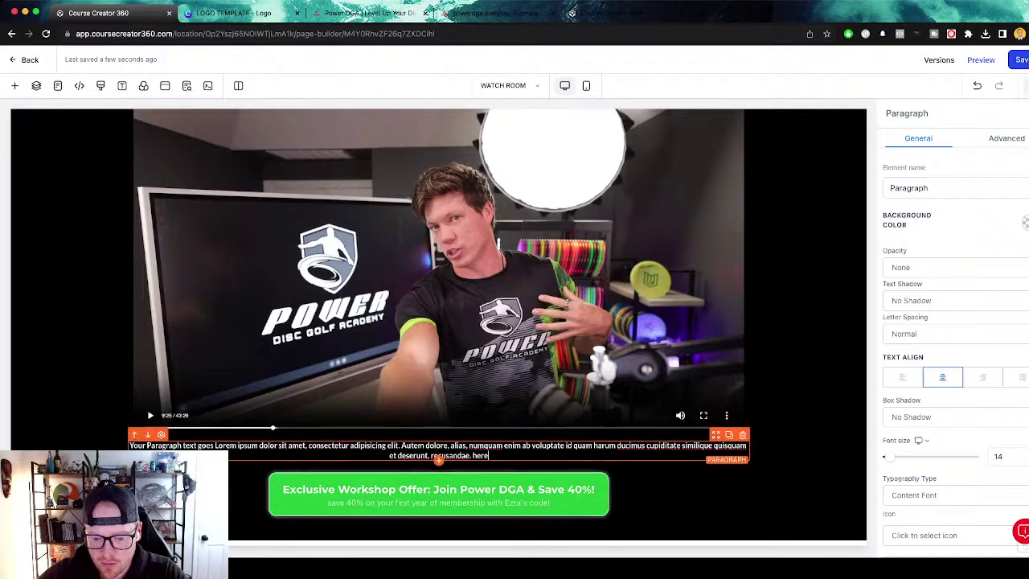
left_click(743, 435)
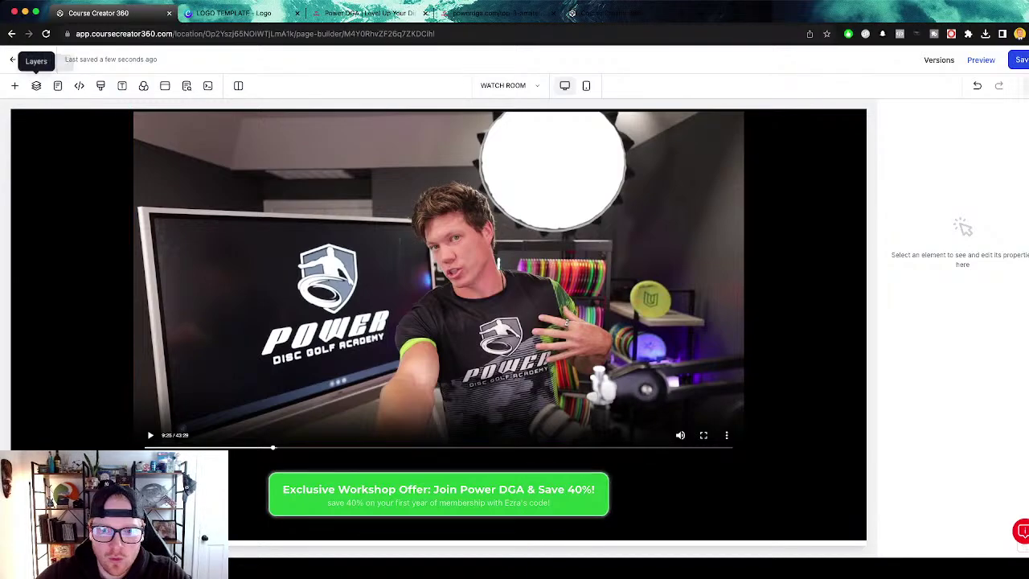
Close the Power DGA website tabs and the Canva logo template tab, returning to the WATCH ROOM page builder.
left_click(370, 13)
left_click(496, 13)
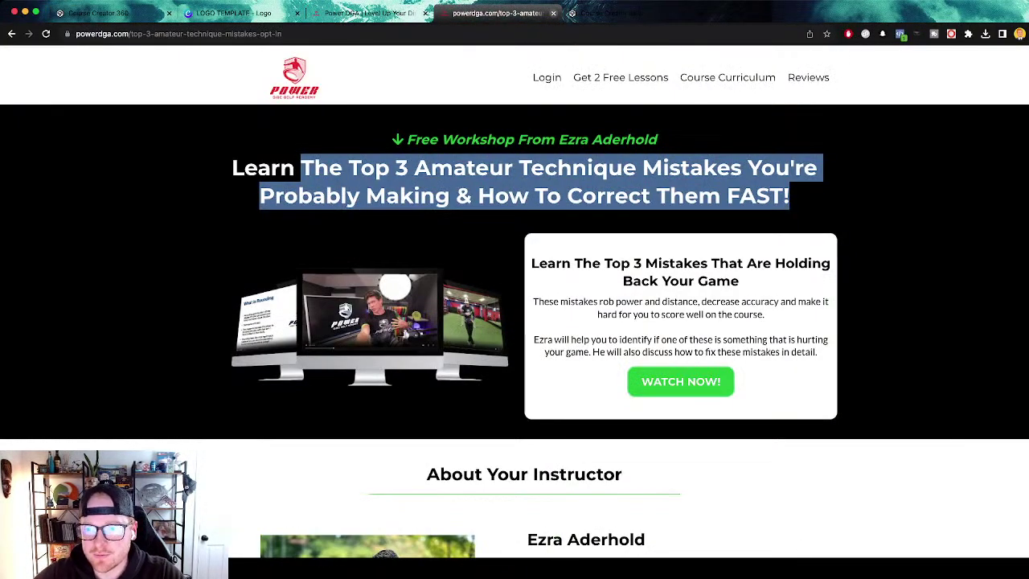
key("ctrl+w")
key("super+w")
key("ctrl+shift+Tab")
key("super+w")
key("ctrl+shift+Tab")
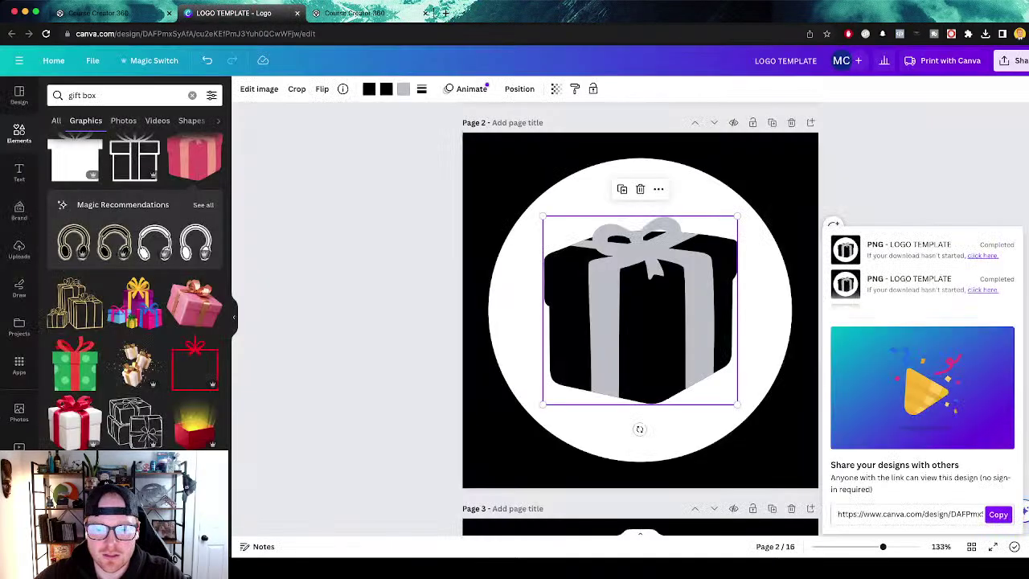
key("super+w")
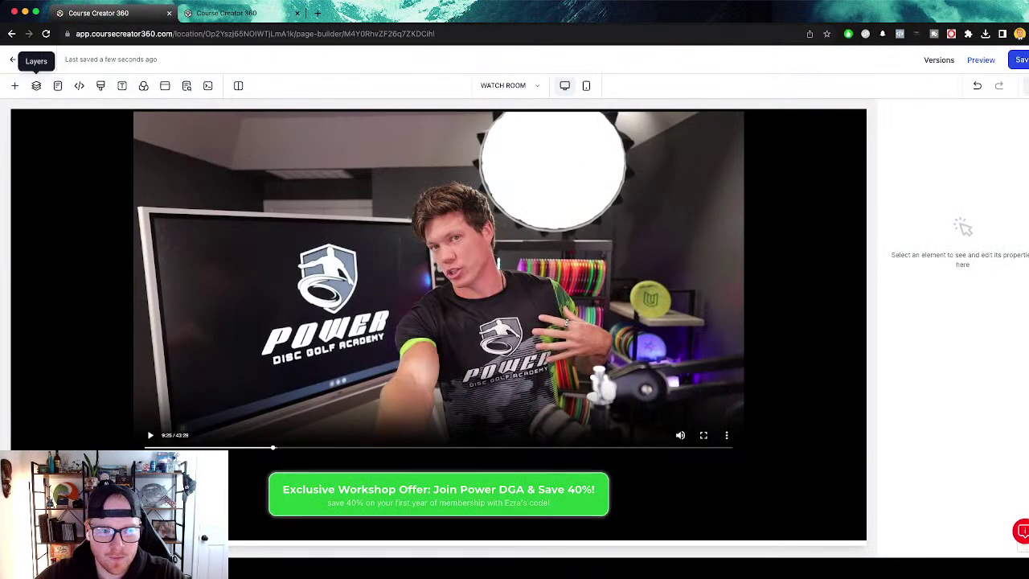
Find the PDGA REVIEWS section template by searching for "REVIEWS", add it below the offer button's section, and look through its reviews.
left_click(15, 85)
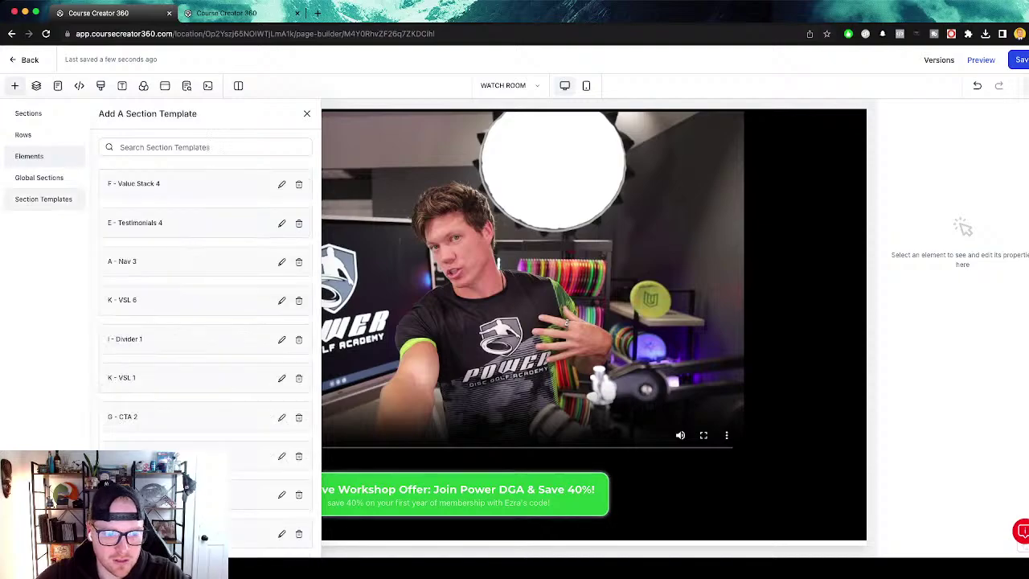
left_click(205, 147)
type("REVIEWS")
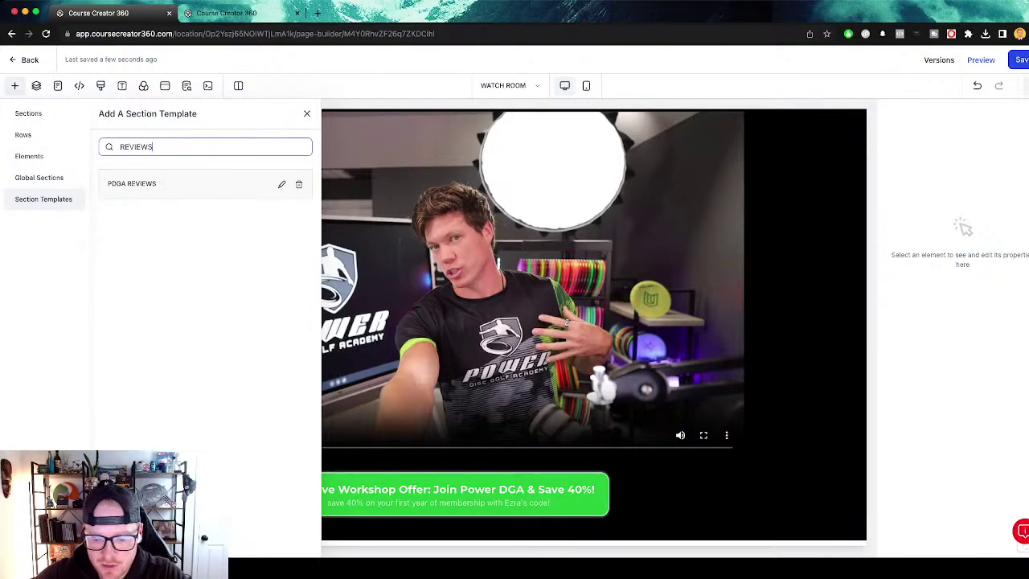
left_click(157, 187)
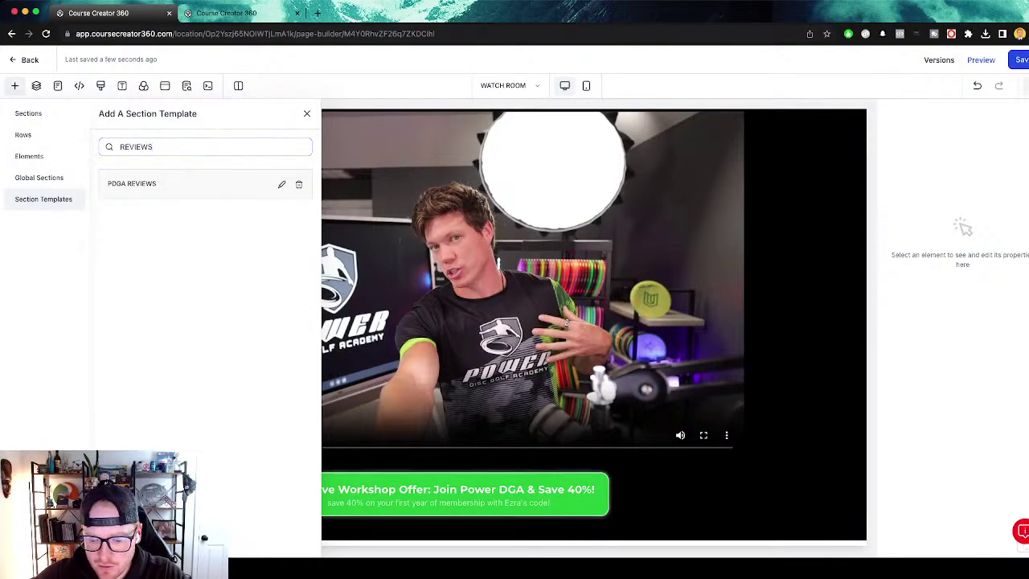
scroll(281, 386, "down", 15)
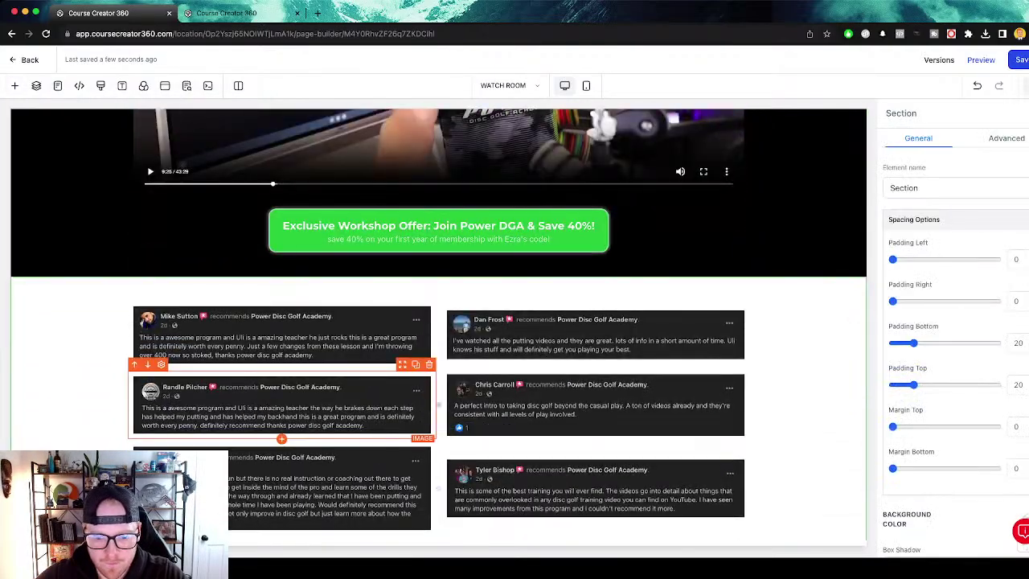
scroll(438, 322, "down", 15)
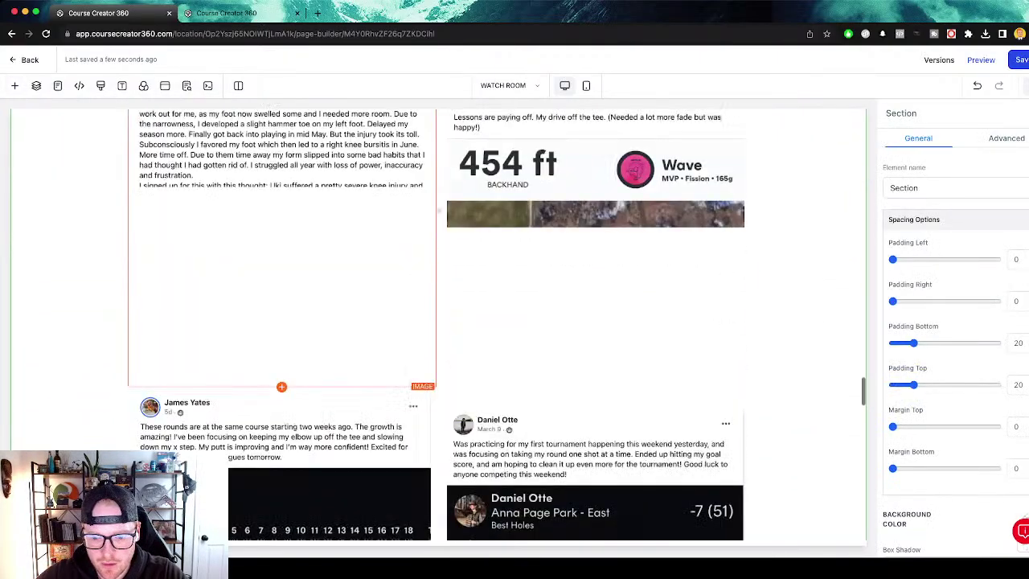
scroll(438, 393, "up", 20)
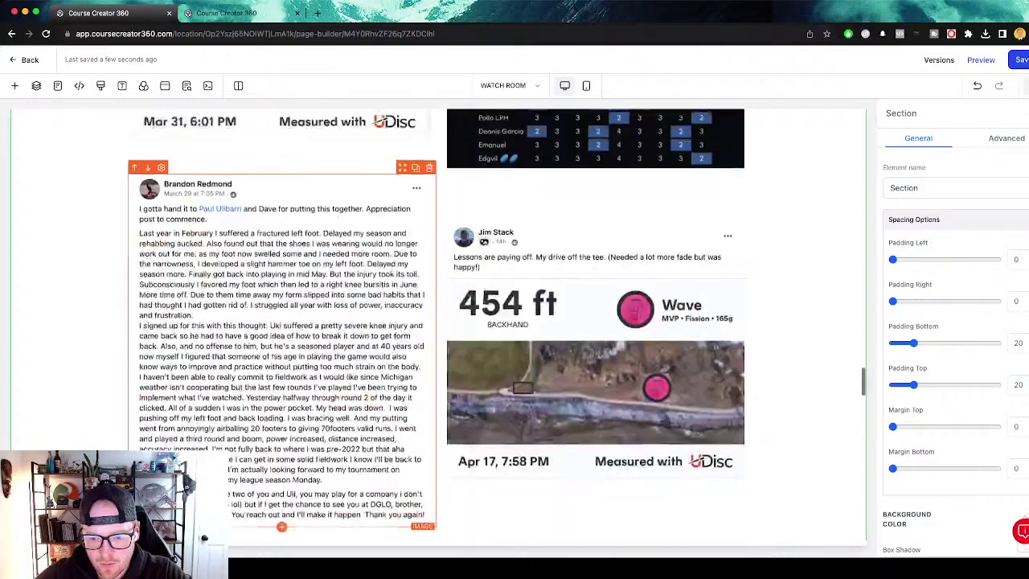
scroll(439, 443, "down", 4)
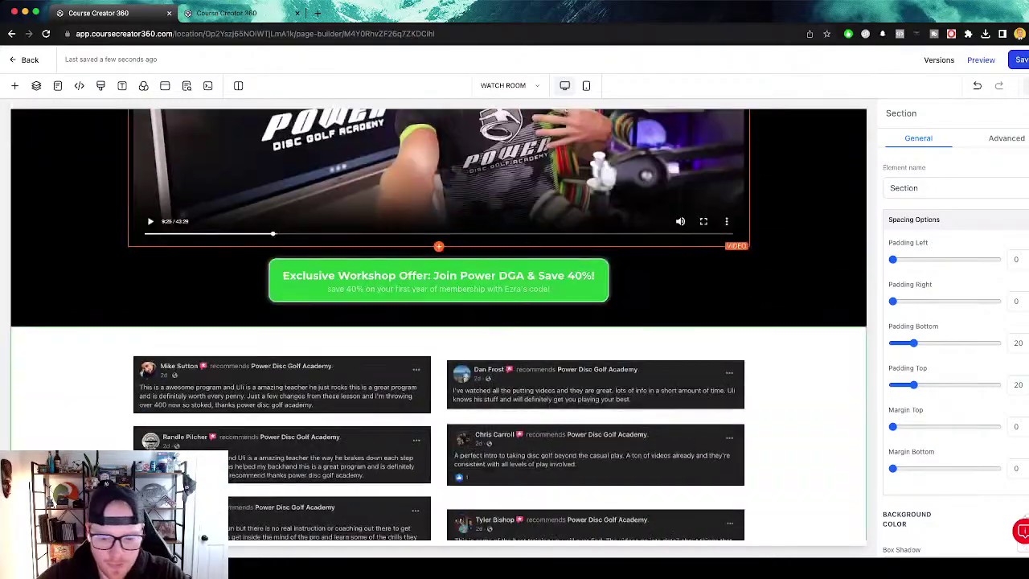
scroll(439, 443, "up", 6)
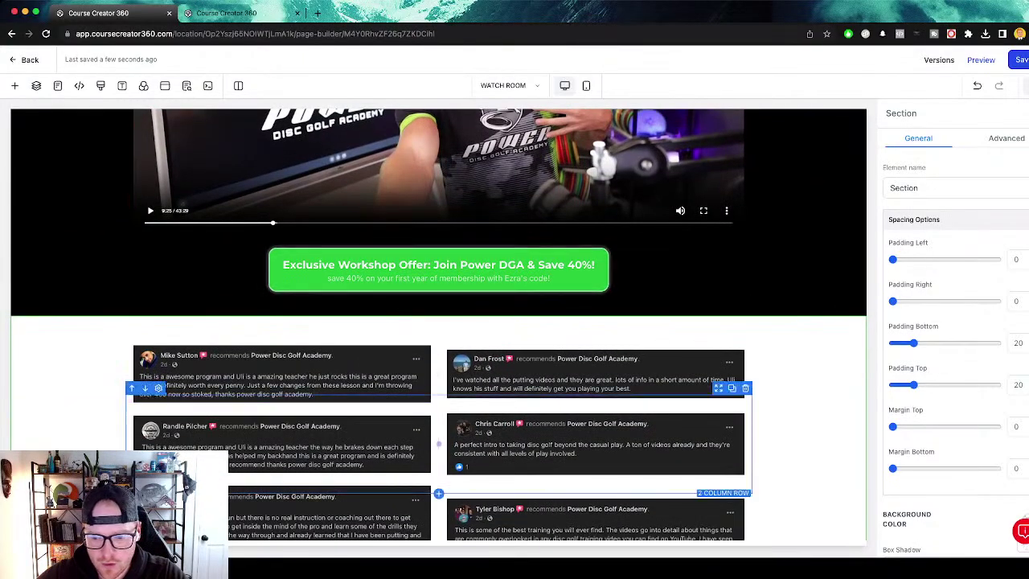
Save the page and check its mobile layout, returning to the desktop layout.
key("super+s")
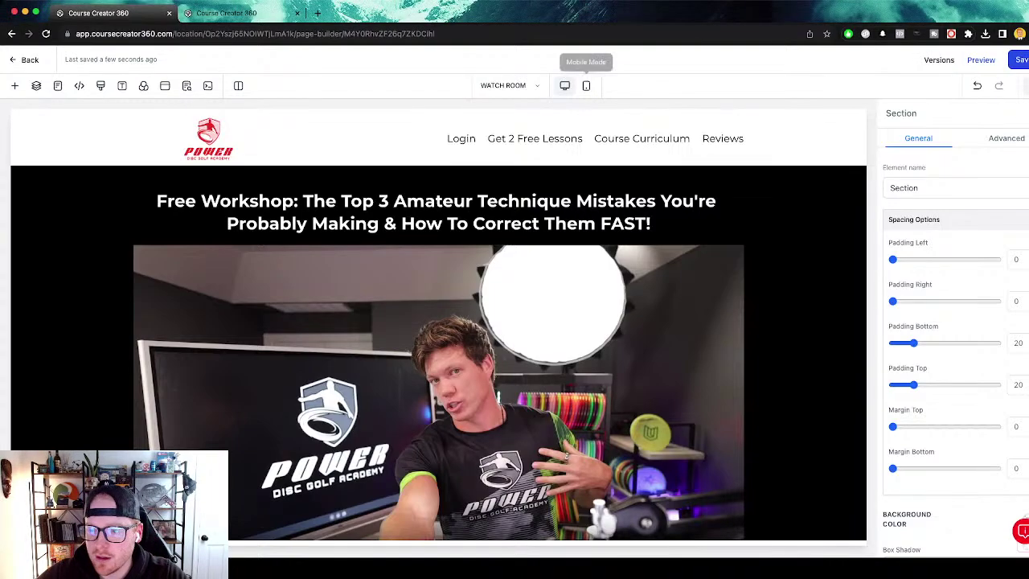
left_click(586, 85)
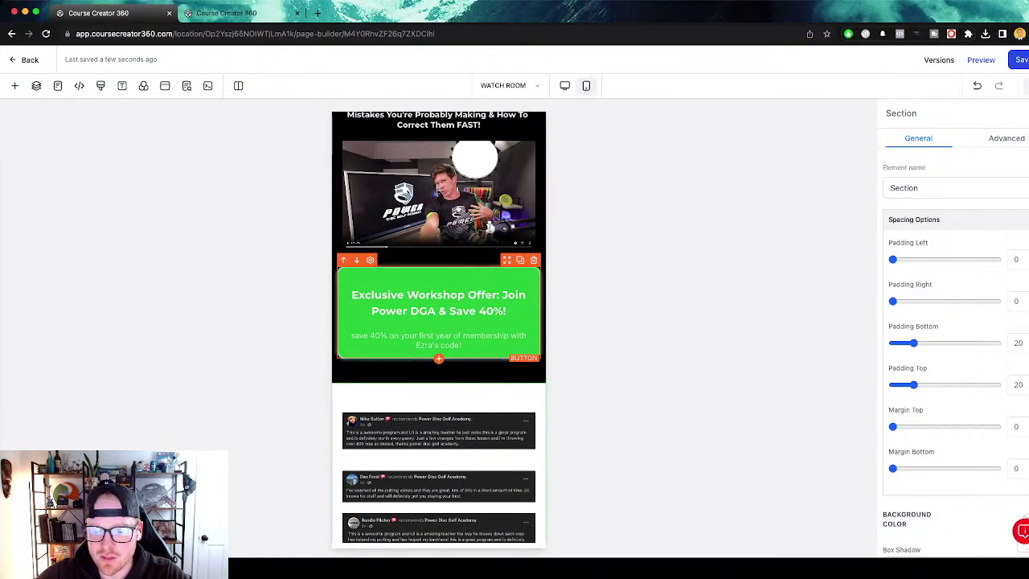
left_click(564, 85)
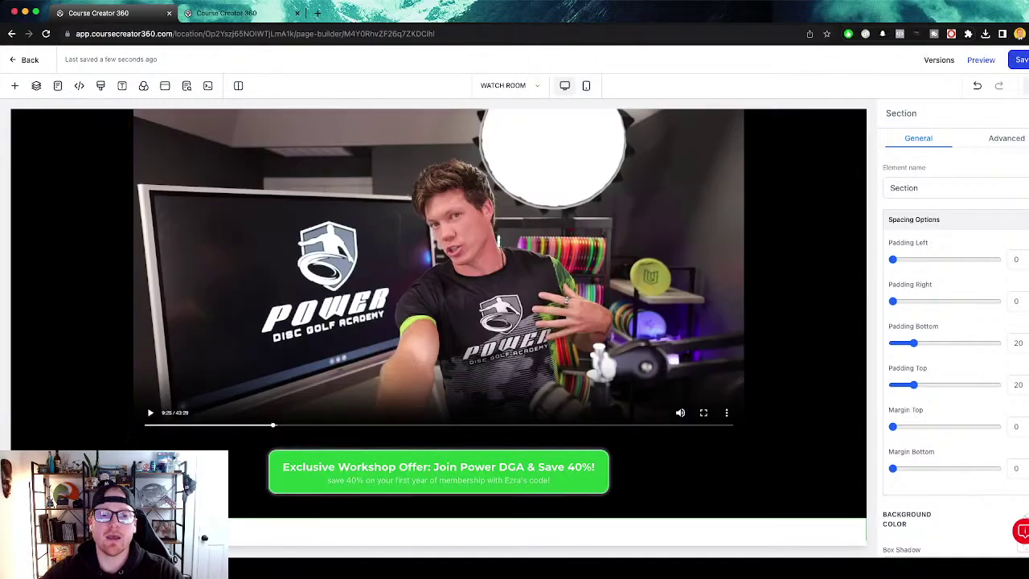